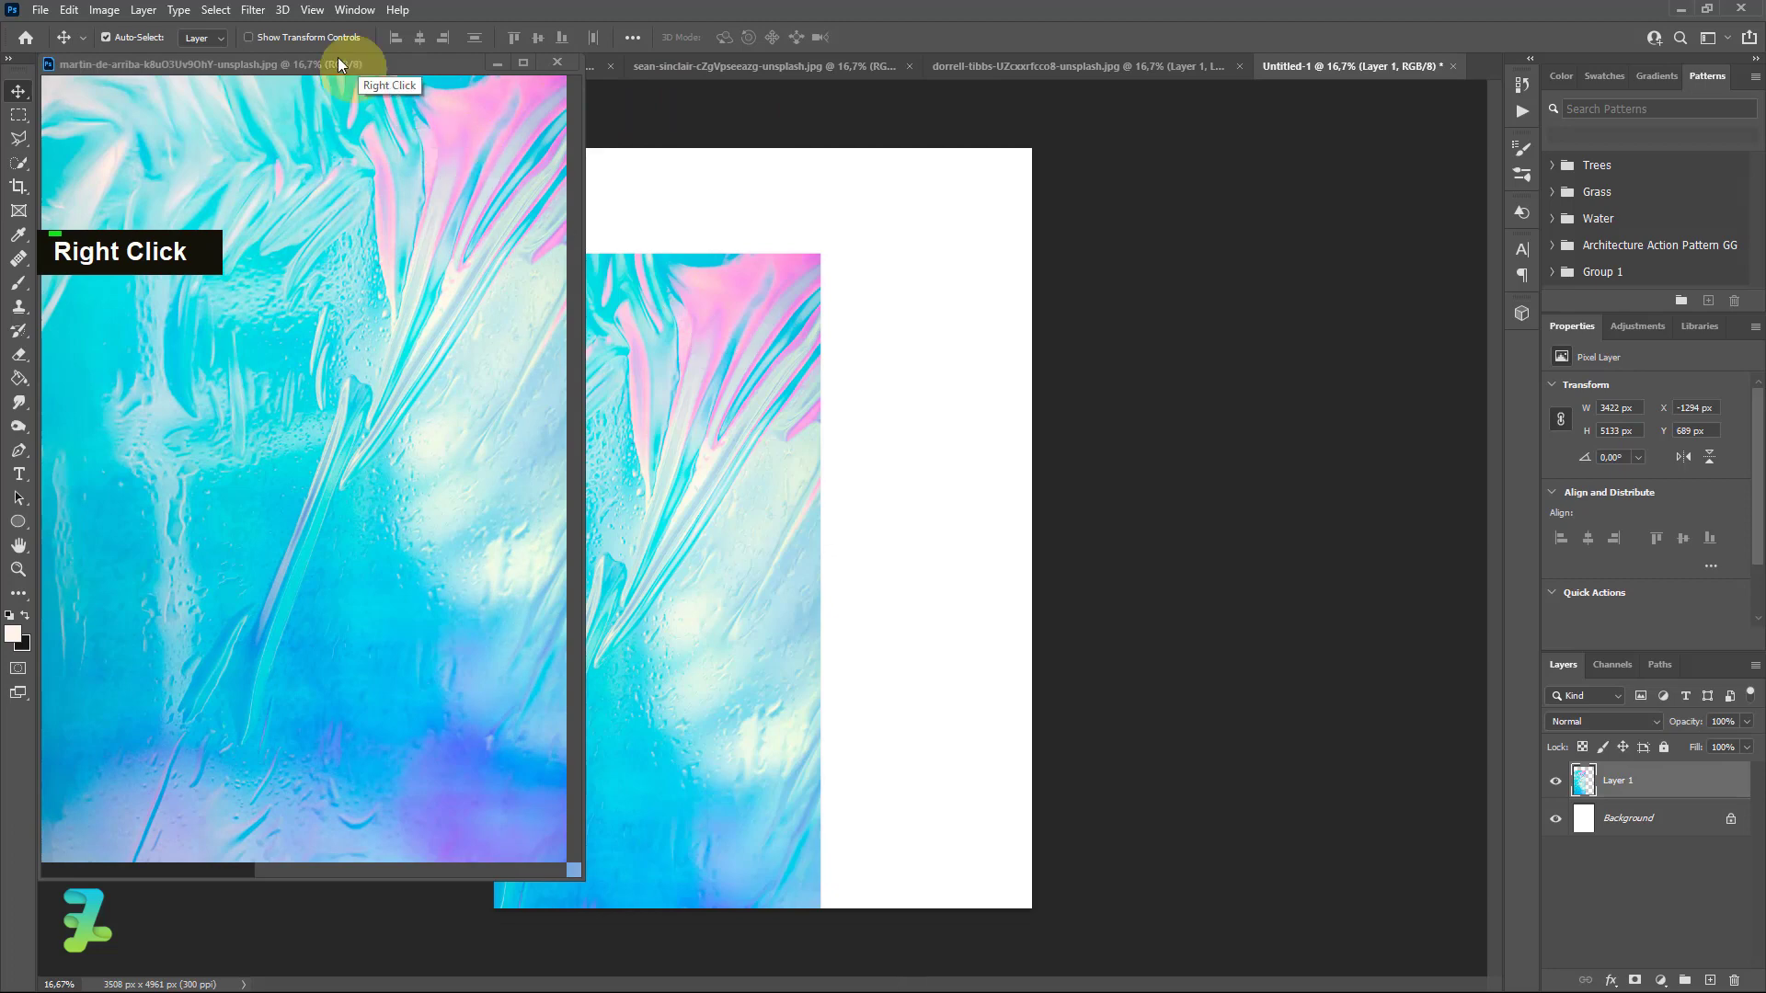
Dock the floating texture image, and reposition and enlarge the texture layer in Untitled-1 to about 103% so it covers the canvas
{"action": "left_click_drag", "start_coordinate": [339, 60], "coordinate": [1488, 65]}
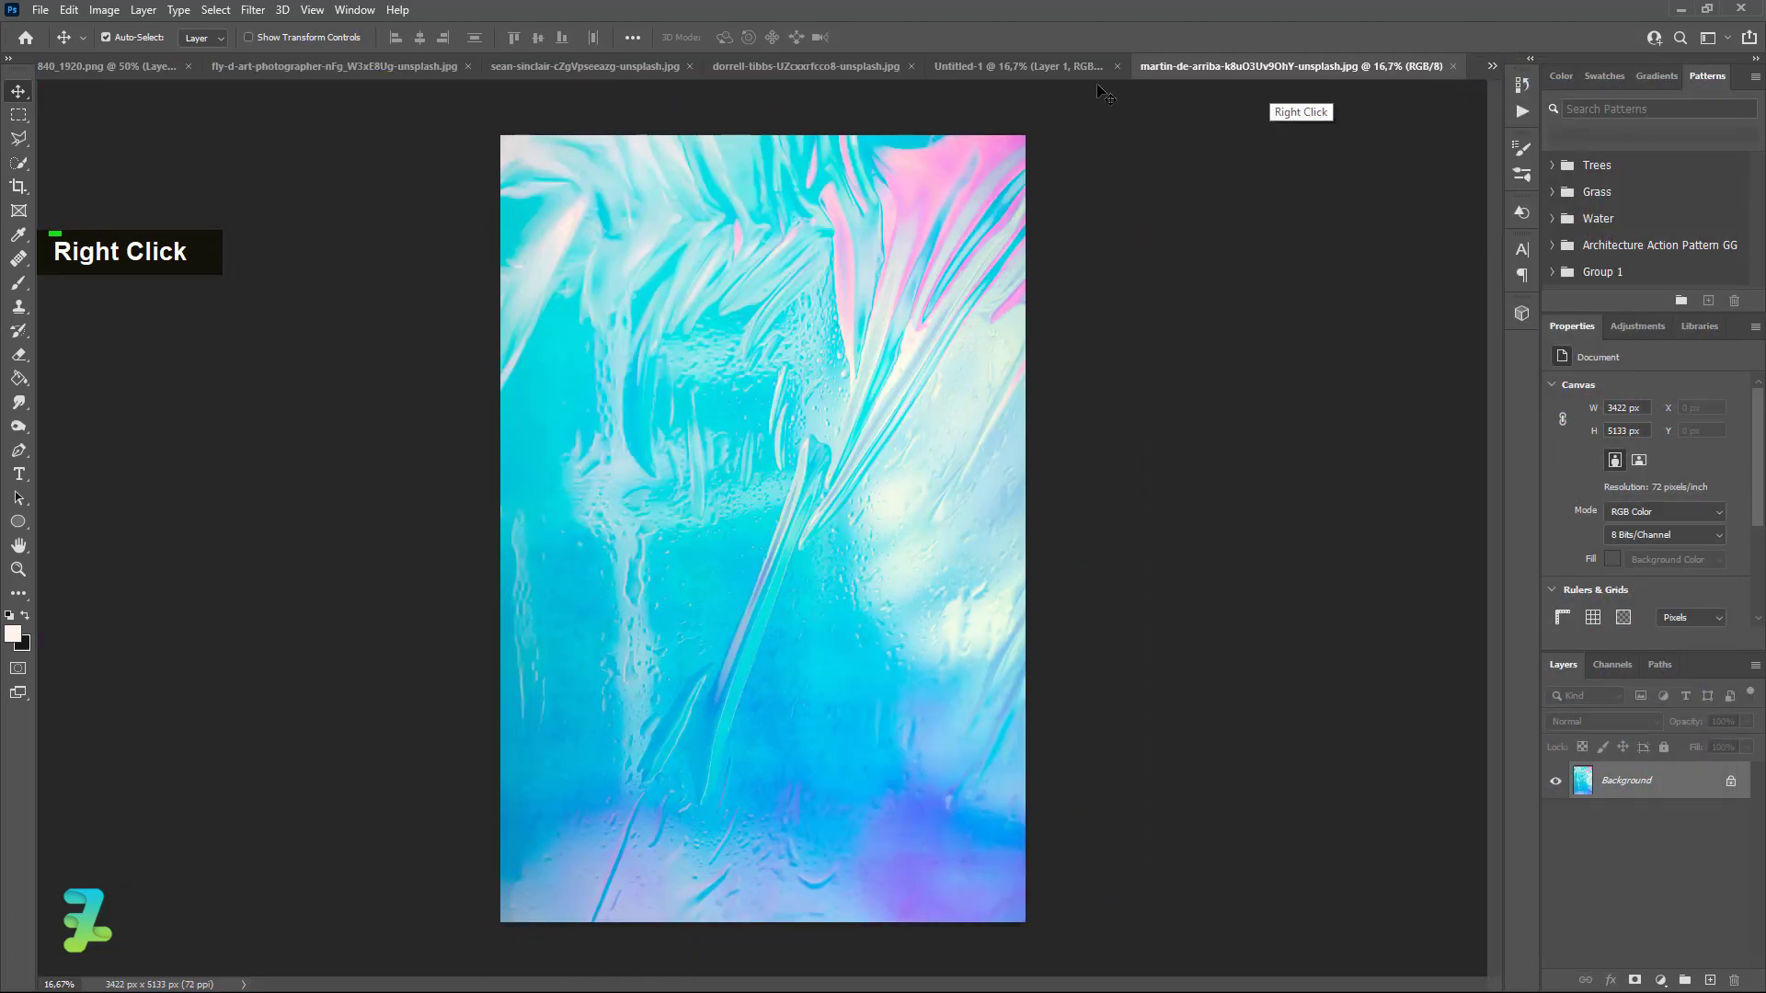
{"action": "left_click", "coordinate": [1019, 62]}
{"action": "key", "text": "ctrl+t"}
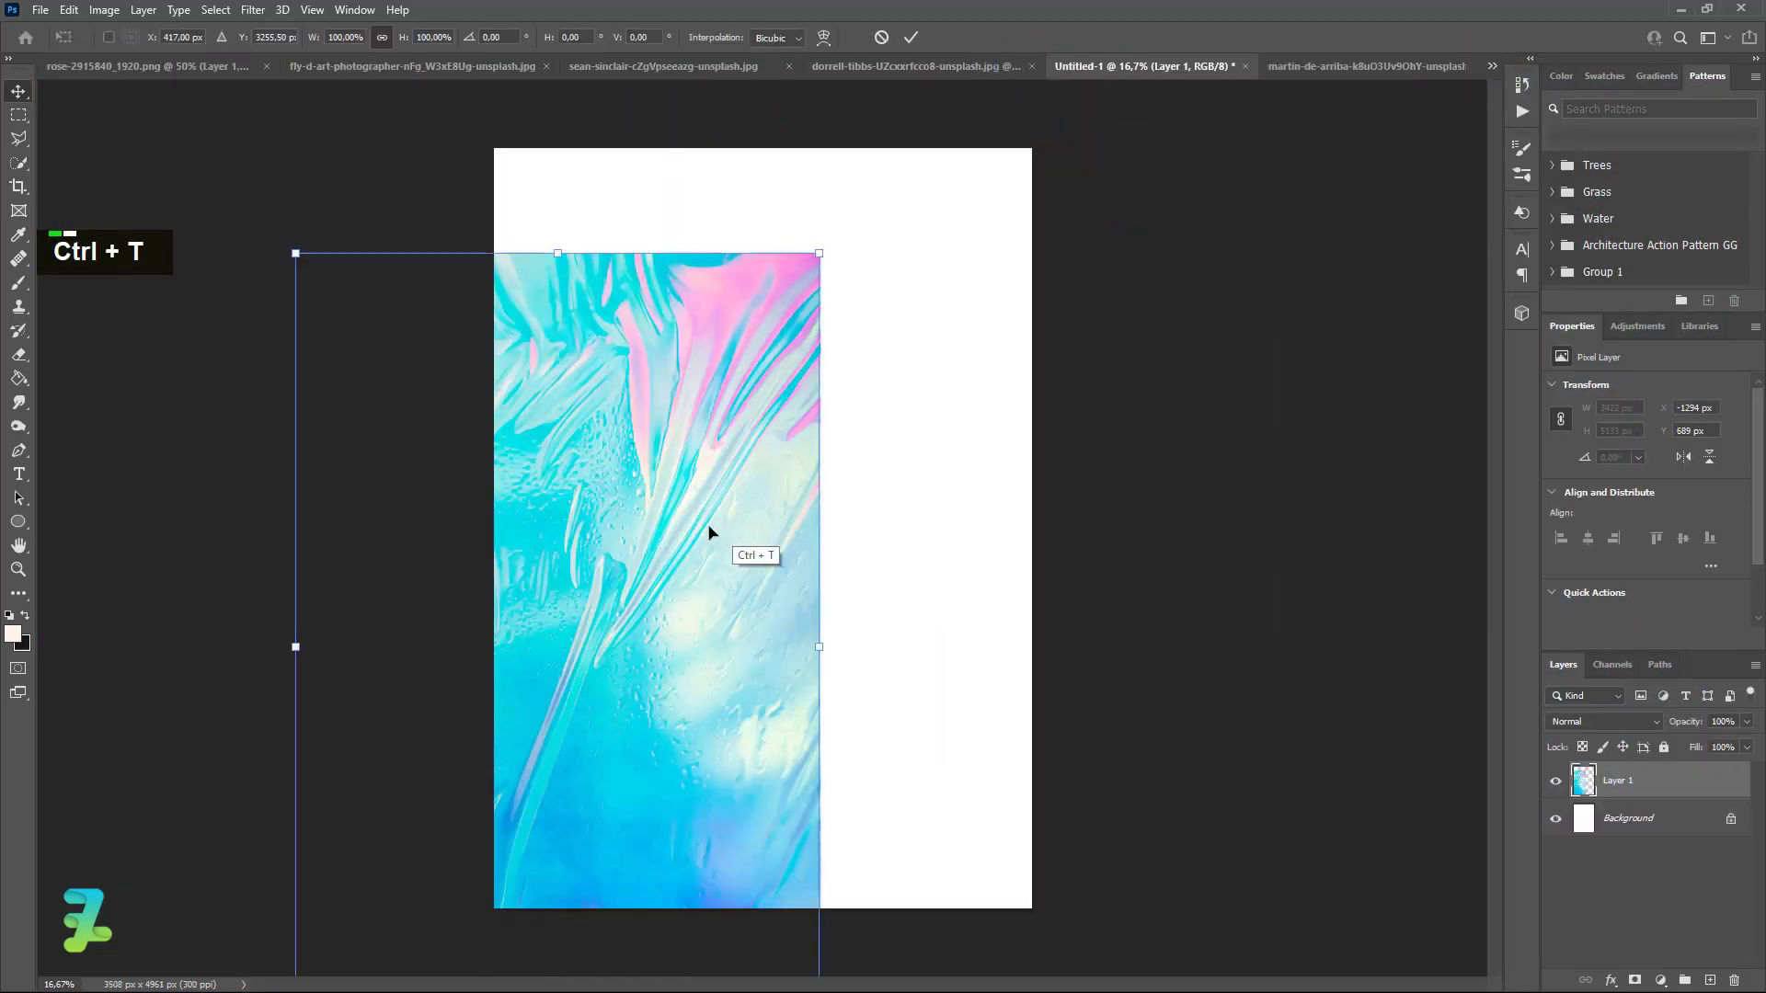
{"action": "left_click_drag", "start_coordinate": [709, 533], "coordinate": [889, 430]}
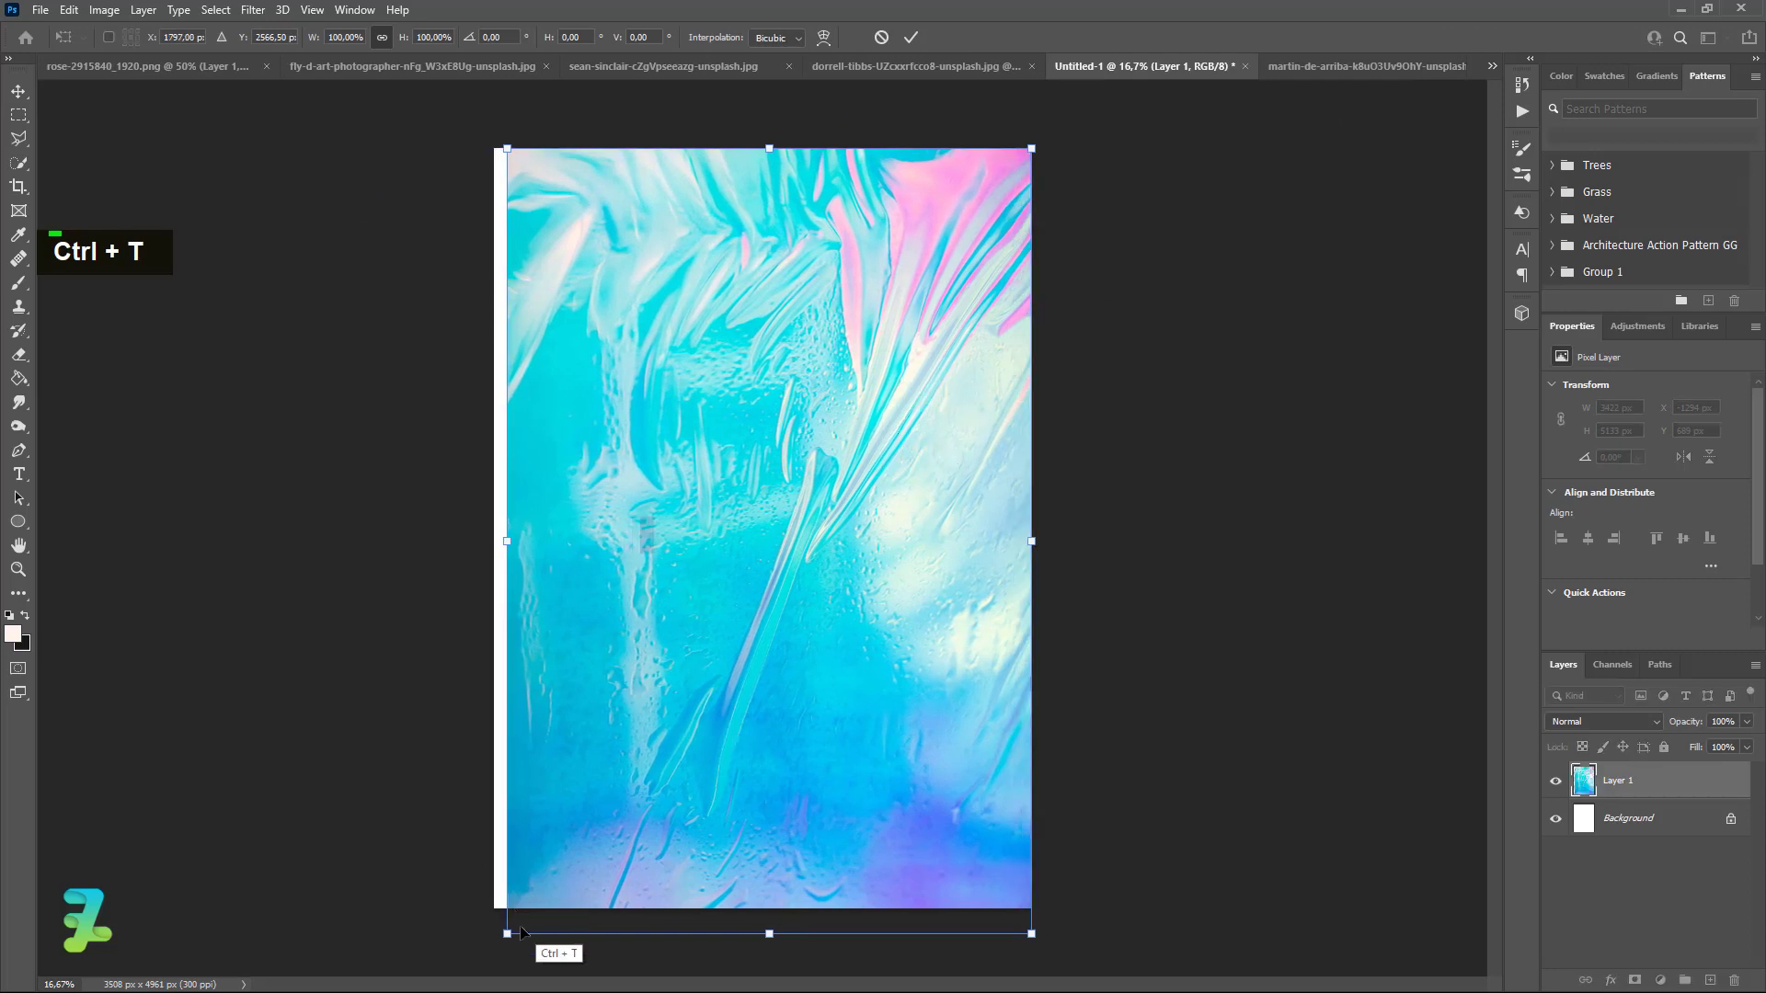
{"action": "left_click_drag", "start_coordinate": [506, 934], "coordinate": [489, 961]}
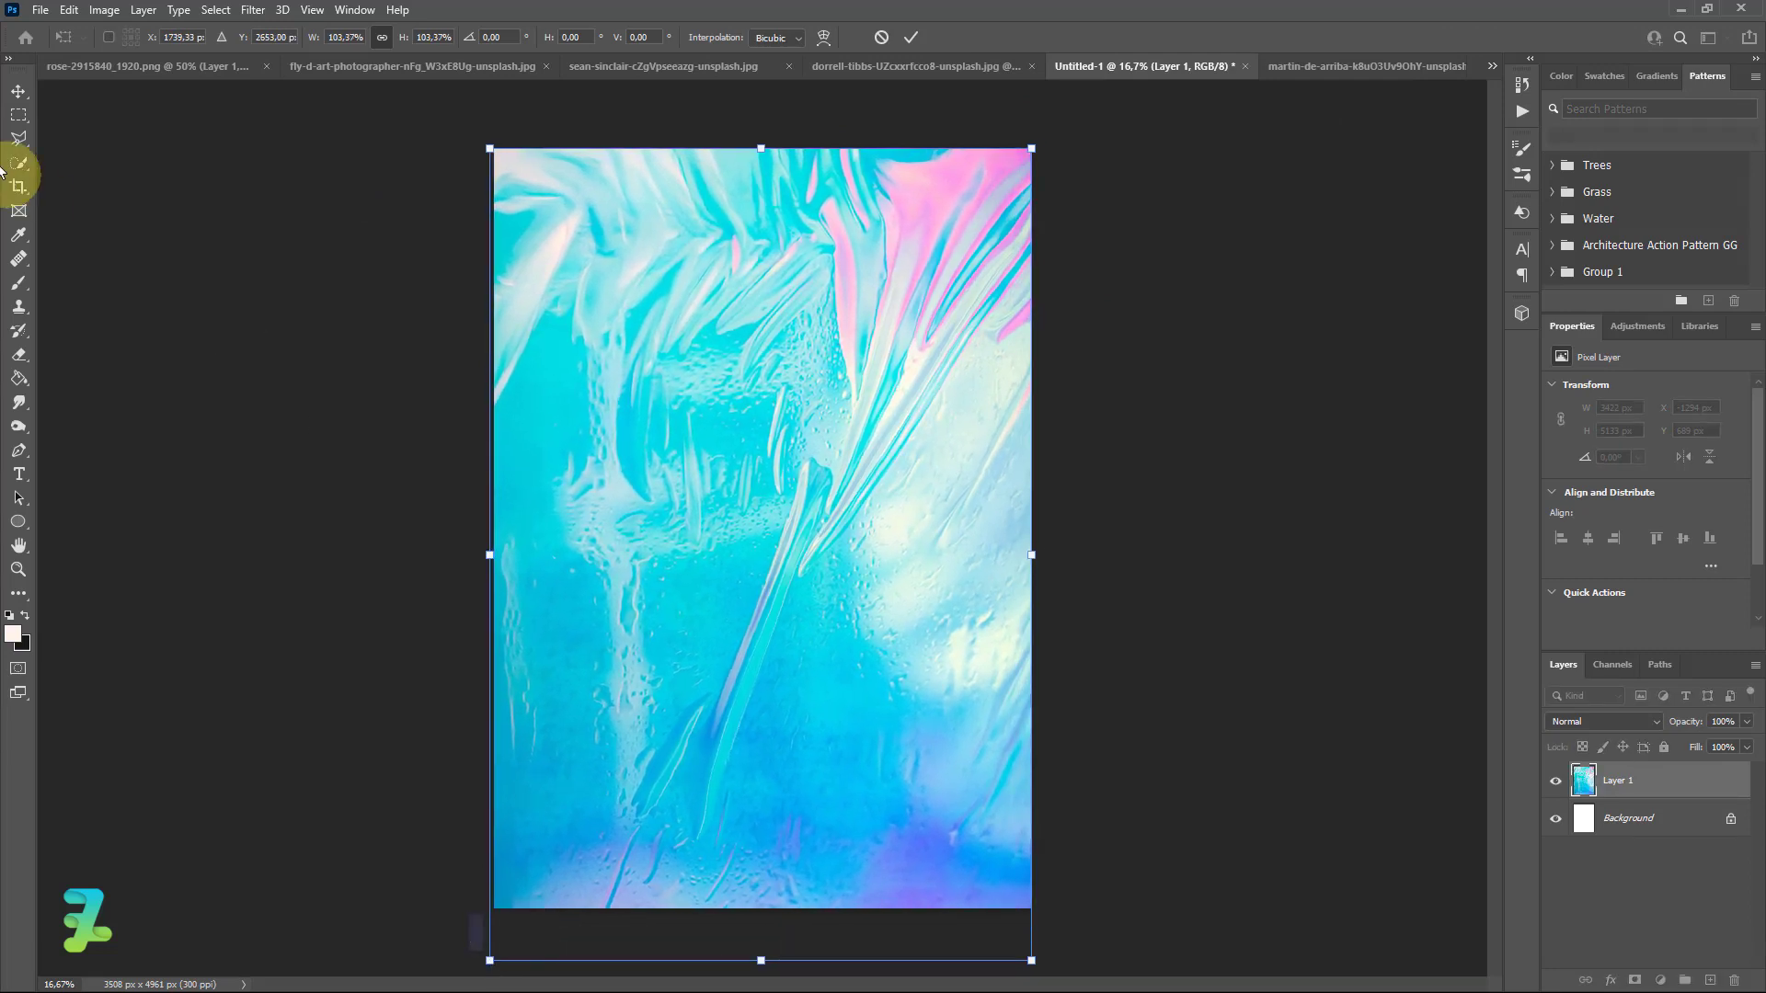
{"action": "left_click", "coordinate": [17, 95]}
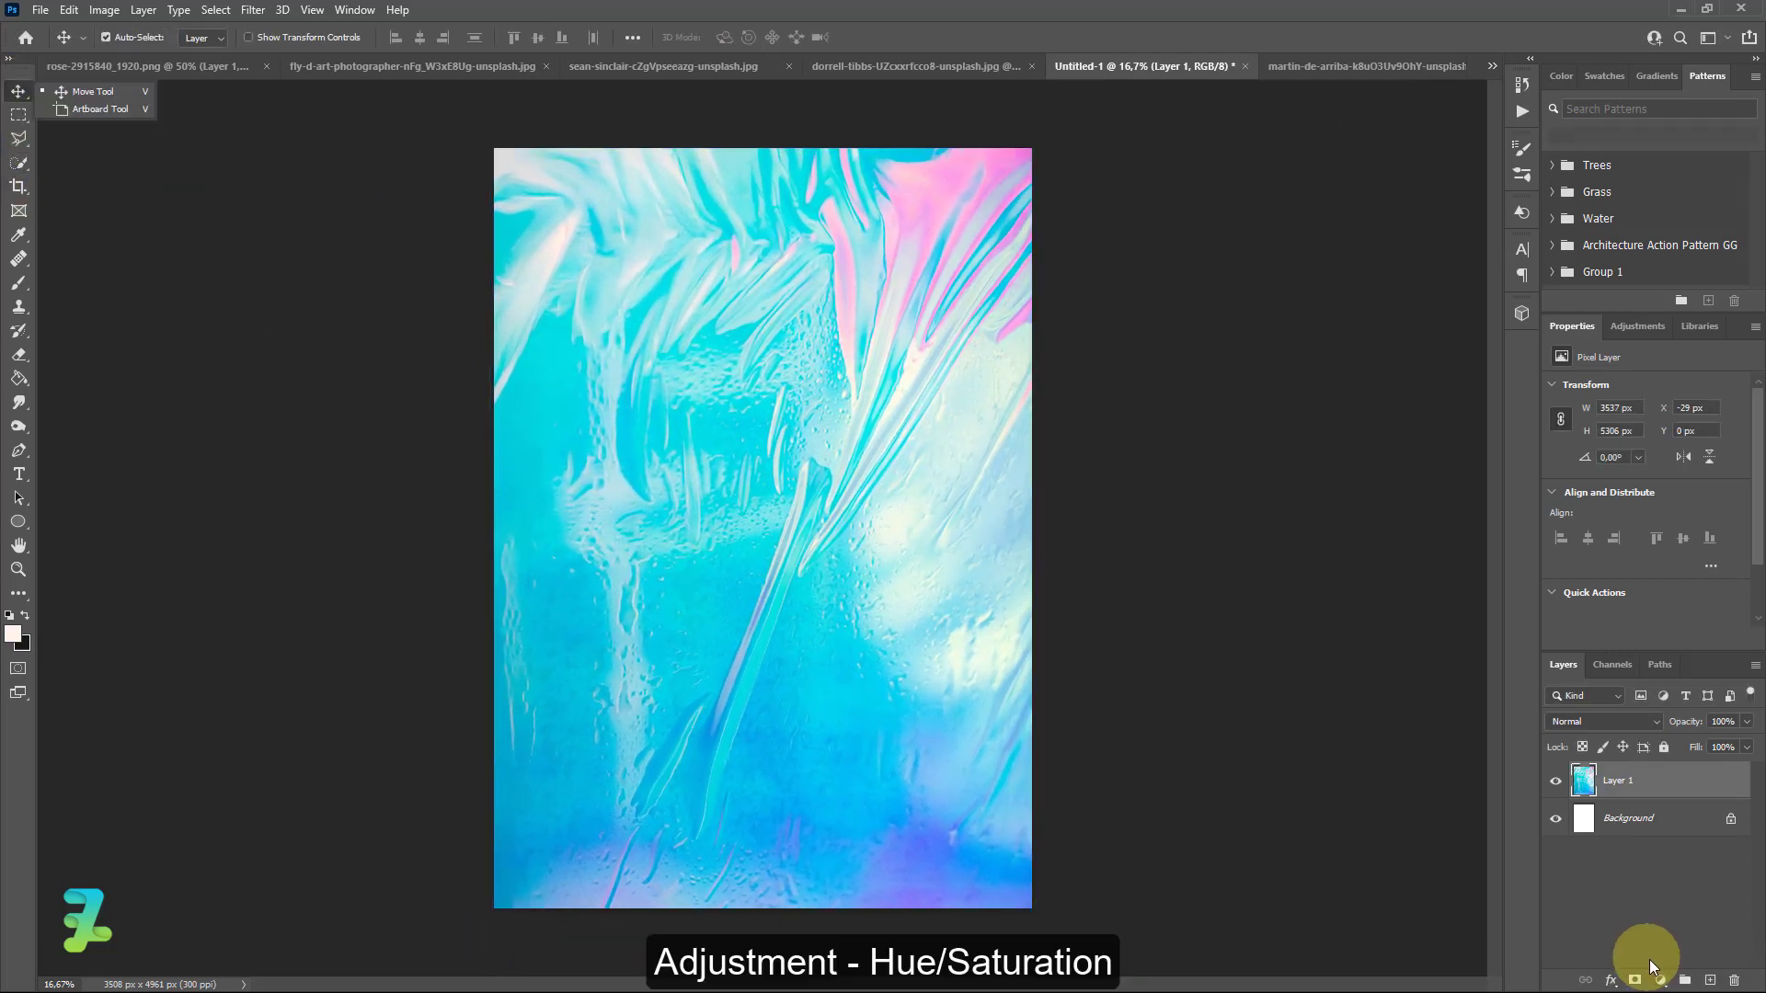
Add a Hue/Saturation adjustment clipped to the texture layer and set its hue to -138
{"action": "left_click", "coordinate": [1661, 982]}
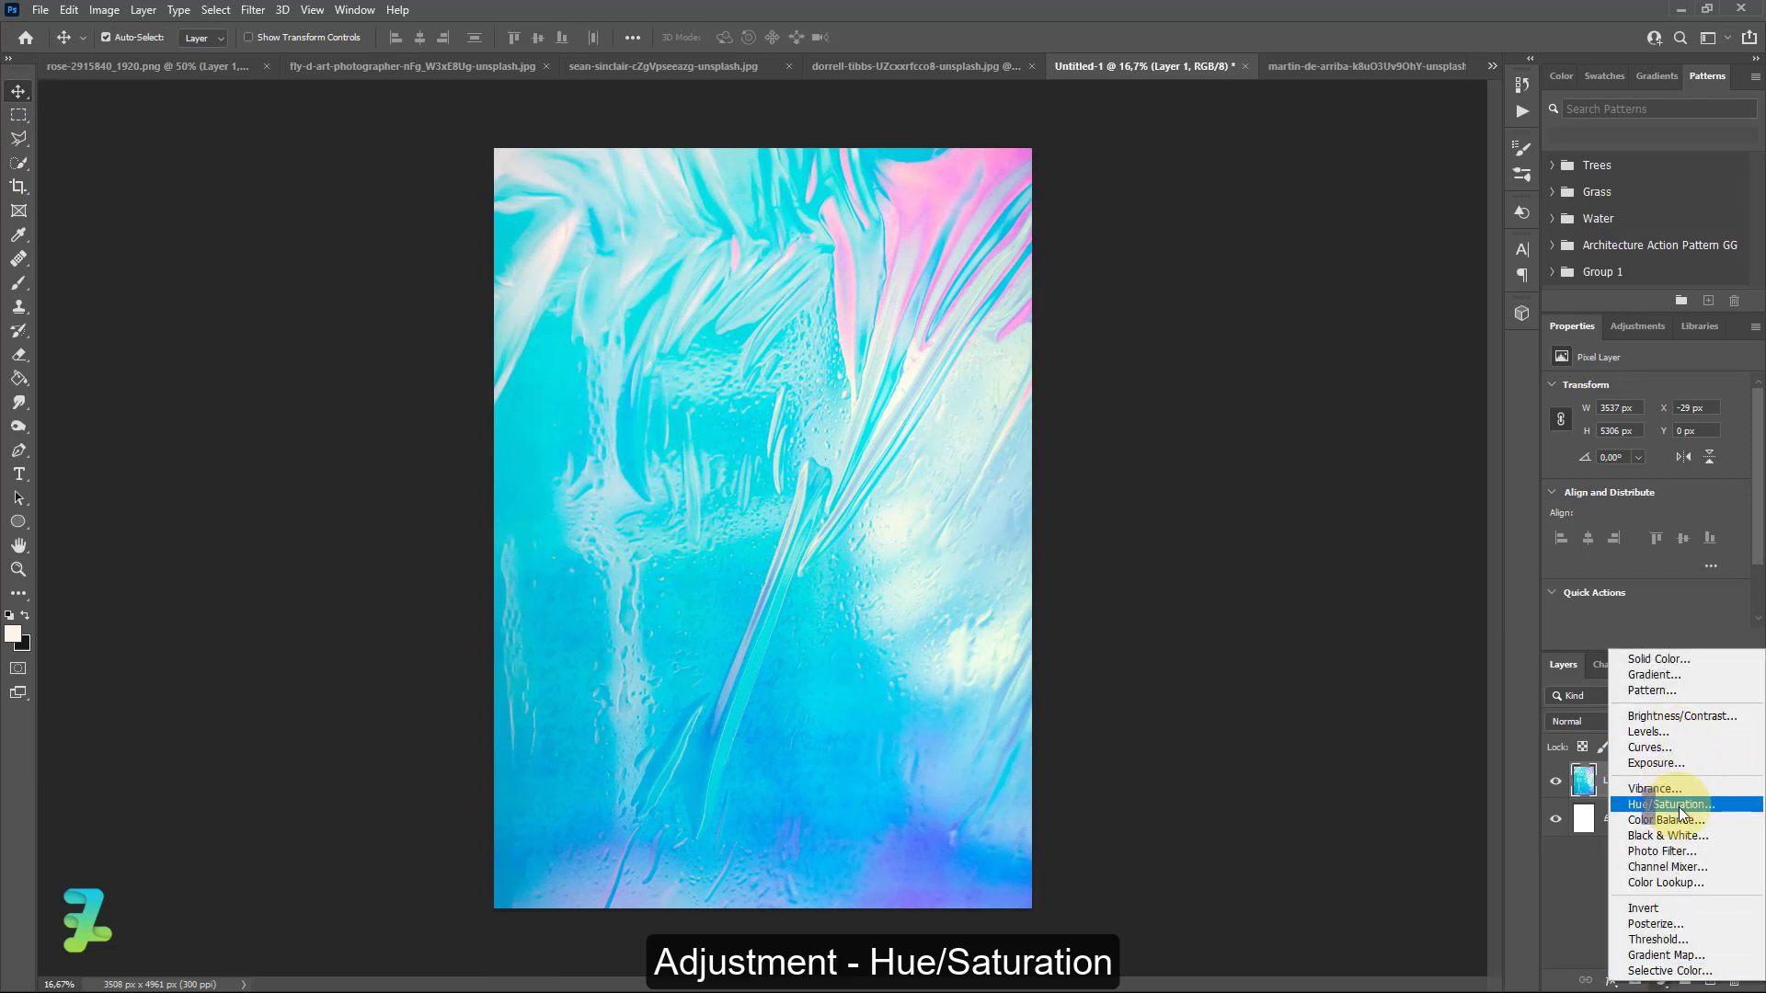
{"action": "left_click", "coordinate": [1670, 805]}
{"action": "left_click", "coordinate": [1625, 639]}
{"action": "left_click_drag", "start_coordinate": [1649, 464], "coordinate": [1570, 466]}
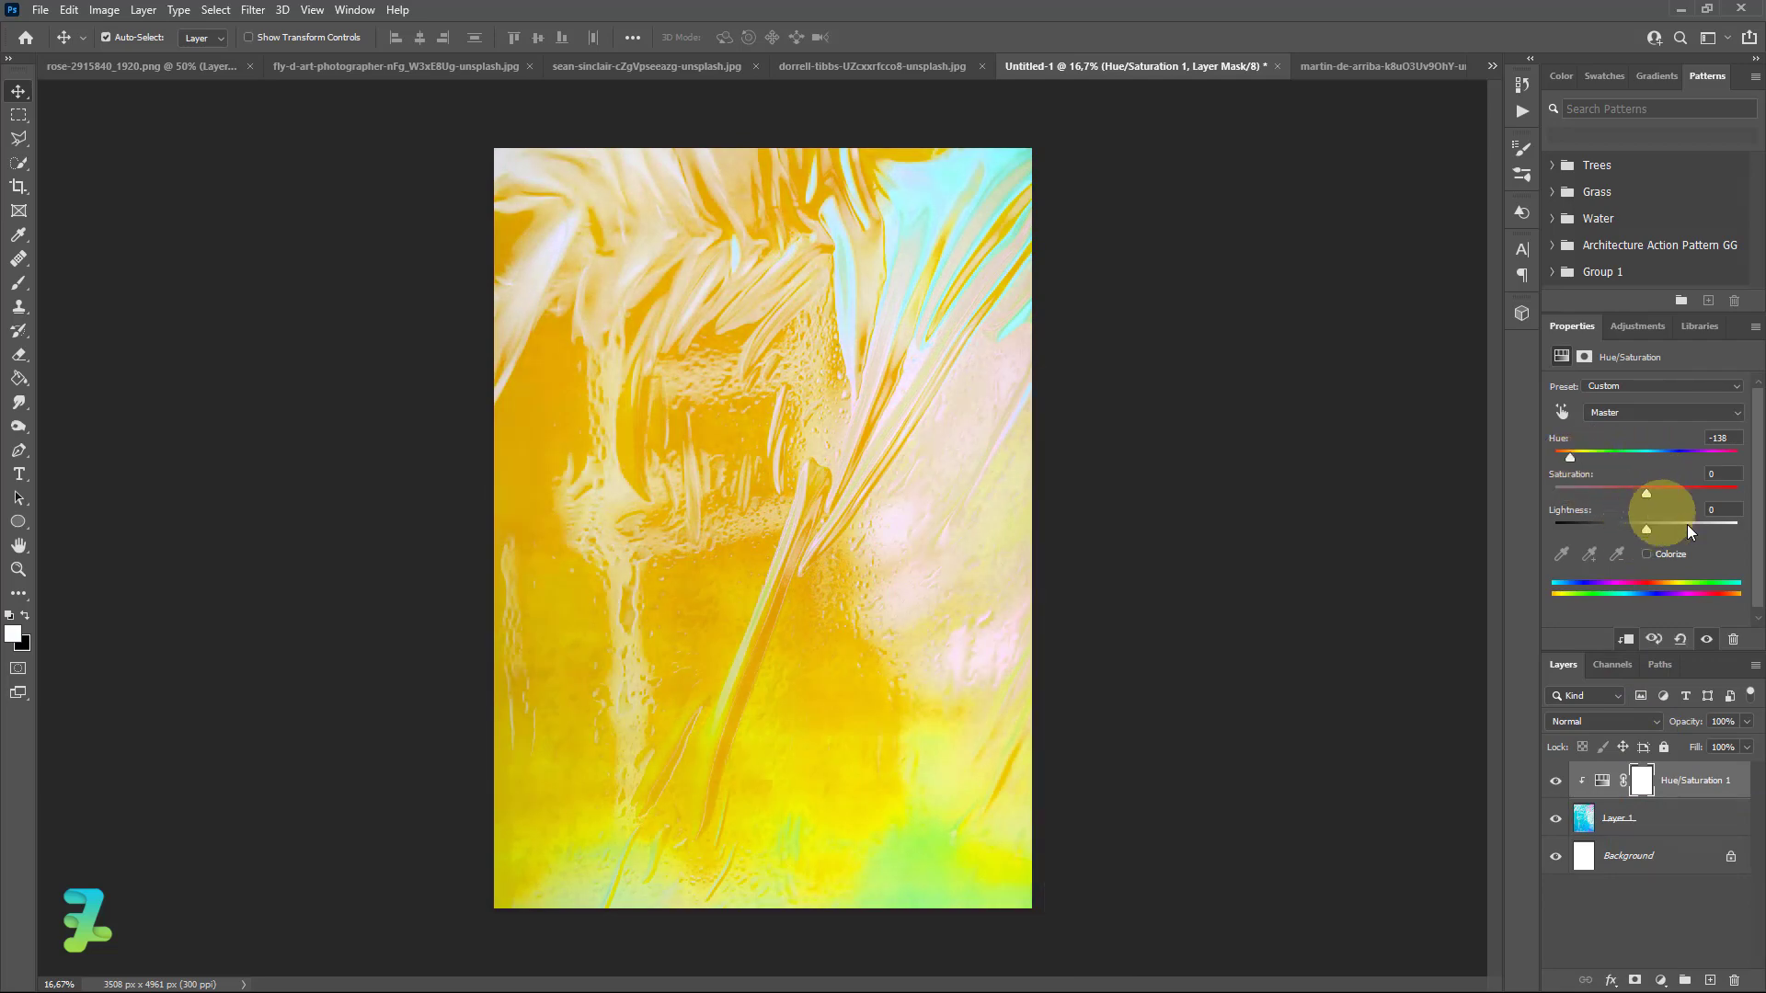
Float the frame-headed figure's document in its own window and copy its masked figure layer into Untitled-1
{"action": "left_click", "coordinate": [112, 68]}
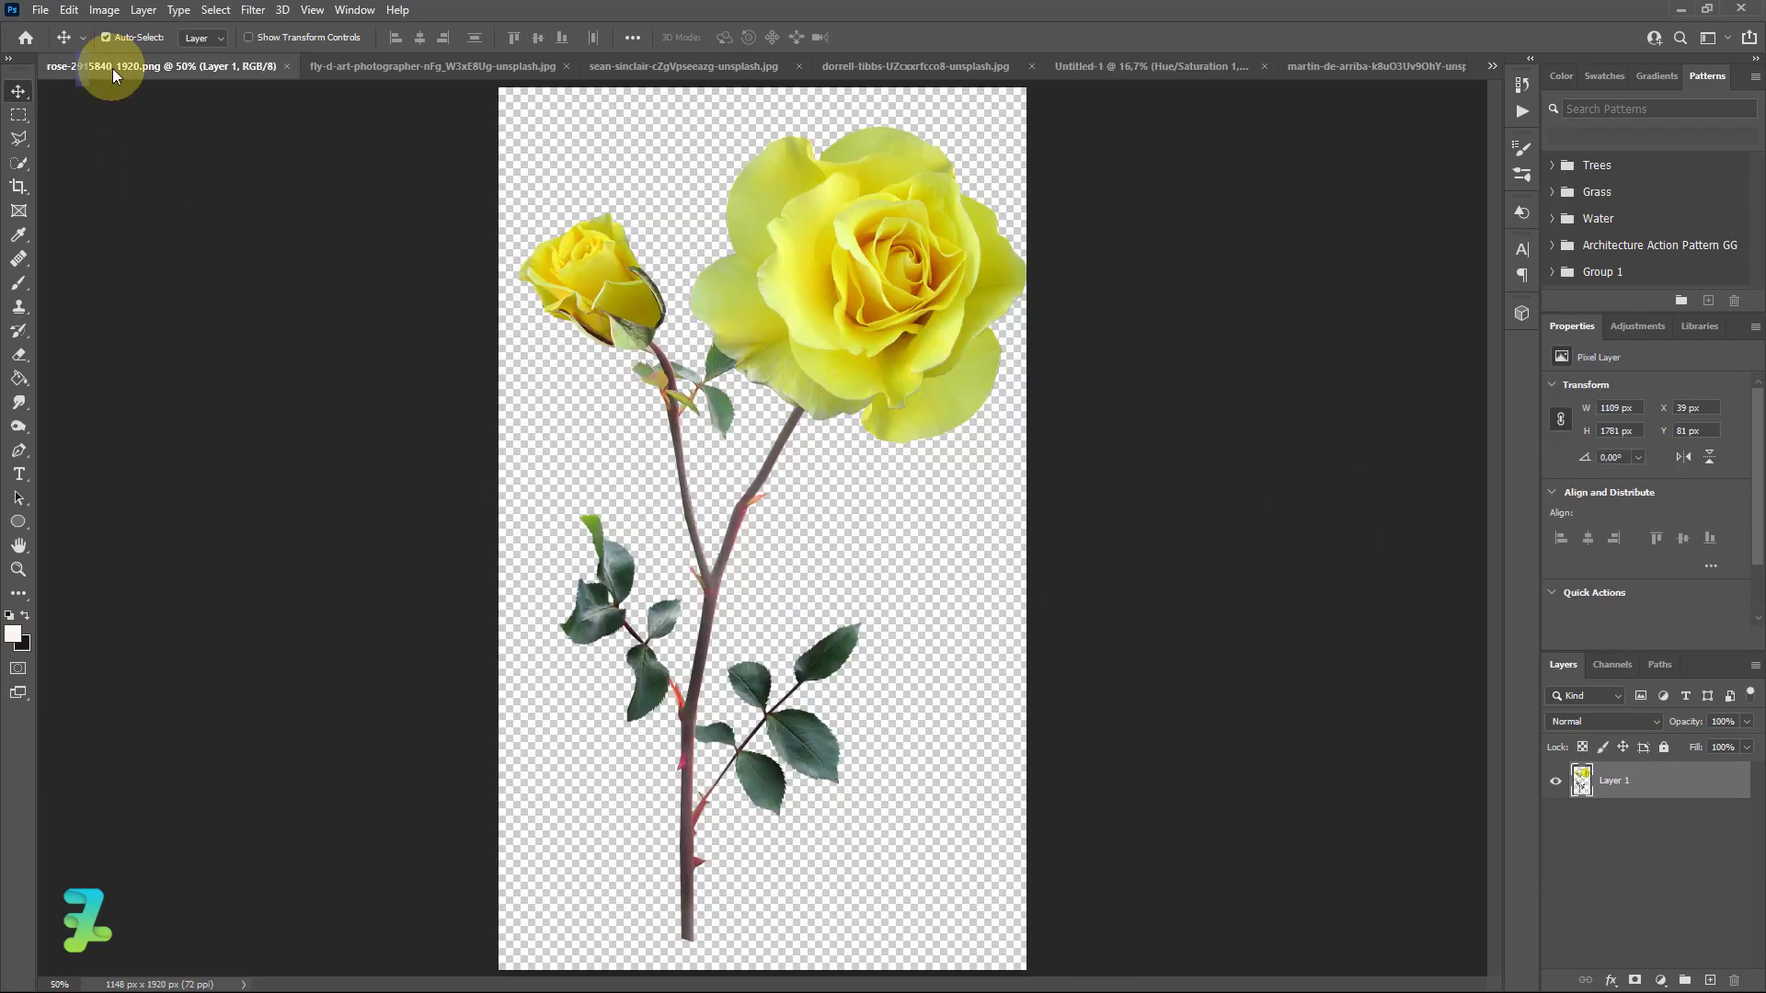
{"action": "left_click", "coordinate": [858, 65]}
{"action": "right_click", "coordinate": [858, 66]}
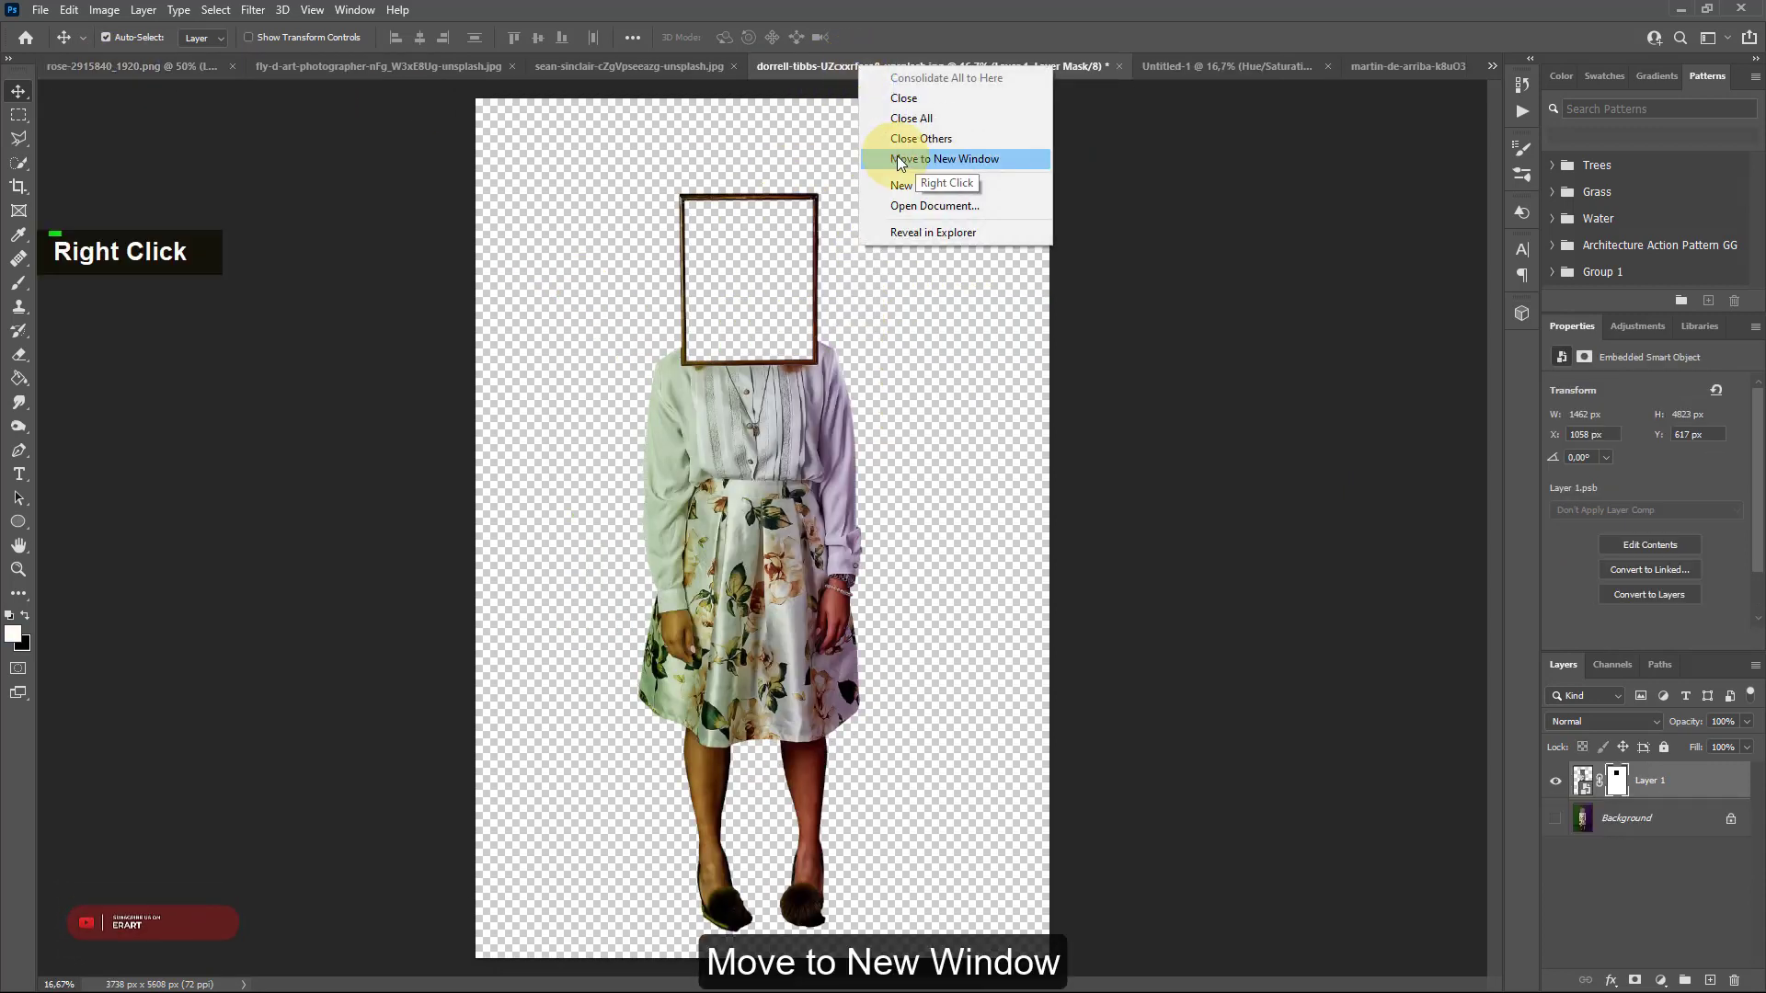
{"action": "left_click", "coordinate": [944, 158]}
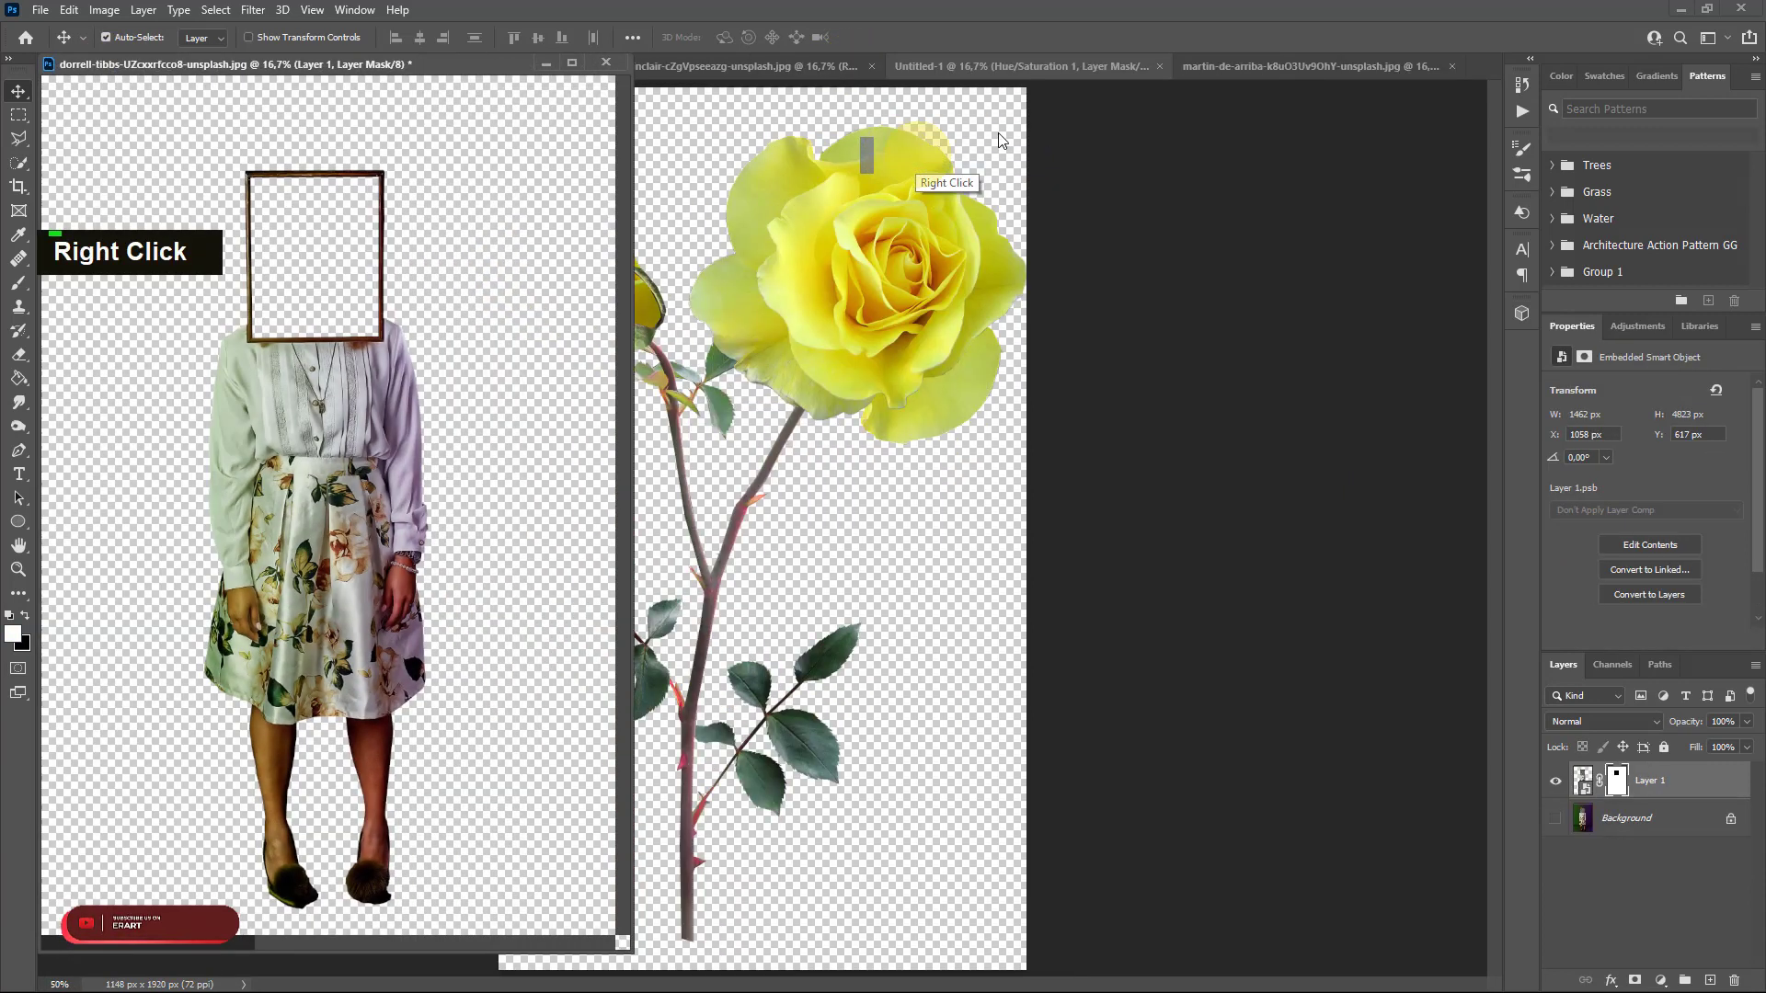
{"action": "left_click", "coordinate": [932, 76]}
{"action": "left_click", "coordinate": [301, 428]}
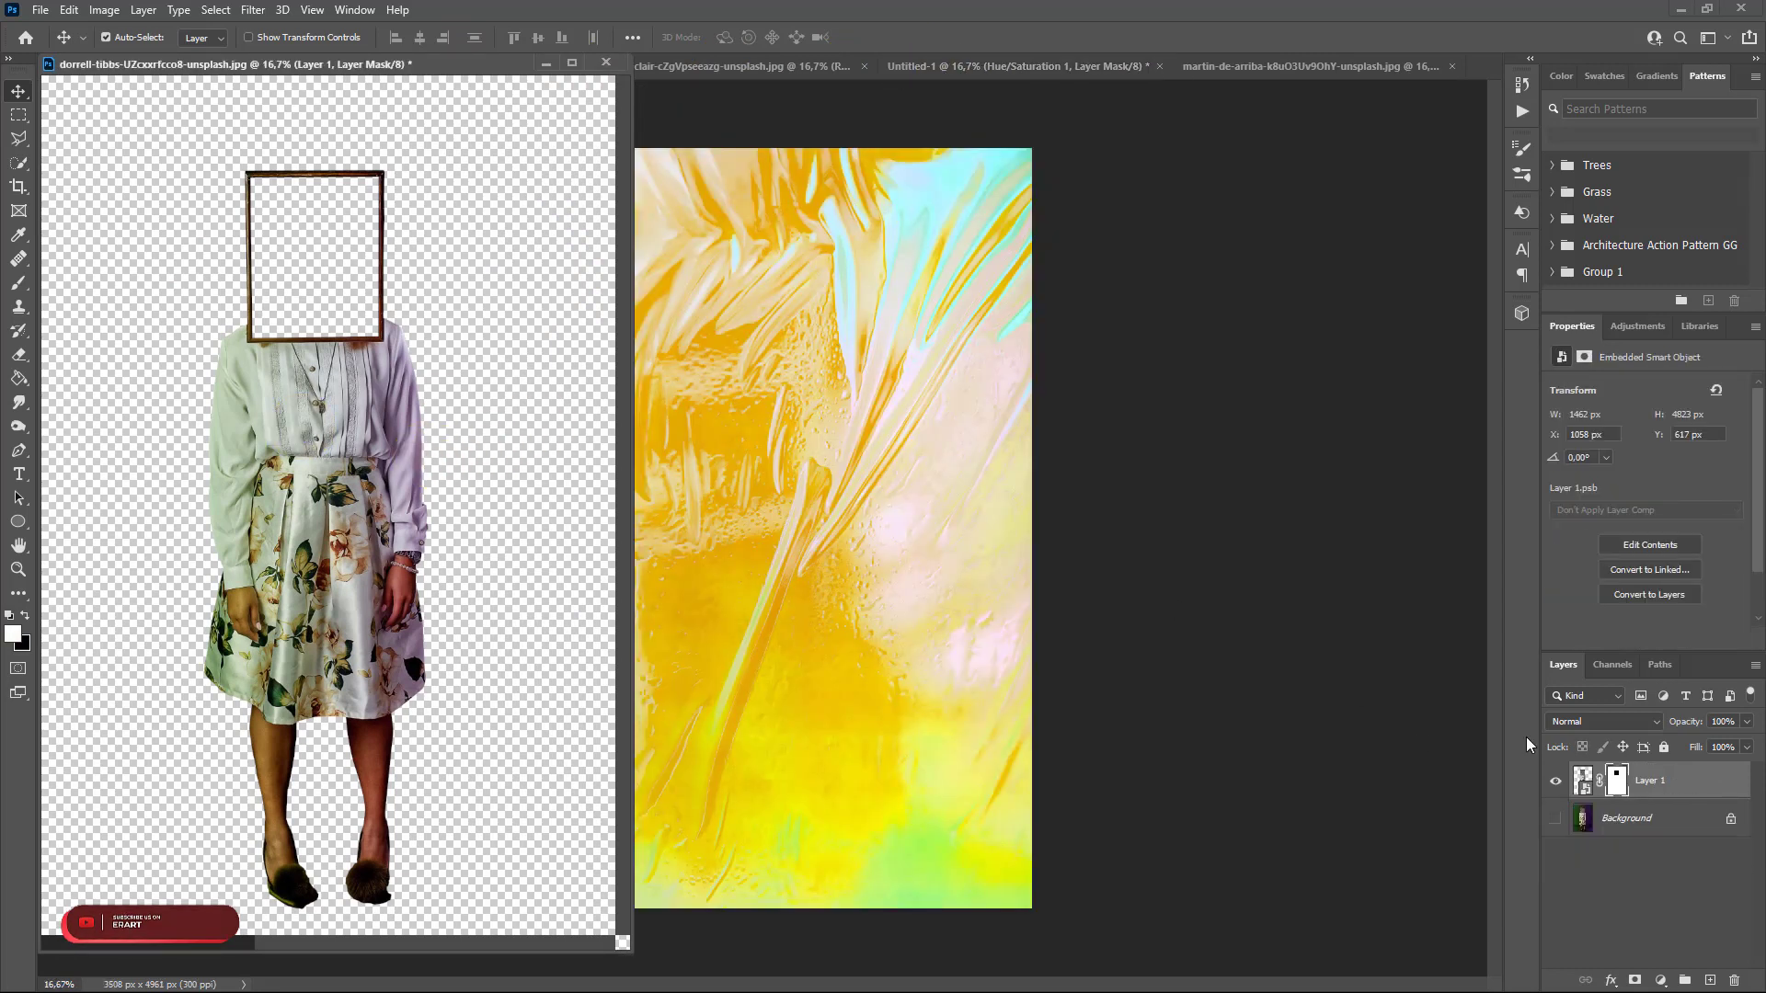
{"action": "left_click_drag", "start_coordinate": [1582, 778], "coordinate": [746, 515]}
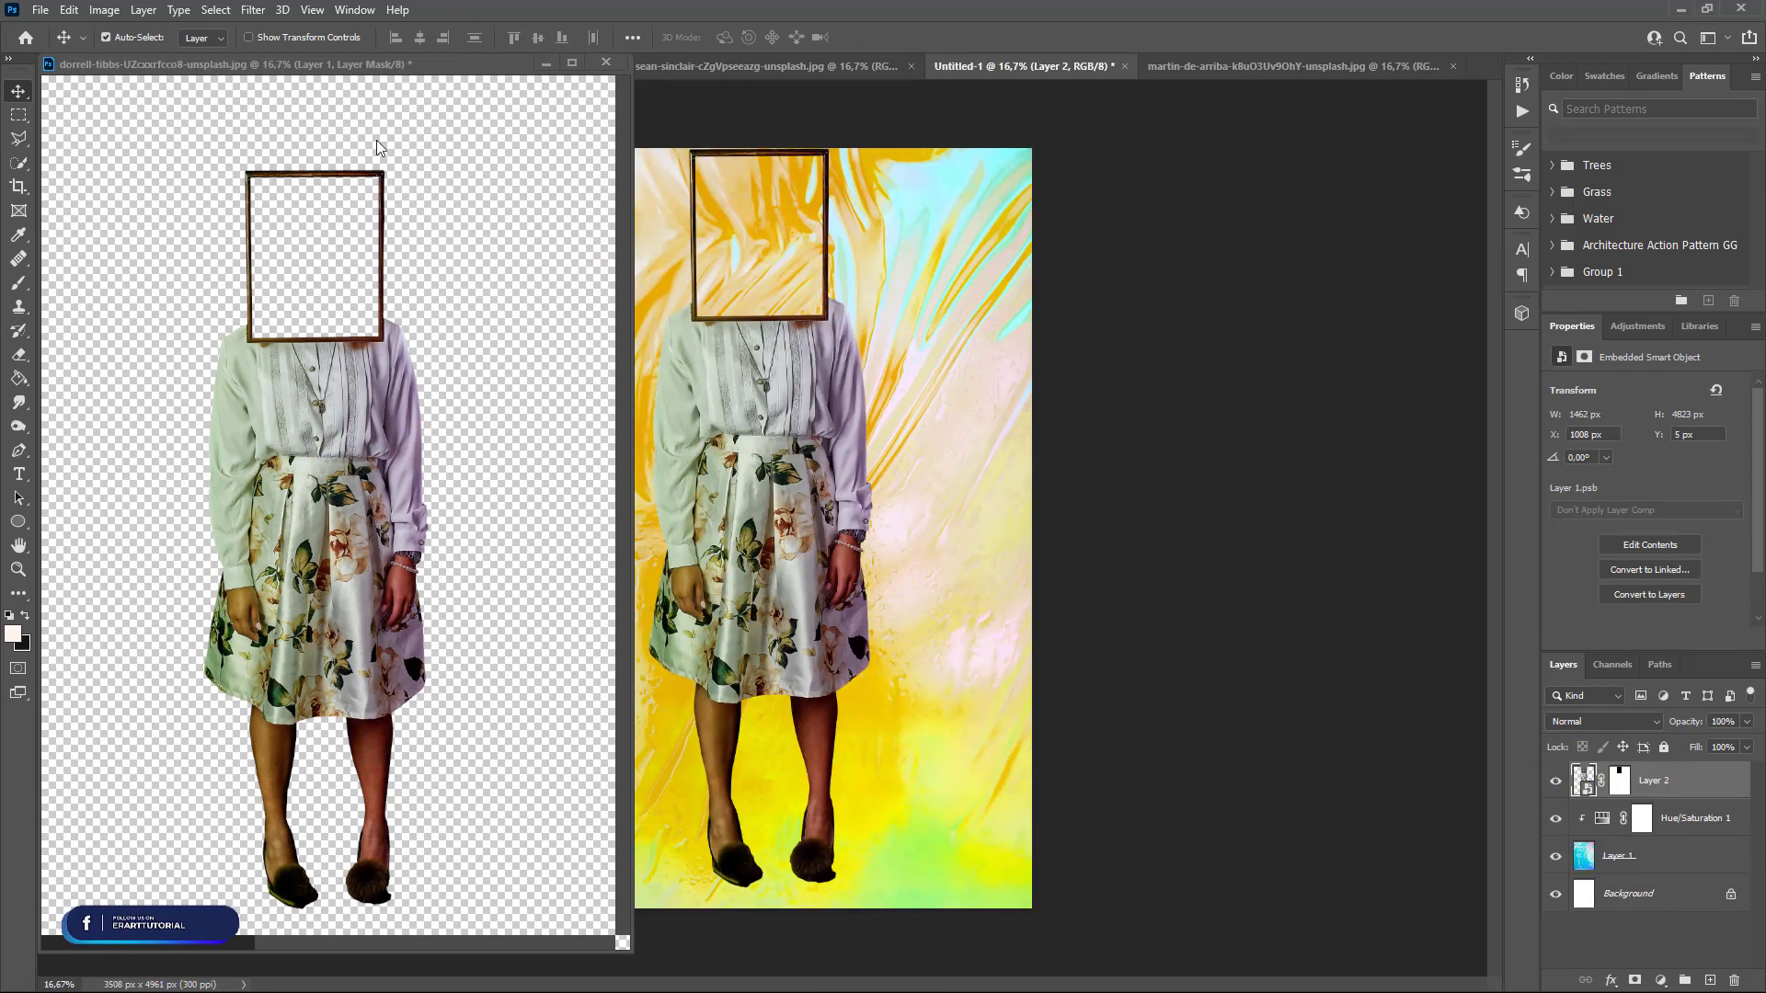
Dock the figure's document again and lower the figure in Untitled-1 until its lower legs run off the canvas
{"action": "left_click_drag", "start_coordinate": [308, 61], "coordinate": [1235, 63]}
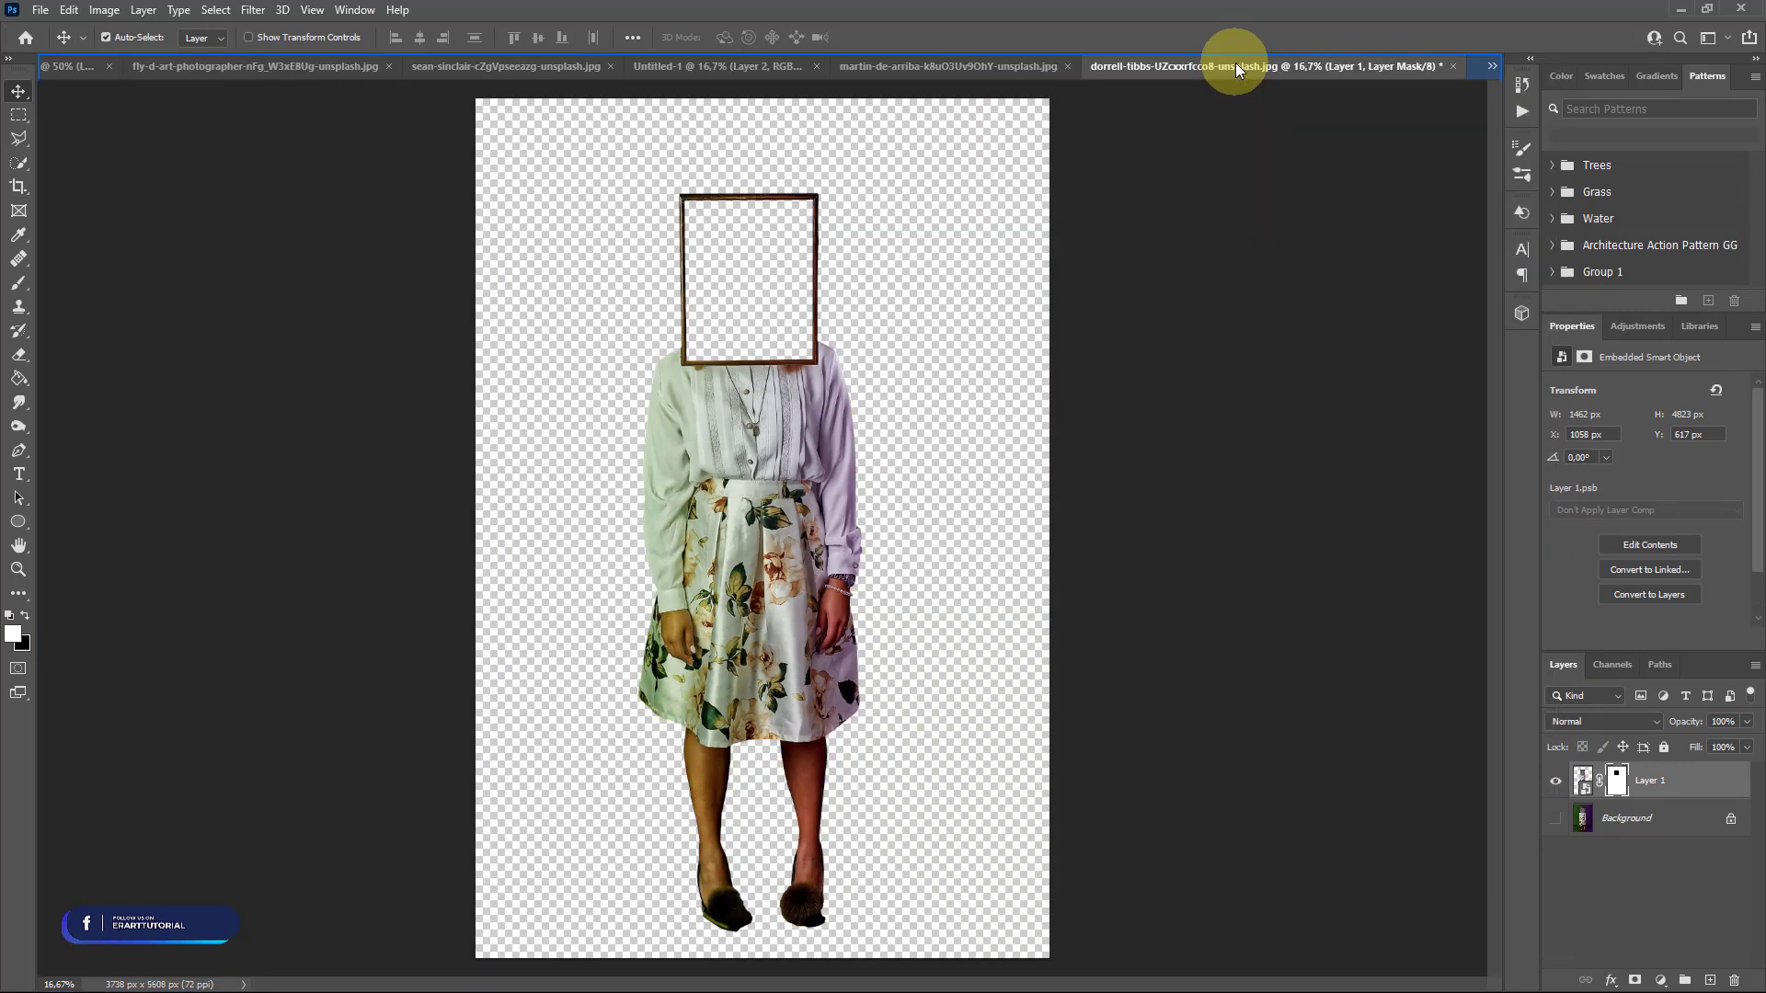
{"action": "left_click", "coordinate": [734, 68]}
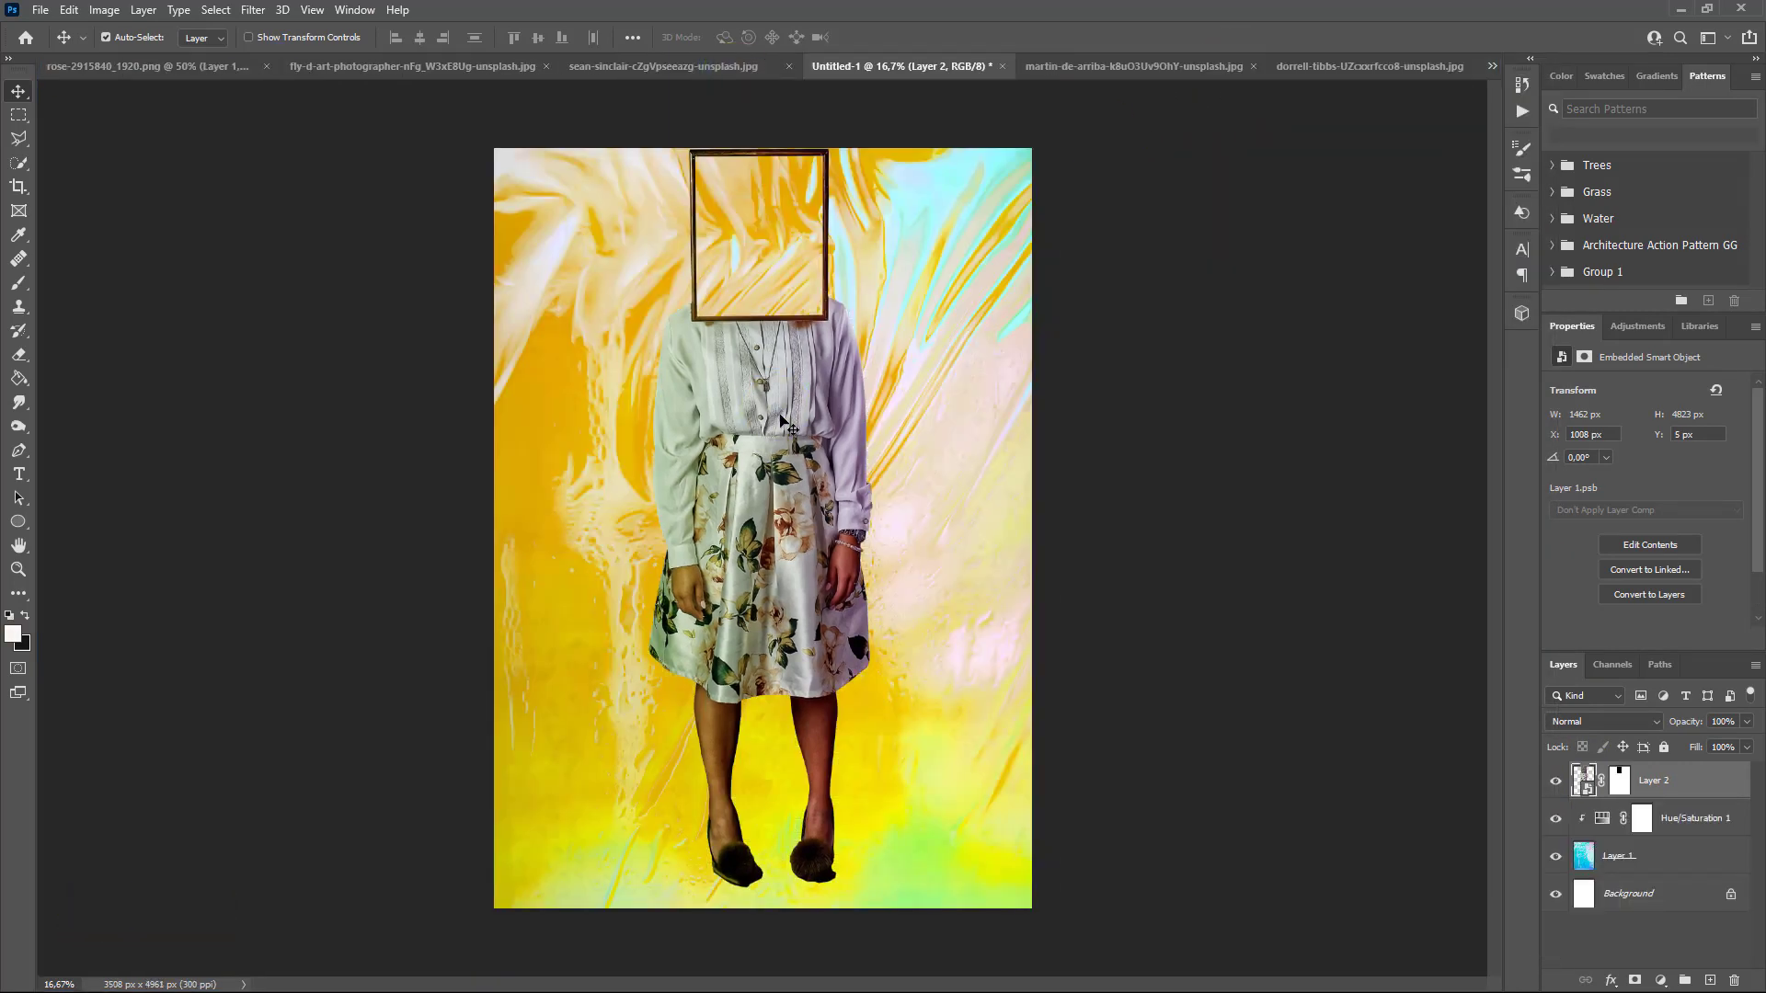
{"action": "left_click_drag", "start_coordinate": [781, 422], "coordinate": [785, 596]}
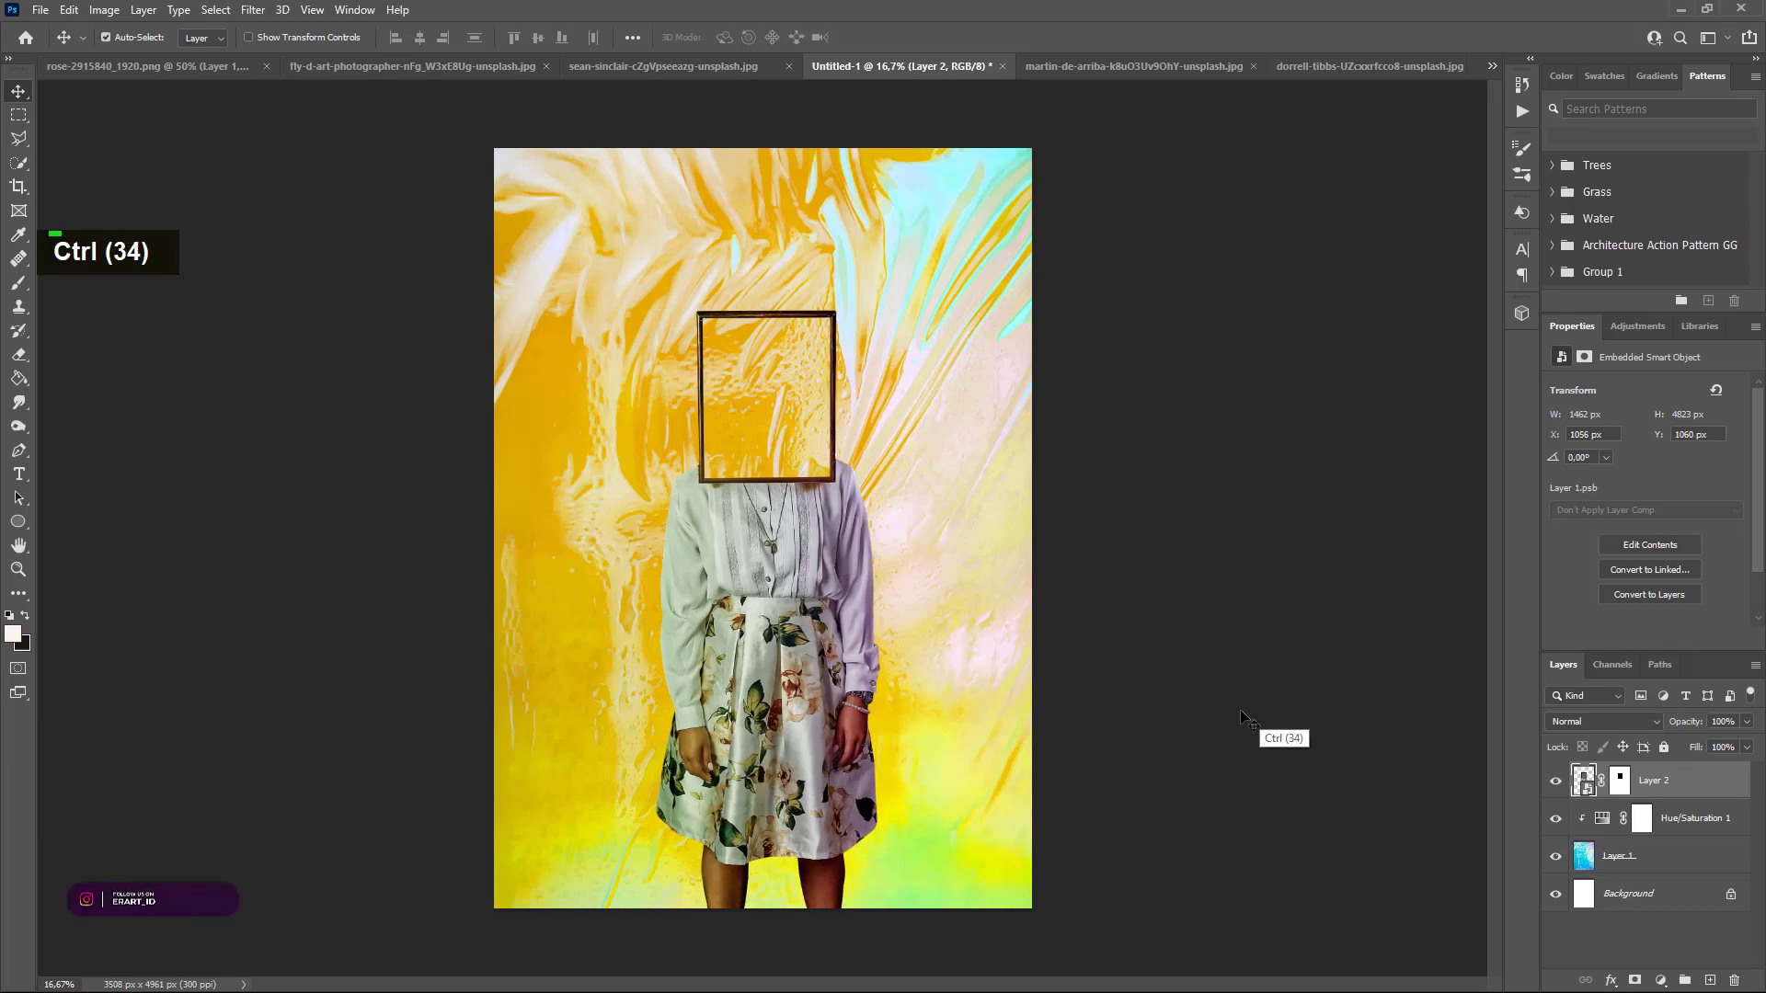
Add a Hue/Saturation adjustment clipped to the figure layer and set its hue to -15
{"action": "left_click", "coordinate": [1659, 979]}
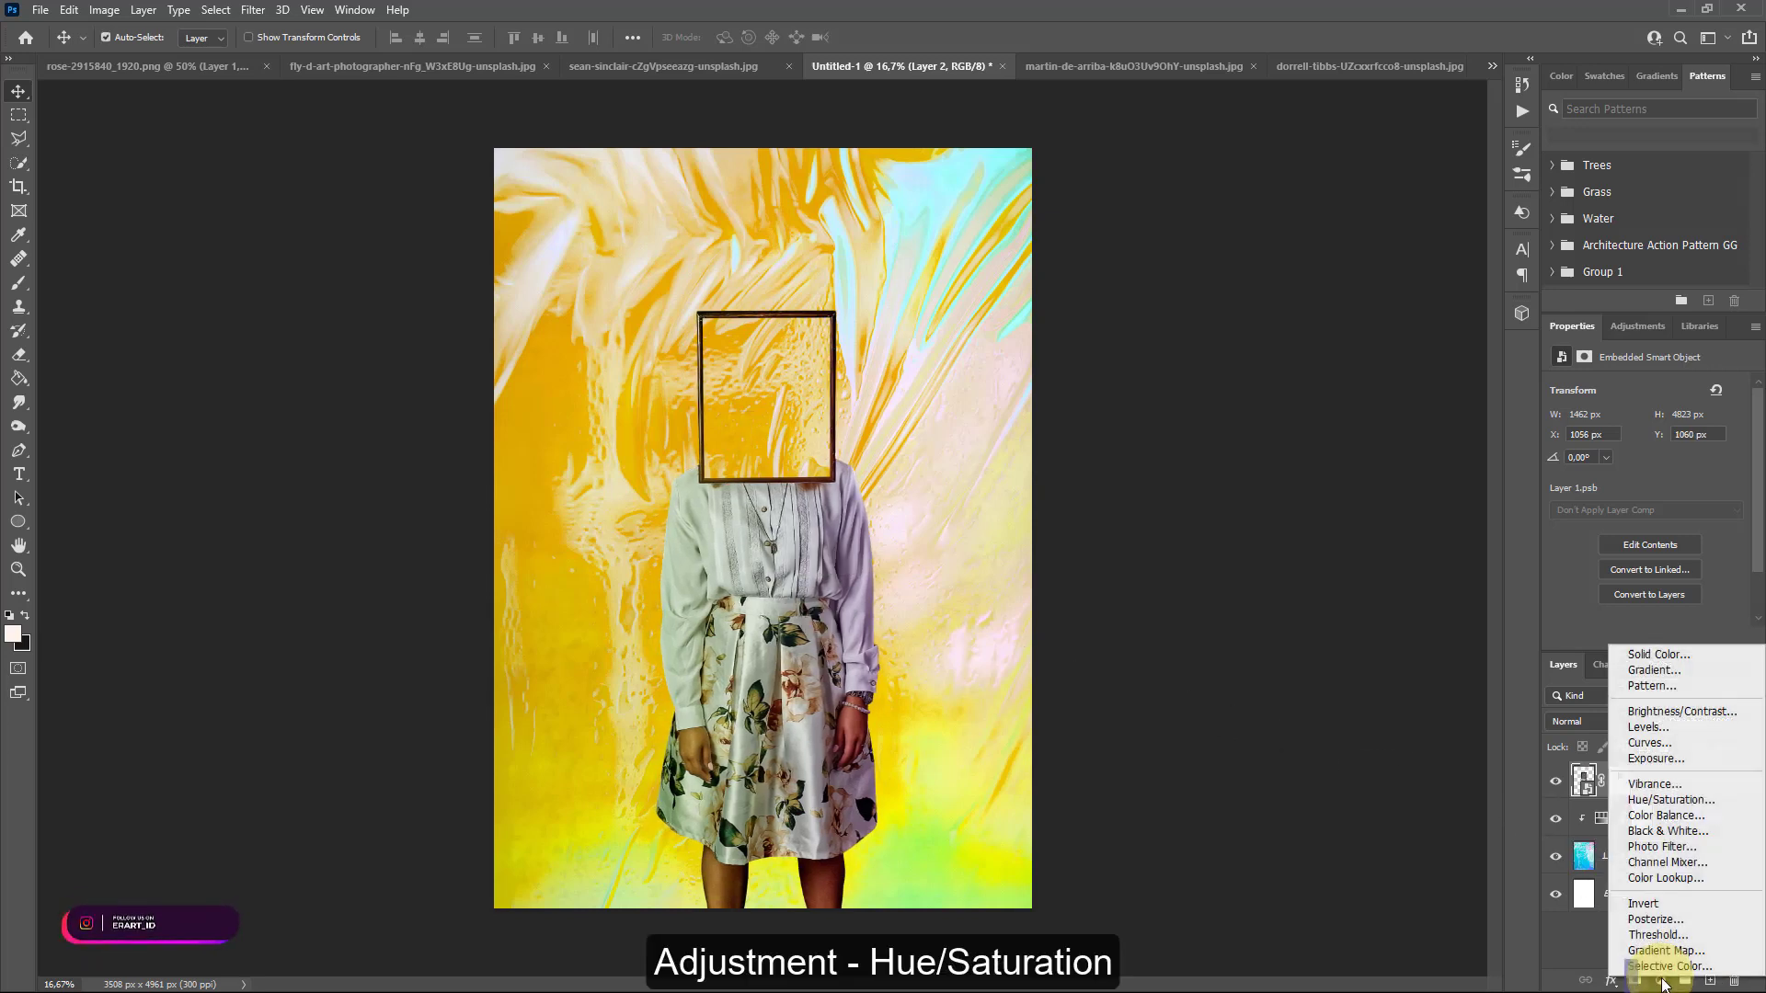
{"action": "left_click", "coordinate": [1656, 784]}
{"action": "left_click", "coordinate": [1627, 640]}
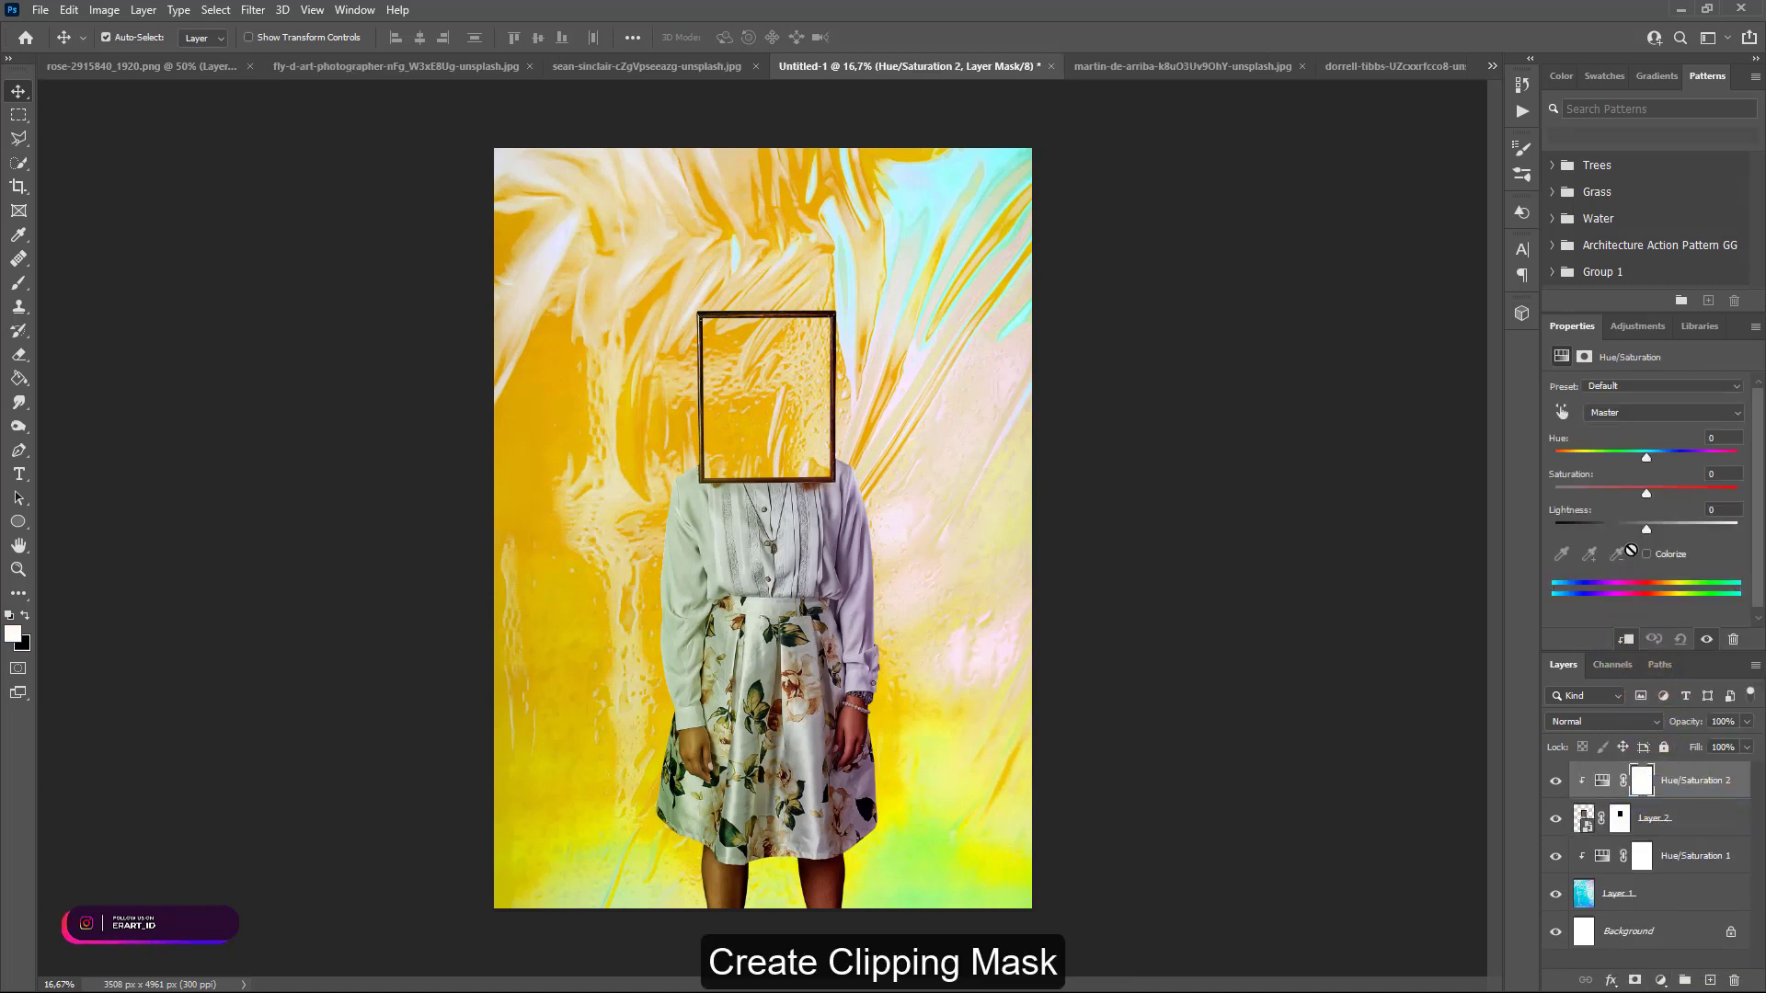
{"action": "mouse_move", "coordinate": [1642, 456]}
{"action": "left_mouse_down"}
{"action": "mouse_move", "coordinate": [1603, 456]}
{"action": "mouse_move", "coordinate": [1658, 445]}
{"action": "mouse_move", "coordinate": [1539, 450]}
{"action": "mouse_move", "coordinate": [1653, 461]}
{"action": "mouse_move", "coordinate": [1634, 463]}
{"action": "left_mouse_up"}
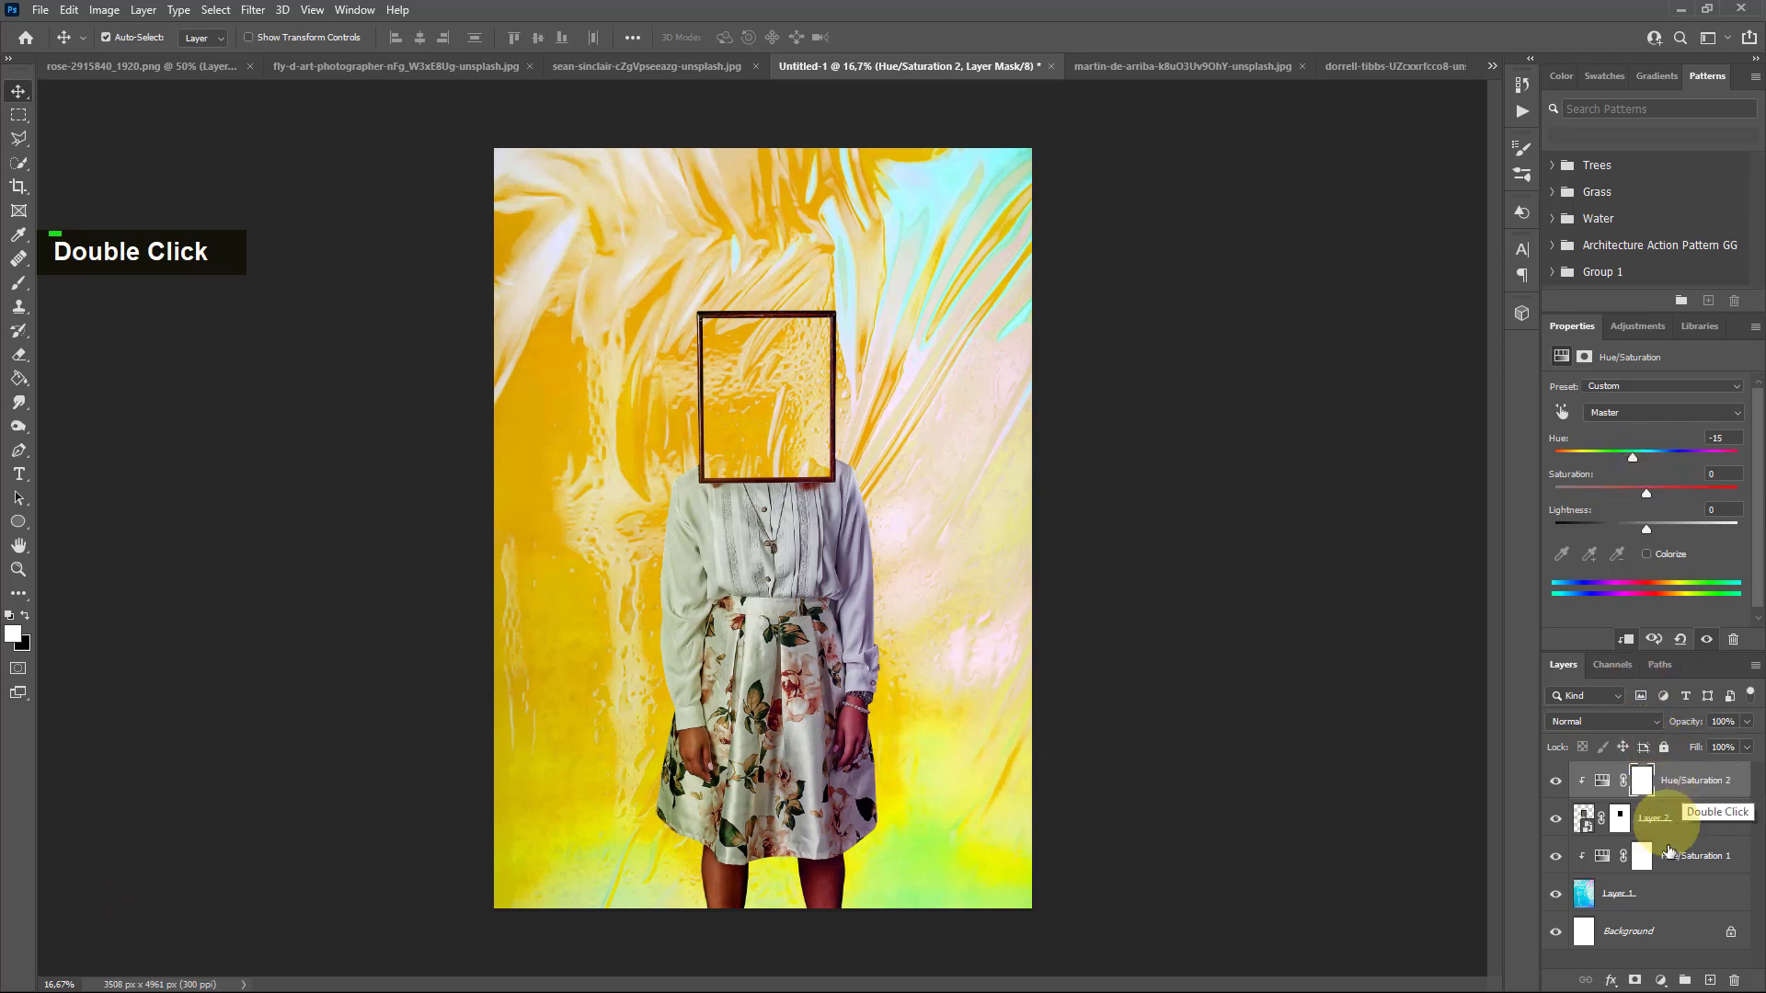
Add a clipped Brightness/Contrast adjustment above the figure with brightness 41 and contrast -18
{"action": "left_click", "coordinate": [1662, 980]}
{"action": "left_click", "coordinate": [1683, 705]}
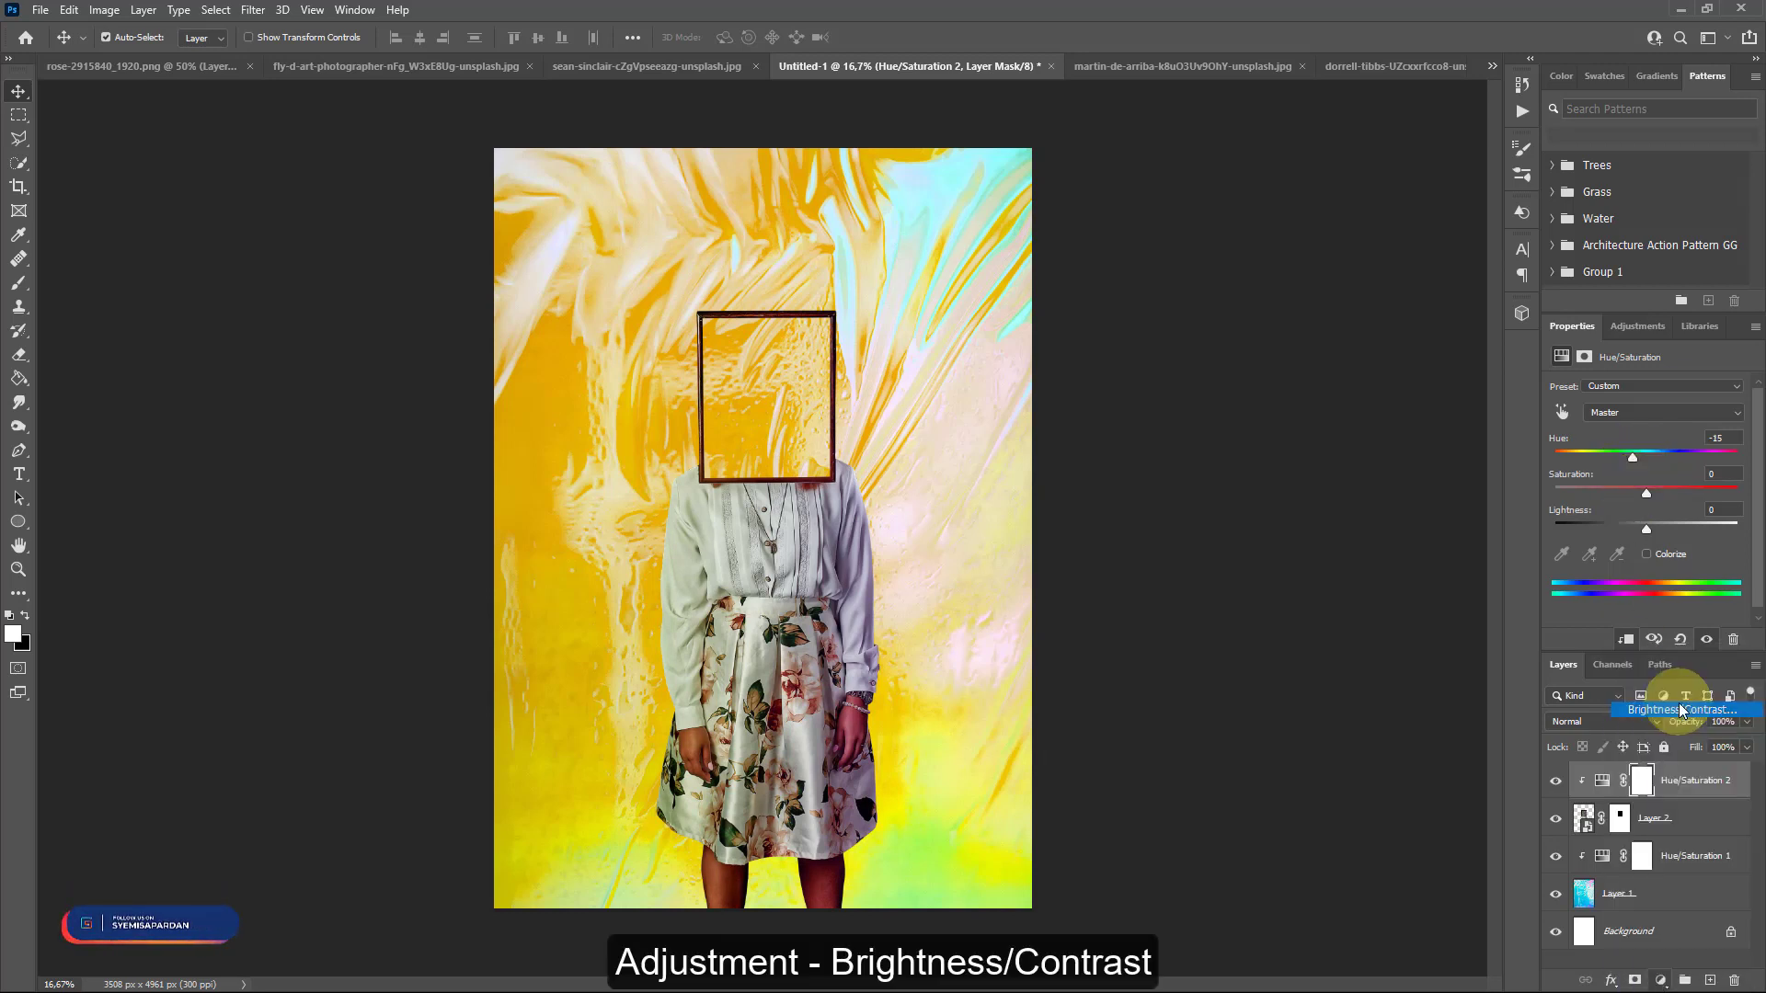
{"action": "left_click", "coordinate": [1627, 639]}
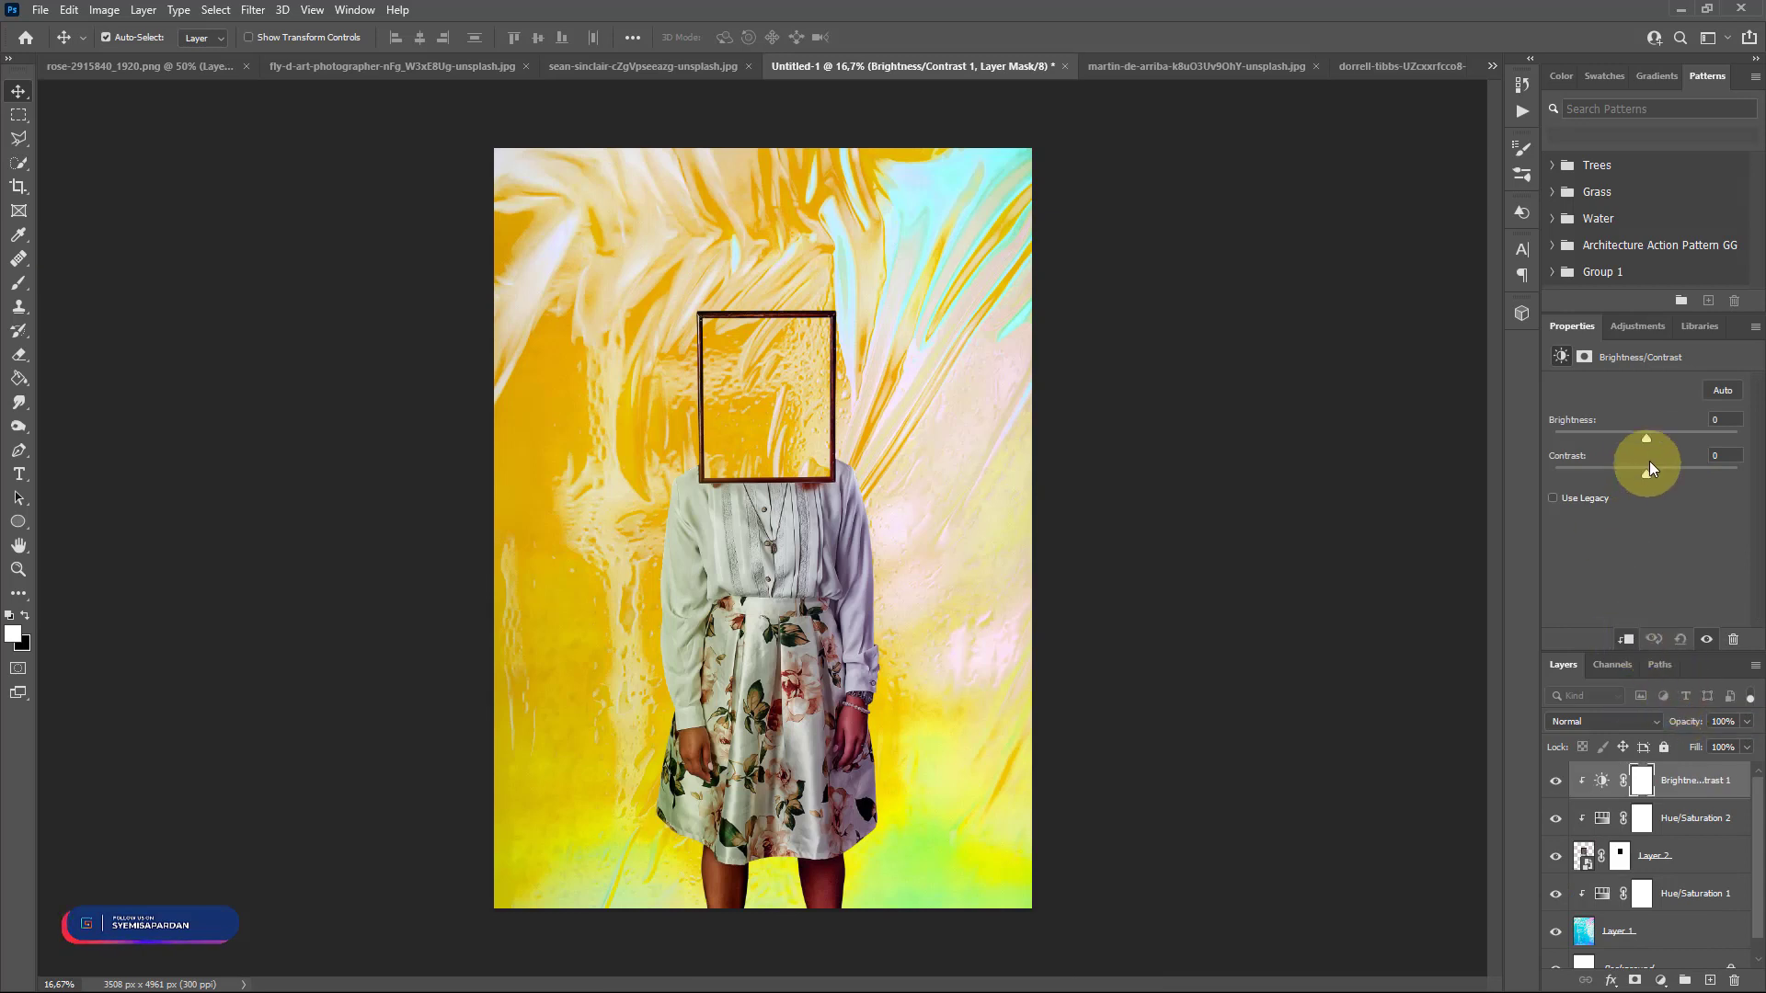
{"action": "left_click_drag", "start_coordinate": [1647, 439], "coordinate": [1670, 445]}
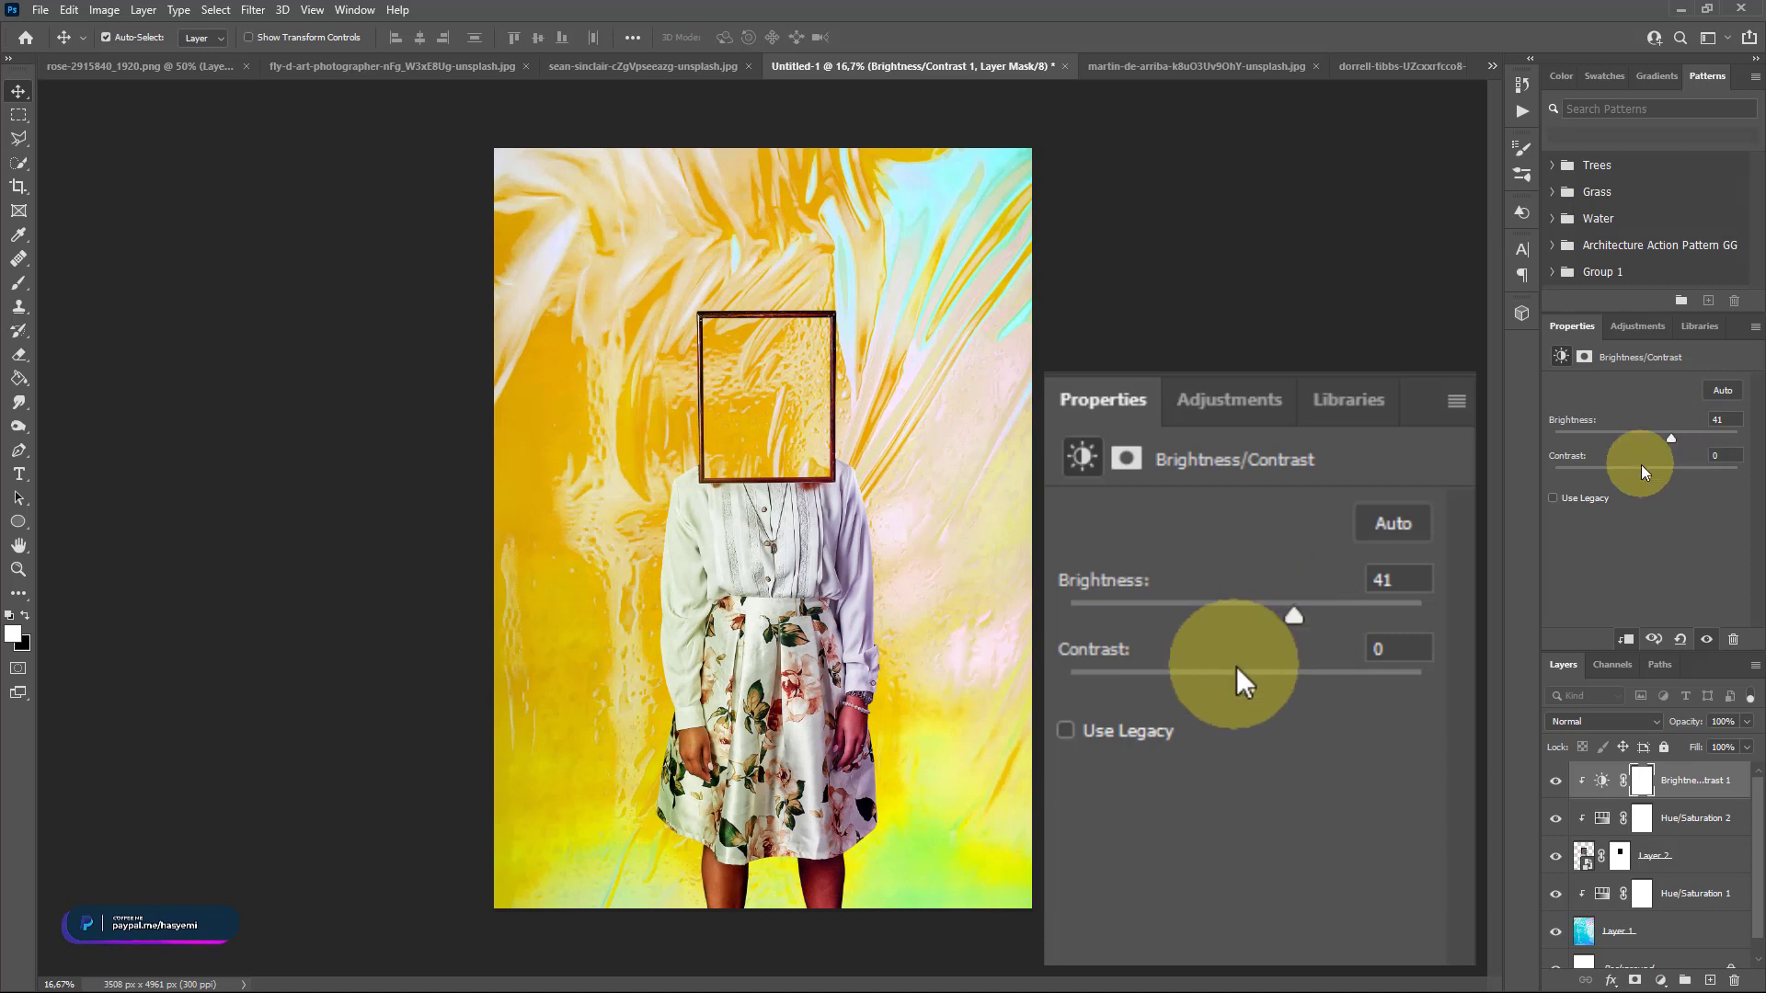
{"action": "left_click_drag", "start_coordinate": [1645, 477], "coordinate": [1615, 474]}
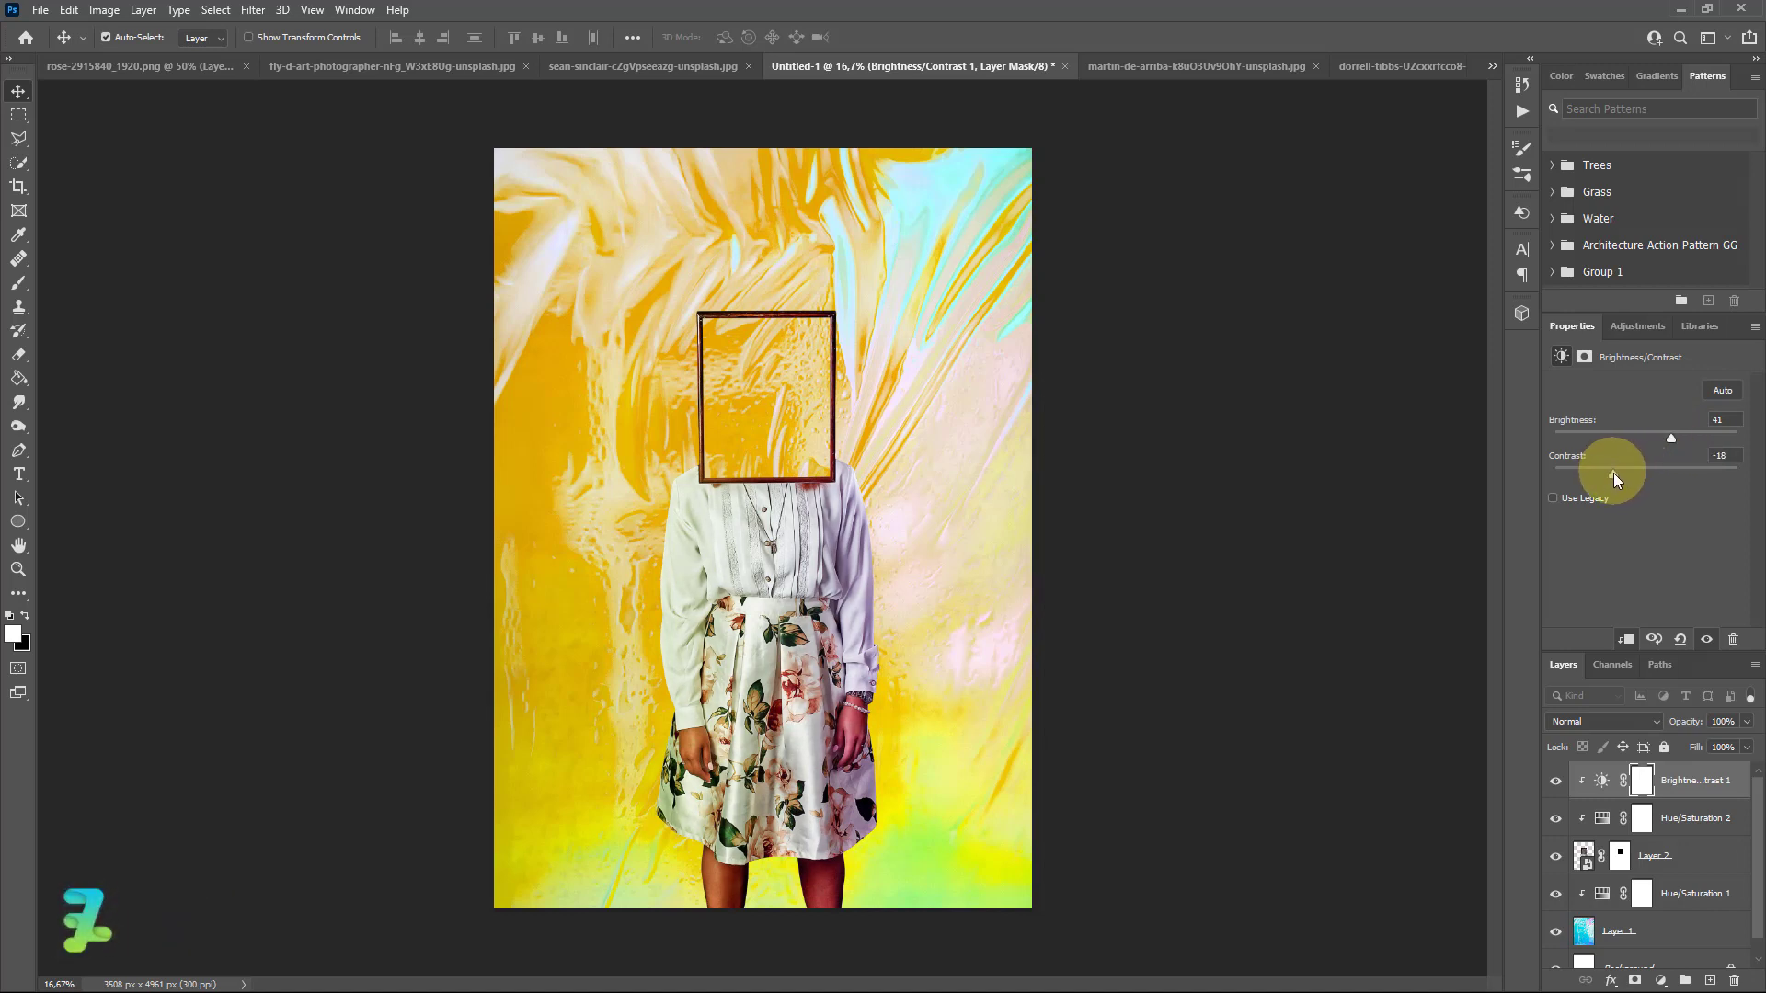
Add a new layer beneath the figure layer and draw a rectangle about 870 × 176 px across the top of the frame's opening
{"action": "left_click", "coordinate": [1709, 981]}
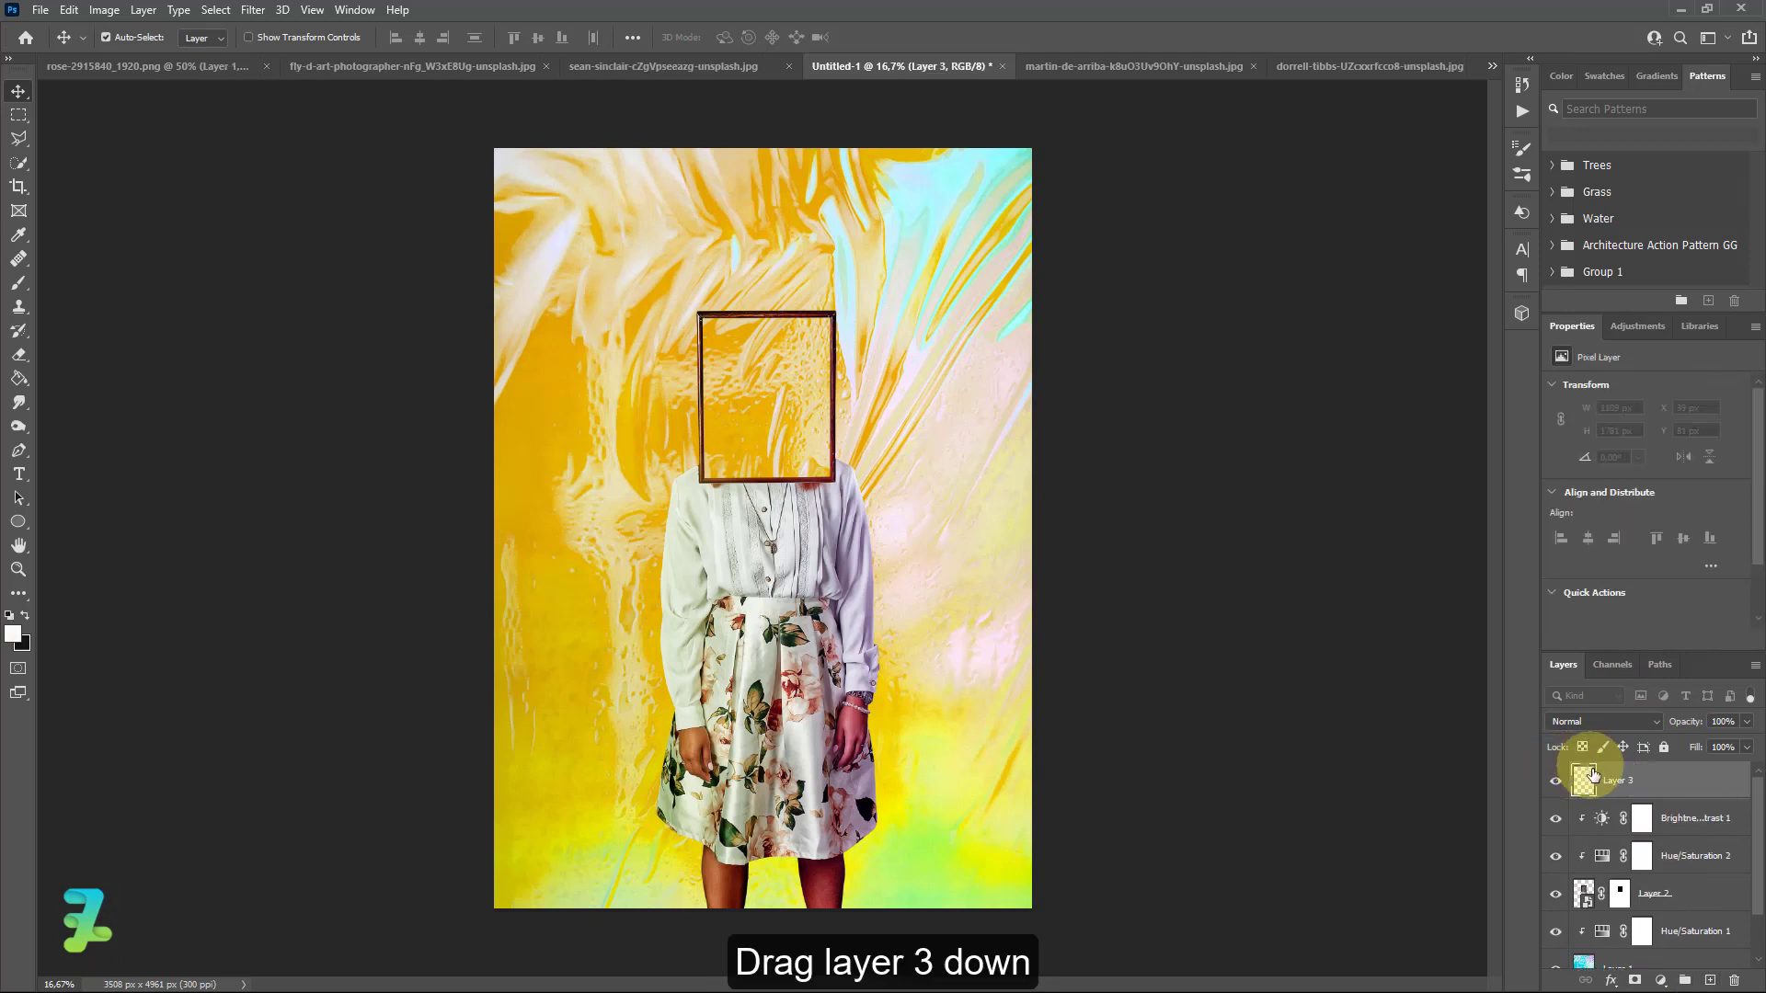
{"action": "left_click_drag", "start_coordinate": [1594, 775], "coordinate": [1596, 913]}
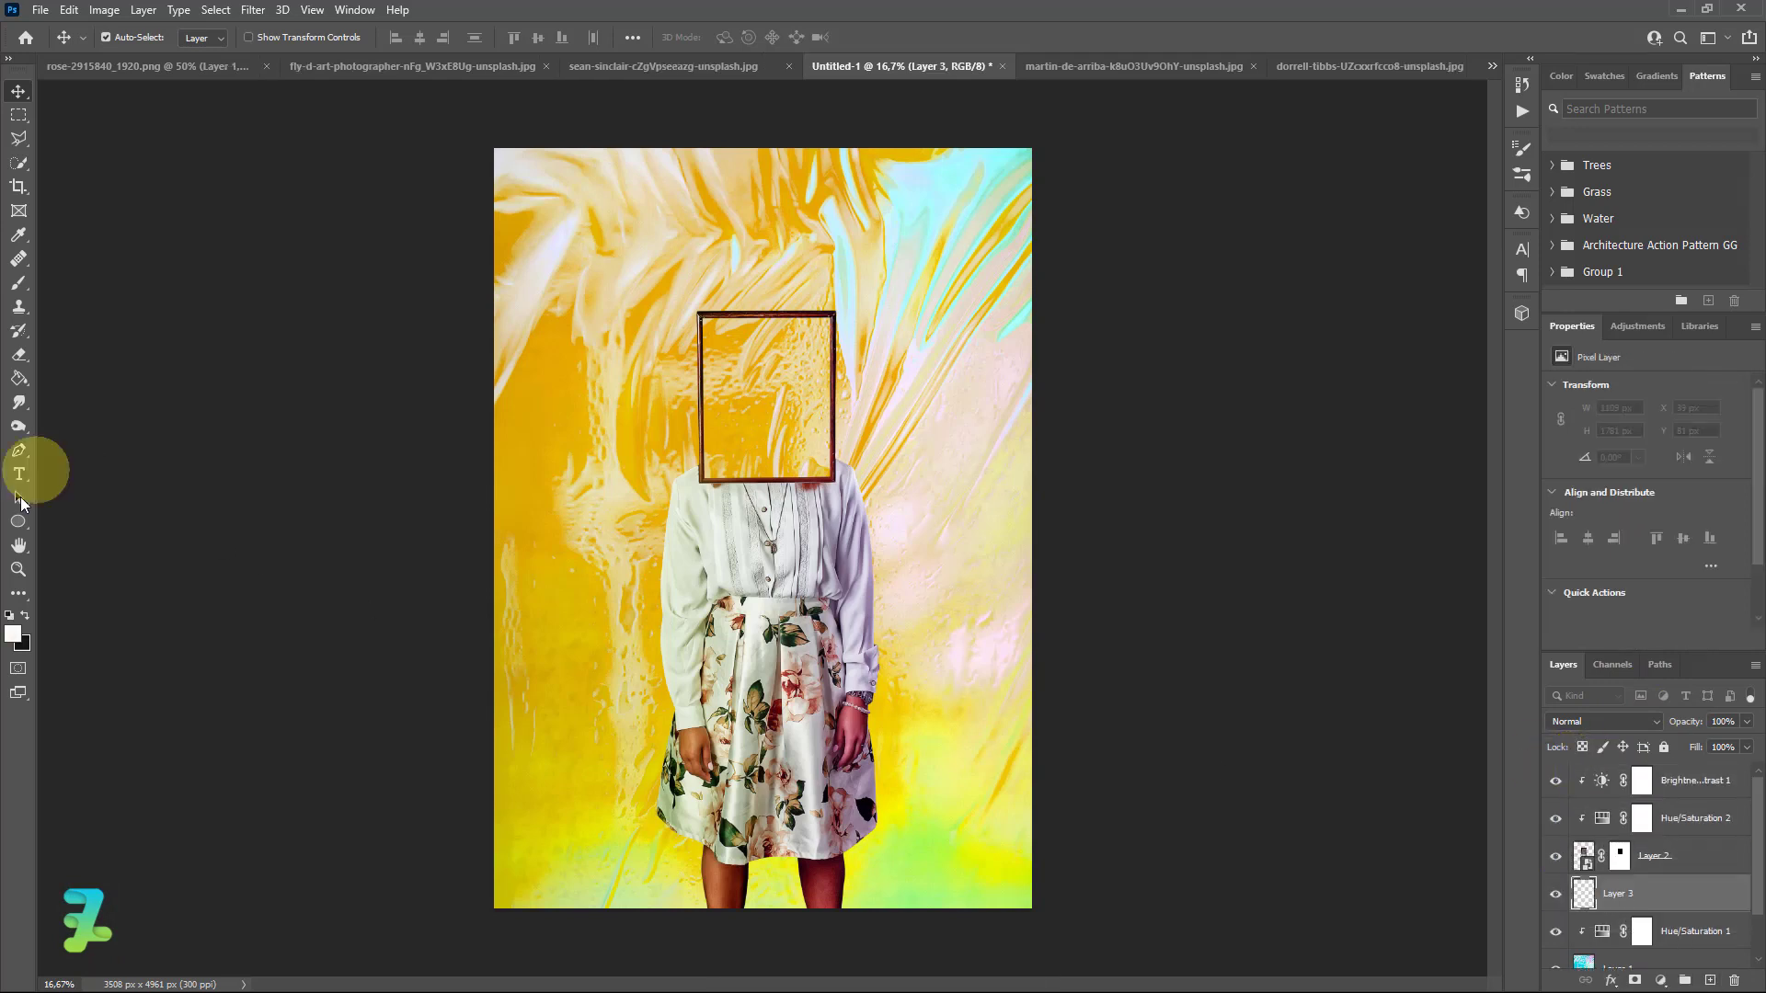
{"action": "right_click", "coordinate": [18, 520]}
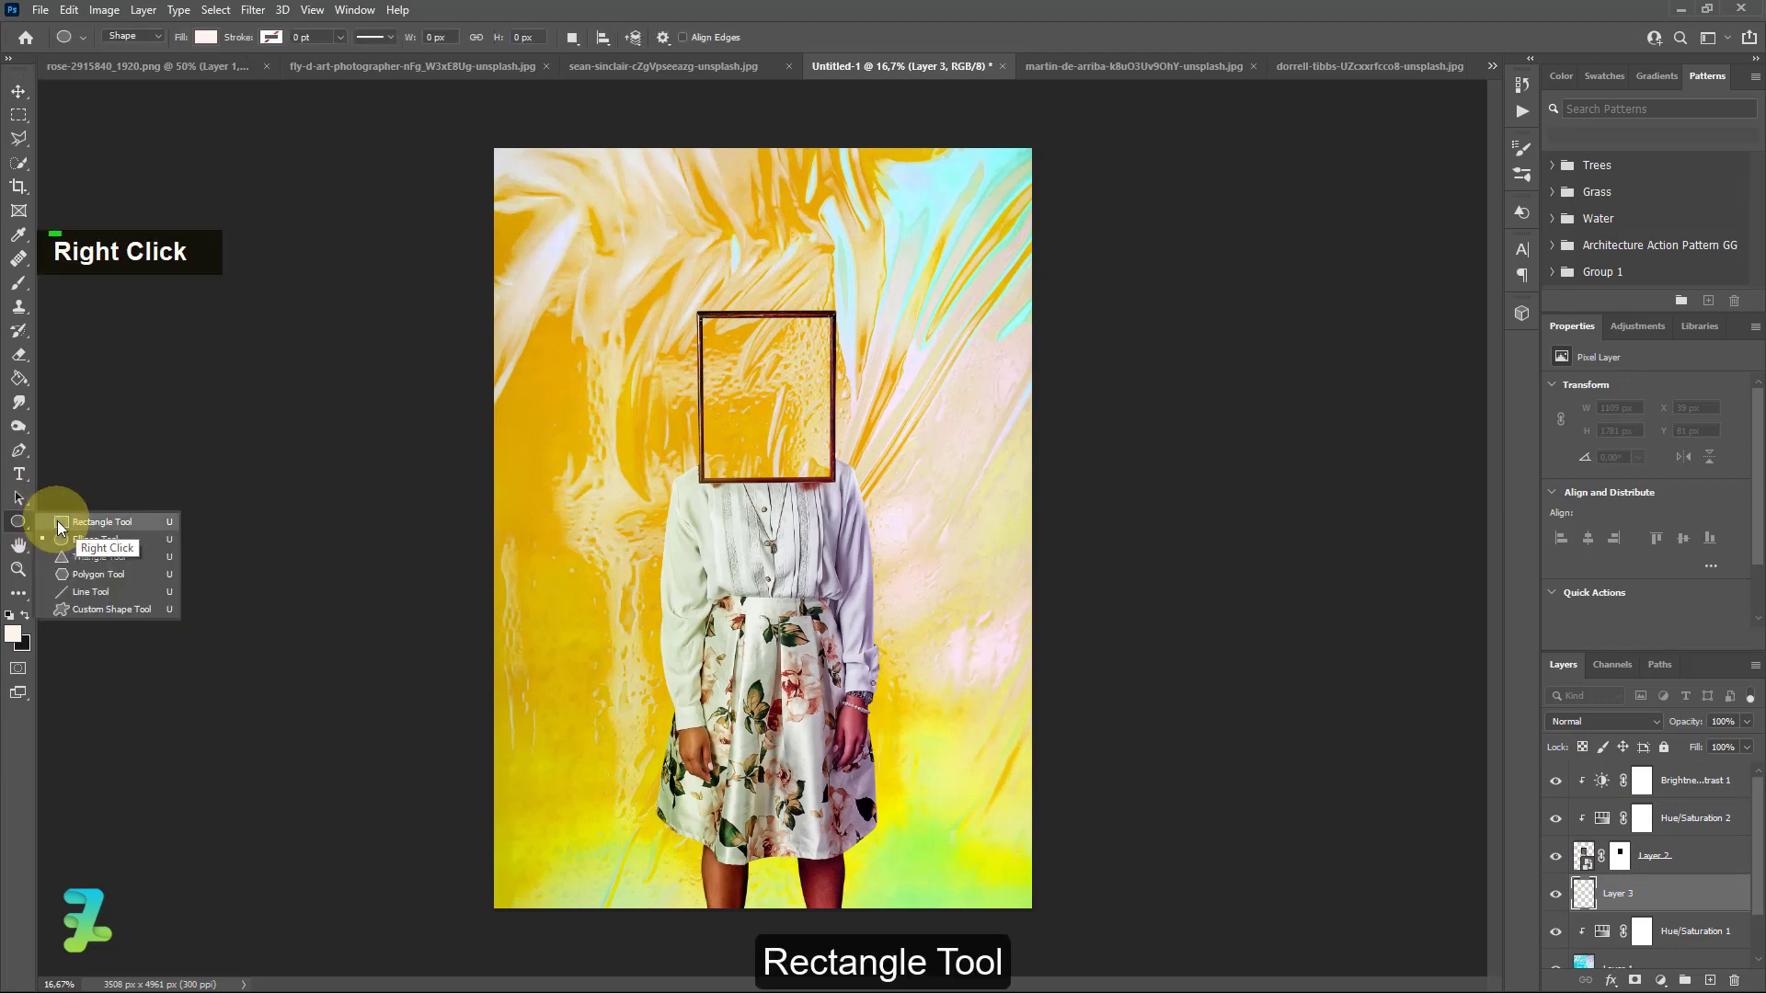
{"action": "left_click", "coordinate": [57, 522]}
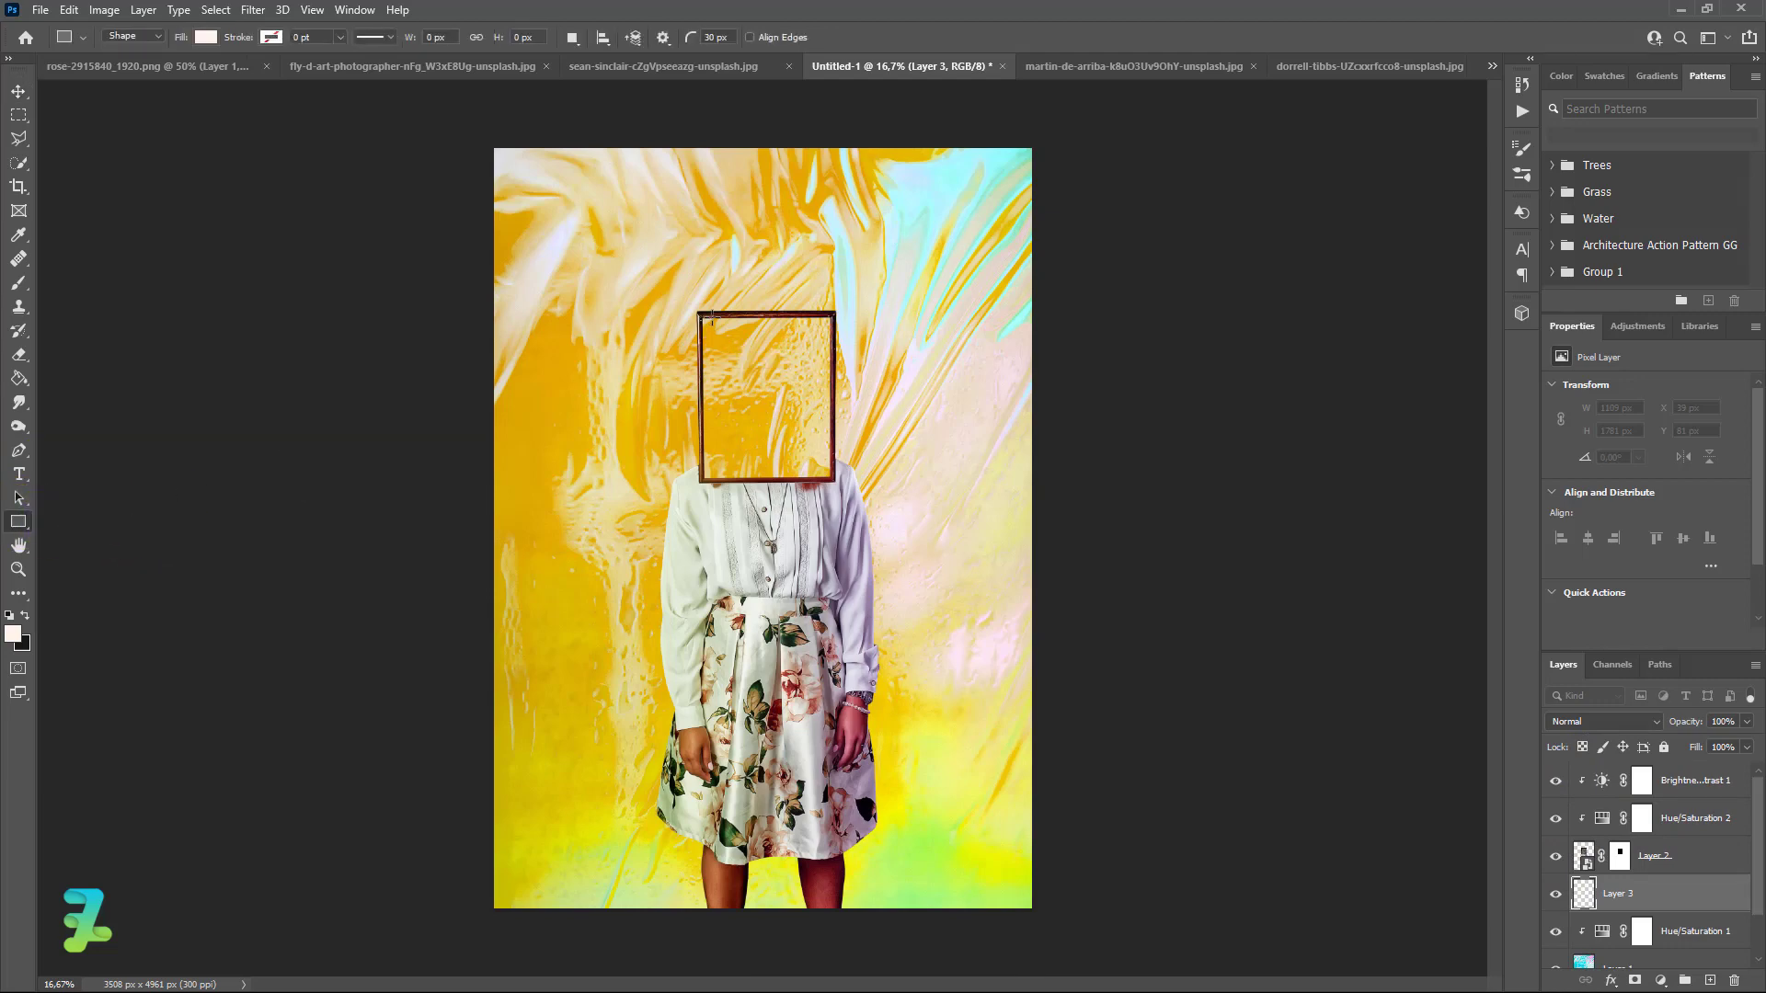
{"action": "key", "text": "ctrl+equal"}
{"action": "key", "text": "ctrl+equal"}
{"action": "scroll", "coordinate": [654, 231], "scroll_direction": "up", "scroll_amount": 7}
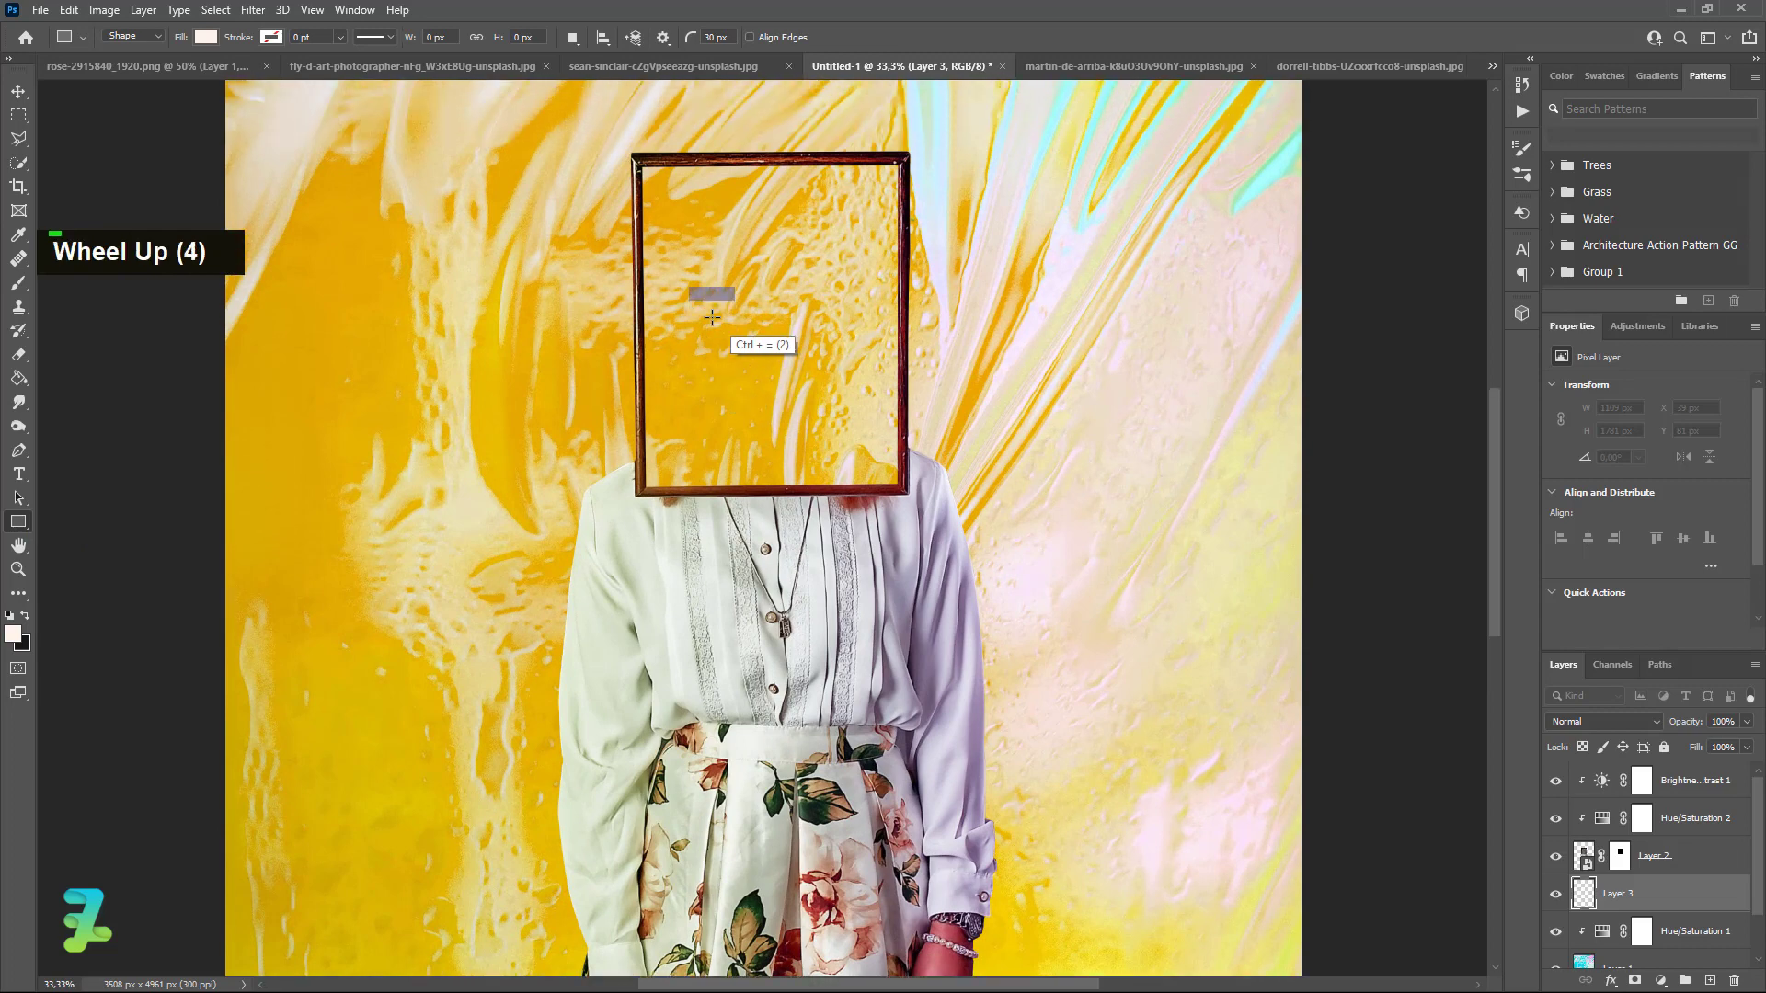
{"action": "left_click_drag", "start_coordinate": [635, 205], "coordinate": [902, 263]}
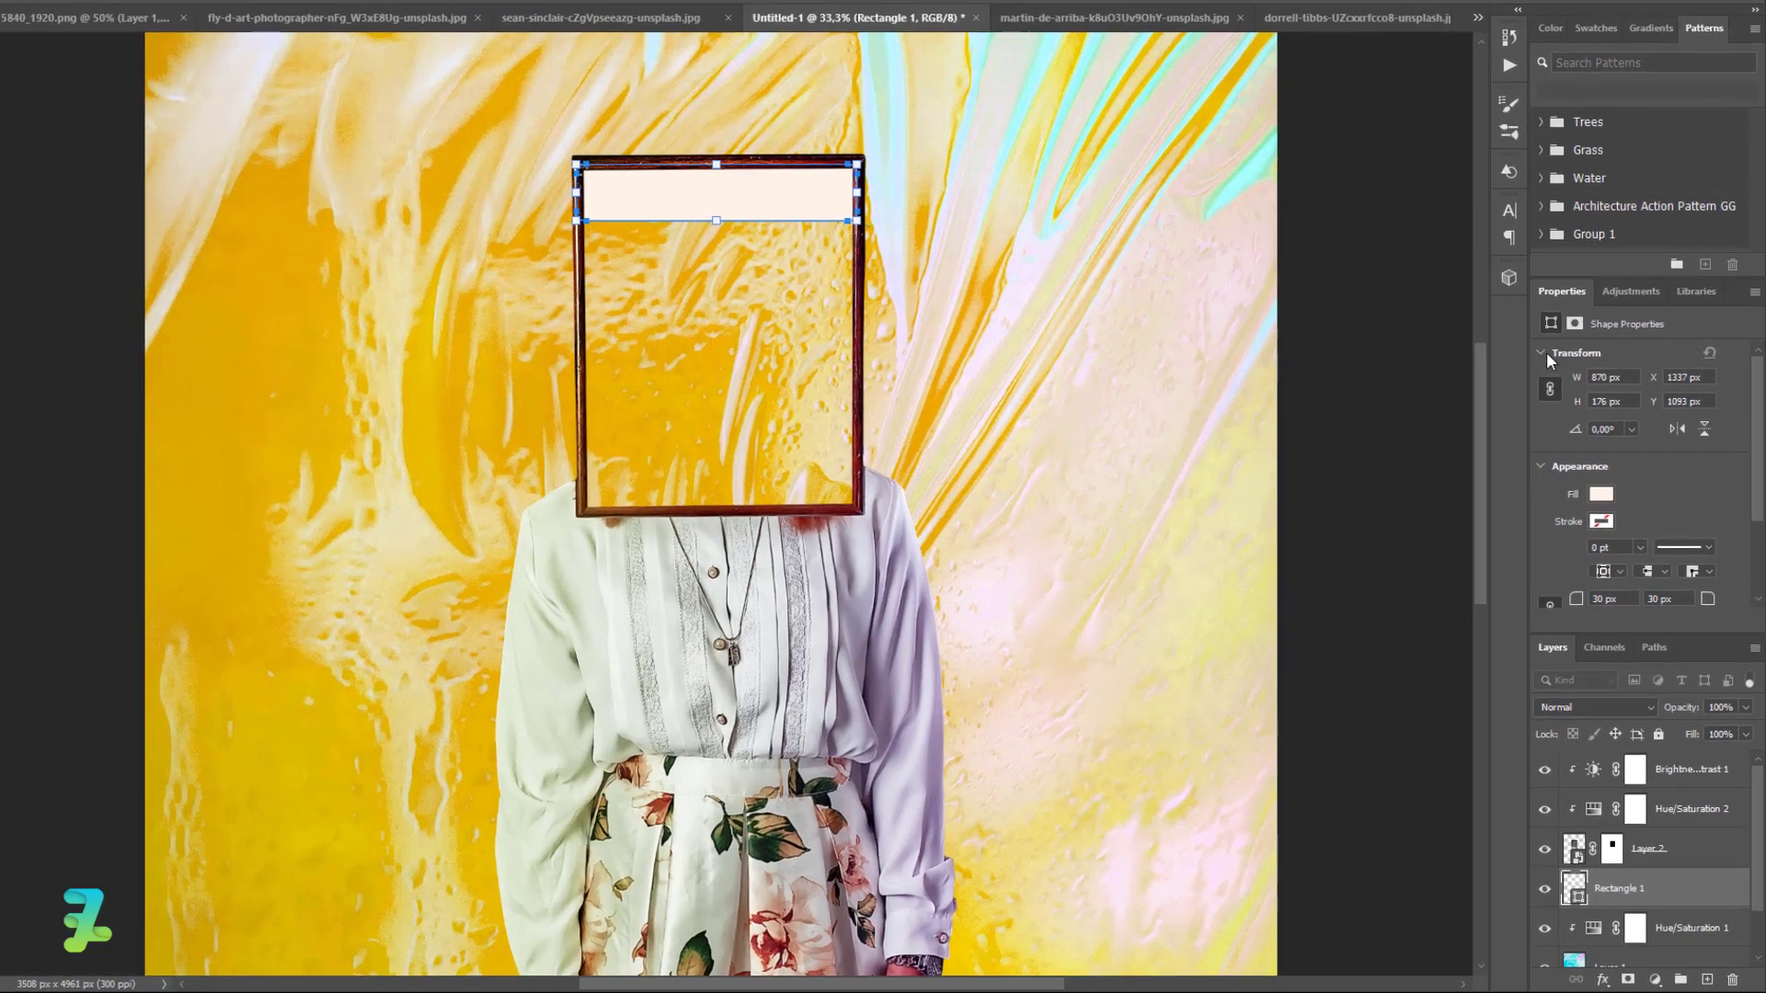
Set all corner radii of the rectangle to 0 px
{"action": "left_click", "coordinate": [1552, 385]}
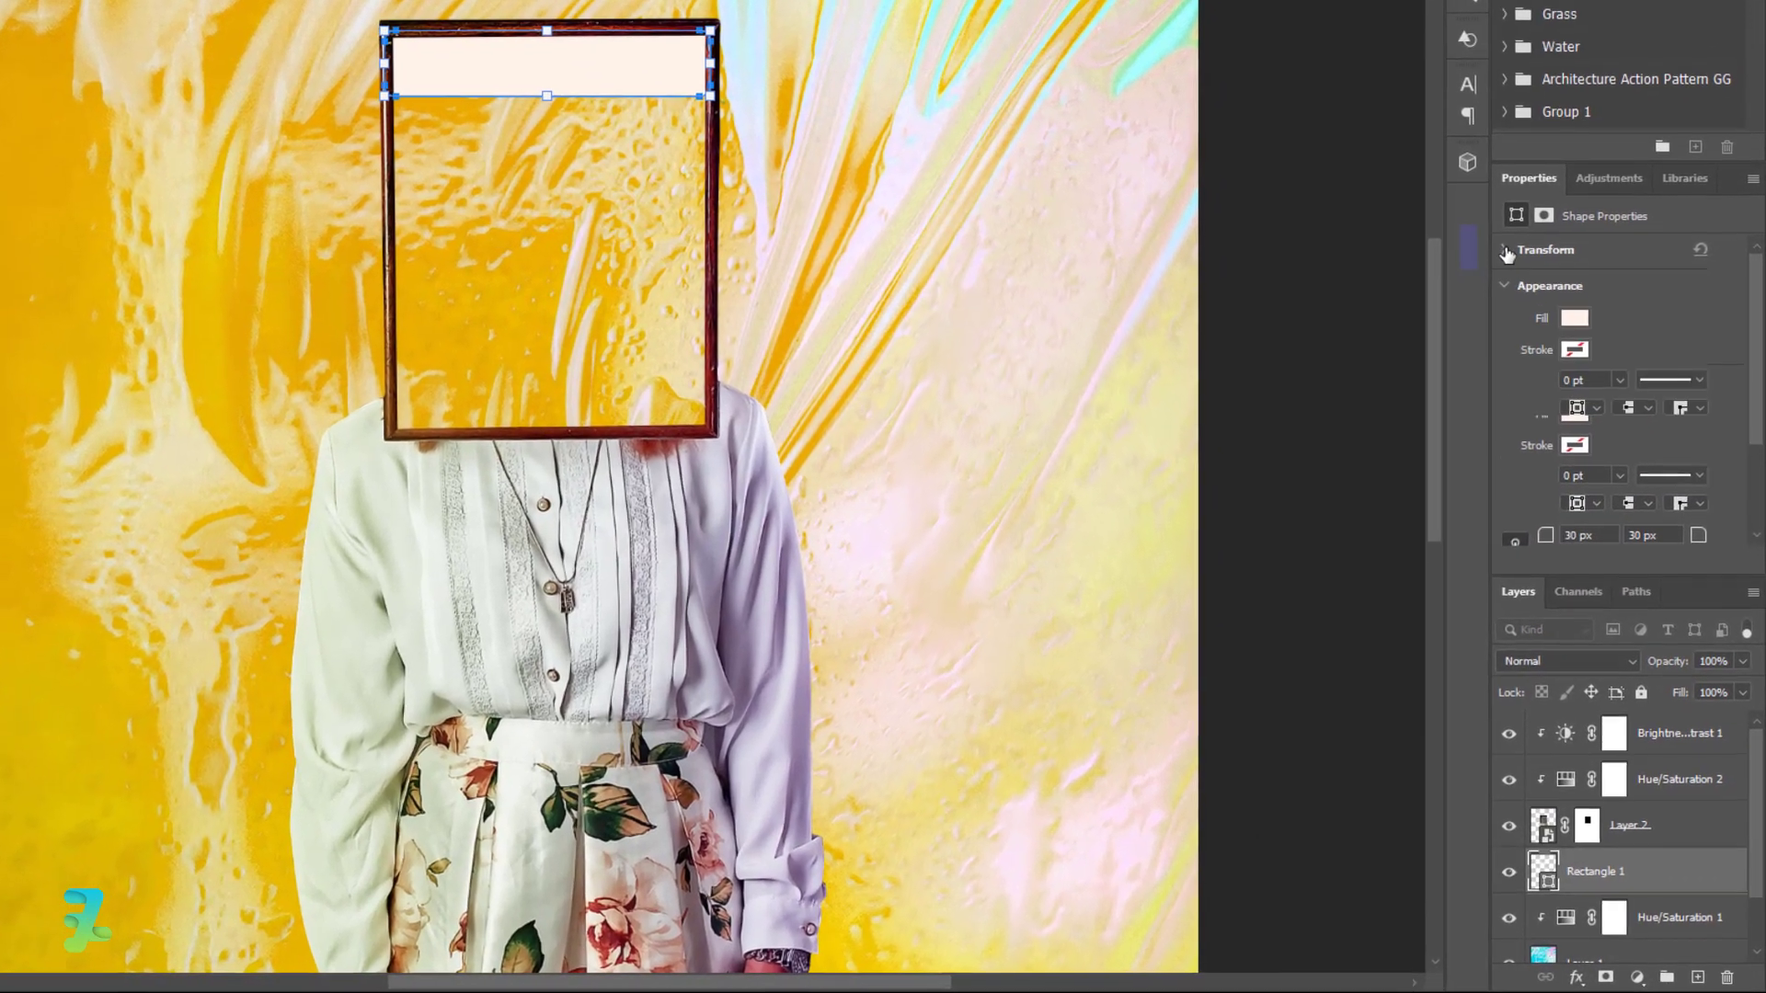
{"action": "key", "text": "BackSpace"}
{"action": "key", "text": "Return"}
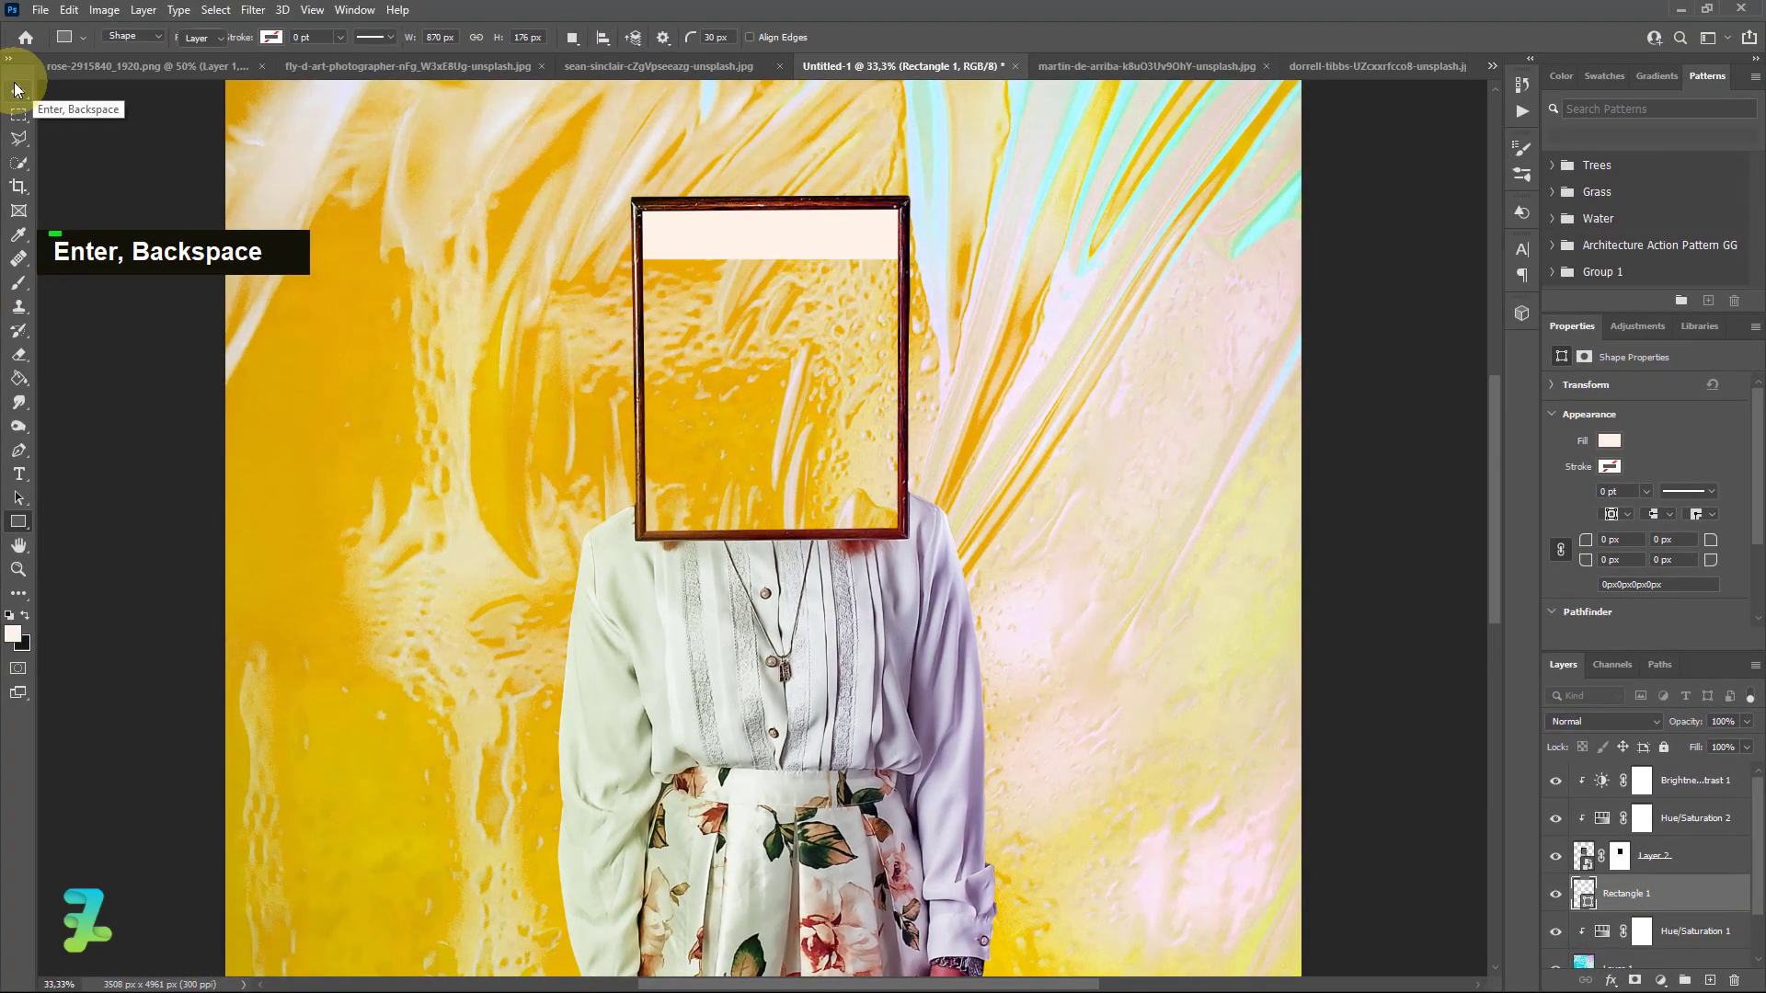
Duplicate the rectangle, place the copy directly beneath the original in the frame, and fill the copy with black
{"action": "left_click", "coordinate": [18, 91]}
{"action": "key", "text": "ctrl+j"}
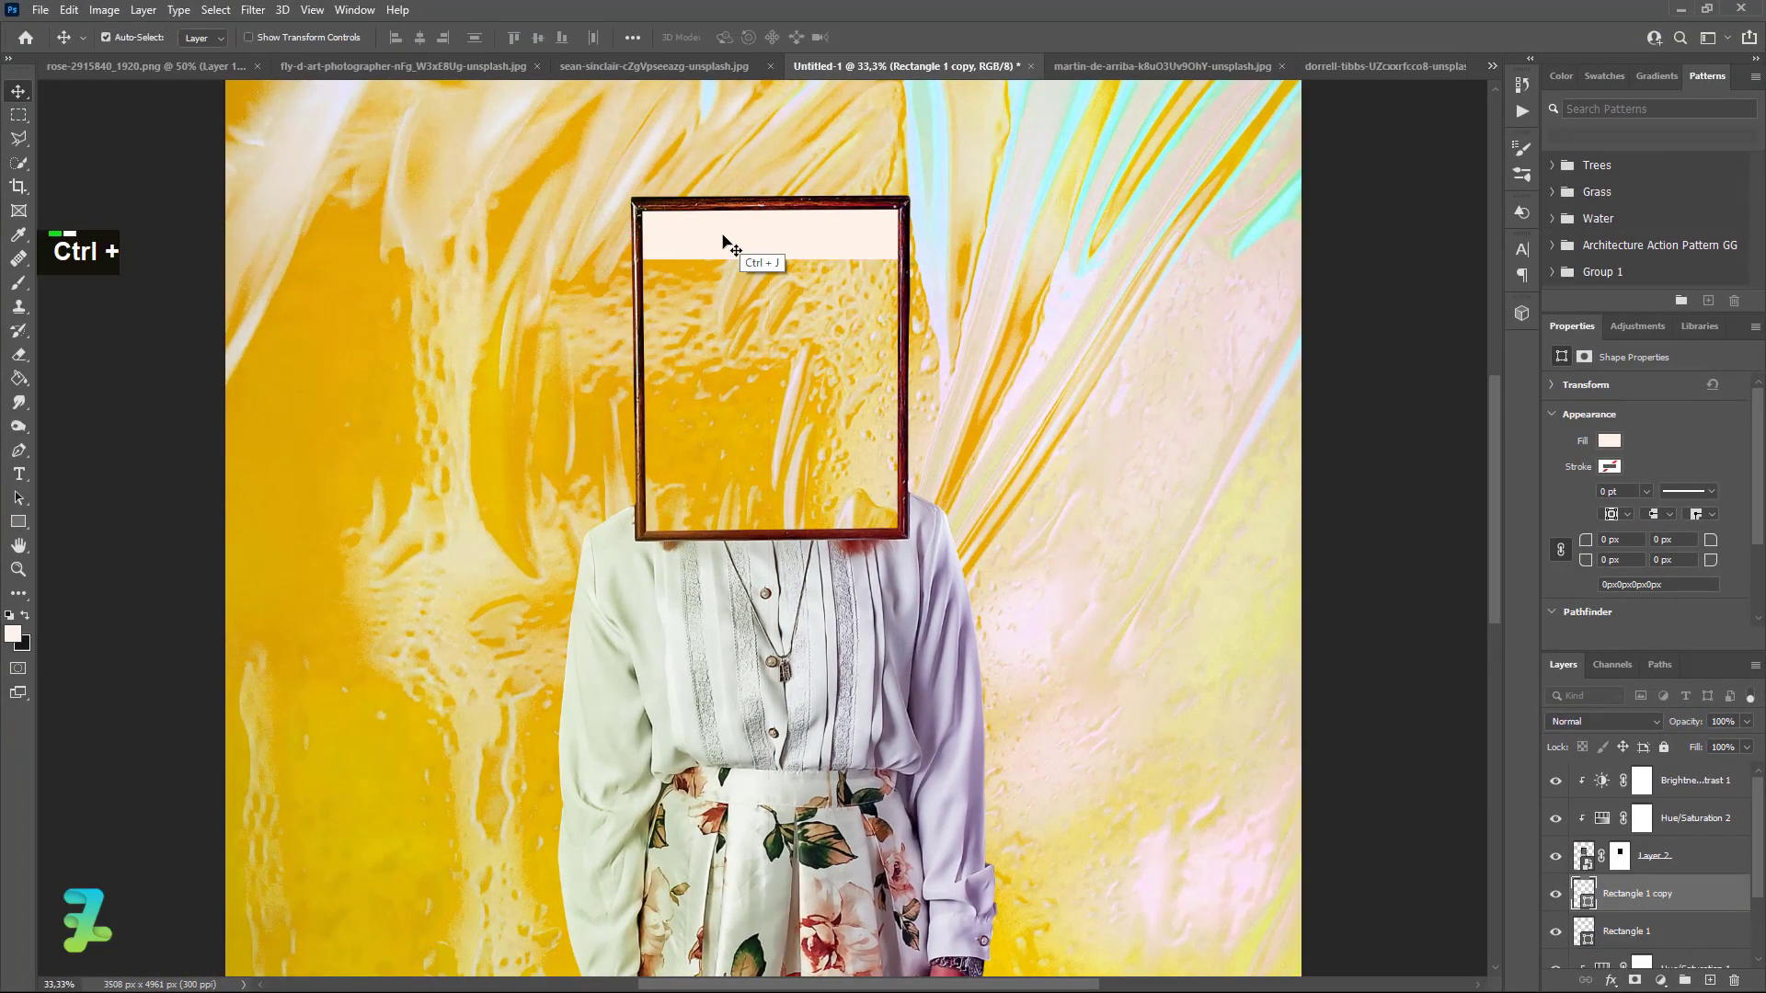
{"action": "left_click_drag", "start_coordinate": [723, 241], "coordinate": [727, 293]}
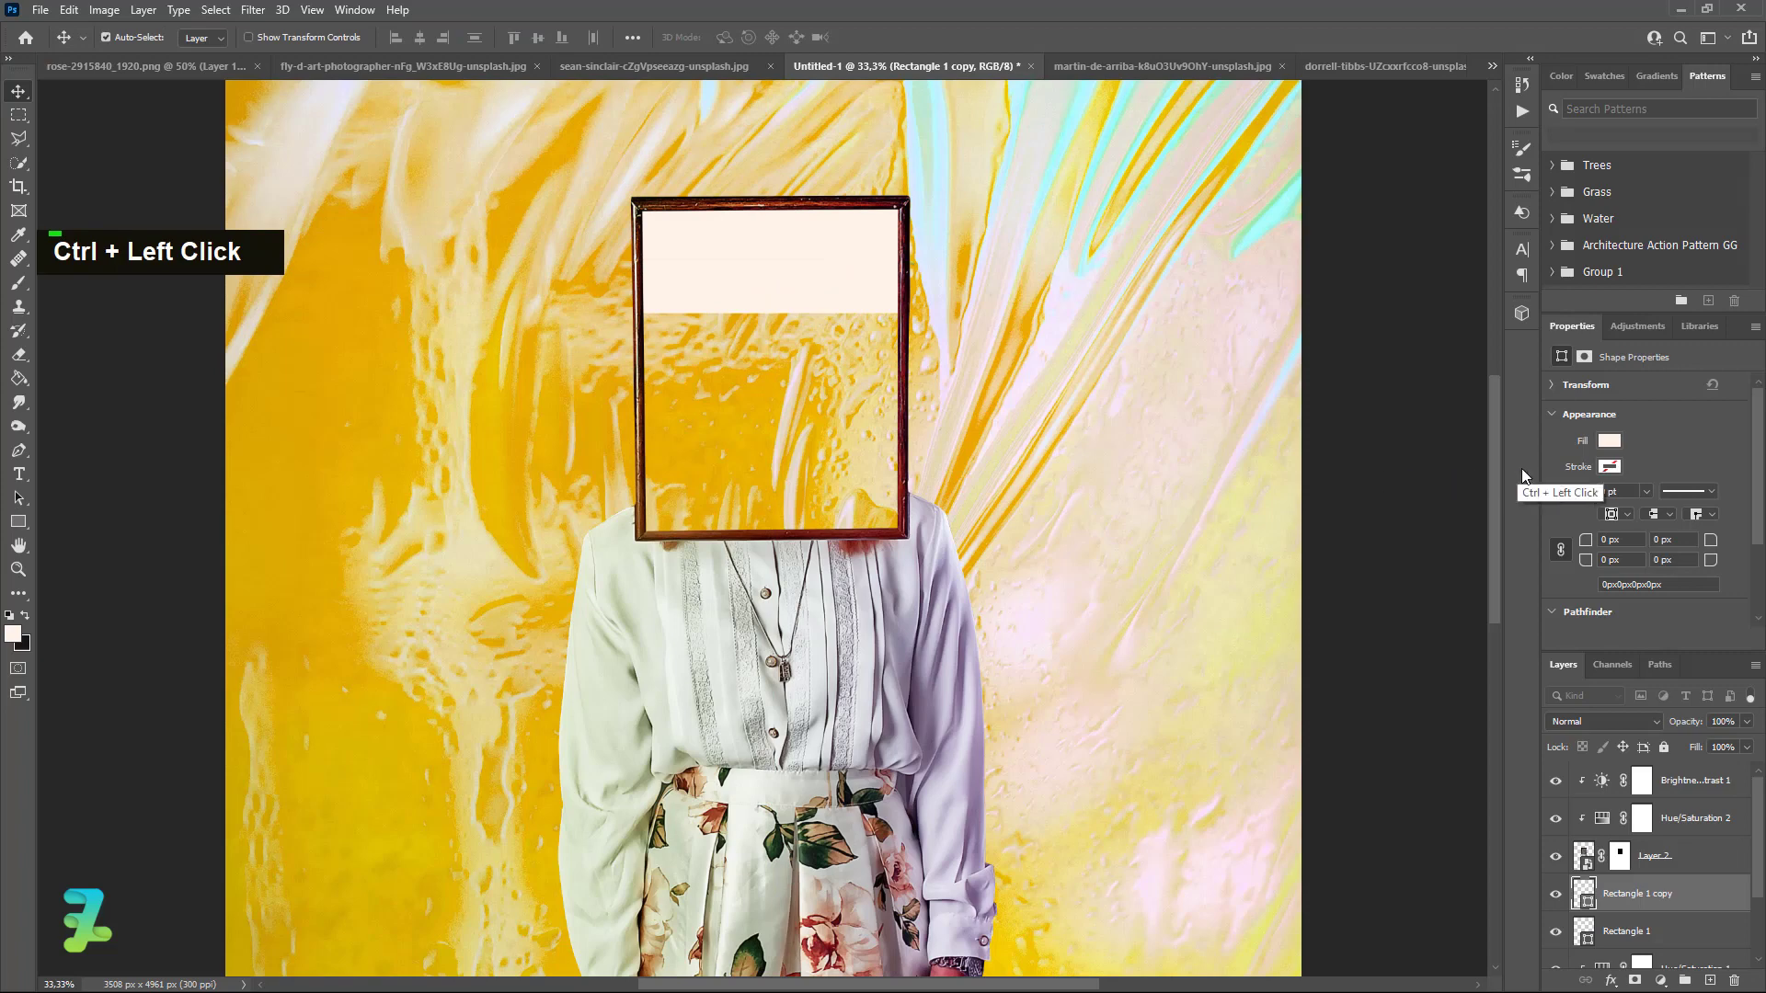
{"action": "left_click", "coordinate": [1611, 444], "text": "ctrl"}
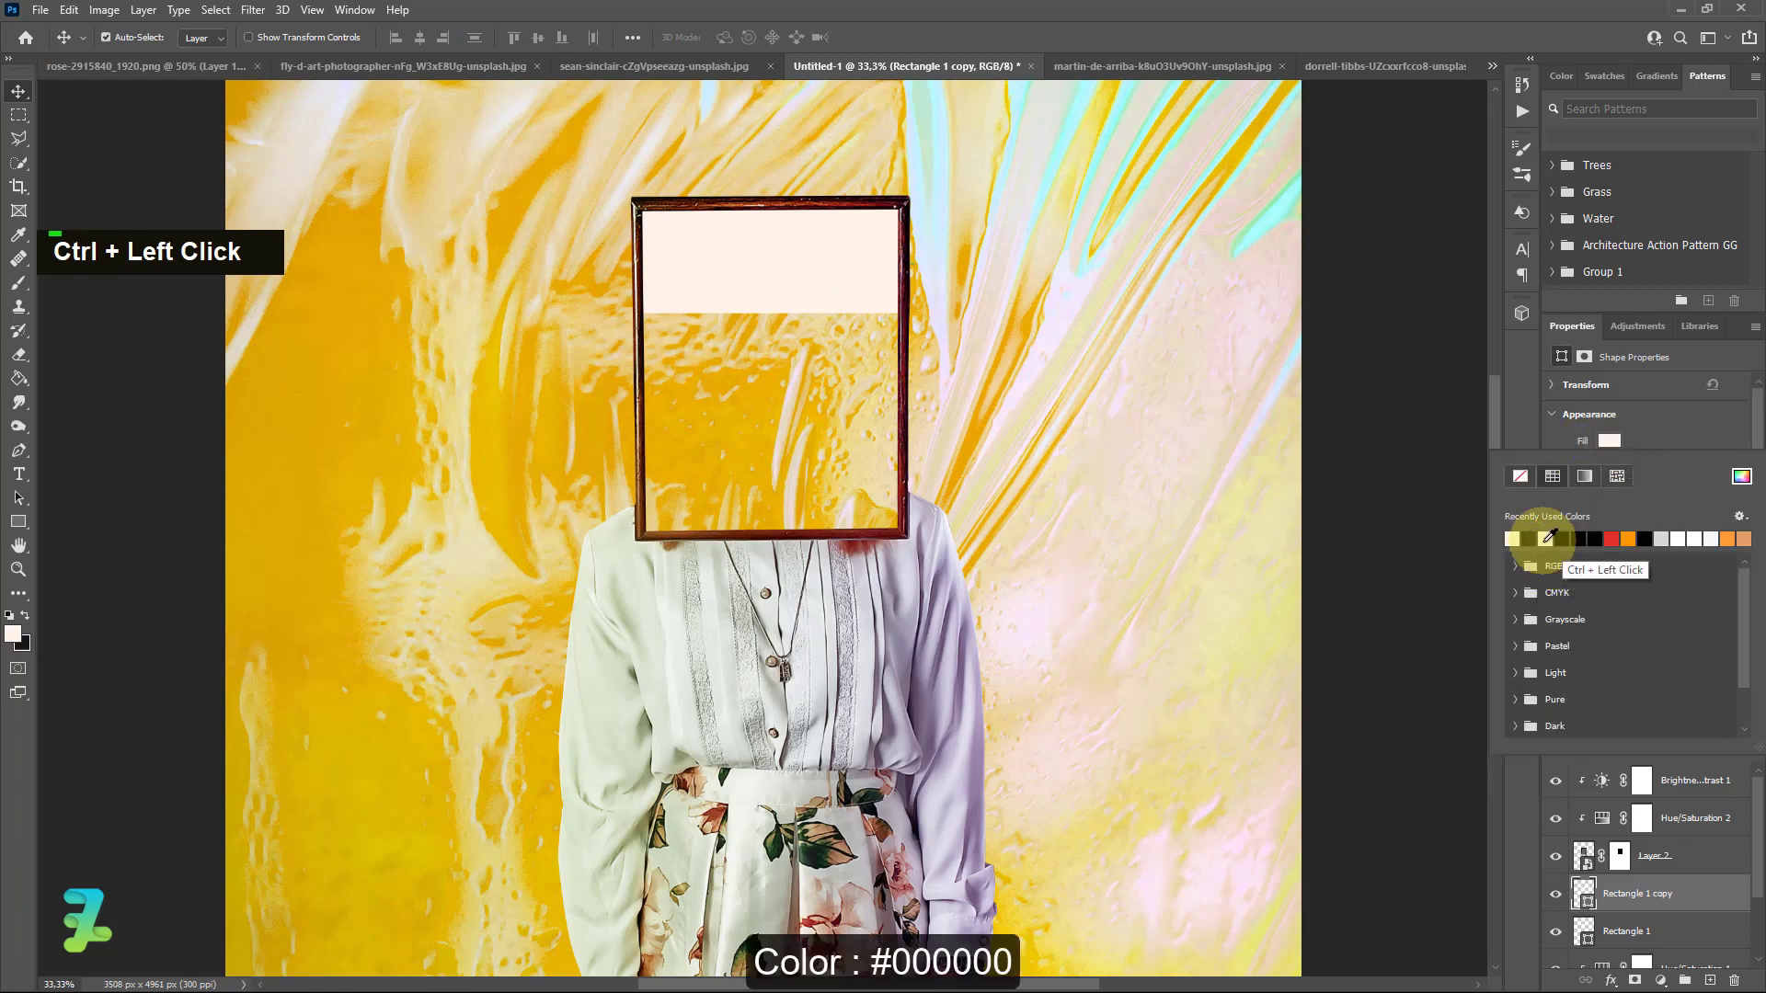
{"action": "left_click", "coordinate": [1514, 539]}
{"action": "left_click", "coordinate": [20, 103]}
{"action": "left_click", "coordinate": [1393, 771]}
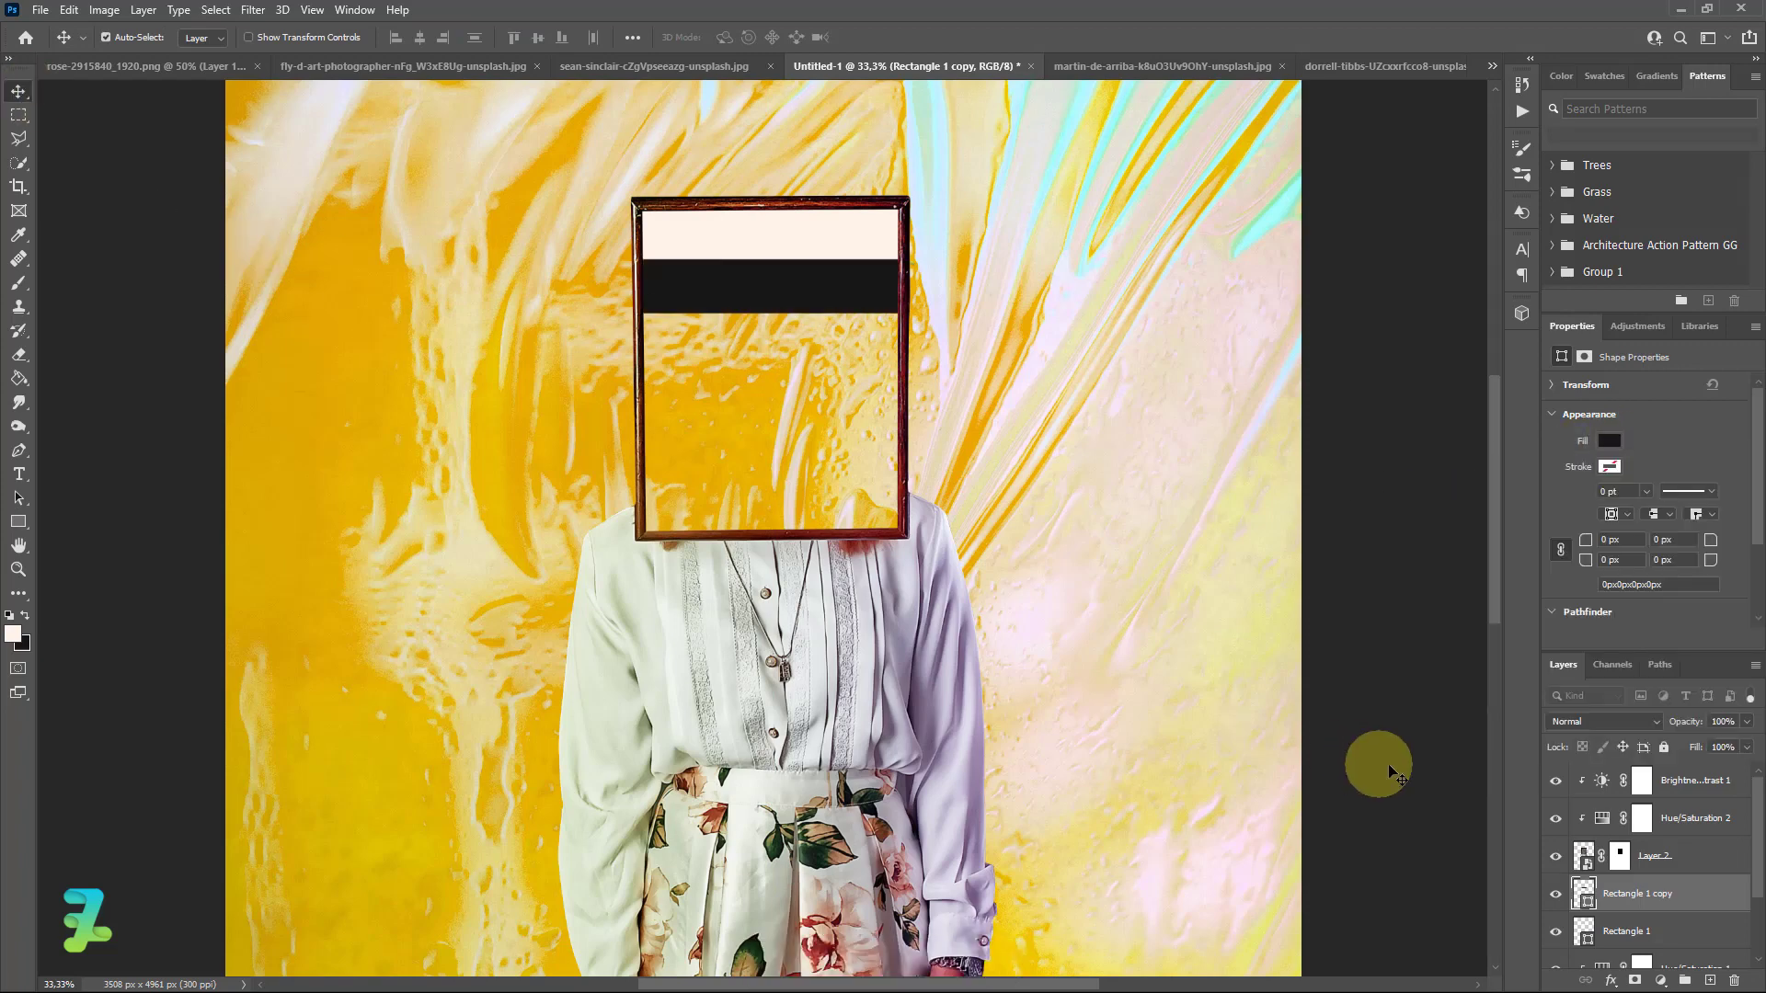
Duplicate the light and black rectangle pair twice, stacking the copies downward to fill the frame's opening with alternating stripes
{"action": "left_click", "coordinate": [1657, 931], "text": "shift"}
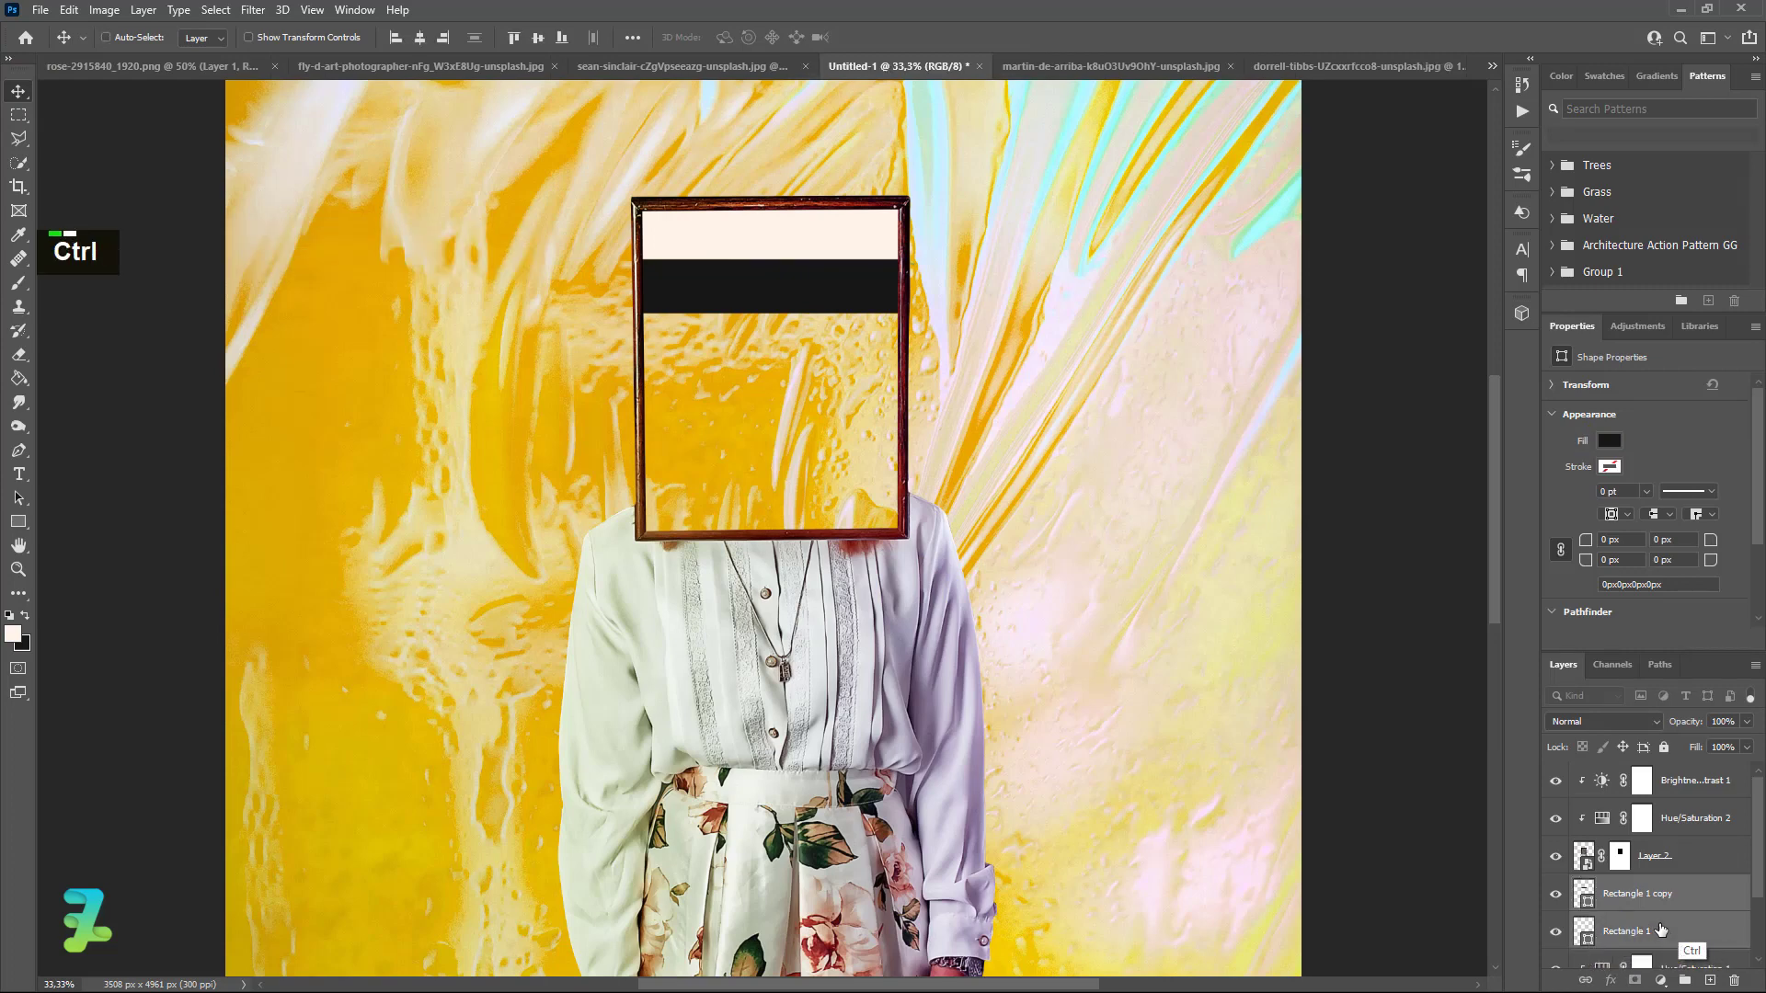
{"action": "key", "text": "ctrl+j"}
{"action": "left_click_drag", "start_coordinate": [776, 278], "coordinate": [796, 466]}
{"action": "key", "text": "ctrl+j"}
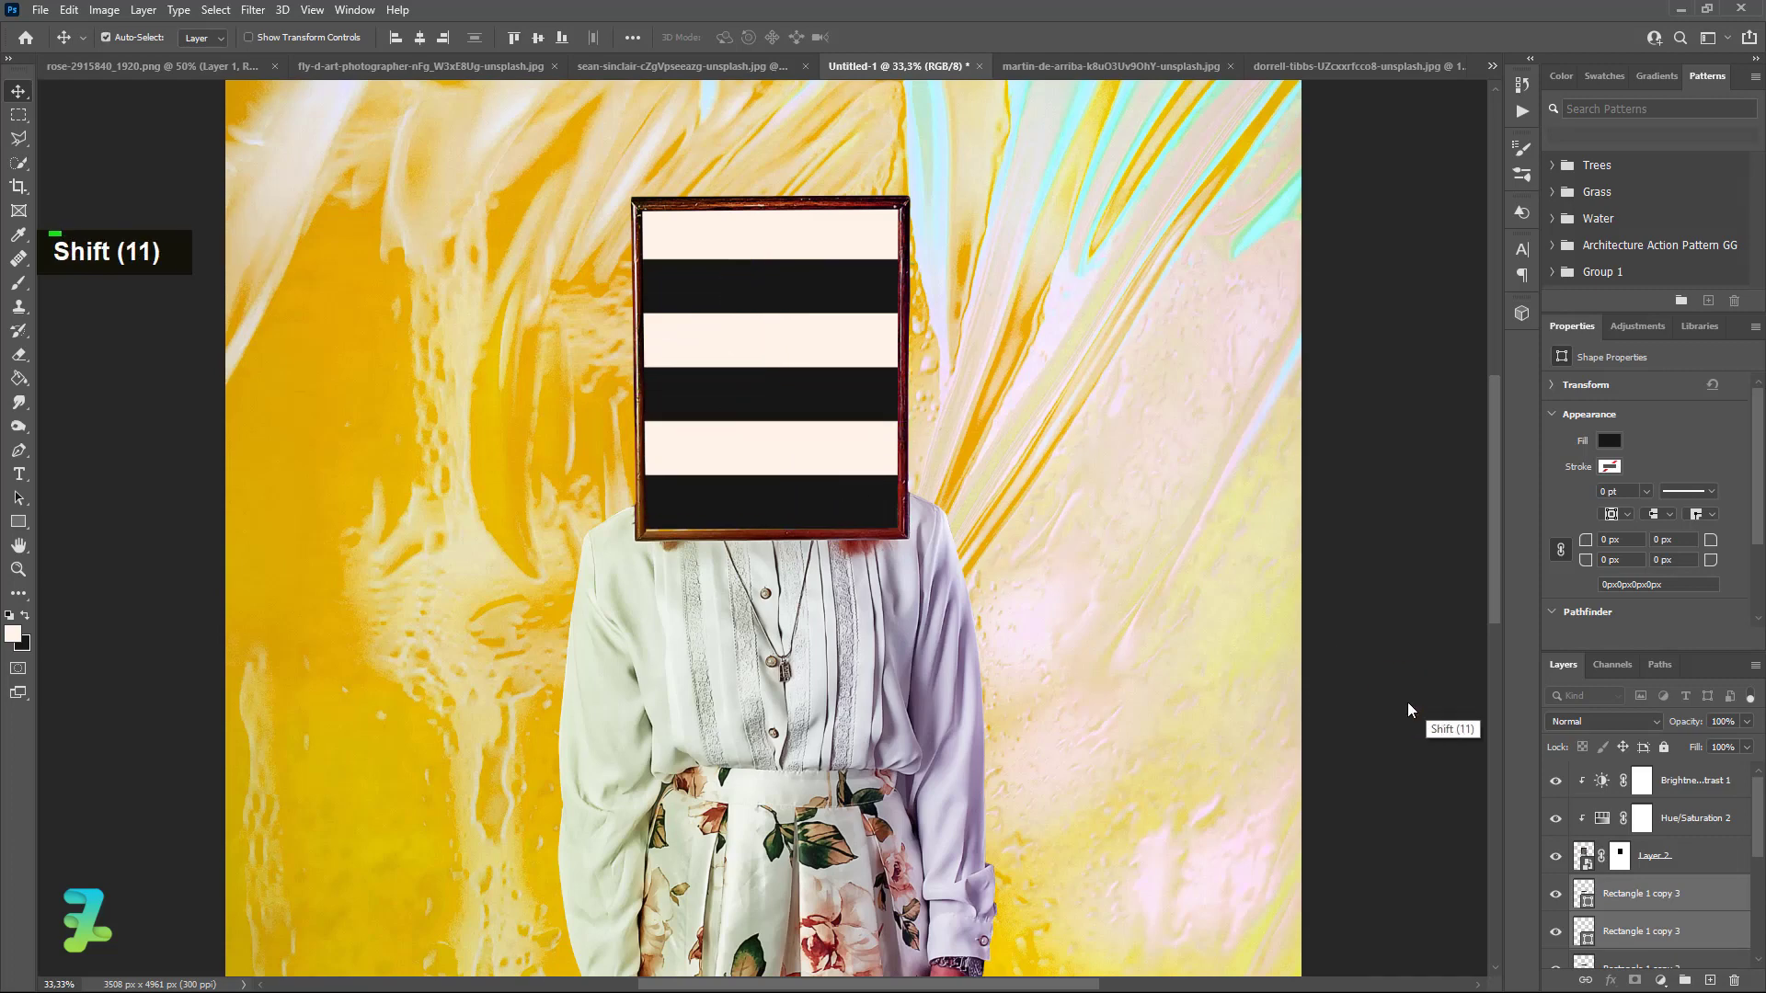
Select all six stripe rectangle layers and convert them into a single smart object
{"action": "scroll", "coordinate": [1646, 819], "scroll_direction": "down", "scroll_amount": 3}
{"action": "scroll", "coordinate": [1653, 815], "scroll_direction": "up", "scroll_amount": 1}
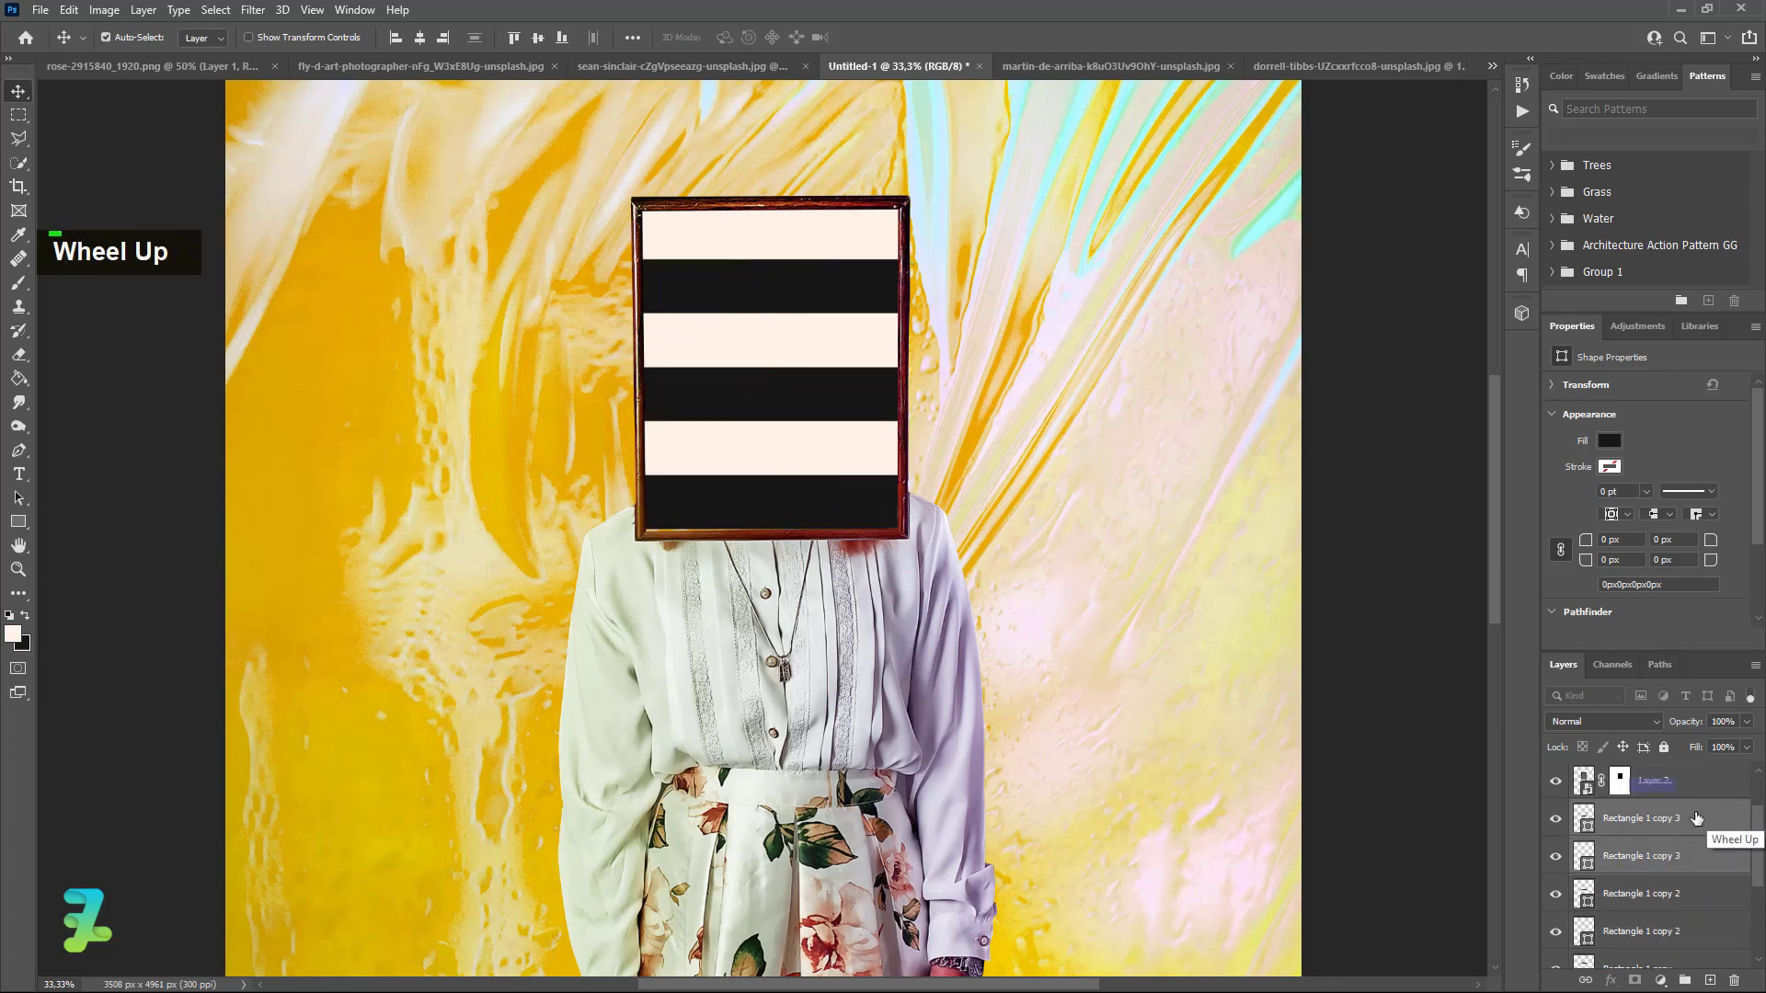
{"action": "scroll", "coordinate": [1697, 818], "scroll_direction": "down", "scroll_amount": 3}
{"action": "left_click", "coordinate": [1697, 894], "text": "shift"}
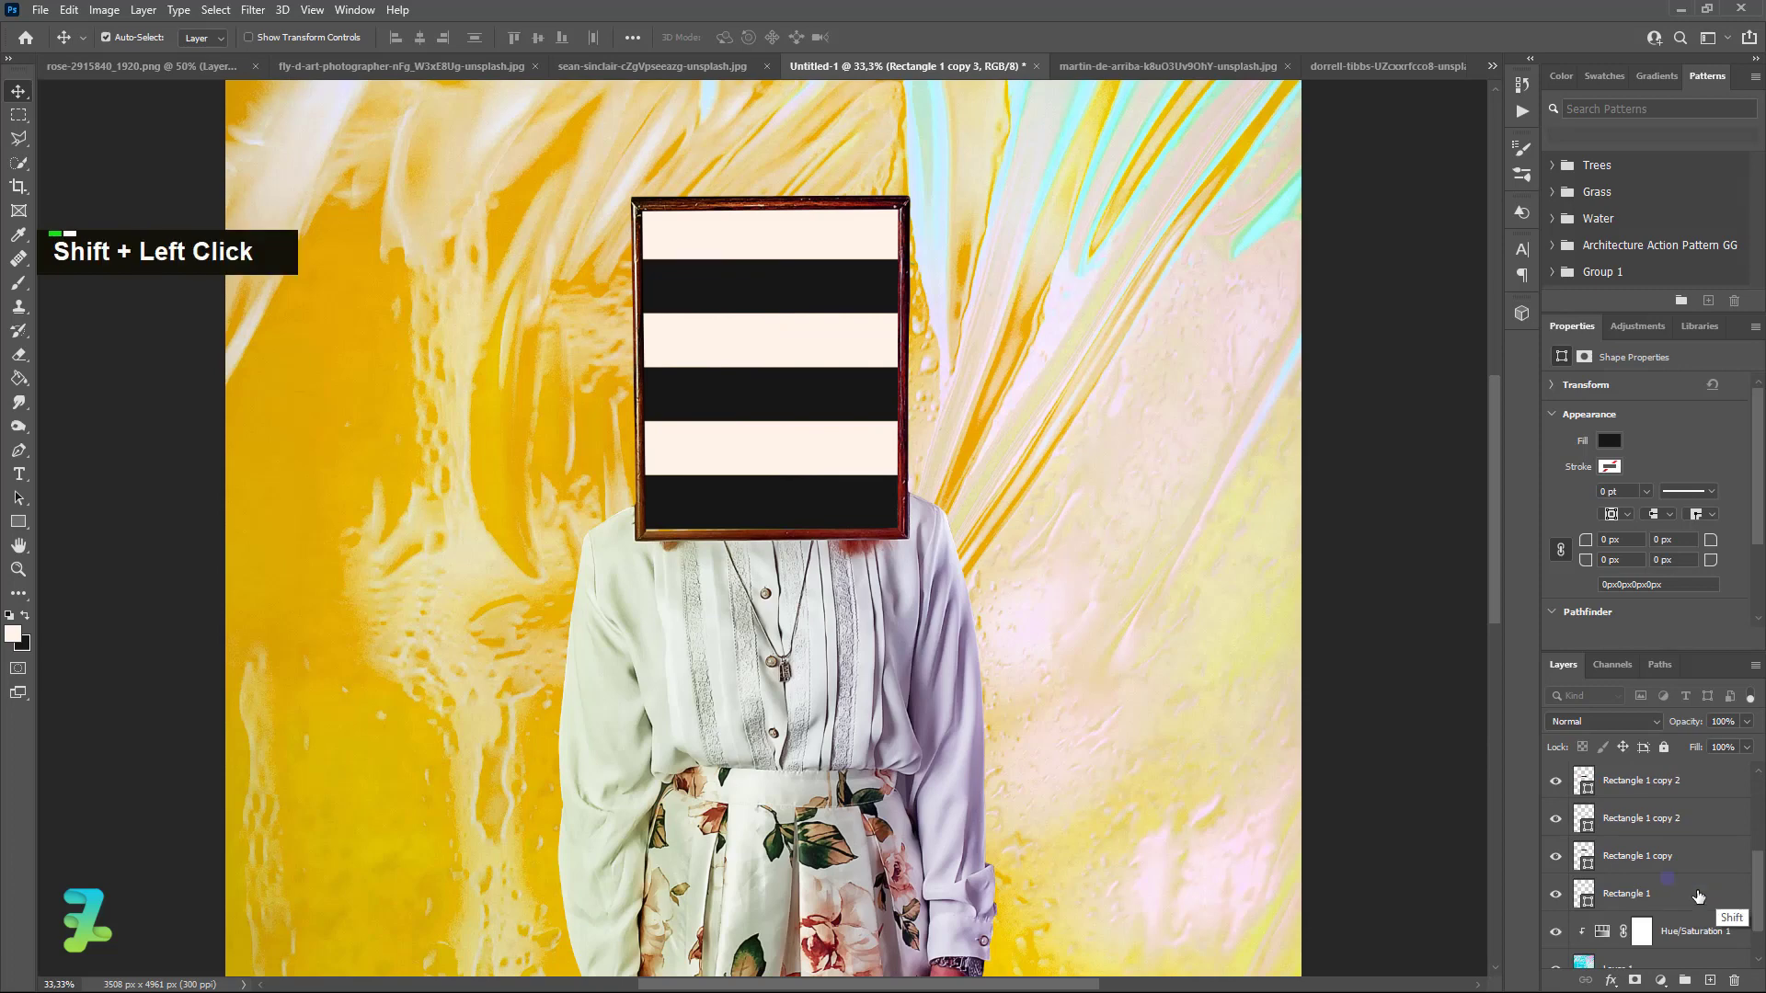
{"action": "right_click", "coordinate": [1697, 894]}
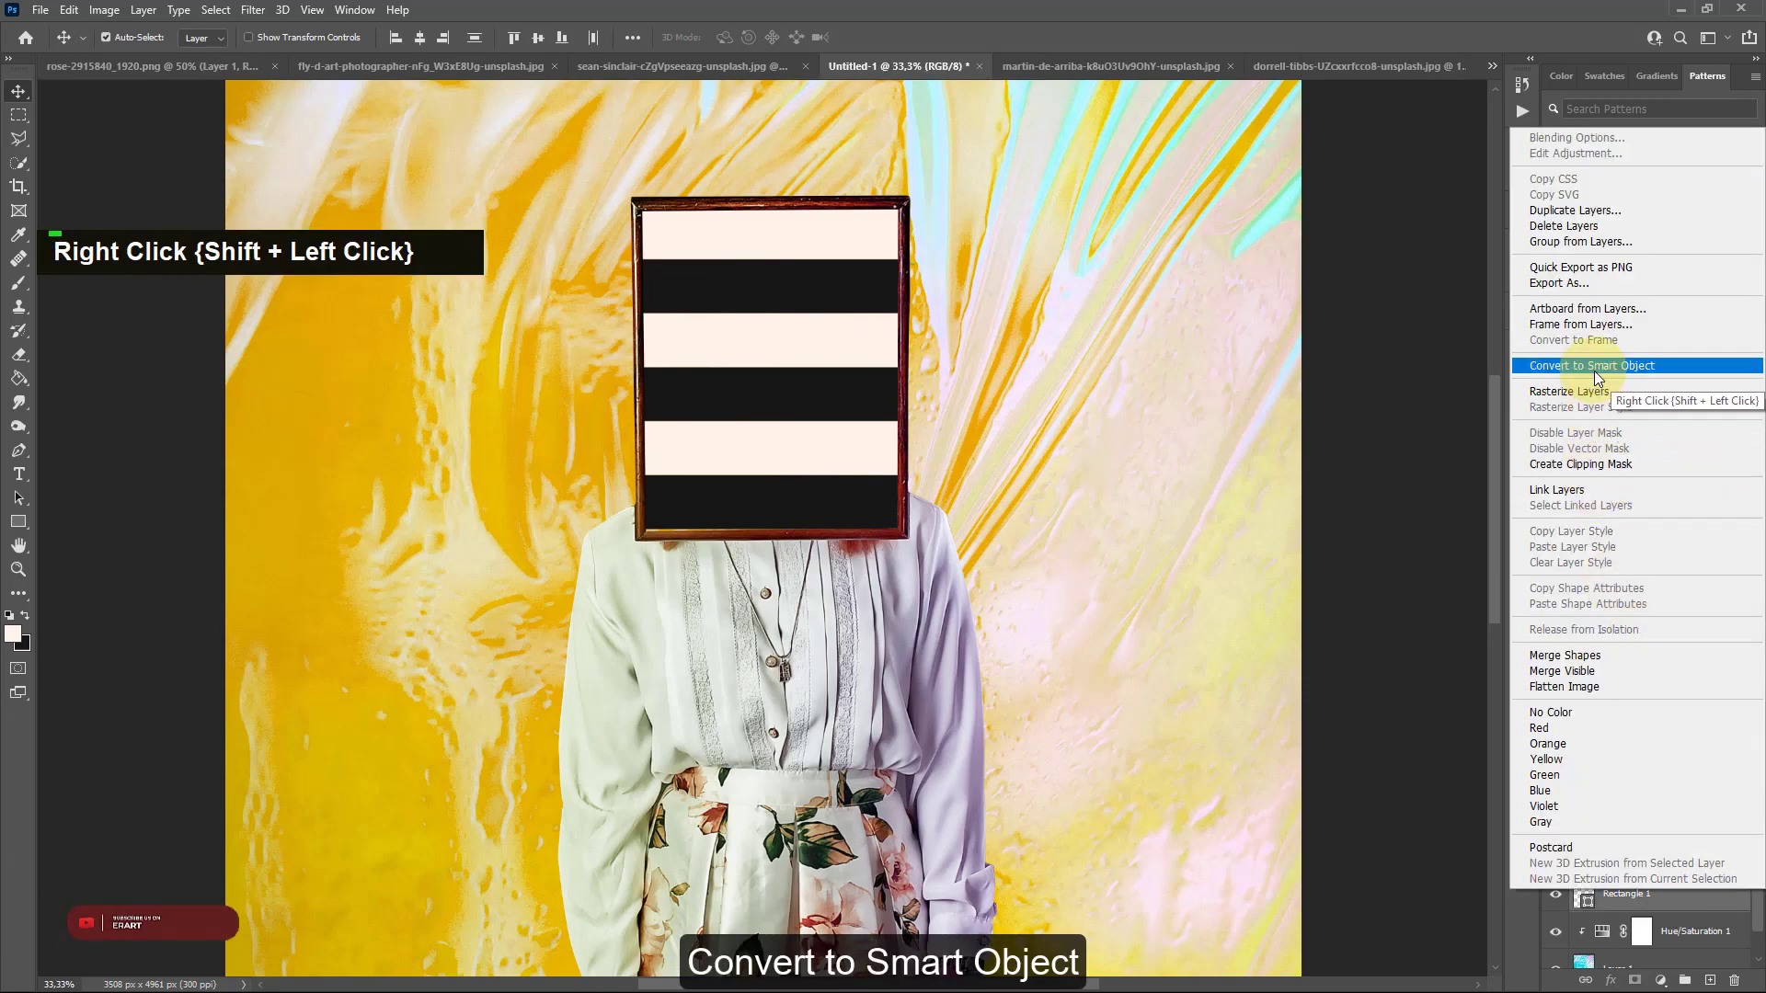
{"action": "left_click", "coordinate": [1591, 365]}
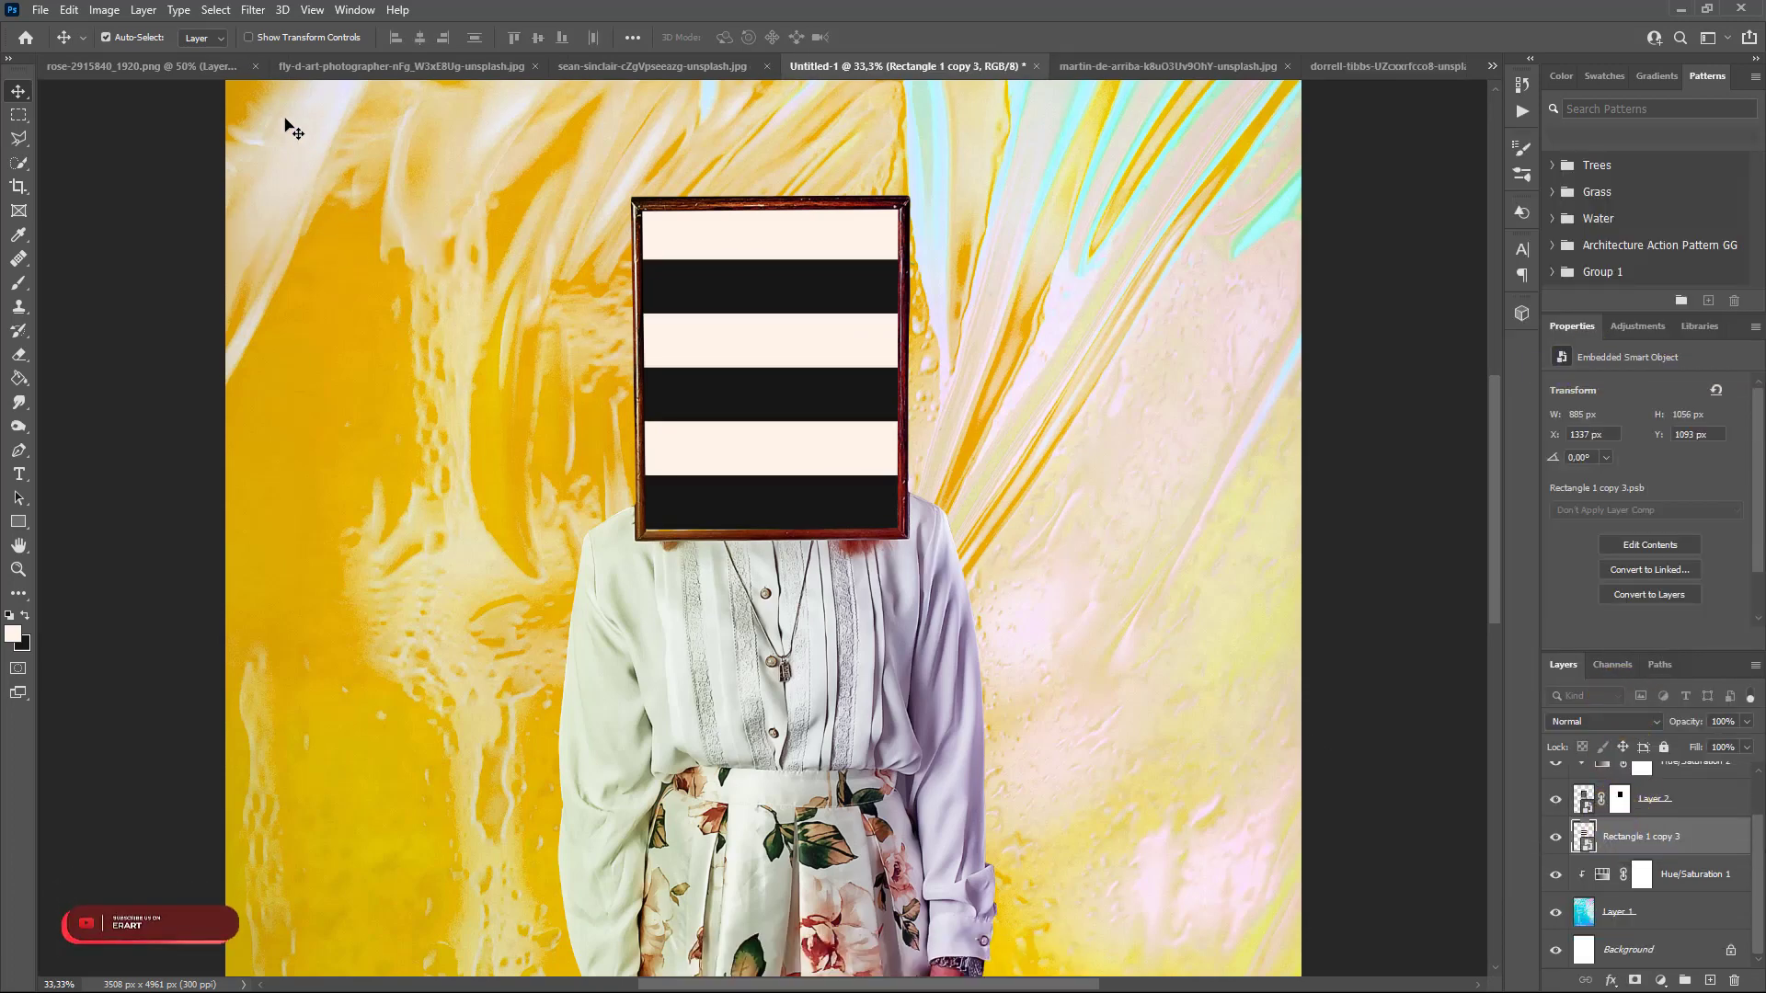
Apply a Ripple distortion to the stripes smart object with amount 999% and size Large
{"action": "left_click", "coordinate": [252, 10]}
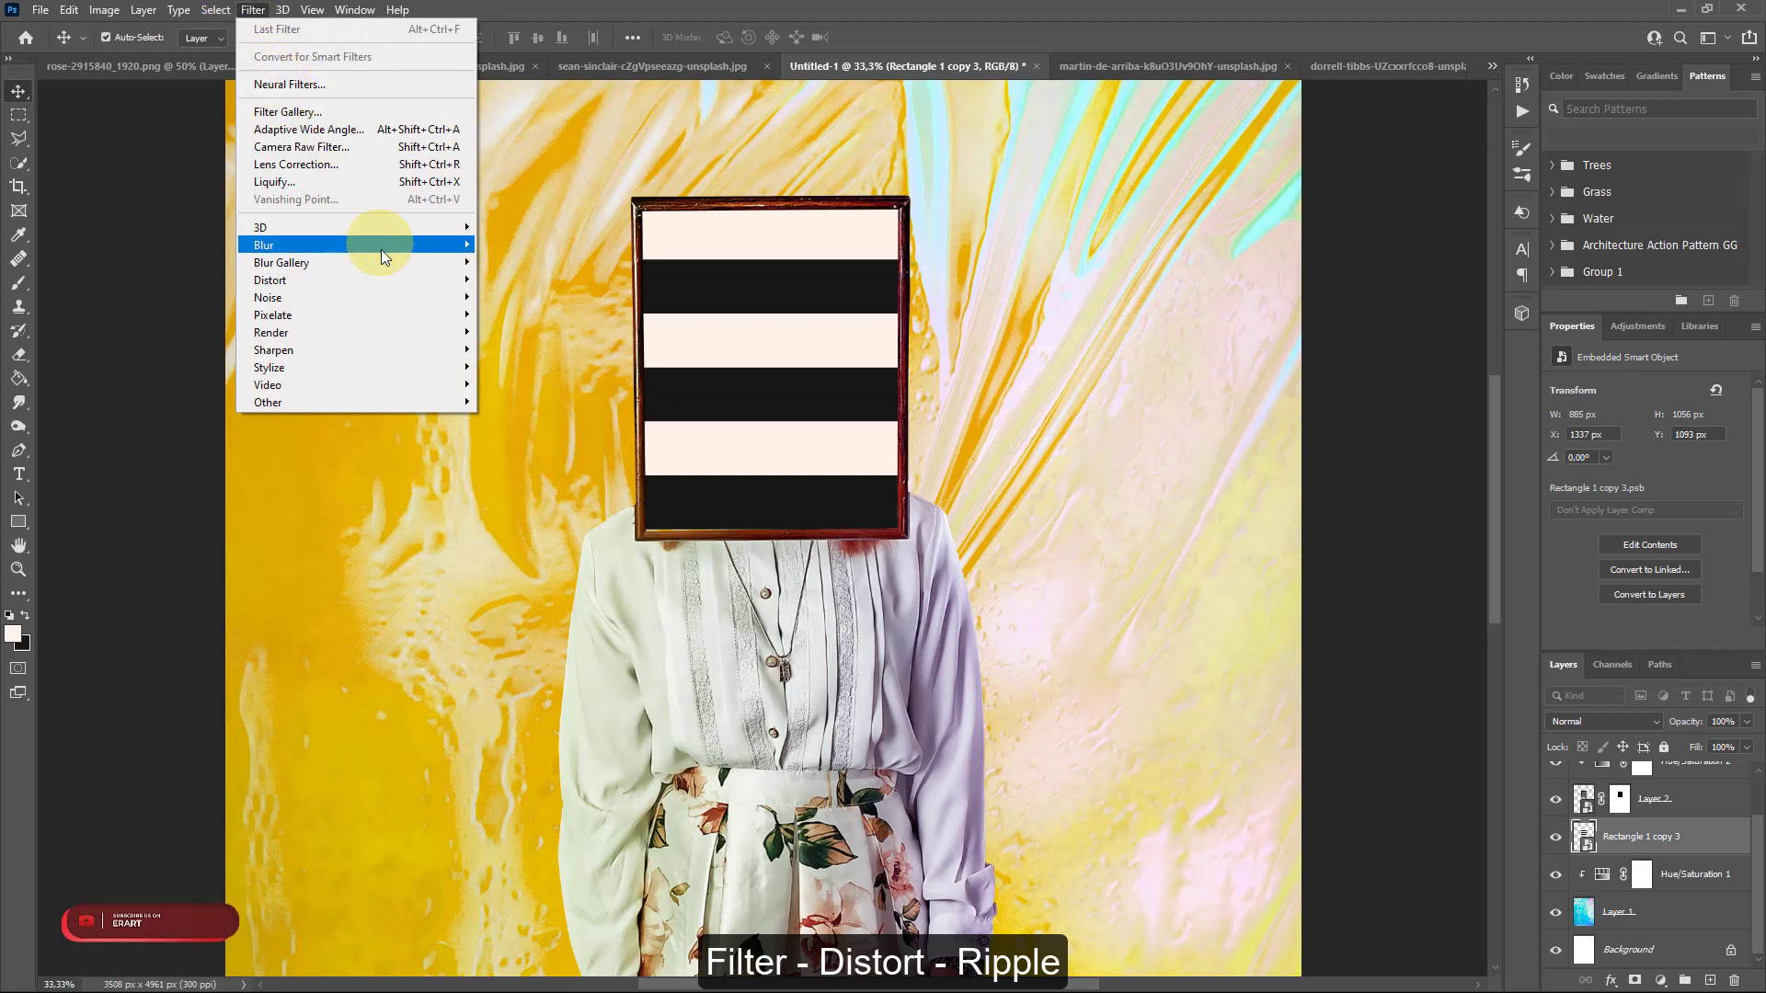
{"action": "mouse_move", "coordinate": [383, 280]}
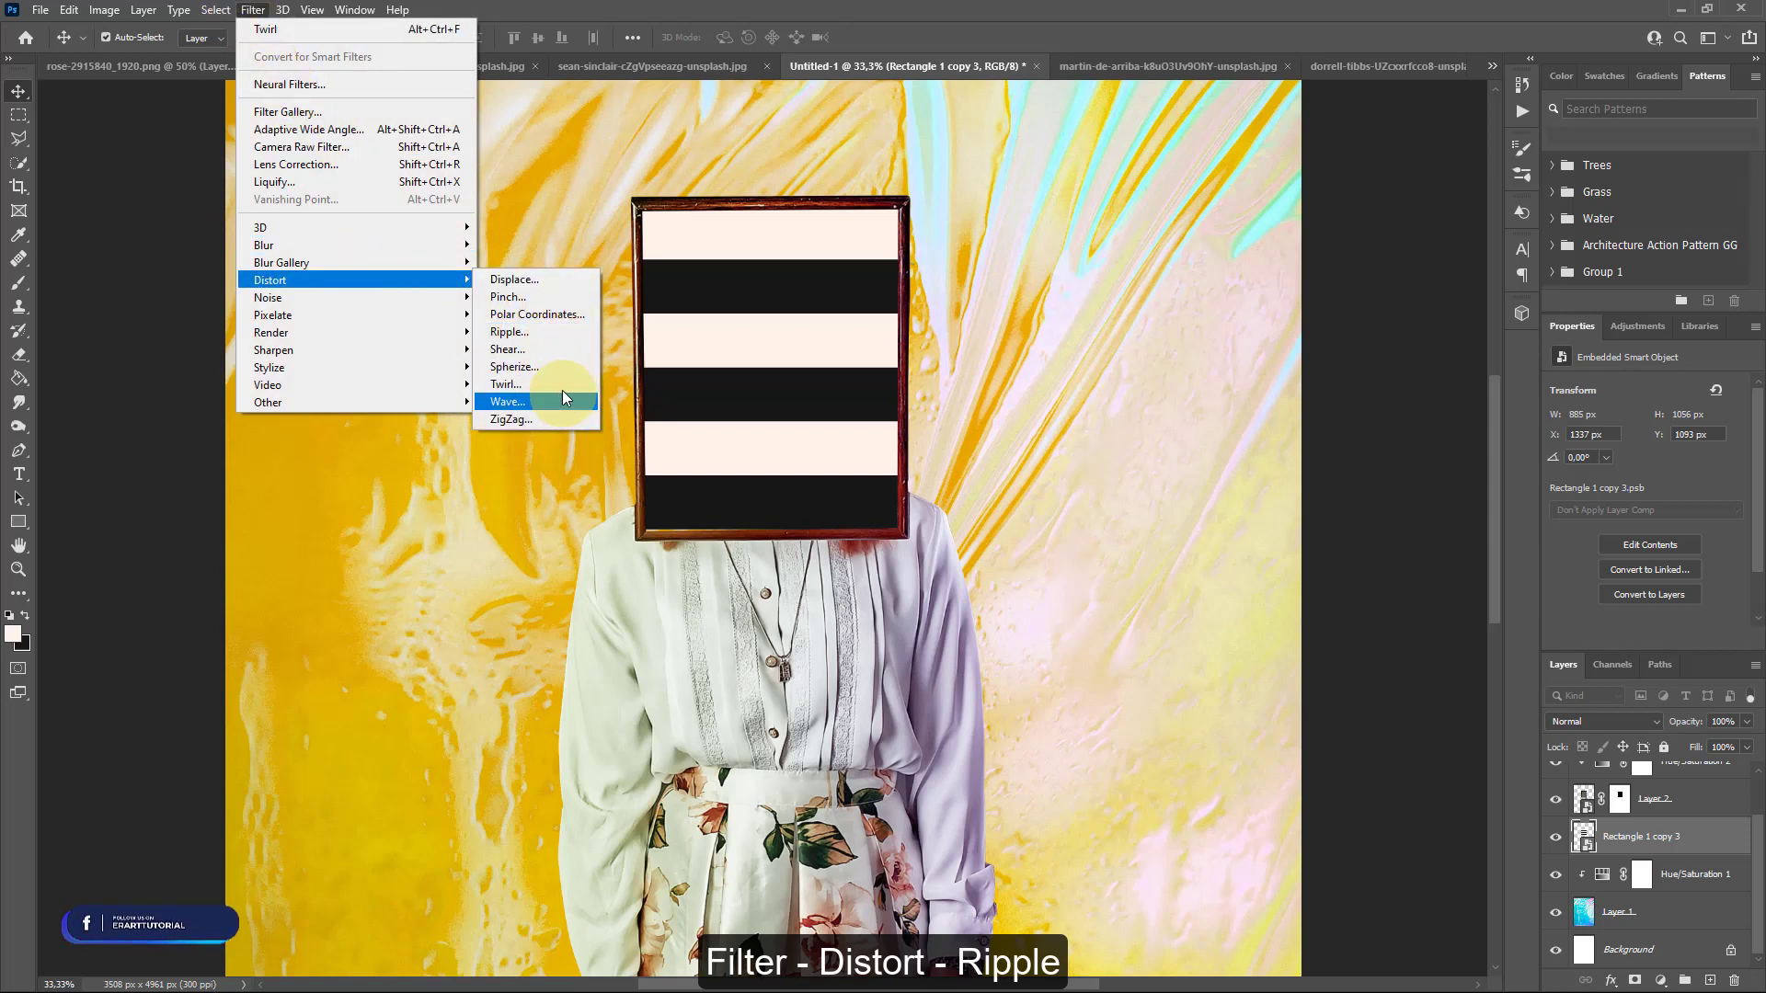
{"action": "left_click", "coordinate": [544, 332]}
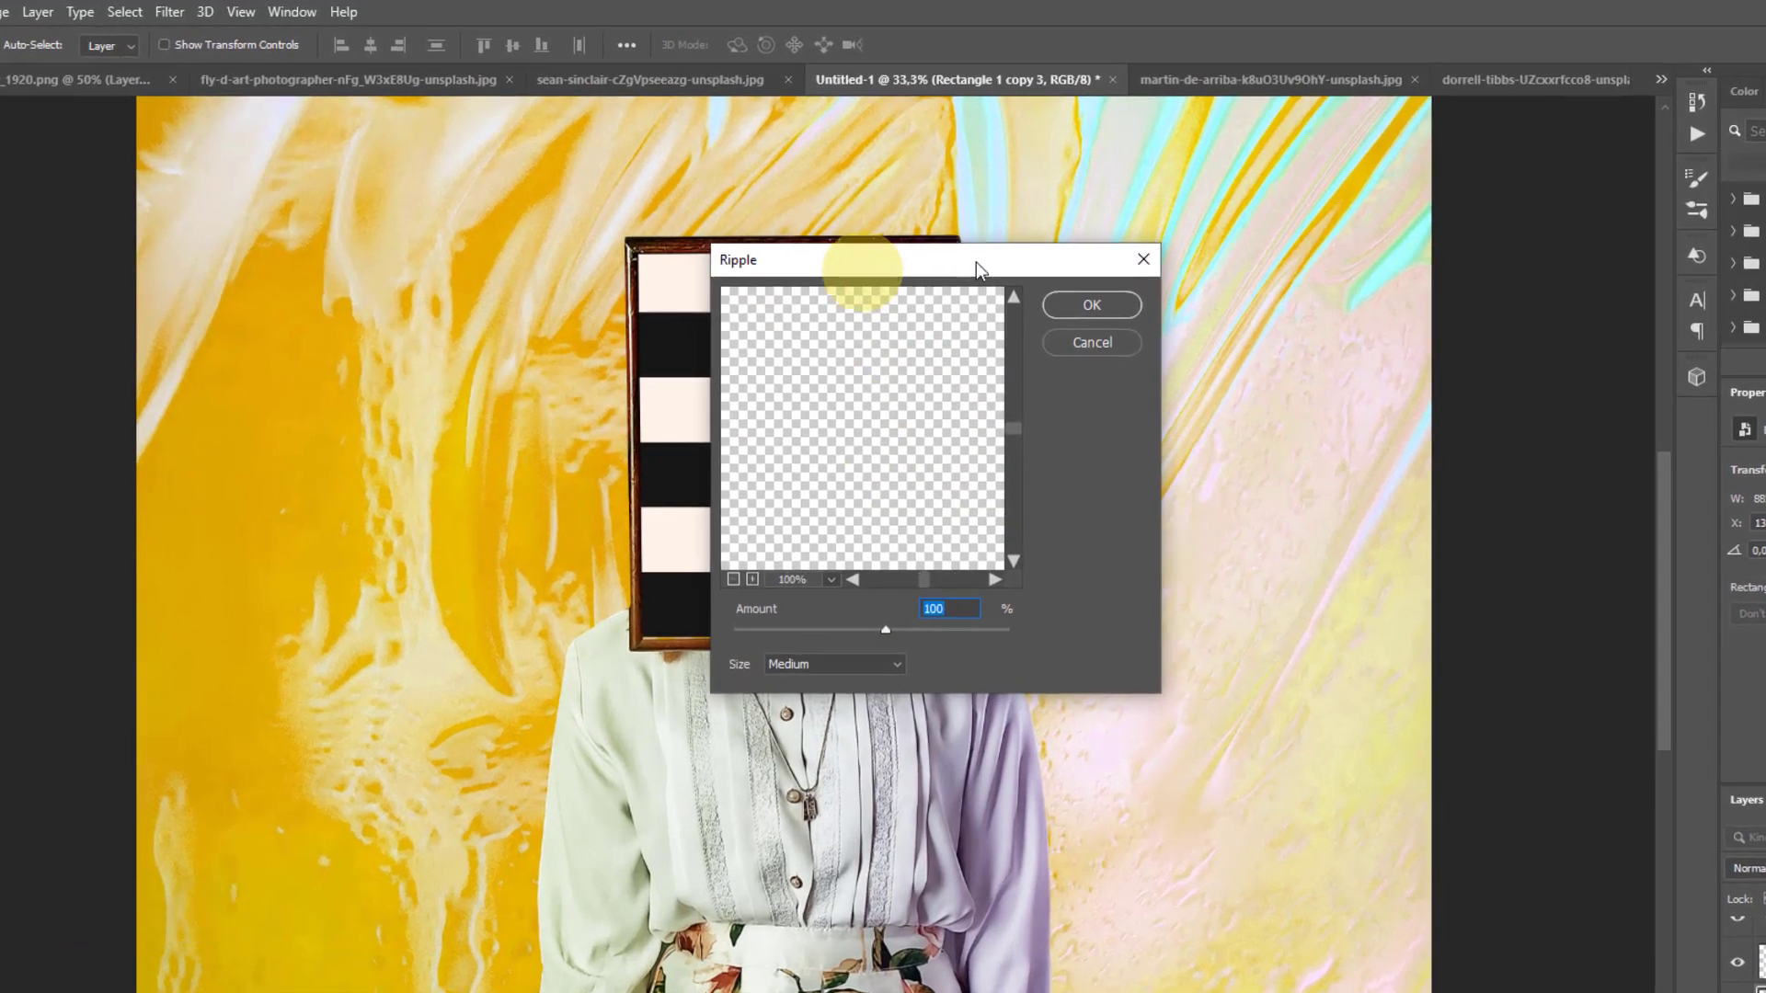
{"action": "left_click_drag", "start_coordinate": [975, 261], "coordinate": [1215, 252]}
{"action": "double_click", "coordinate": [965, 571]}
{"action": "double_click", "coordinate": [965, 571]}
{"action": "double_click", "coordinate": [965, 571]}
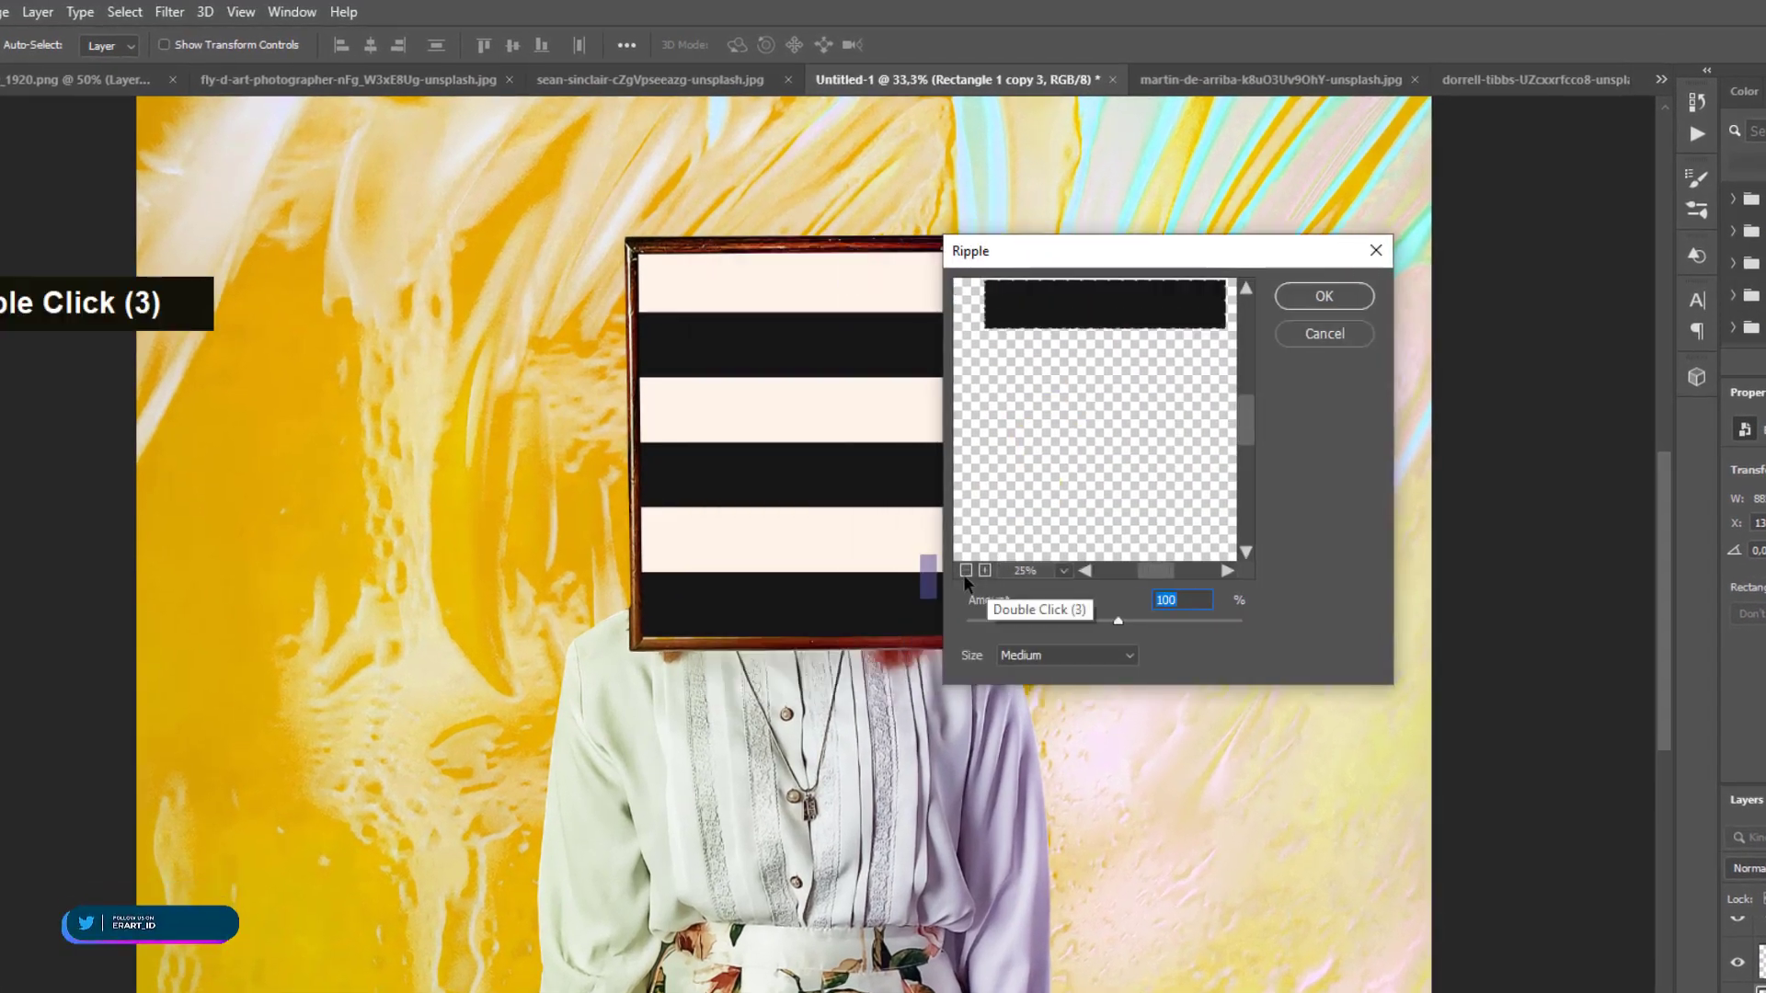
{"action": "double_click", "coordinate": [965, 571]}
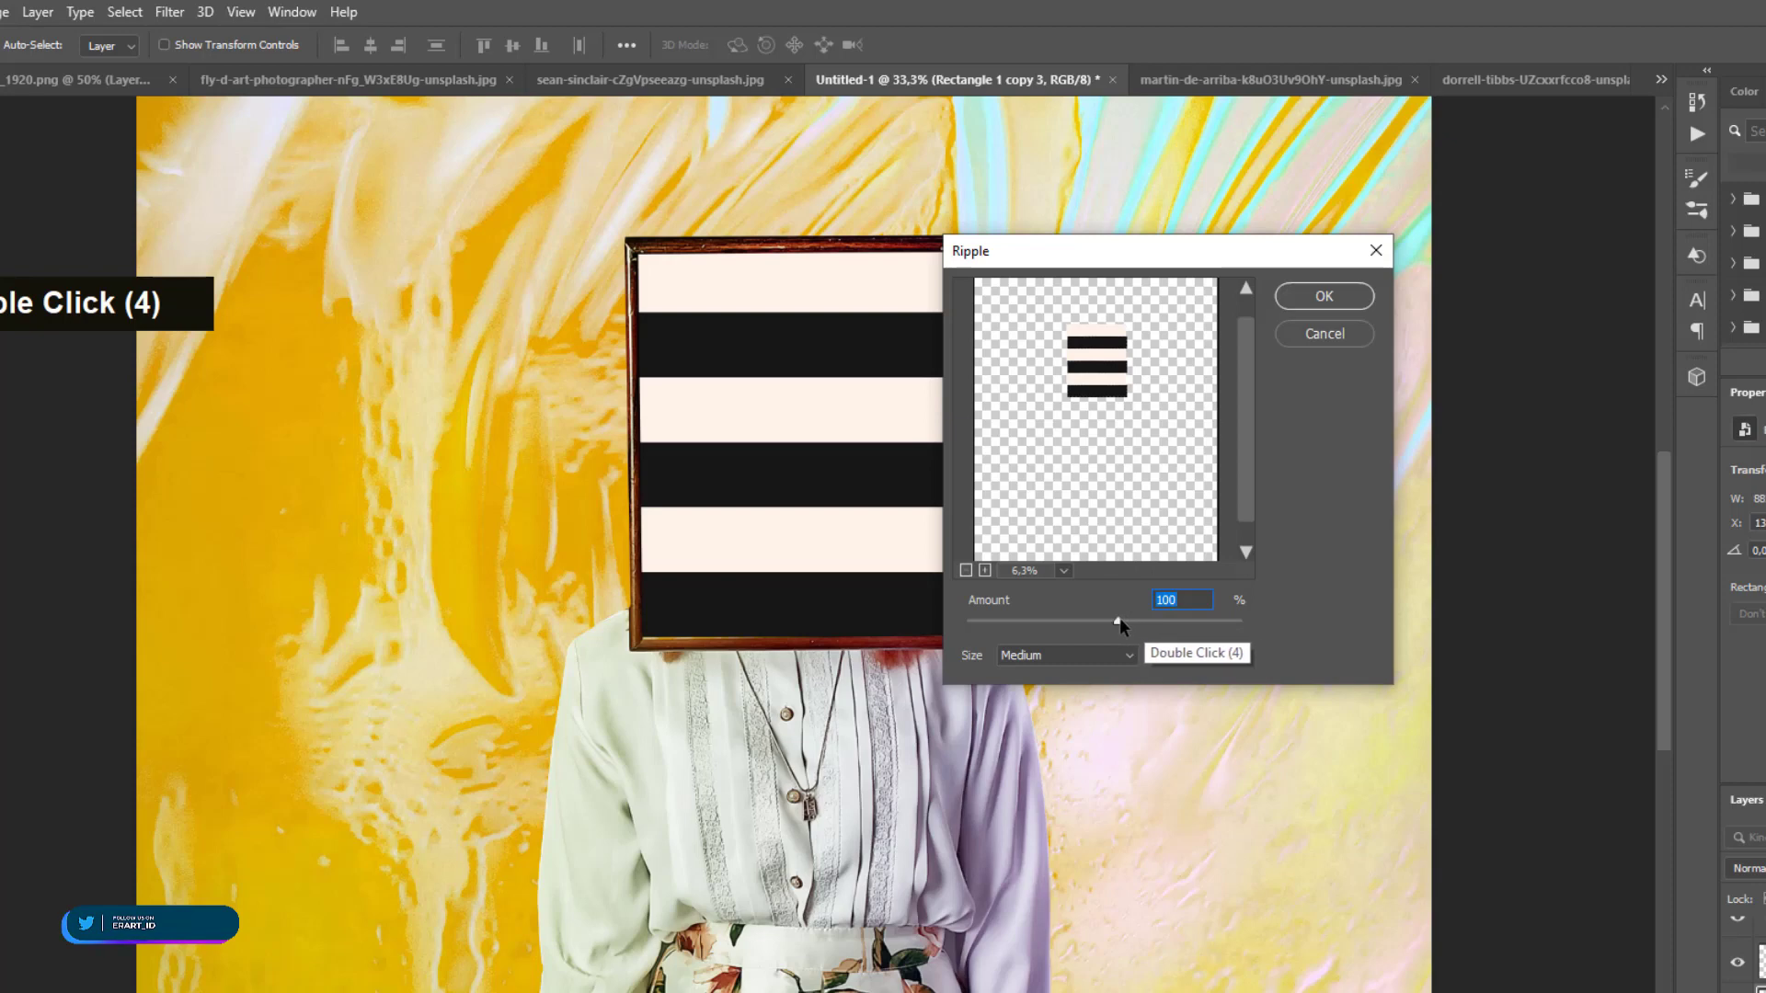
{"action": "left_click_drag", "start_coordinate": [1118, 621], "coordinate": [1201, 623]}
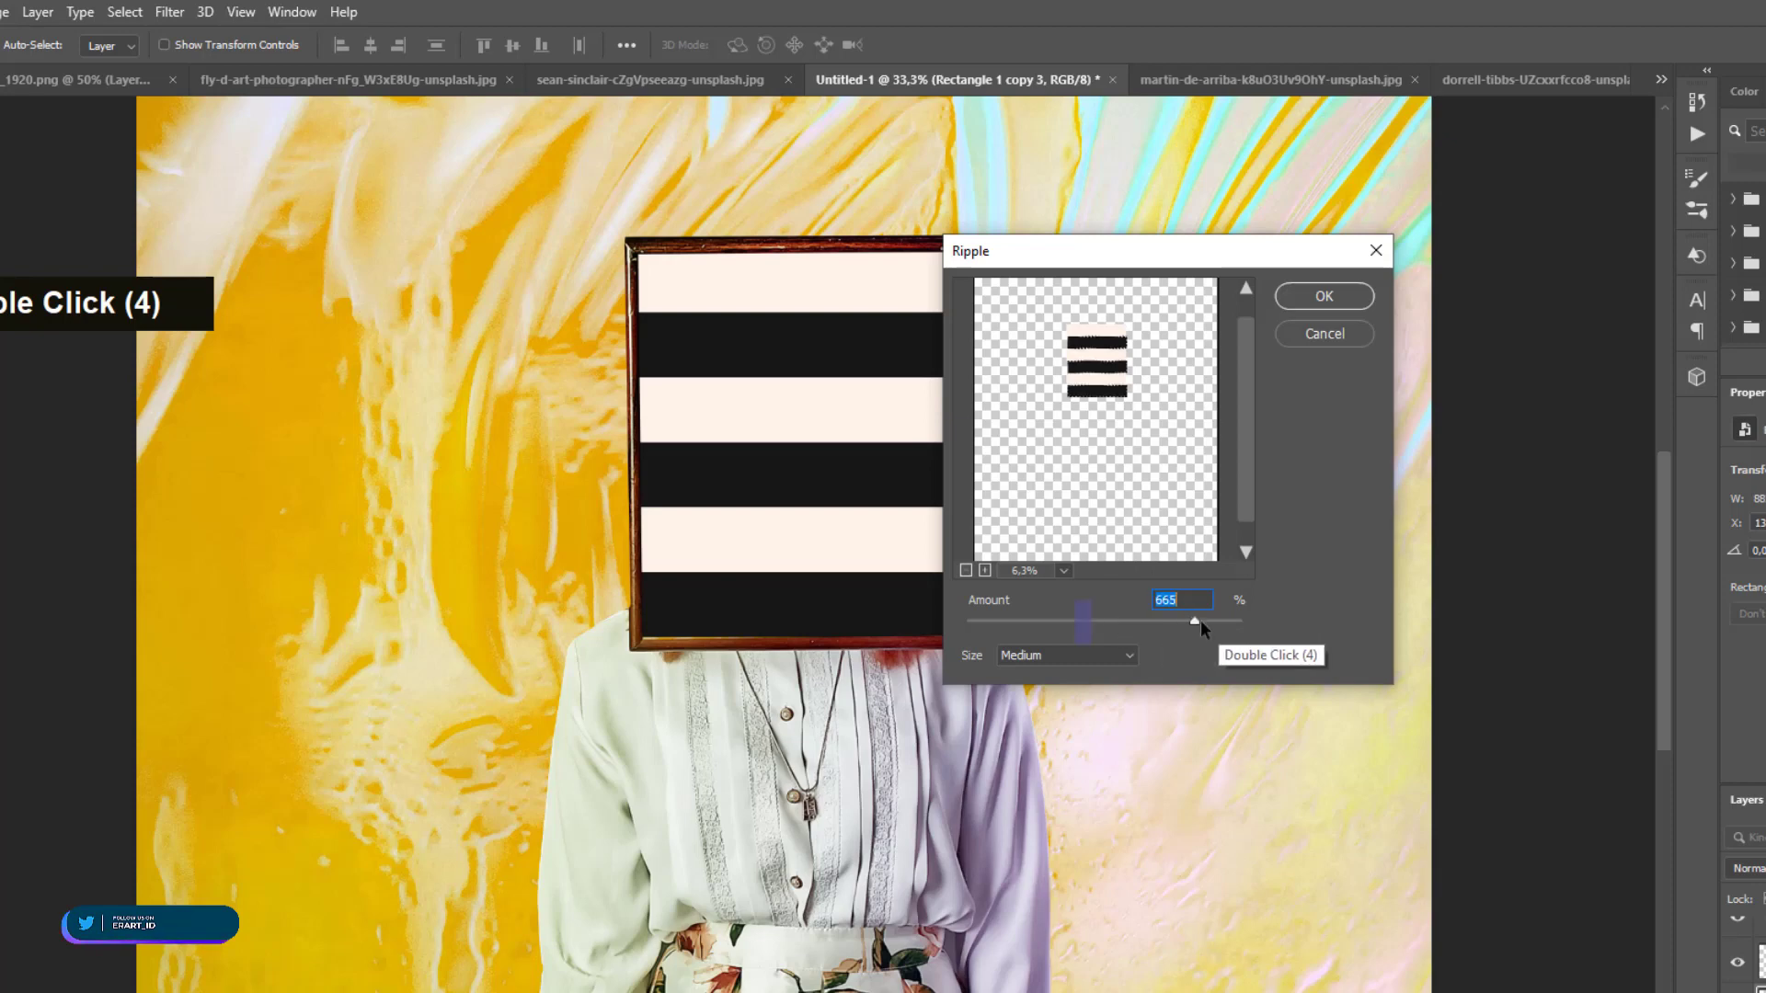
{"action": "left_click", "coordinate": [1099, 662]}
{"action": "left_click", "coordinate": [1050, 707]}
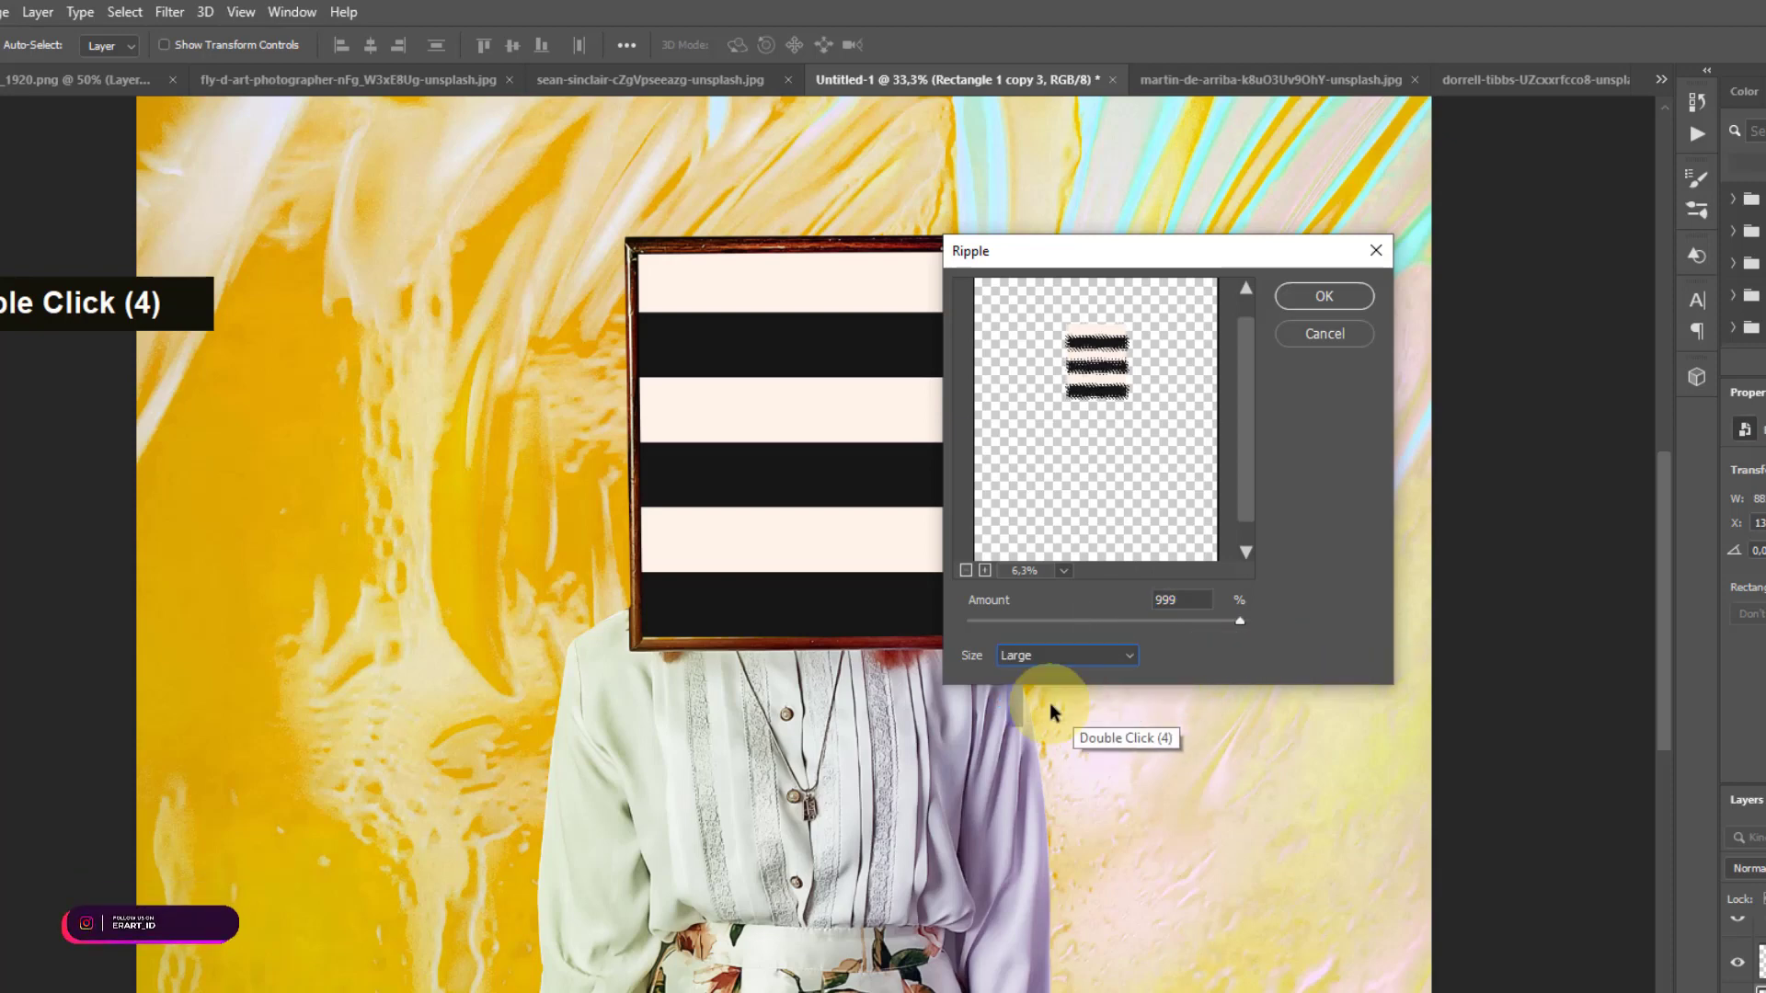
{"action": "left_click", "coordinate": [1305, 293]}
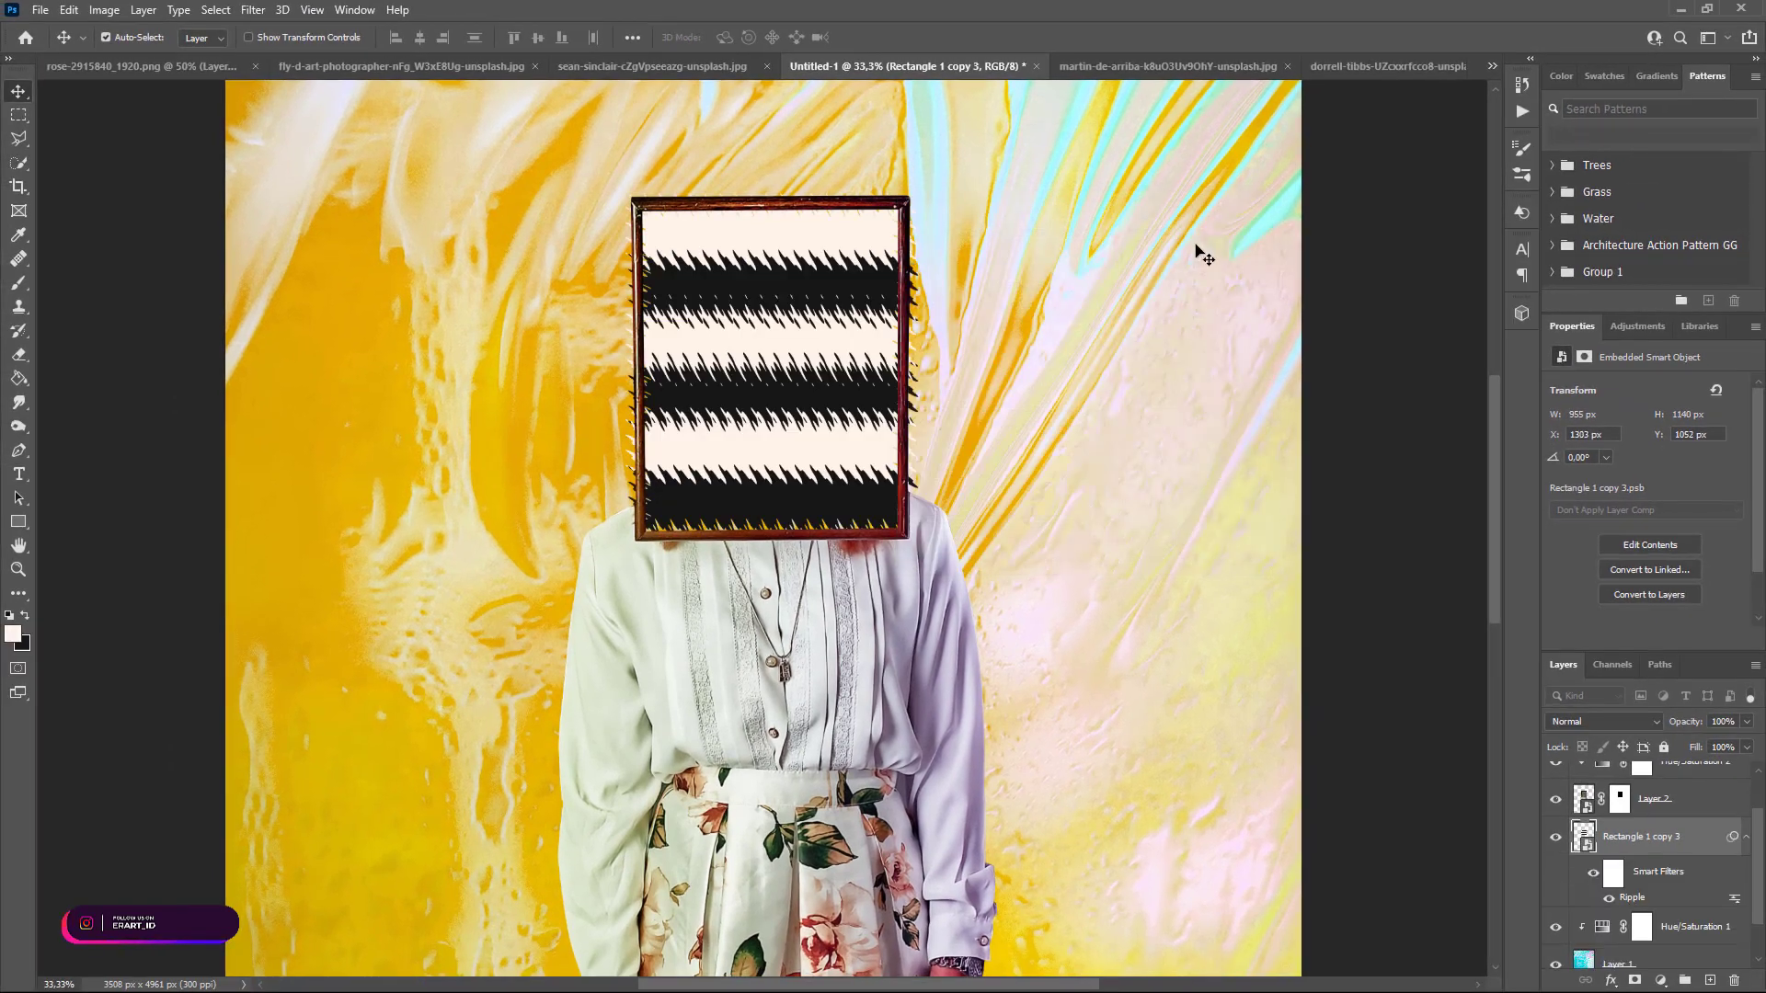
Nudge the rippled stripes within the frame, duplicate their layer and rotate the copy to -90°
{"action": "left_click", "coordinate": [803, 376], "text": "ctrl"}
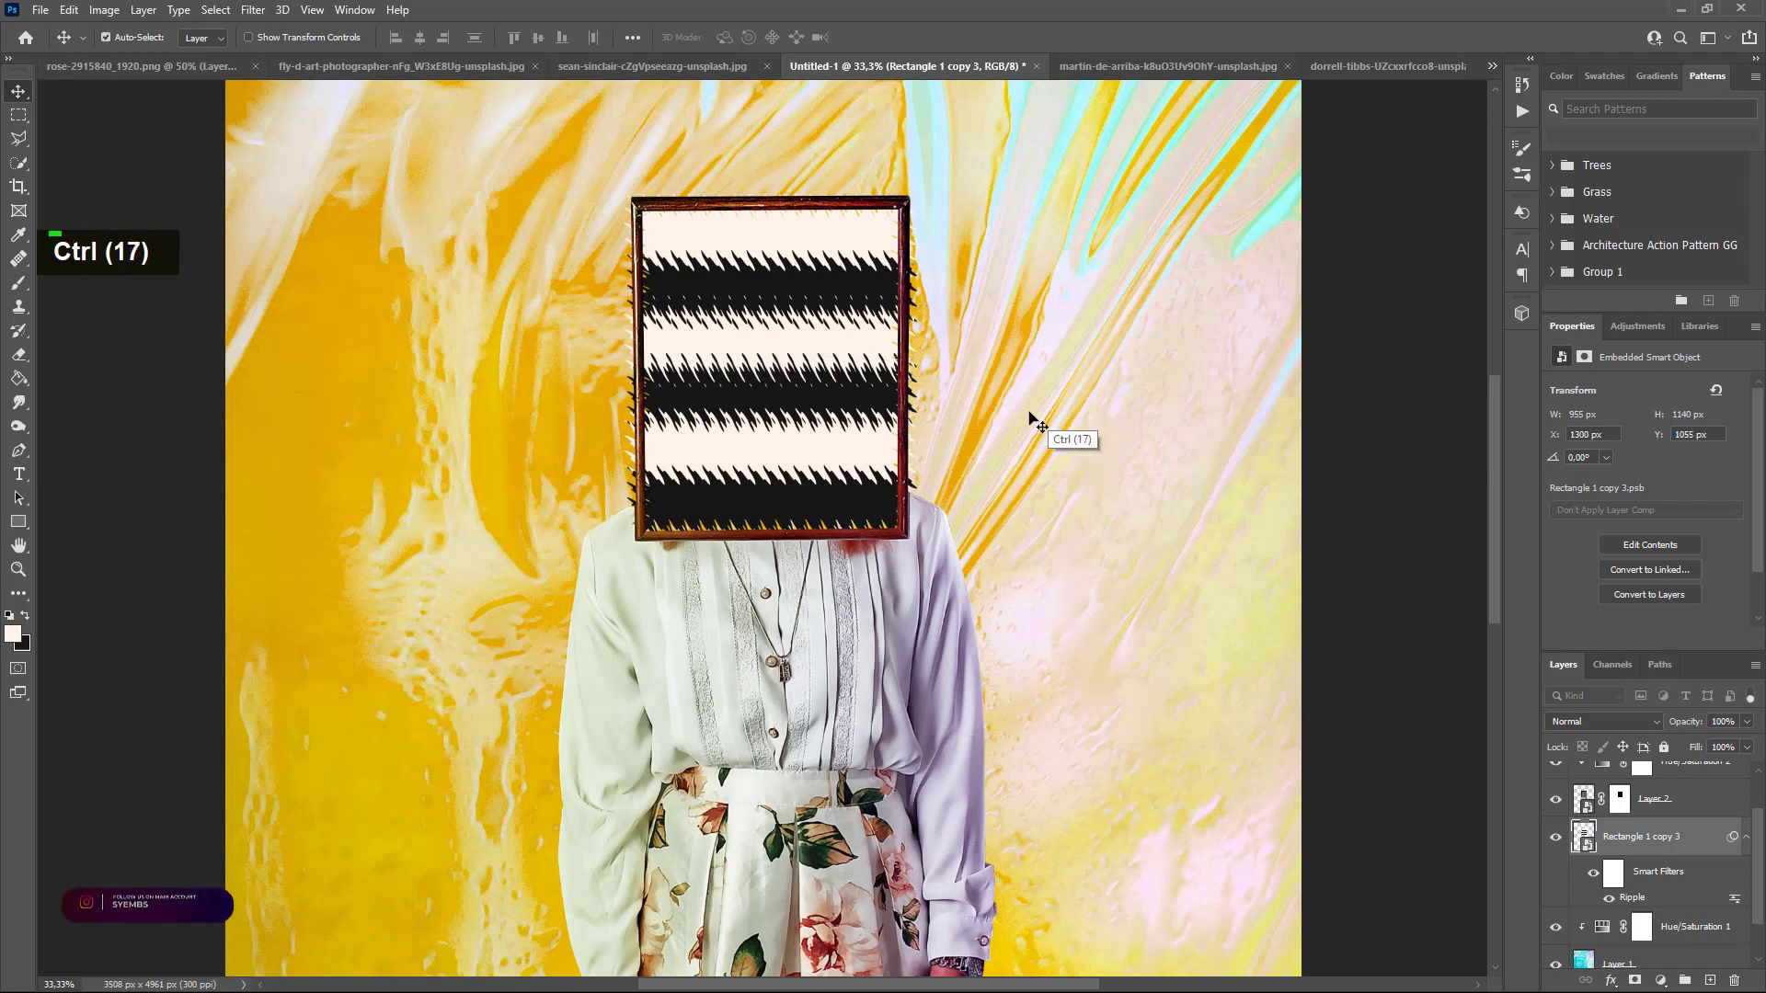
{"action": "key", "text": "ctrl+equal"}
{"action": "scroll", "coordinate": [1111, 426], "scroll_direction": "up", "scroll_amount": 5}
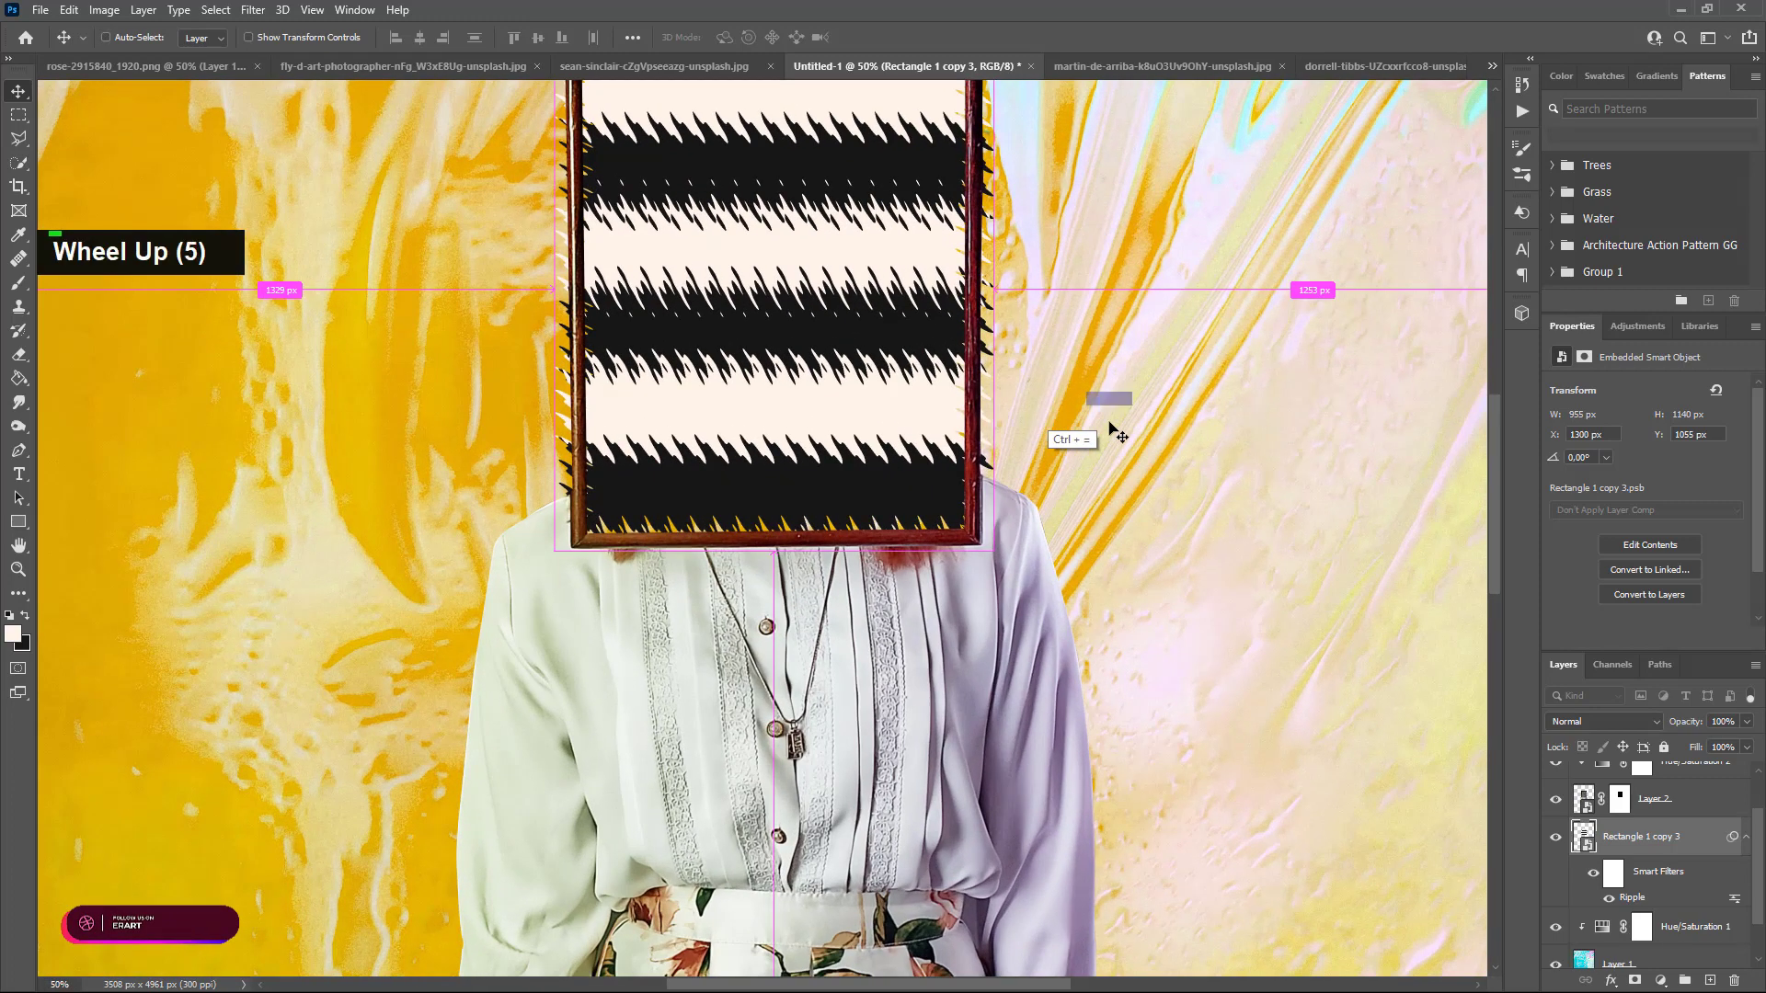
{"action": "scroll", "coordinate": [1112, 442], "scroll_direction": "up", "scroll_amount": 3}
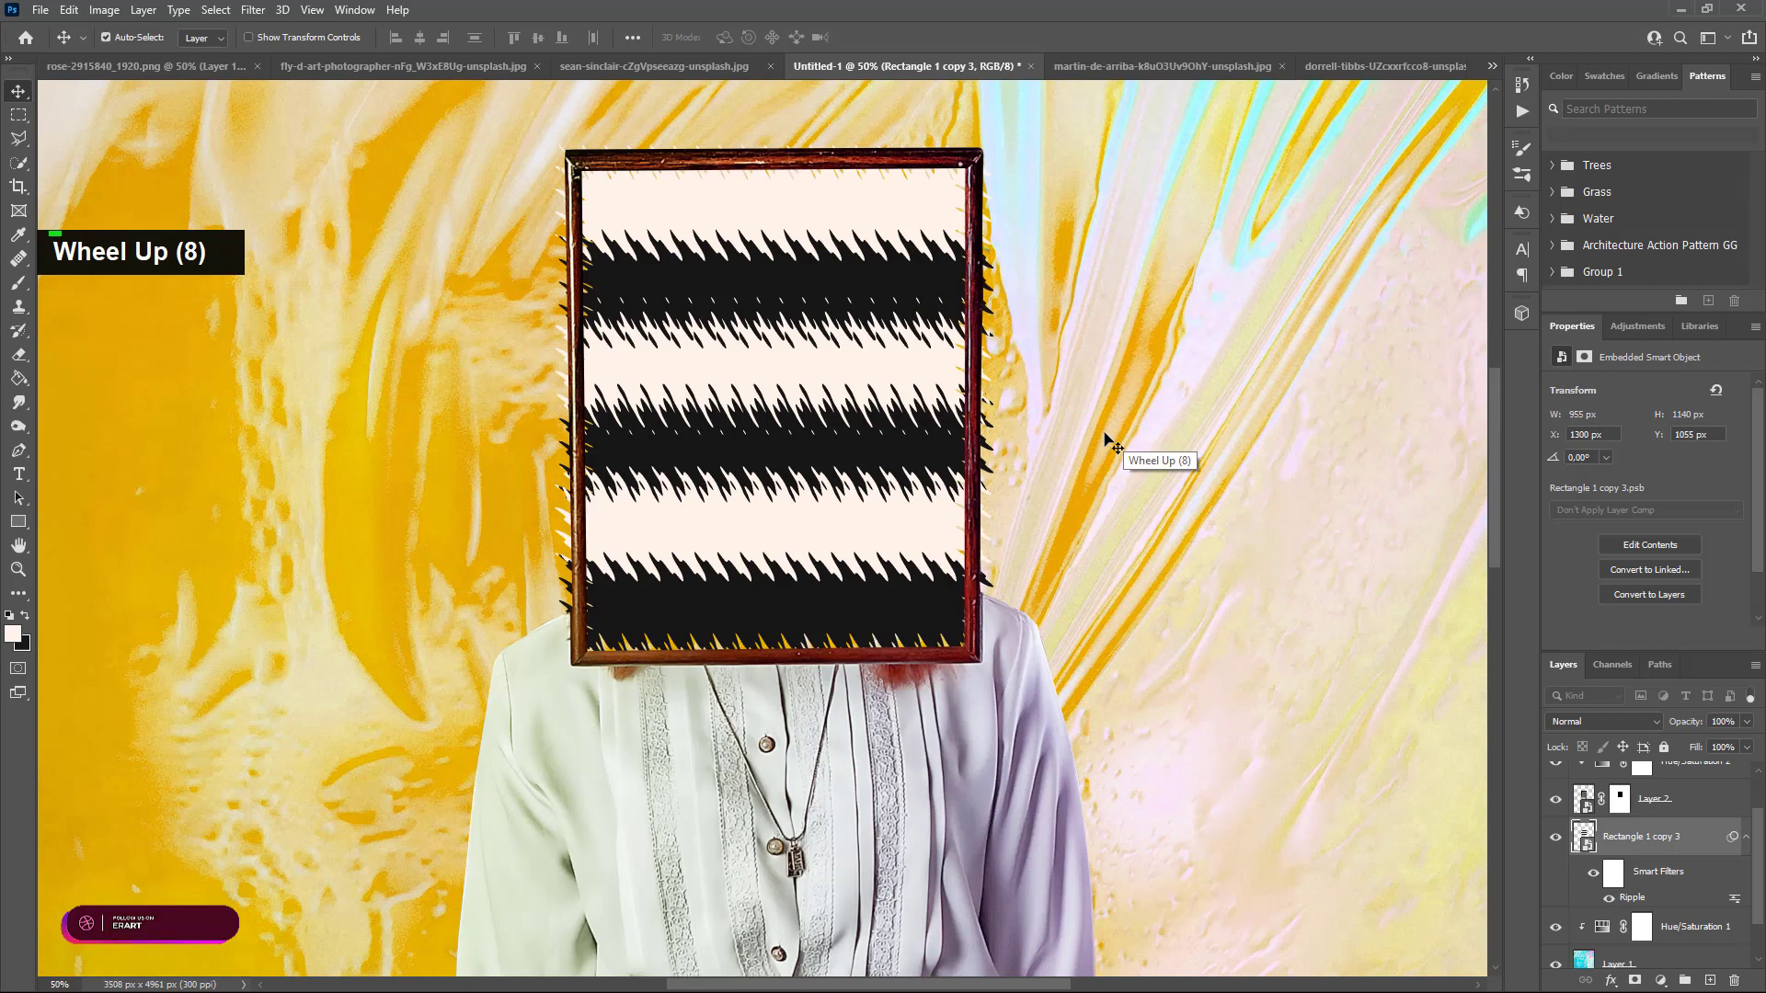
{"action": "key", "text": "ctrl+j"}
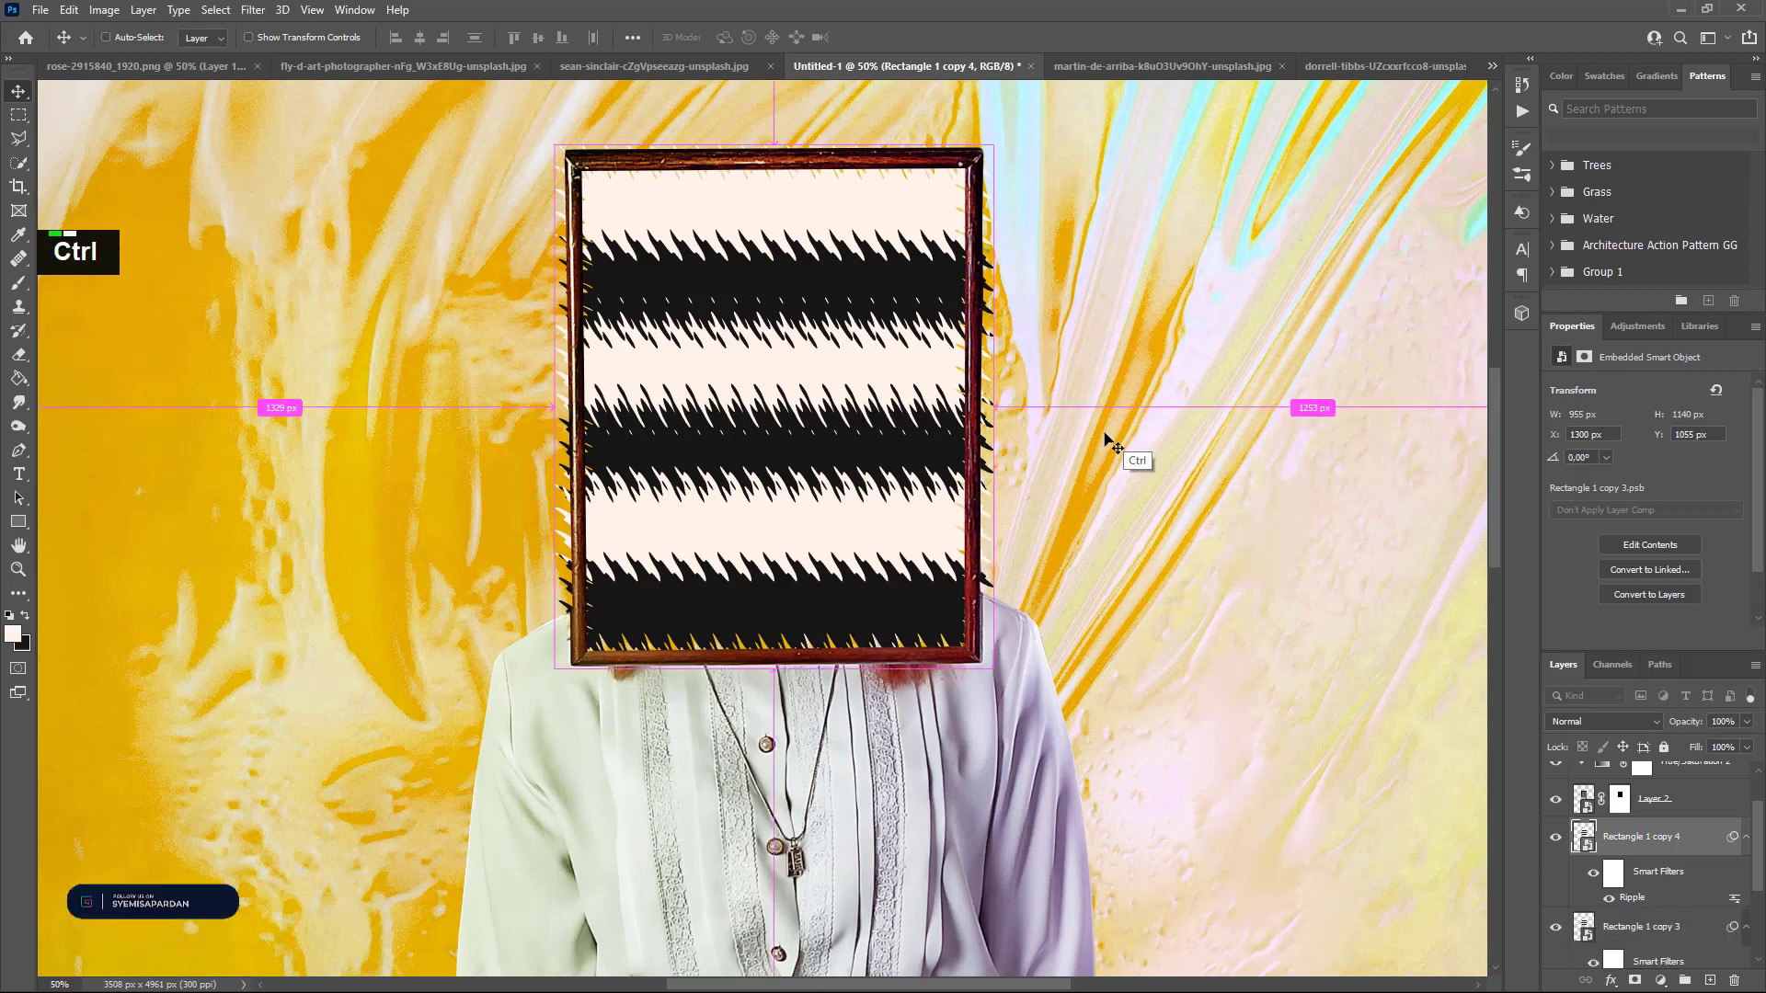
{"action": "key", "text": "ctrl+t"}
{"action": "left_click", "coordinate": [897, 386]}
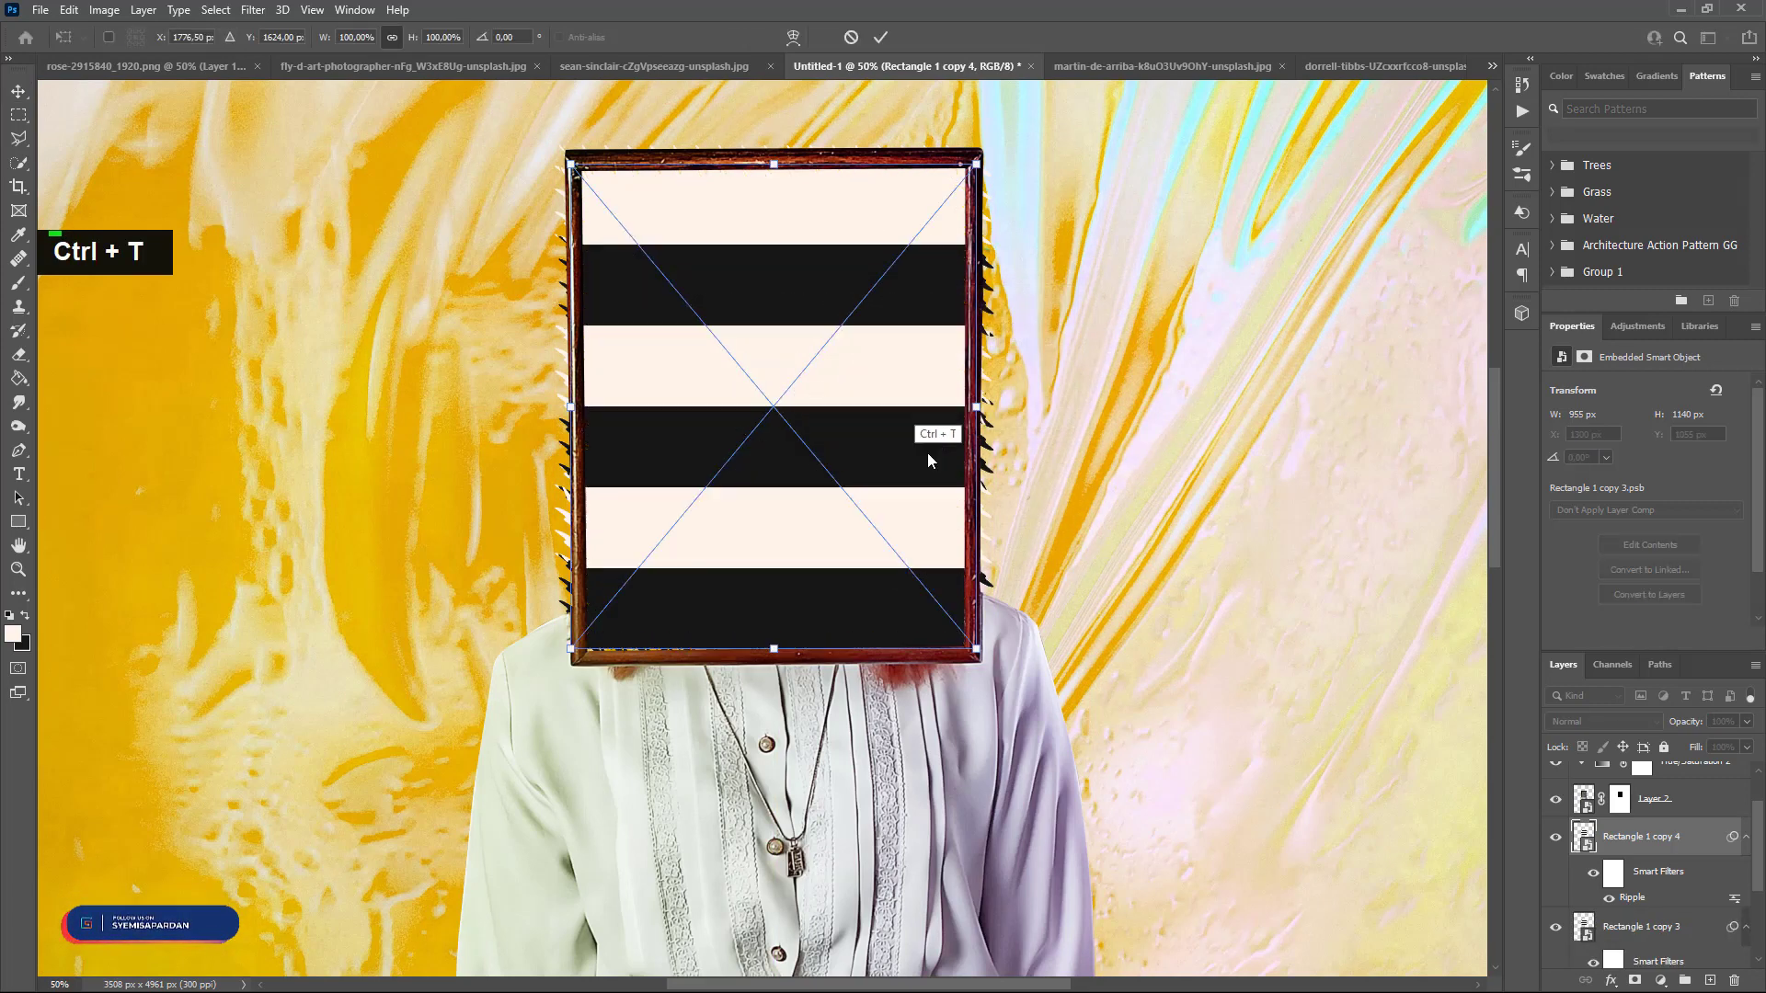
{"action": "left_click_drag", "start_coordinate": [1038, 642], "coordinate": [957, 241]}
Stretch the rotated stripe copy to the frame's edges, with about 121.47% width and 84% height scaling
{"action": "left_click_drag", "start_coordinate": [774, 203], "coordinate": [774, 161]}
{"action": "left_click_drag", "start_coordinate": [773, 611], "coordinate": [777, 659]}
{"action": "left_click_drag", "start_coordinate": [1020, 411], "coordinate": [993, 411]}
{"action": "left_click_drag", "start_coordinate": [977, 415], "coordinate": [962, 416]}
{"action": "left_click_drag", "start_coordinate": [512, 412], "coordinate": [570, 410]}
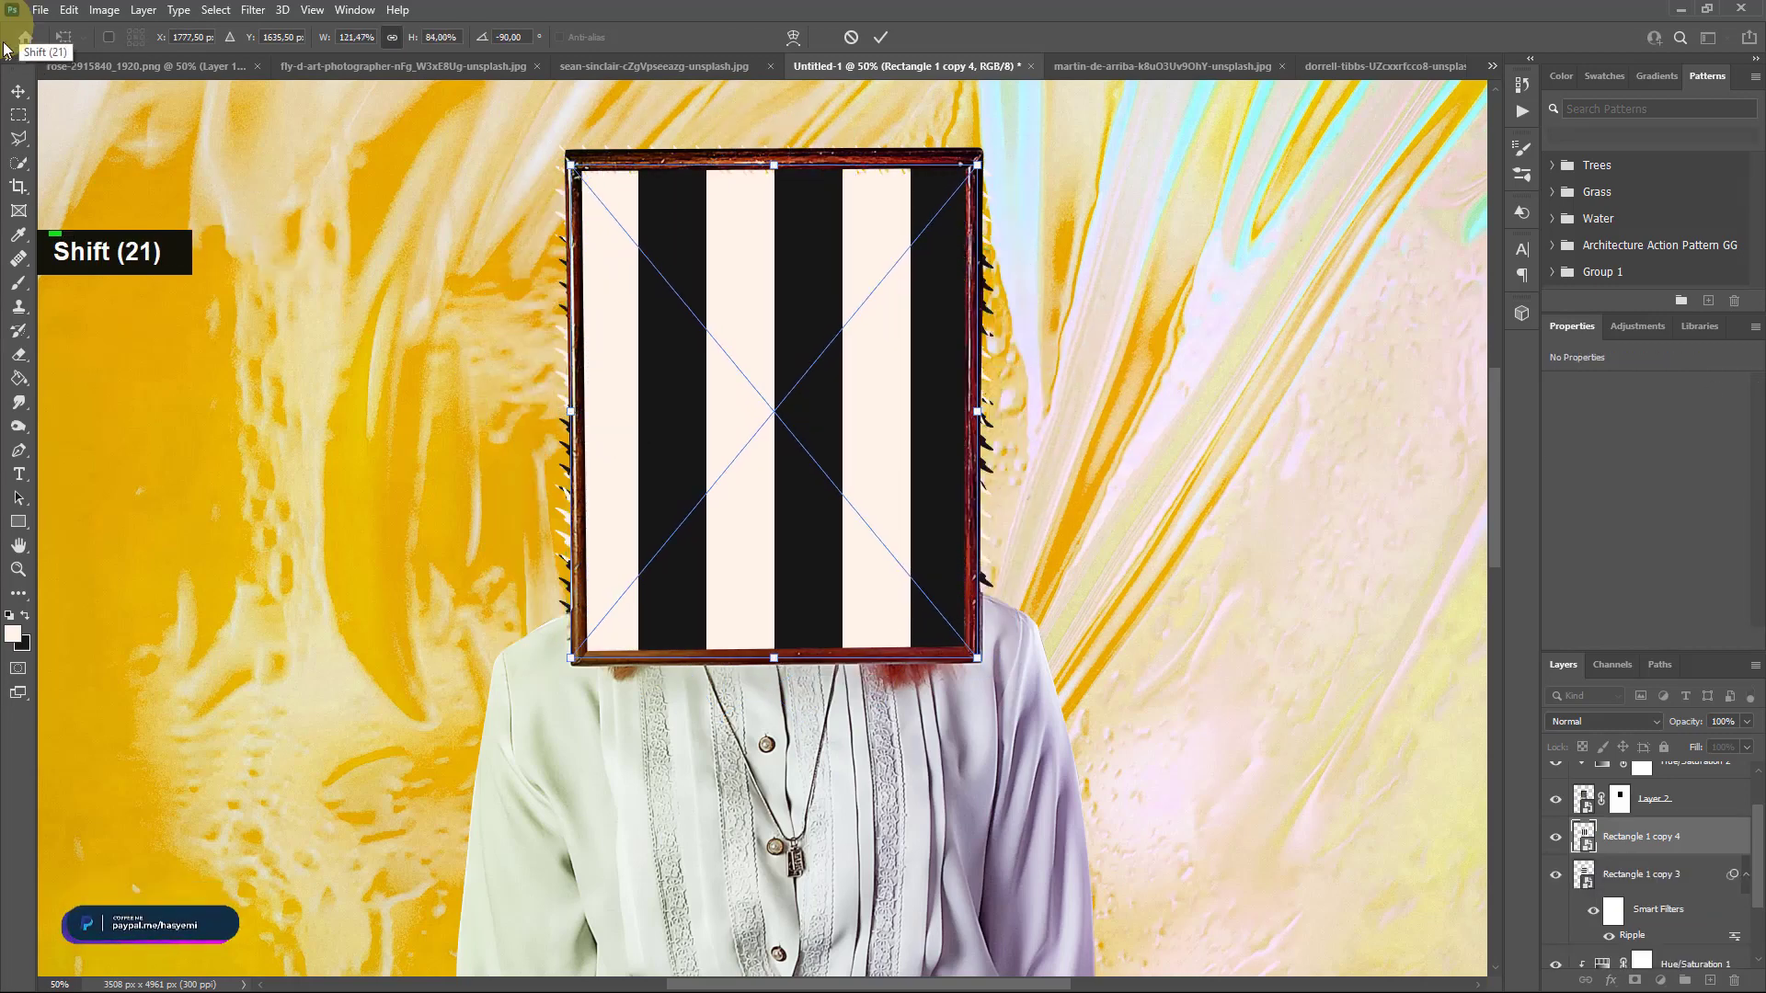
{"action": "left_click", "coordinate": [22, 88]}
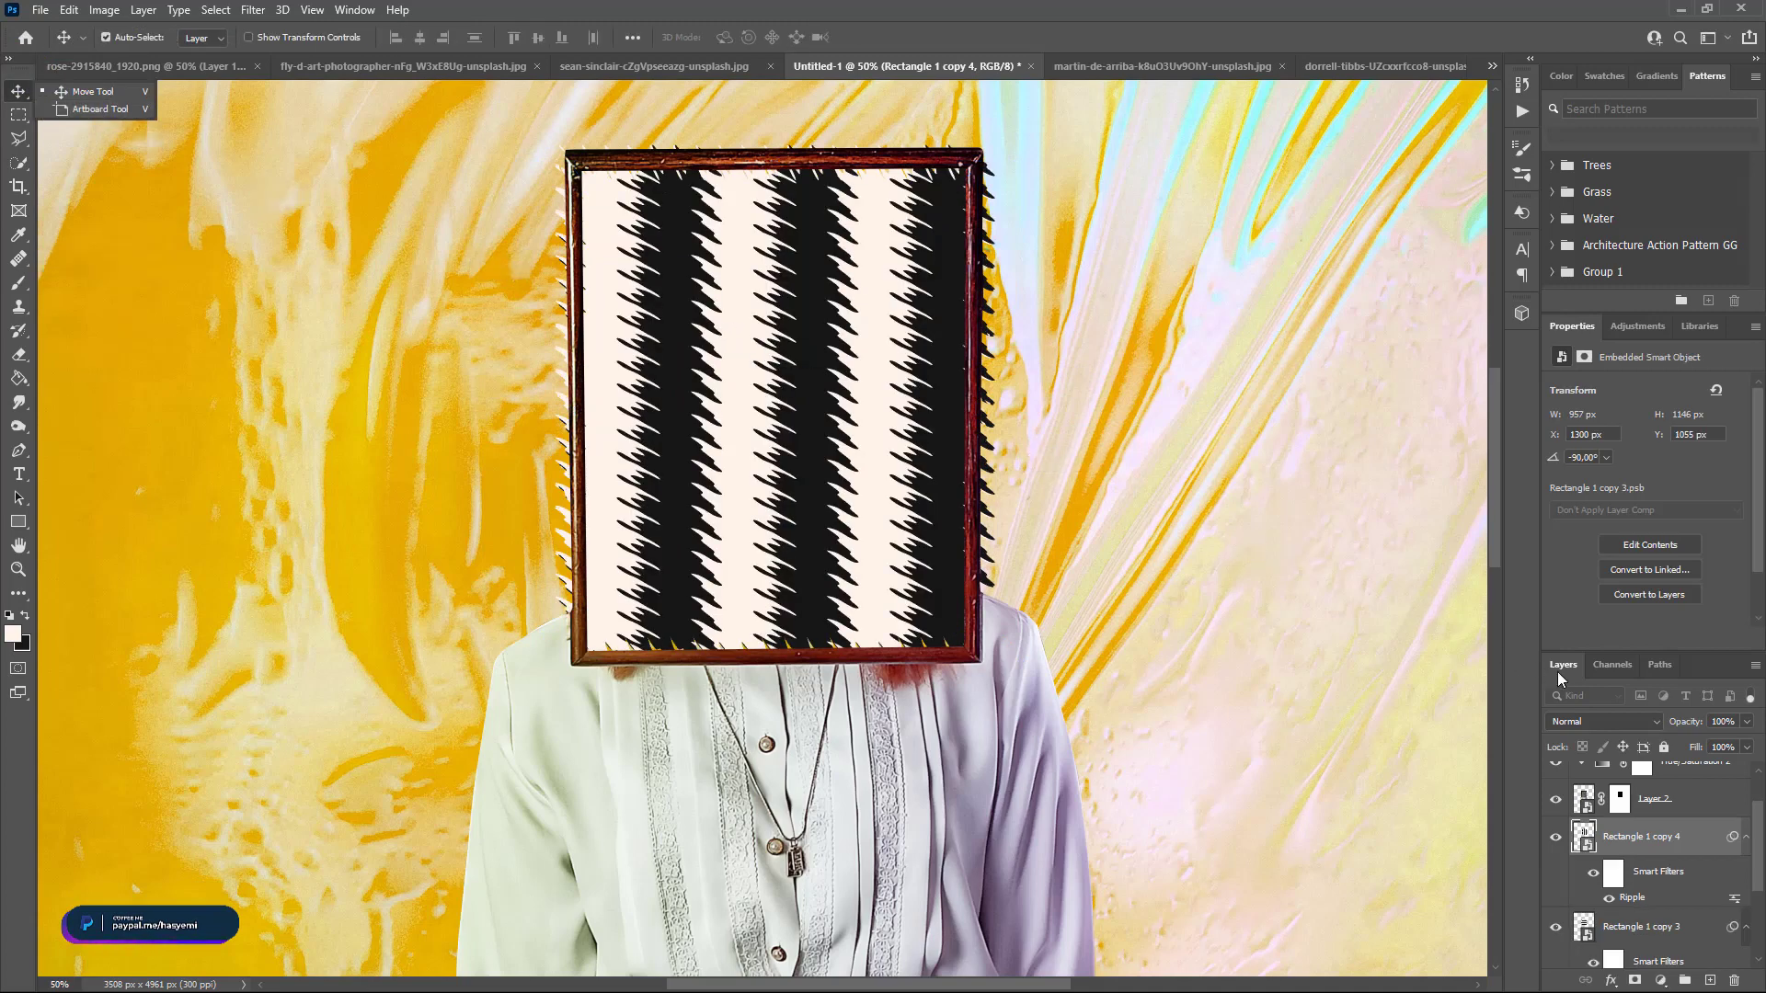
Lower the vertical stripes layer's opacity to 37% and group it with the horizontal stripes layer in a single group
{"action": "left_click", "coordinate": [1750, 727]}
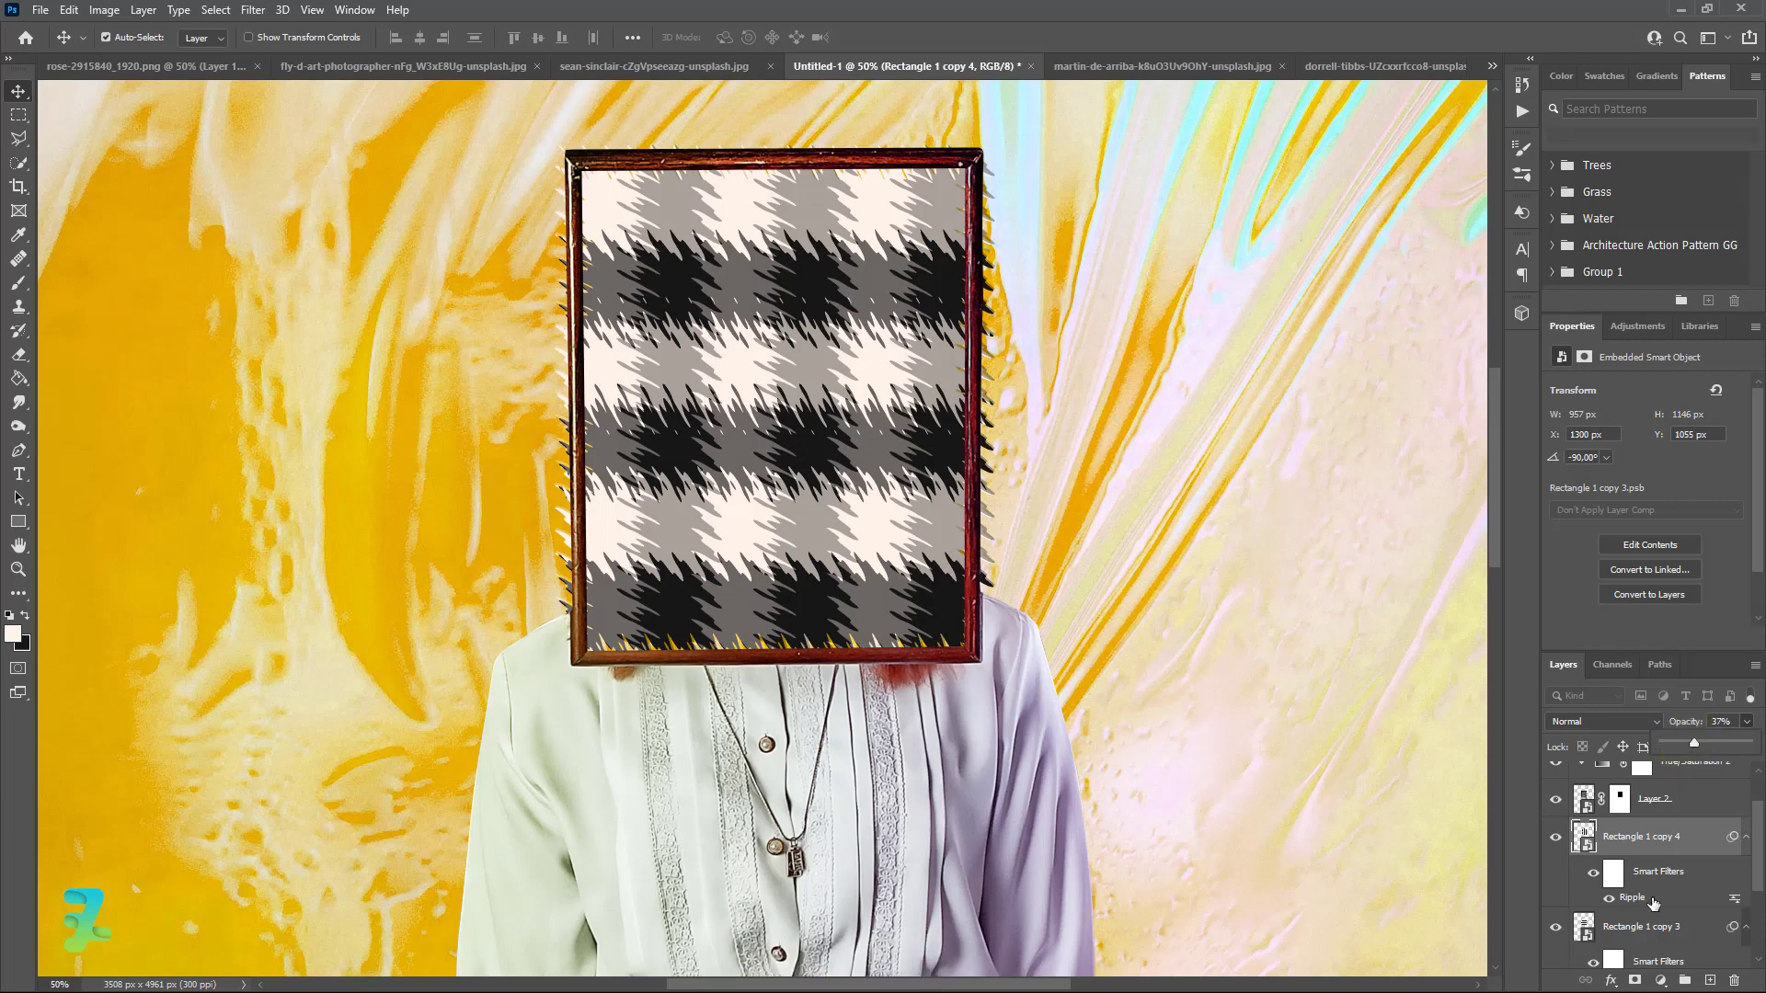
{"action": "left_click", "coordinate": [1666, 934], "text": "shift"}
{"action": "key", "text": "ctrl+g"}
{"action": "key", "text": "ctrl+g"}
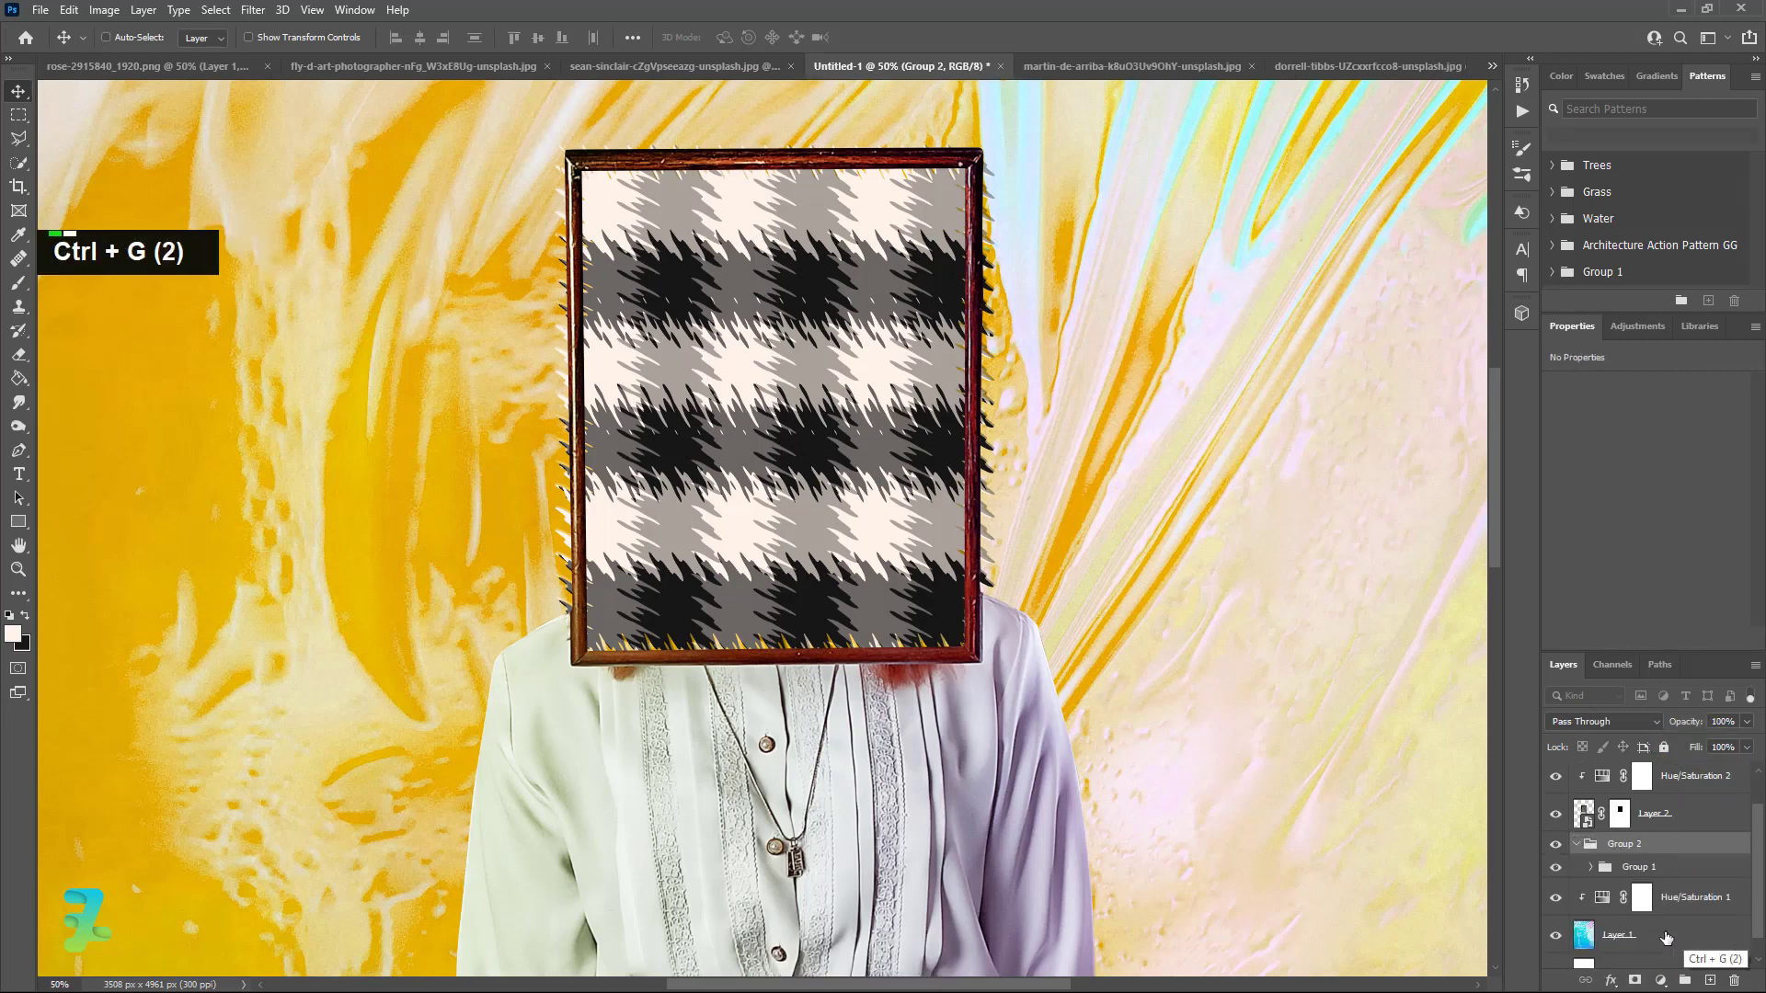
{"action": "key", "text": "ctrl+z"}
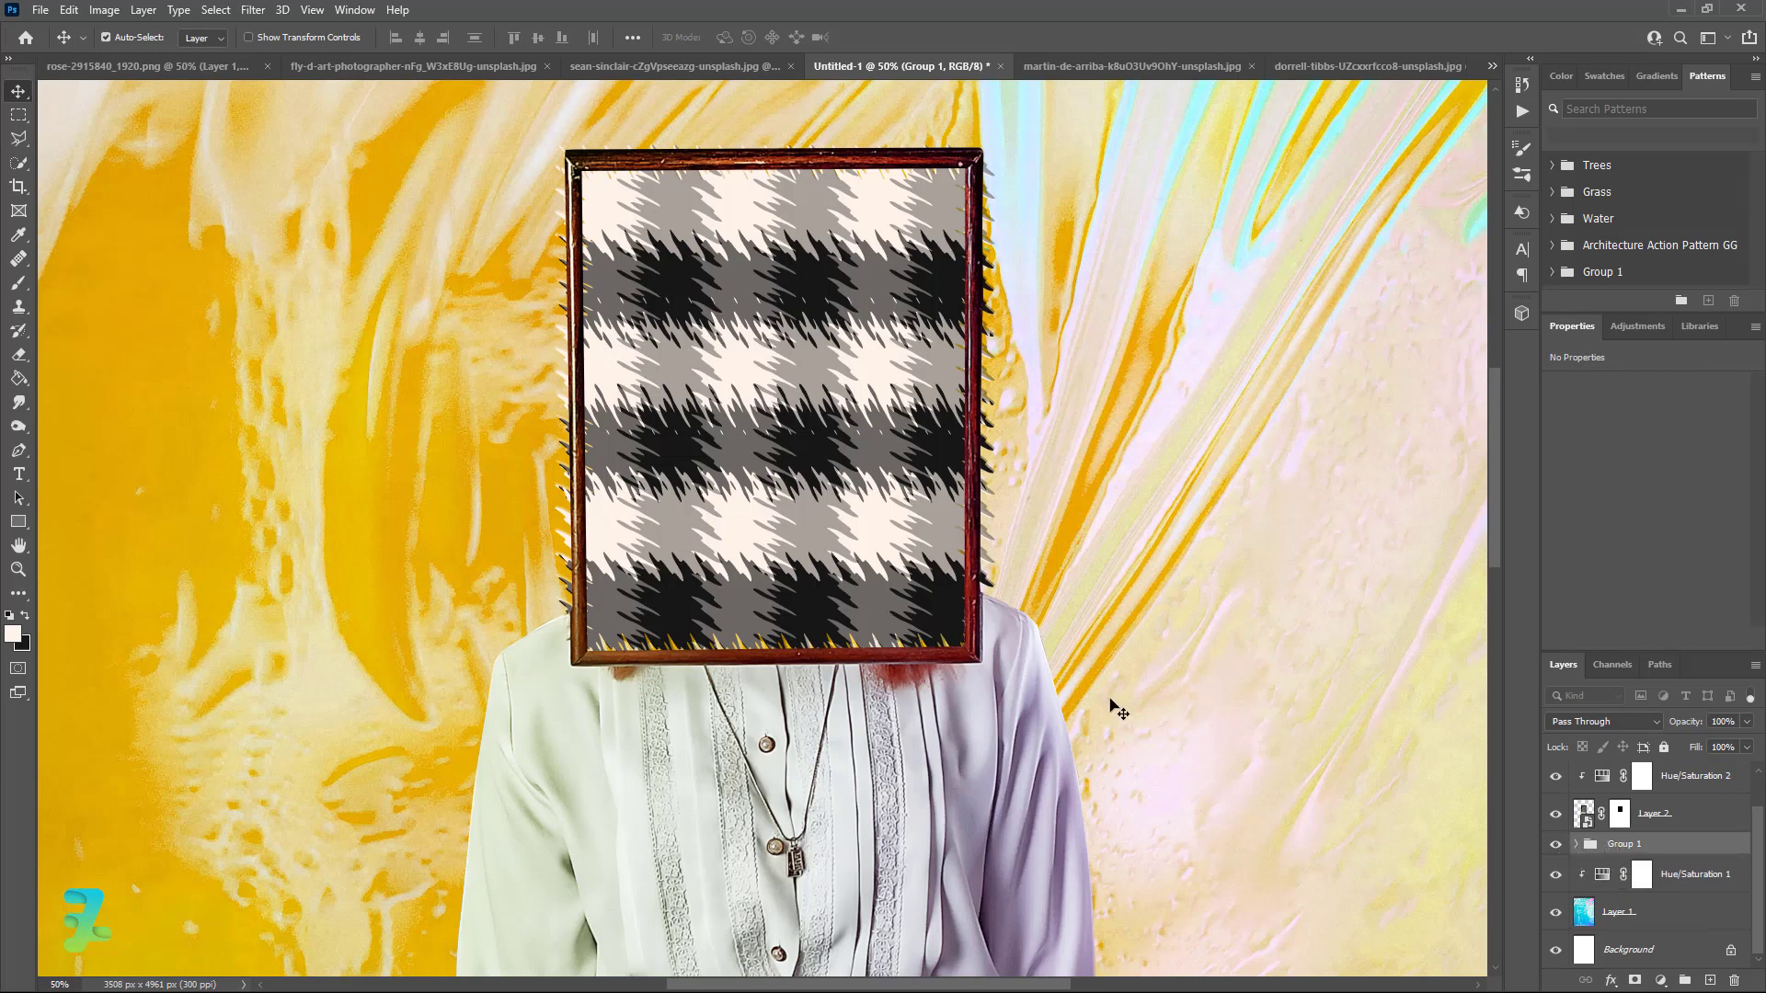
Make a rectangular selection just inside the frame's border and add it as a layer mask on the stripes group
{"action": "left_click", "coordinate": [19, 114]}
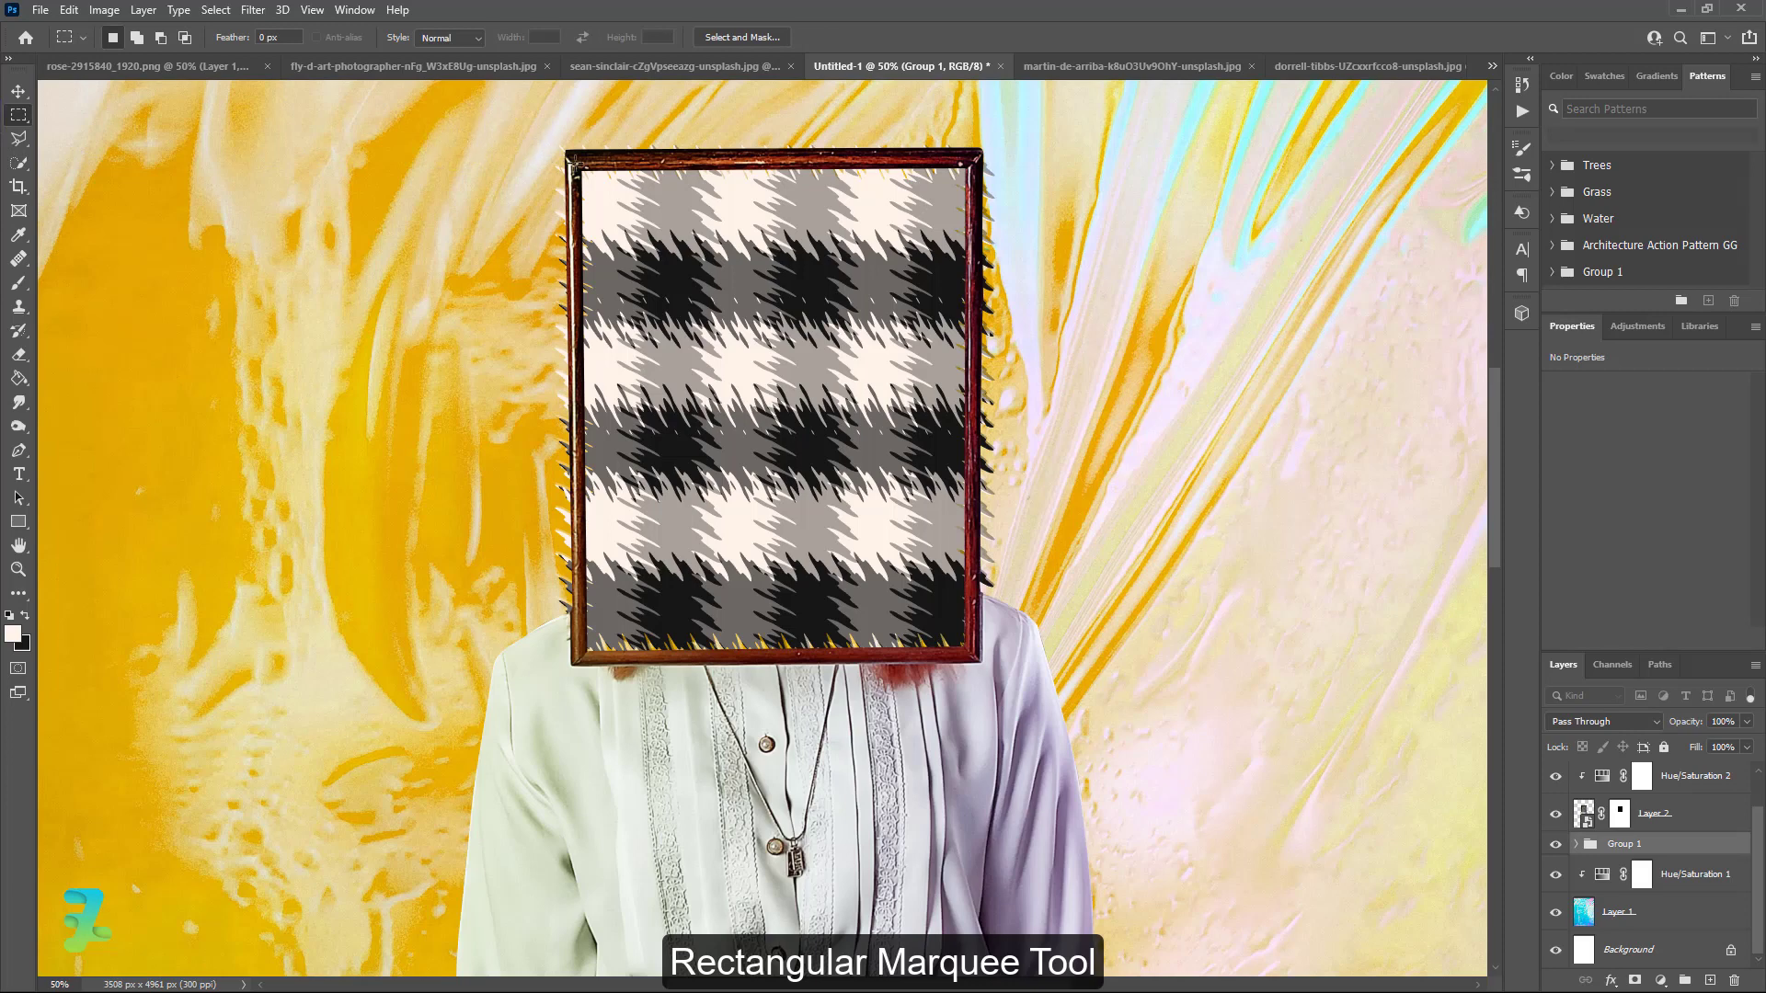
{"action": "key", "text": "ctrl+d"}
{"action": "left_click_drag", "start_coordinate": [666, 285], "coordinate": [977, 655]}
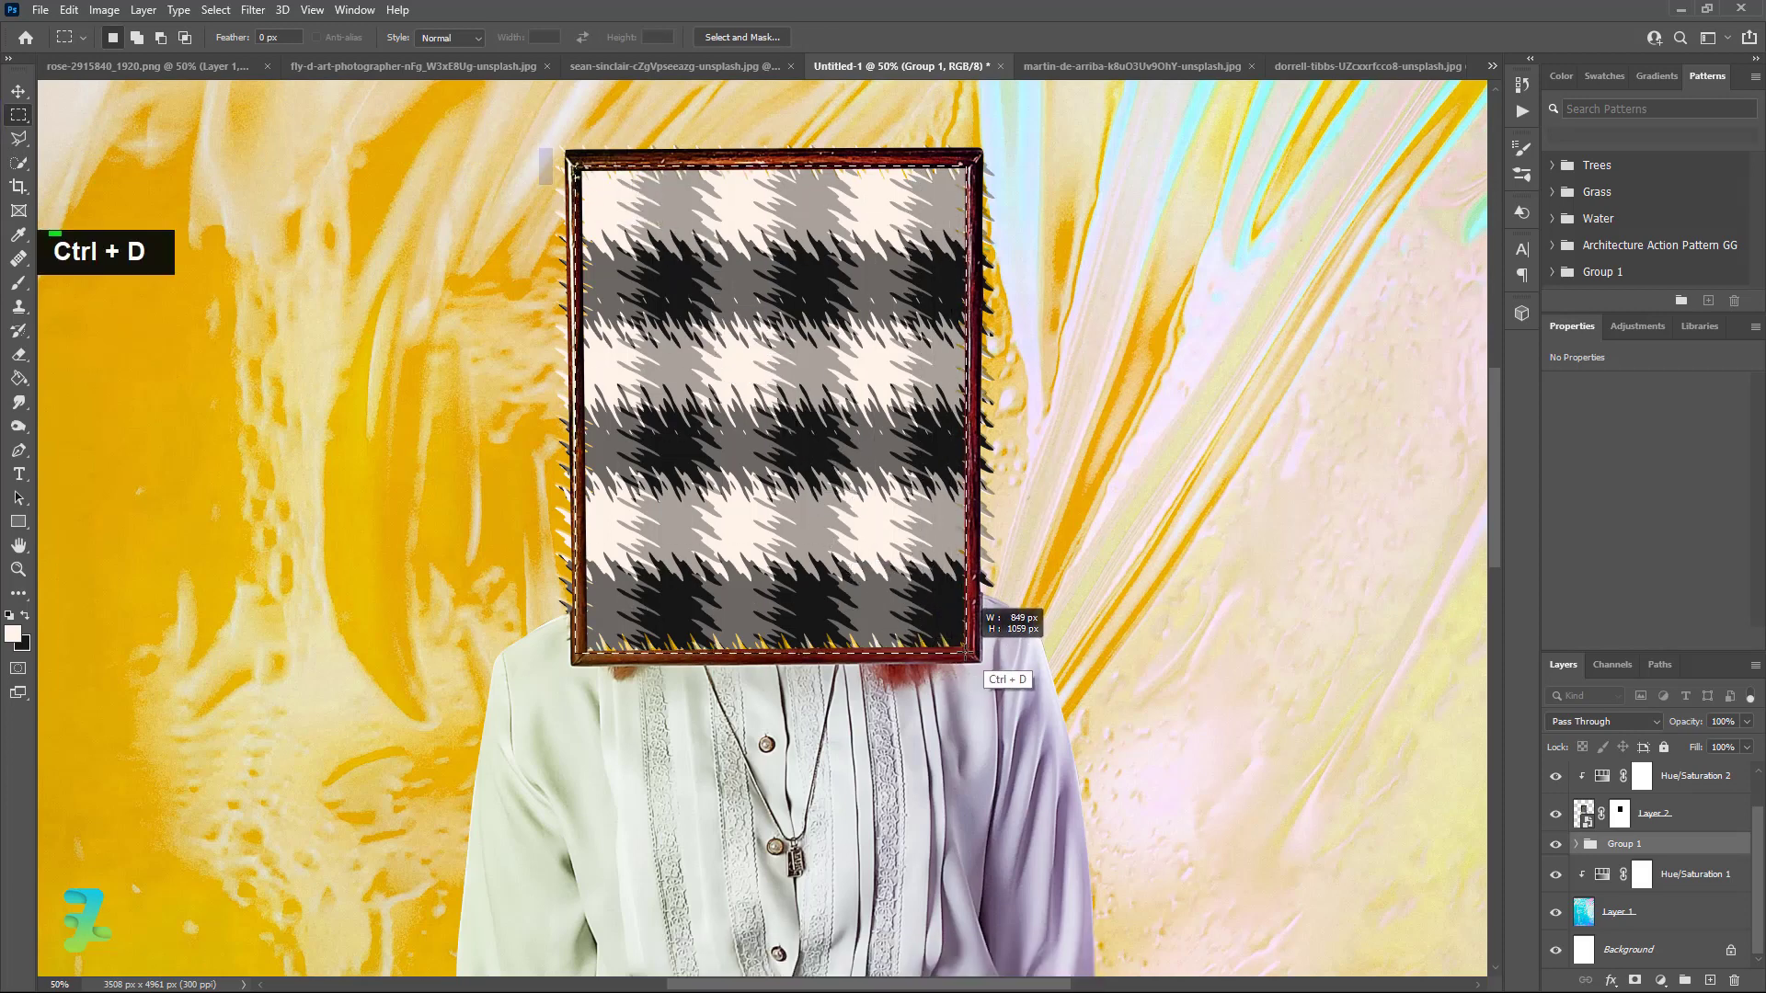
{"action": "left_click", "coordinate": [1634, 980]}
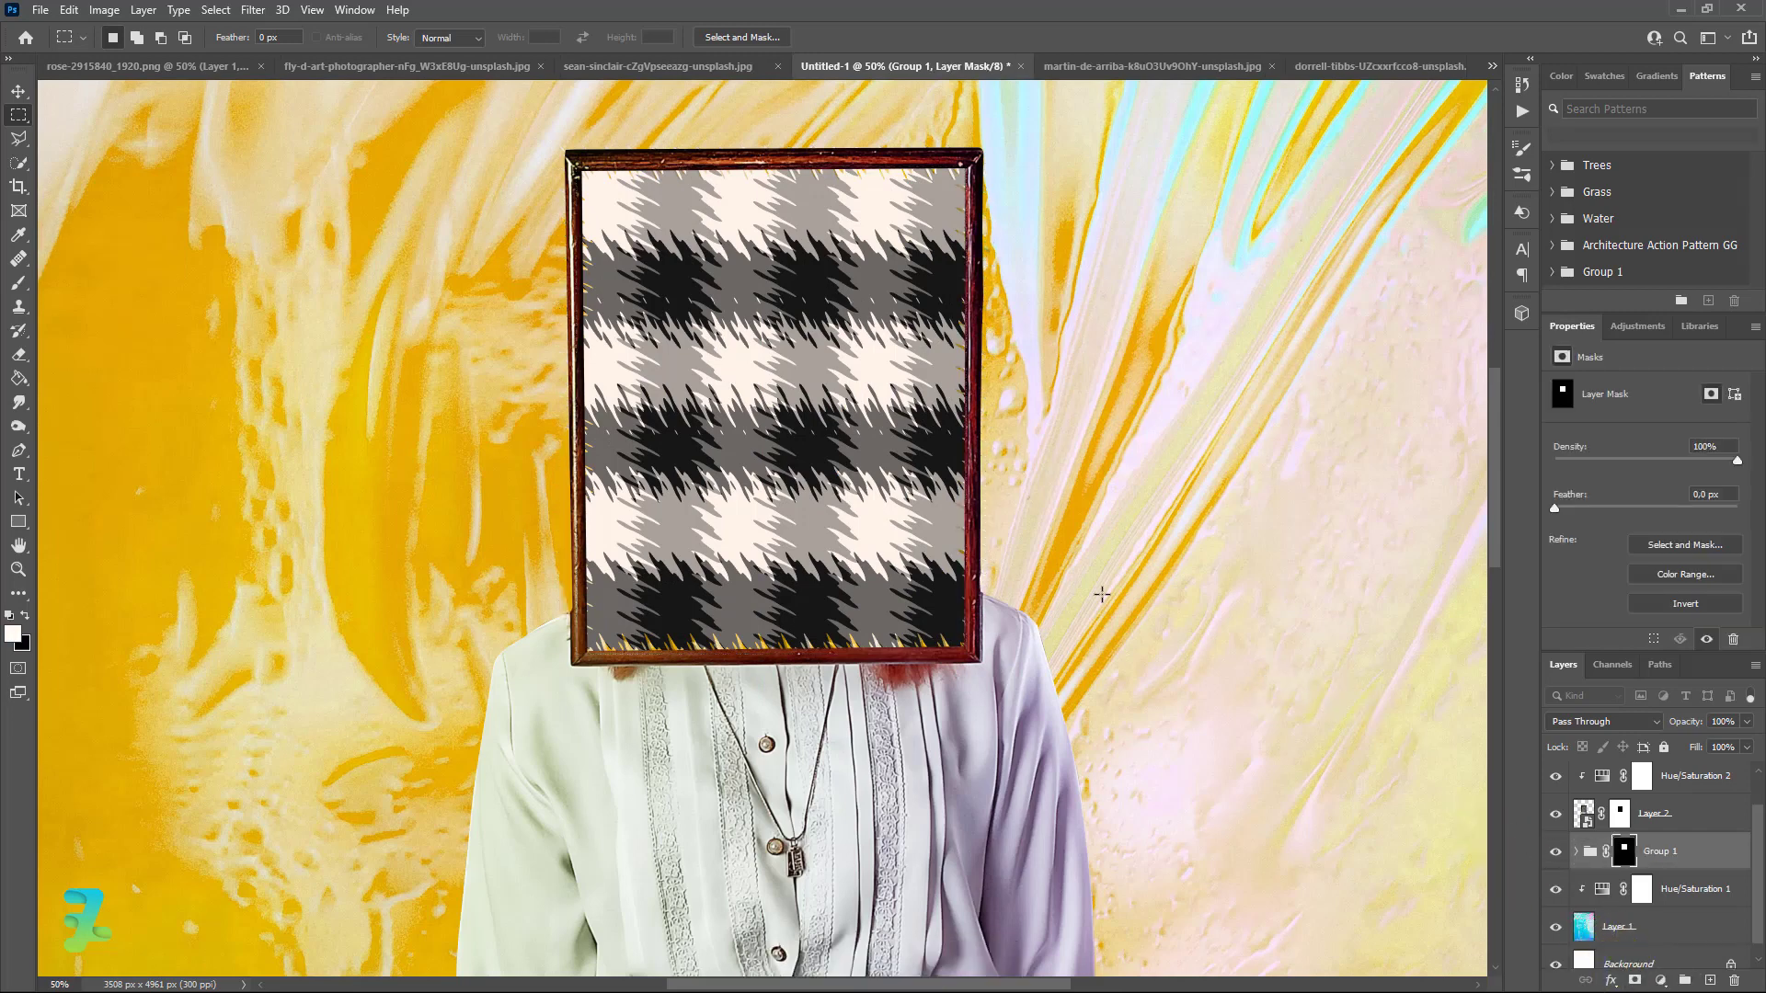
Move the rose-2915840_1920.png document to a new window and show the Untitled-1 composite beside it
{"action": "key", "text": "ctrl+minus"}
{"action": "key", "text": "ctrl+minus"}
{"action": "key", "text": "ctrl+minus"}
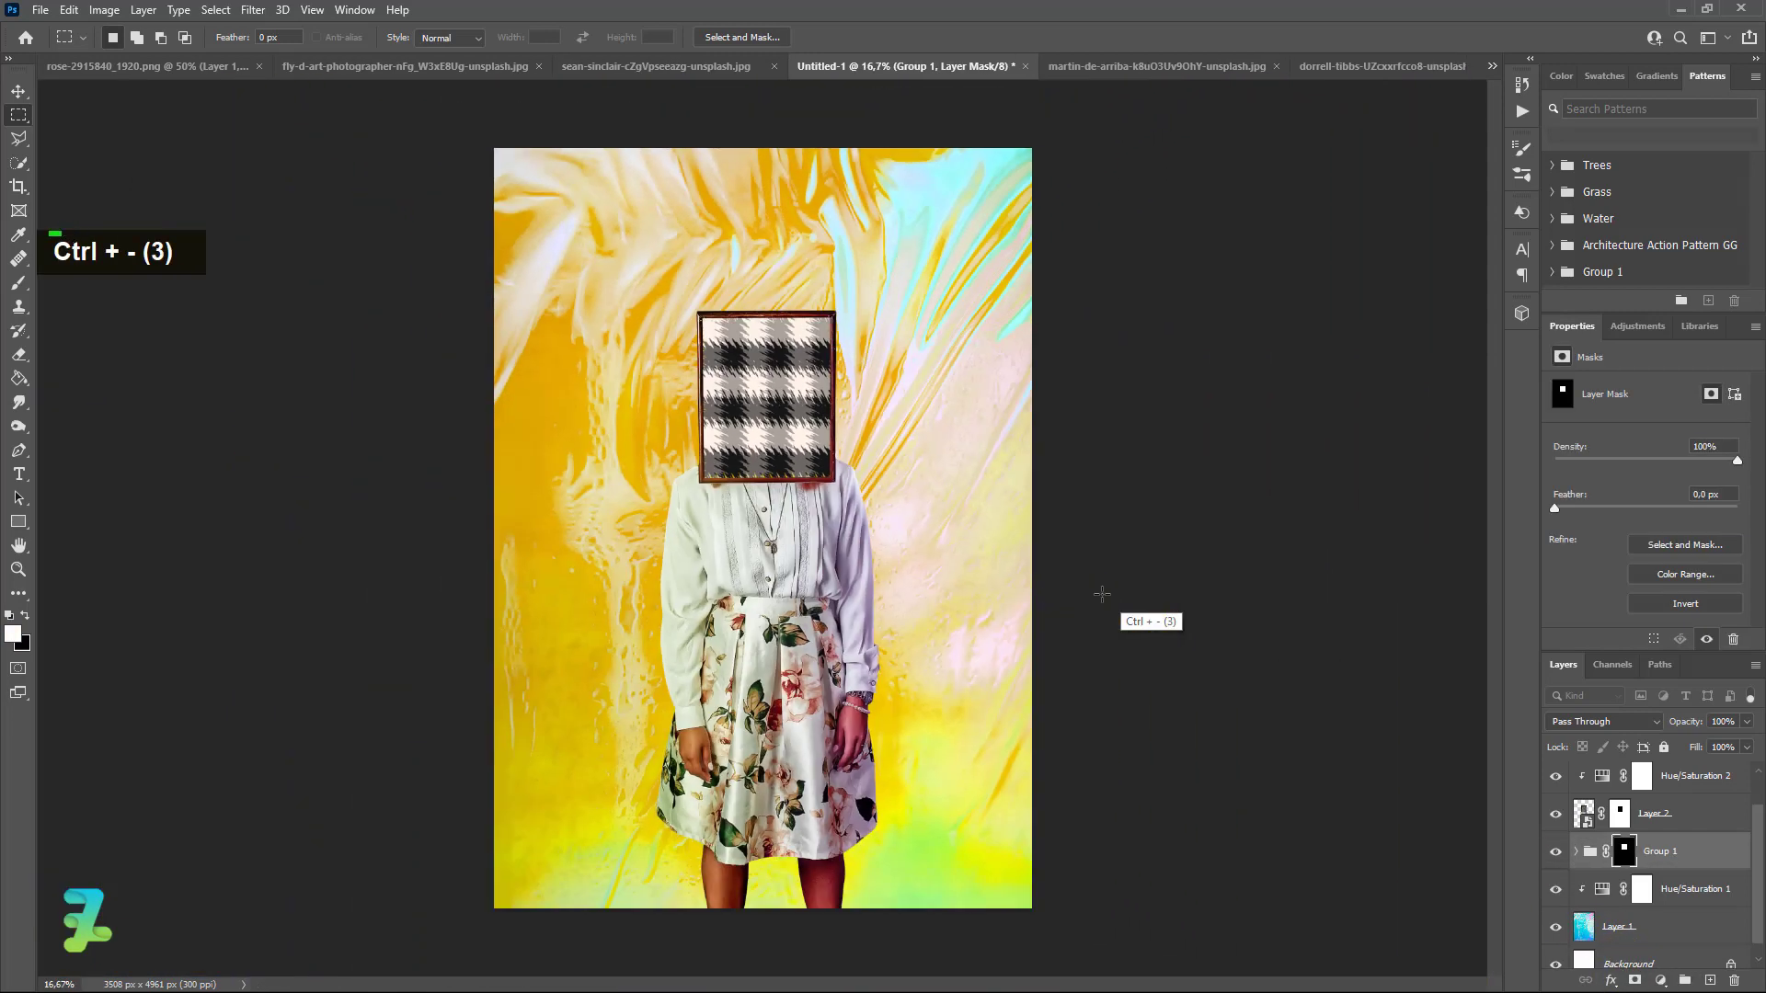
{"action": "left_click", "coordinate": [593, 64]}
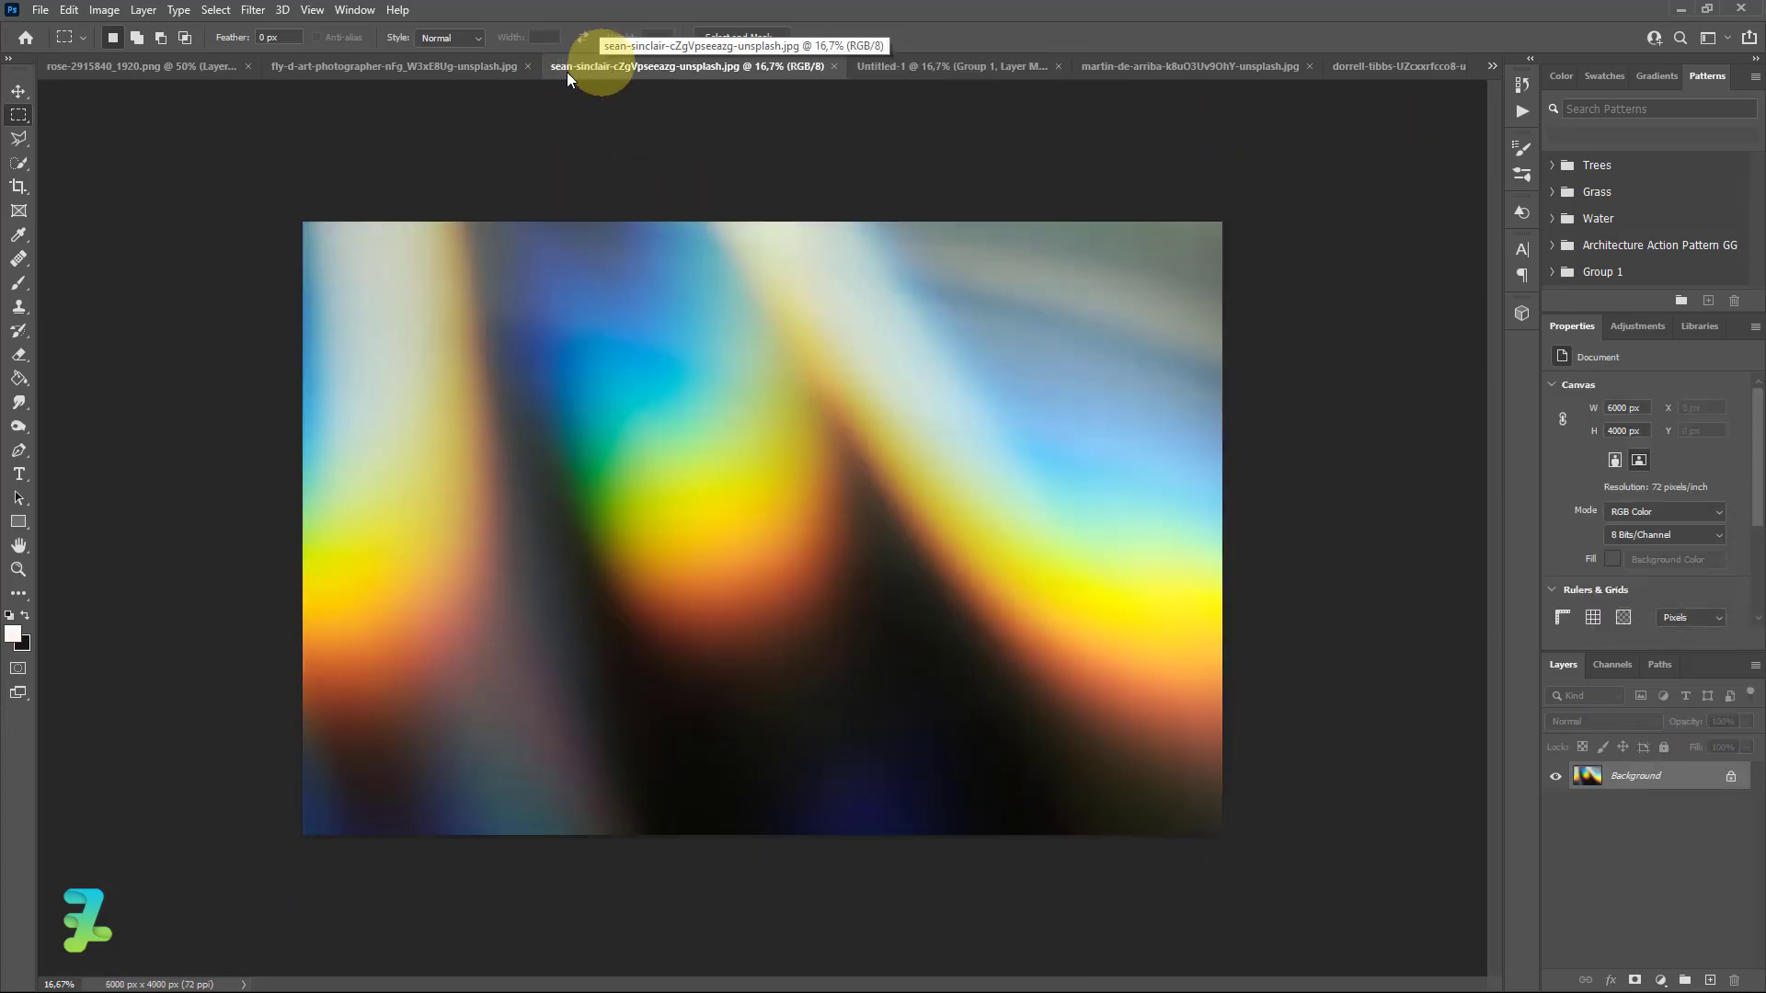
{"action": "left_click", "coordinate": [180, 71]}
{"action": "right_click", "coordinate": [180, 74]}
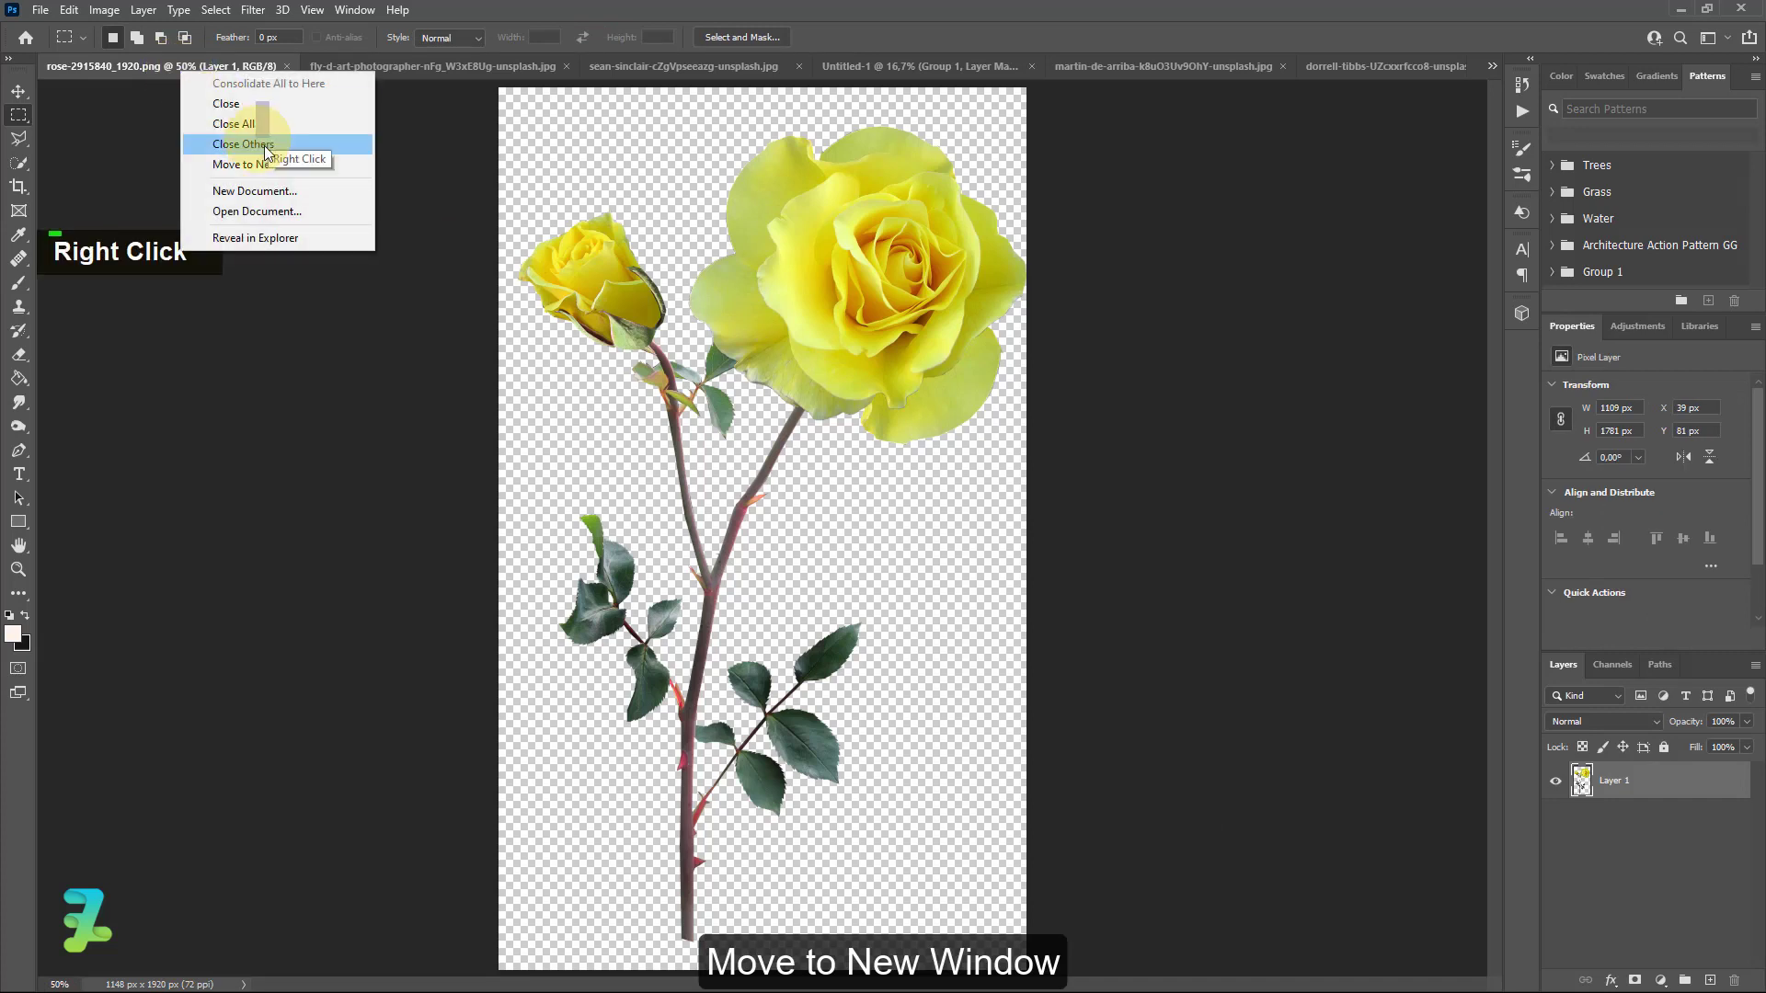
{"action": "left_click", "coordinate": [266, 147]}
{"action": "left_click", "coordinate": [677, 64]}
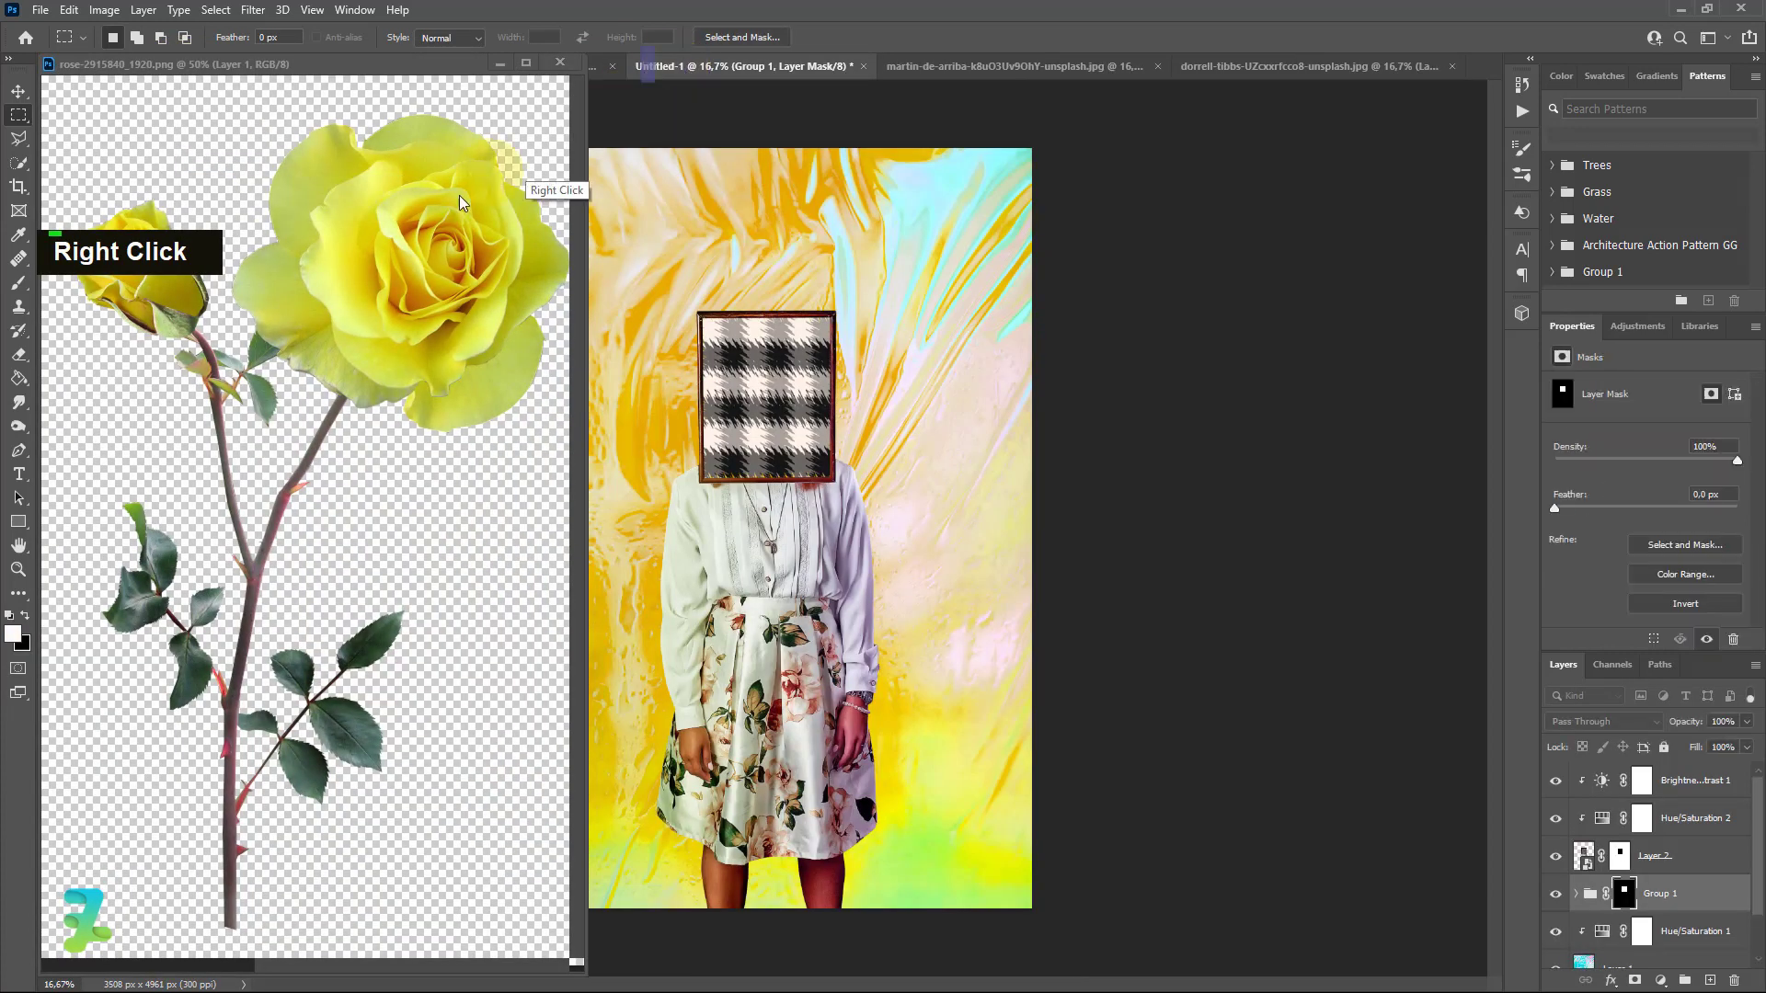
Copy the rose layer into the composite over the frame, just above the stripes group, and dock the rose document again
{"action": "left_click", "coordinate": [370, 235]}
{"action": "left_click_drag", "start_coordinate": [1566, 760], "coordinate": [732, 382]}
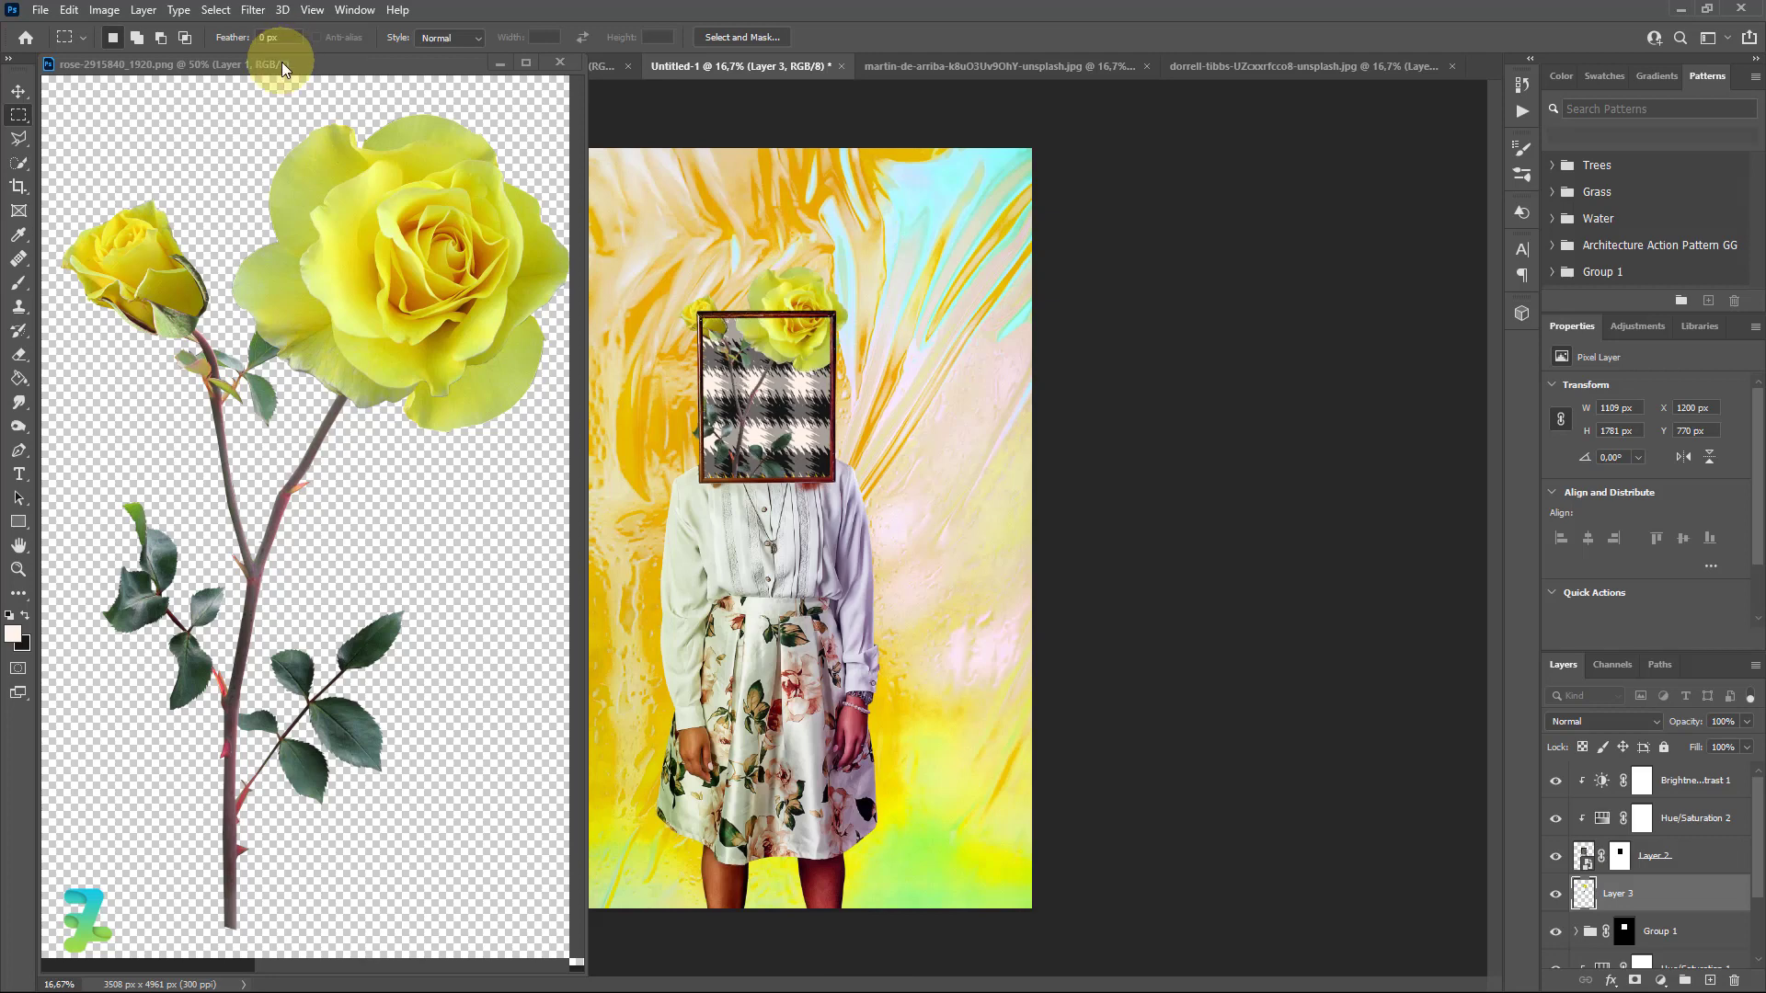
{"action": "left_click_drag", "start_coordinate": [281, 63], "coordinate": [913, 109]}
{"action": "left_click_drag", "start_coordinate": [952, 75], "coordinate": [948, 67]}
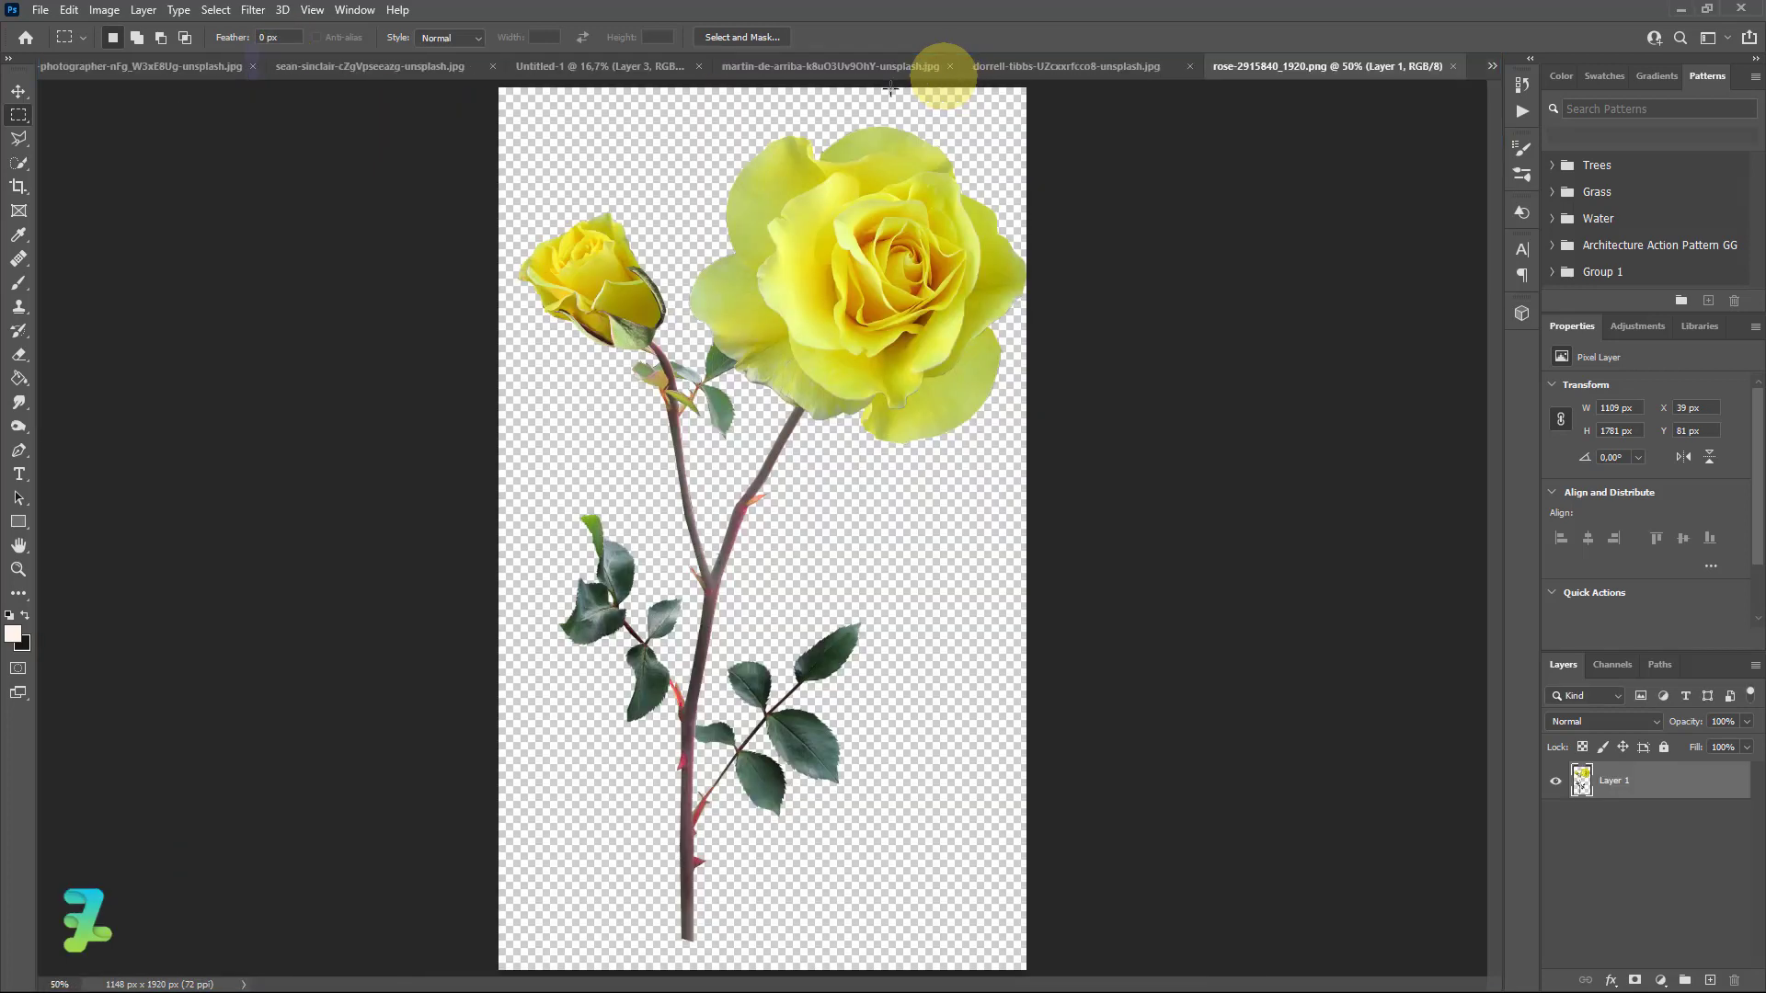
Return to the Untitled-1 composite and move the rose layer to the top of the layer stack
{"action": "left_click", "coordinate": [532, 63]}
{"action": "left_click_drag", "start_coordinate": [1572, 899], "coordinate": [1603, 777]}
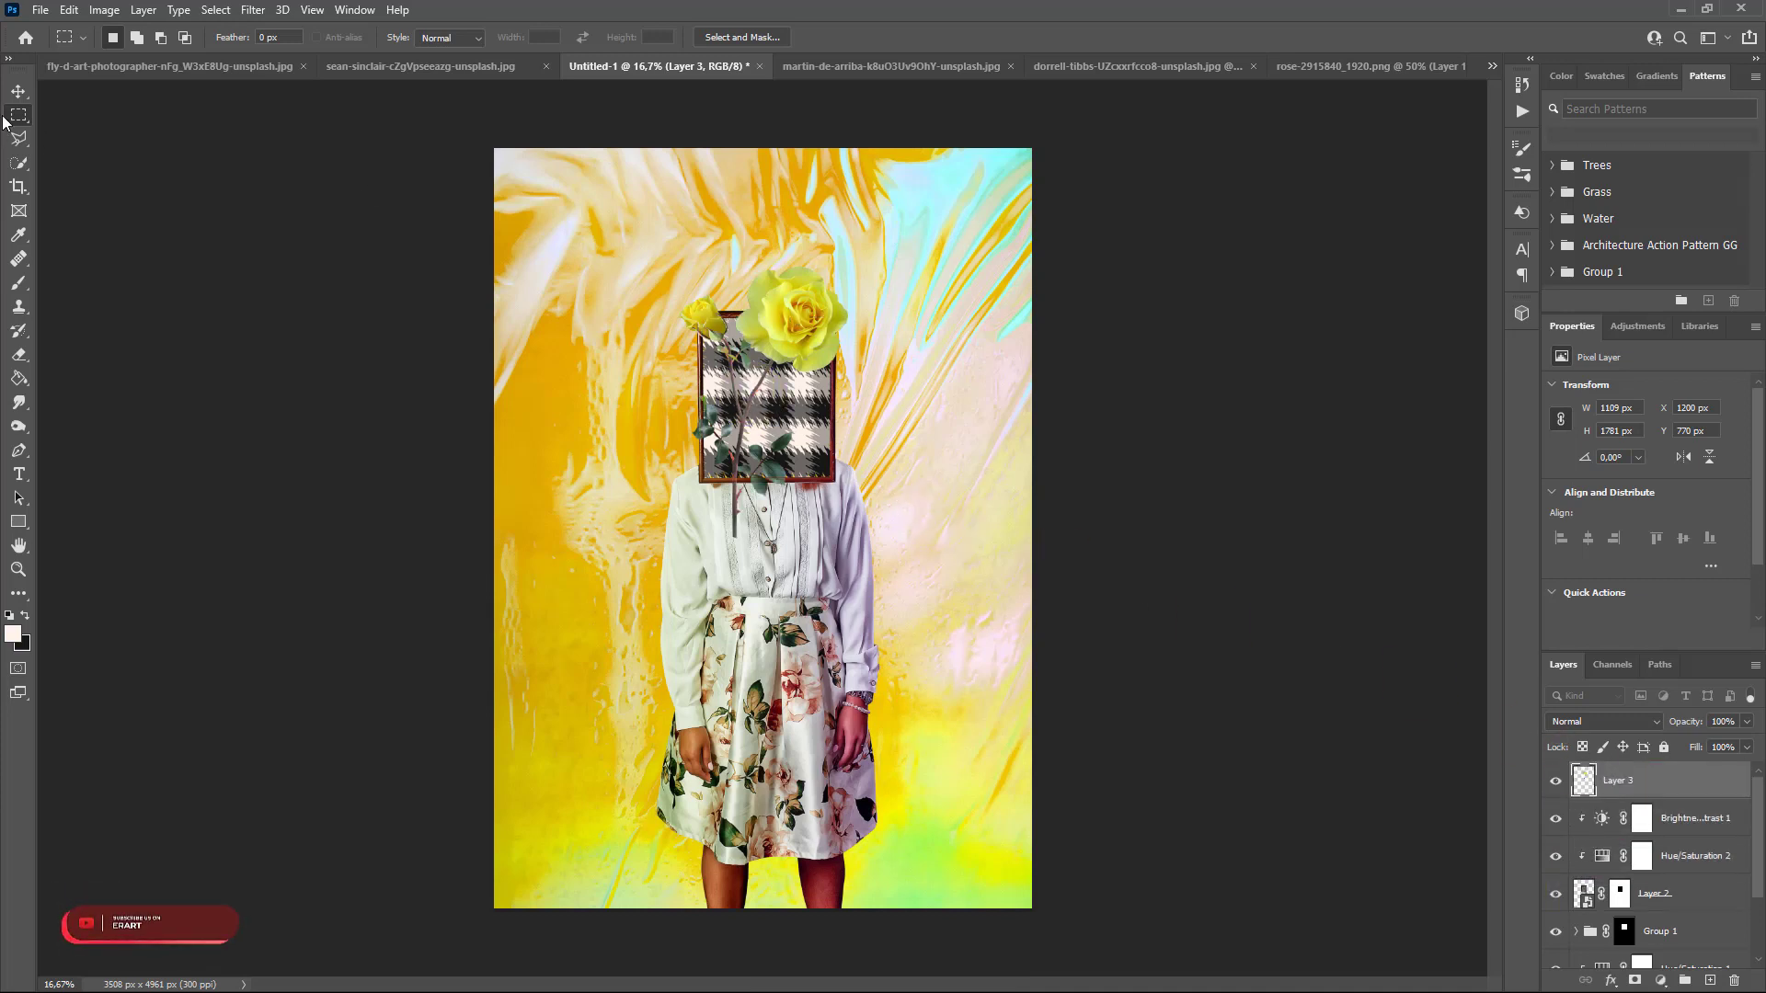
{"action": "left_click", "coordinate": [18, 91]}
{"action": "key", "text": "ctrl+equal"}
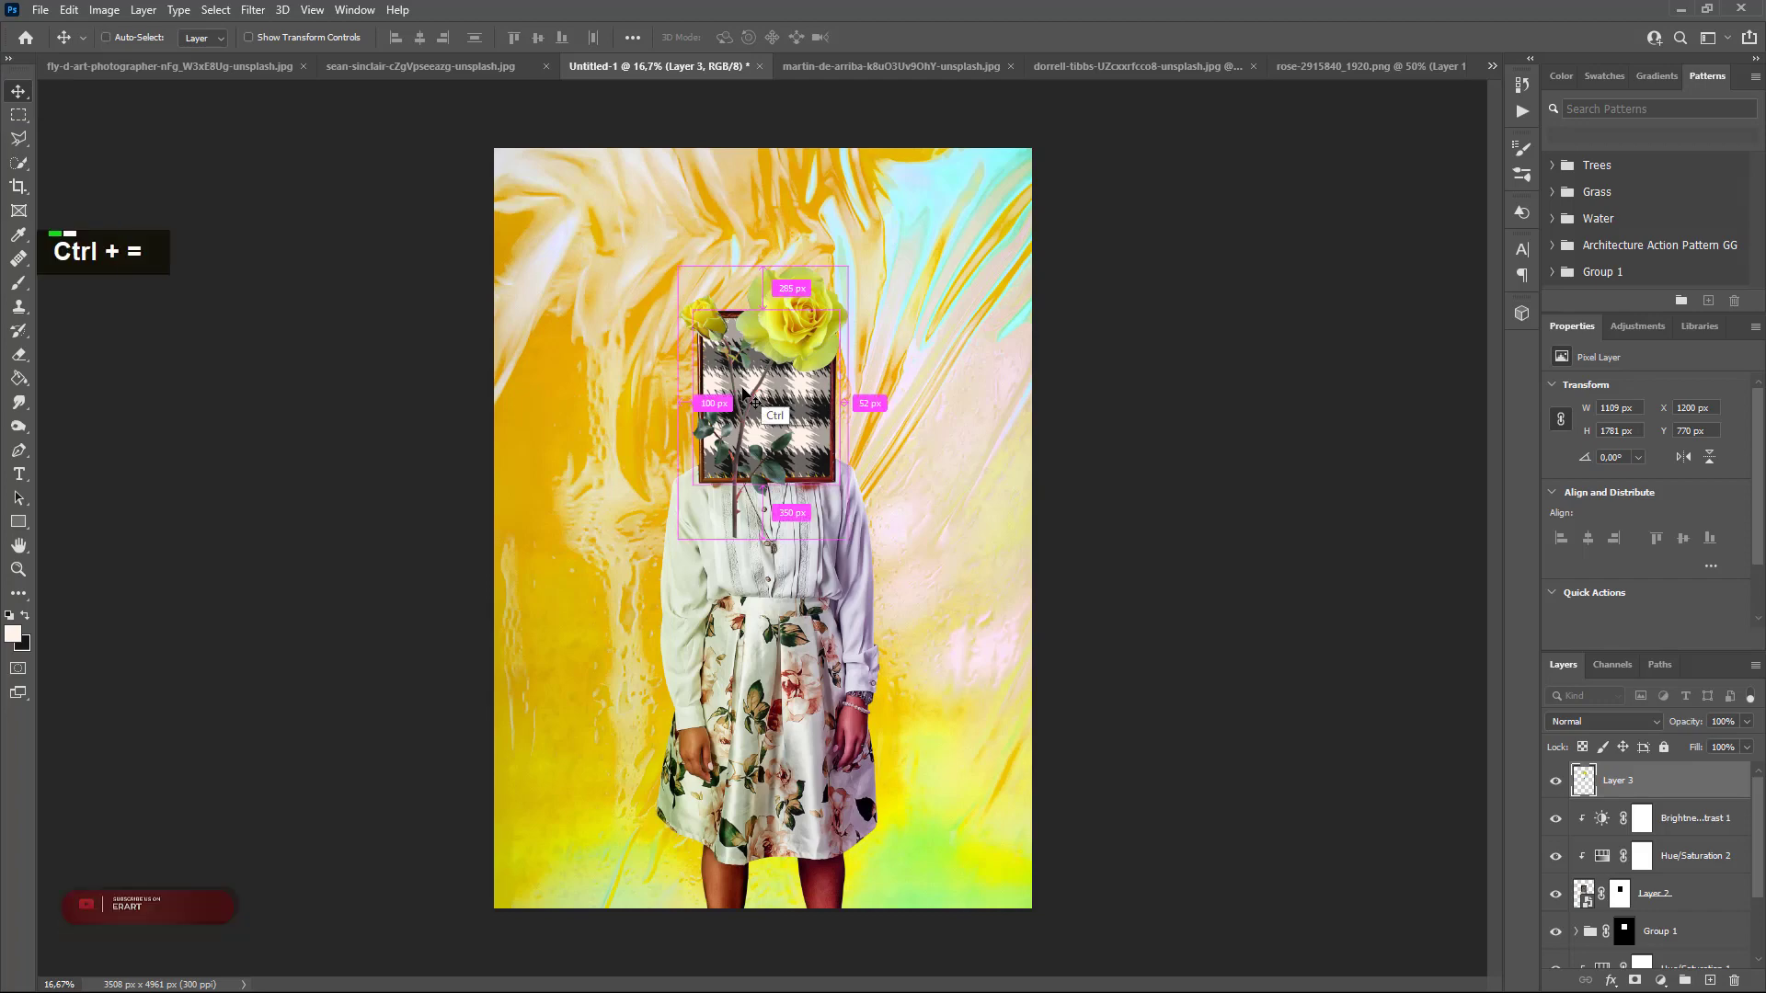
Move the rose layer up so its blooms rise above the frame, and mask out the stem below the frame's lower edge
{"action": "scroll", "coordinate": [743, 391], "scroll_direction": "up", "scroll_amount": 8}
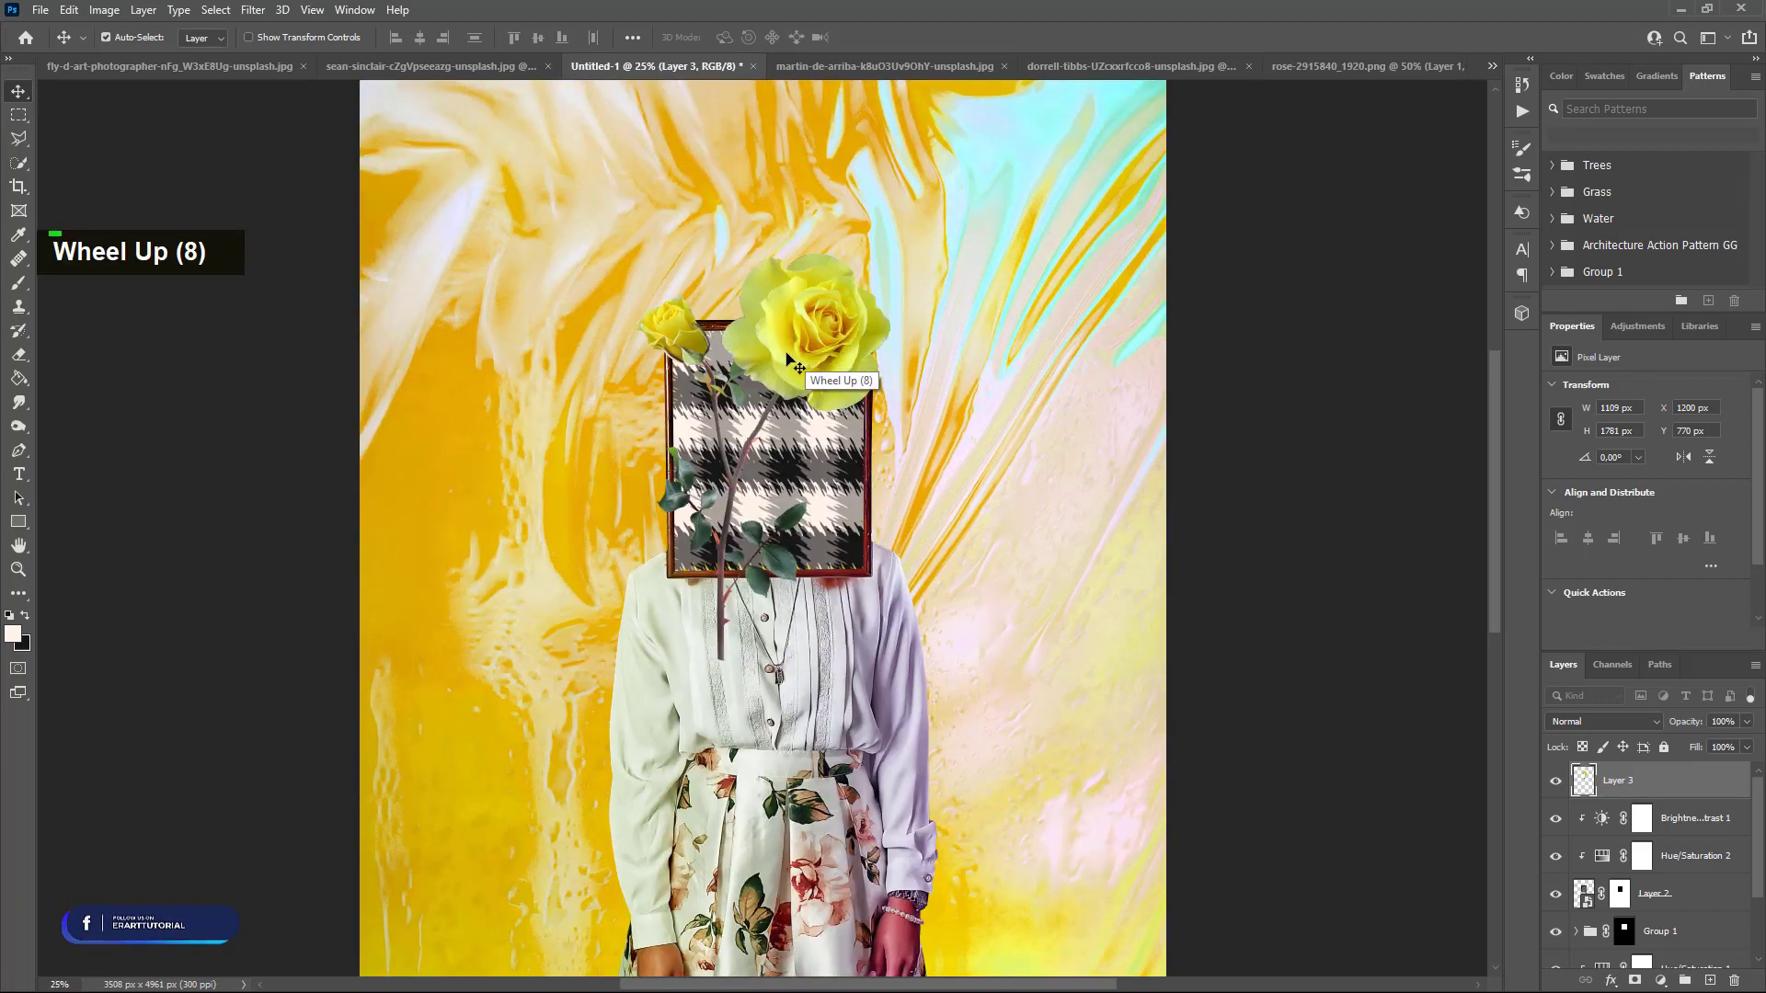
{"action": "left_click_drag", "start_coordinate": [788, 361], "coordinate": [826, 303]}
{"action": "left_click", "coordinate": [19, 114]}
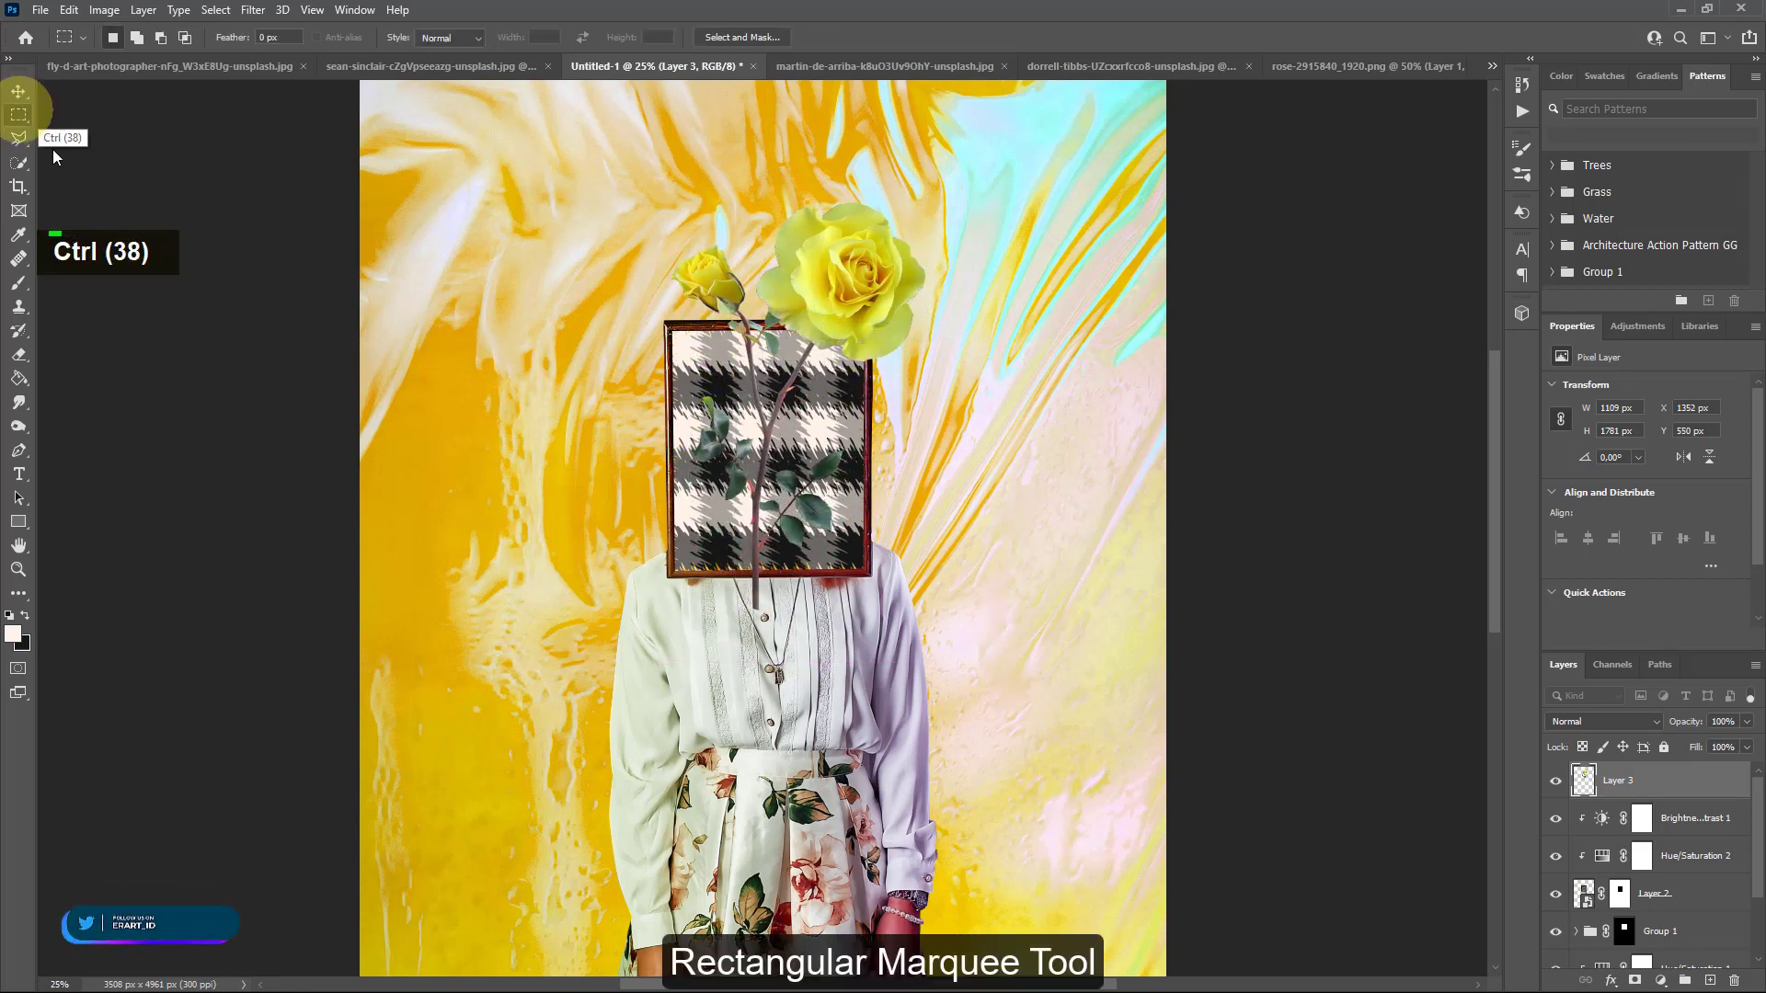
{"action": "left_click_drag", "start_coordinate": [966, 741], "coordinate": [562, 571]}
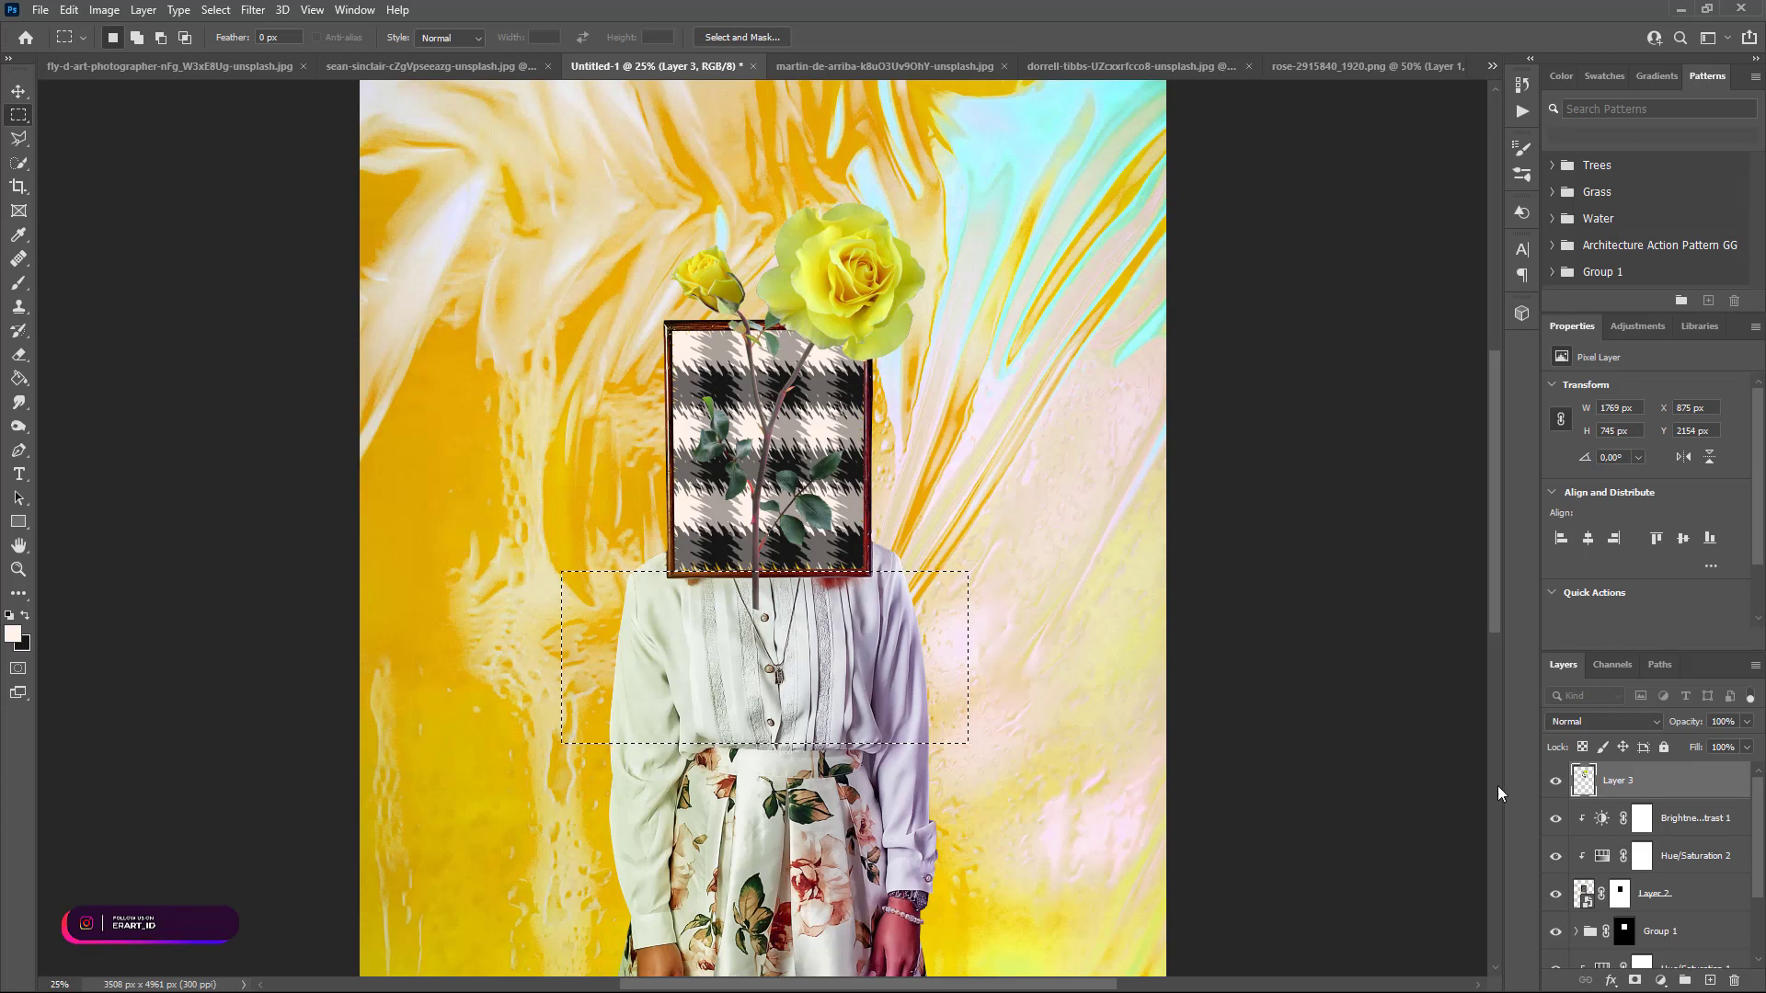
{"action": "left_click", "coordinate": [1637, 982]}
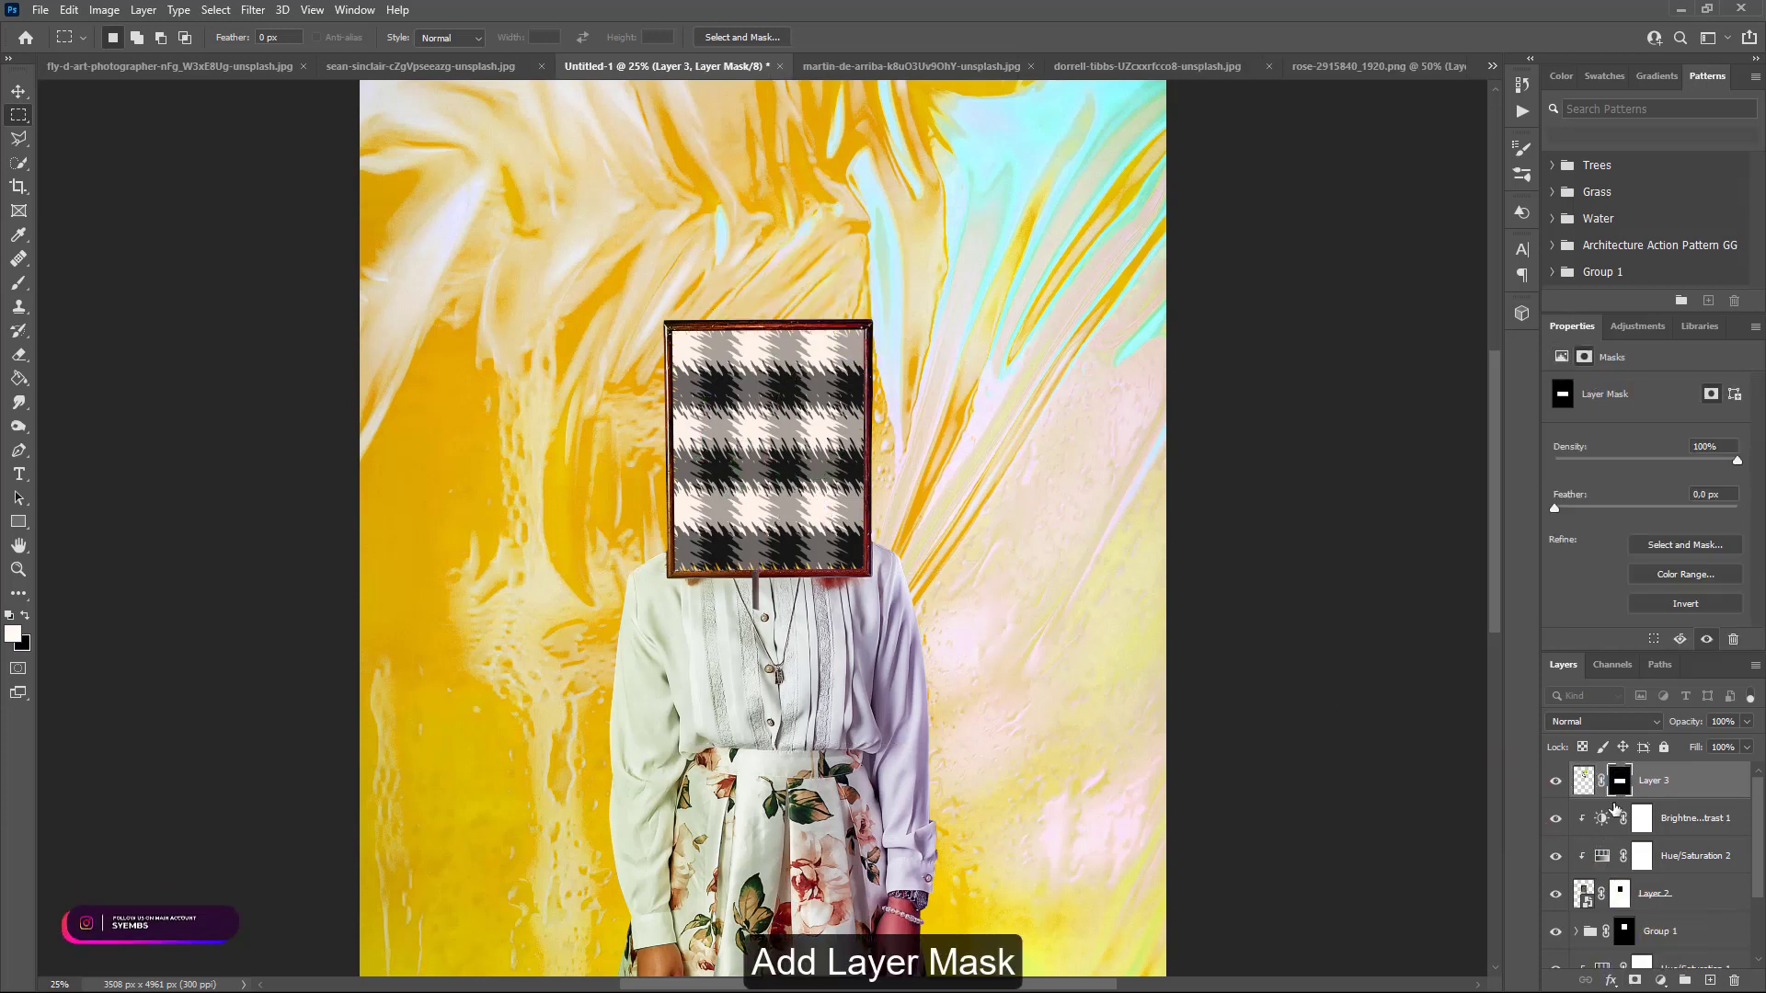
{"action": "key", "text": "ctrl+i"}
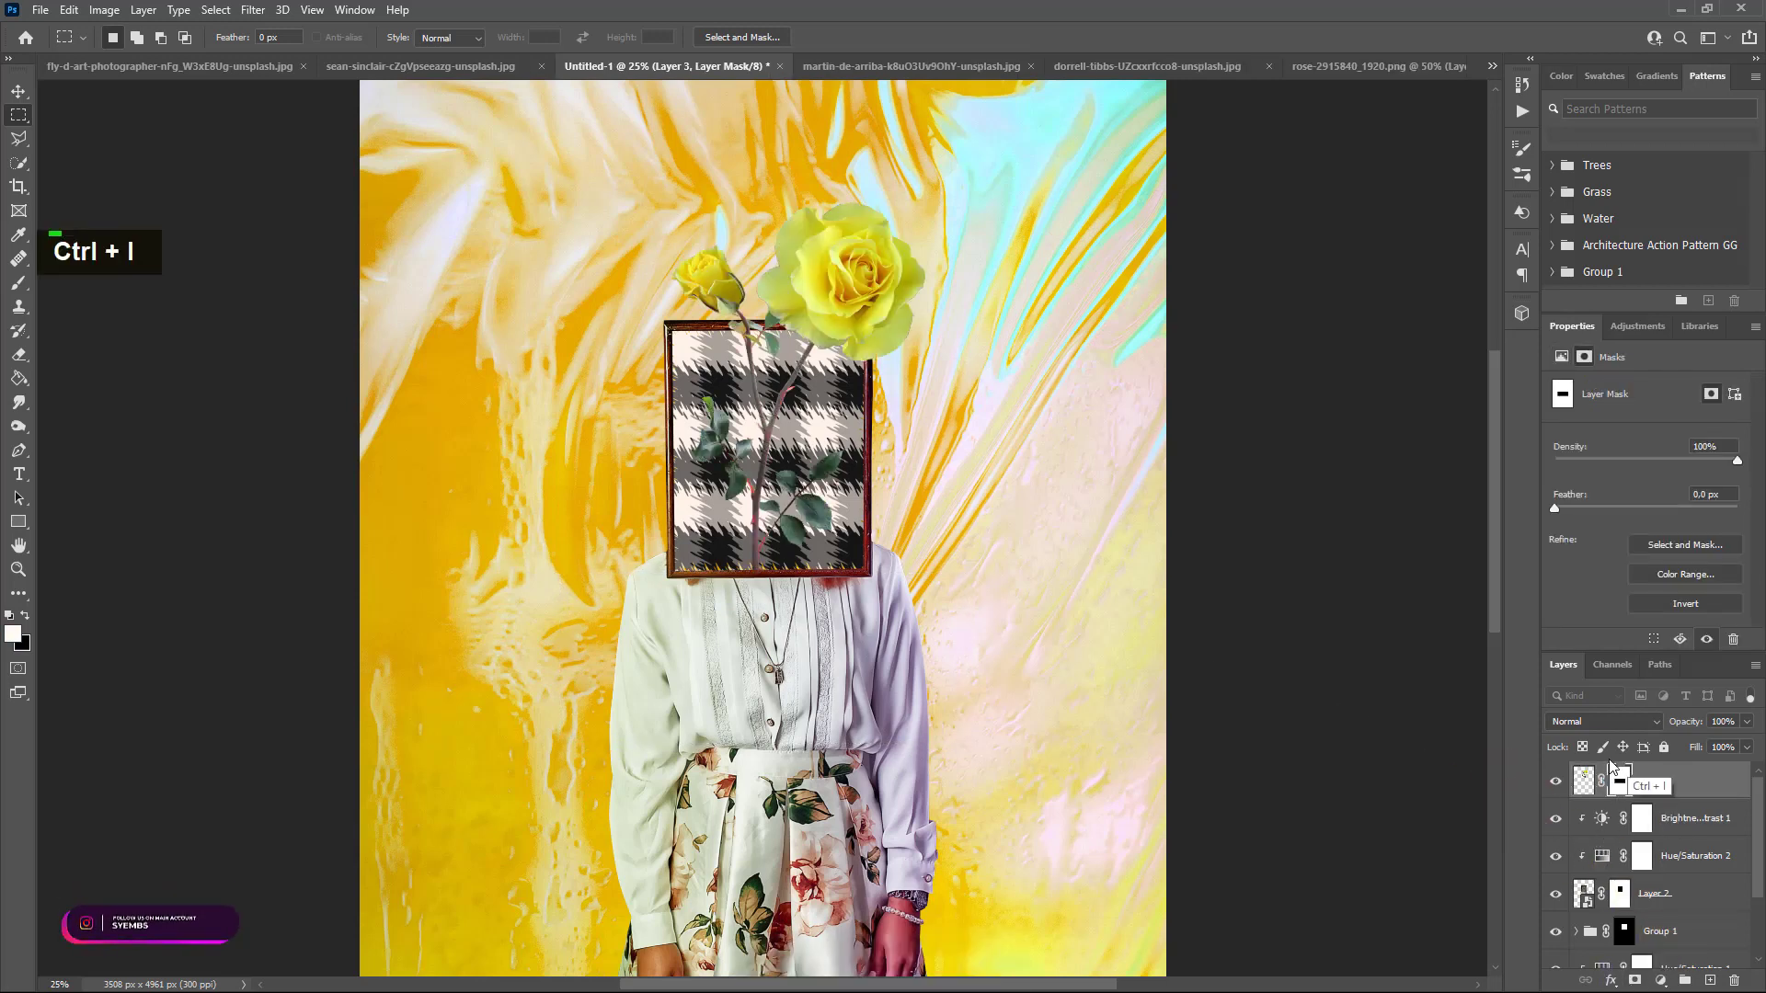
Add a Brightness/Contrast adjustment clipped to the rose layer, with Brightness 16 and Contrast 99
{"action": "left_click", "coordinate": [1661, 979]}
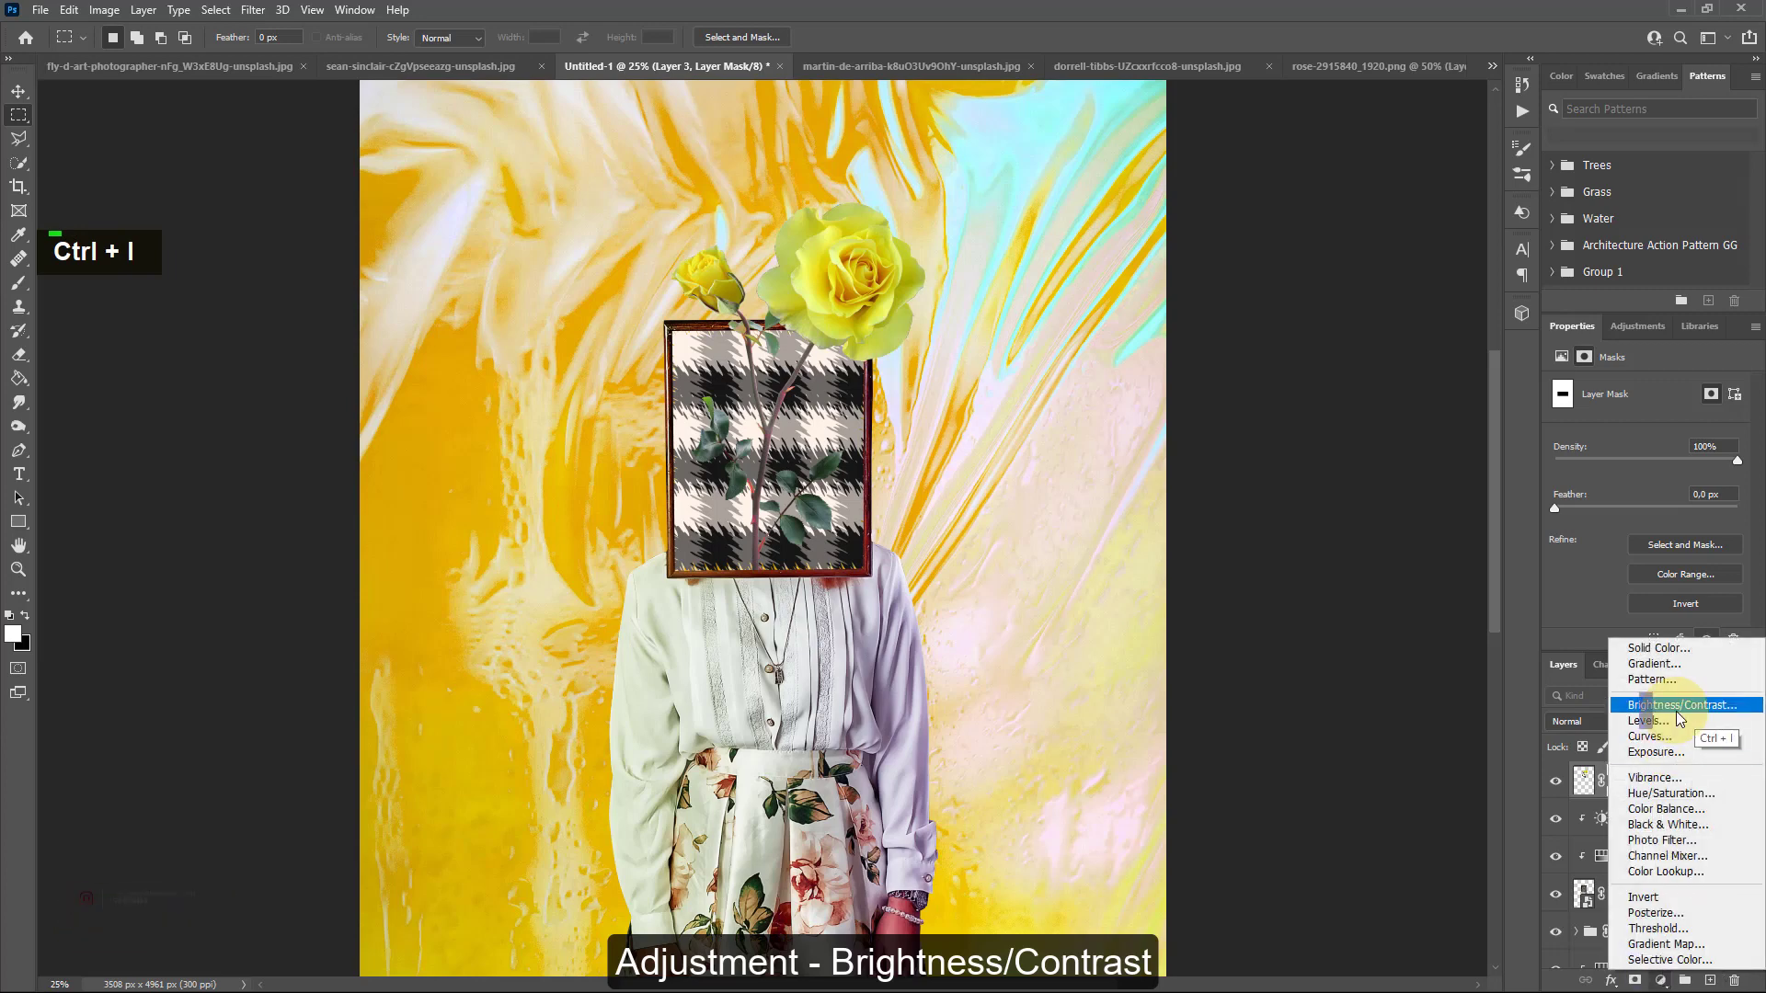
{"action": "left_click", "coordinate": [1676, 710]}
{"action": "left_click", "coordinate": [1624, 639]}
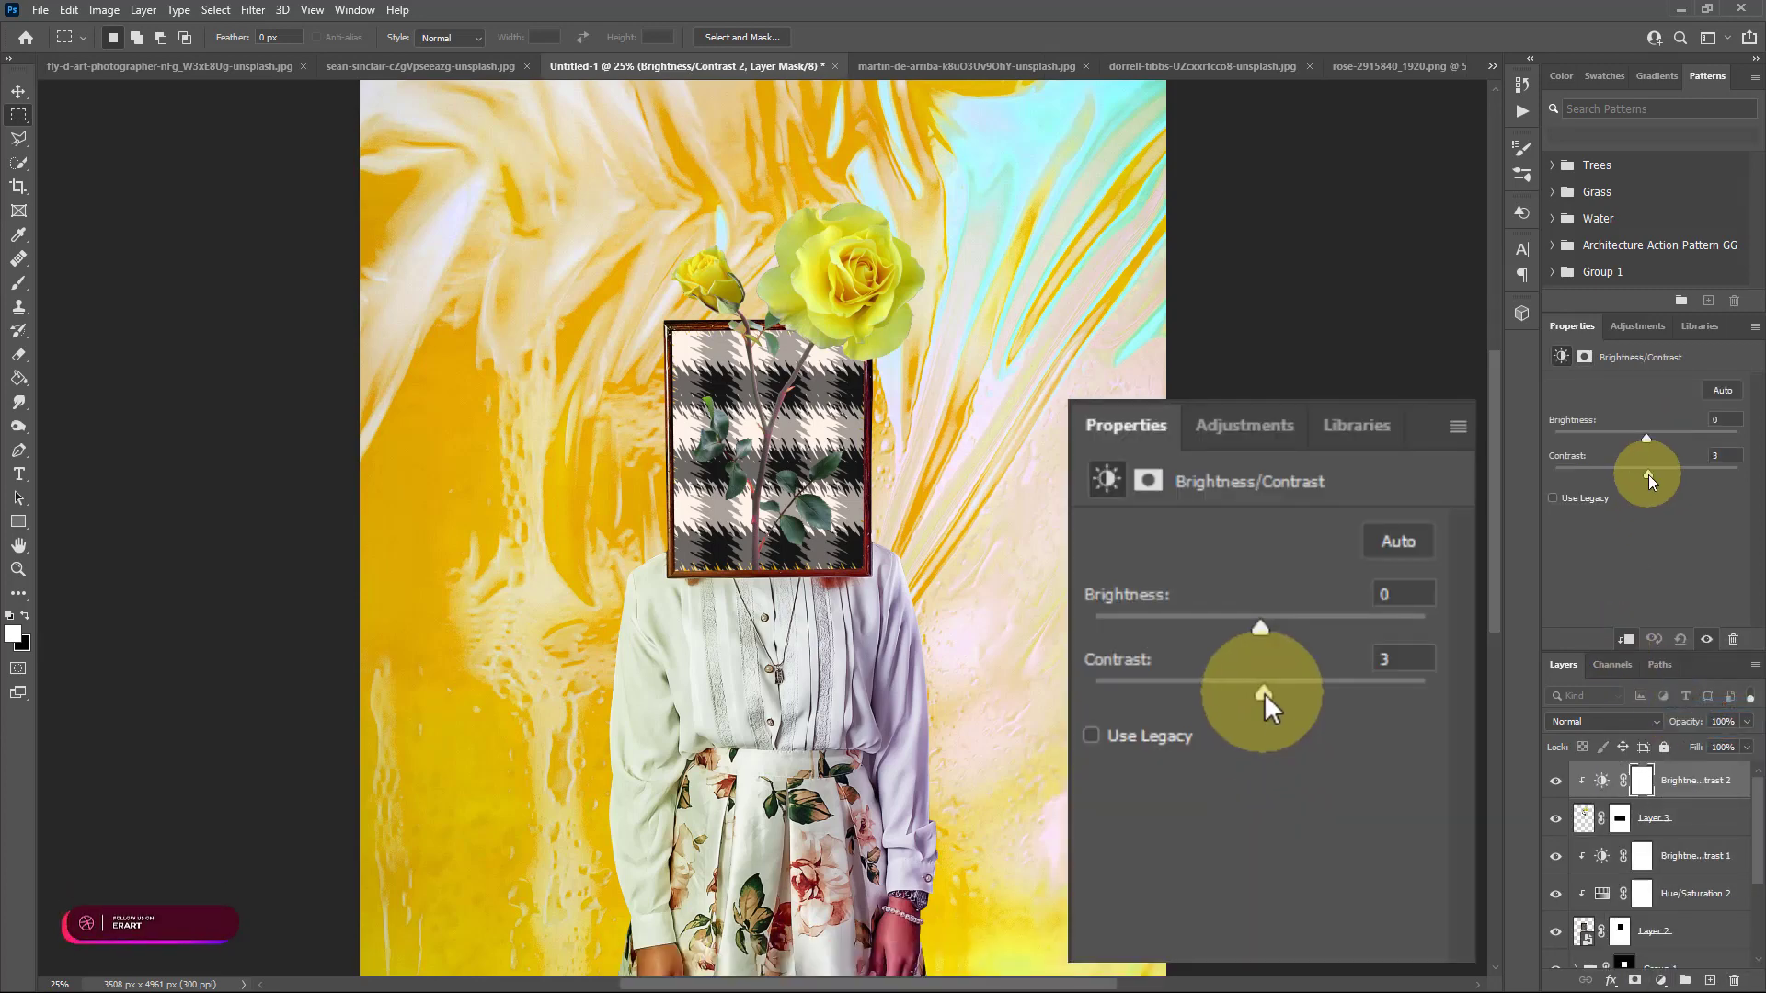
{"action": "left_click_drag", "start_coordinate": [1648, 475], "coordinate": [1737, 493]}
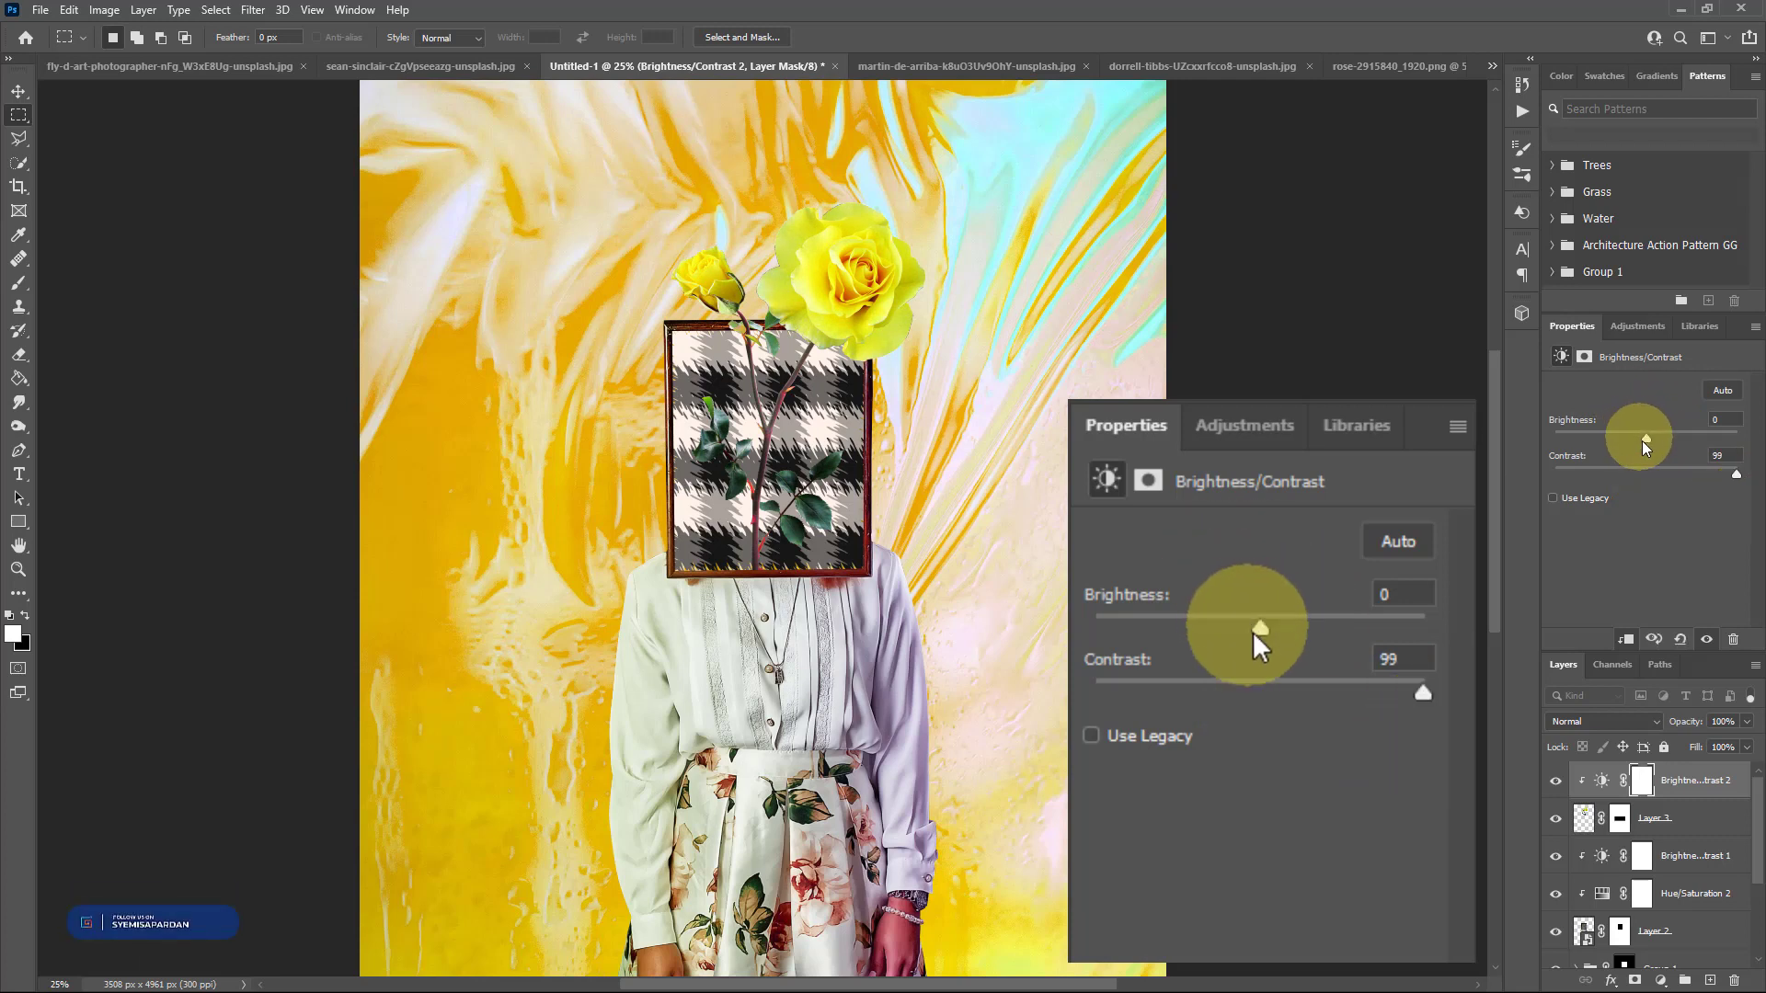
{"action": "mouse_move", "coordinate": [1642, 440]}
{"action": "left_mouse_down"}
{"action": "mouse_move", "coordinate": [1617, 443]}
{"action": "mouse_move", "coordinate": [1648, 439]}
{"action": "left_mouse_up"}
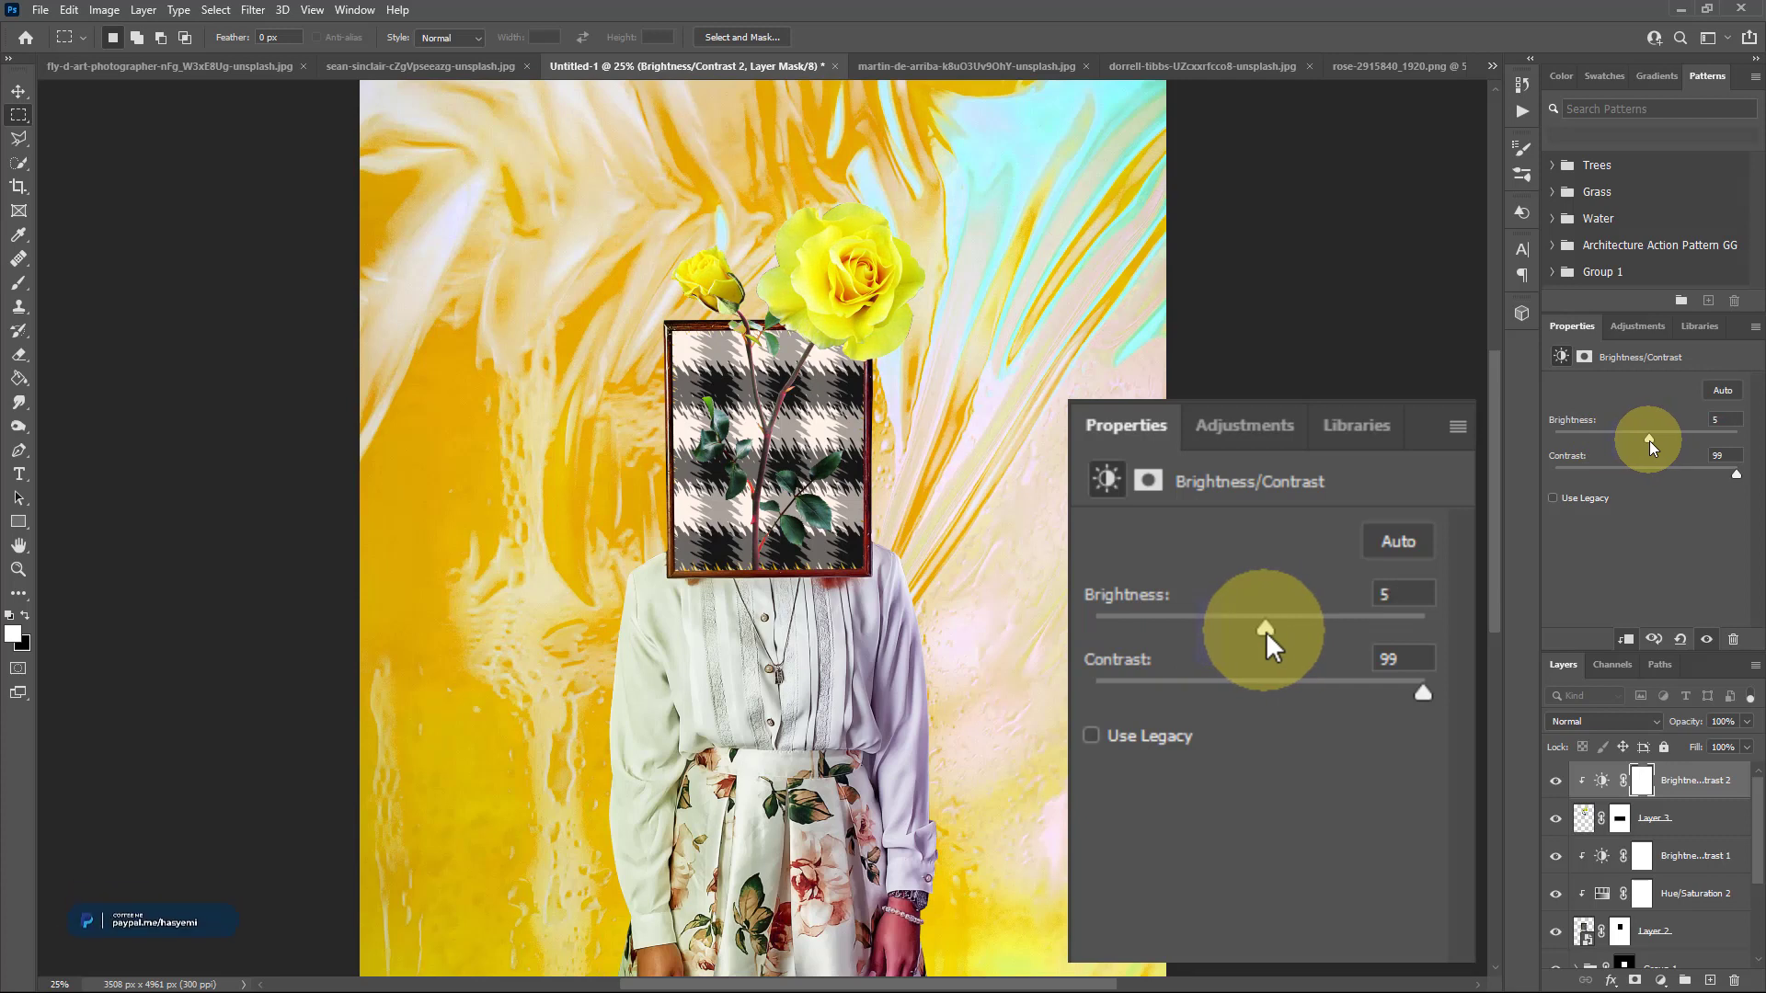
{"action": "left_click_drag", "start_coordinate": [1647, 440], "coordinate": [1656, 440]}
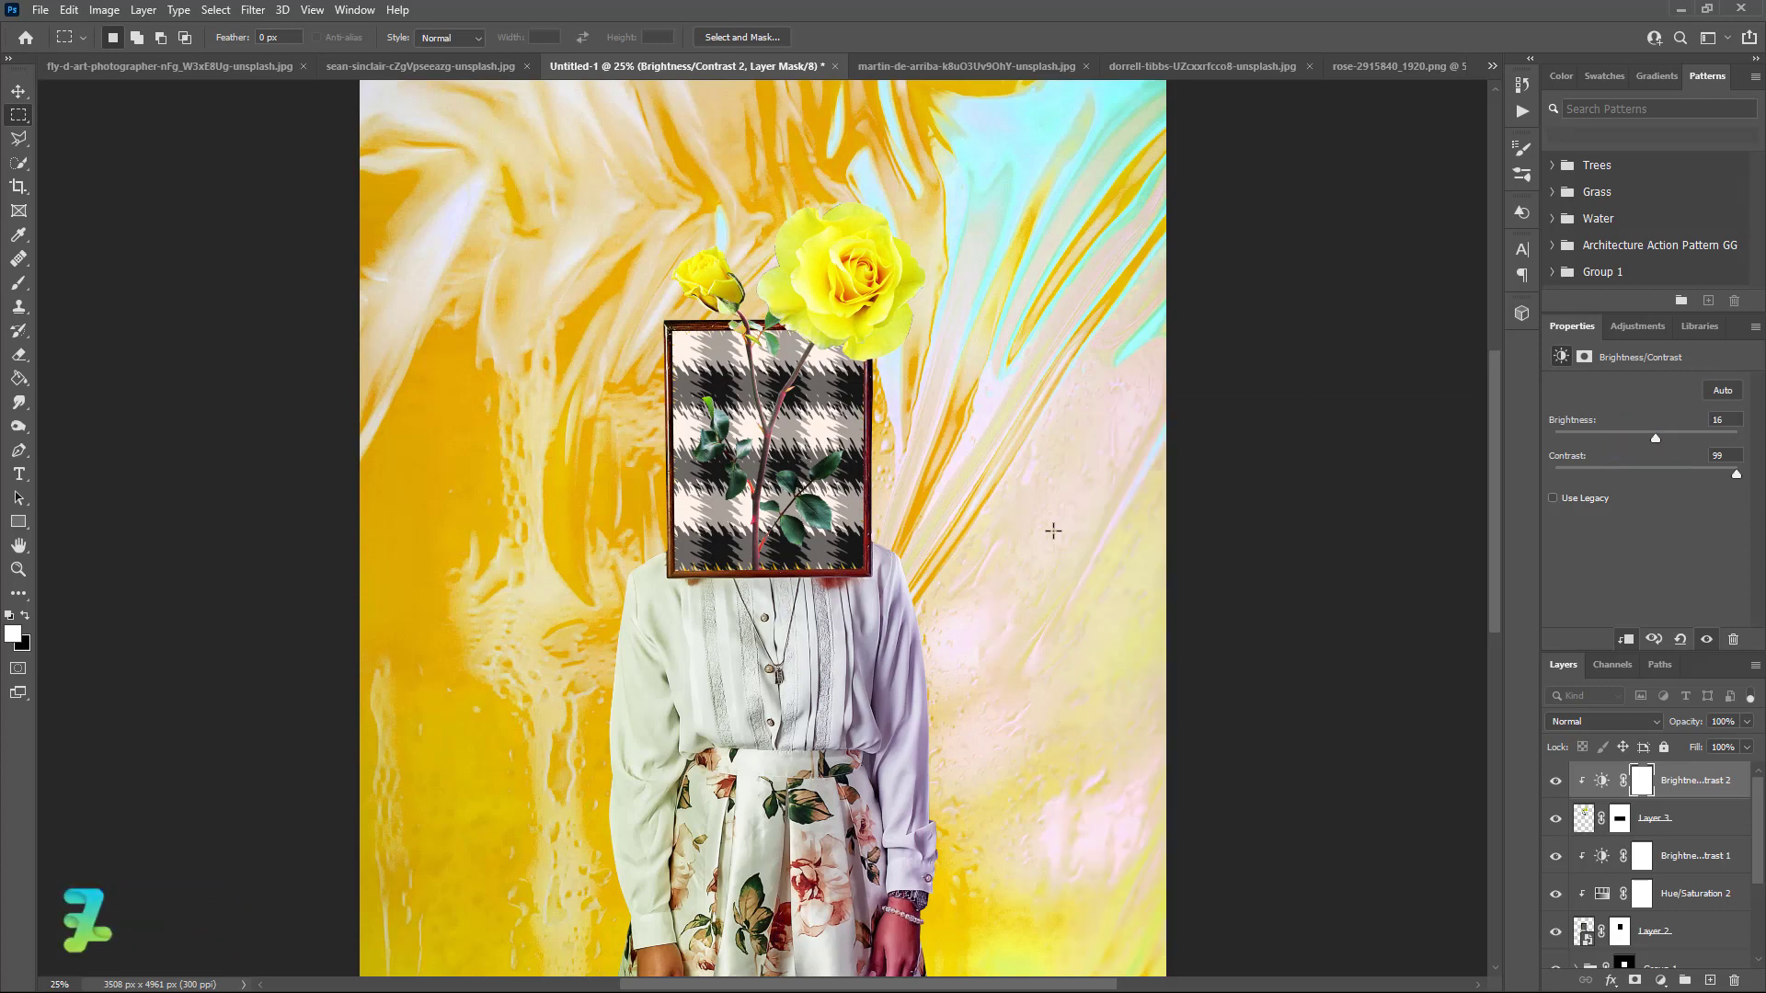
Float the blurred rainbow-light photo in its own window, positioned so the Untitled-1 composite stays visible above it
{"action": "key", "text": "ctrl+minus"}
{"action": "key", "text": "ctrl+minus"}
{"action": "key", "text": "ctrl+equal"}
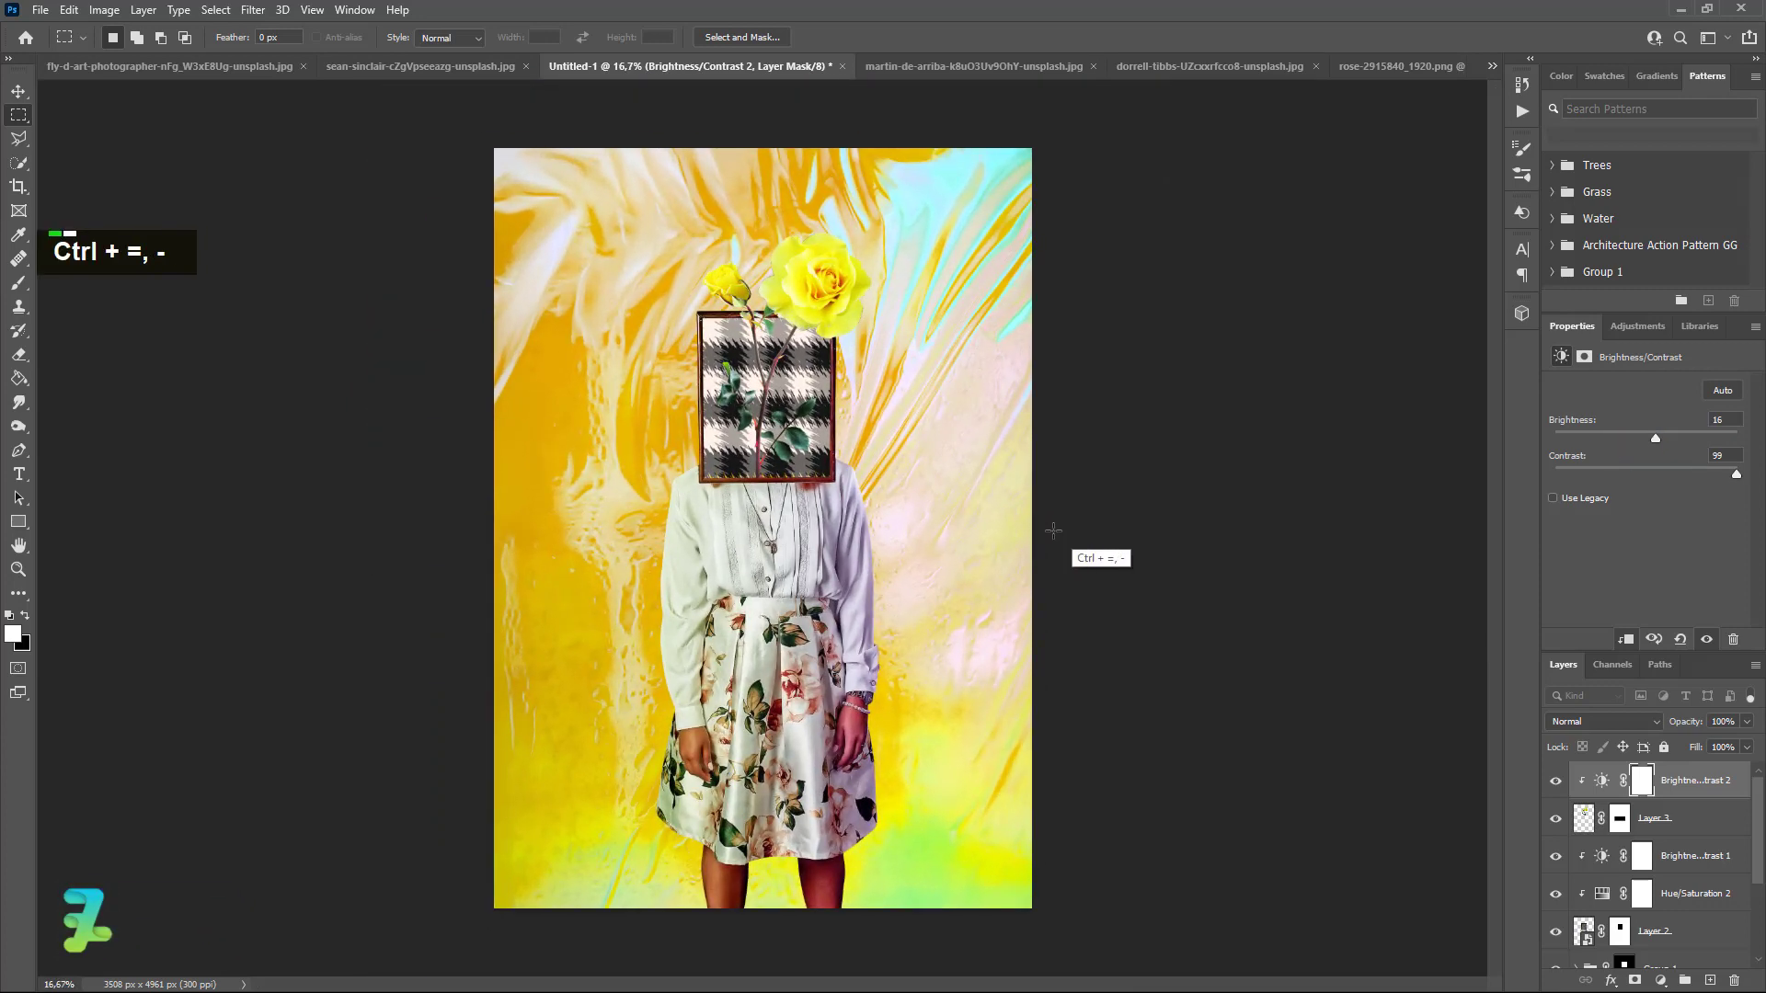
{"action": "left_click", "coordinate": [378, 70]}
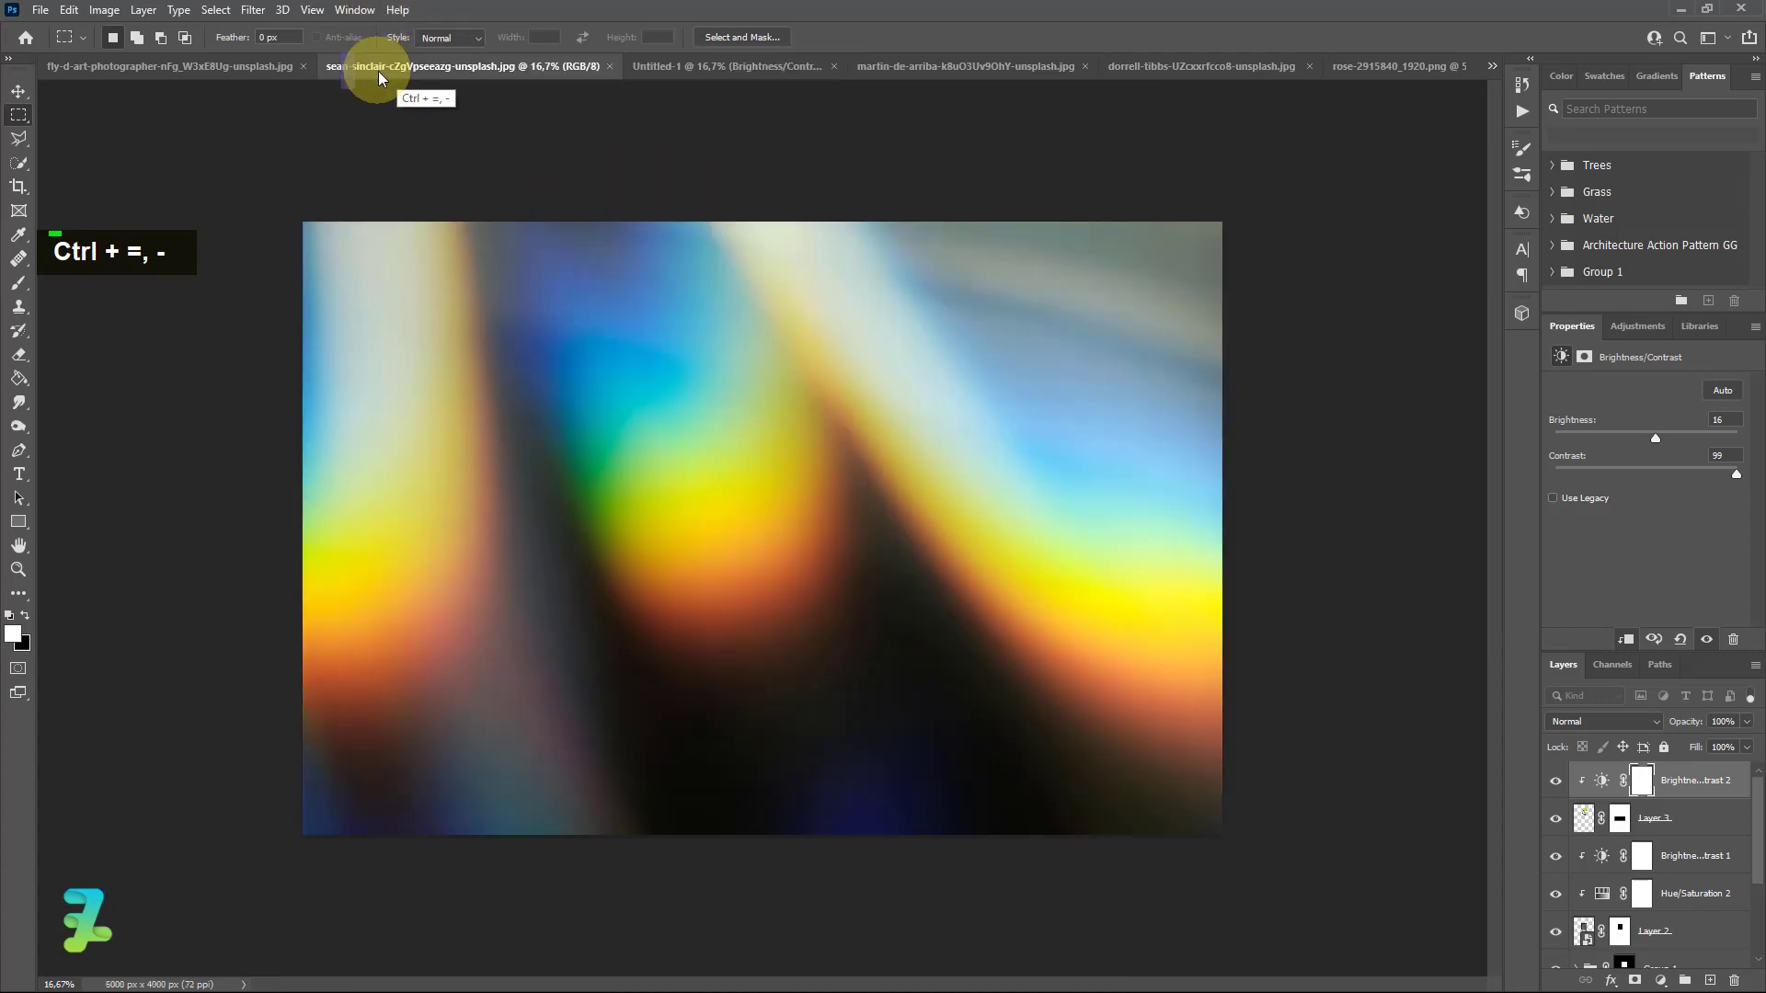
{"action": "right_click", "coordinate": [378, 70]}
{"action": "left_click", "coordinate": [449, 166]}
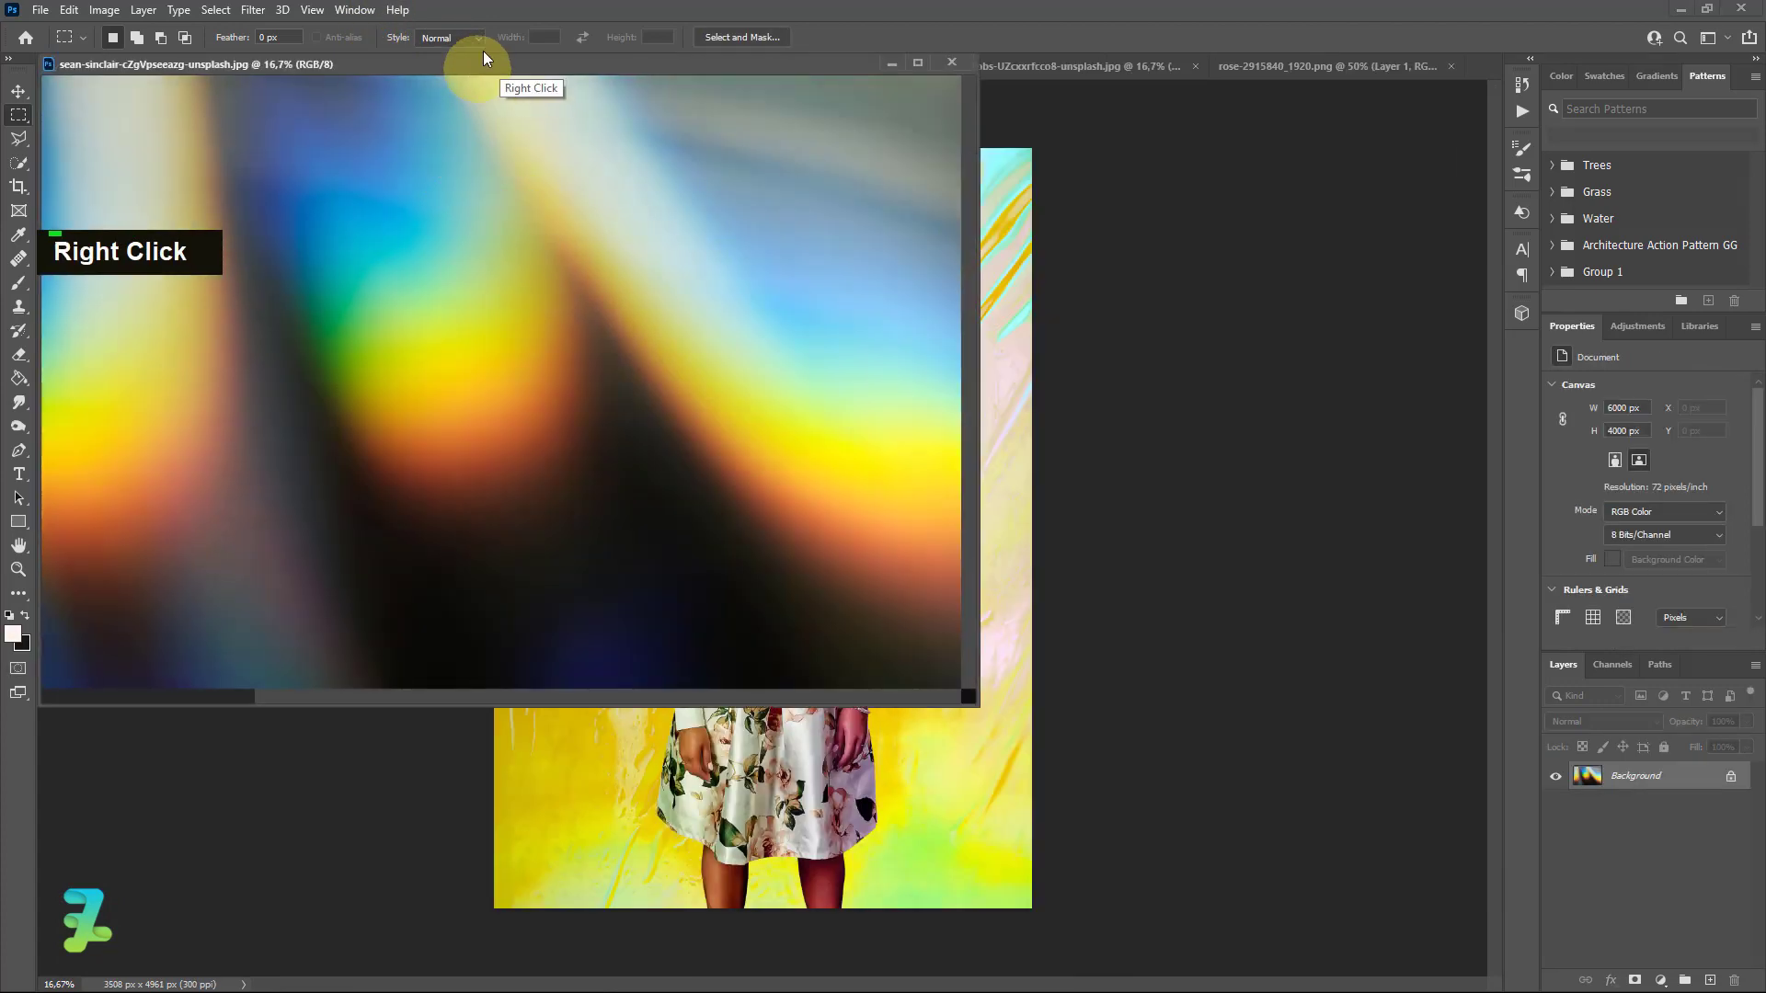
{"action": "left_click_drag", "start_coordinate": [483, 54], "coordinate": [589, 612]}
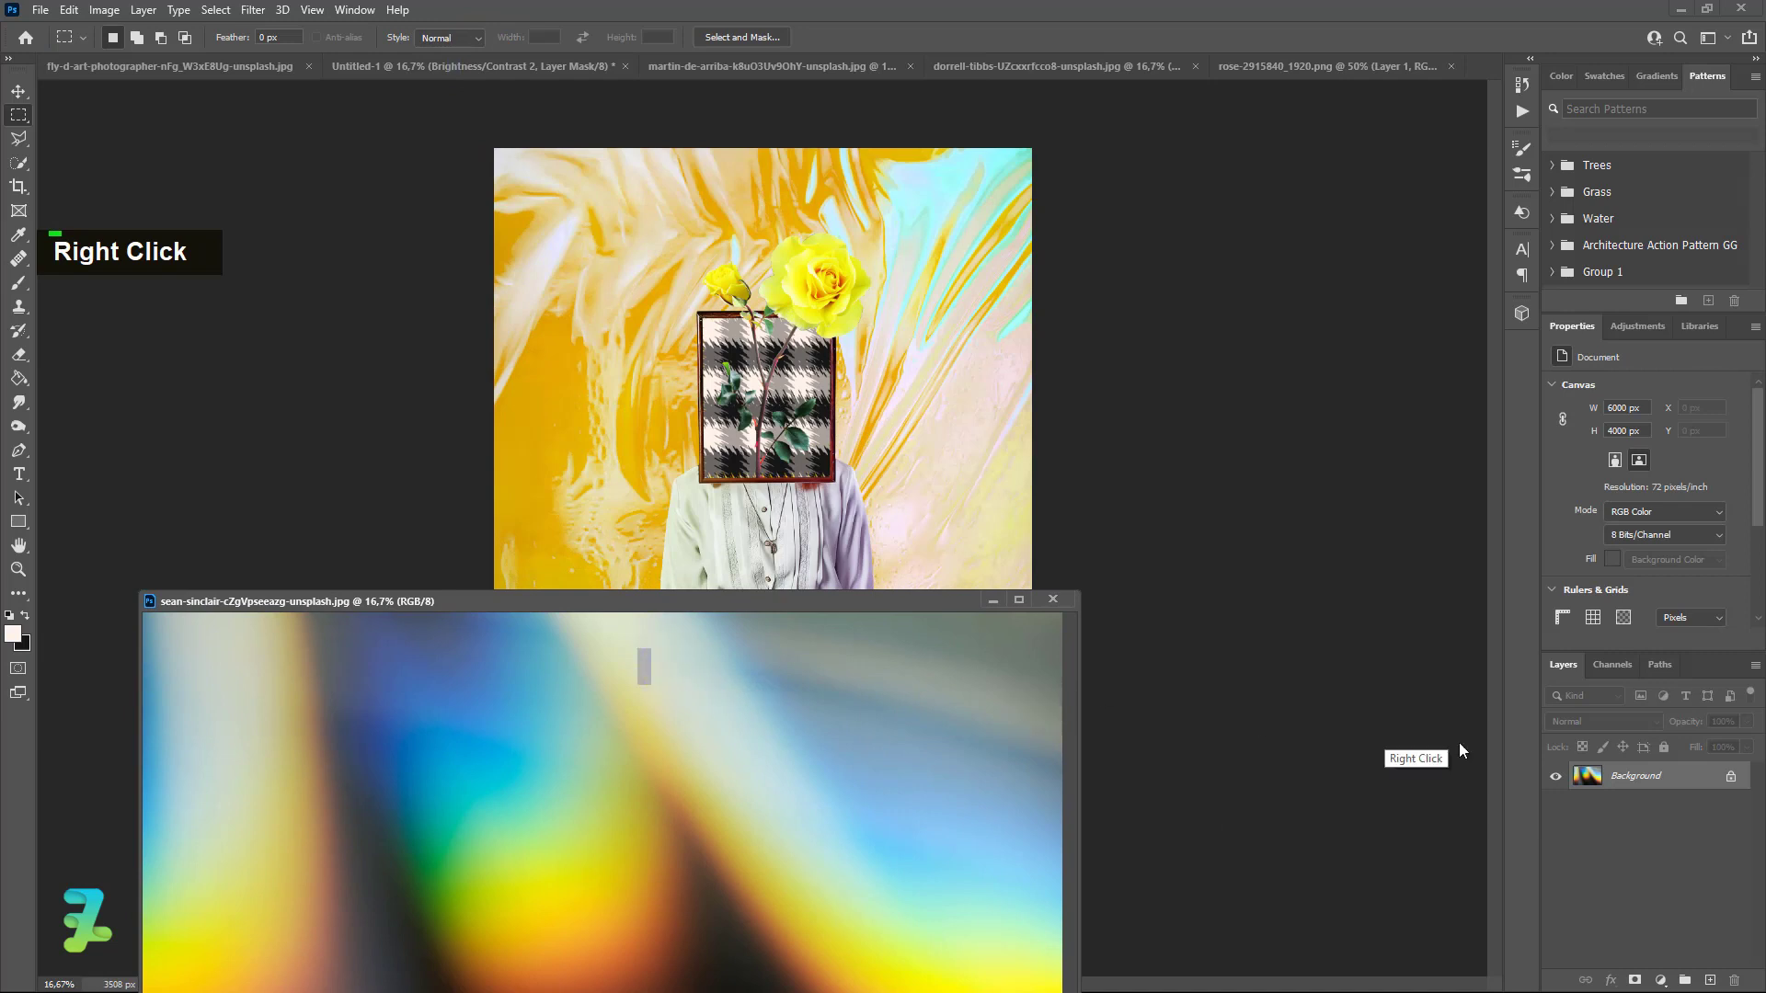
Copy the rainbow-light image to the top of the composite, dock its document again and return to Untitled-1
{"action": "left_click", "coordinate": [19, 91]}
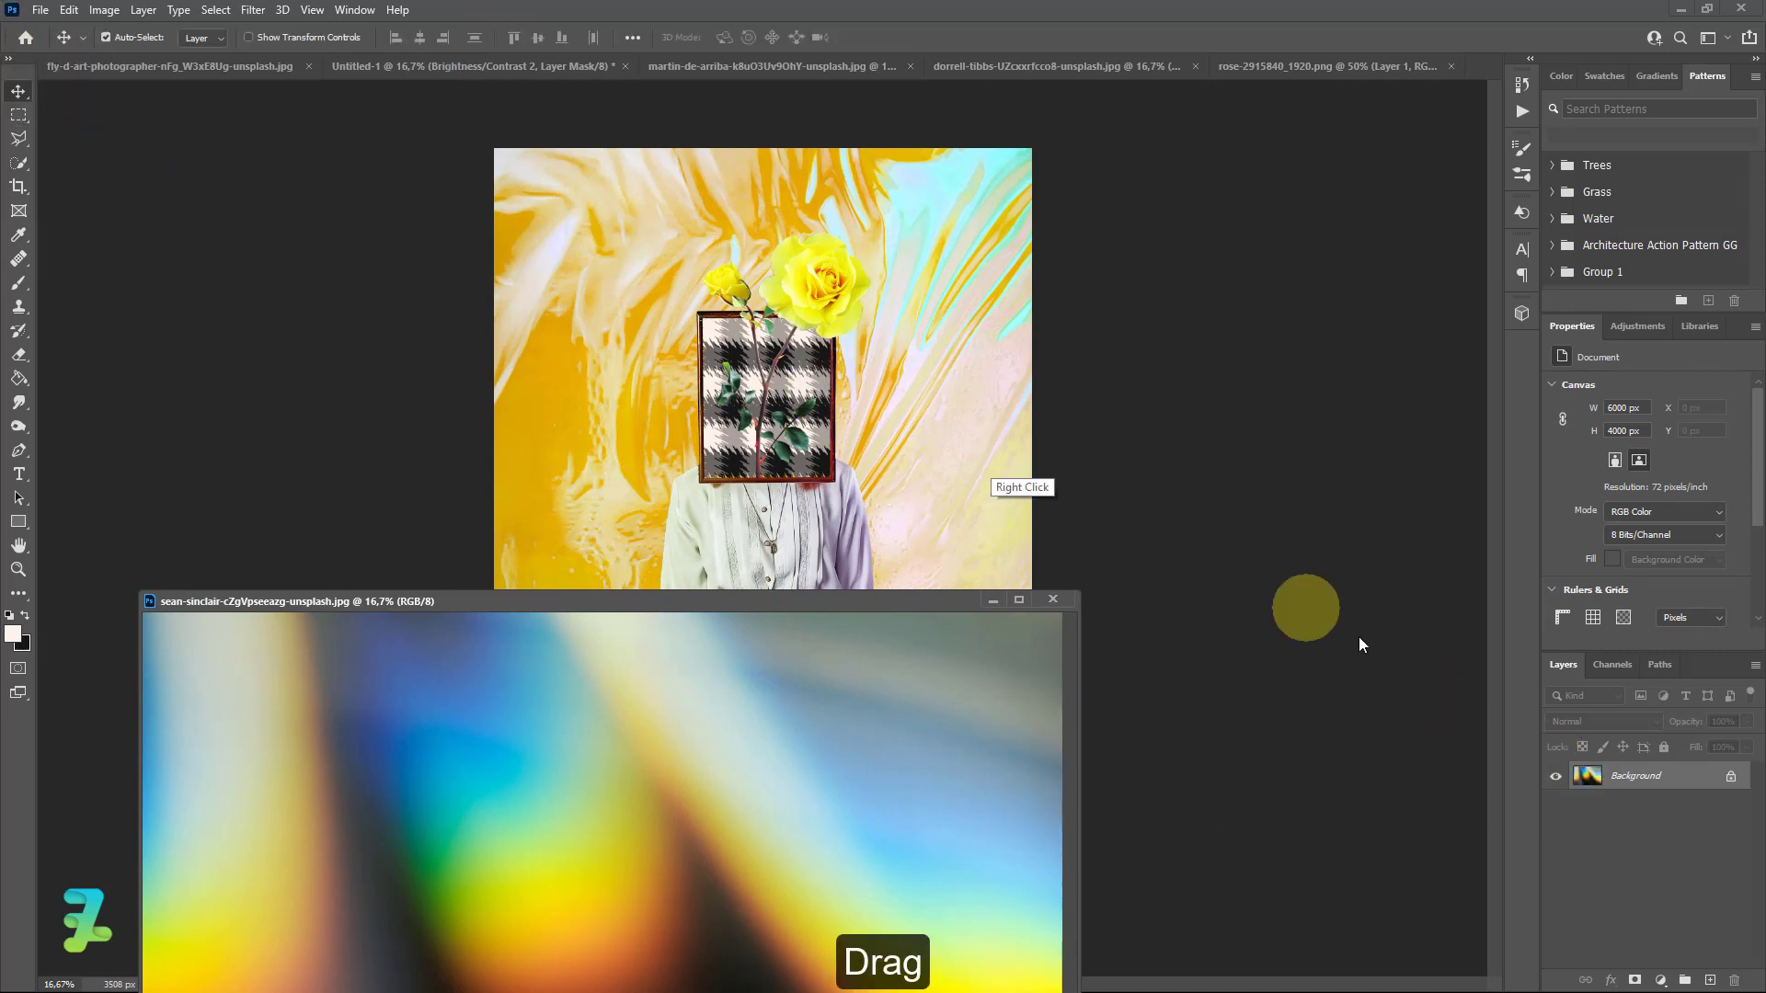
{"action": "left_click_drag", "start_coordinate": [1589, 758], "coordinate": [783, 469]}
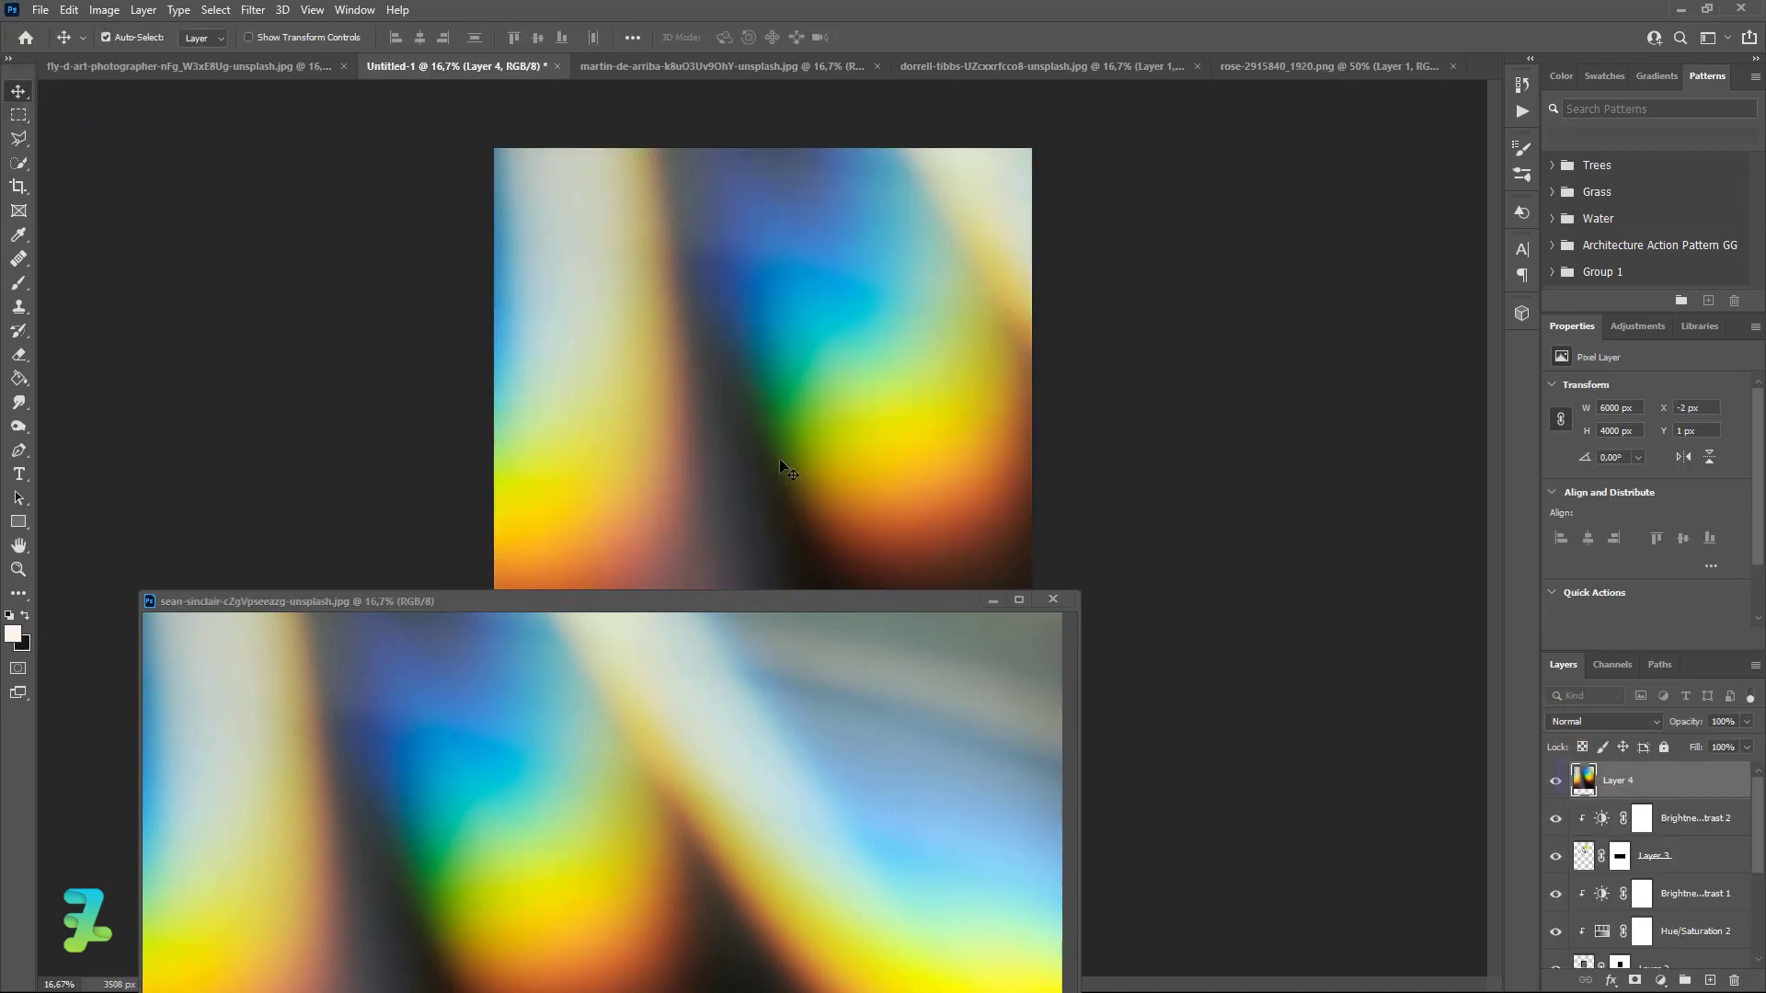
{"action": "left_click_drag", "start_coordinate": [798, 602], "coordinate": [1002, 68]}
{"action": "left_click", "coordinate": [375, 67]}
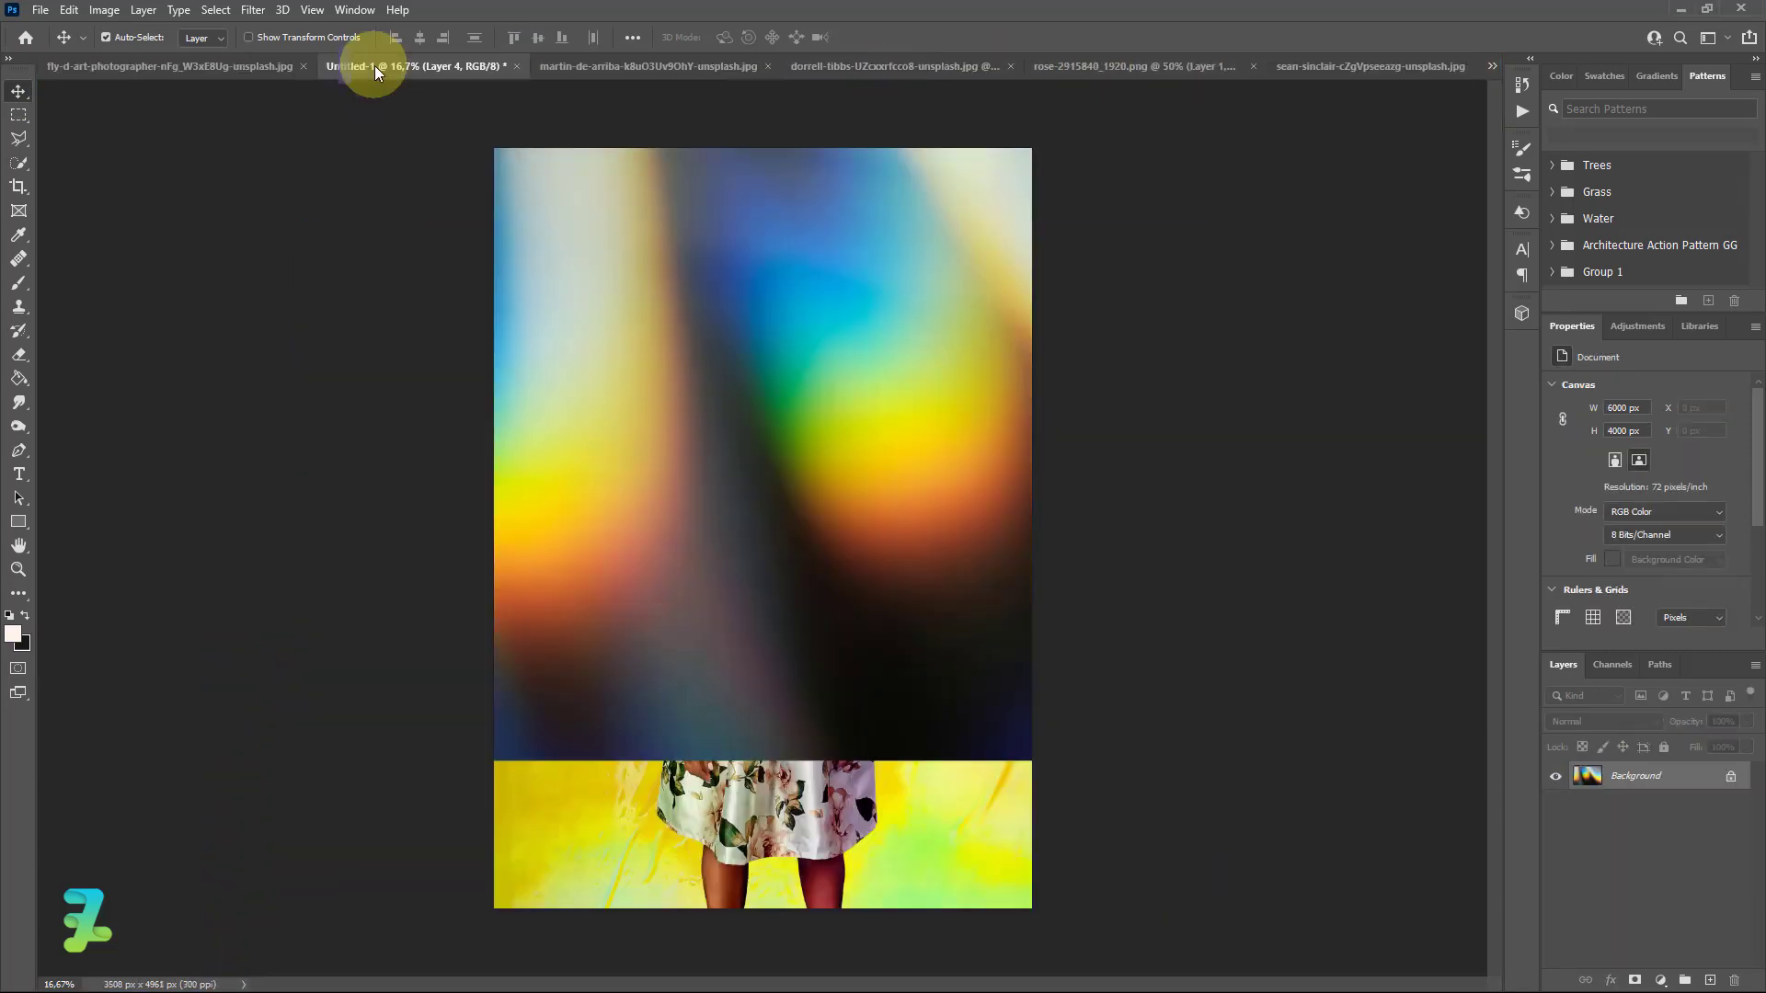
Rotate the rainbow-light layer 90° with Free Transform and move it so it covers the whole canvas
{"action": "key", "text": "ctrl+t"}
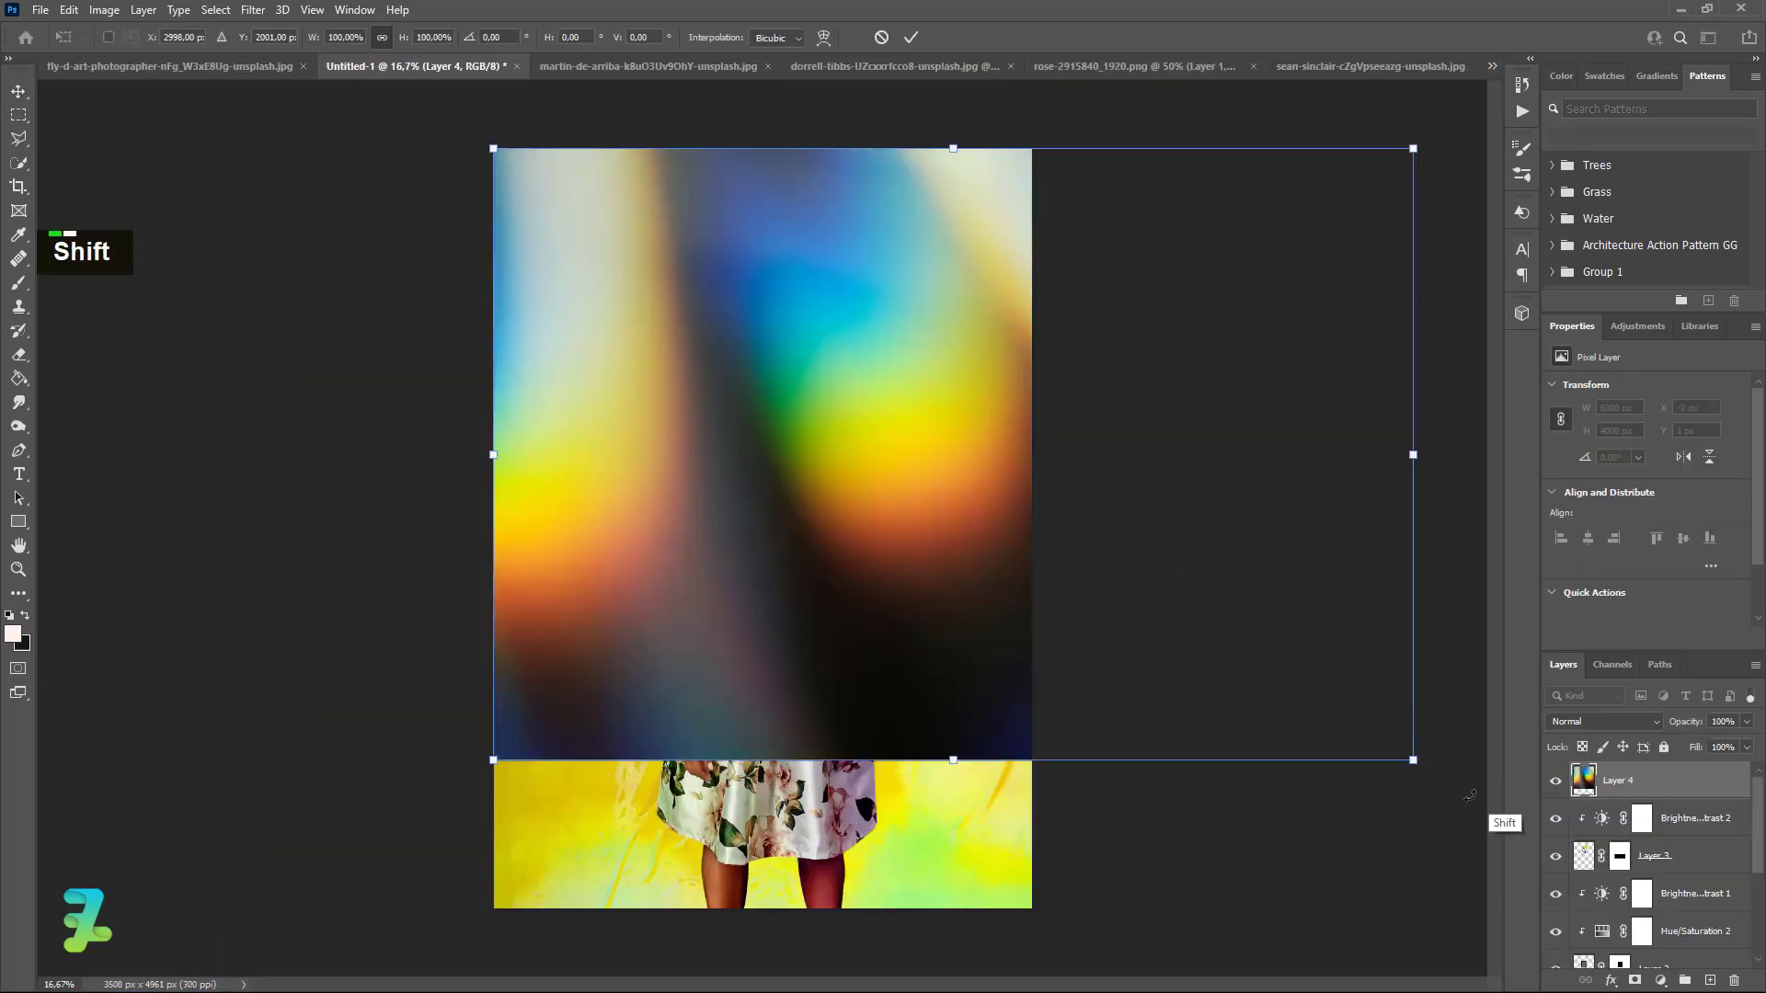
{"action": "left_click_drag", "start_coordinate": [1462, 791], "coordinate": [686, 818]}
{"action": "left_click_drag", "start_coordinate": [821, 529], "coordinate": [639, 531]}
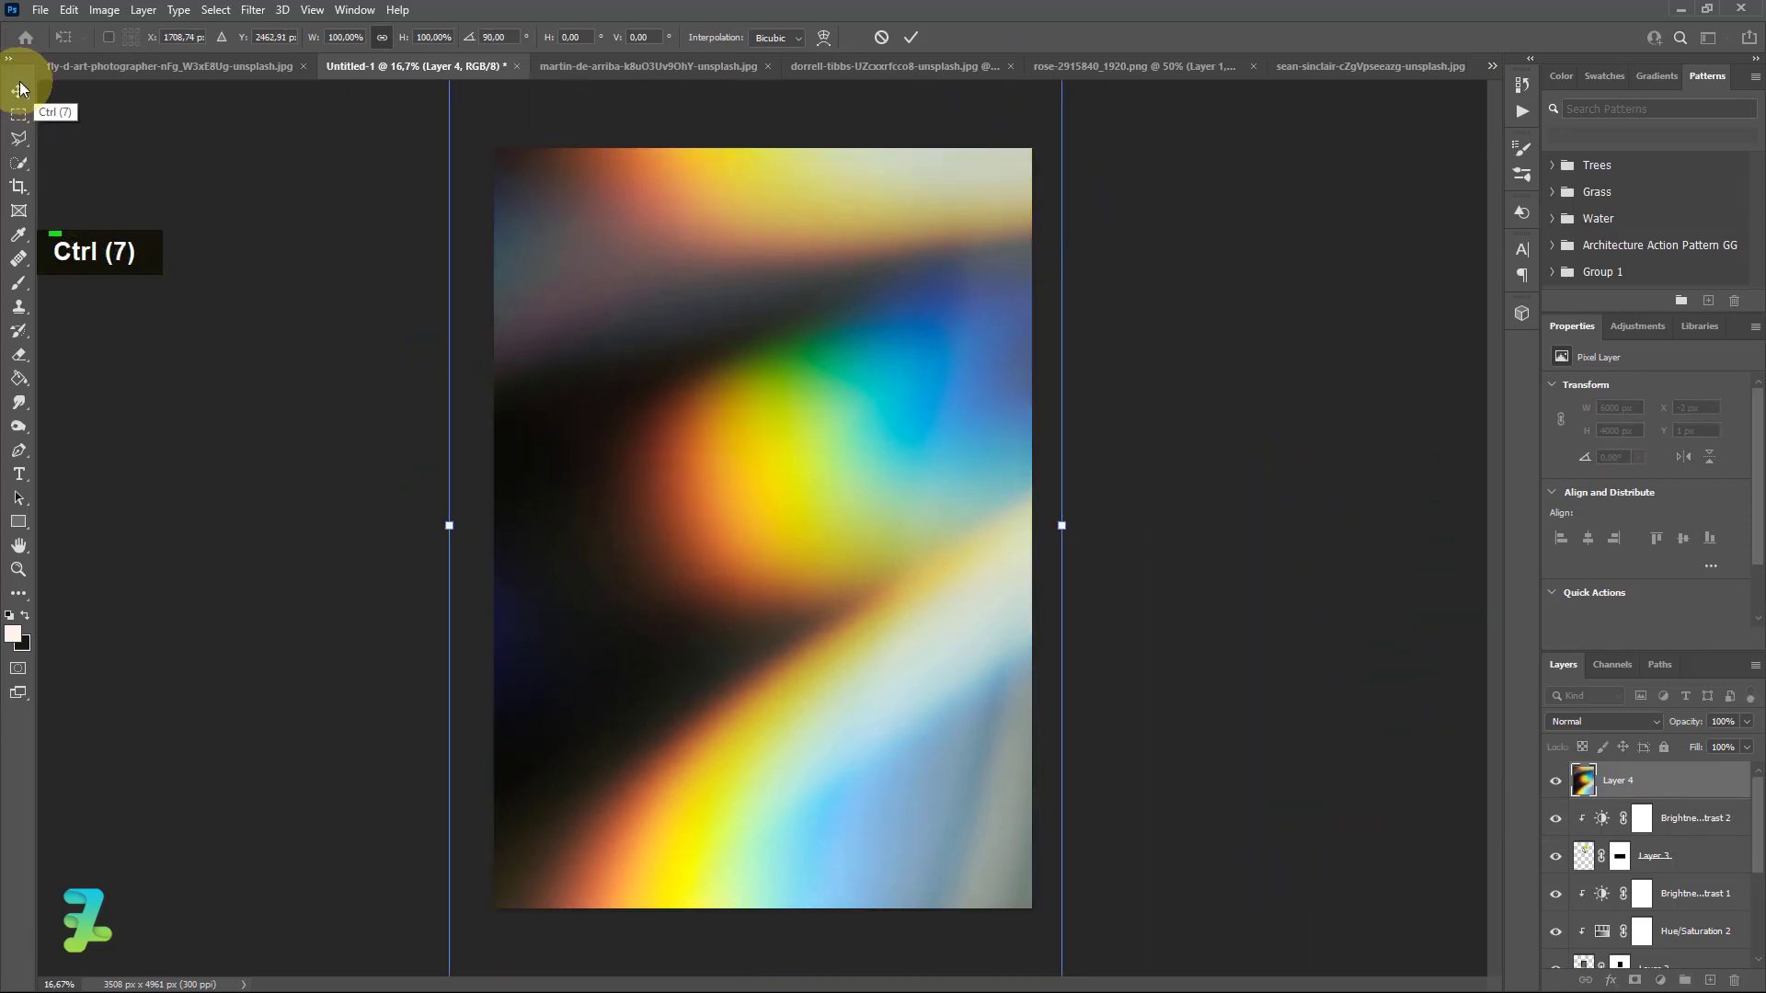
{"action": "left_click", "coordinate": [22, 91]}
Try the Linear Light blend mode on the rainbow-light layer with its opacity lowered to 32%
{"action": "left_click", "coordinate": [1605, 721]}
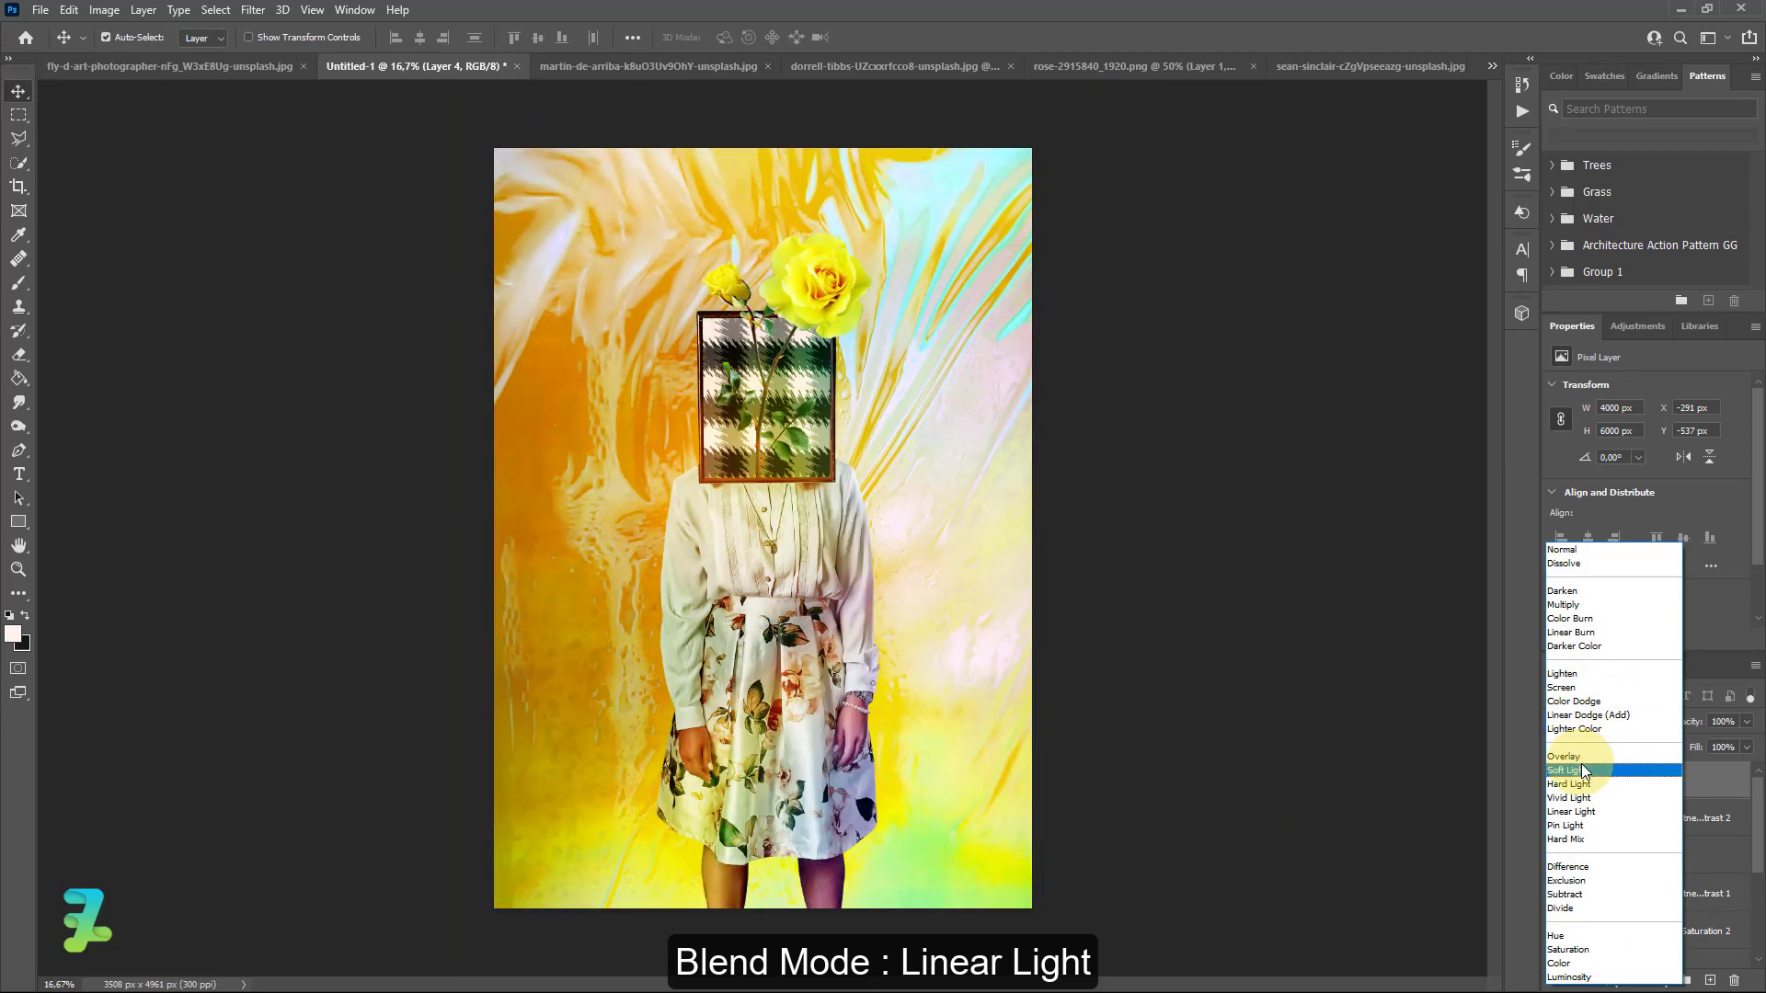
{"action": "left_click", "coordinate": [1580, 811]}
{"action": "left_click", "coordinate": [1745, 723]}
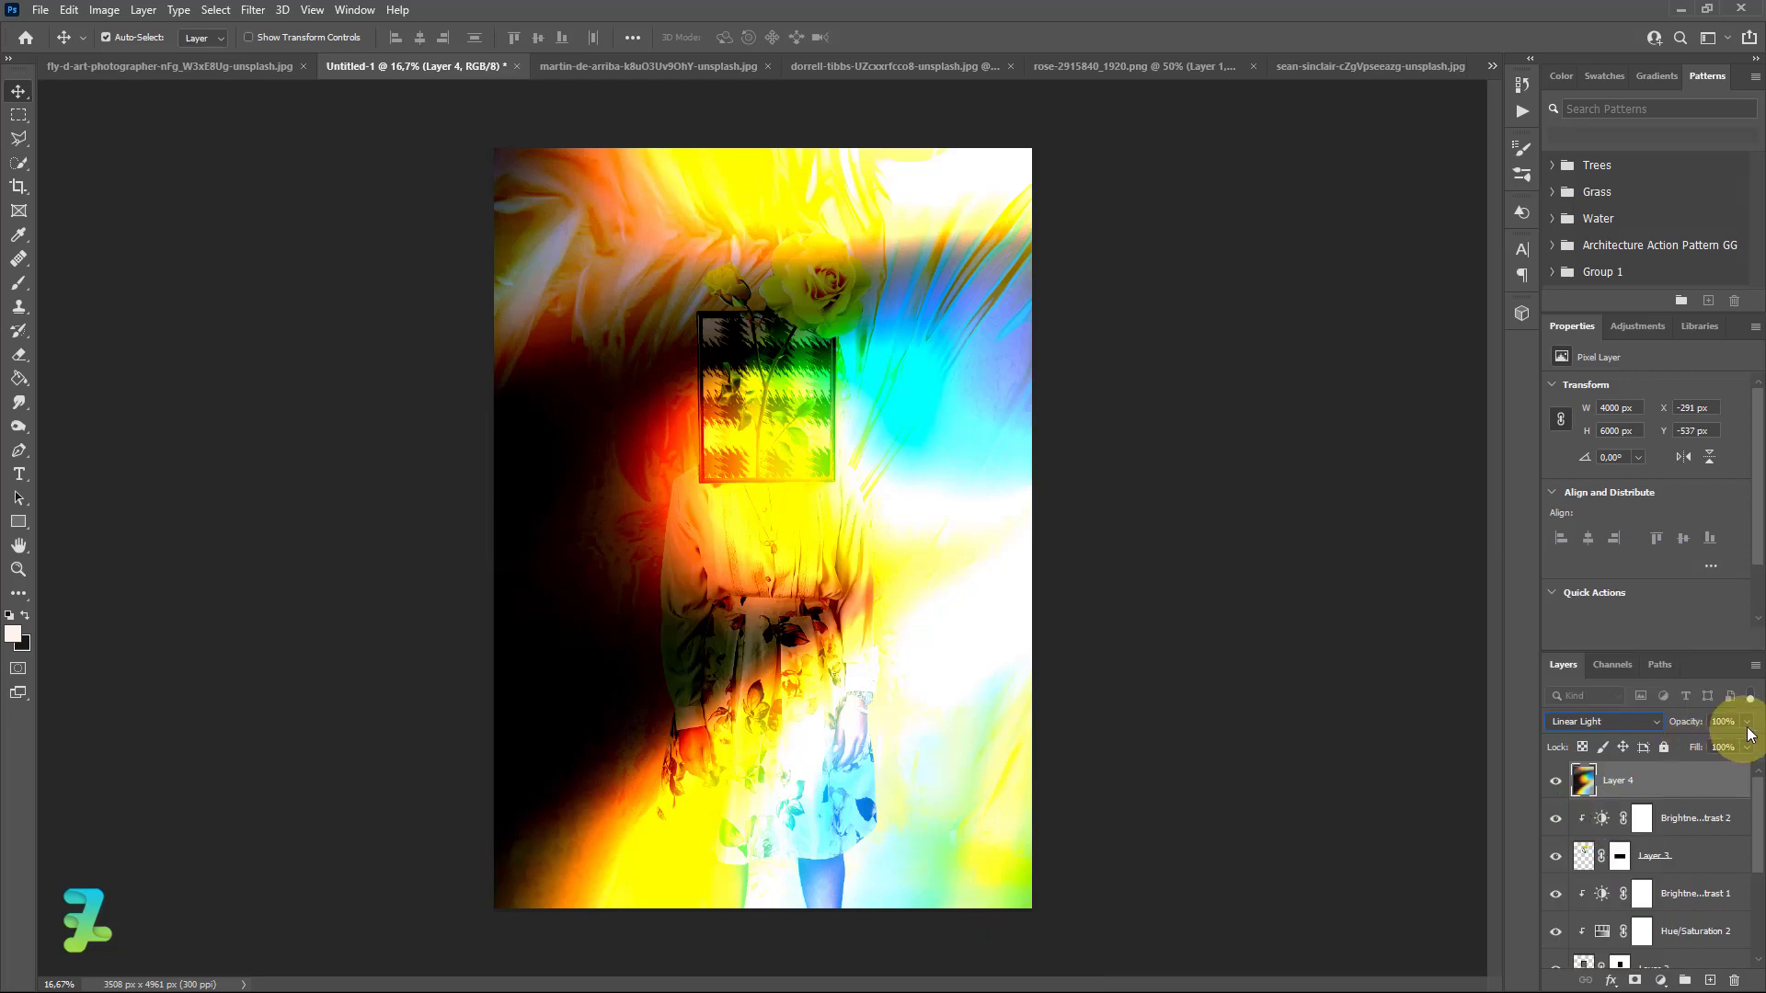
{"action": "left_click_drag", "start_coordinate": [1744, 745], "coordinate": [1690, 741]}
Set the rainbow-light layer's blend mode to Hue and its opacity to 60%
{"action": "left_click", "coordinate": [1636, 718]}
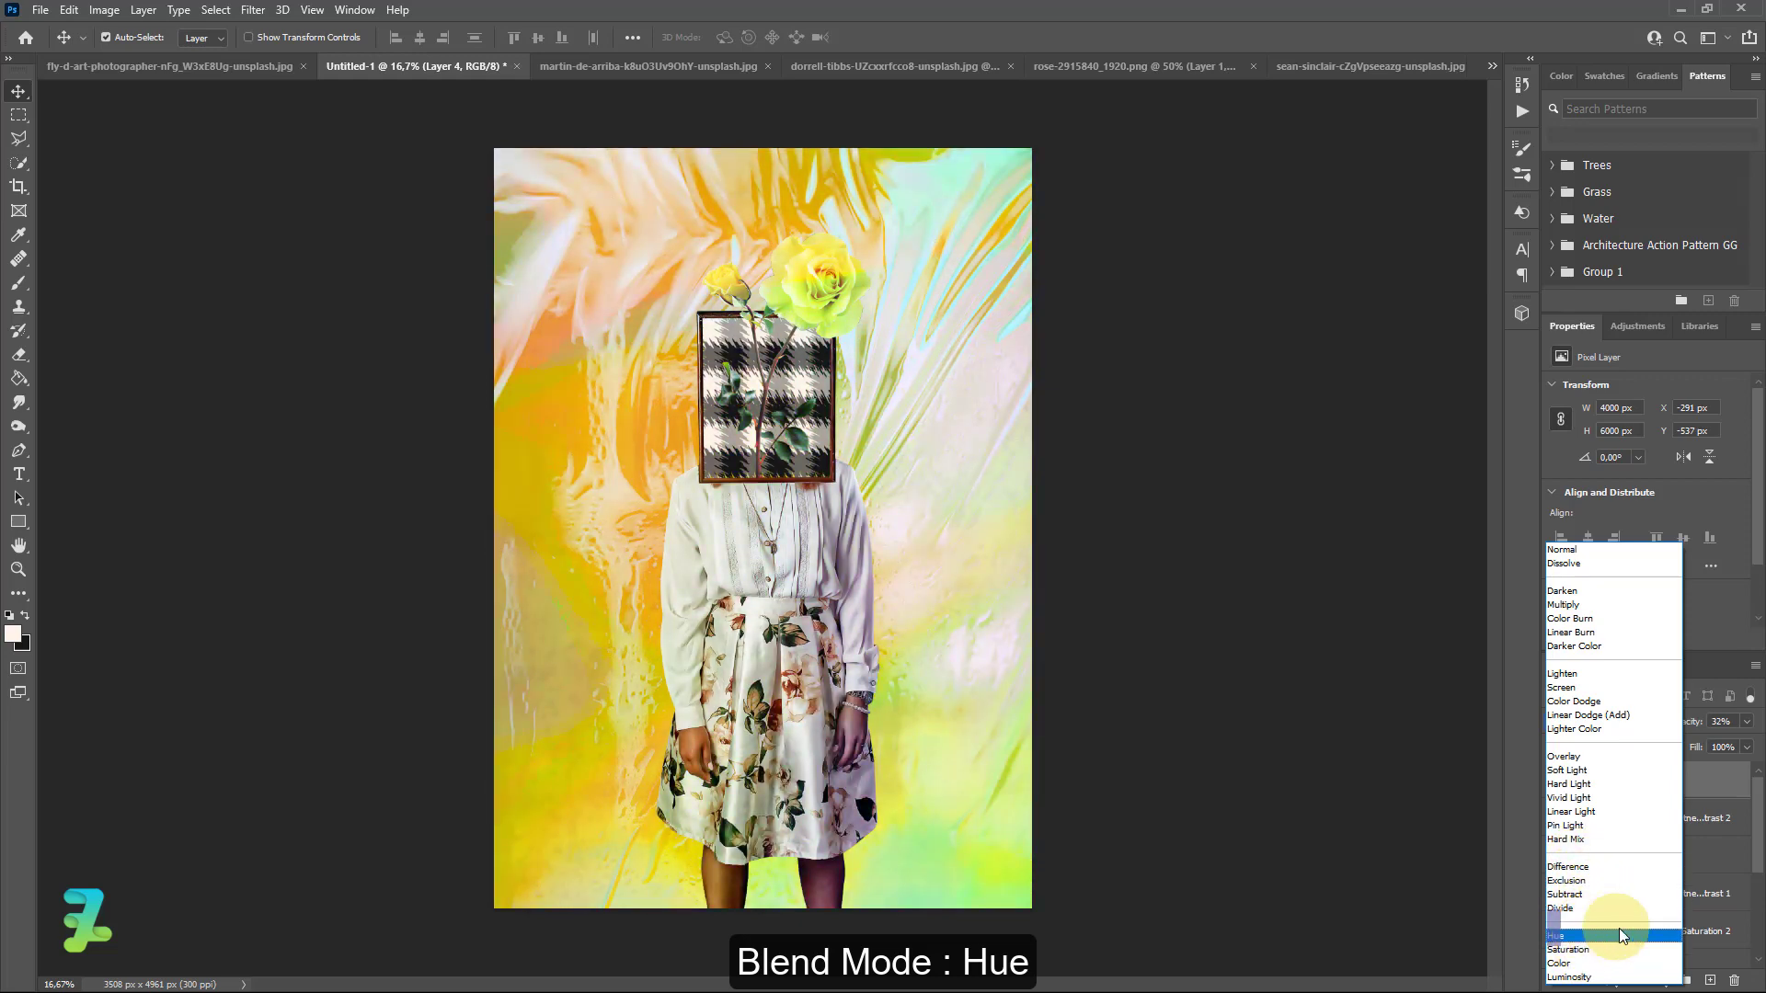
{"action": "left_click", "coordinate": [1609, 936]}
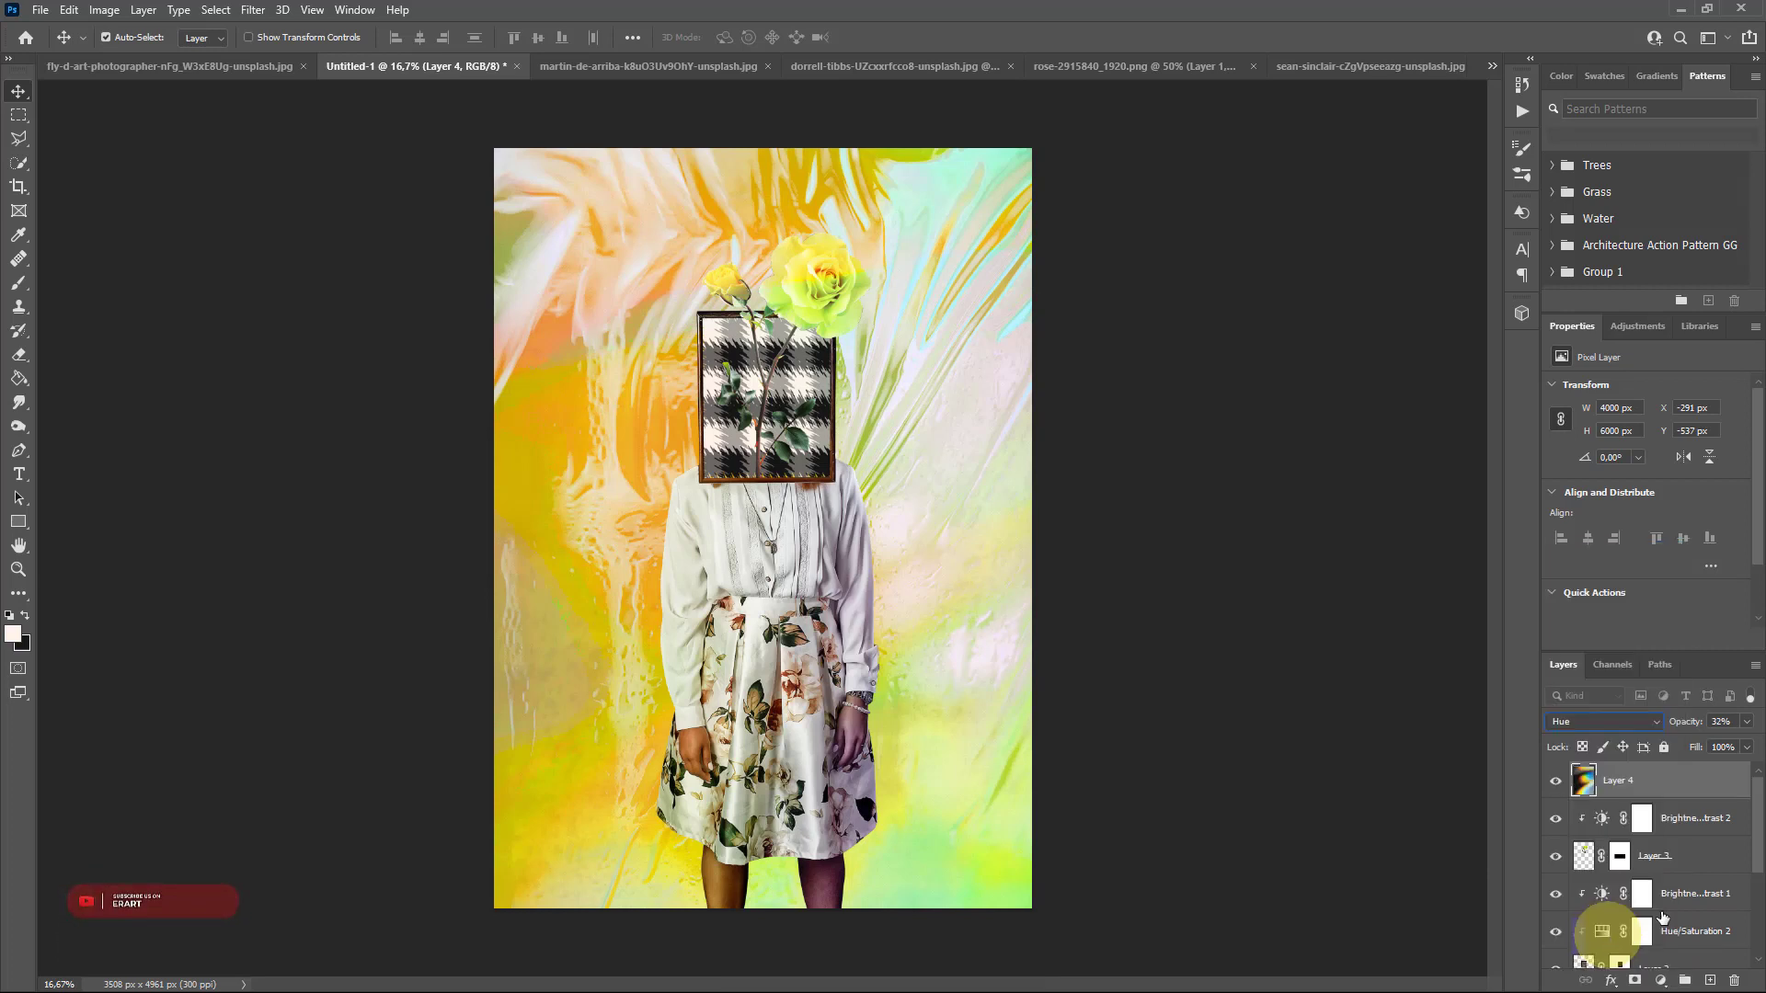
{"action": "left_click", "coordinate": [1736, 722]}
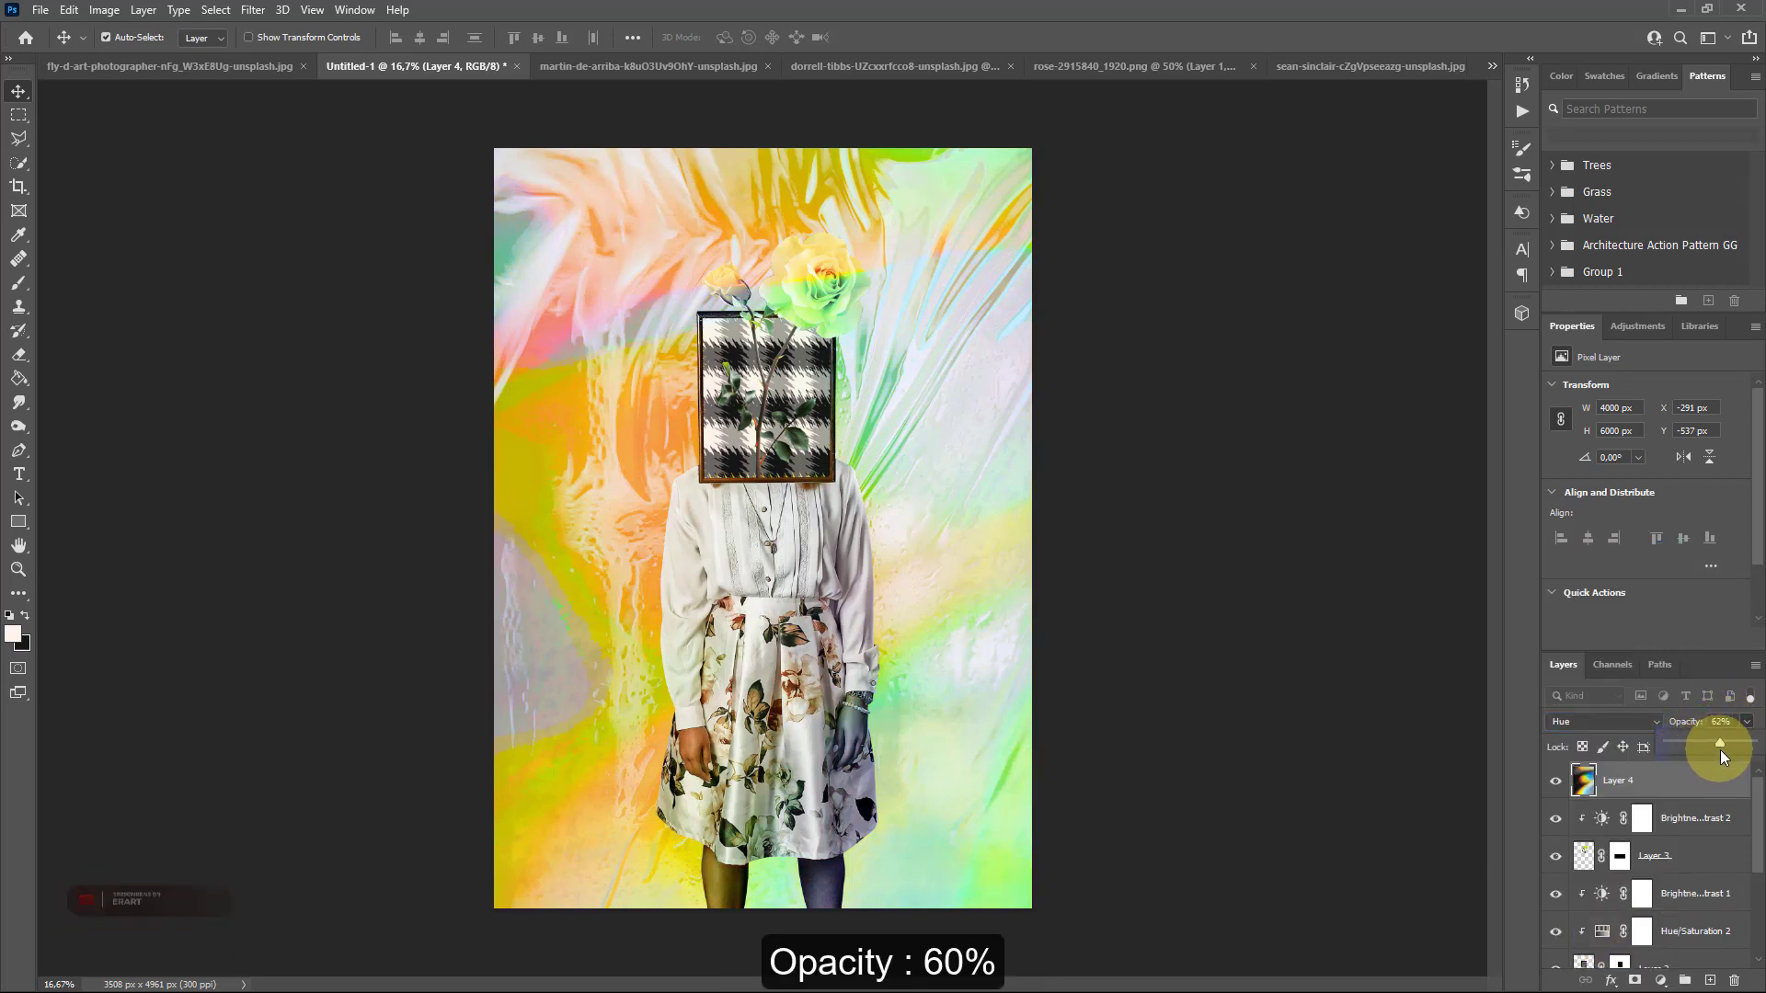
{"action": "left_click_drag", "start_coordinate": [1720, 749], "coordinate": [1719, 749]}
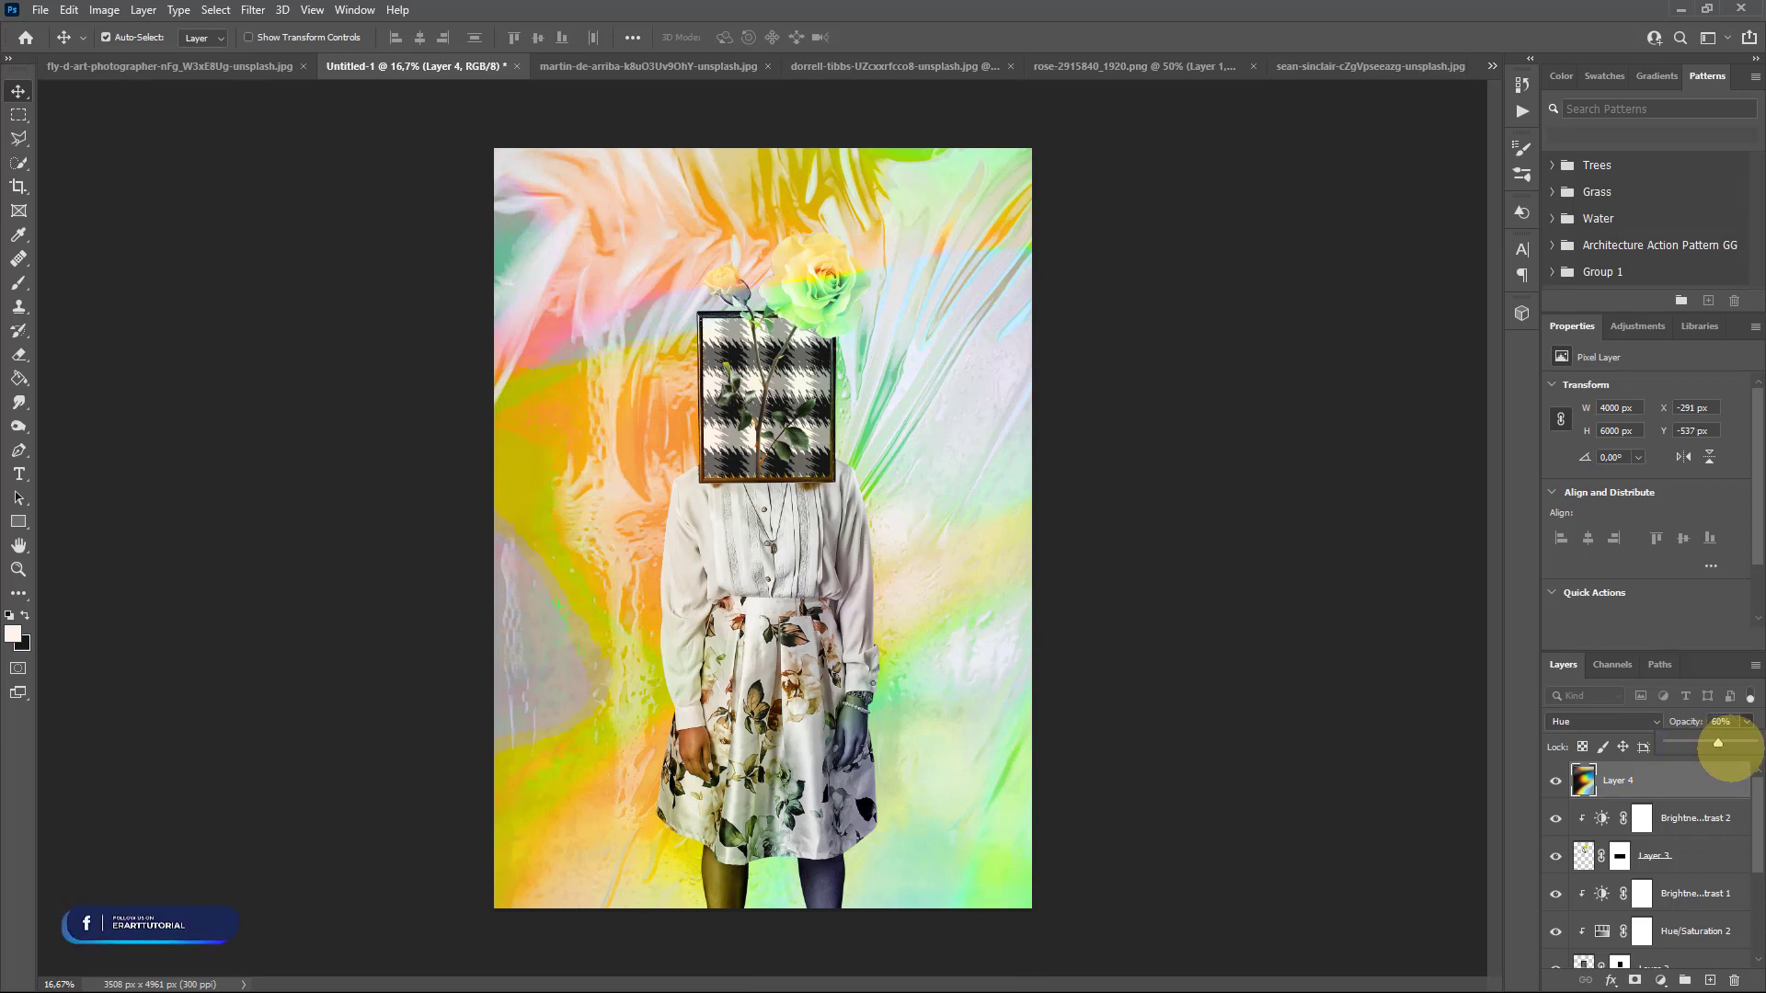
Lower the opacity of the background texture layer, Layer 1, to 74%
{"action": "left_click_drag", "start_coordinate": [1758, 829], "coordinate": [1758, 910]}
{"action": "left_click", "coordinate": [1614, 914]}
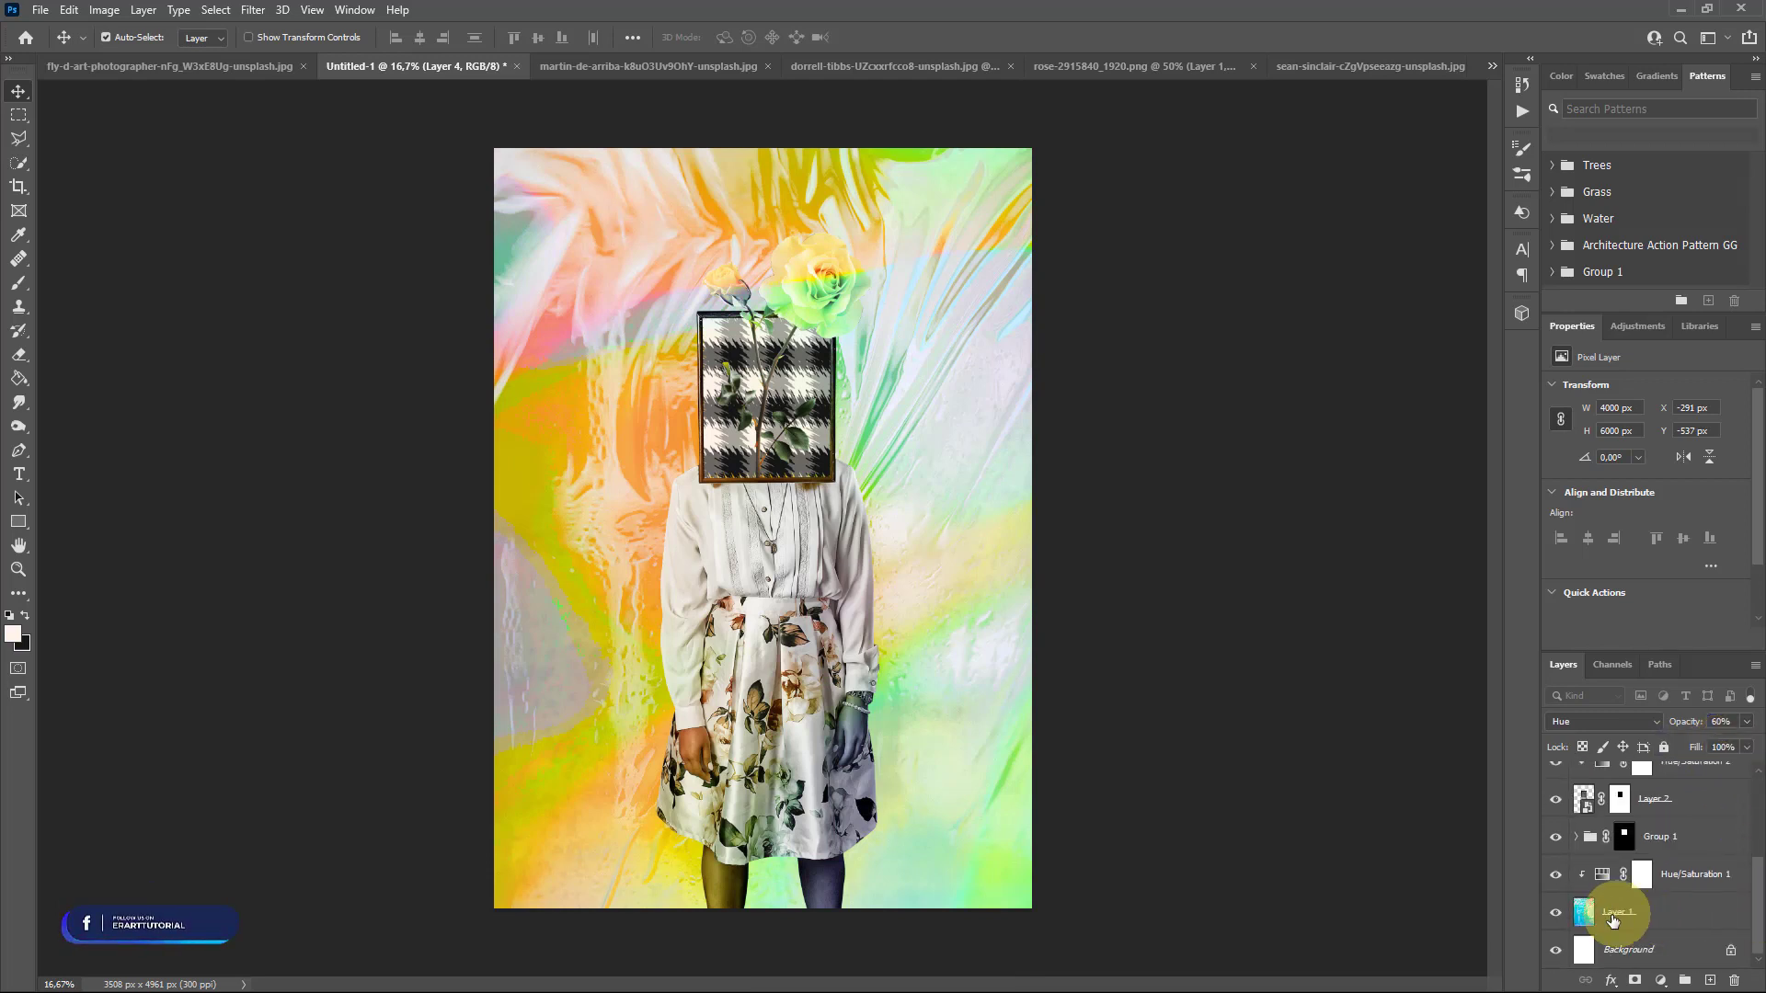
{"action": "left_click", "coordinate": [1747, 723]}
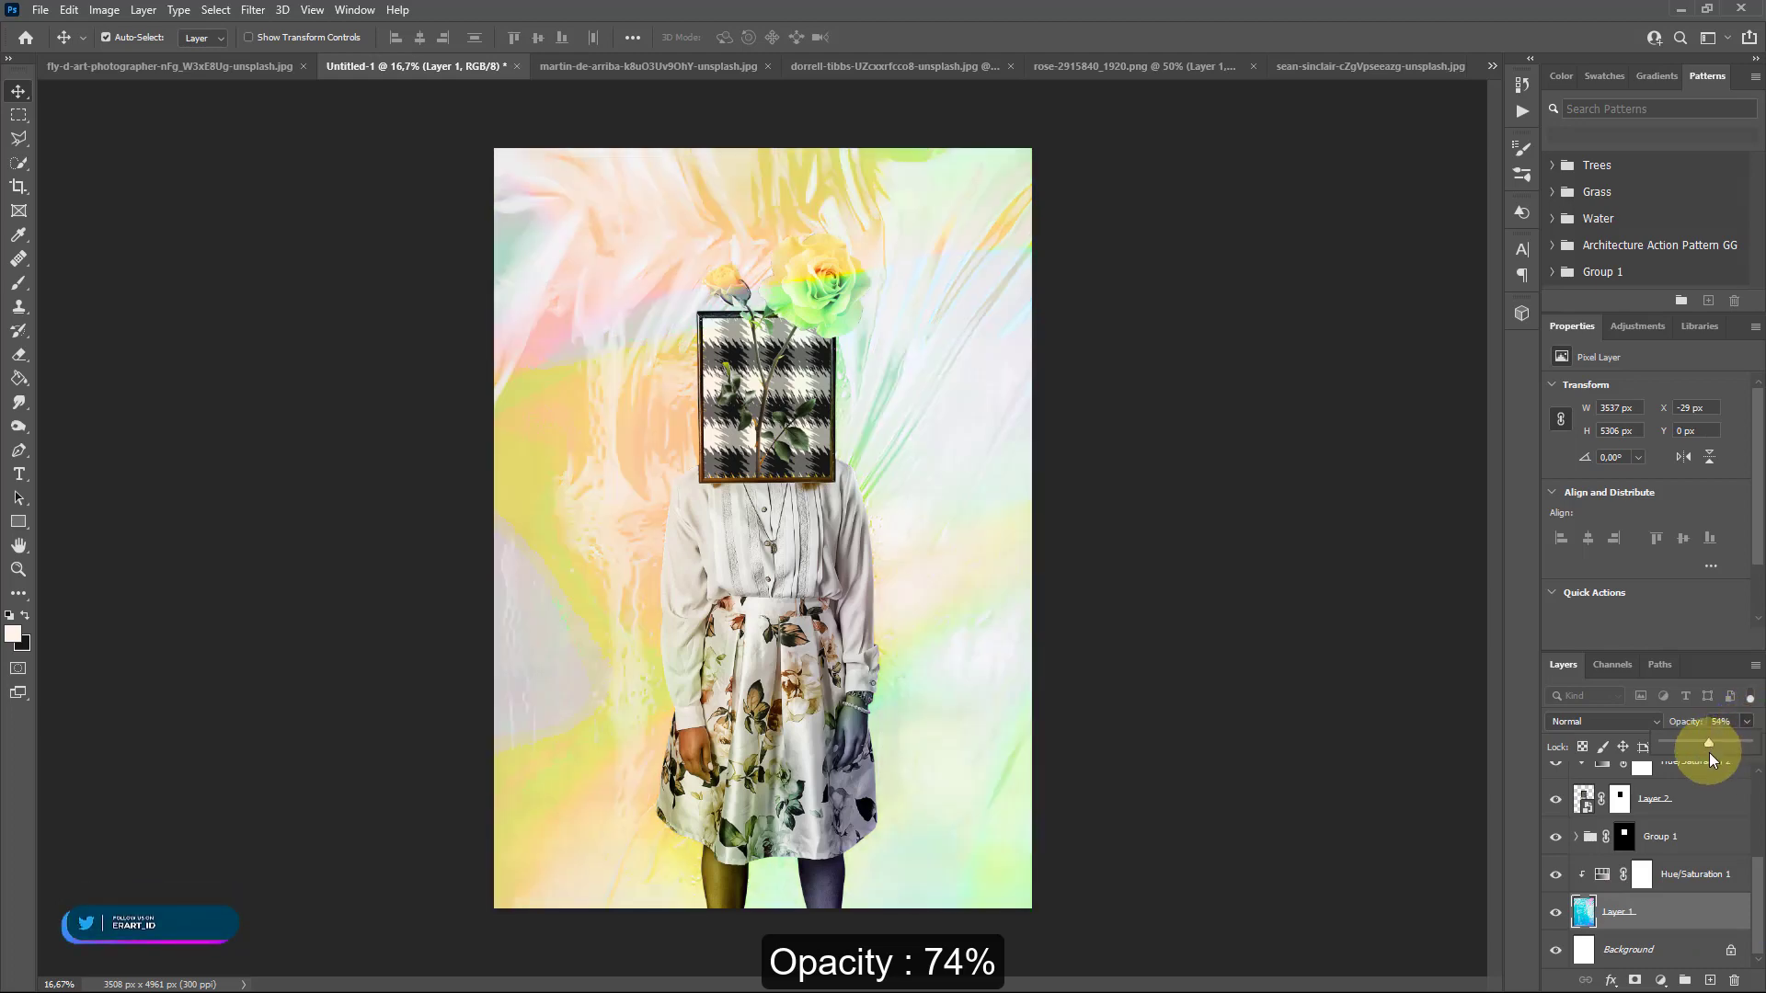
{"action": "left_click_drag", "start_coordinate": [1710, 754], "coordinate": [1726, 752]}
{"action": "left_click", "coordinate": [1680, 848]}
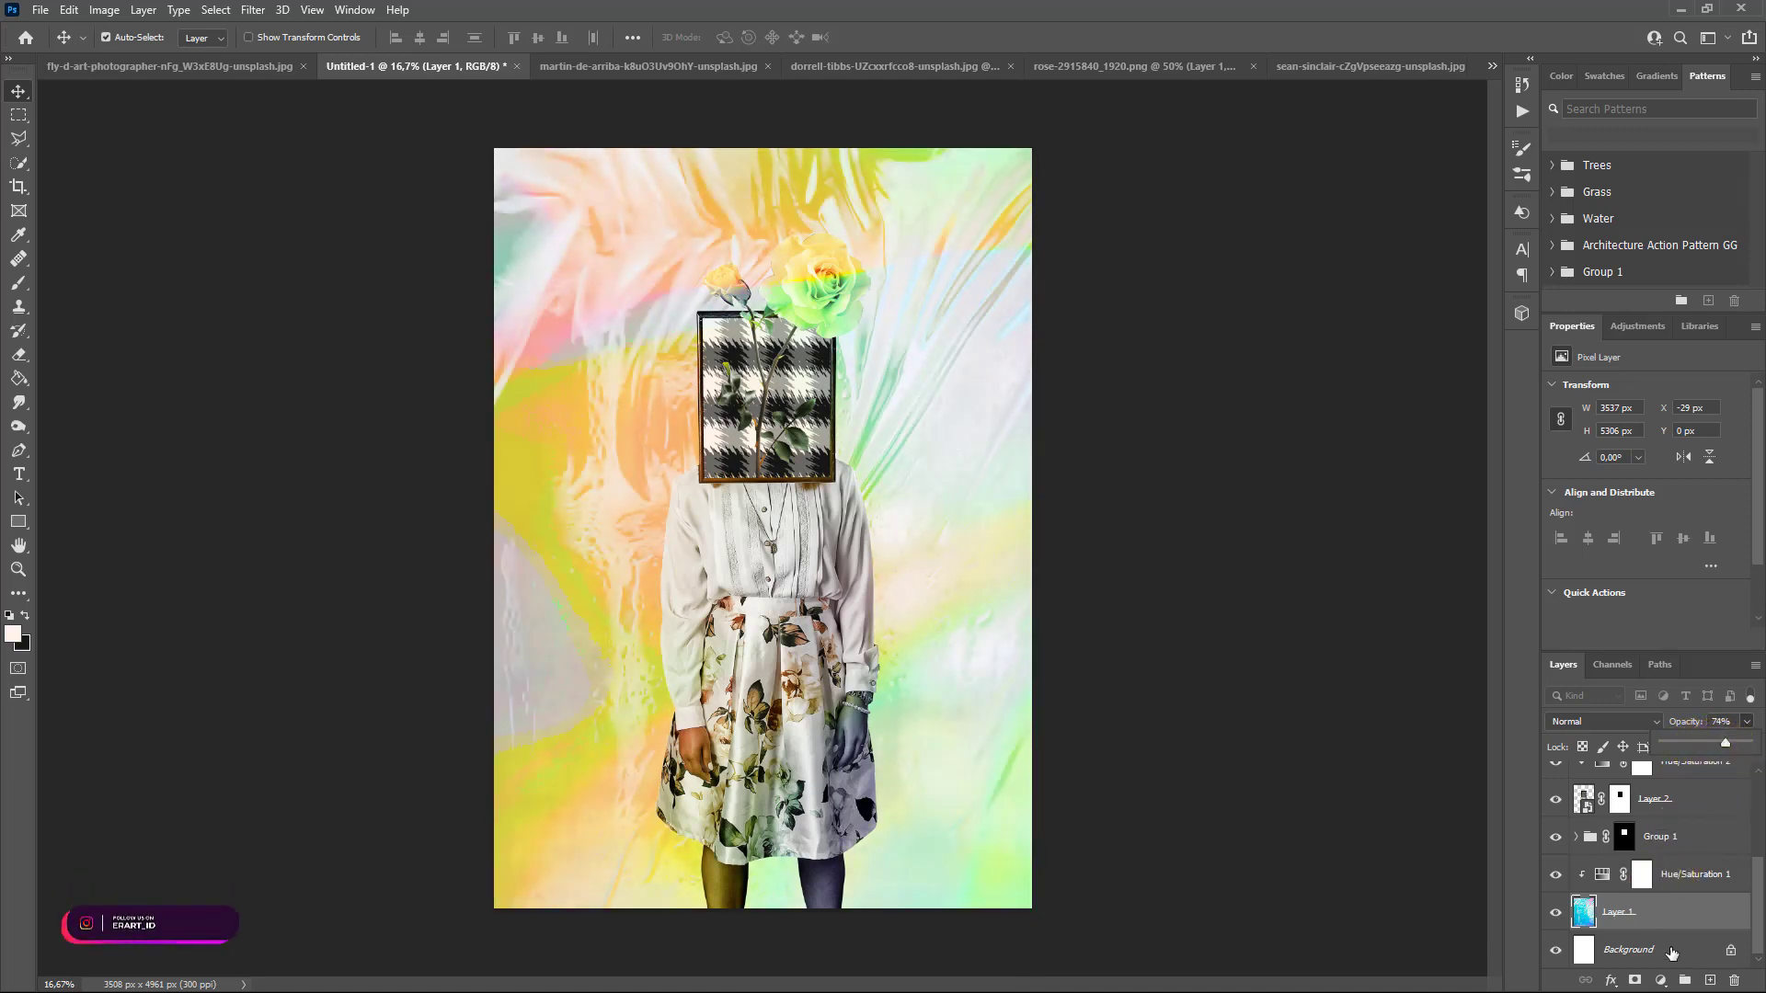
Add a clipped Exposure adjustment above Hue/Saturation 1 and set its exposure to +0.10
{"action": "left_click", "coordinate": [1689, 876]}
{"action": "left_click", "coordinate": [1660, 980]}
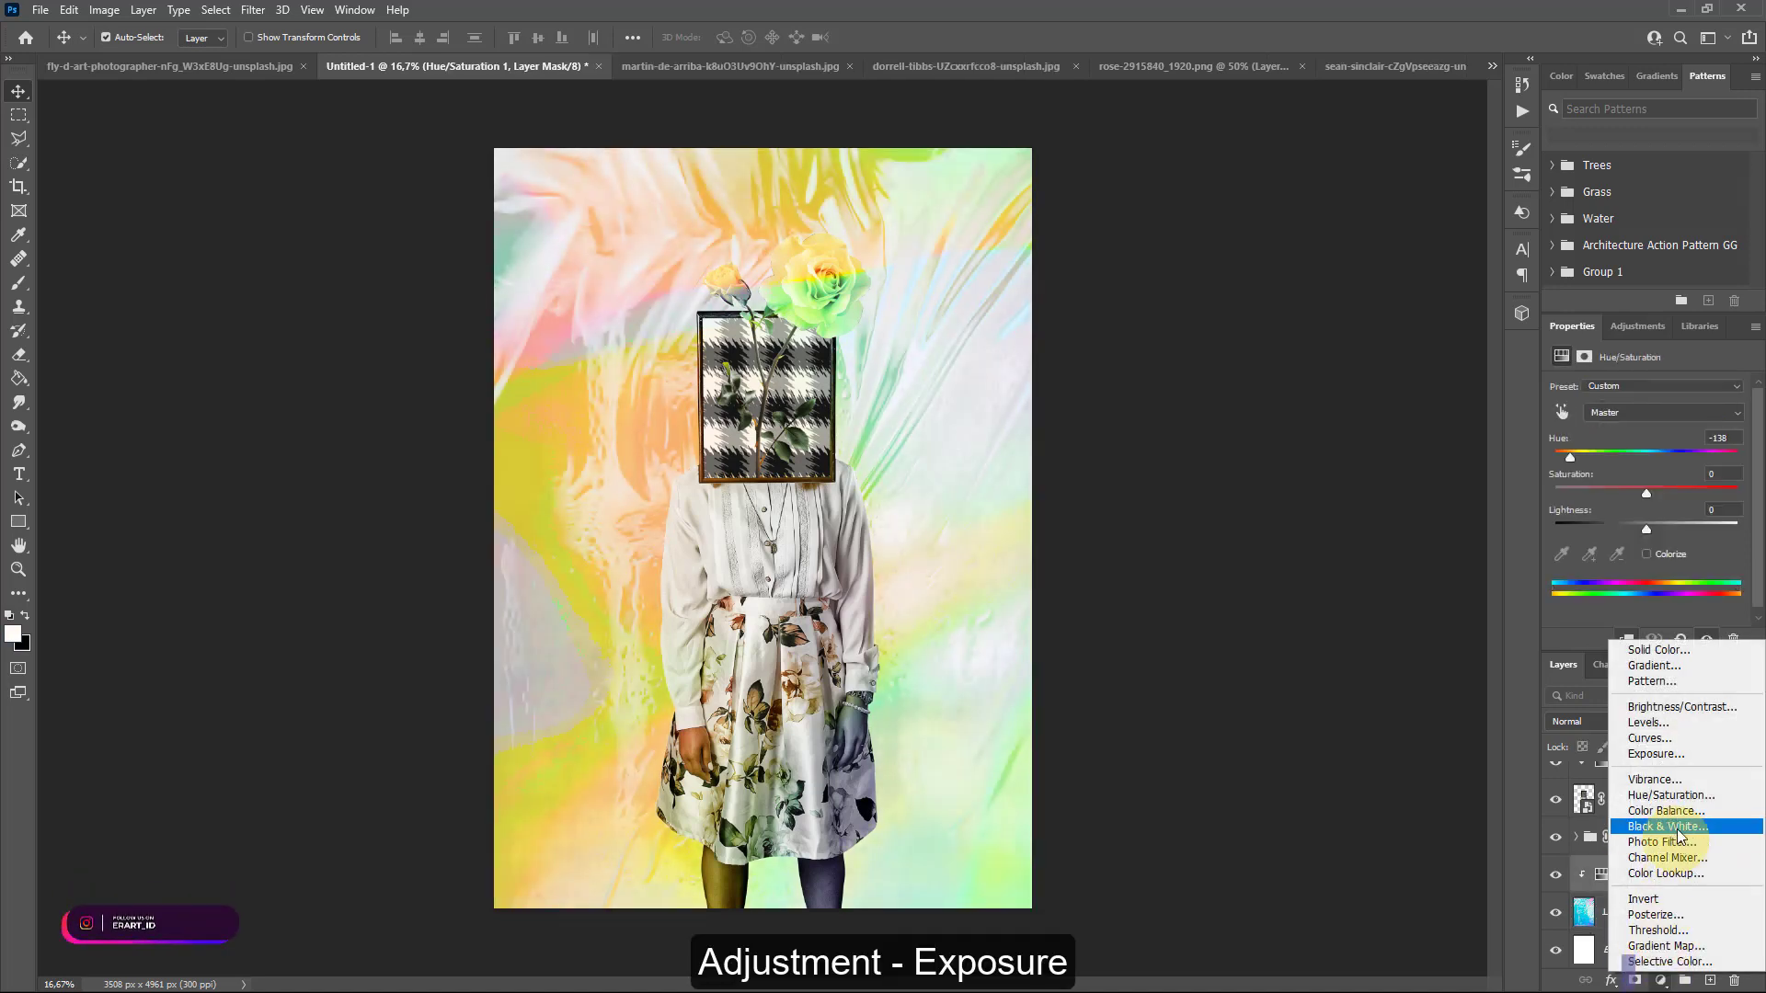
{"action": "left_click", "coordinate": [1656, 753]}
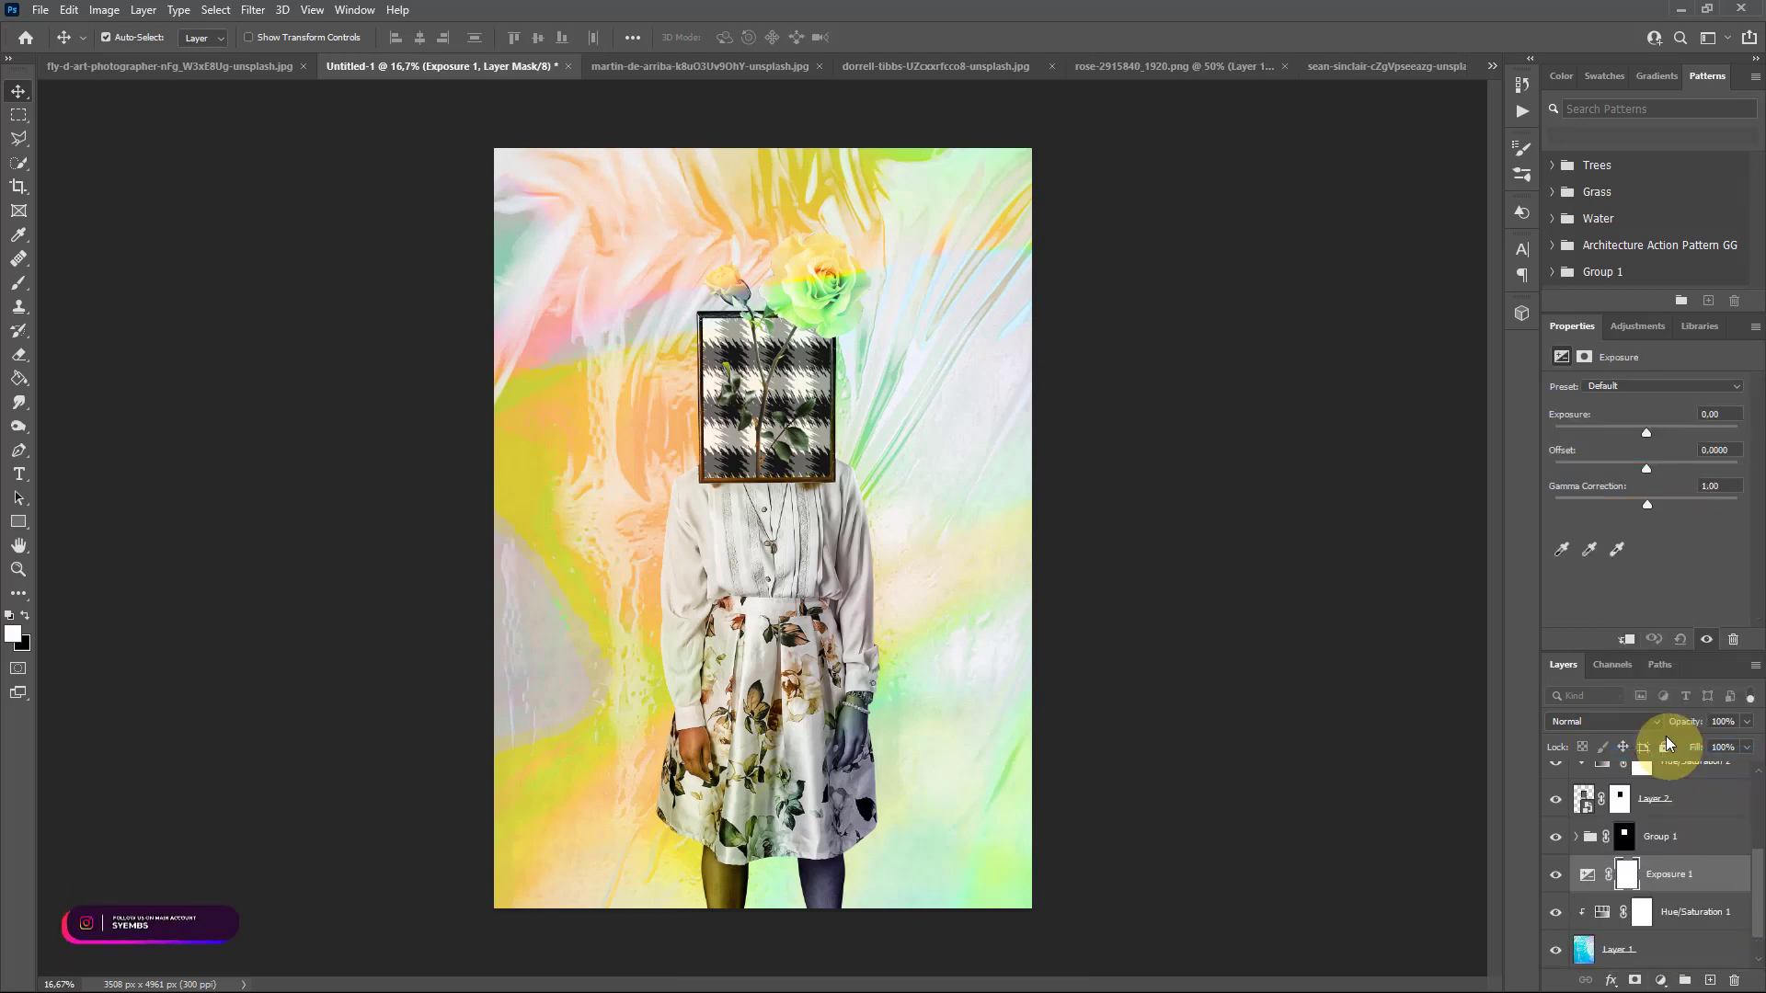
{"action": "double_click", "coordinate": [1647, 430]}
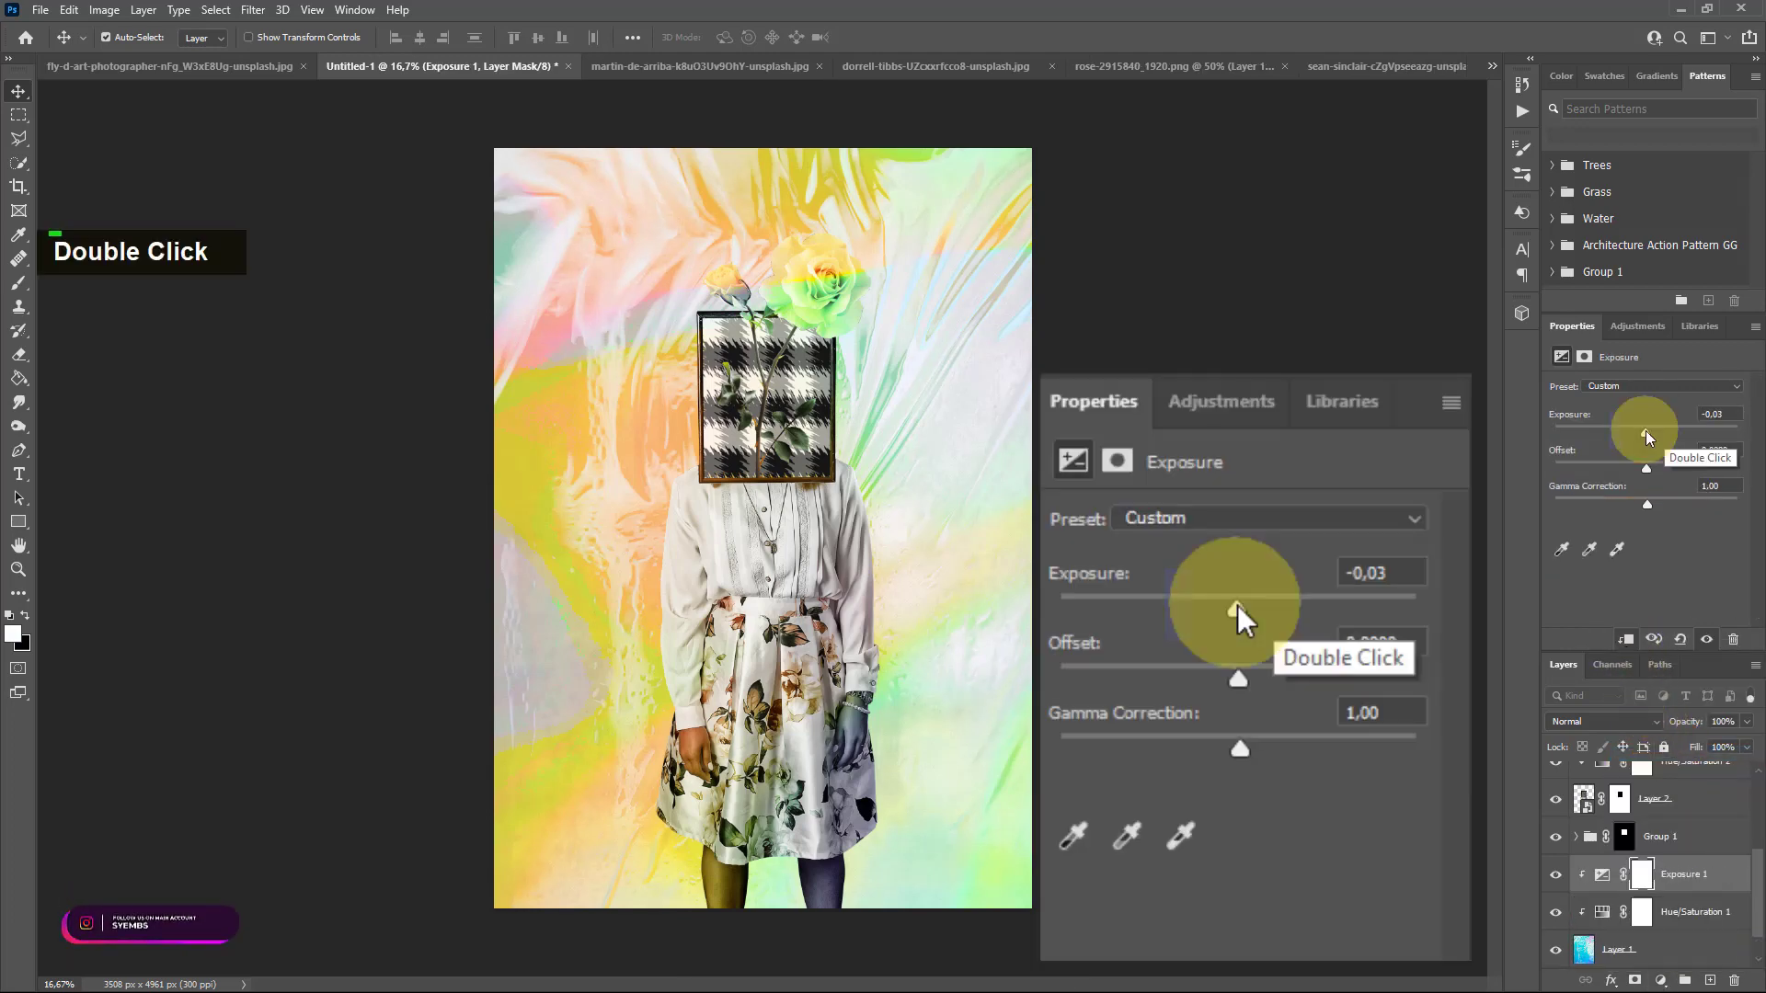
{"action": "left_click_drag", "start_coordinate": [1647, 431], "coordinate": [1648, 437]}
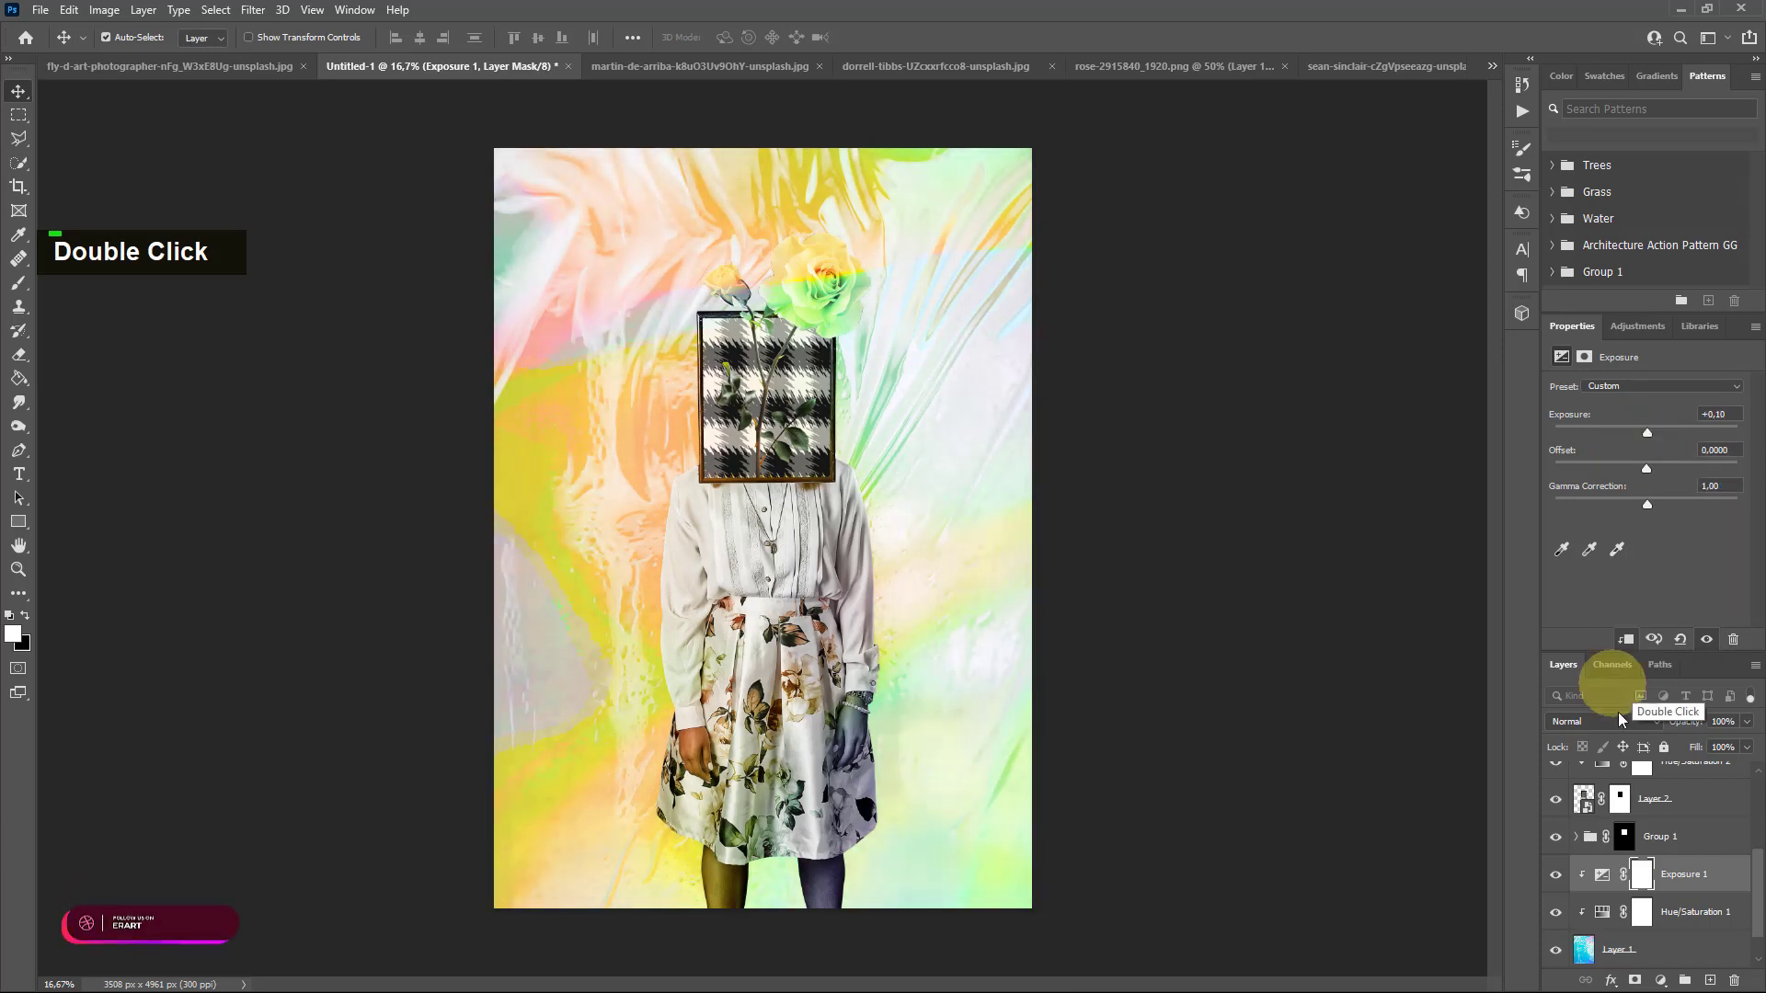
Add a Curves adjustment clipped directly above Layer 1 and darken the RGB curve with a point at input 174, output 40
{"action": "left_click", "coordinate": [1661, 962]}
{"action": "left_click", "coordinate": [1662, 980]}
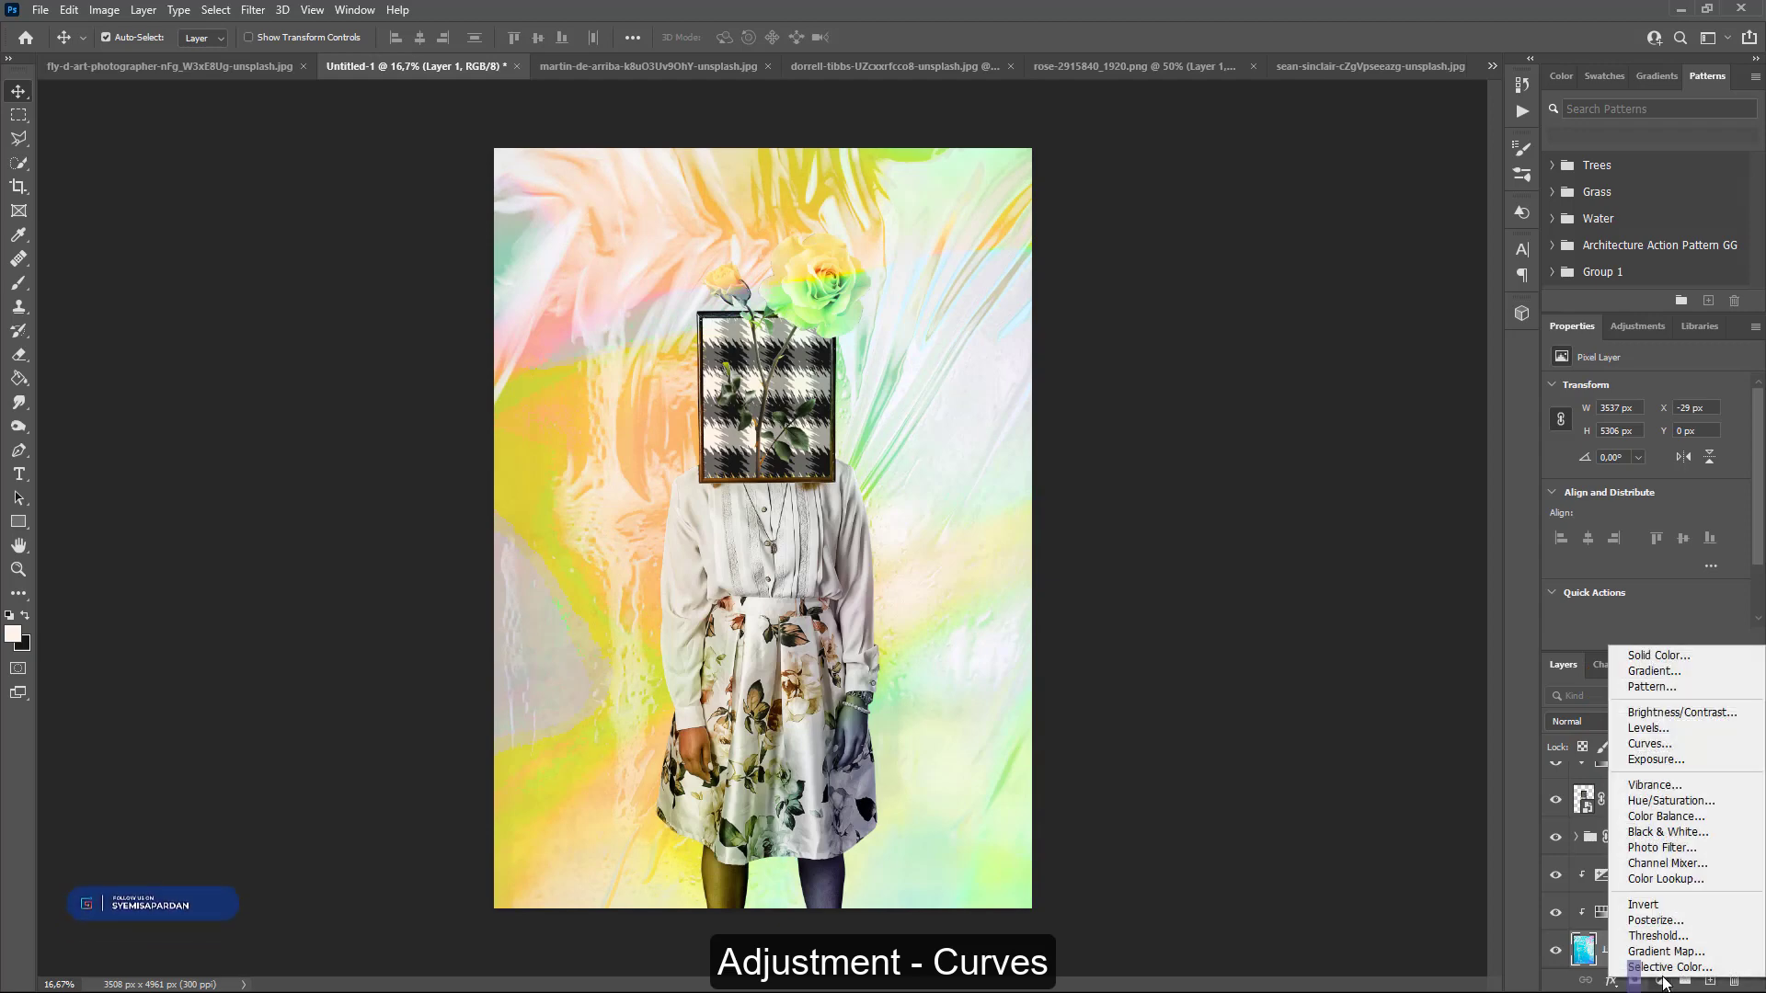
{"action": "left_click", "coordinate": [1645, 743]}
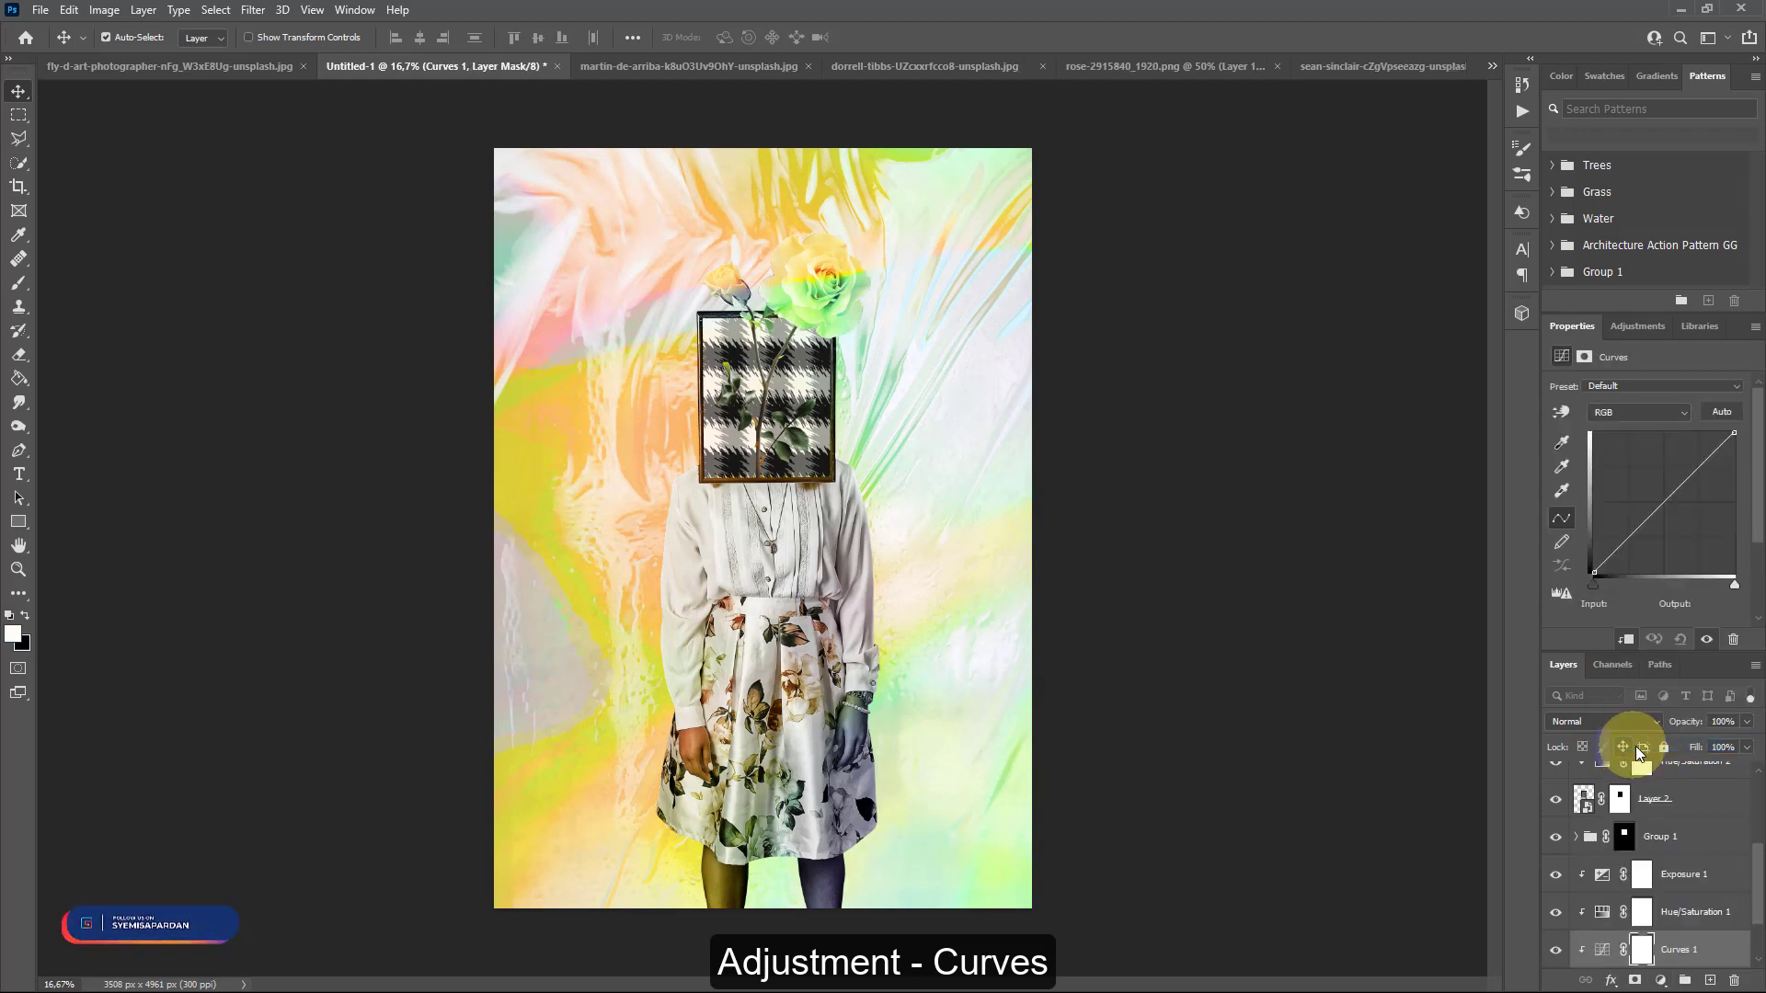
{"action": "left_click", "coordinate": [1639, 527]}
{"action": "left_click_drag", "start_coordinate": [1228, 775], "coordinate": [1326, 818]}
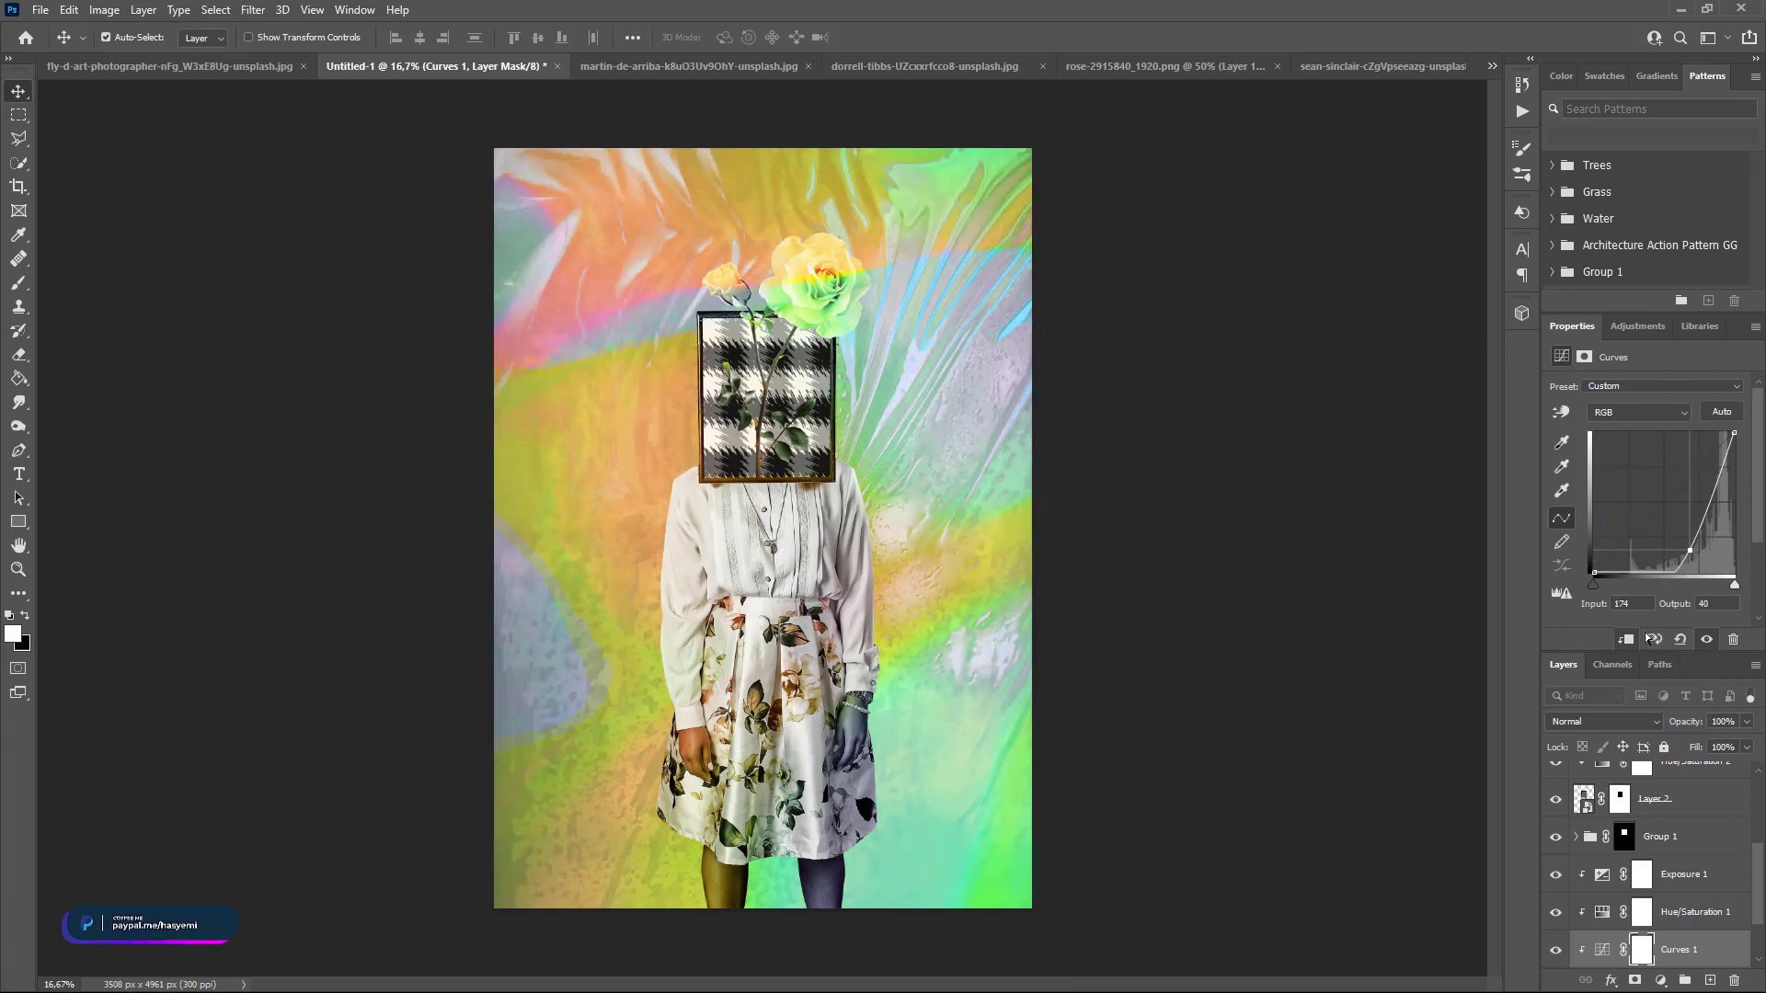
Add a layer mask to Layer 4 and paint it black with a 300 px brush over the figure, frame and roses
{"action": "scroll", "coordinate": [1646, 843], "scroll_direction": "up", "scroll_amount": 8}
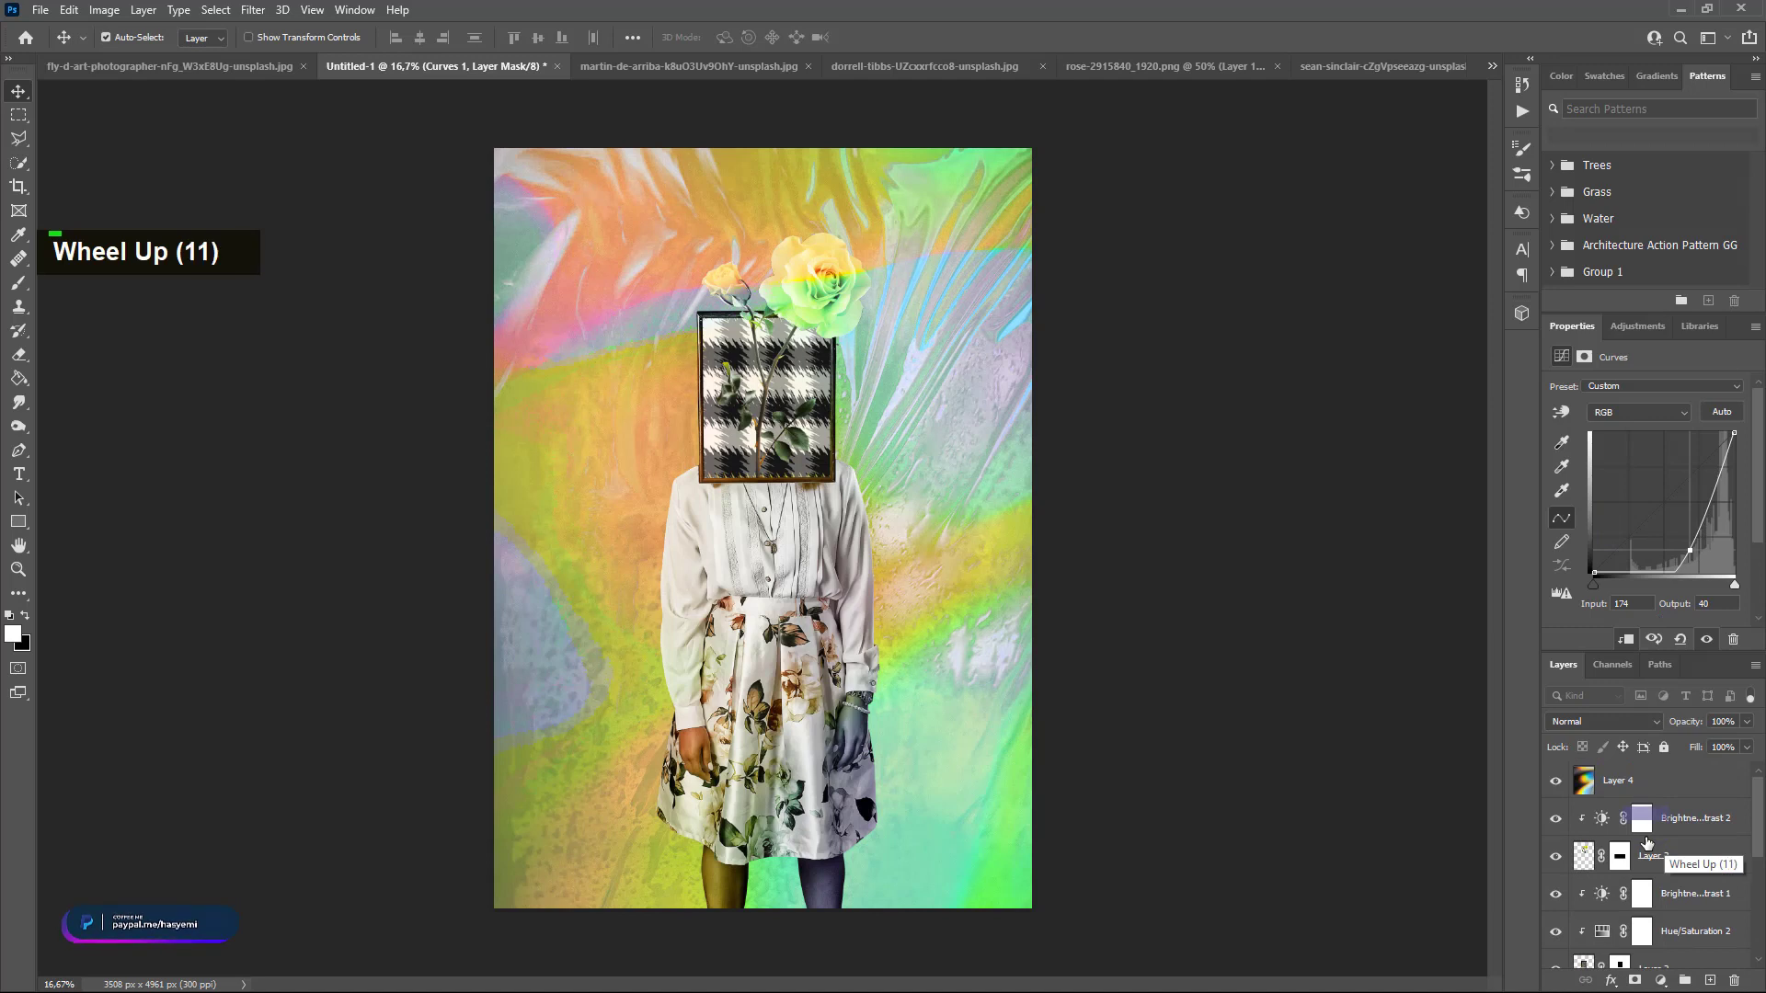
{"action": "left_click", "coordinate": [1628, 781]}
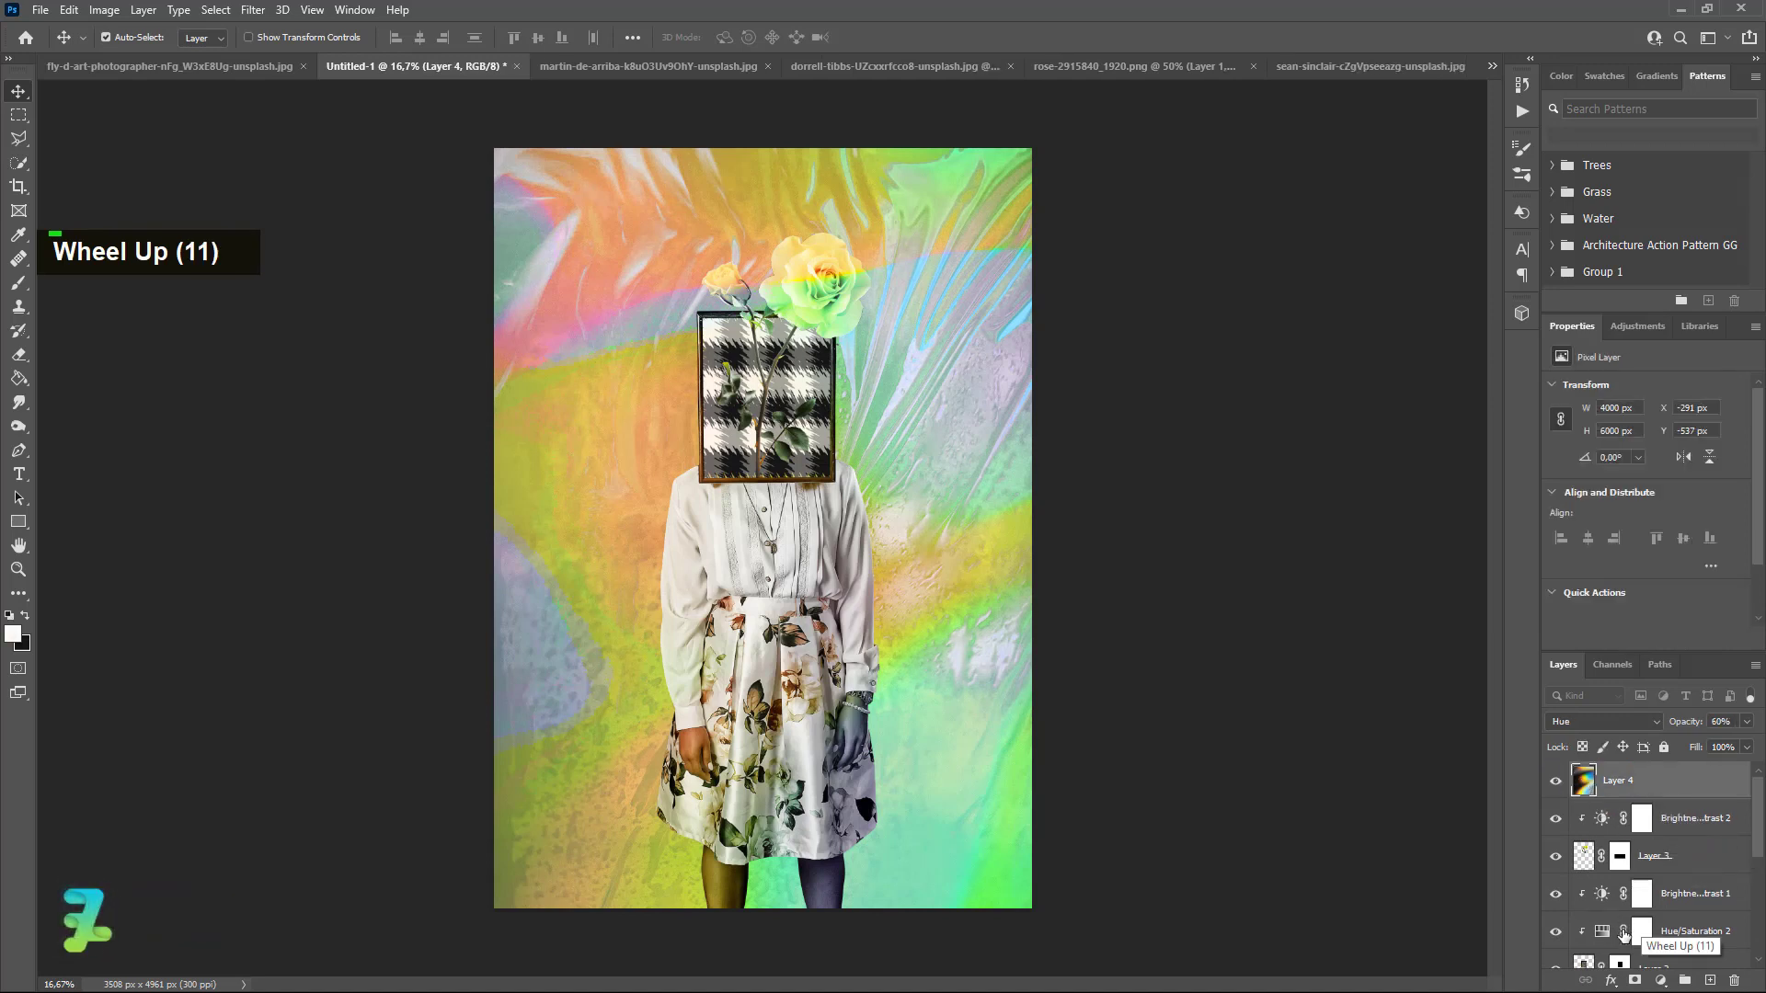
{"action": "left_click", "coordinate": [1635, 980]}
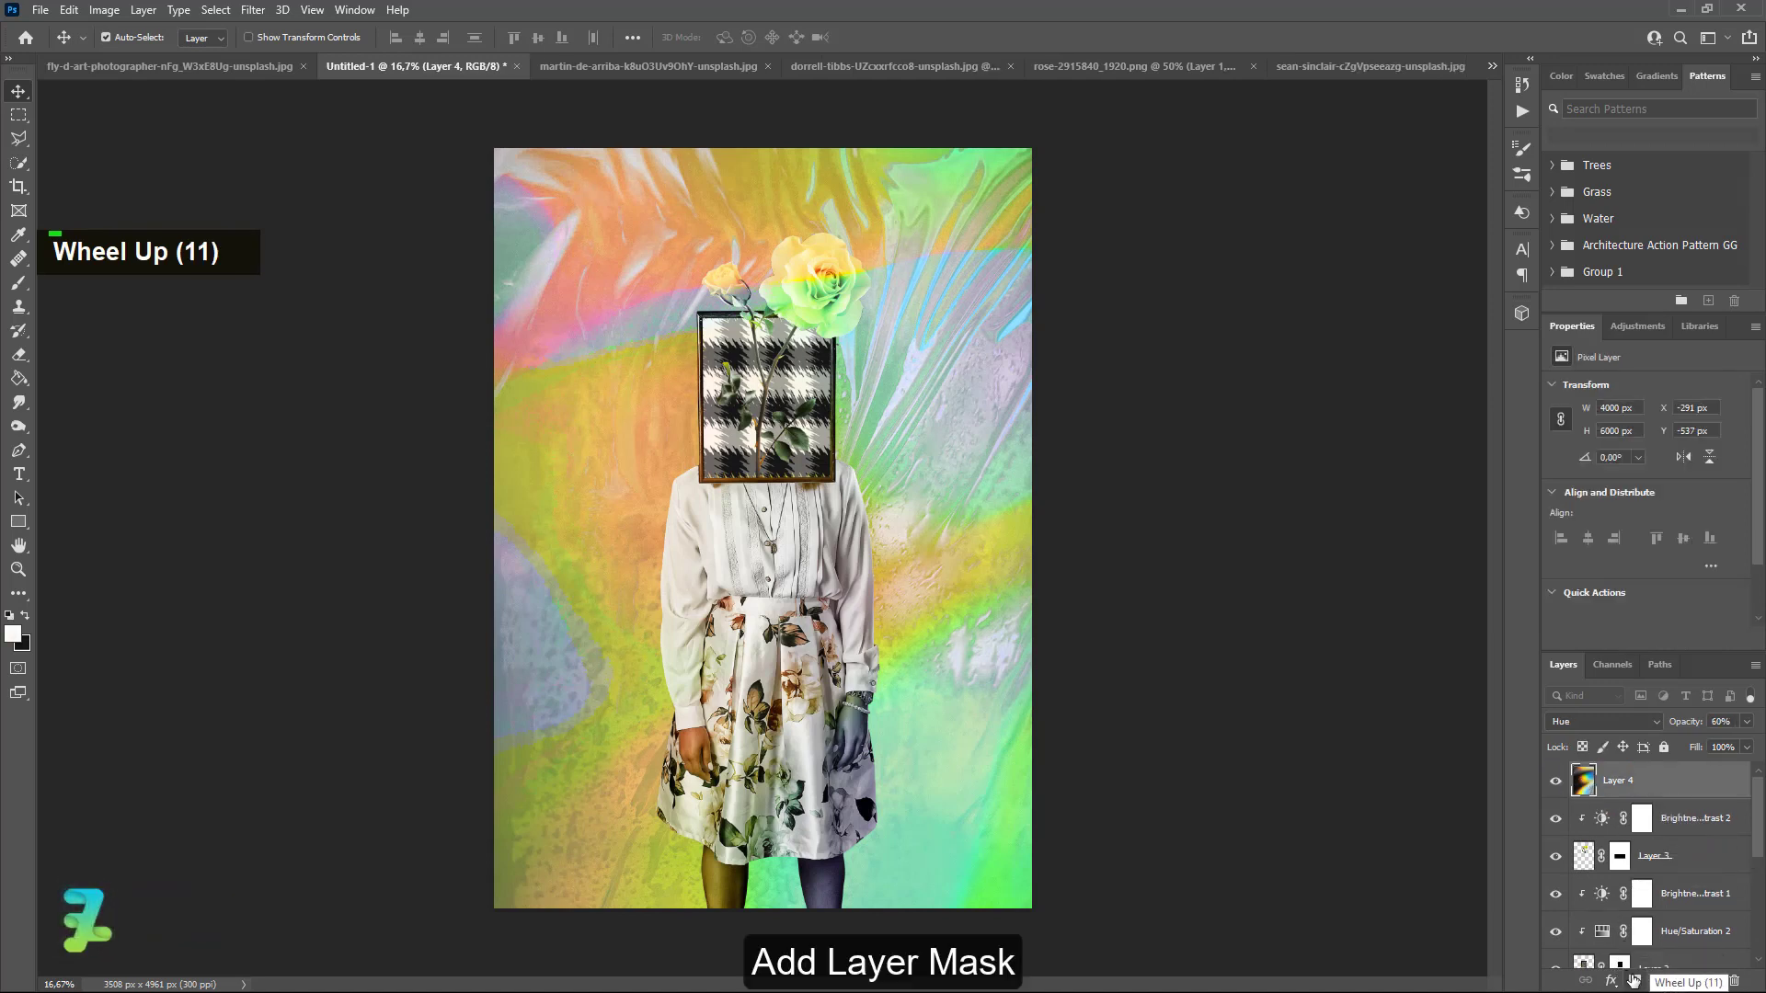
{"action": "left_click", "coordinate": [10, 615]}
{"action": "left_click", "coordinate": [18, 282]}
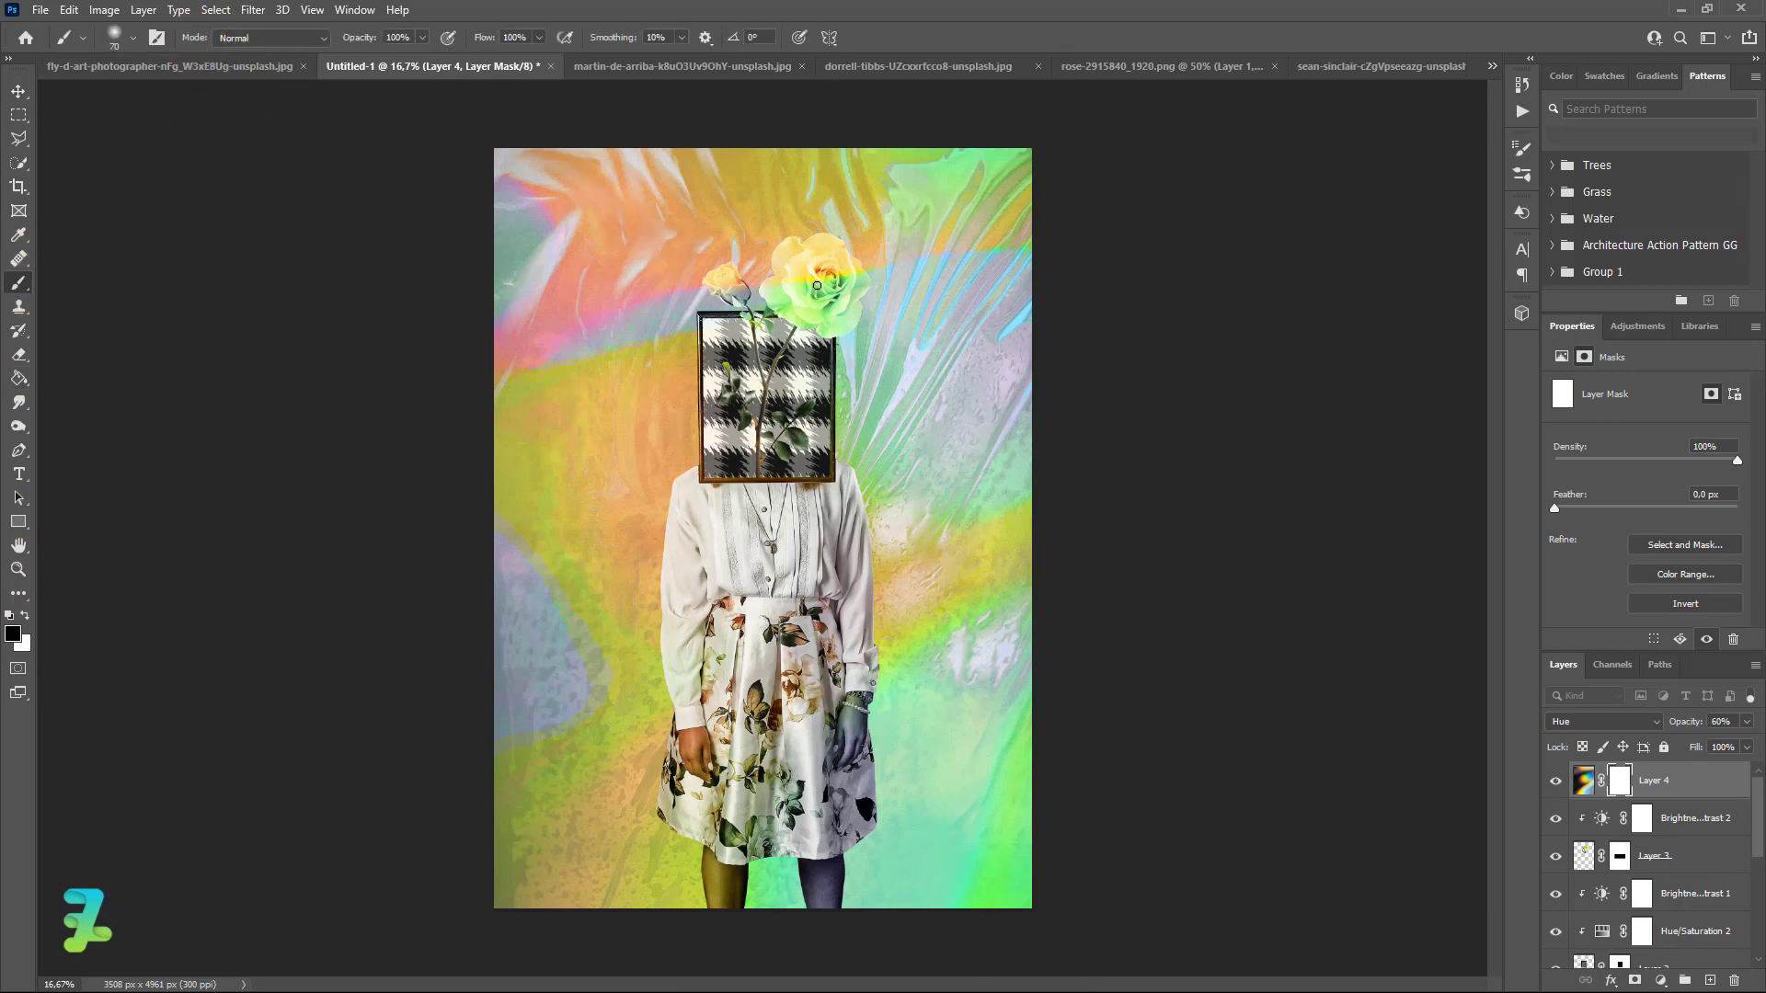
{"action": "key", "text": "bracketright"}
{"action": "key", "text": "bracketright"}
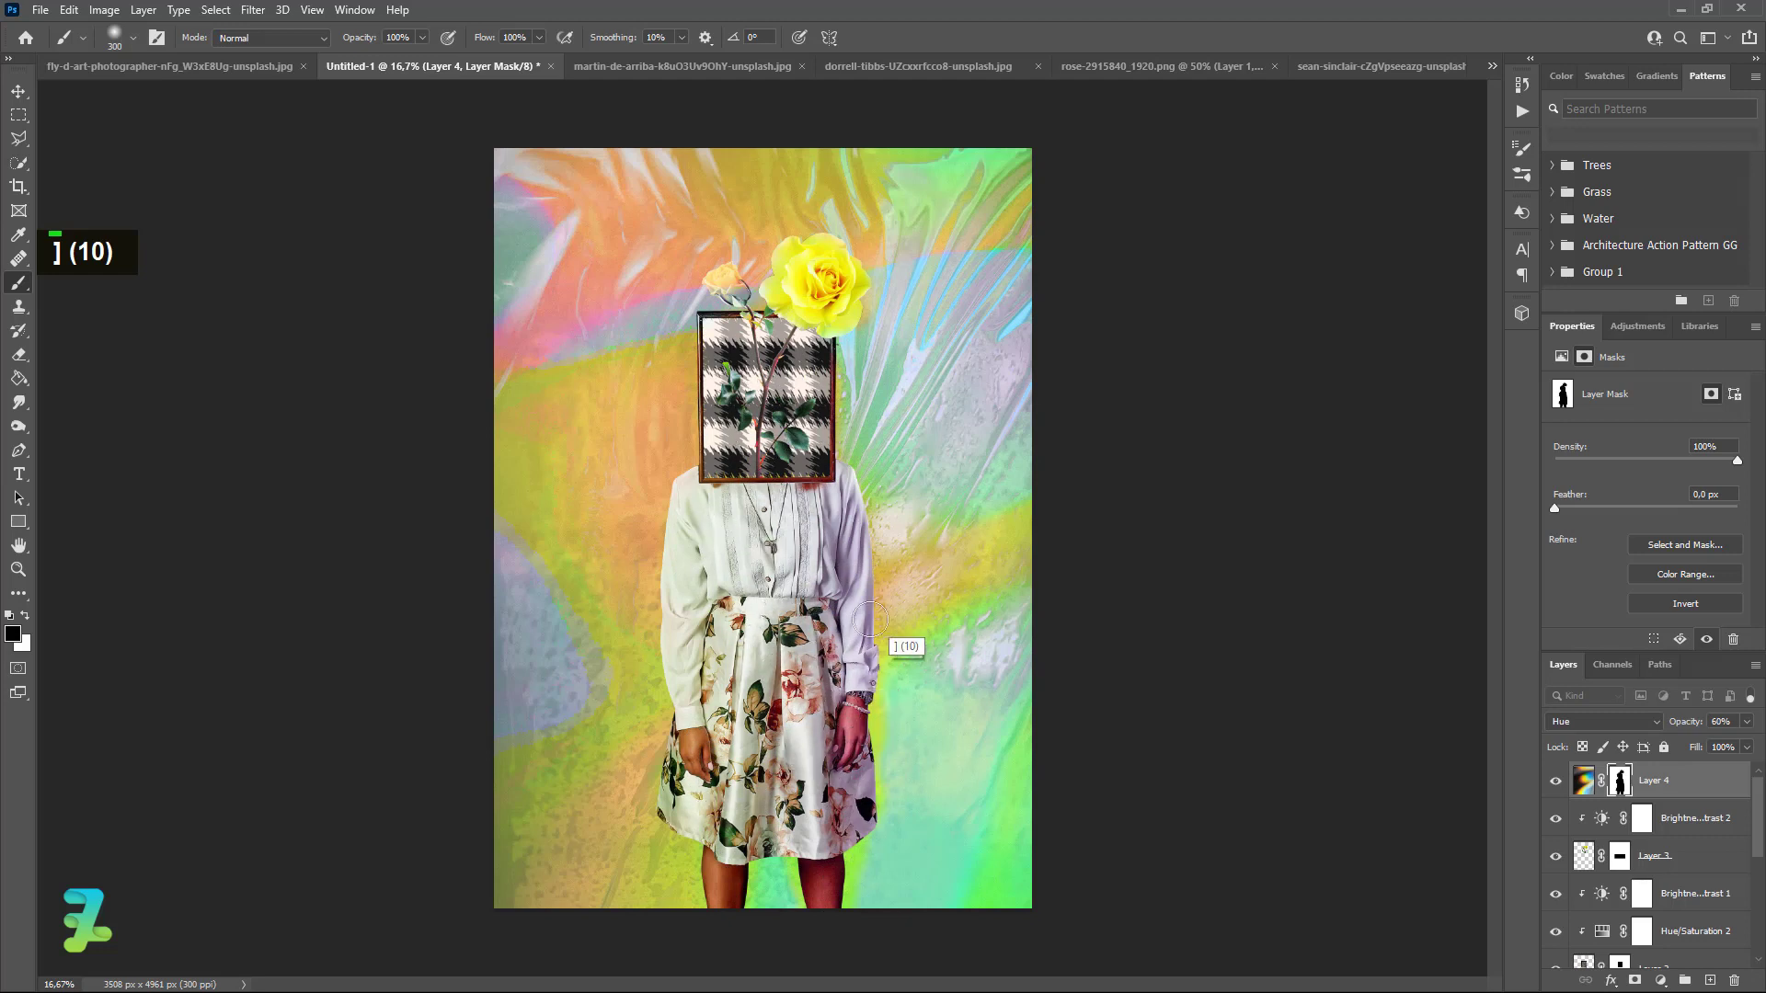
{"action": "left_click", "coordinate": [18, 91]}
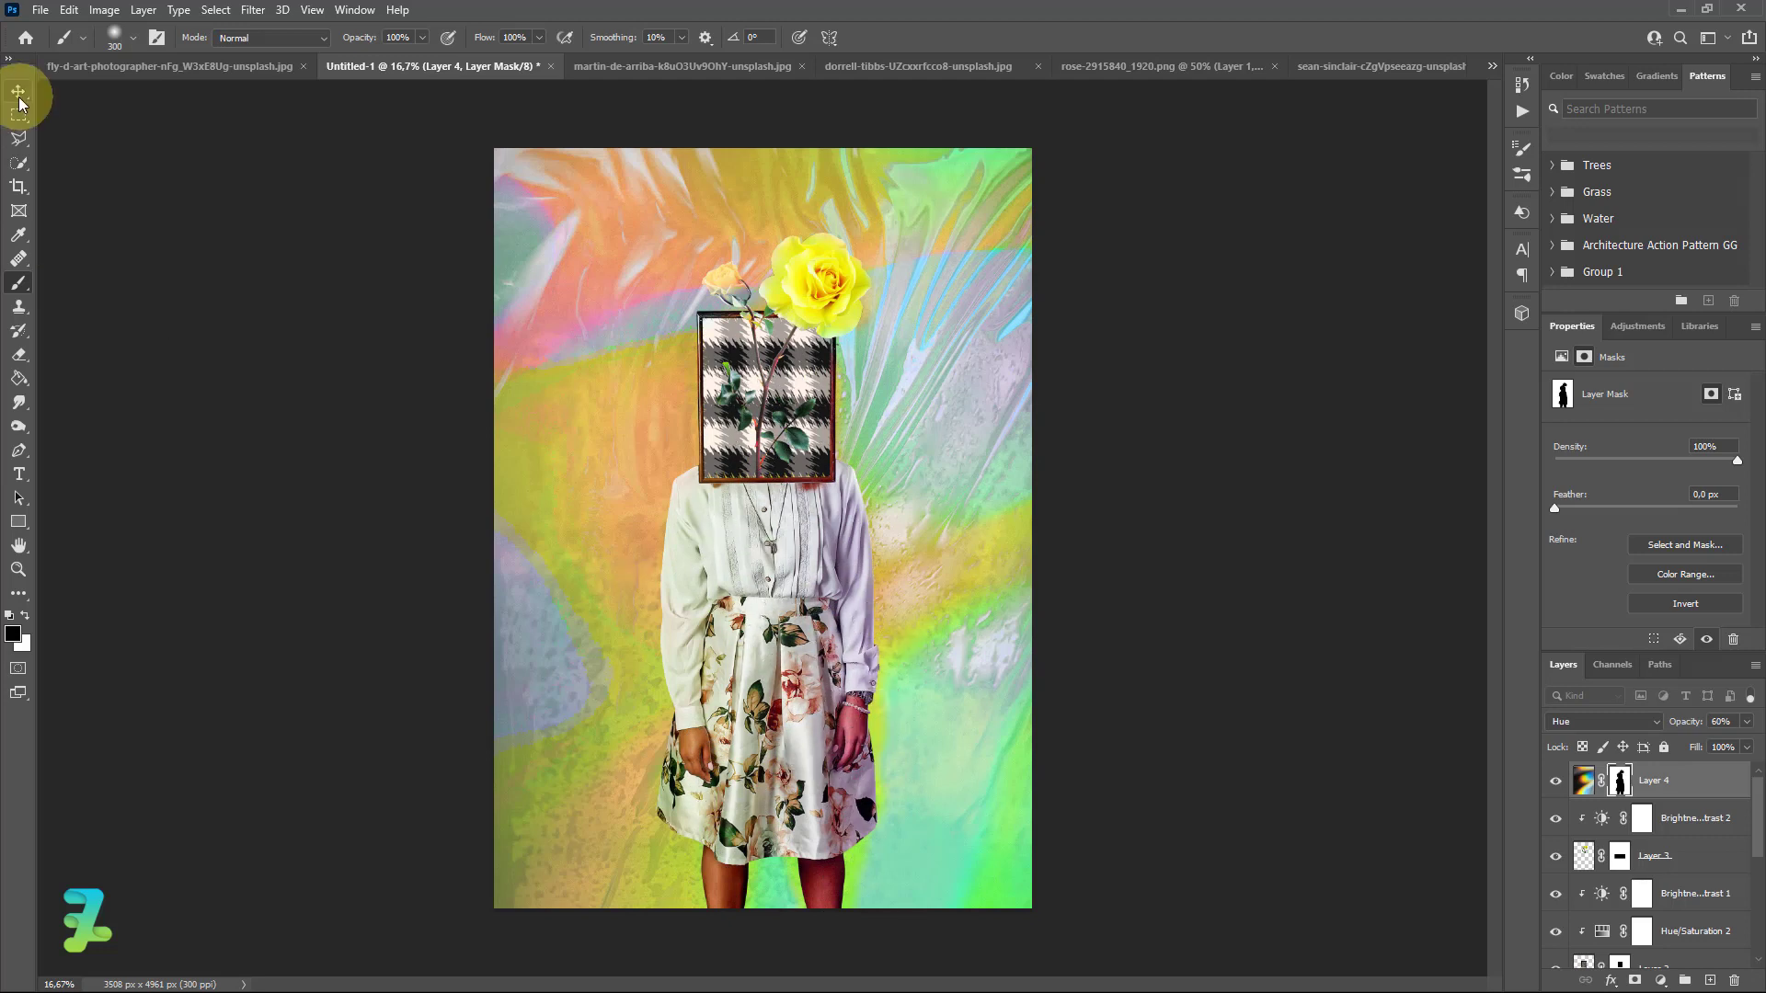
Create a new empty layer directly above the Exposure 1 adjustment
{"action": "scroll", "coordinate": [1655, 782], "scroll_direction": "down", "scroll_amount": 9}
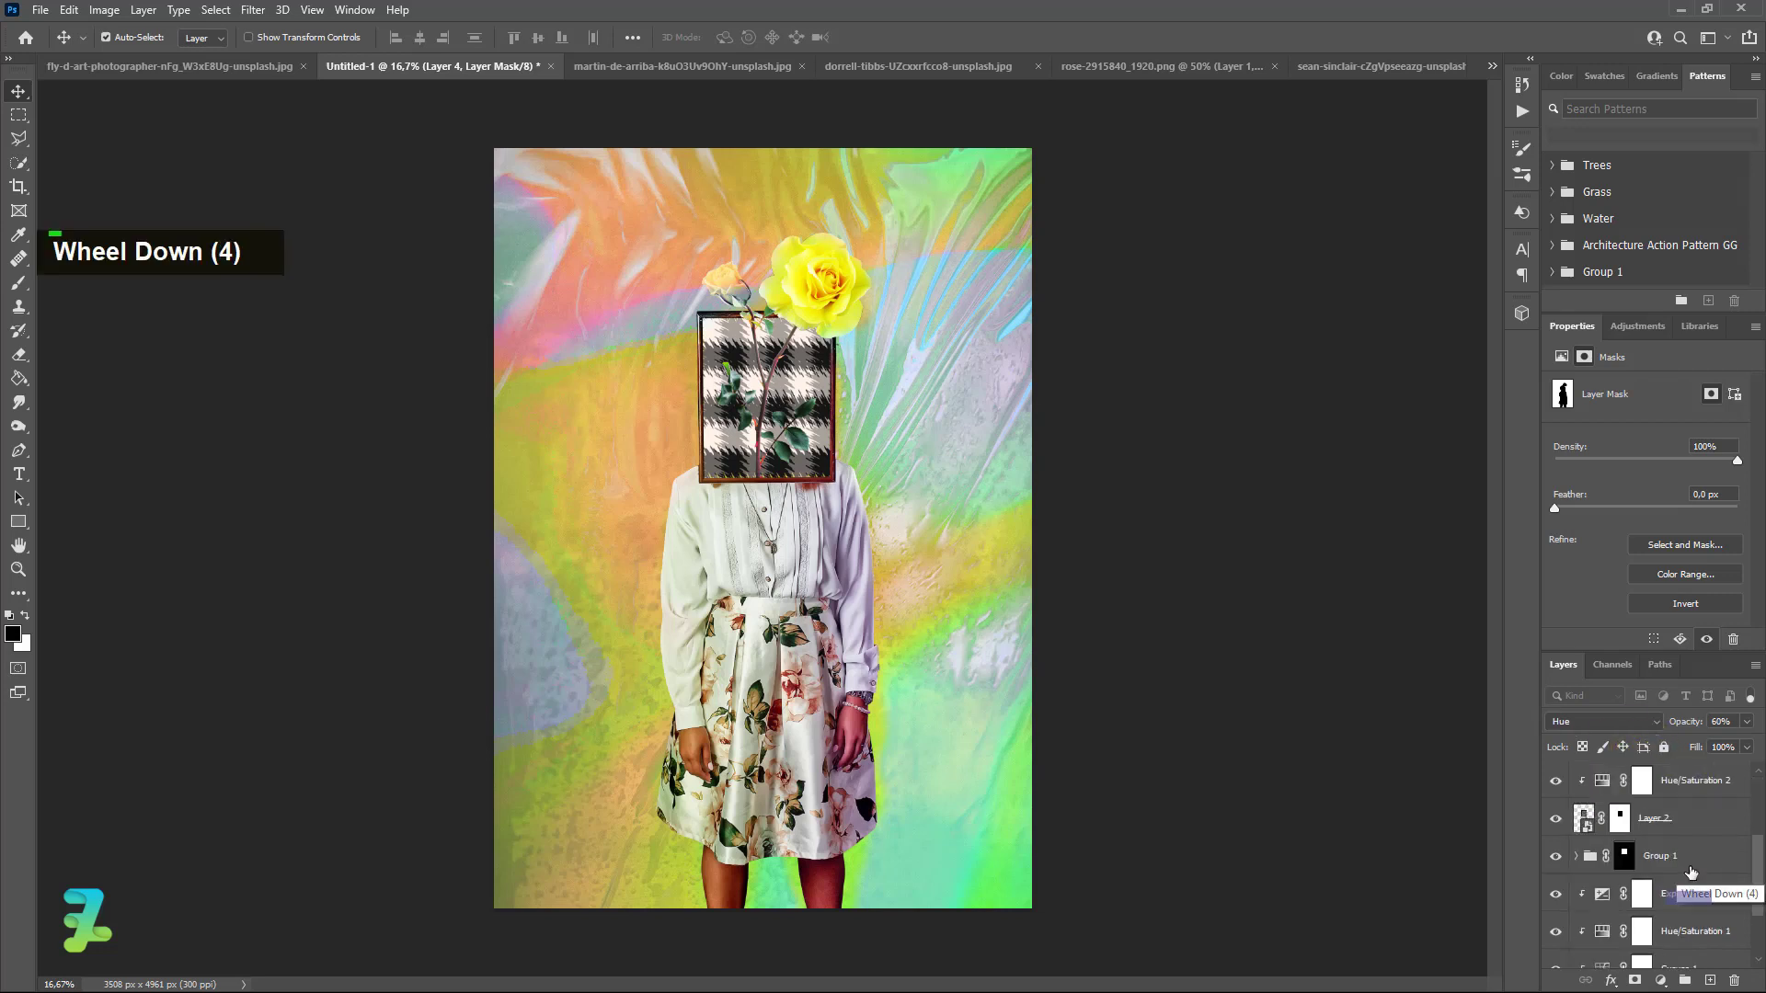
{"action": "scroll", "coordinate": [1660, 782], "scroll_direction": "up", "scroll_amount": 1}
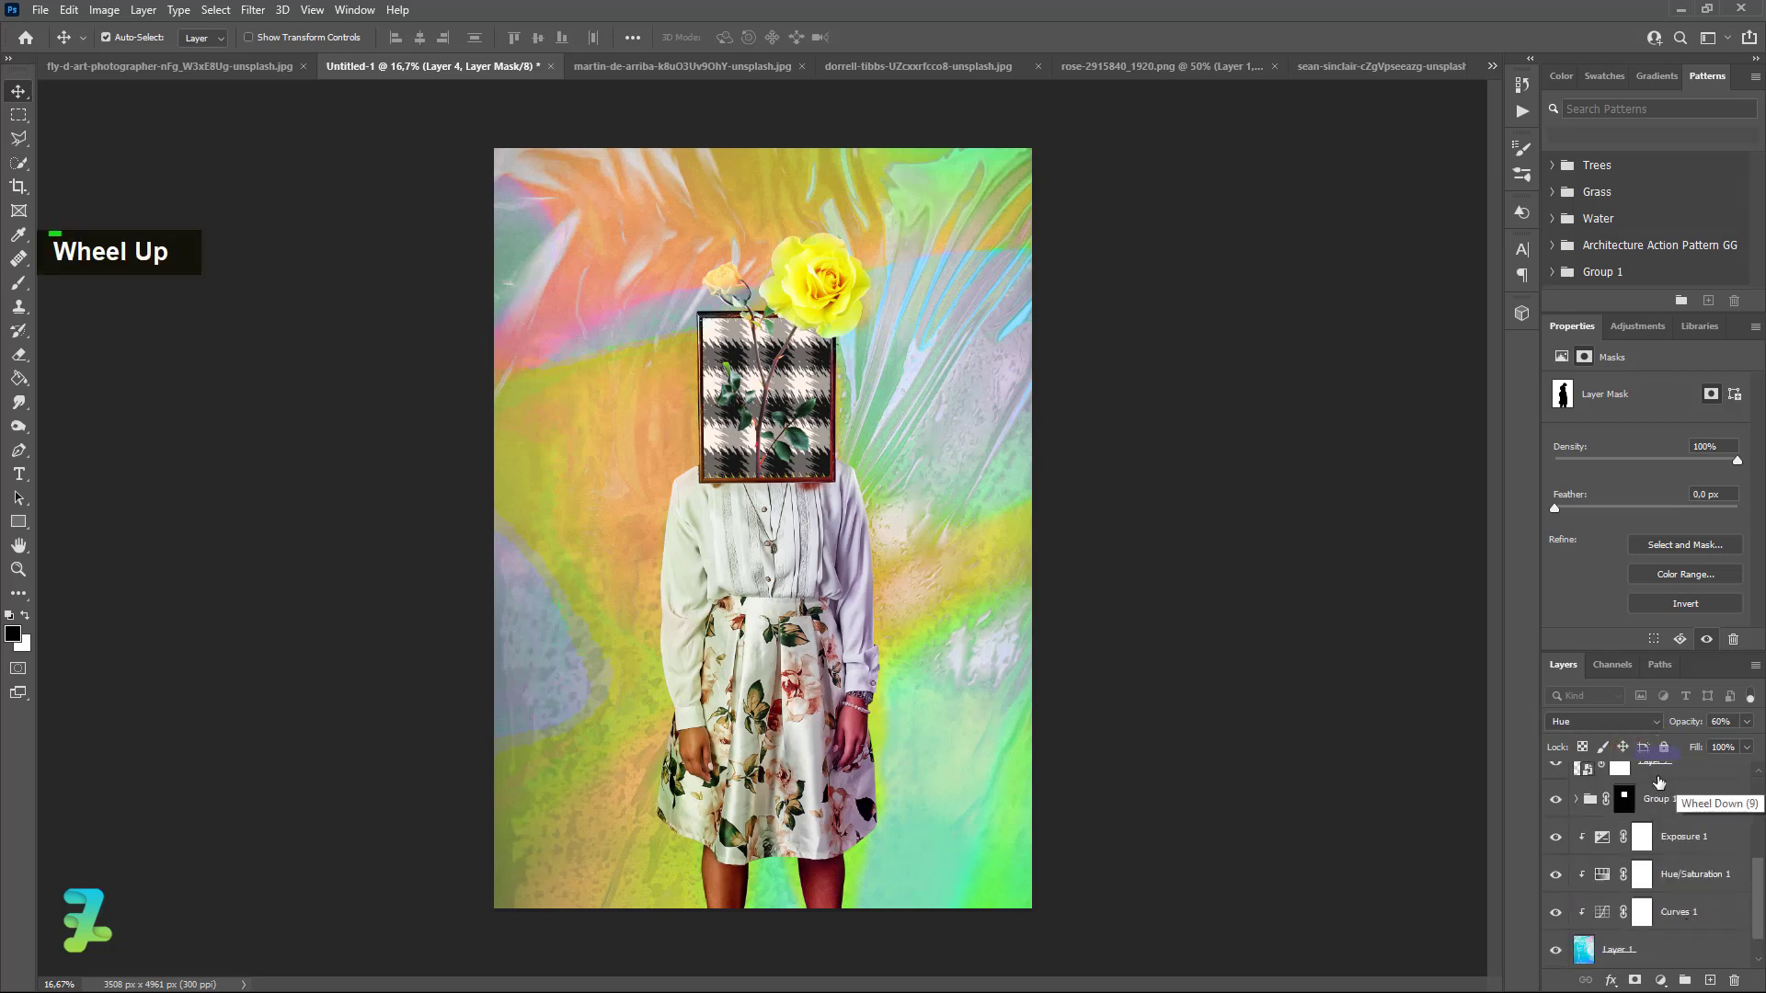
{"action": "left_click", "coordinate": [1681, 832]}
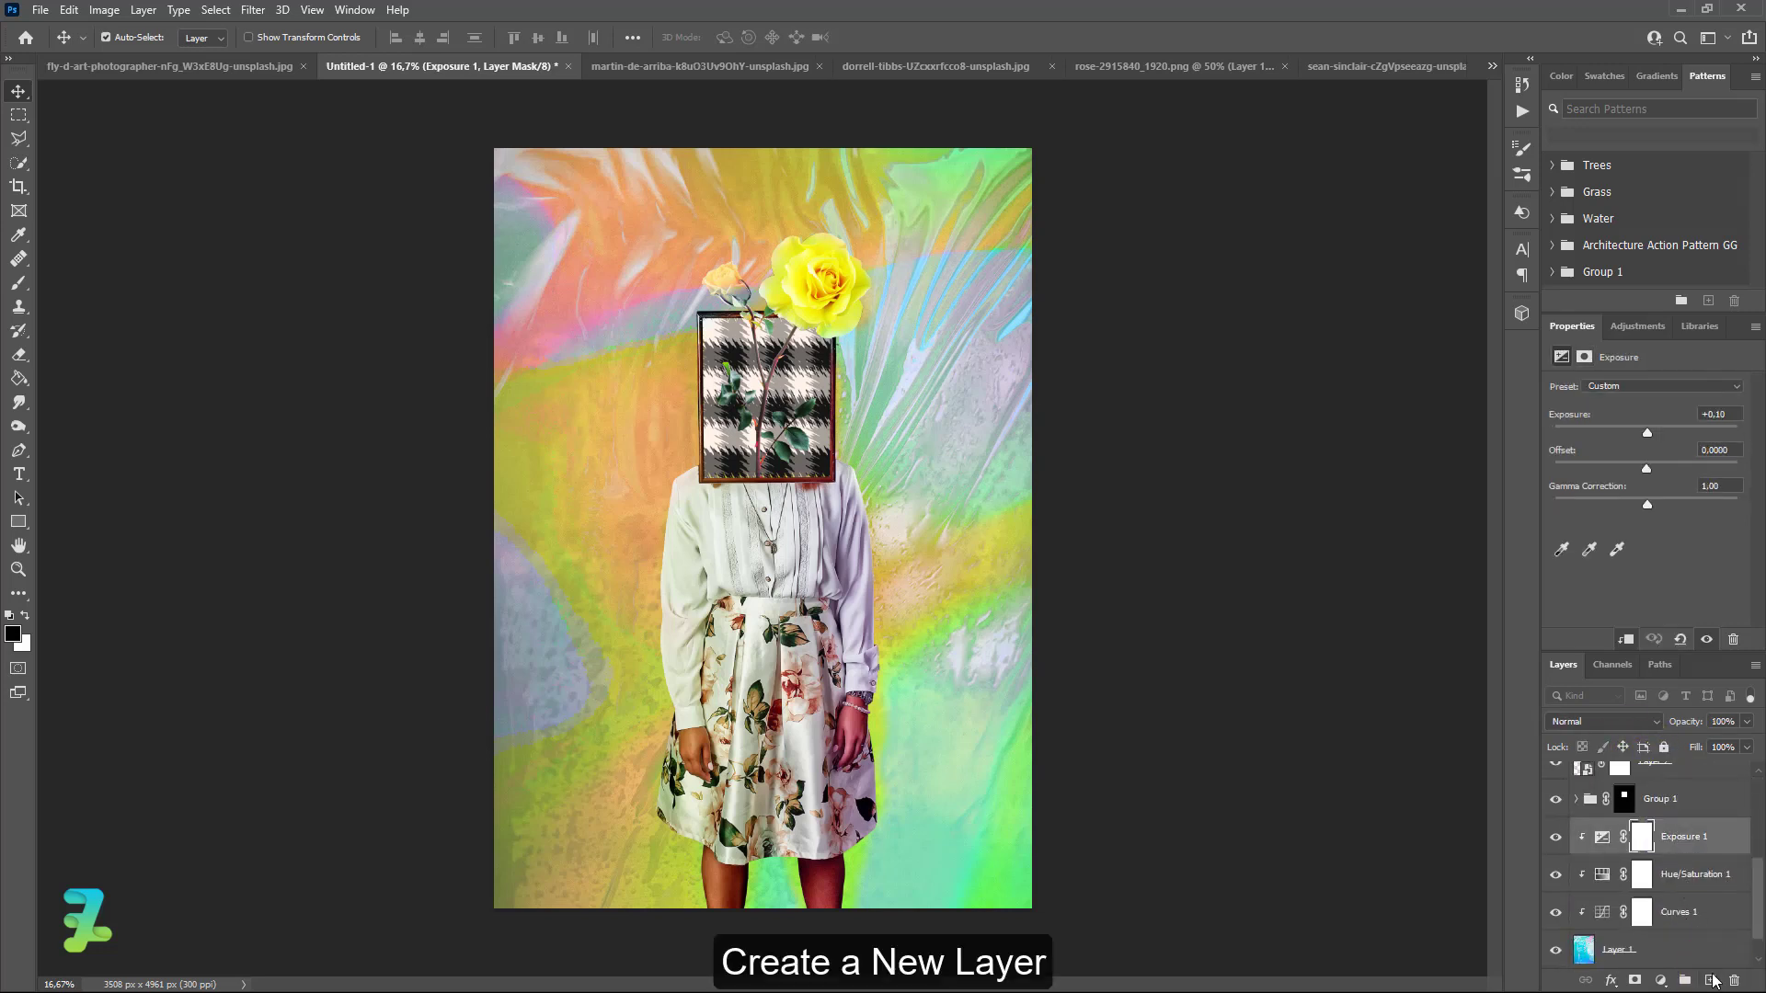
{"action": "left_click", "coordinate": [1712, 980]}
Edit the Gradient tool's yellow-to-orange gradient so its end opacity stop is 0%
{"action": "key", "text": "x"}
{"action": "left_click", "coordinate": [20, 379]}
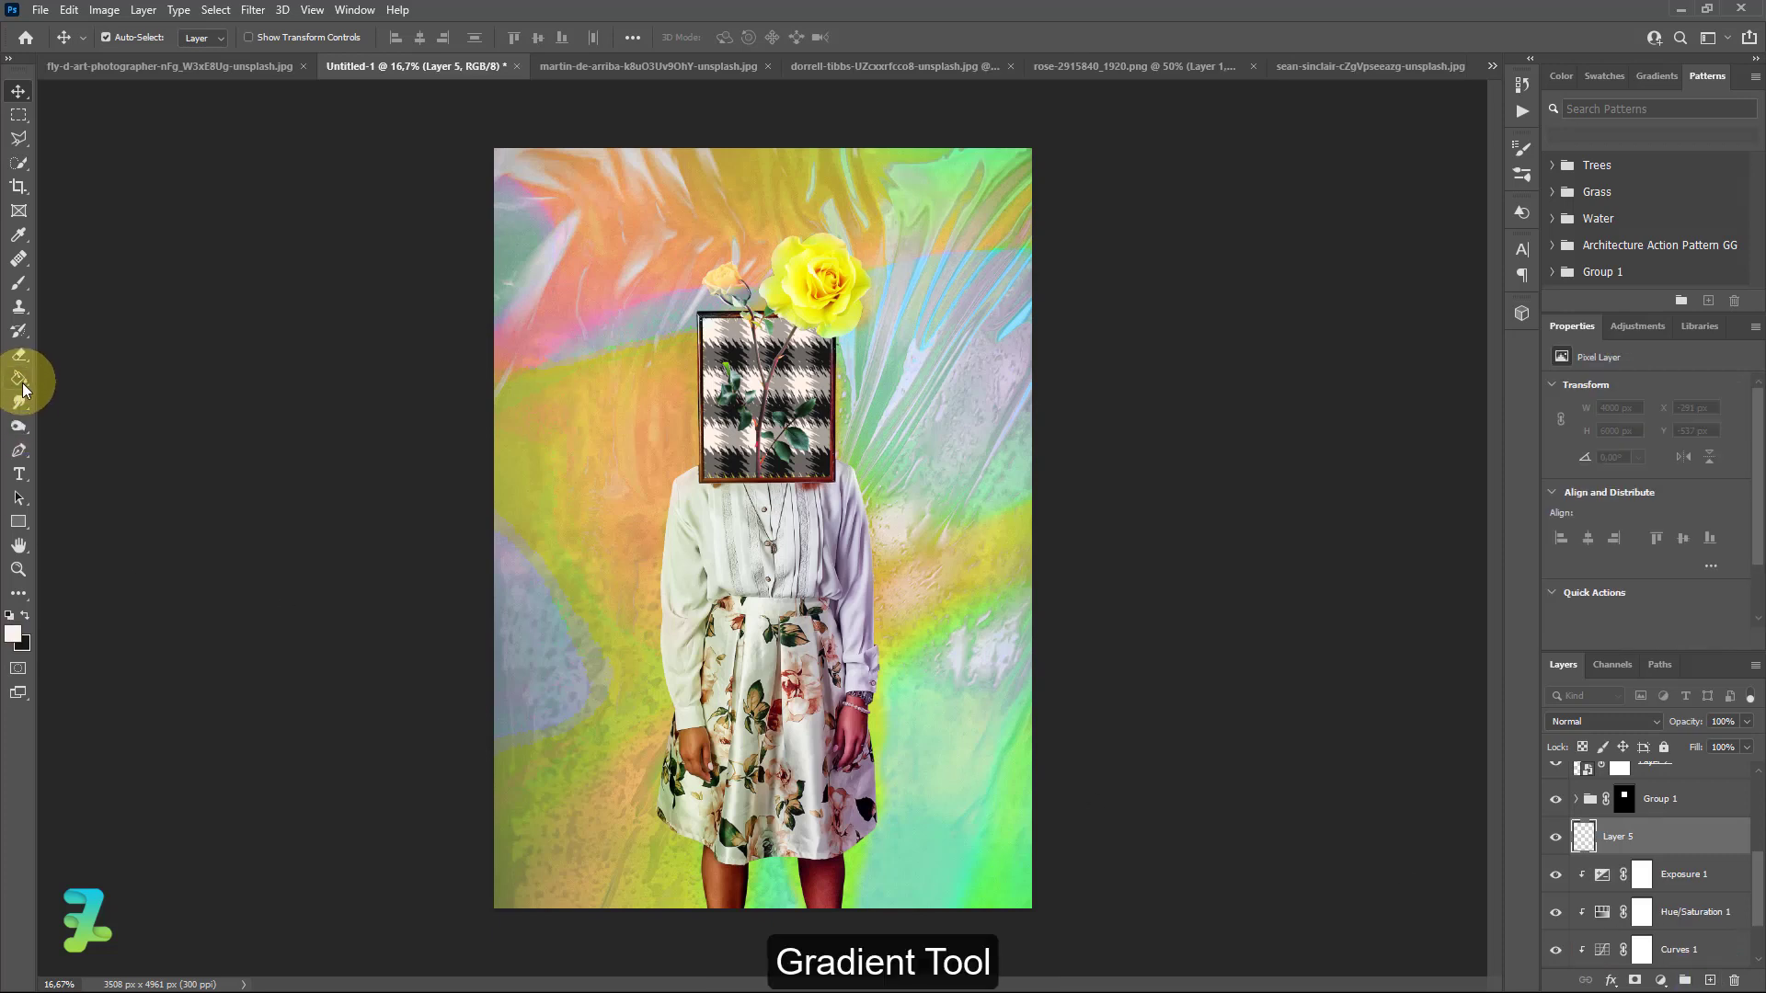
{"action": "right_click", "coordinate": [23, 387]}
{"action": "left_click", "coordinate": [81, 385]}
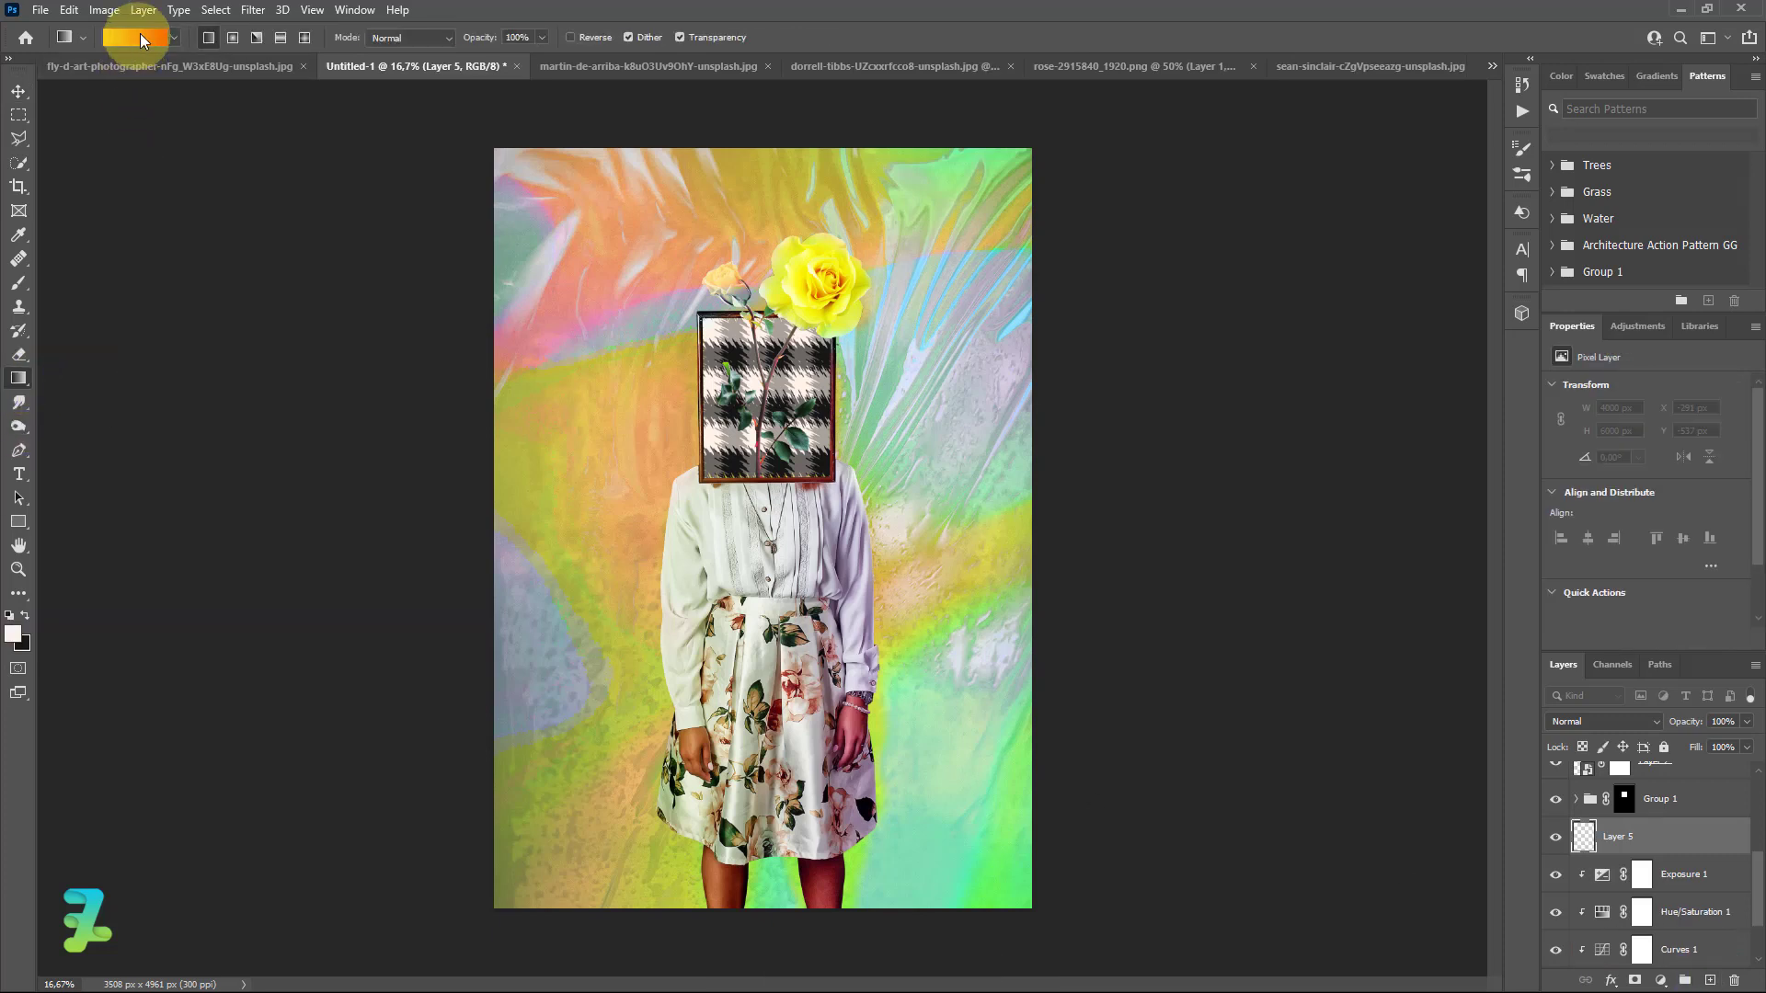
{"action": "left_click", "coordinate": [140, 37]}
{"action": "left_click", "coordinate": [1429, 487]}
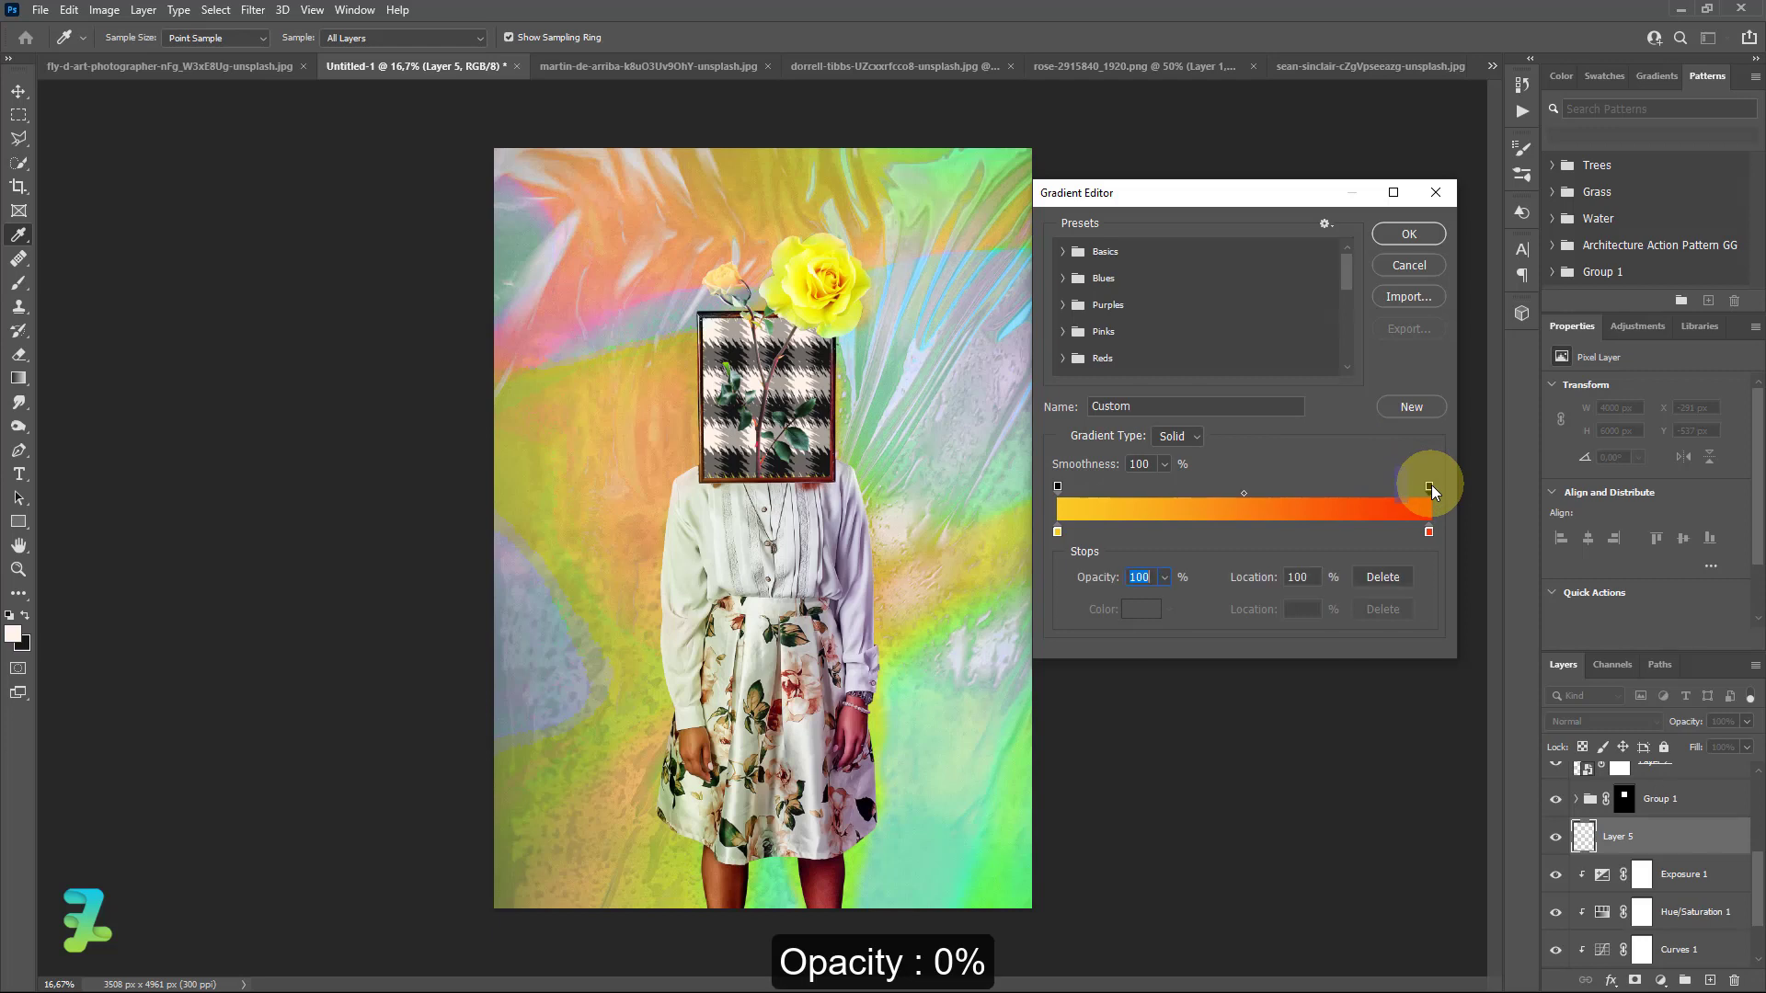
{"action": "left_click", "coordinate": [1166, 580]}
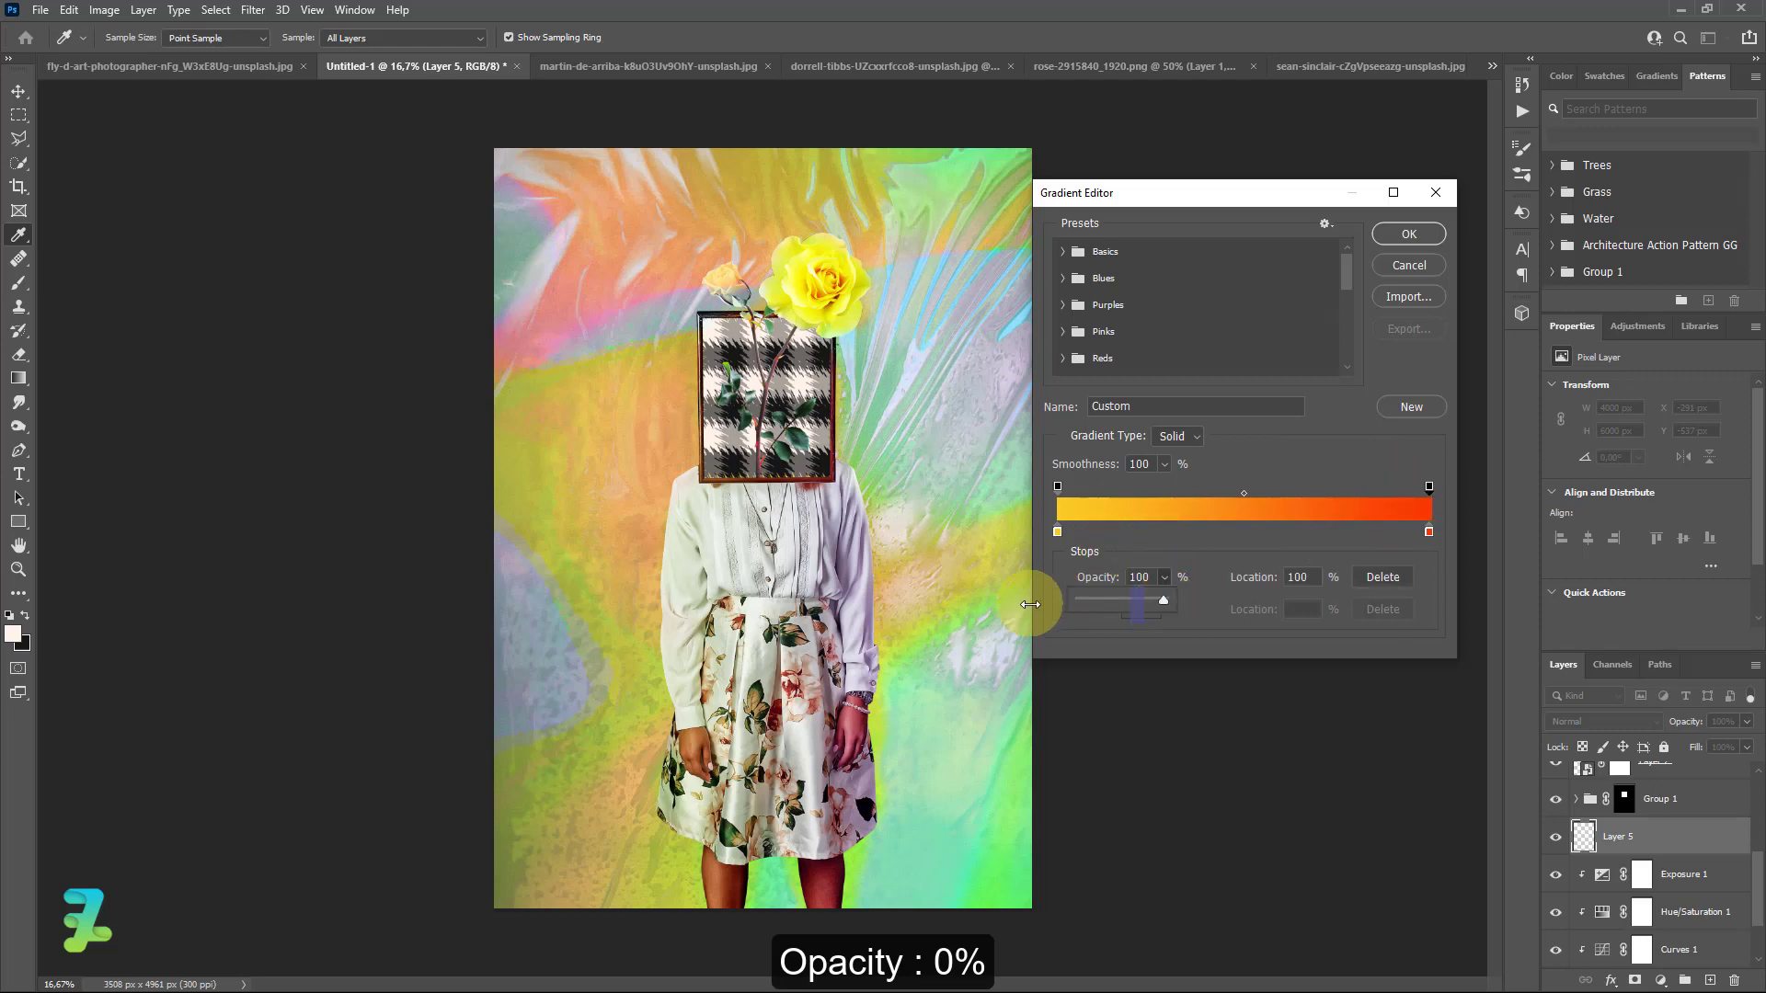
{"action": "left_click_drag", "start_coordinate": [1155, 607], "coordinate": [1073, 610]}
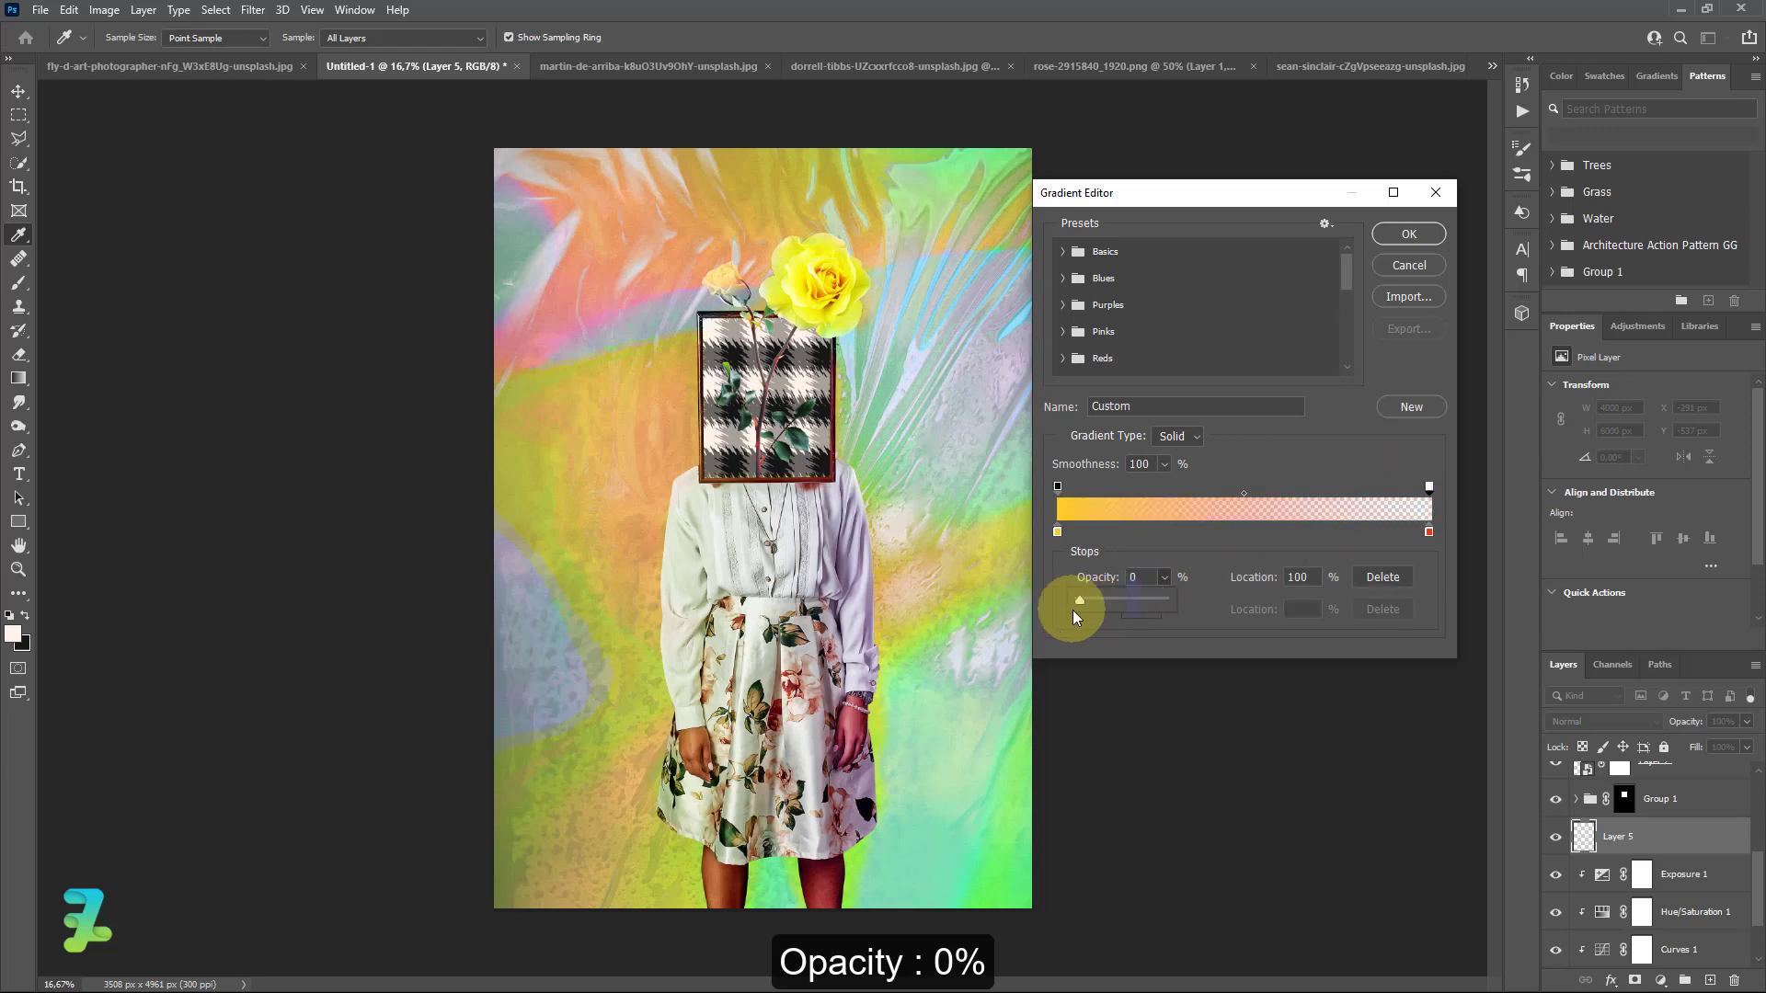
Confirm #facc22 as the gradient's starting colour and draw it straight upward on Layer 5 from the canvas bottom to the large rose
{"action": "left_click", "coordinate": [1058, 532]}
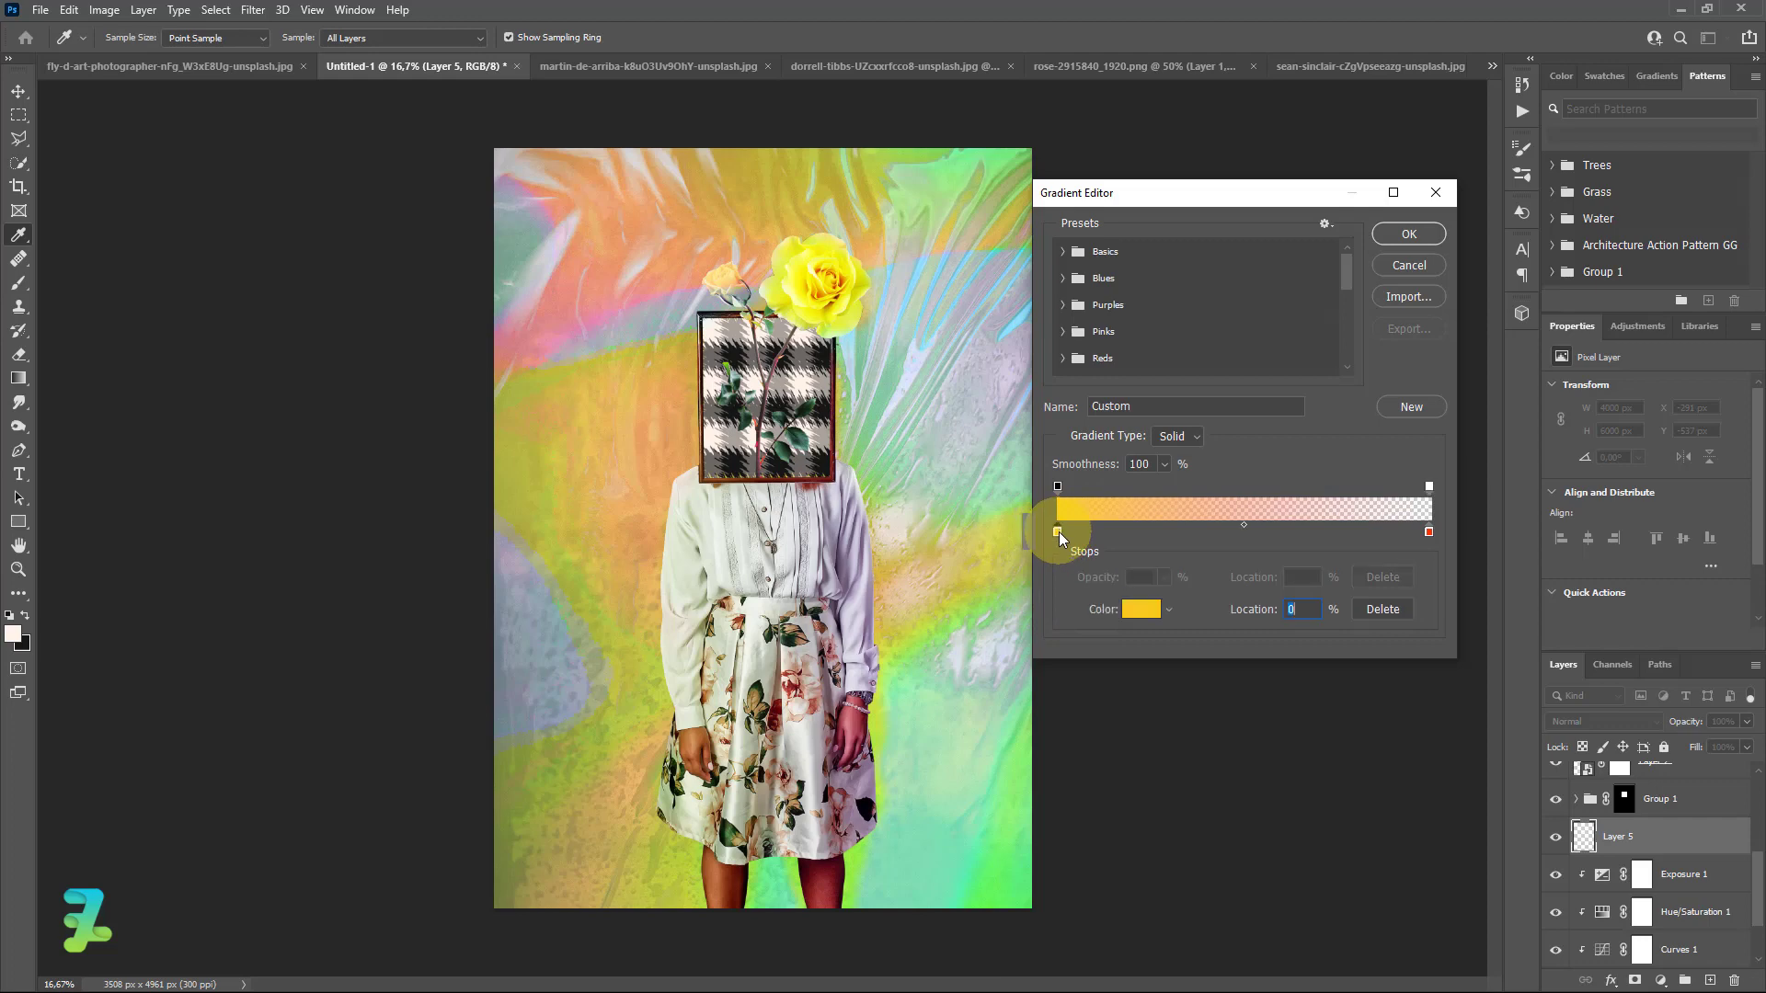
{"action": "double_click", "coordinate": [1058, 532]}
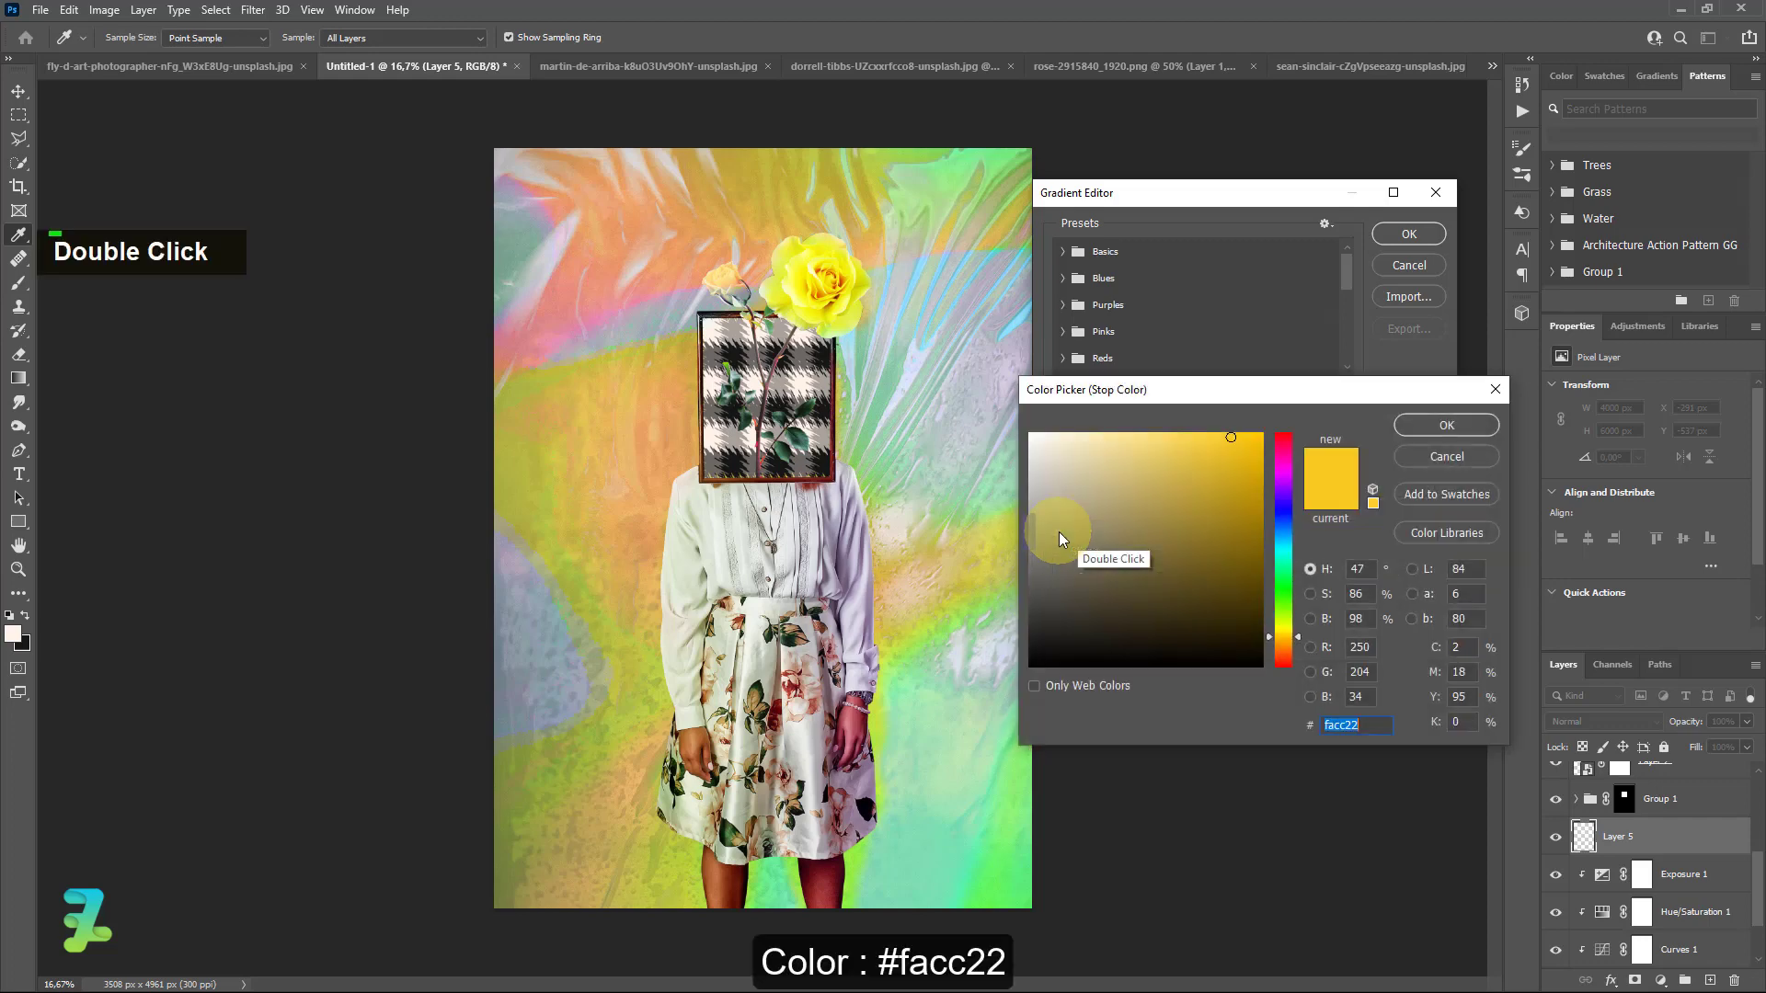
{"action": "left_click", "coordinate": [1445, 426]}
{"action": "left_click", "coordinate": [1398, 237]}
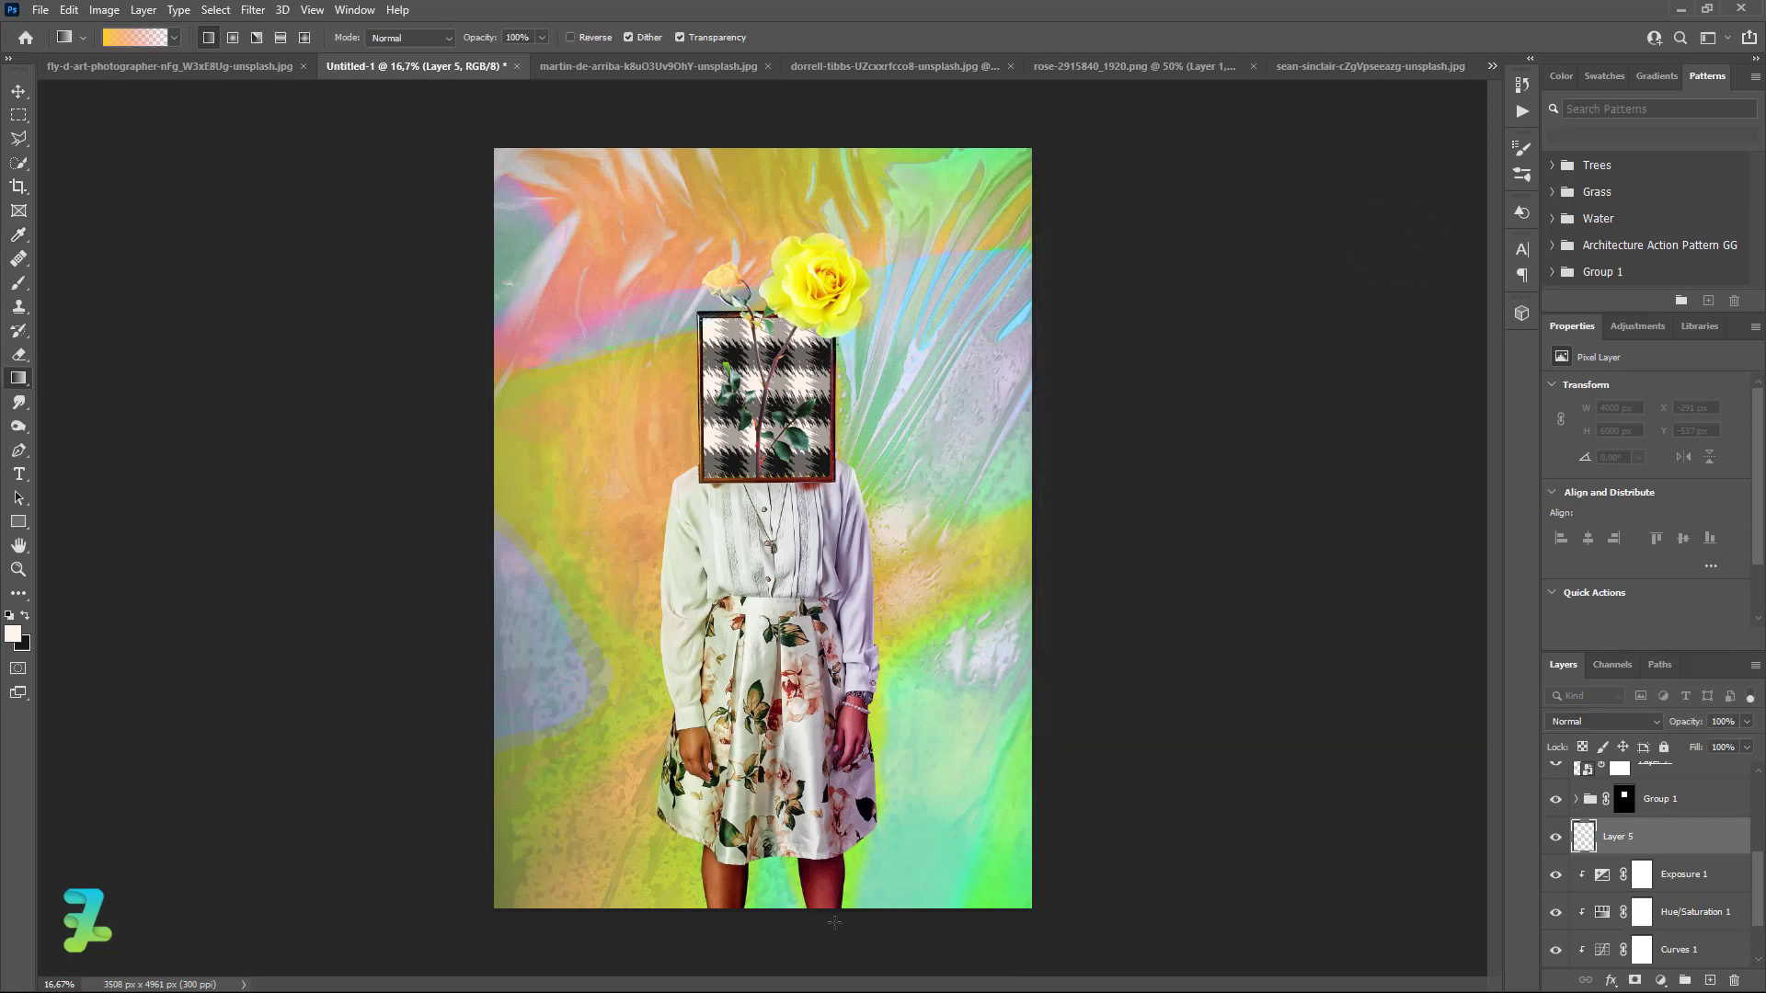
{"action": "left_click_drag", "start_coordinate": [844, 315], "coordinate": [840, 267]}
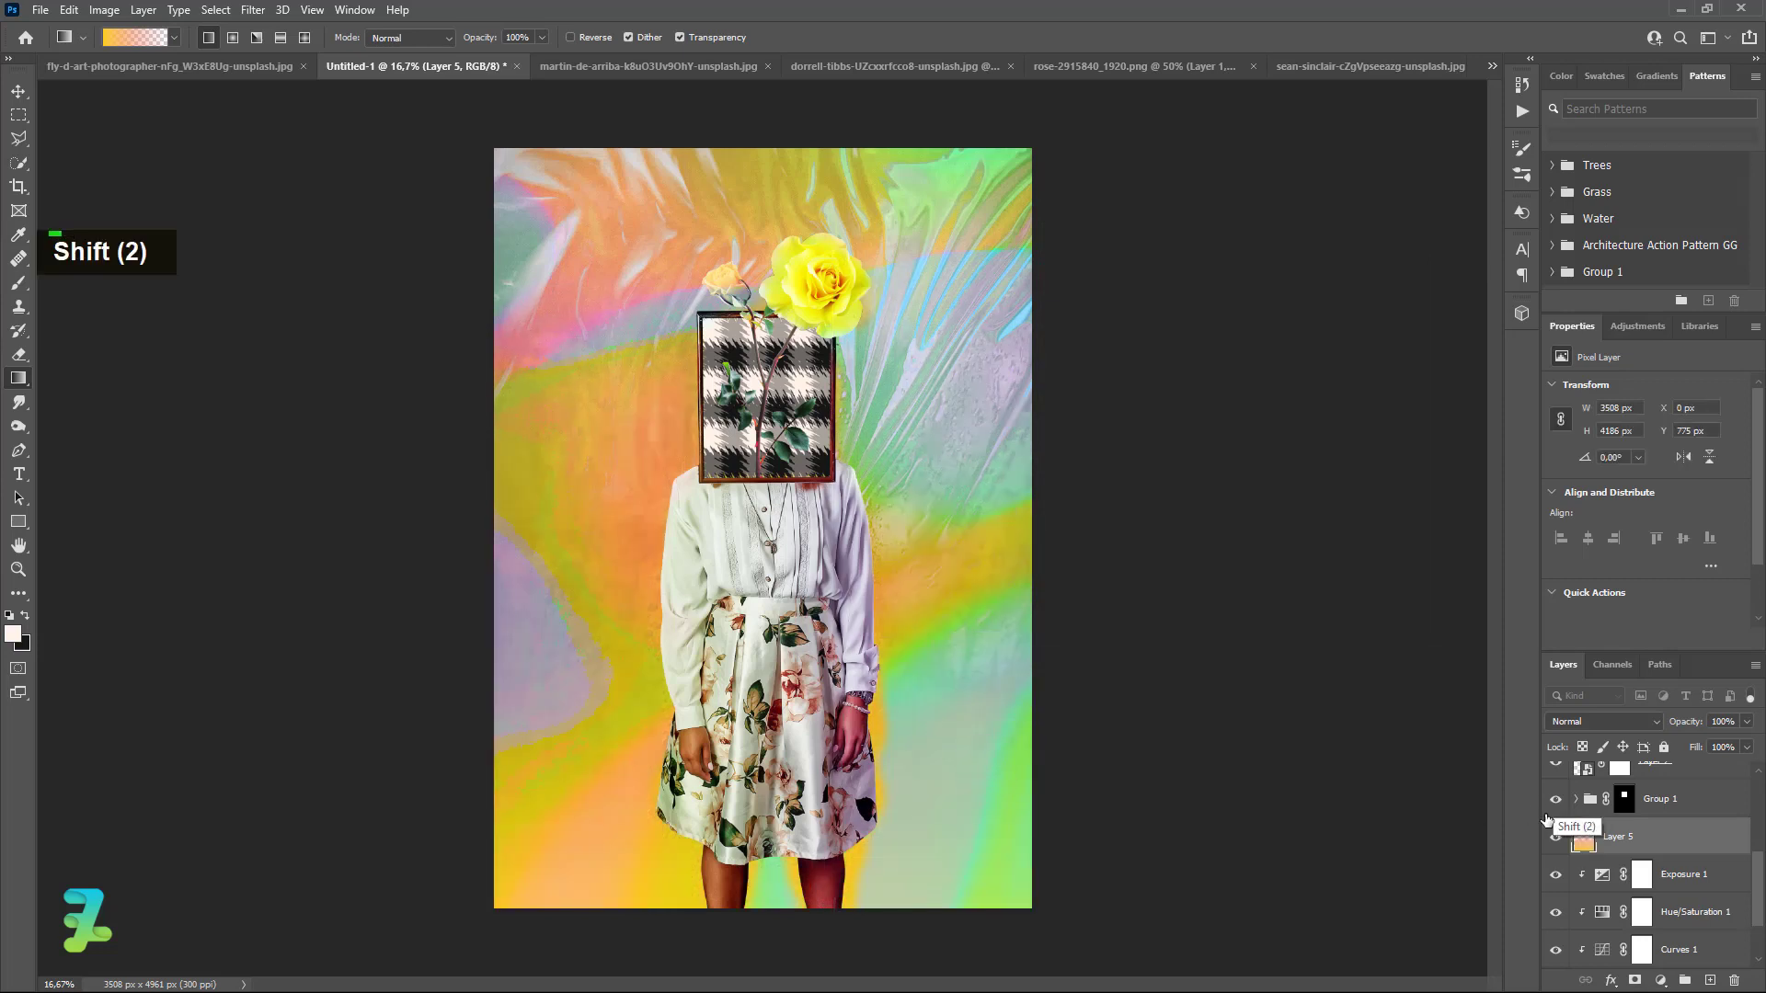
Try Layer 5 above Group 1 in the layer stack and move it back directly below the group
{"action": "scroll", "coordinate": [1638, 835], "scroll_direction": "up", "scroll_amount": 6}
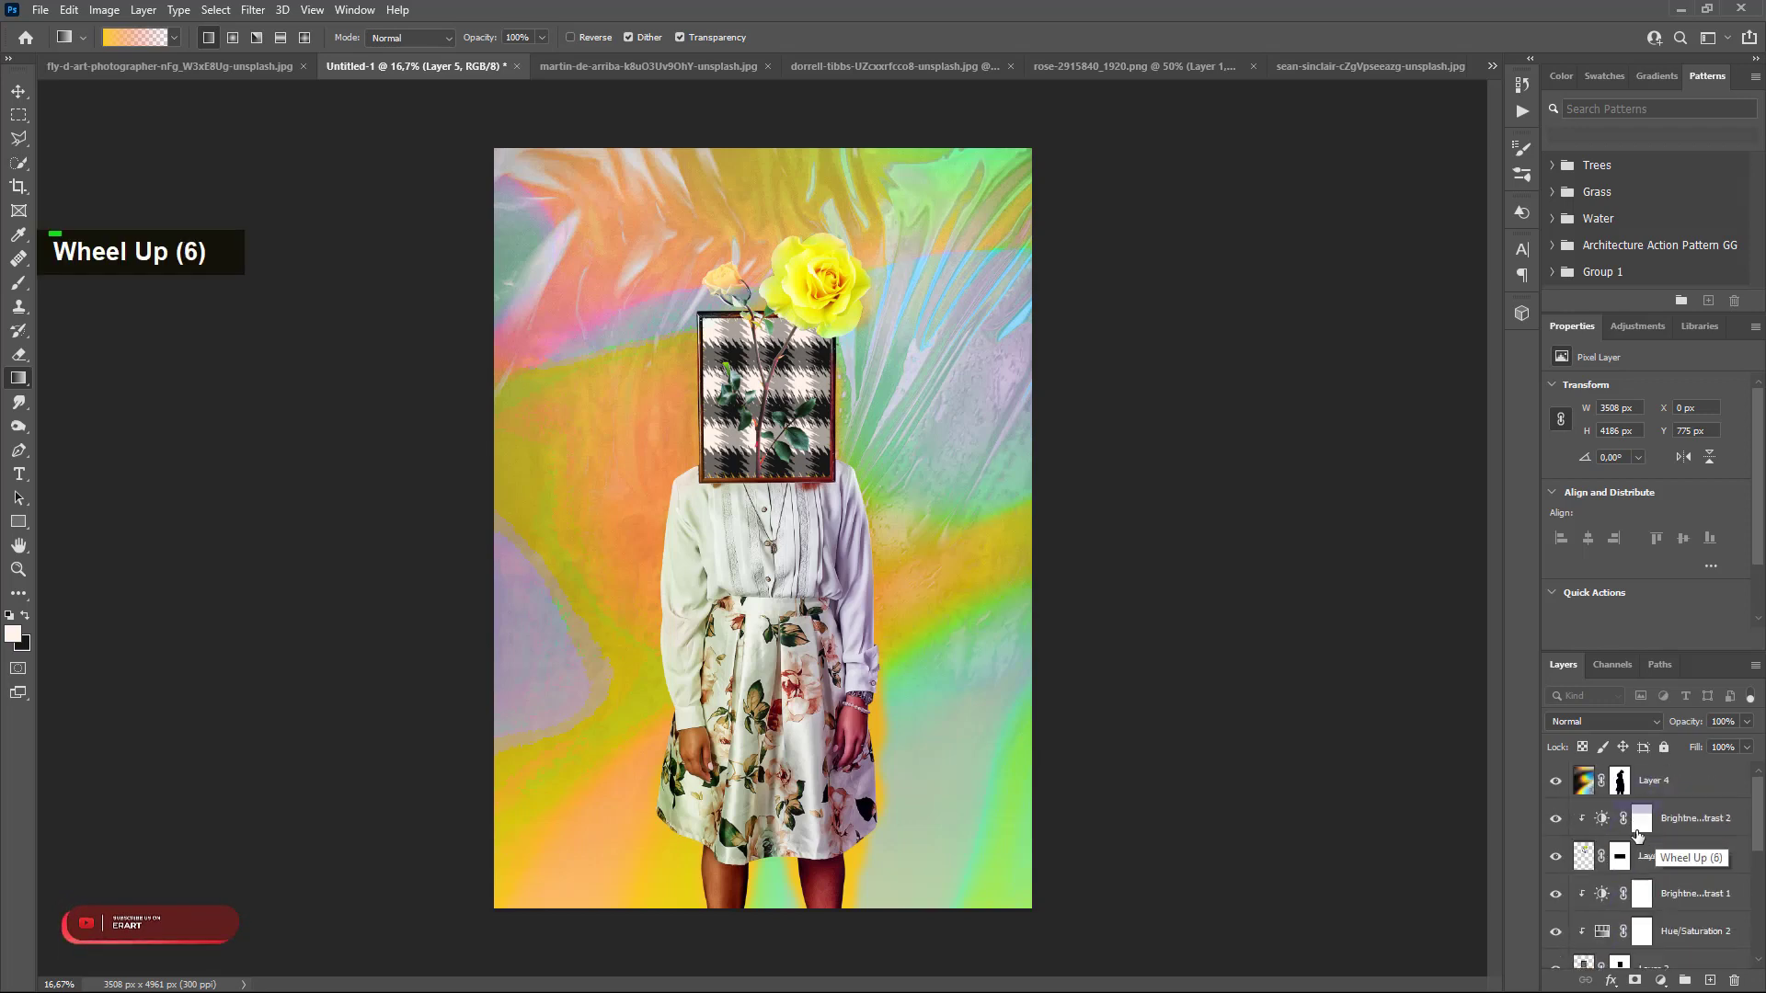
{"action": "scroll", "coordinate": [1587, 929], "scroll_direction": "down", "scroll_amount": 2}
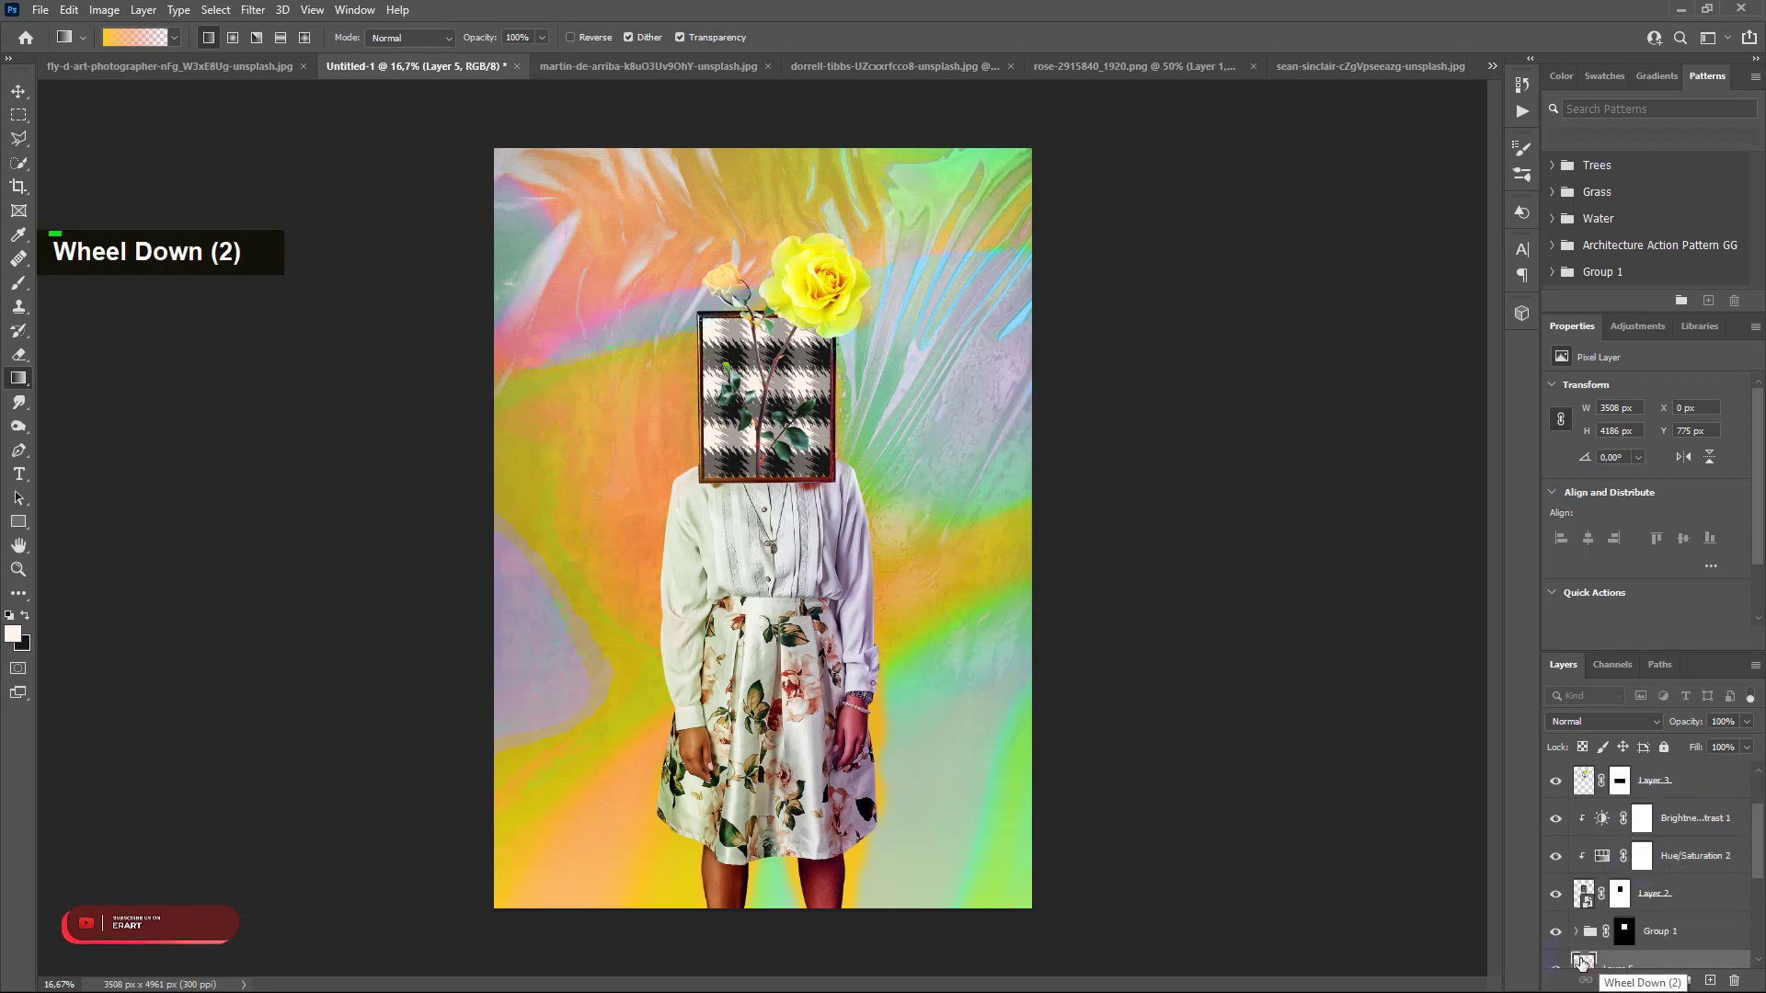
{"action": "left_click_drag", "start_coordinate": [1582, 963], "coordinate": [1601, 908]}
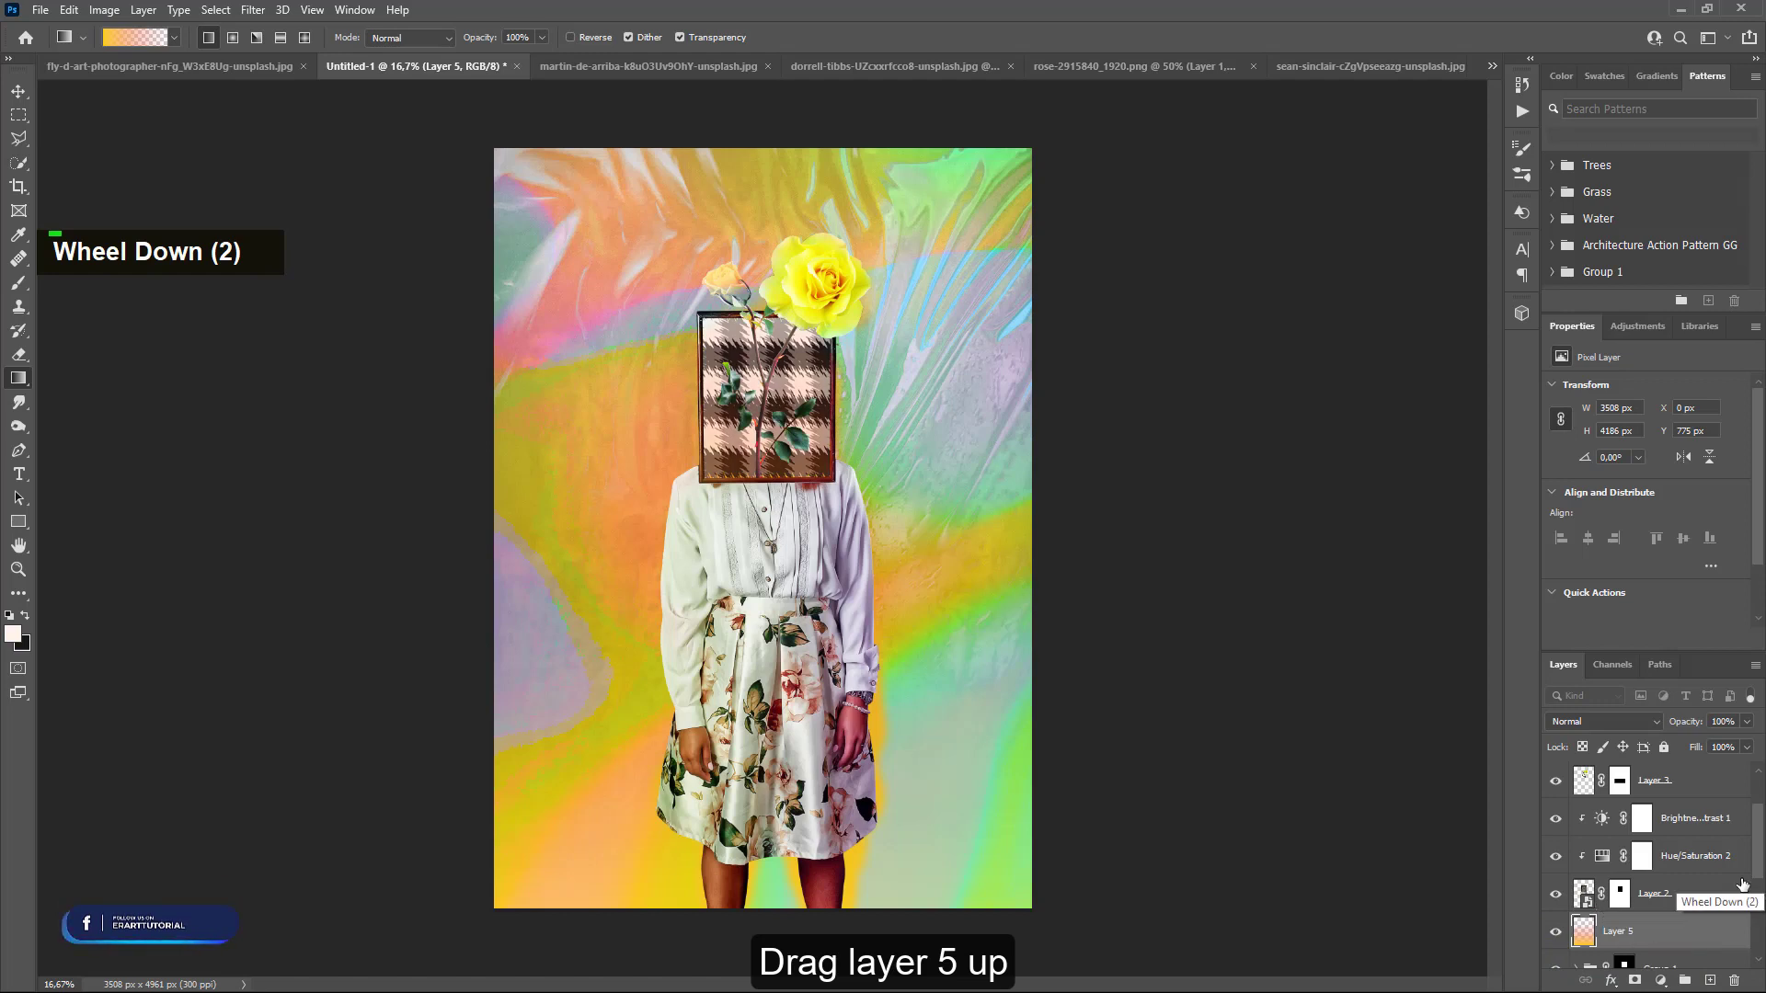
{"action": "scroll", "coordinate": [1755, 887], "scroll_direction": "down", "scroll_amount": 1}
{"action": "scroll", "coordinate": [1605, 874], "scroll_direction": "down", "scroll_amount": 2}
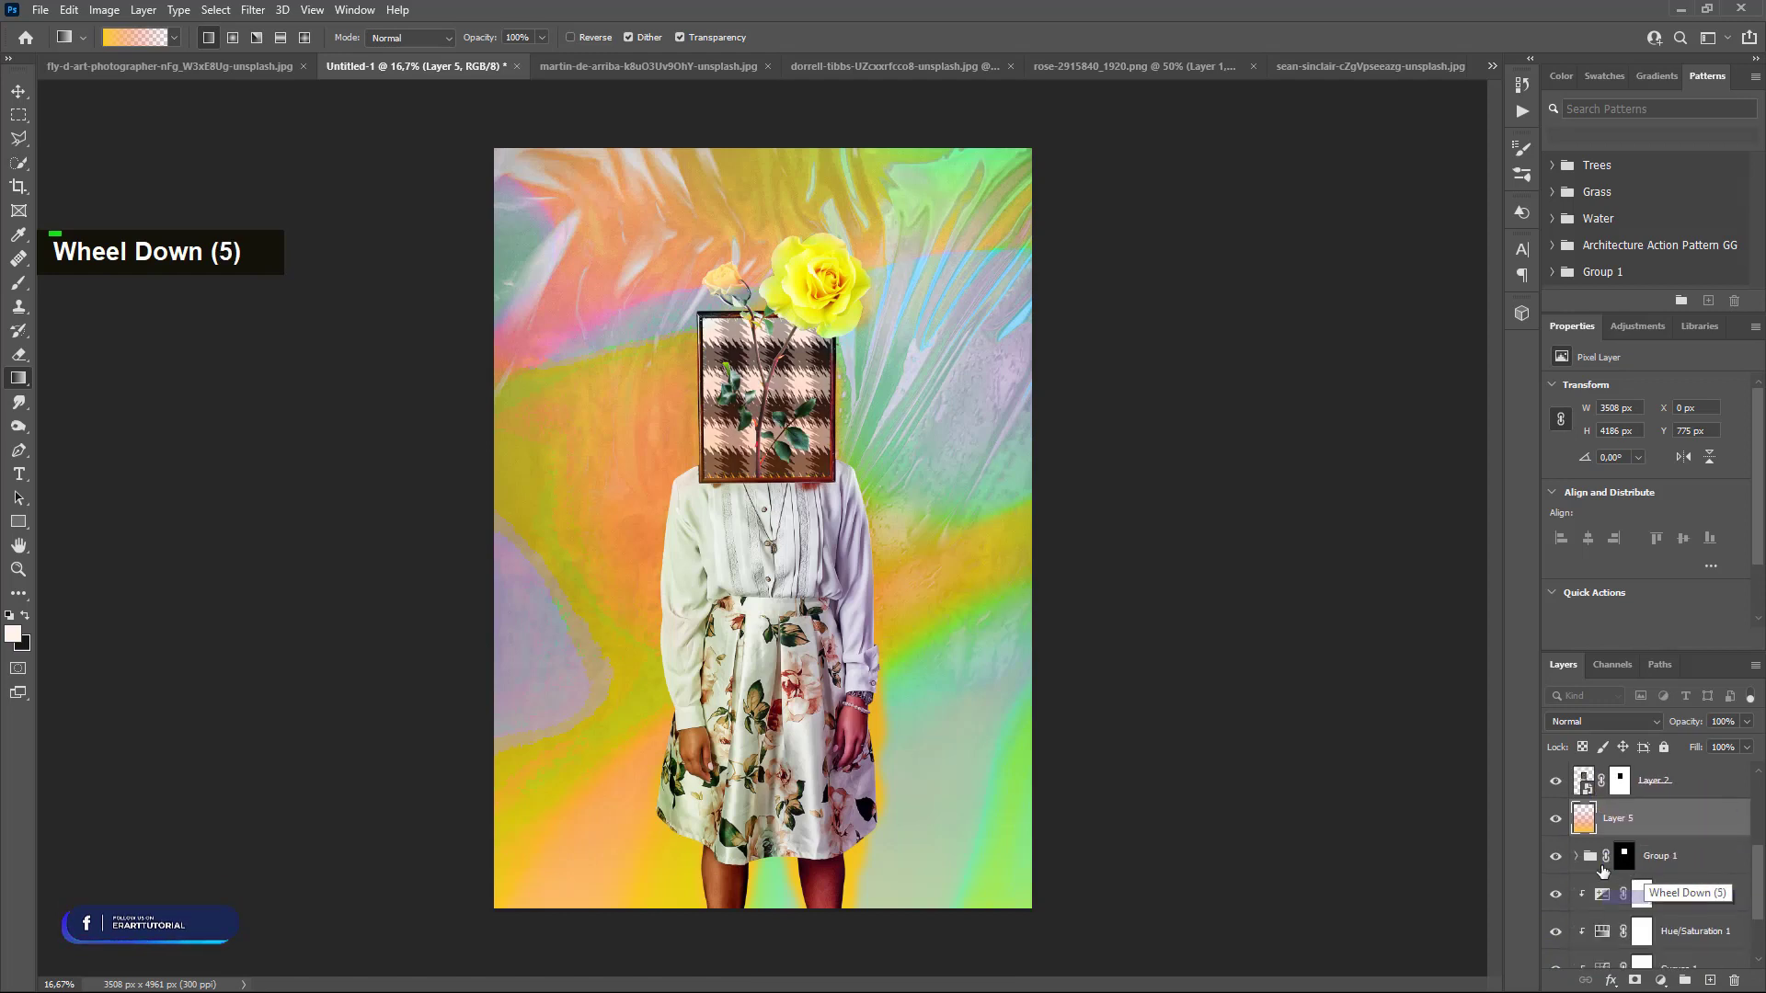
{"action": "left_click_drag", "start_coordinate": [1601, 820], "coordinate": [1604, 874]}
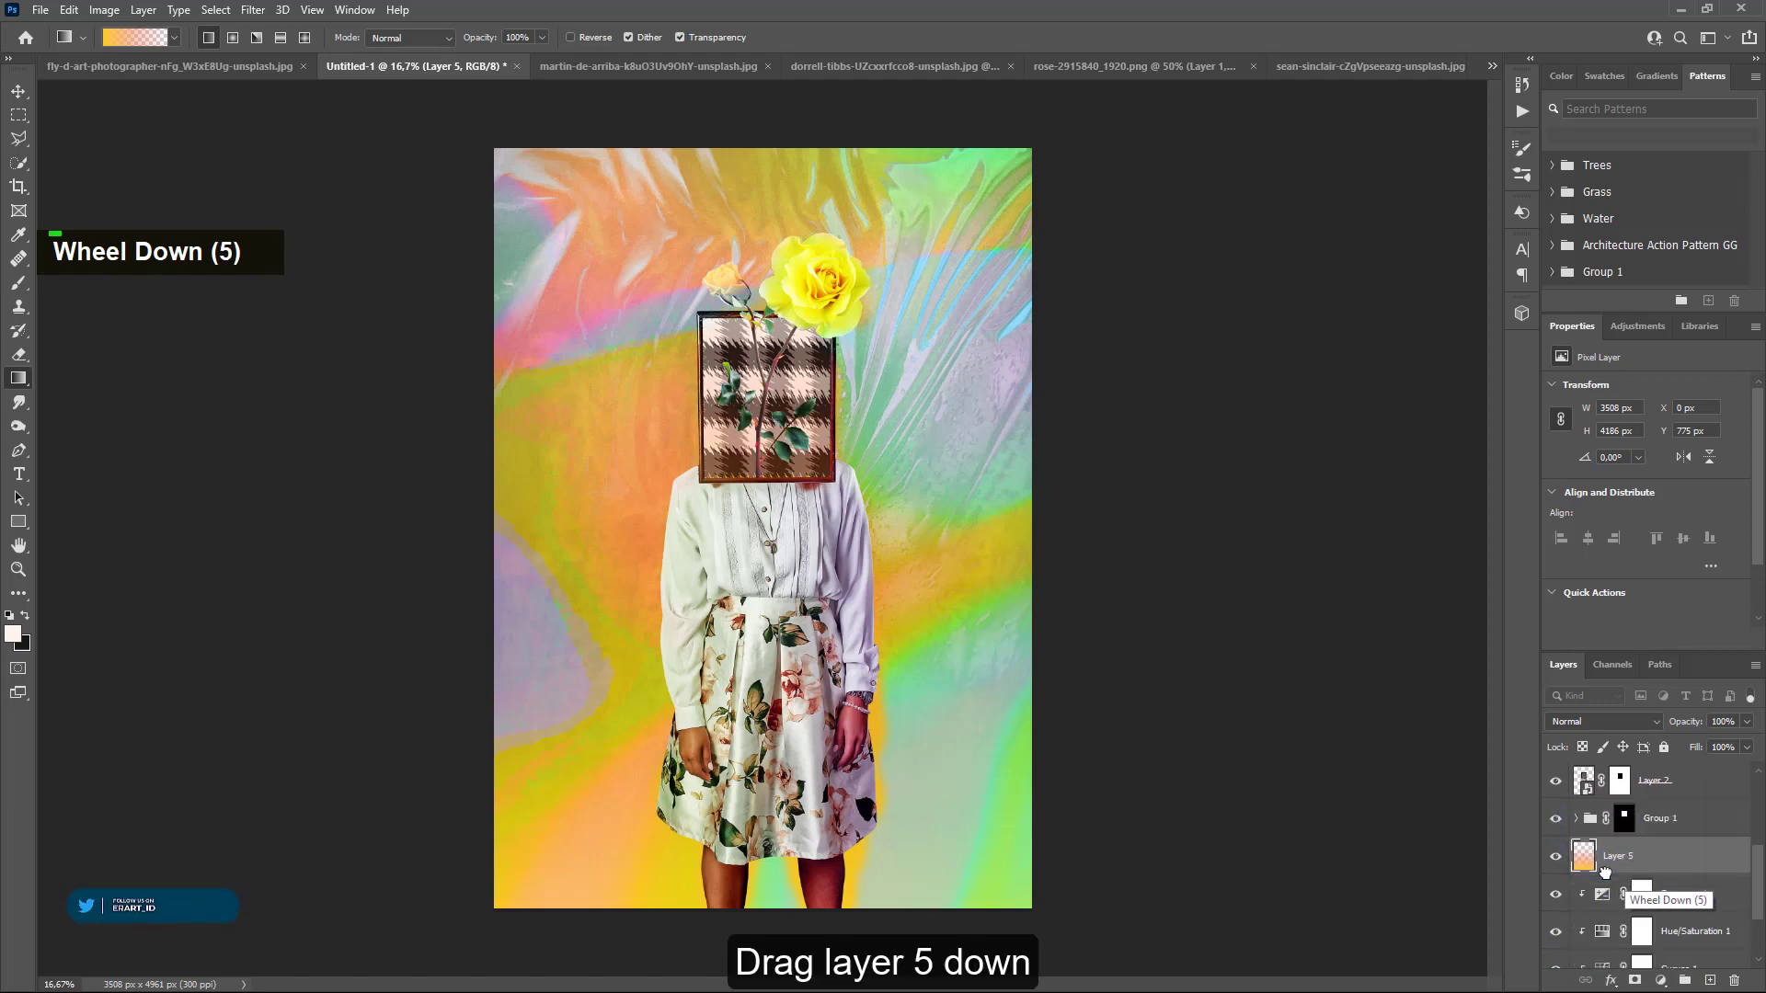
{"action": "left_click", "coordinate": [1556, 856]}
{"action": "left_click", "coordinate": [1561, 857]}
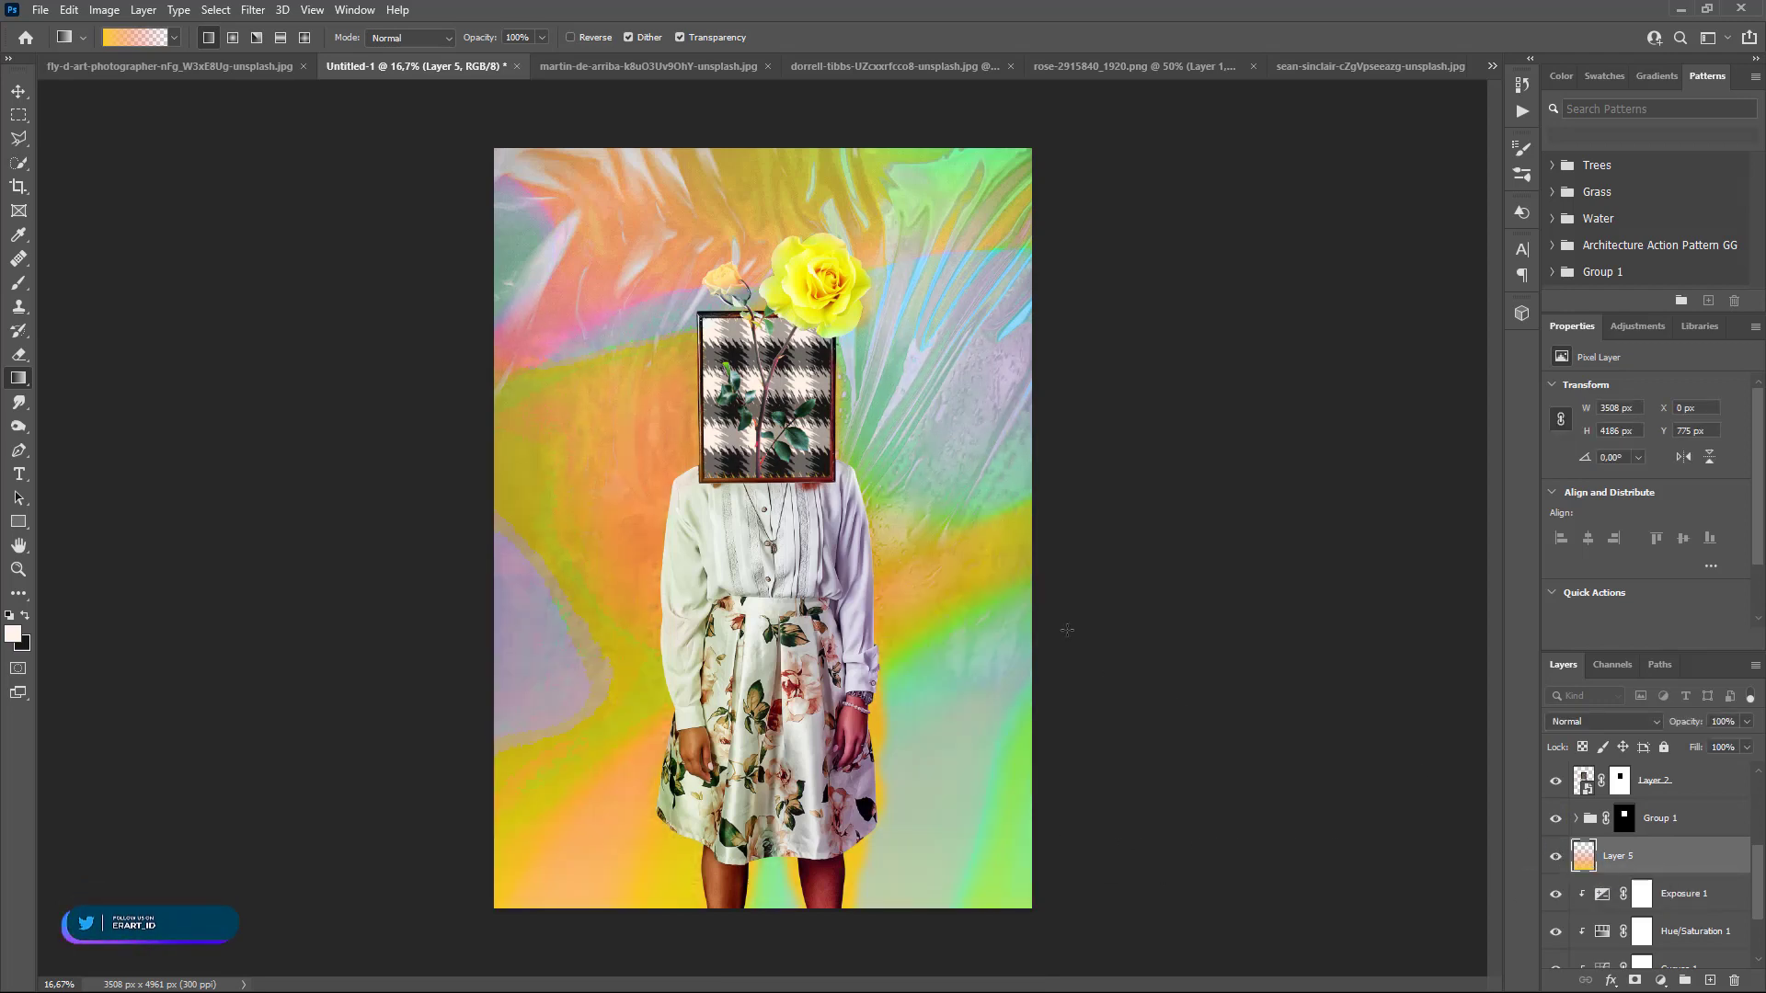
Squash Layer 5 vertically from its top edge to about 62.83% of its height, keeping its full width
{"action": "key", "text": "ctrl+t"}
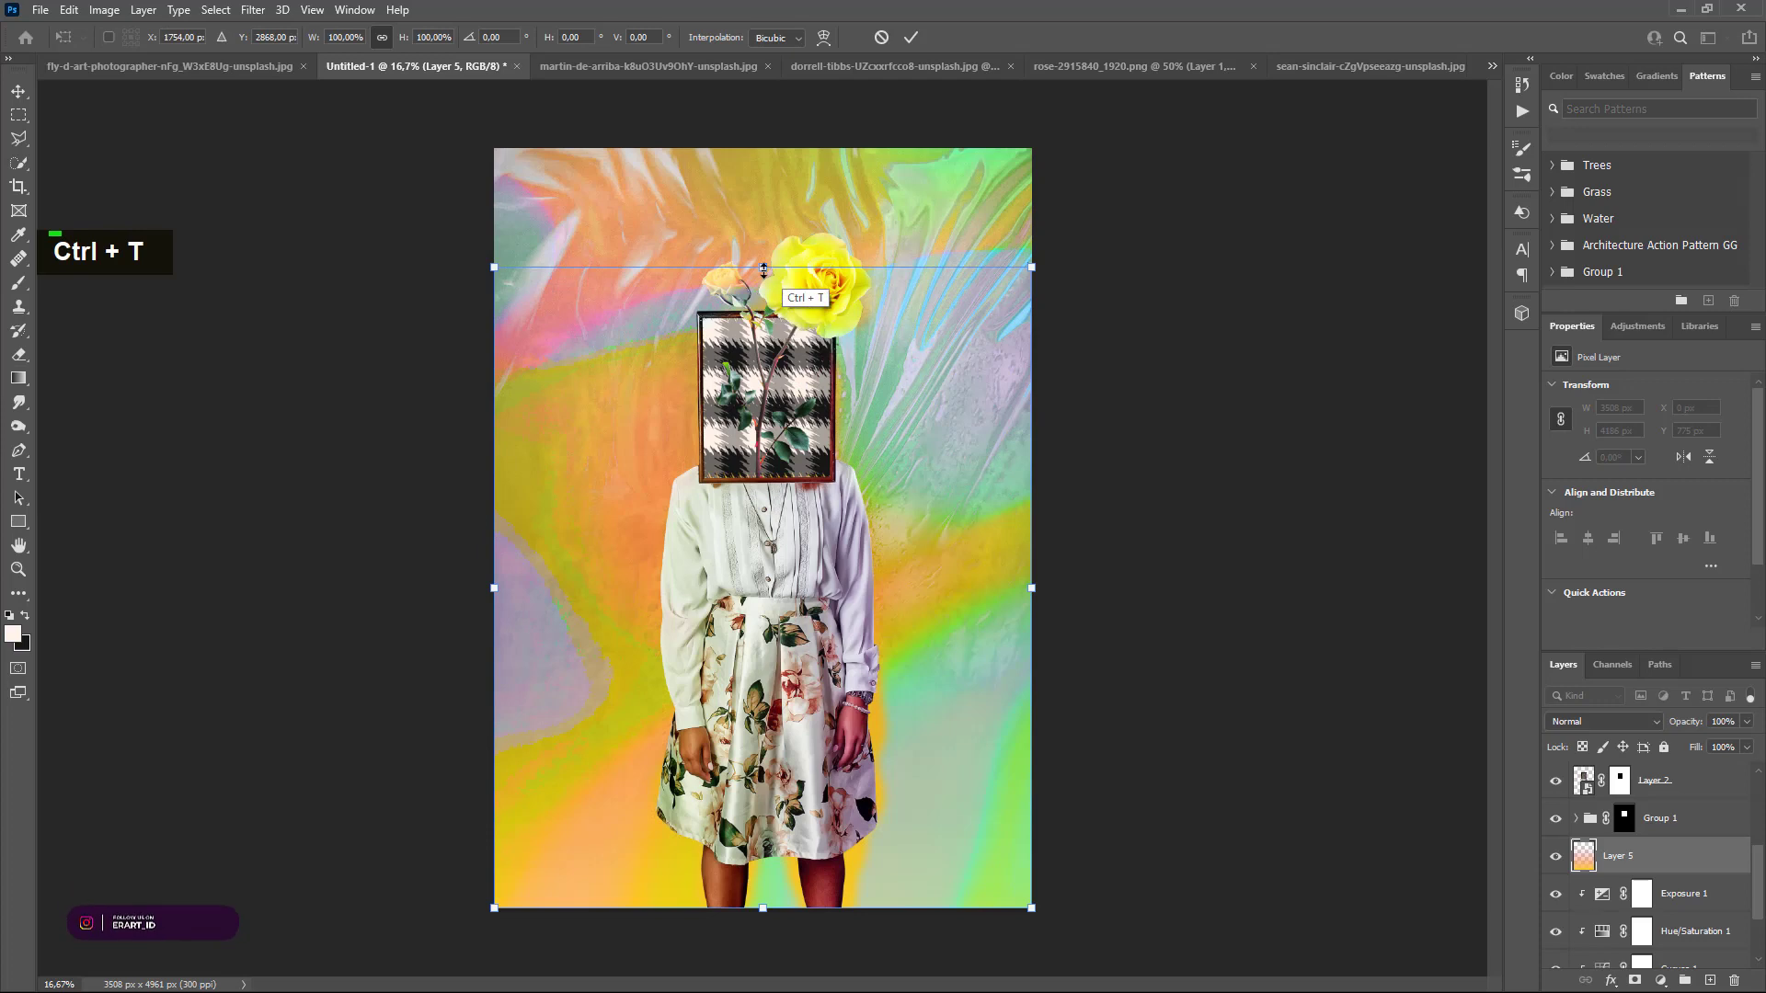
{"action": "left_click_drag", "start_coordinate": [763, 268], "coordinate": [769, 405]}
{"action": "key", "text": "ctrl+z"}
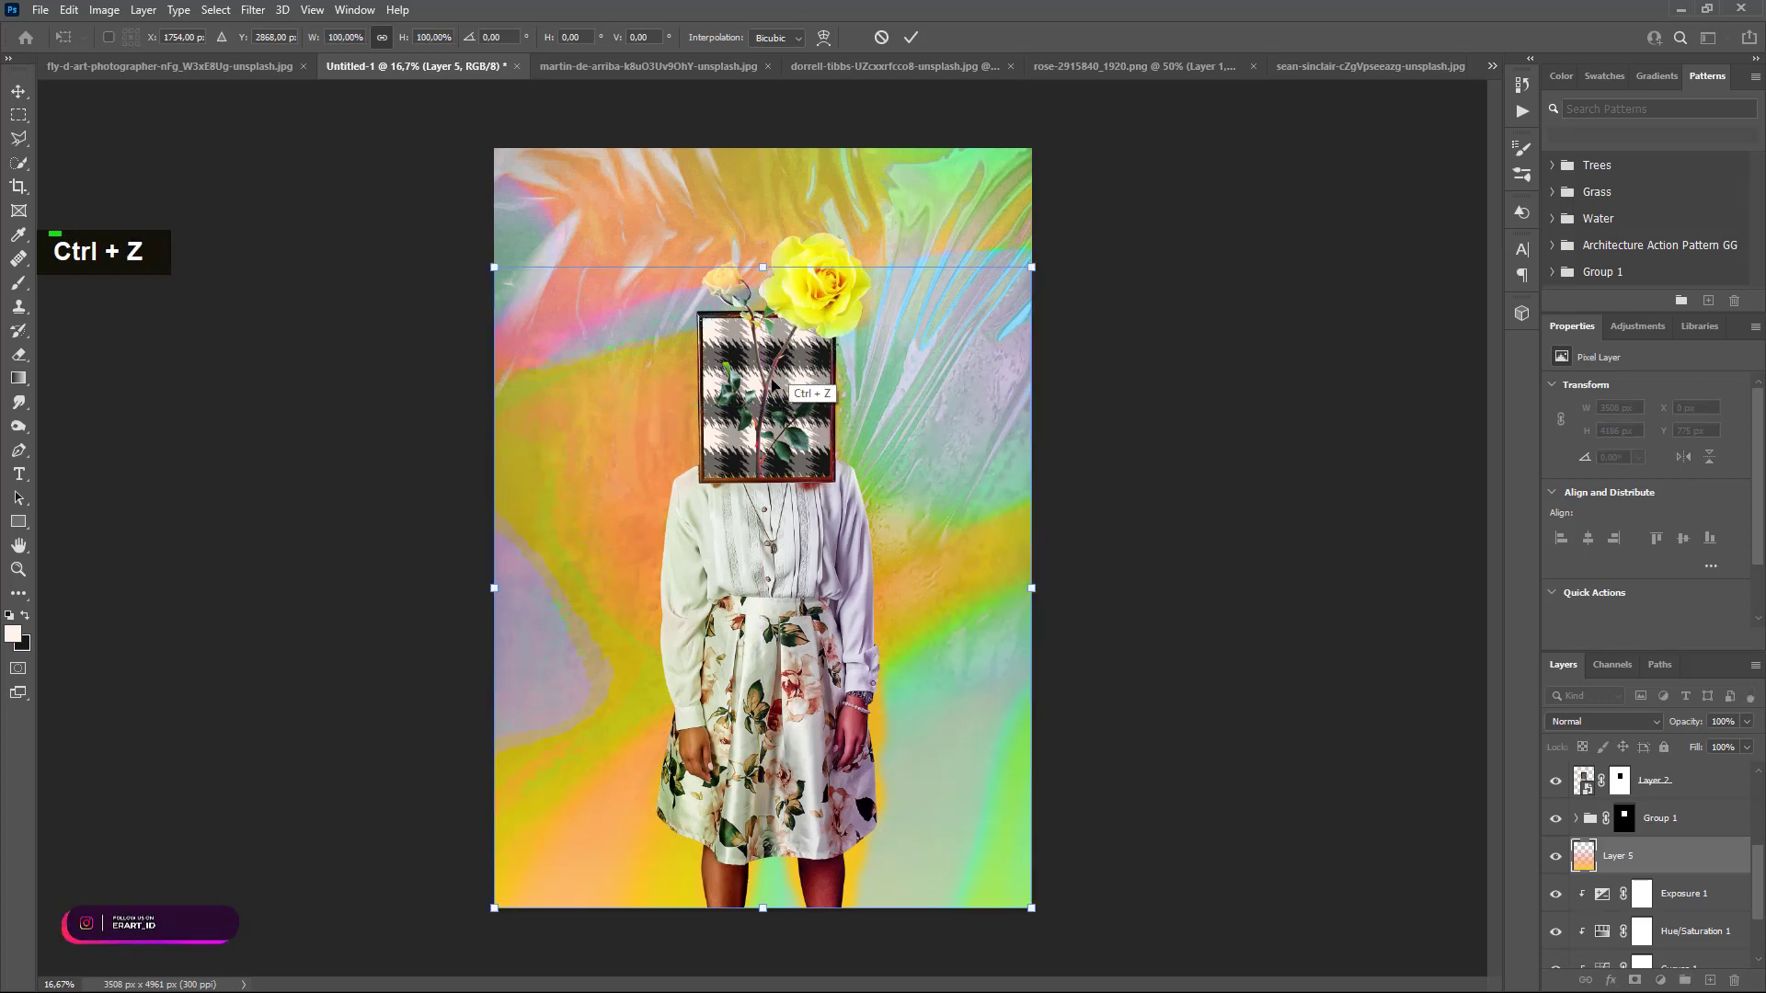
{"action": "left_click_drag", "start_coordinate": [763, 269], "coordinate": [774, 563]}
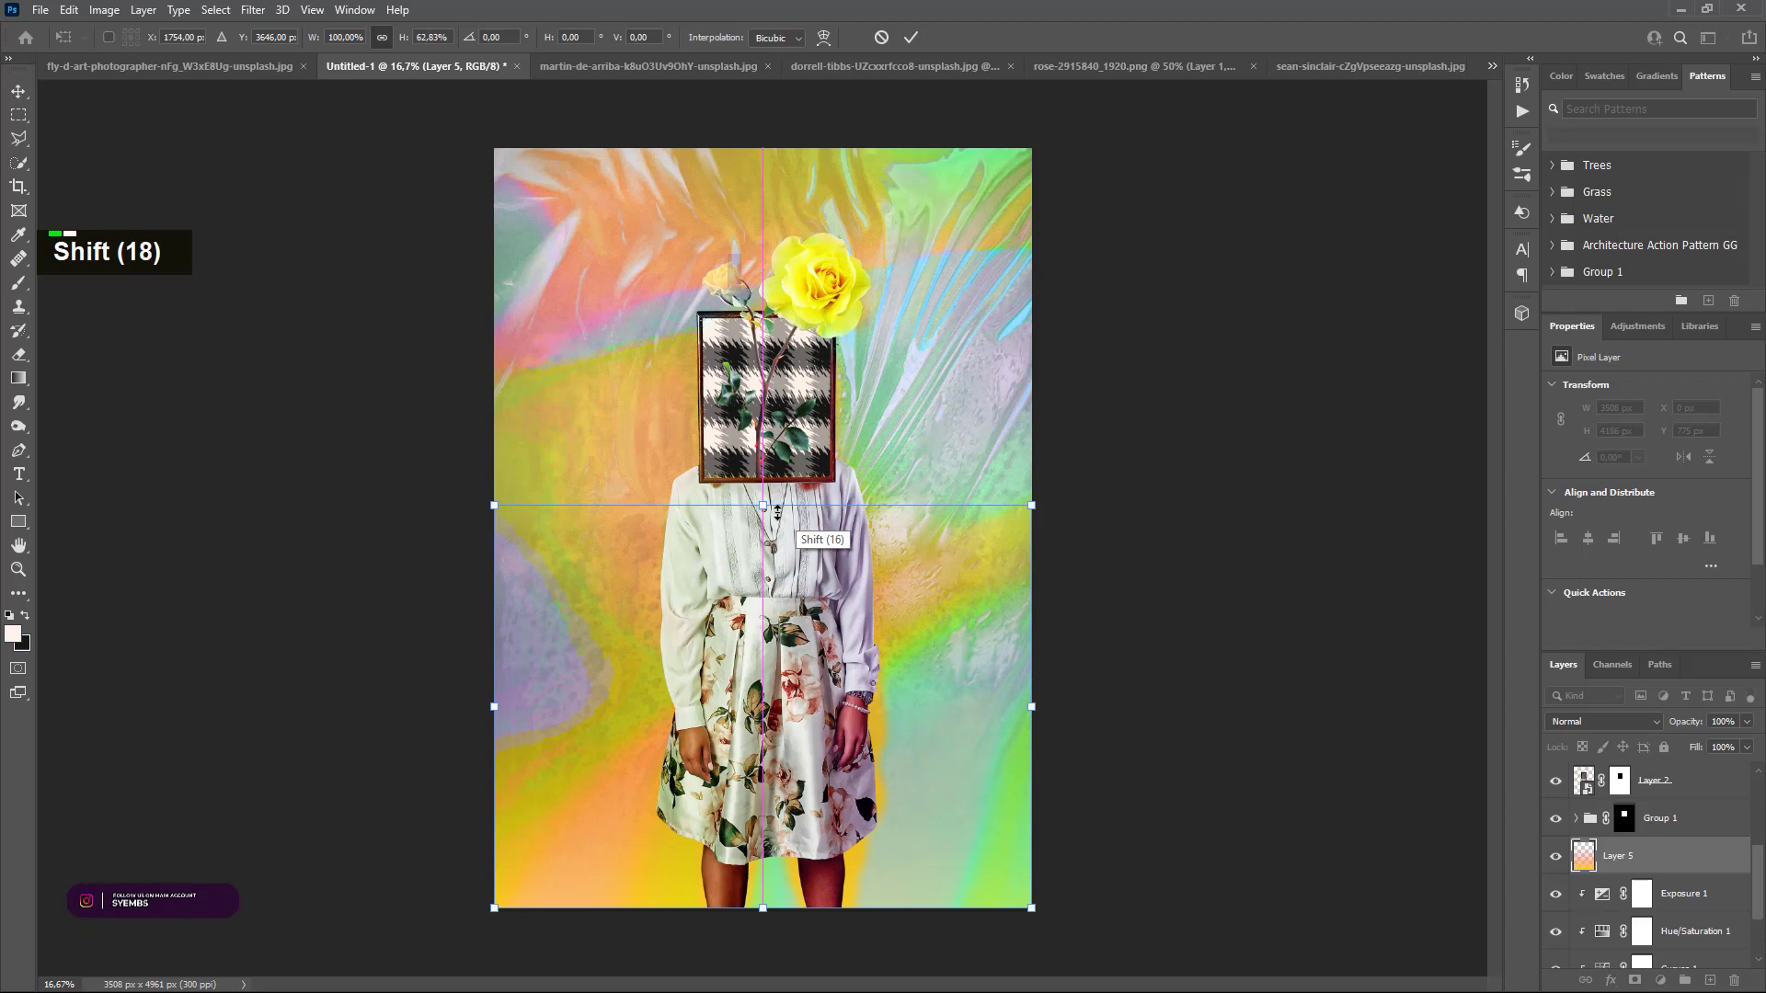
{"action": "left_click", "coordinate": [16, 91]}
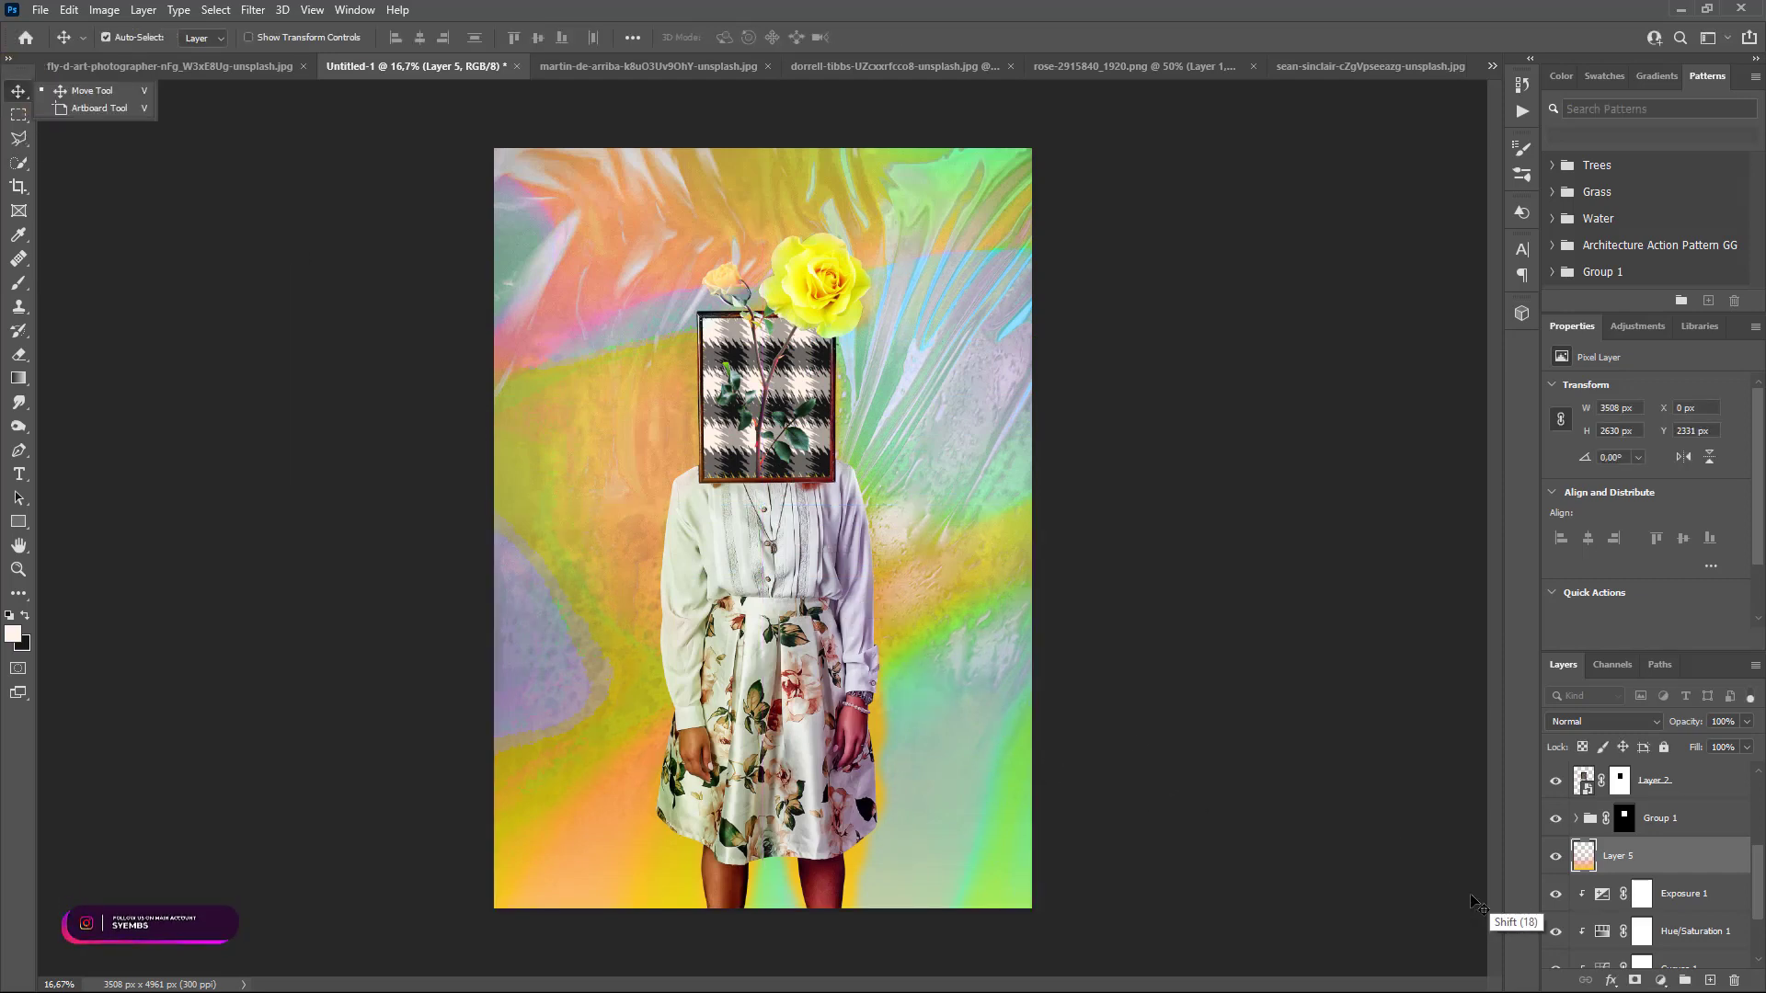
Duplicate Layer 5 and place the copy over the upper part of the canvas at X 0 px, Y -537 px
{"action": "key", "text": "ctrl+j"}
{"action": "left_click", "coordinate": [643, 775], "text": "ctrl"}
{"action": "left_click_drag", "start_coordinate": [644, 780], "coordinate": [595, 377]}
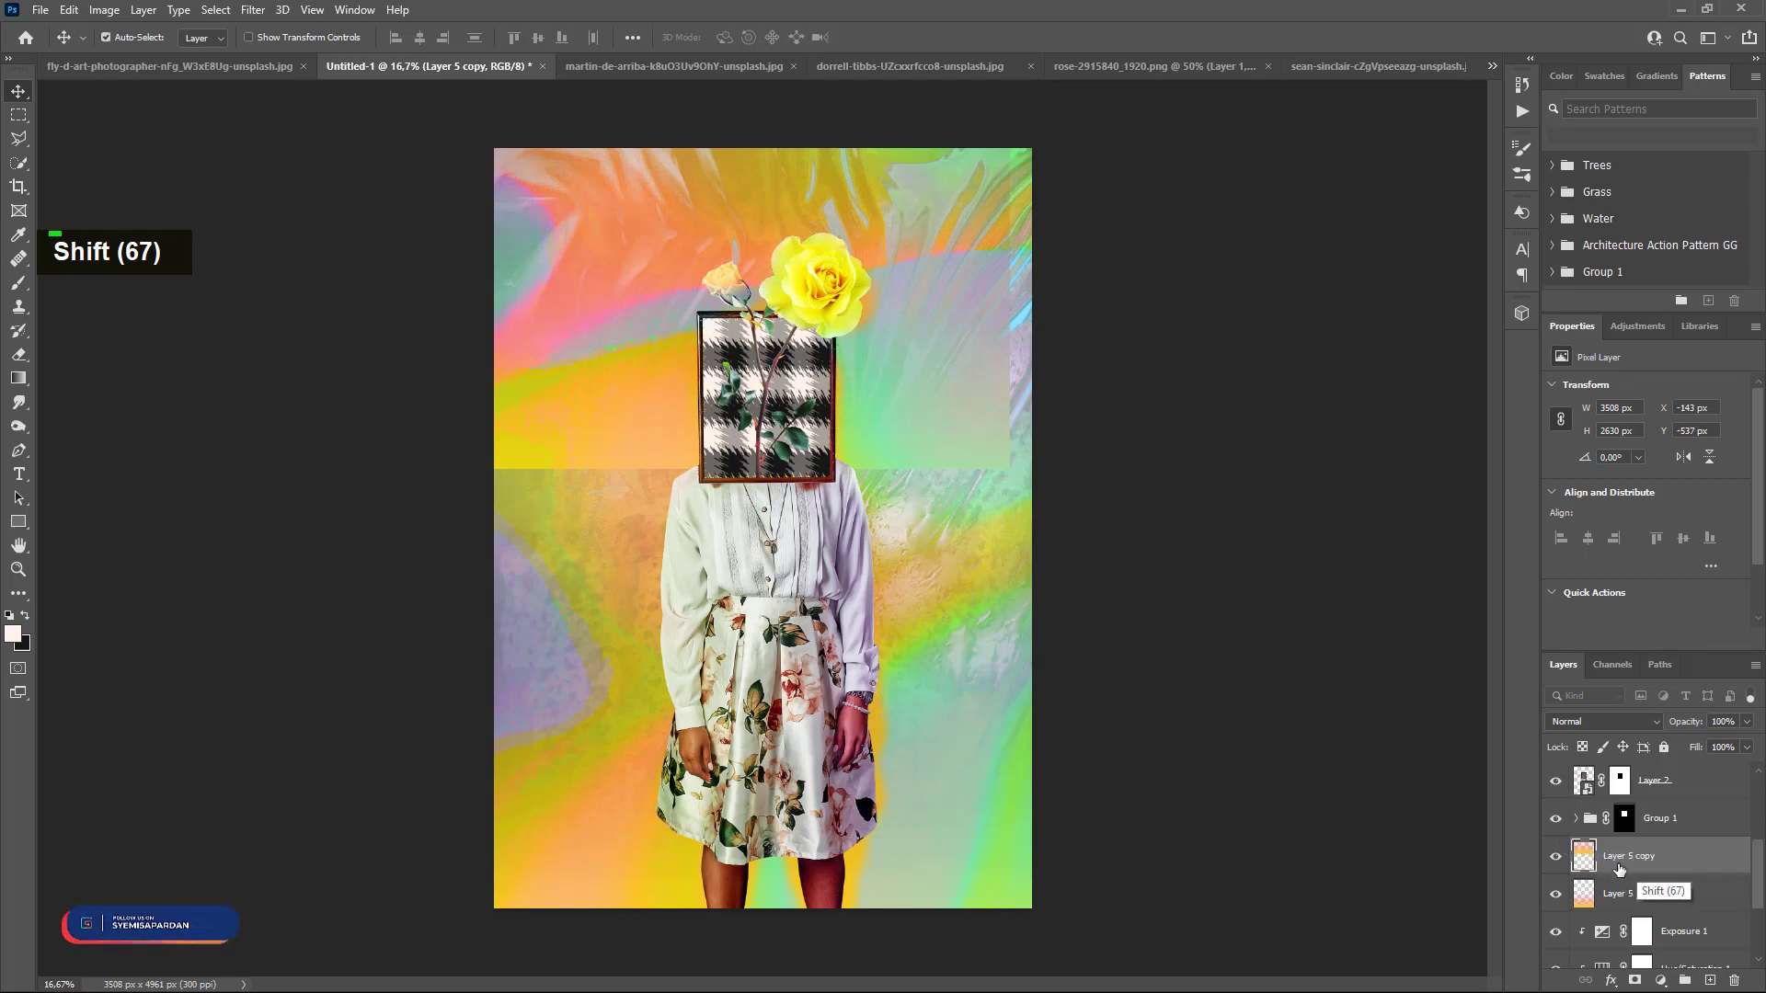
{"action": "key", "text": "ctrl+t"}
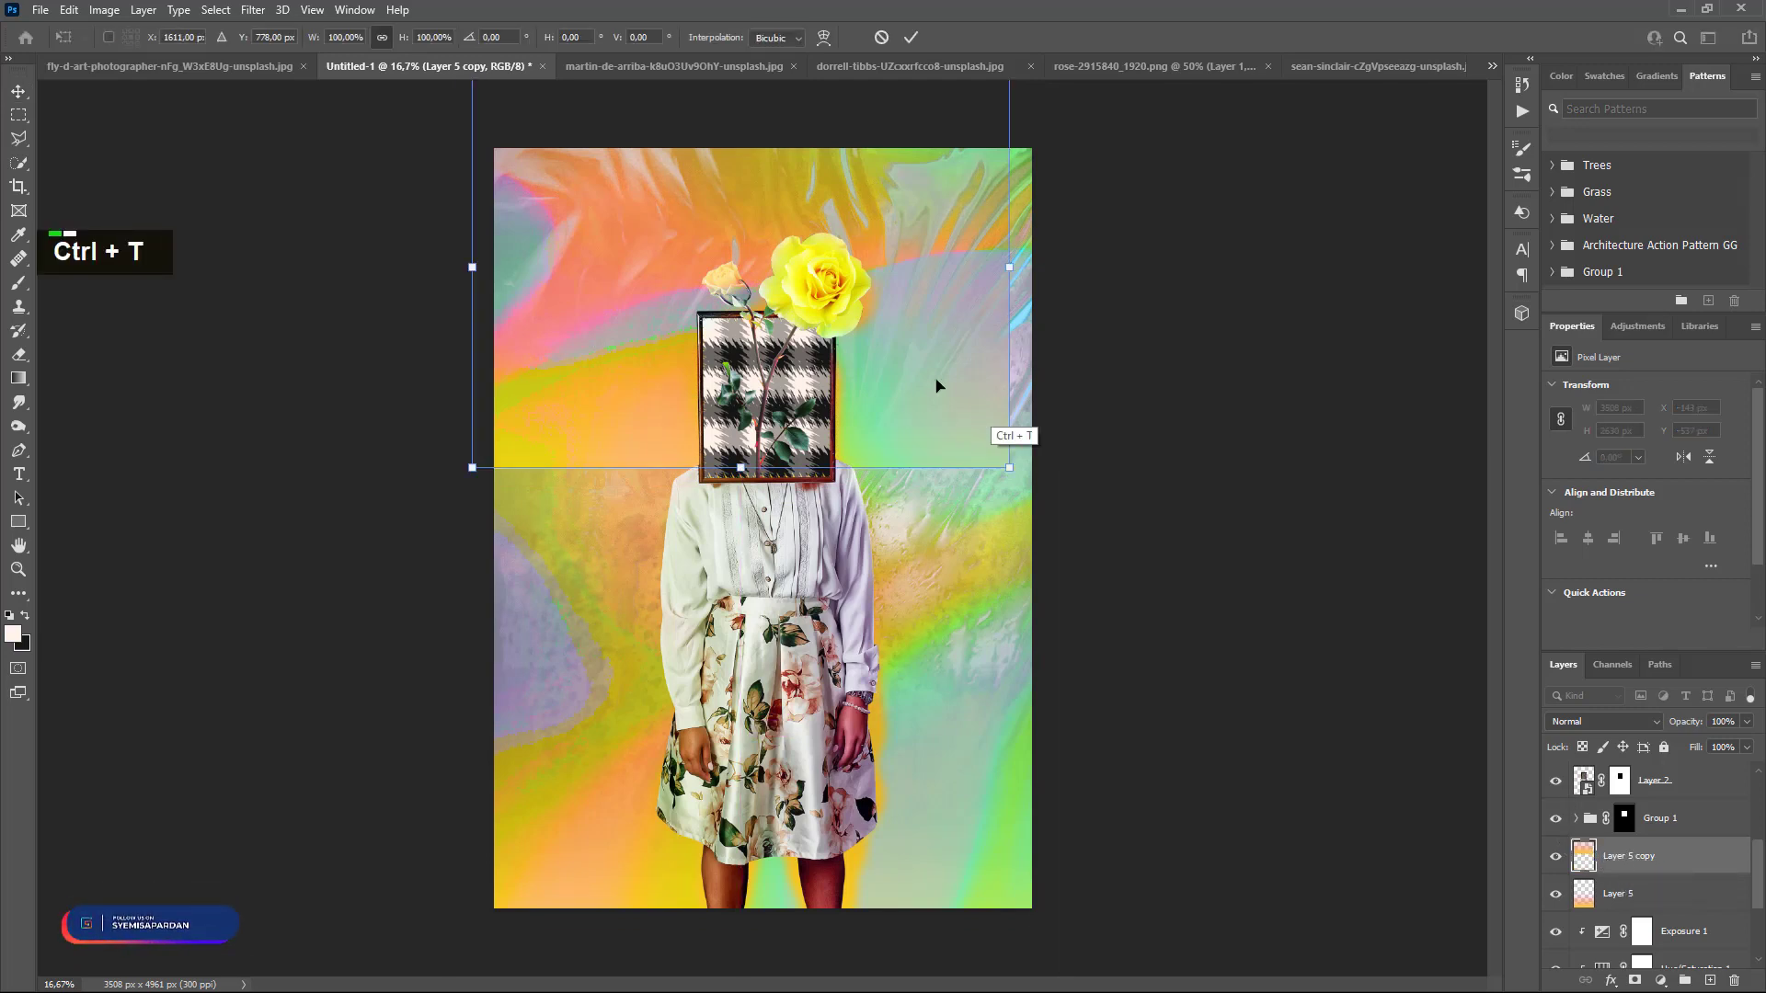
{"action": "left_click_drag", "start_coordinate": [948, 381], "coordinate": [950, 381]}
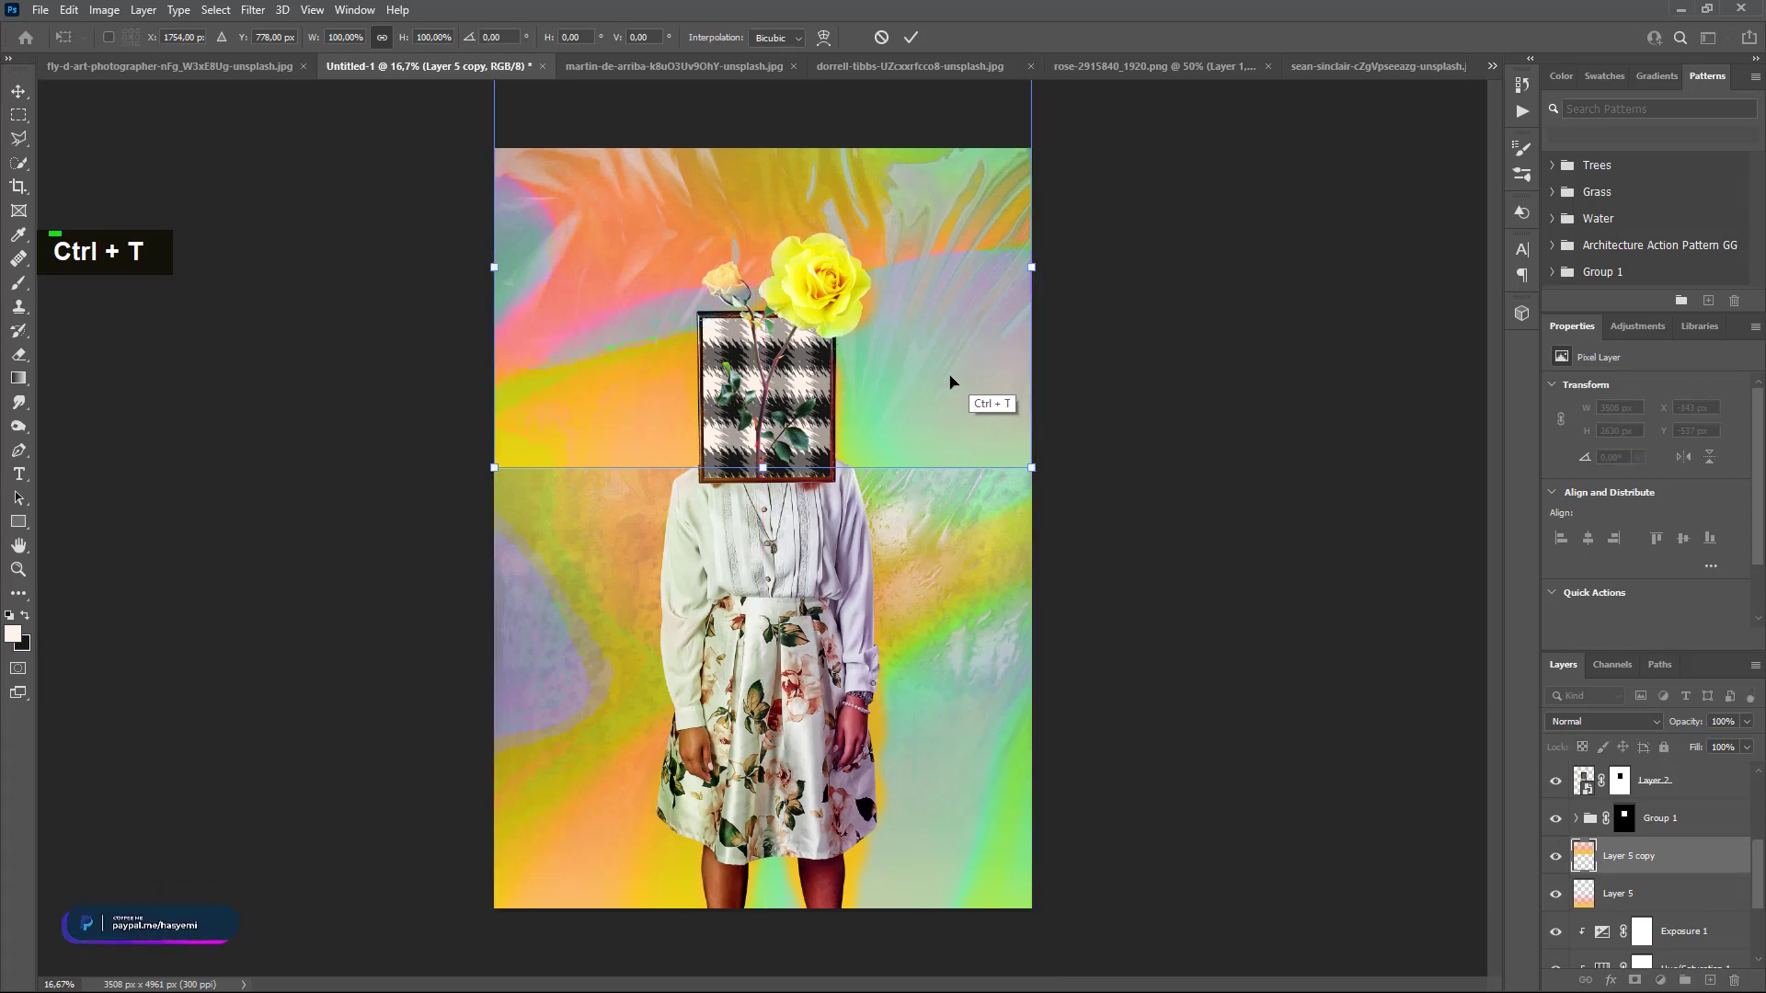
{"action": "left_click", "coordinate": [18, 93]}
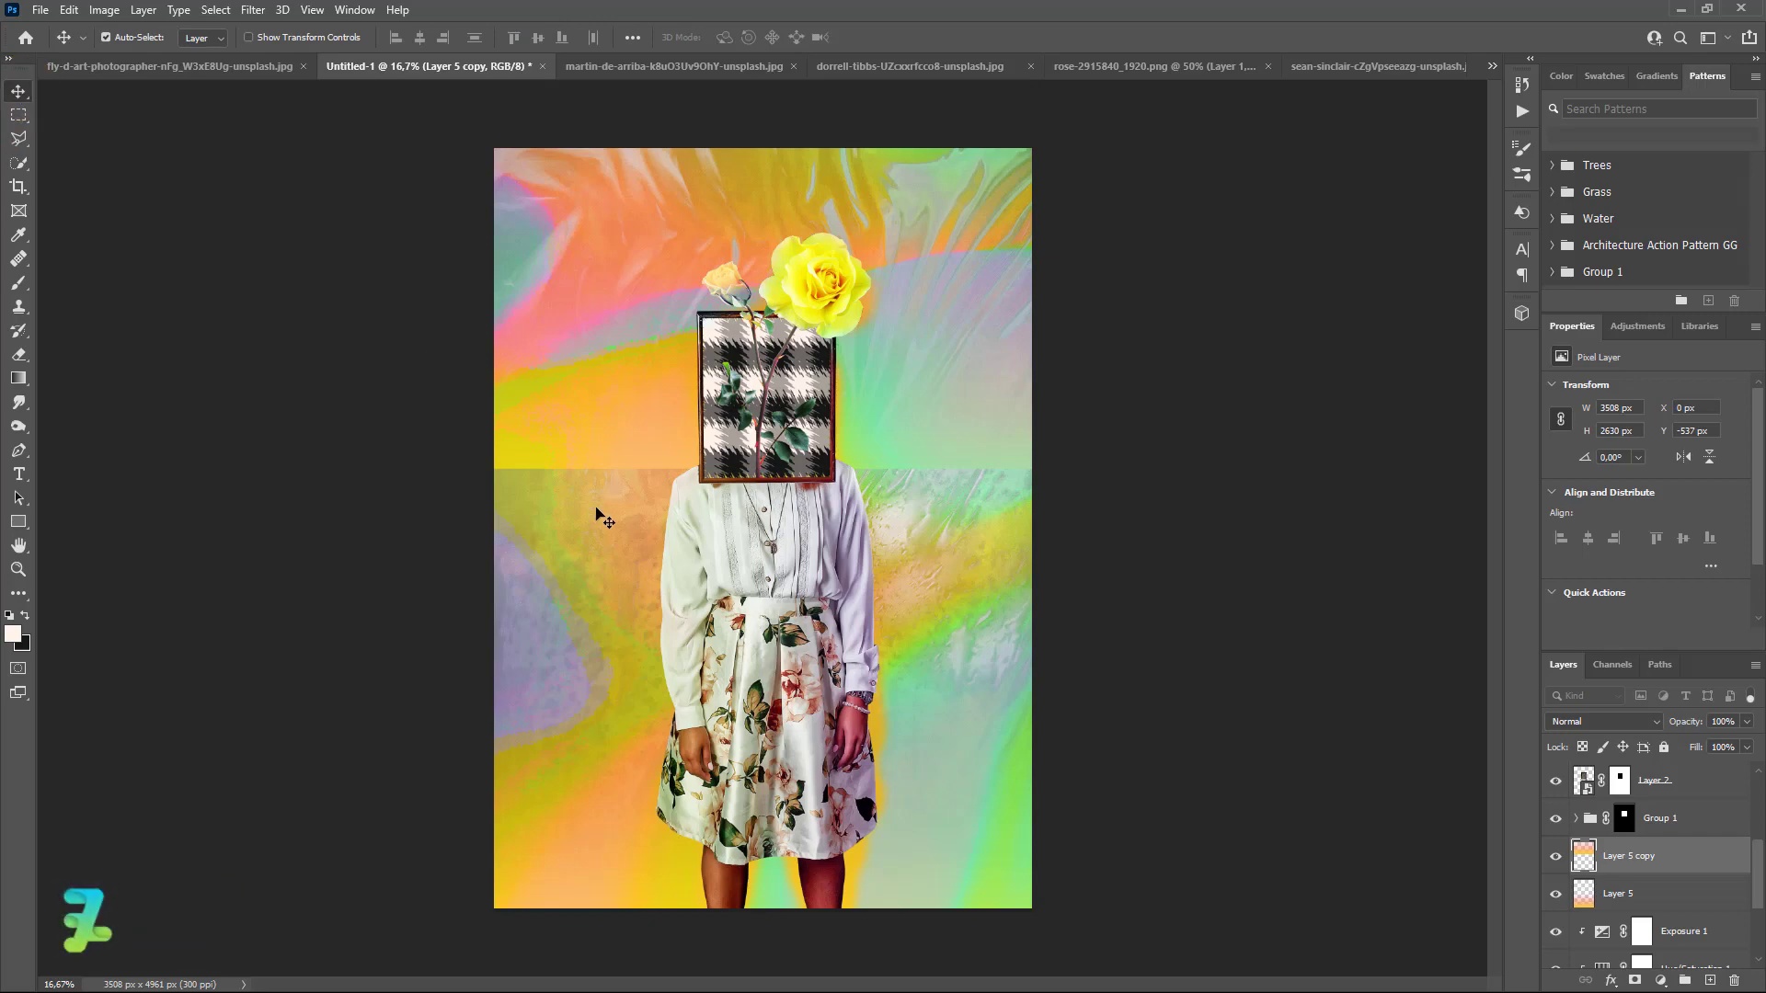
{"action": "scroll", "coordinate": [643, 598], "scroll_direction": "up", "scroll_amount": 2}
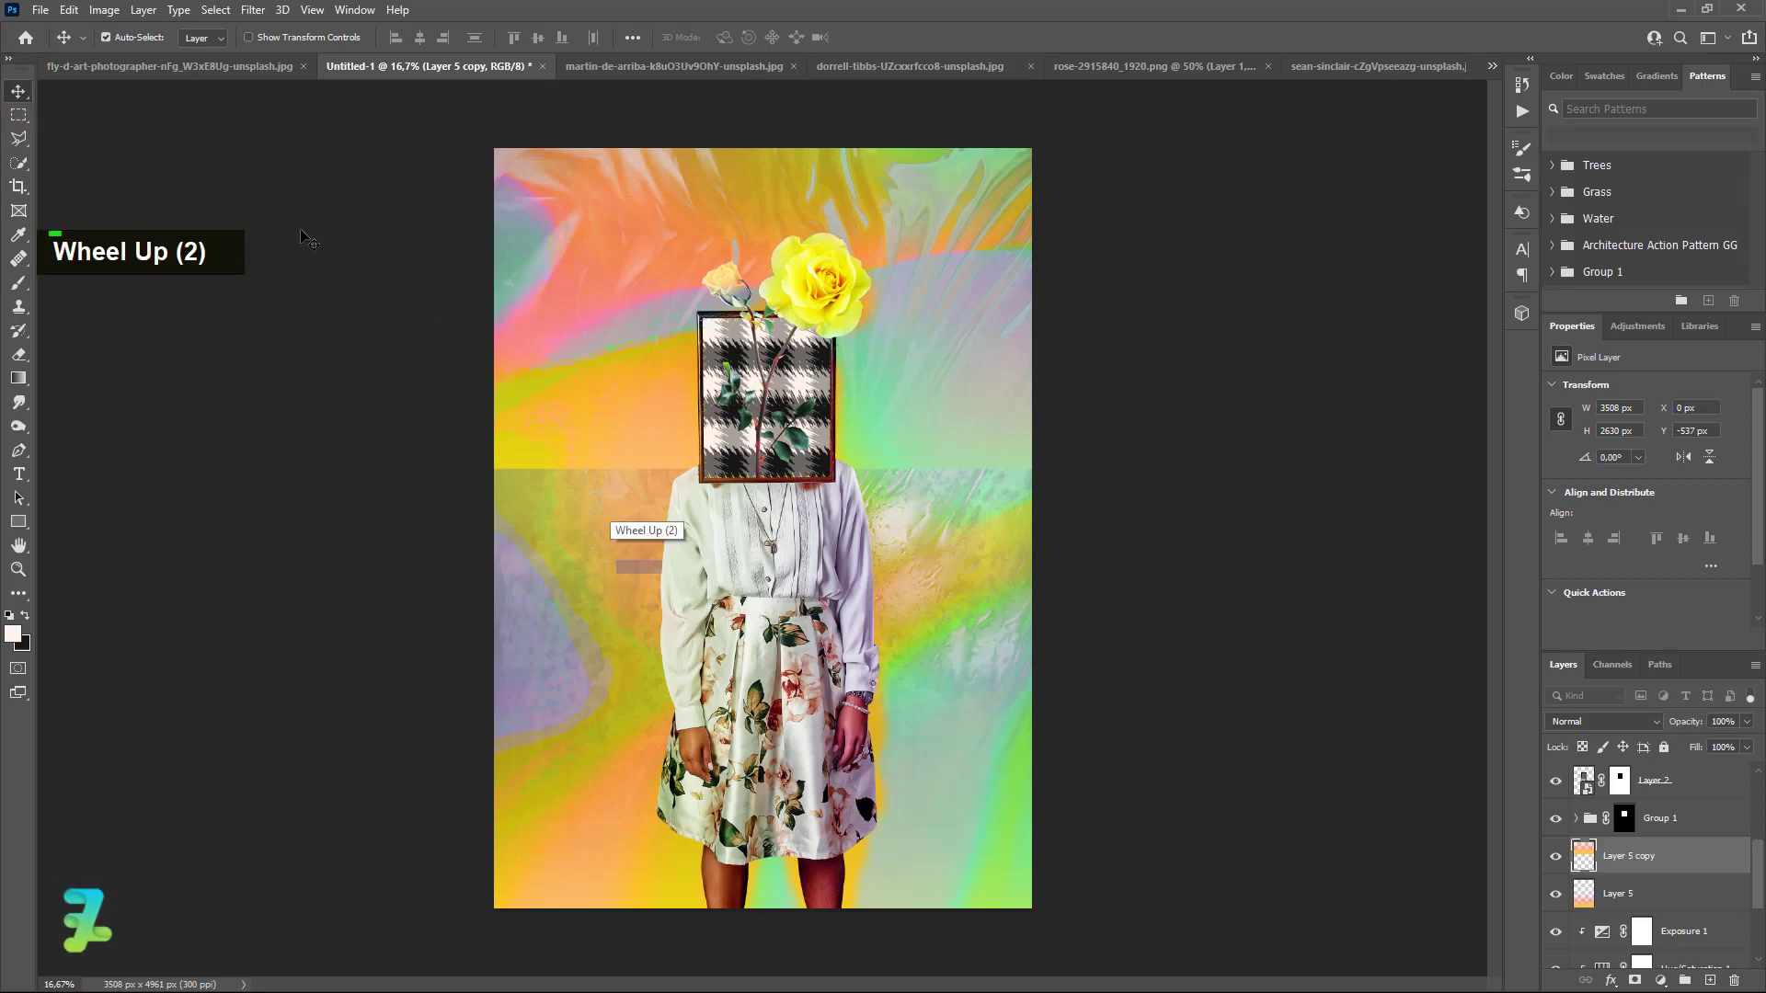
Float the diagonal rainbow-light photo in its own window, copy its Background layer into Untitled-1 above Layer 5 copy, and close the photo
{"action": "left_click", "coordinate": [221, 69]}
{"action": "right_click", "coordinate": [221, 72]}
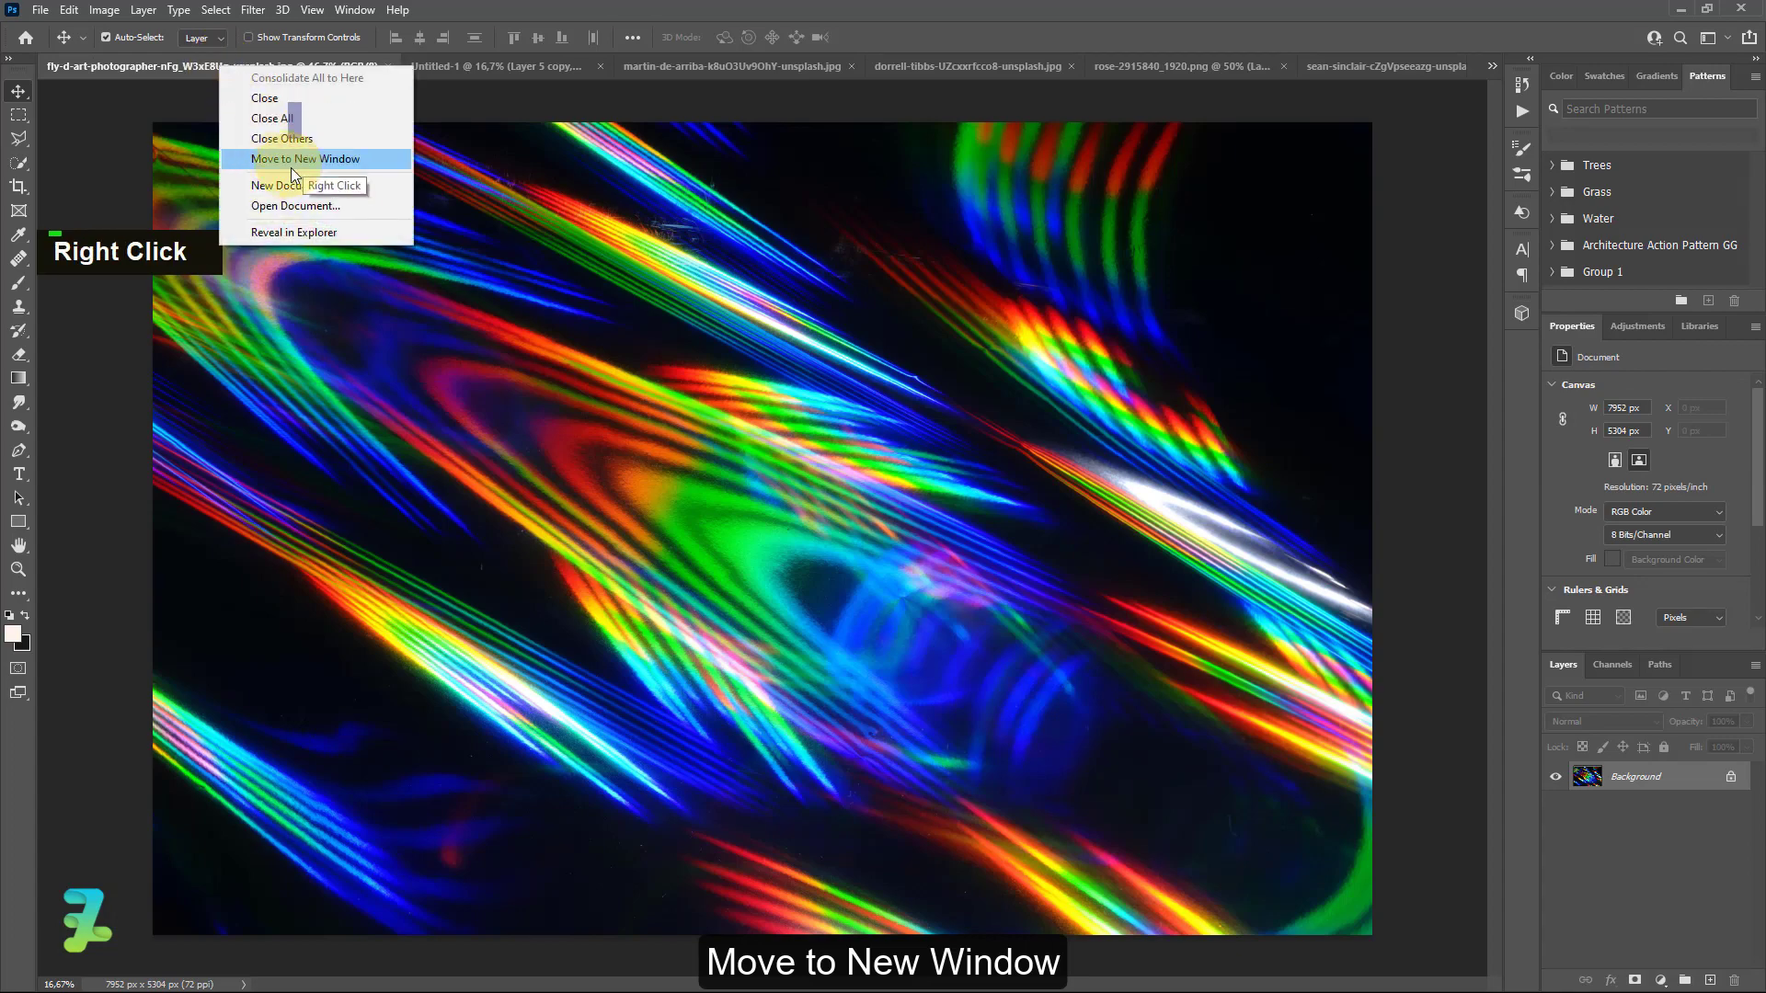
{"action": "left_click", "coordinate": [294, 164]}
{"action": "left_click_drag", "start_coordinate": [432, 66], "coordinate": [490, 647]}
{"action": "left_click_drag", "start_coordinate": [1619, 777], "coordinate": [1180, 588]}
{"action": "left_click", "coordinate": [1307, 642]}
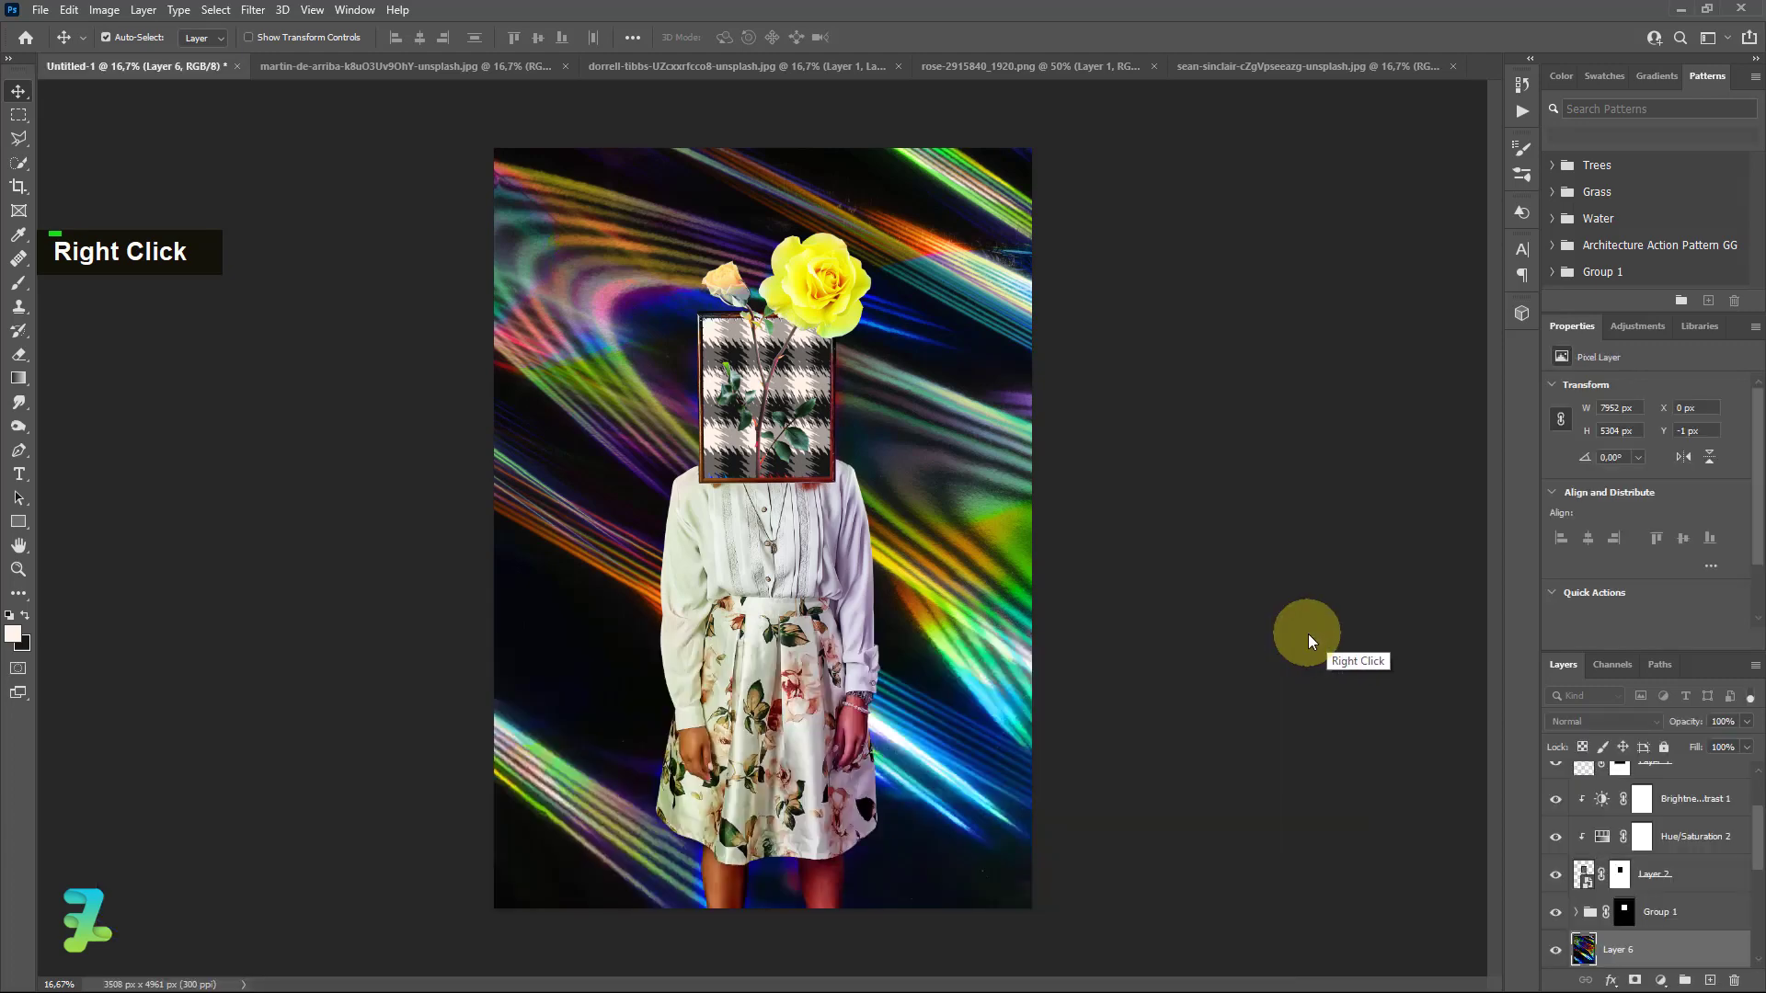
Set Layer 6's blend mode to Difference, duplicate the layer, and set the copy's blend mode to Pin Light
{"action": "left_click", "coordinate": [1578, 722]}
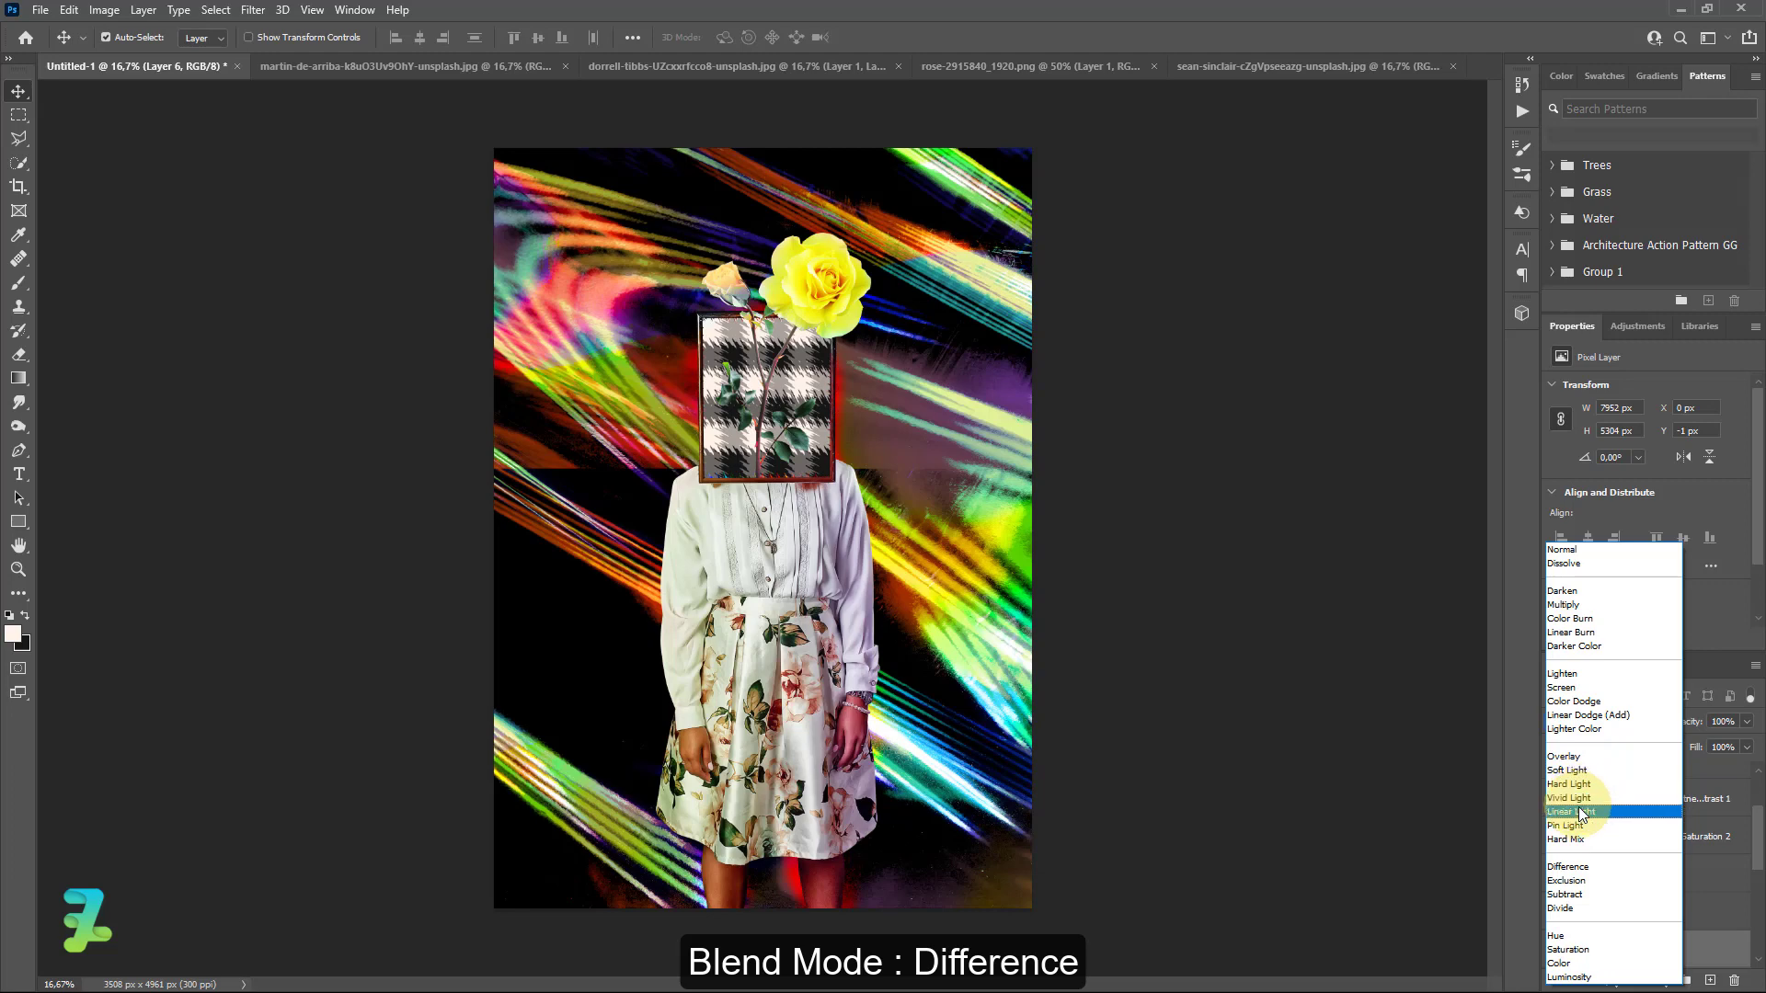
{"action": "left_click", "coordinate": [1575, 869]}
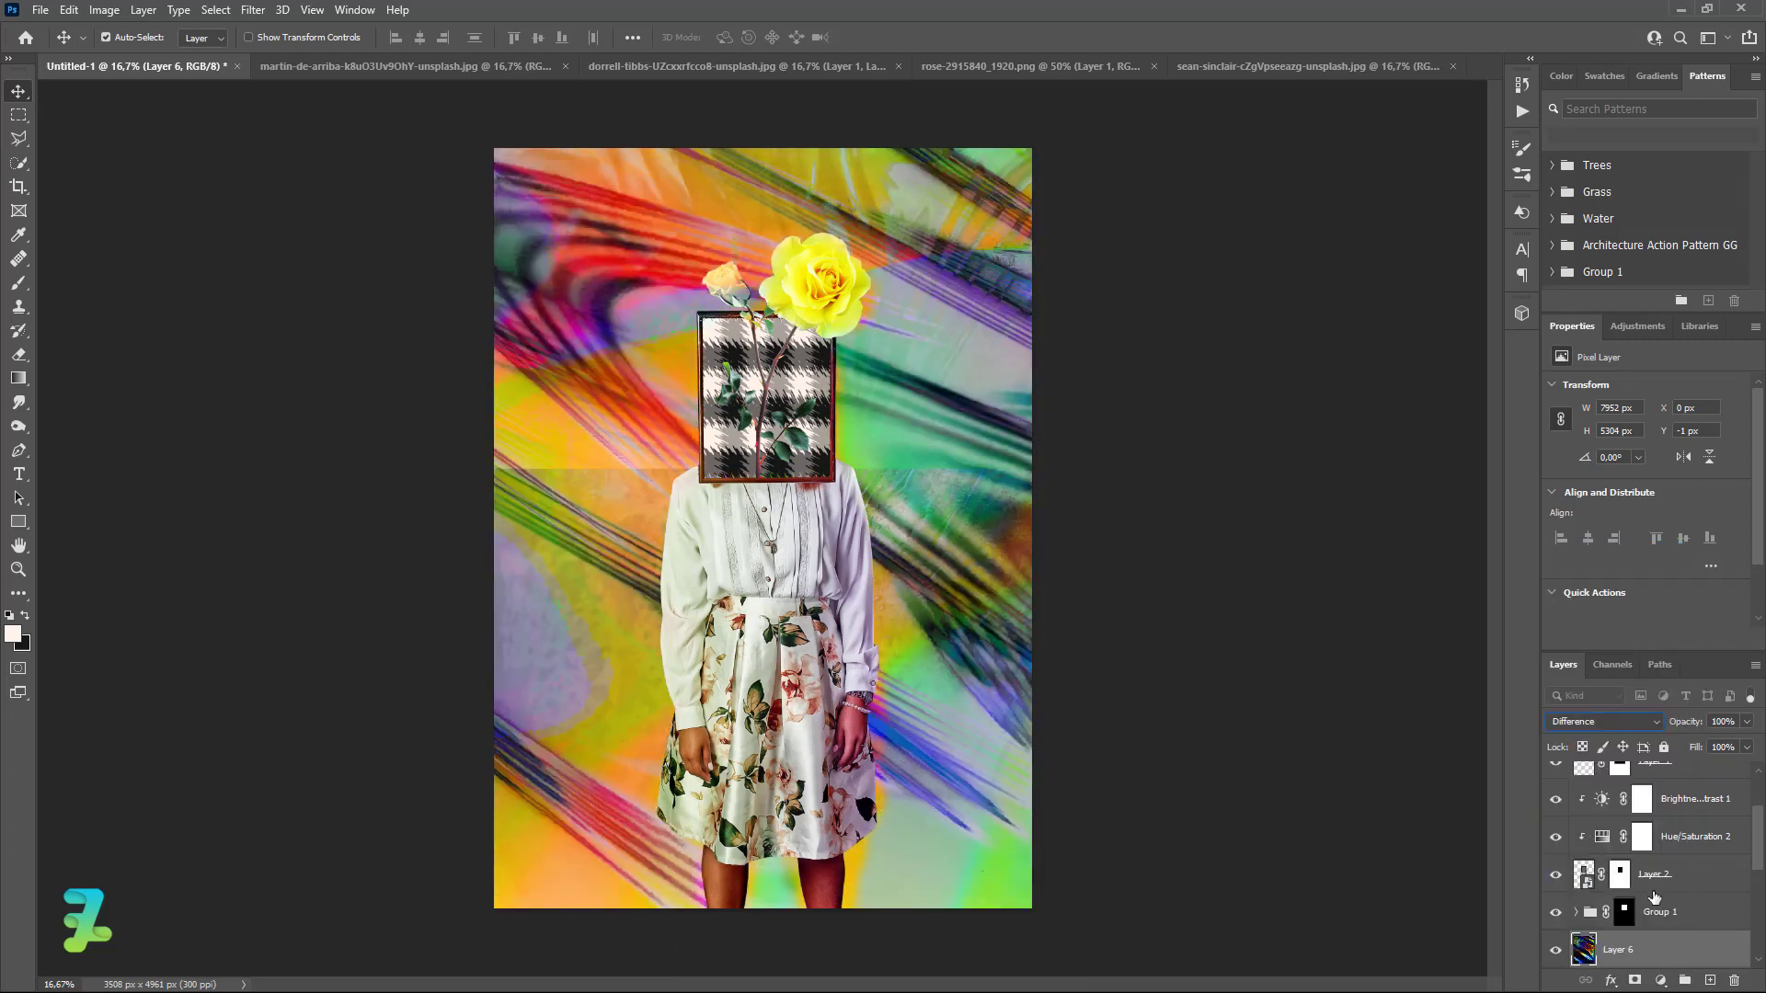
{"action": "key", "text": "ctrl"}
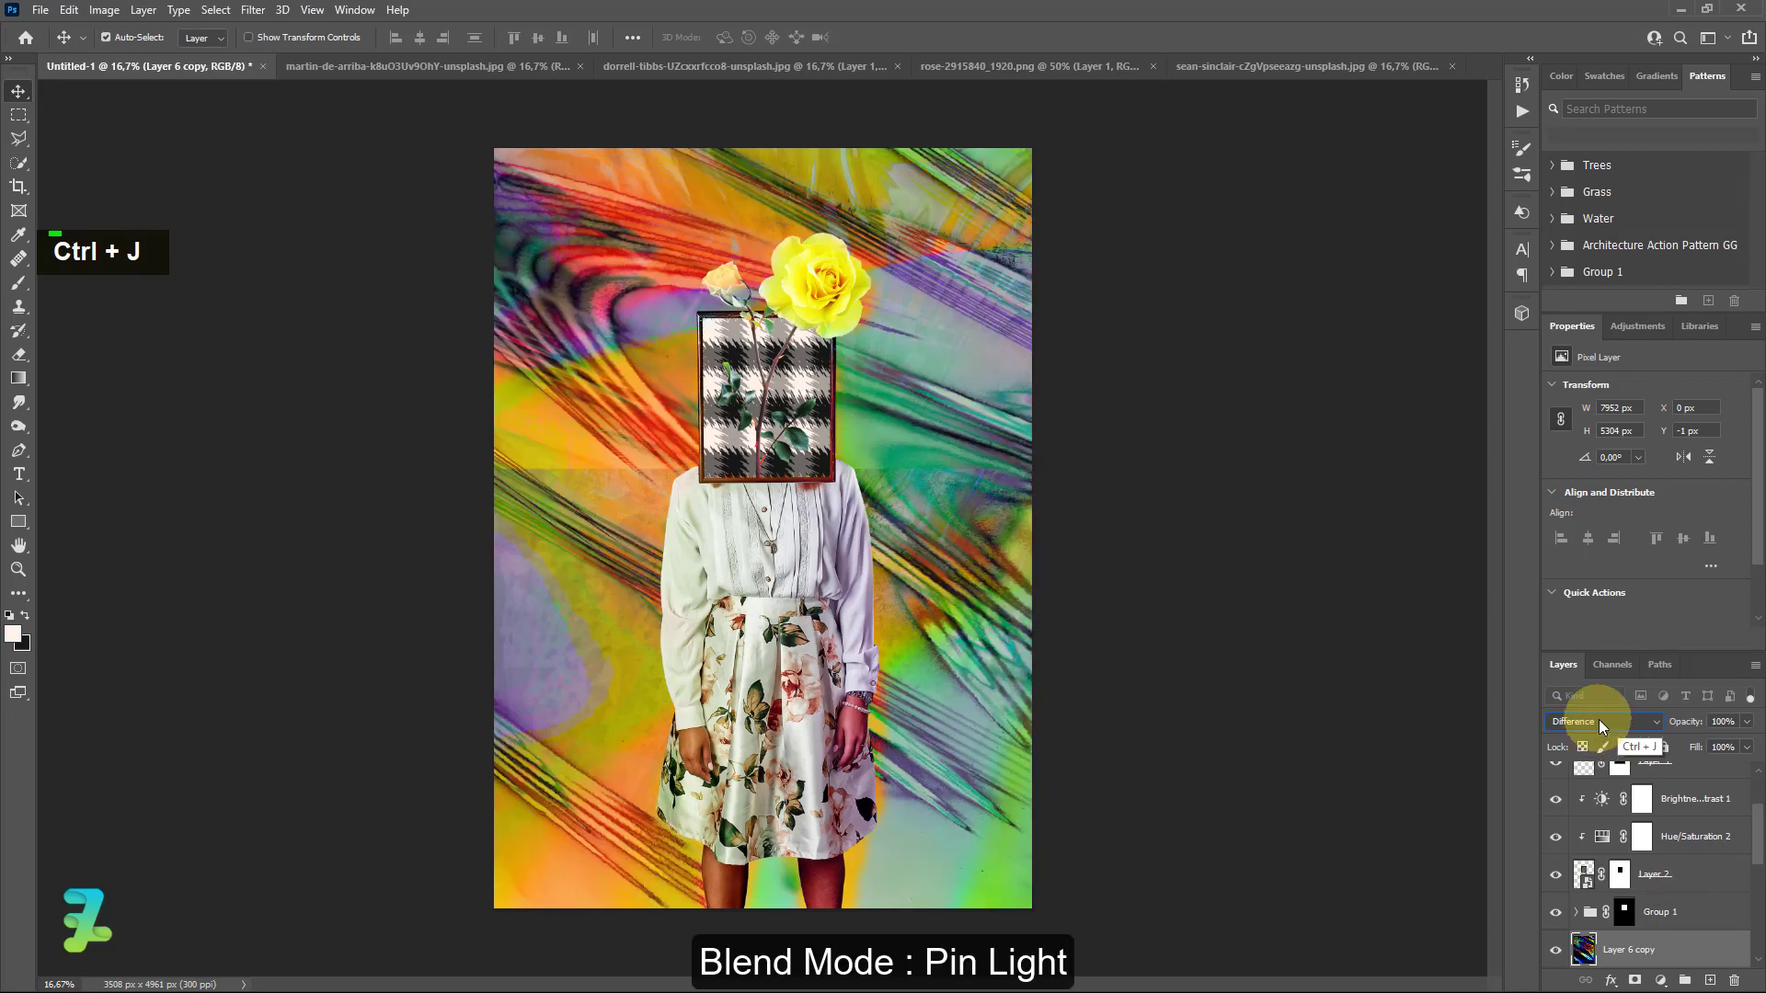
{"action": "left_click", "coordinate": [1589, 721]}
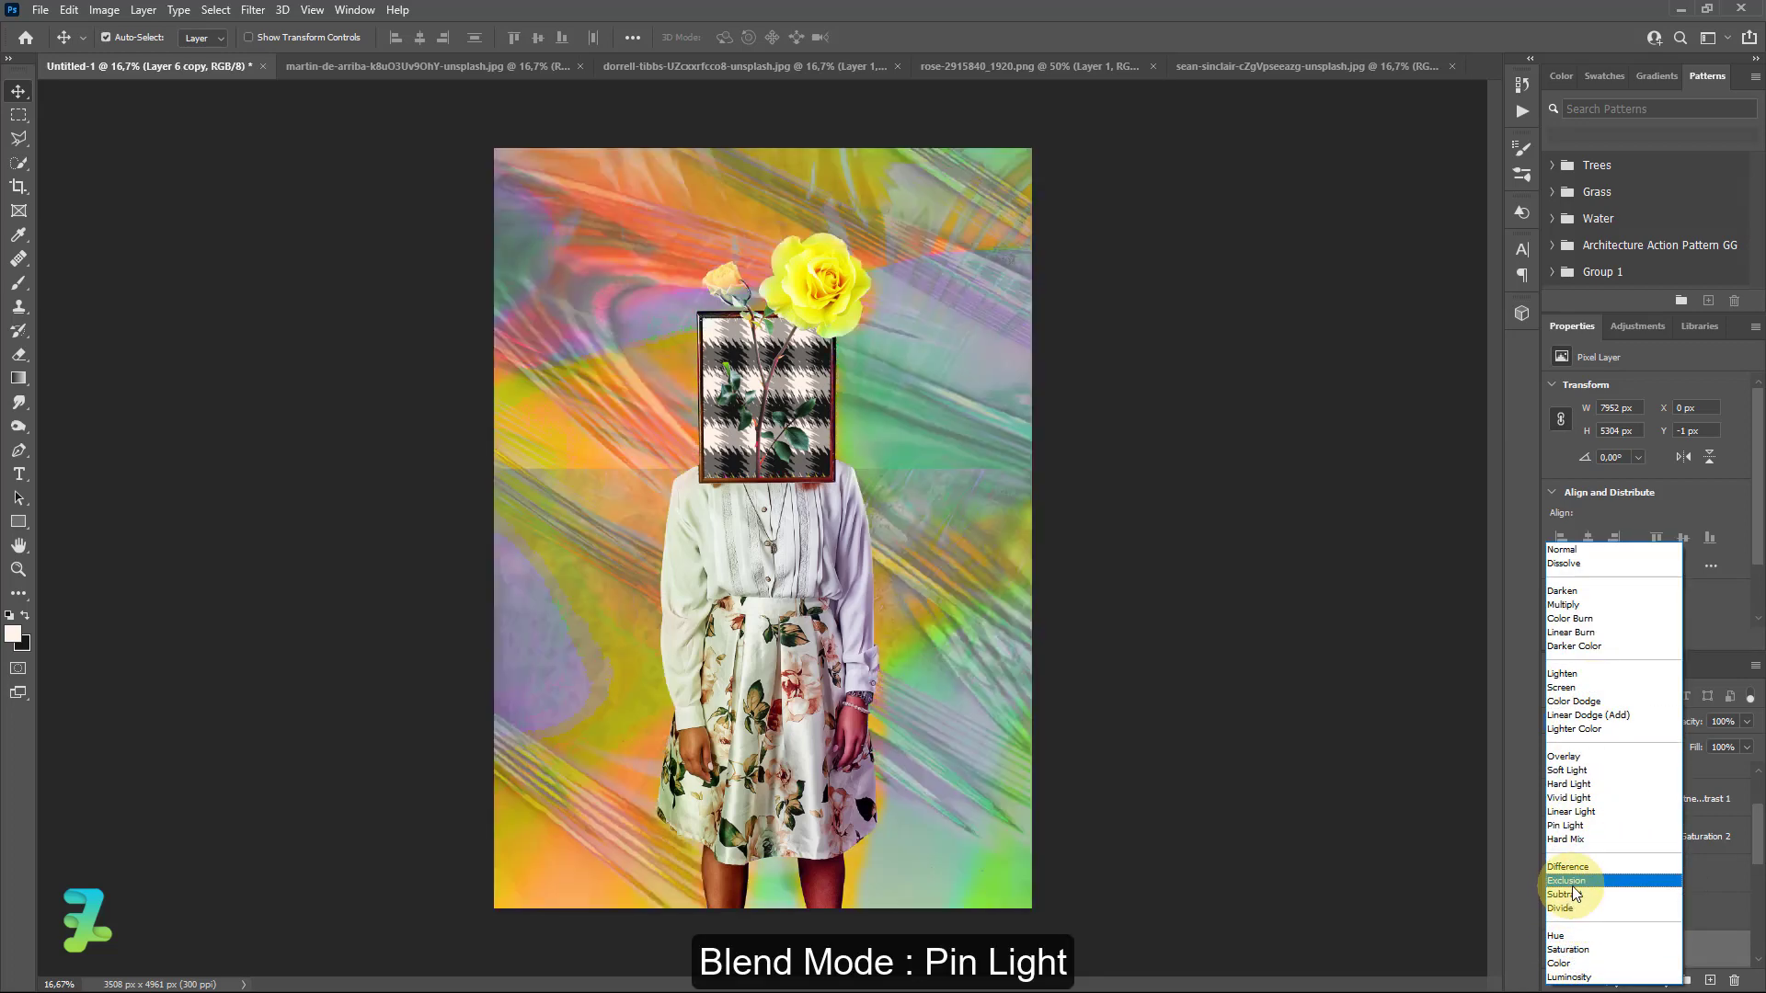
{"action": "left_click", "coordinate": [1570, 828]}
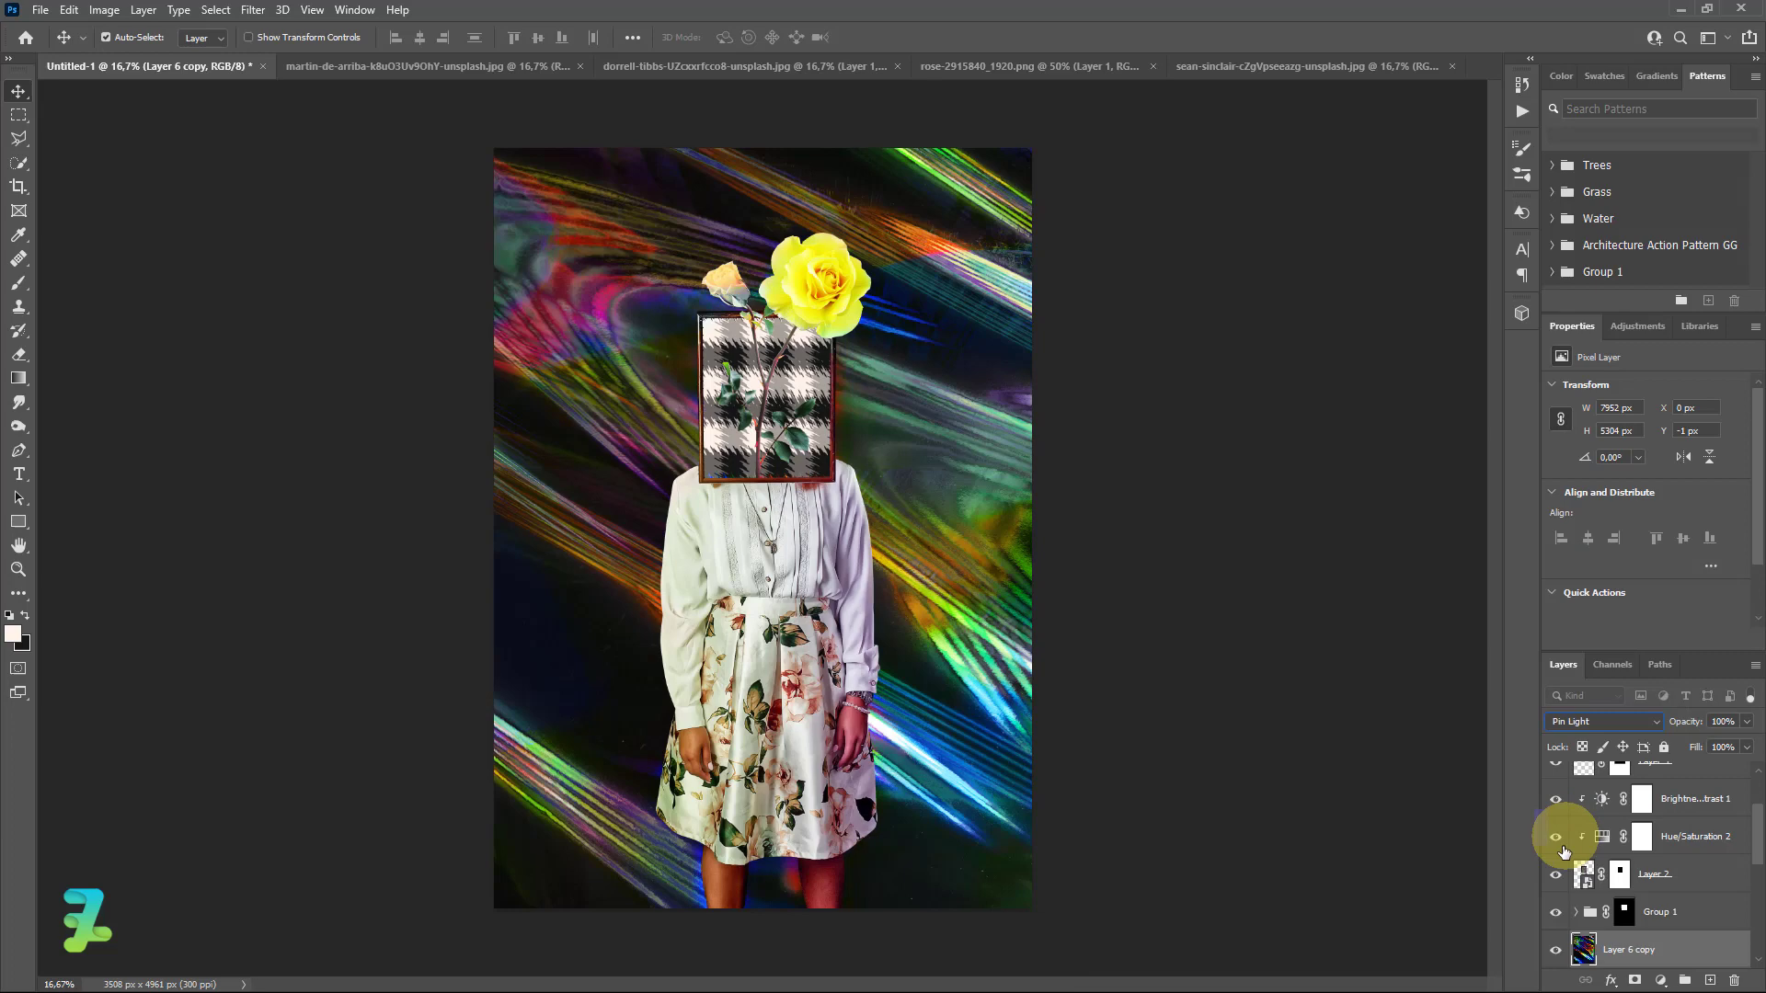
{"action": "left_click", "coordinate": [1554, 953]}
{"action": "left_click", "coordinate": [1554, 955]}
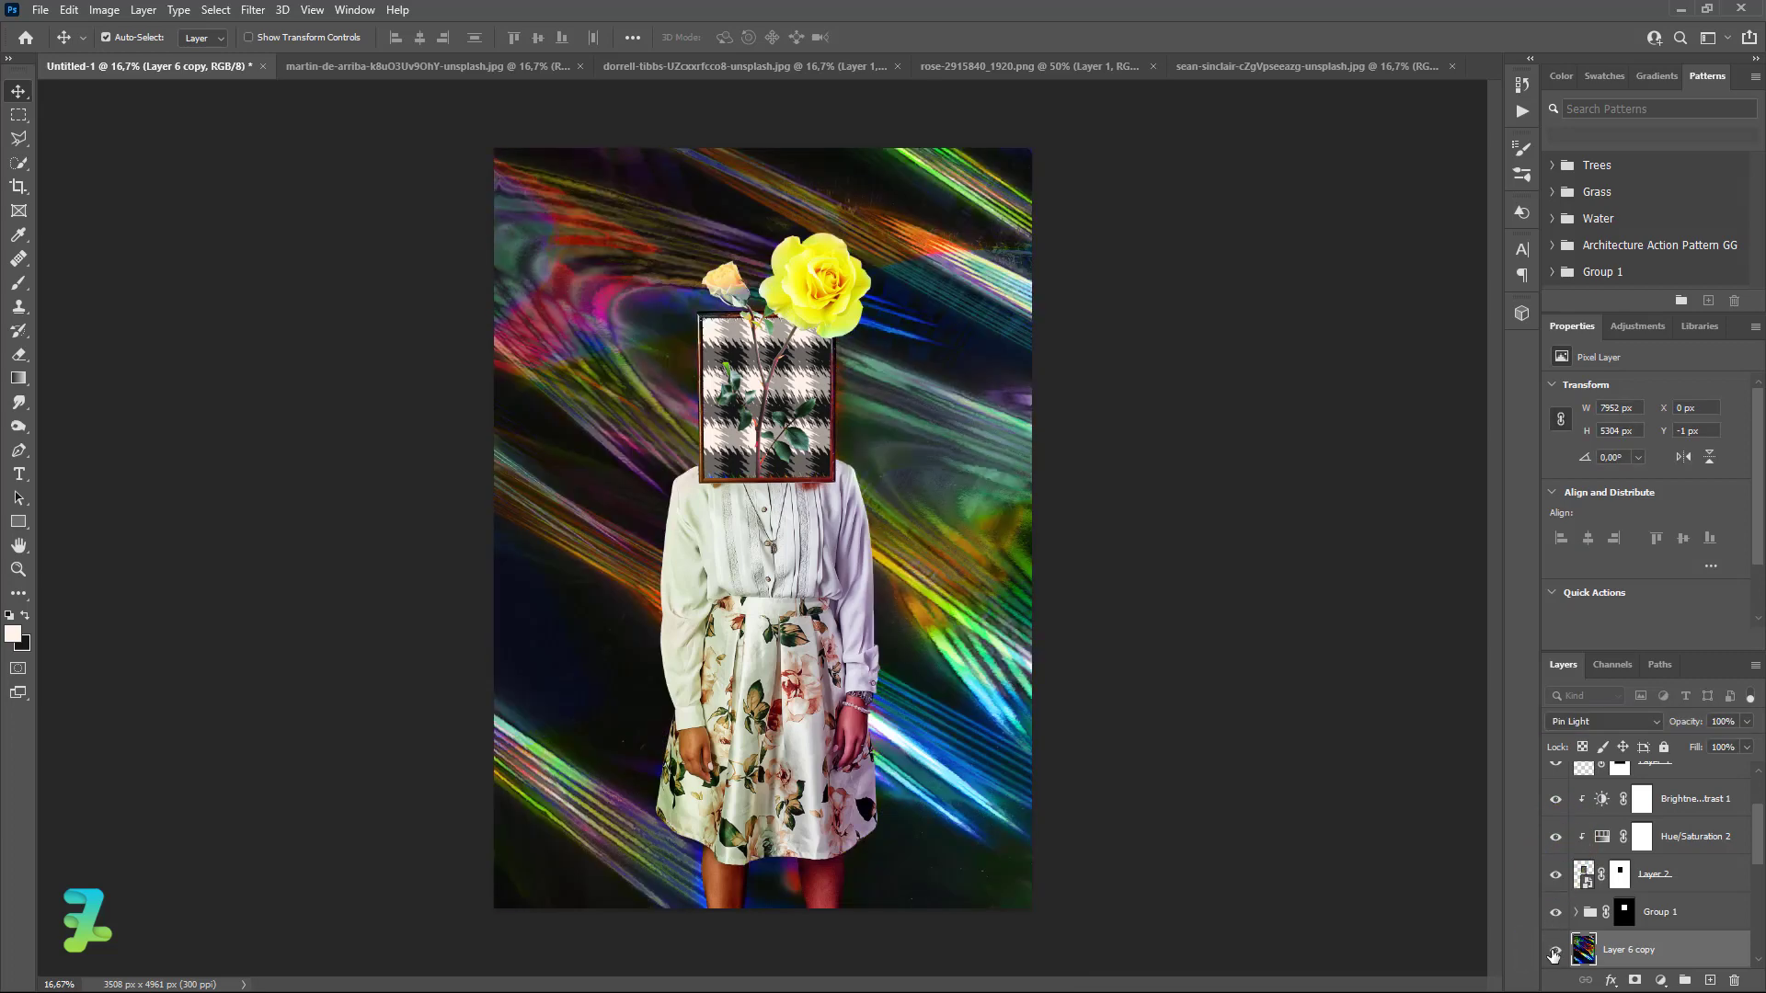
Try a lower opacity on Layer 6 copy and return it to 100%
{"action": "left_click", "coordinate": [1731, 727]}
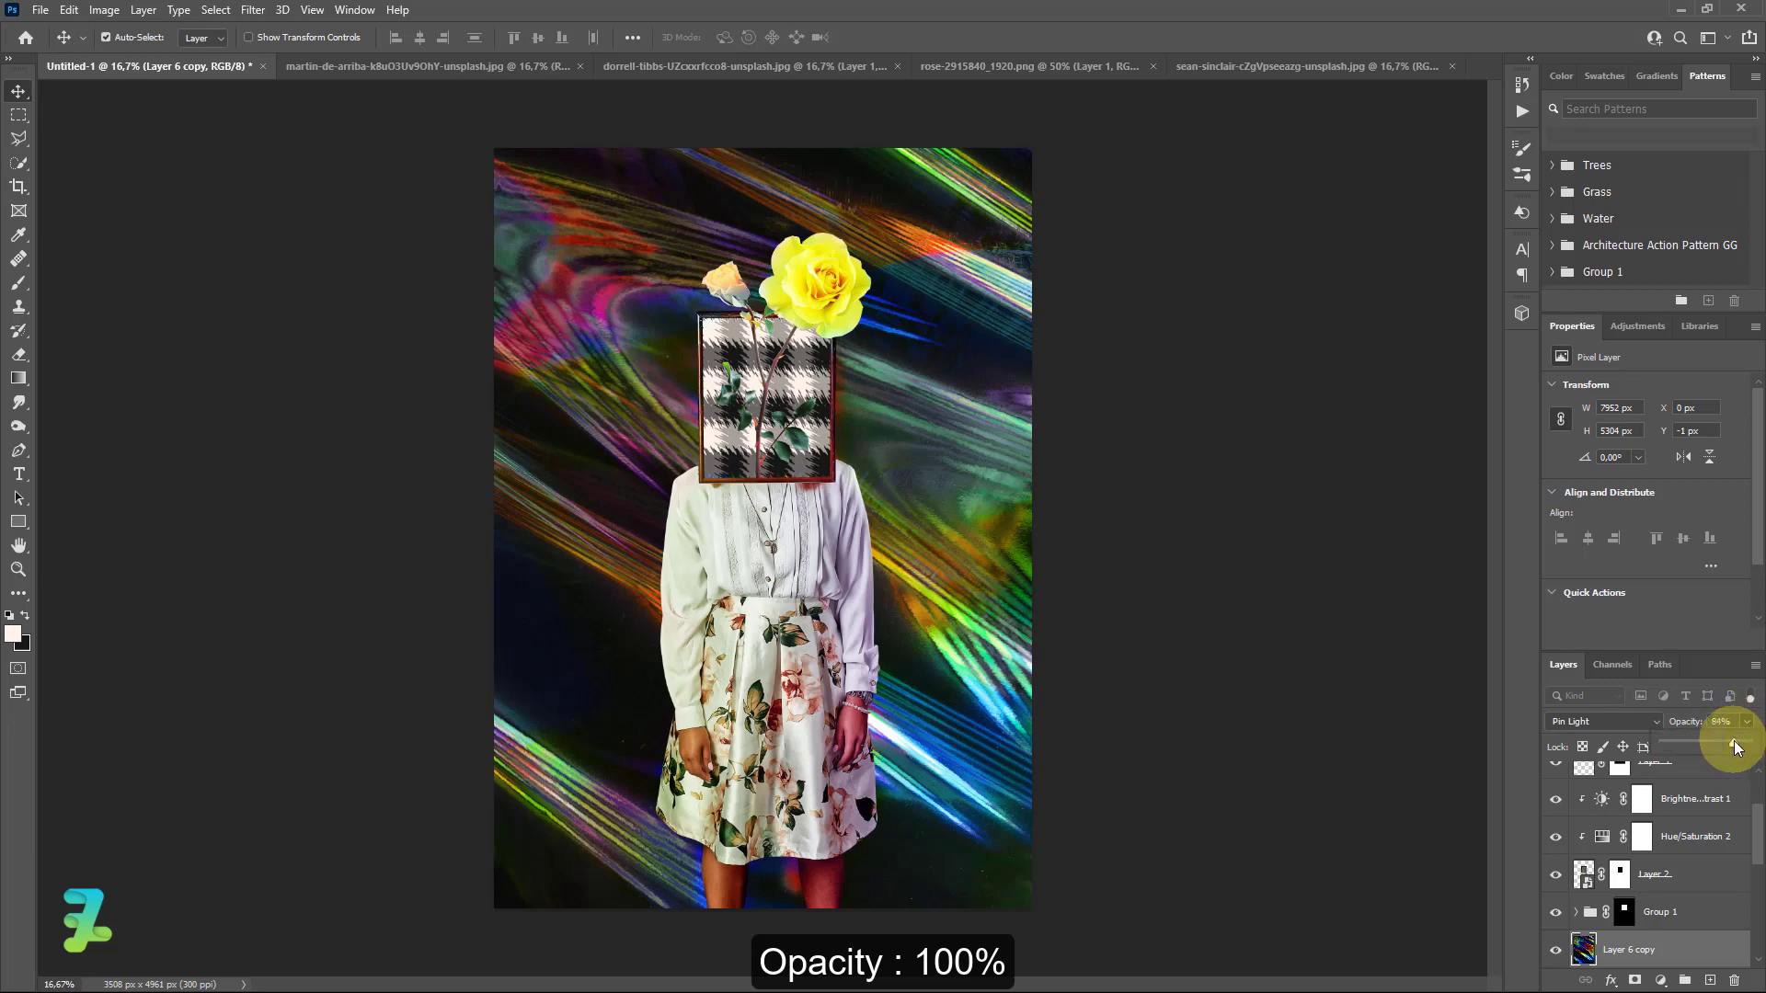
{"action": "left_click", "coordinate": [1723, 743]}
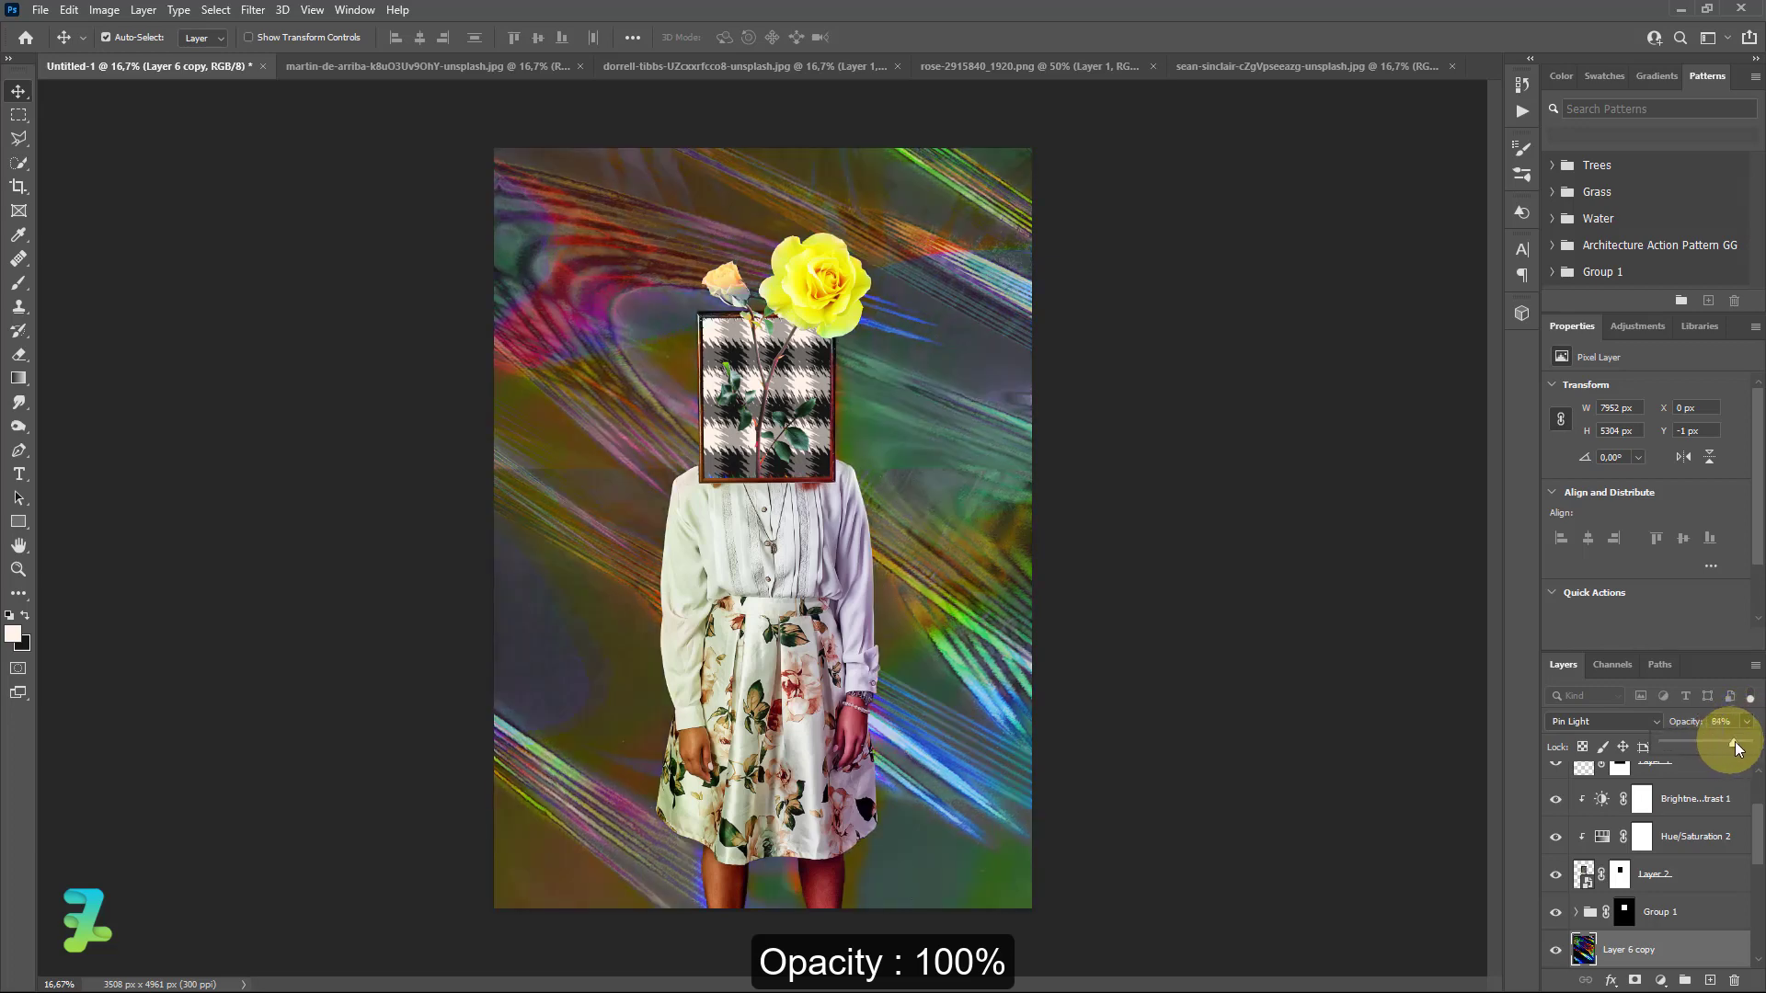
{"action": "left_click_drag", "start_coordinate": [1735, 742], "coordinate": [1750, 746]}
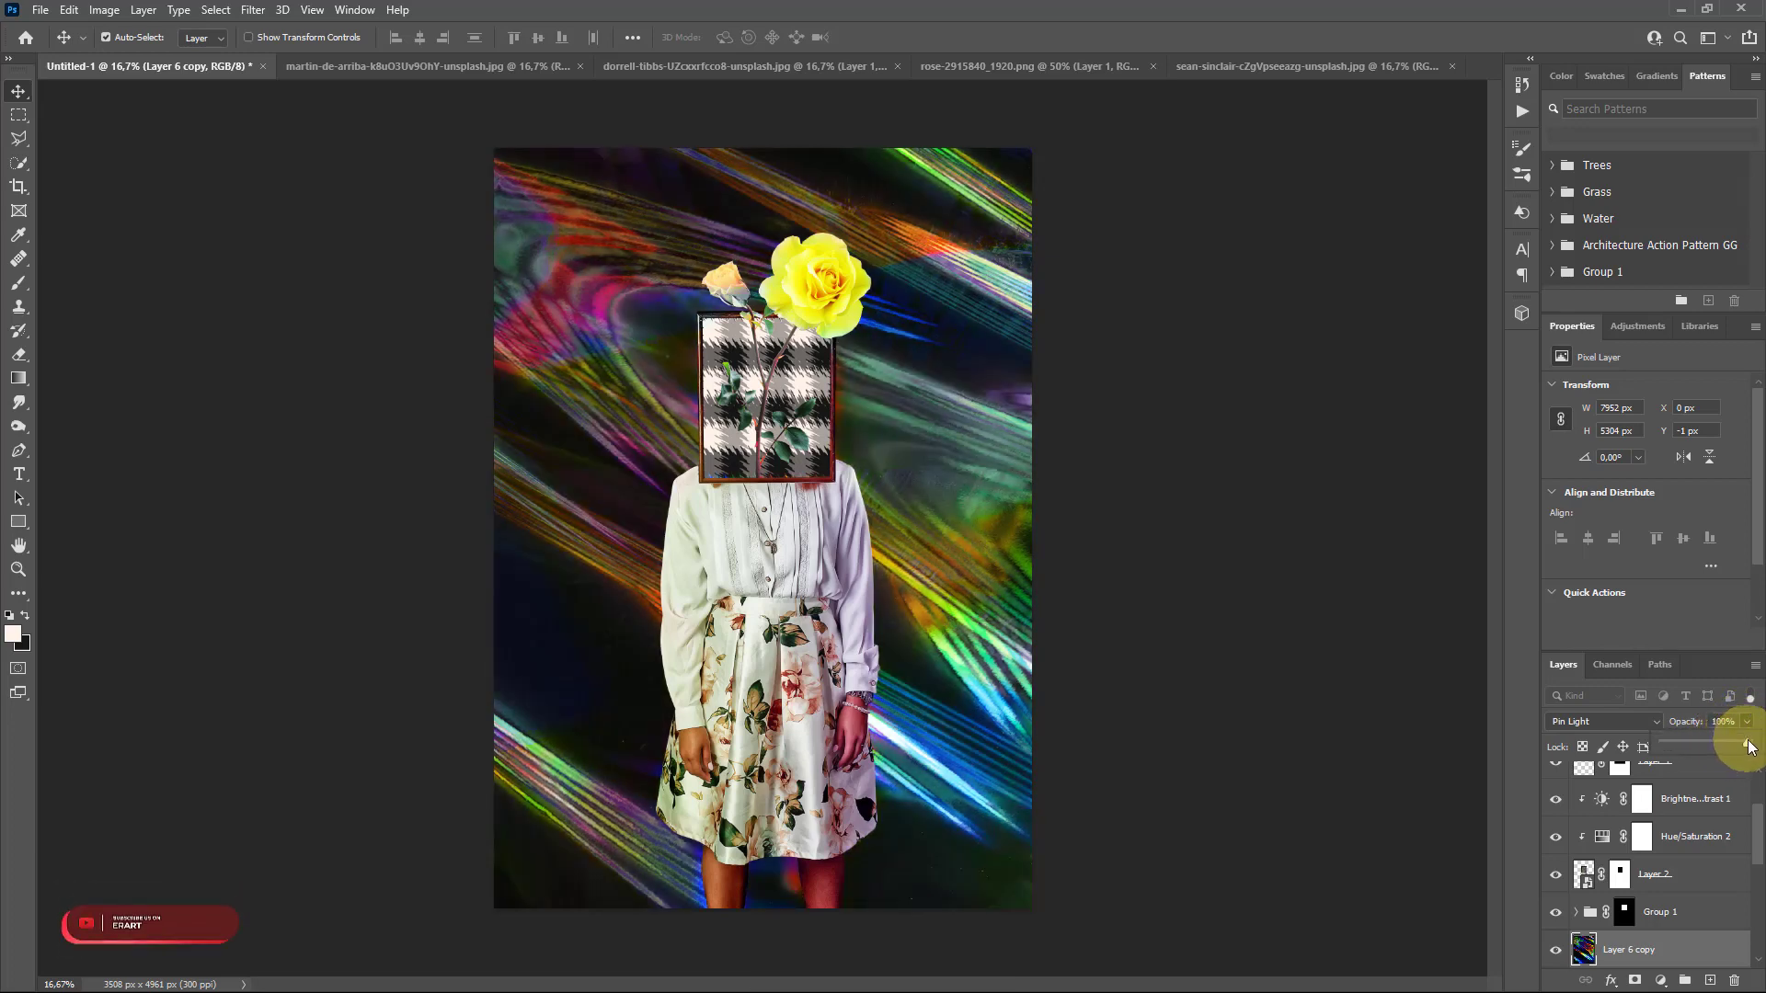
Examine how Layer 1 and the layers above it affect the background by toggling visibility and reviewing the layer stack
{"action": "scroll", "coordinate": [1646, 828], "scroll_direction": "down", "scroll_amount": 6}
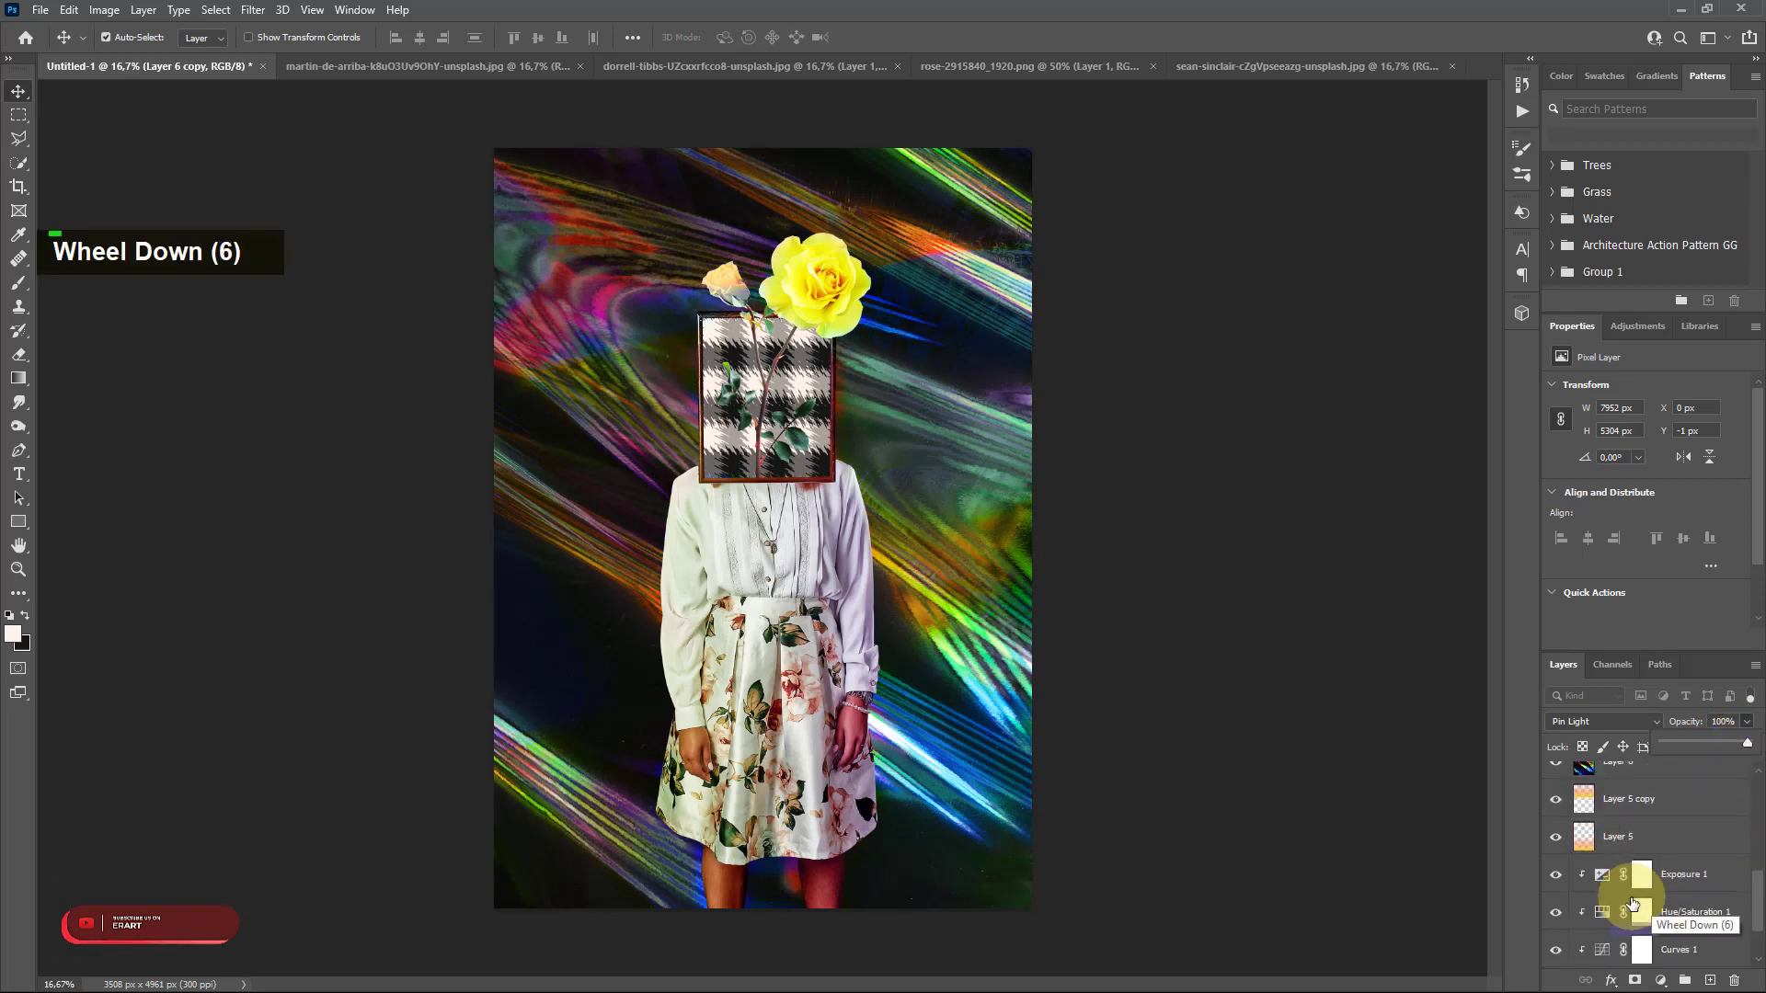
{"action": "scroll", "coordinate": [1633, 904], "scroll_direction": "down", "scroll_amount": 4}
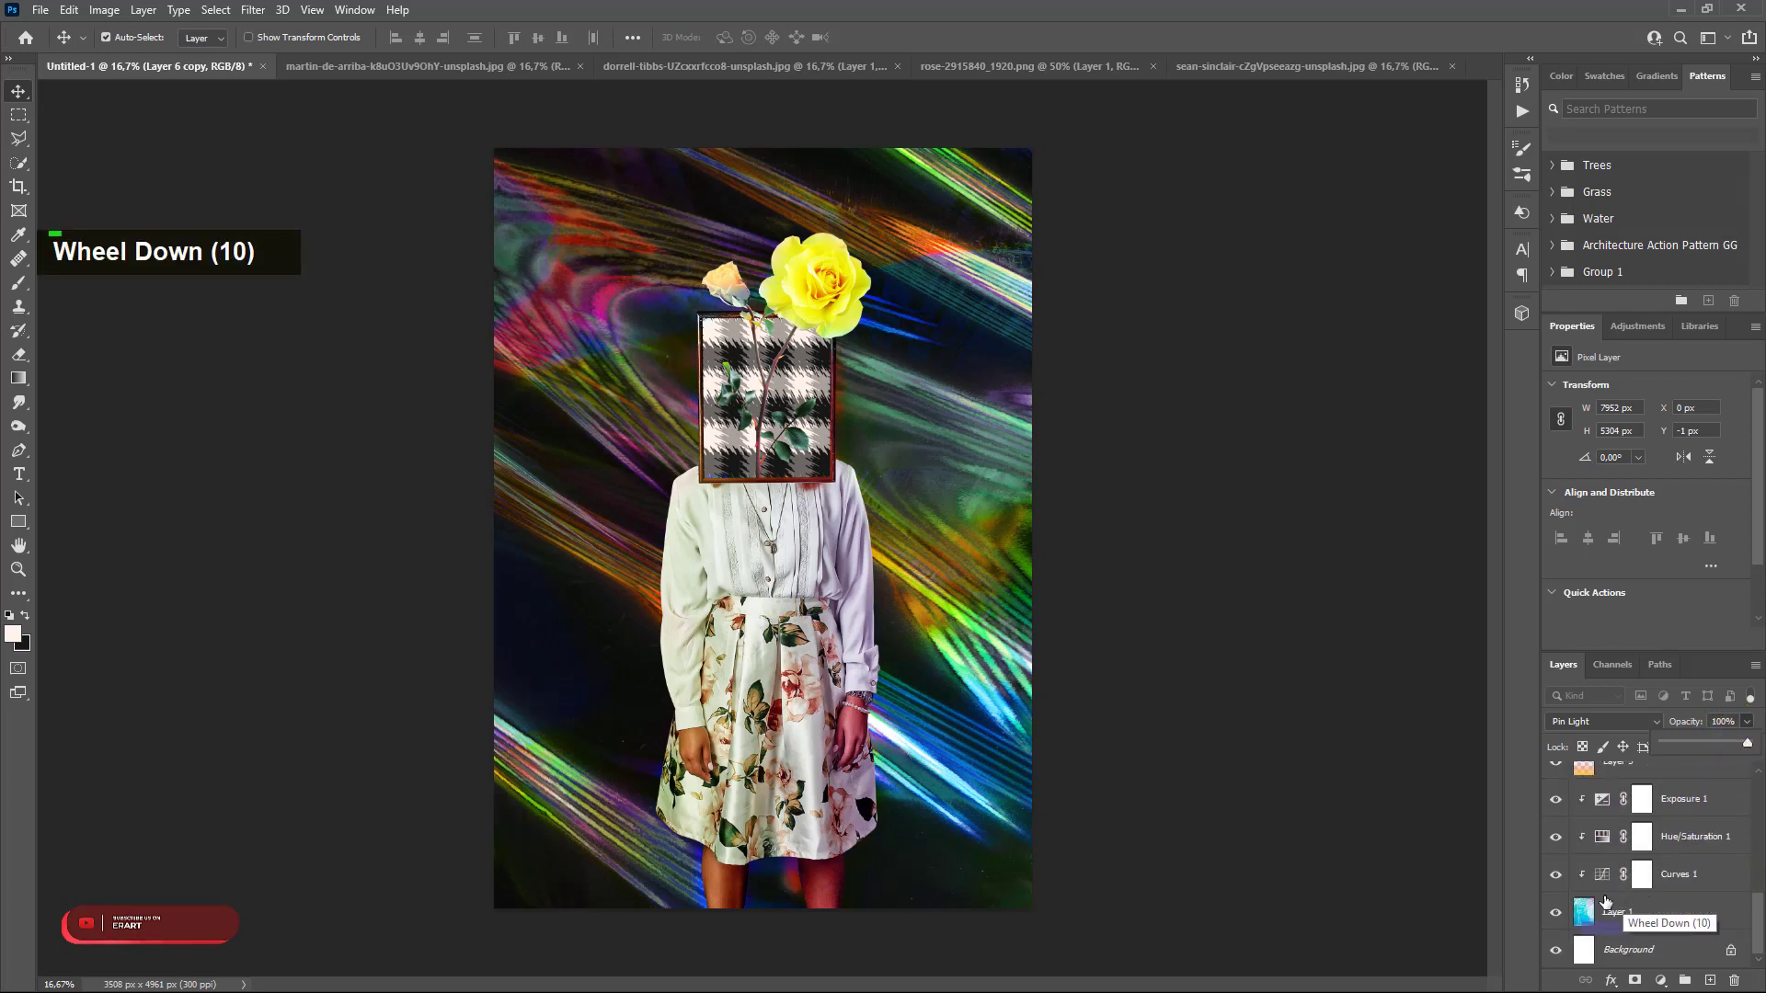
{"action": "left_click", "coordinate": [1557, 915]}
{"action": "left_click", "coordinate": [1557, 915]}
{"action": "left_click", "coordinate": [1557, 915]}
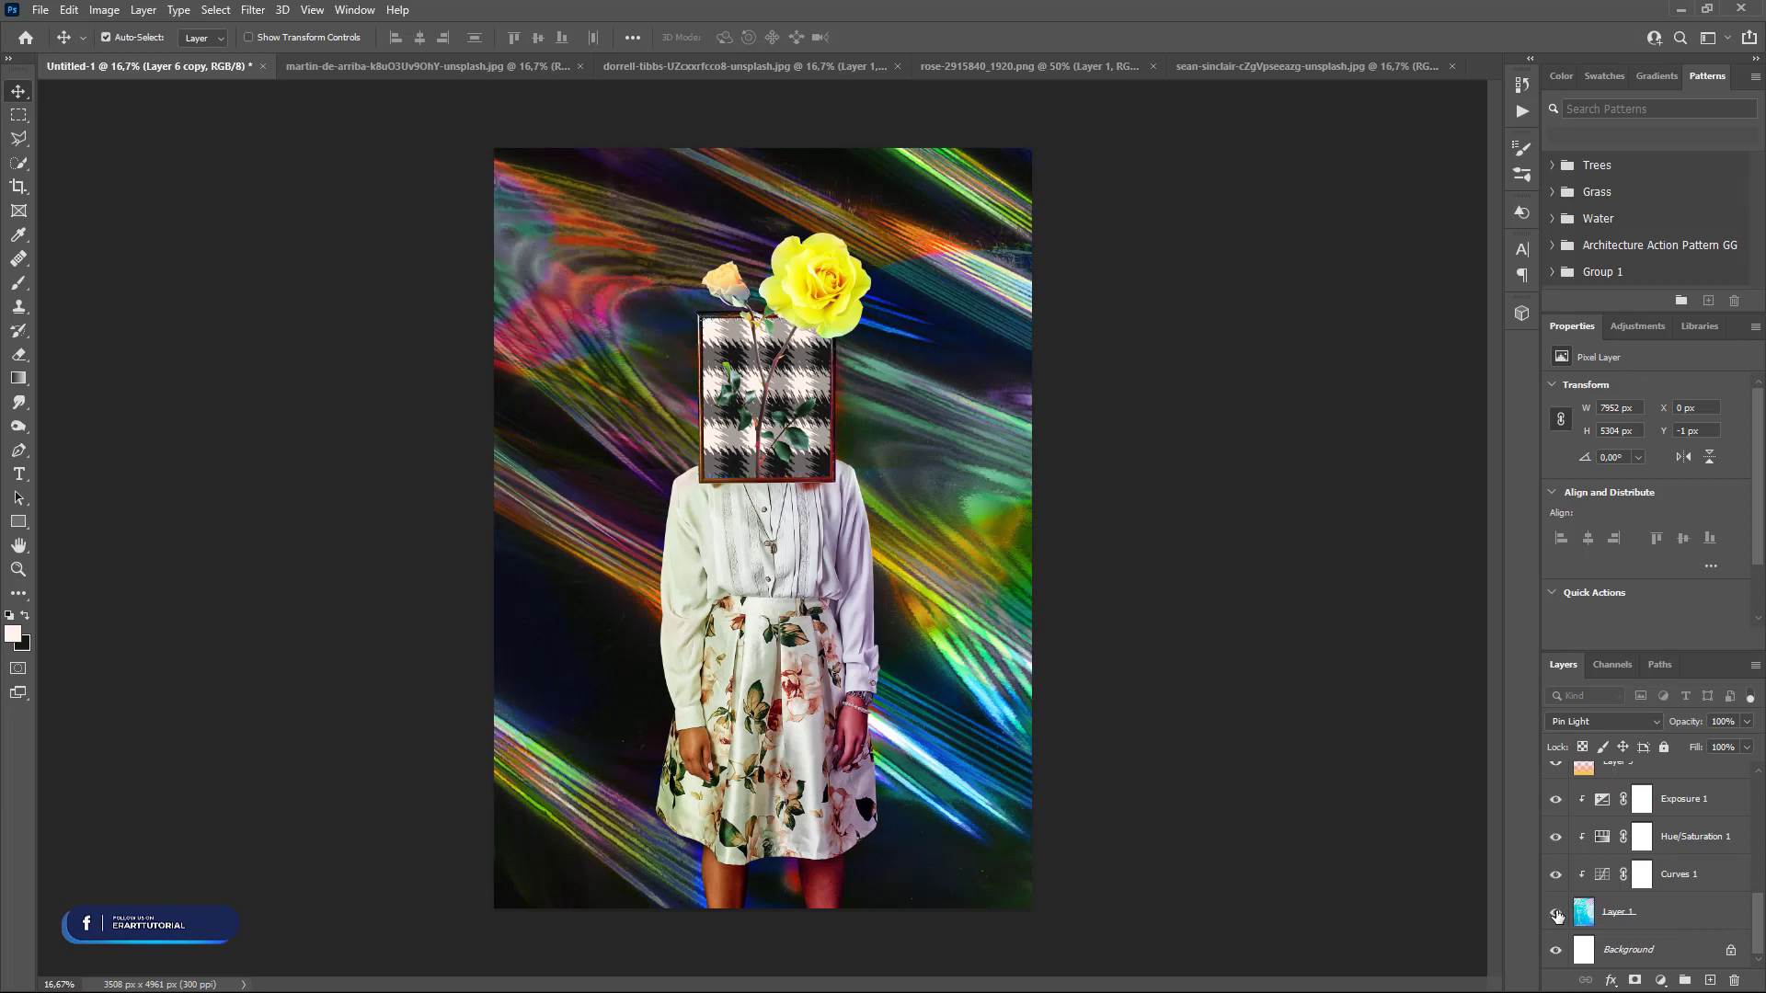
{"action": "left_click", "coordinate": [1558, 915]}
{"action": "scroll", "coordinate": [1564, 915], "scroll_direction": "up", "scroll_amount": 2}
{"action": "left_click", "coordinate": [1561, 839]}
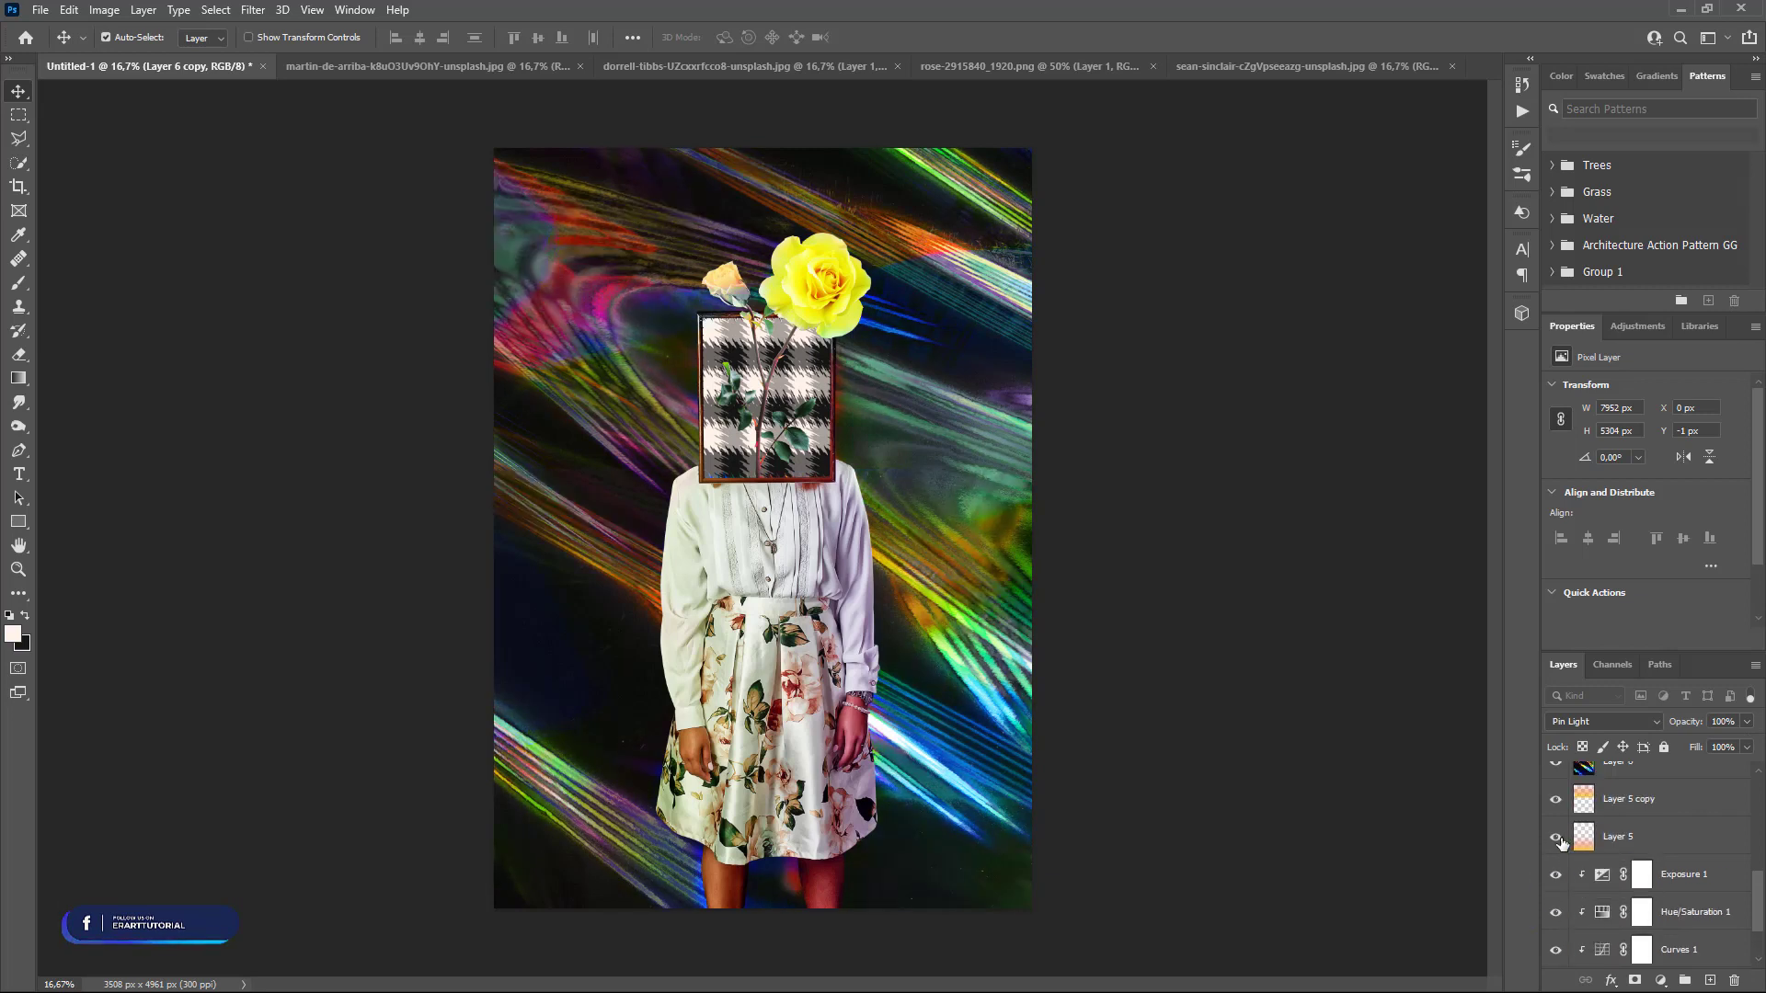
{"action": "scroll", "coordinate": [1564, 870], "scroll_direction": "down", "scroll_amount": 2}
{"action": "scroll", "coordinate": [1565, 914], "scroll_direction": "up", "scroll_amount": 2}
{"action": "scroll", "coordinate": [1564, 911], "scroll_direction": "up", "scroll_amount": 8}
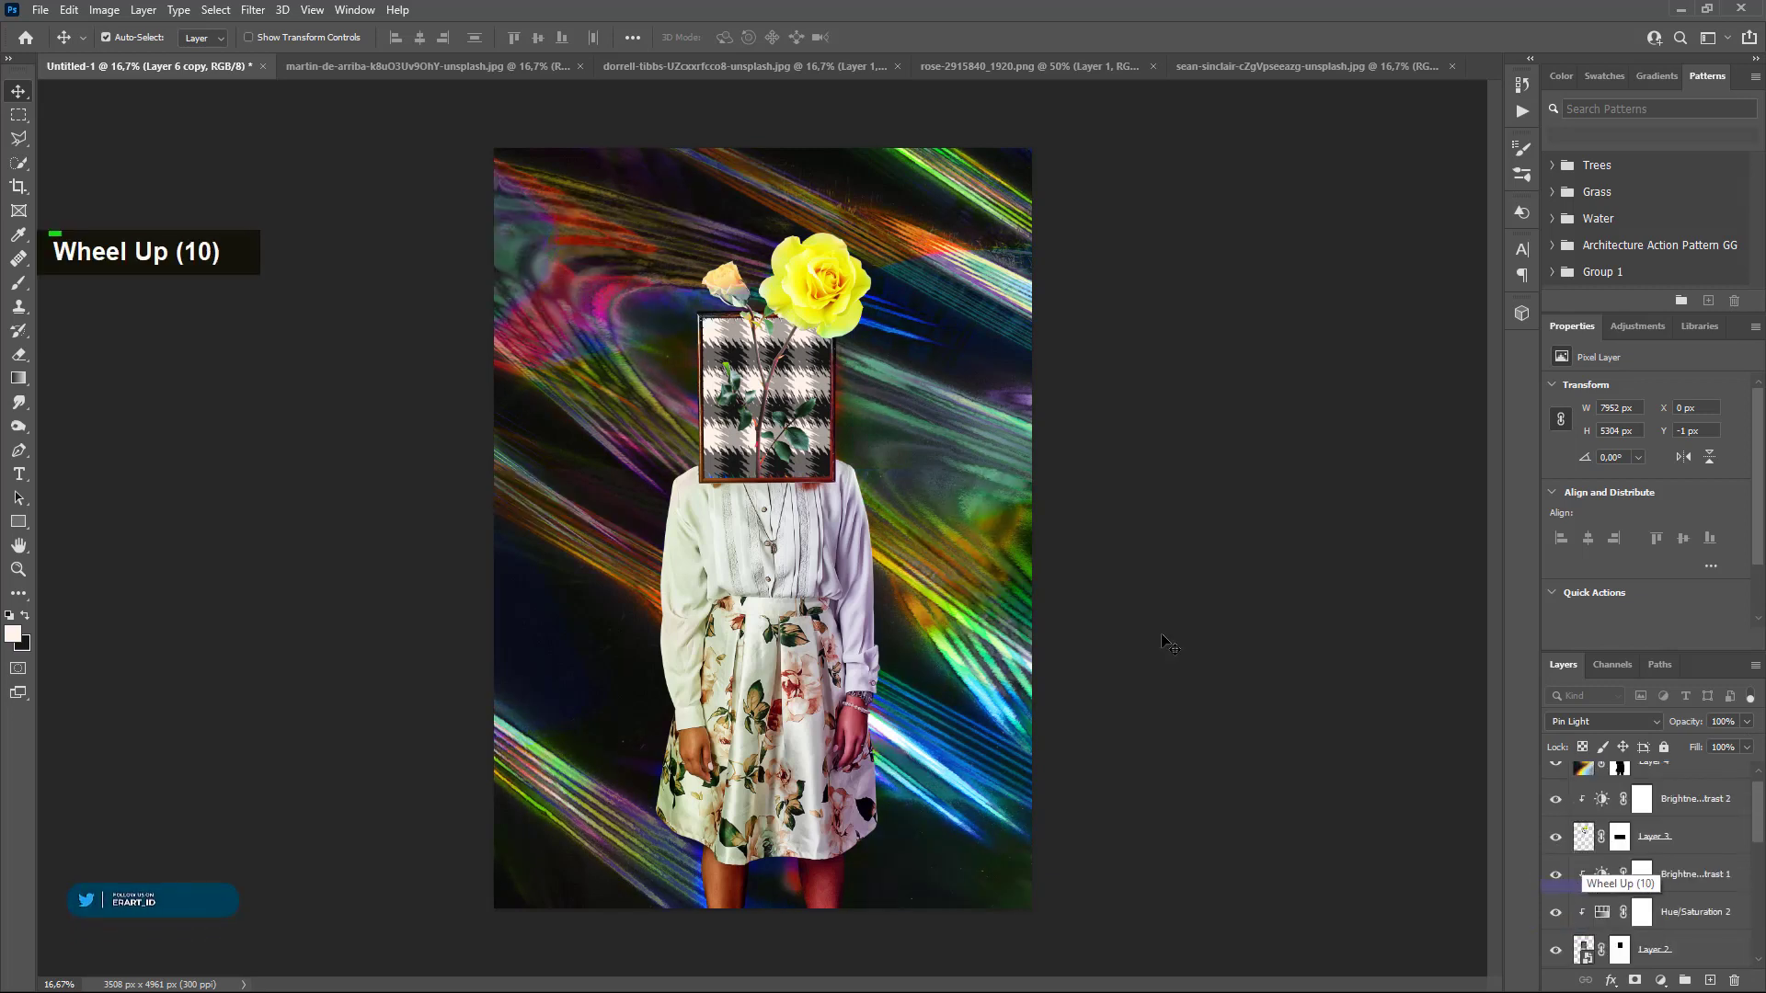
Group Layer 6 and Layer 6 copy together and add a white layer mask to the group
{"action": "scroll", "coordinate": [1631, 897], "scroll_direction": "down", "scroll_amount": 4}
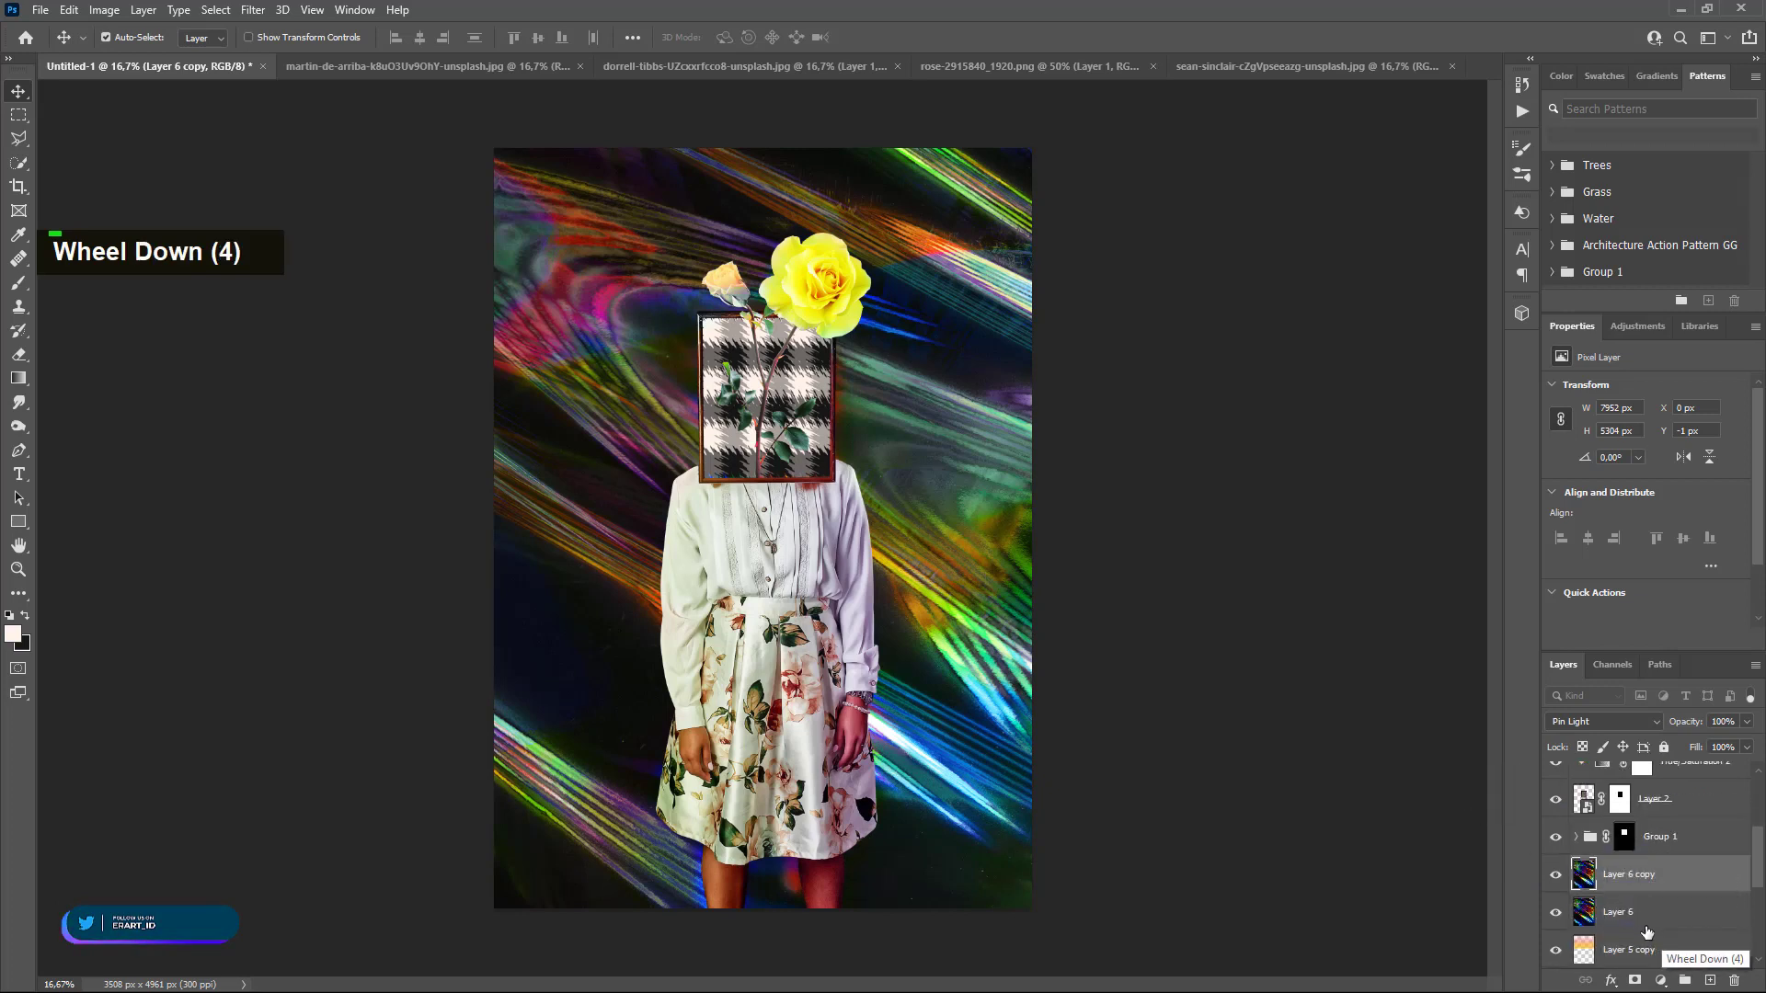
{"action": "left_click", "coordinate": [1646, 925], "text": "shift"}
{"action": "key", "text": "ctrl+g"}
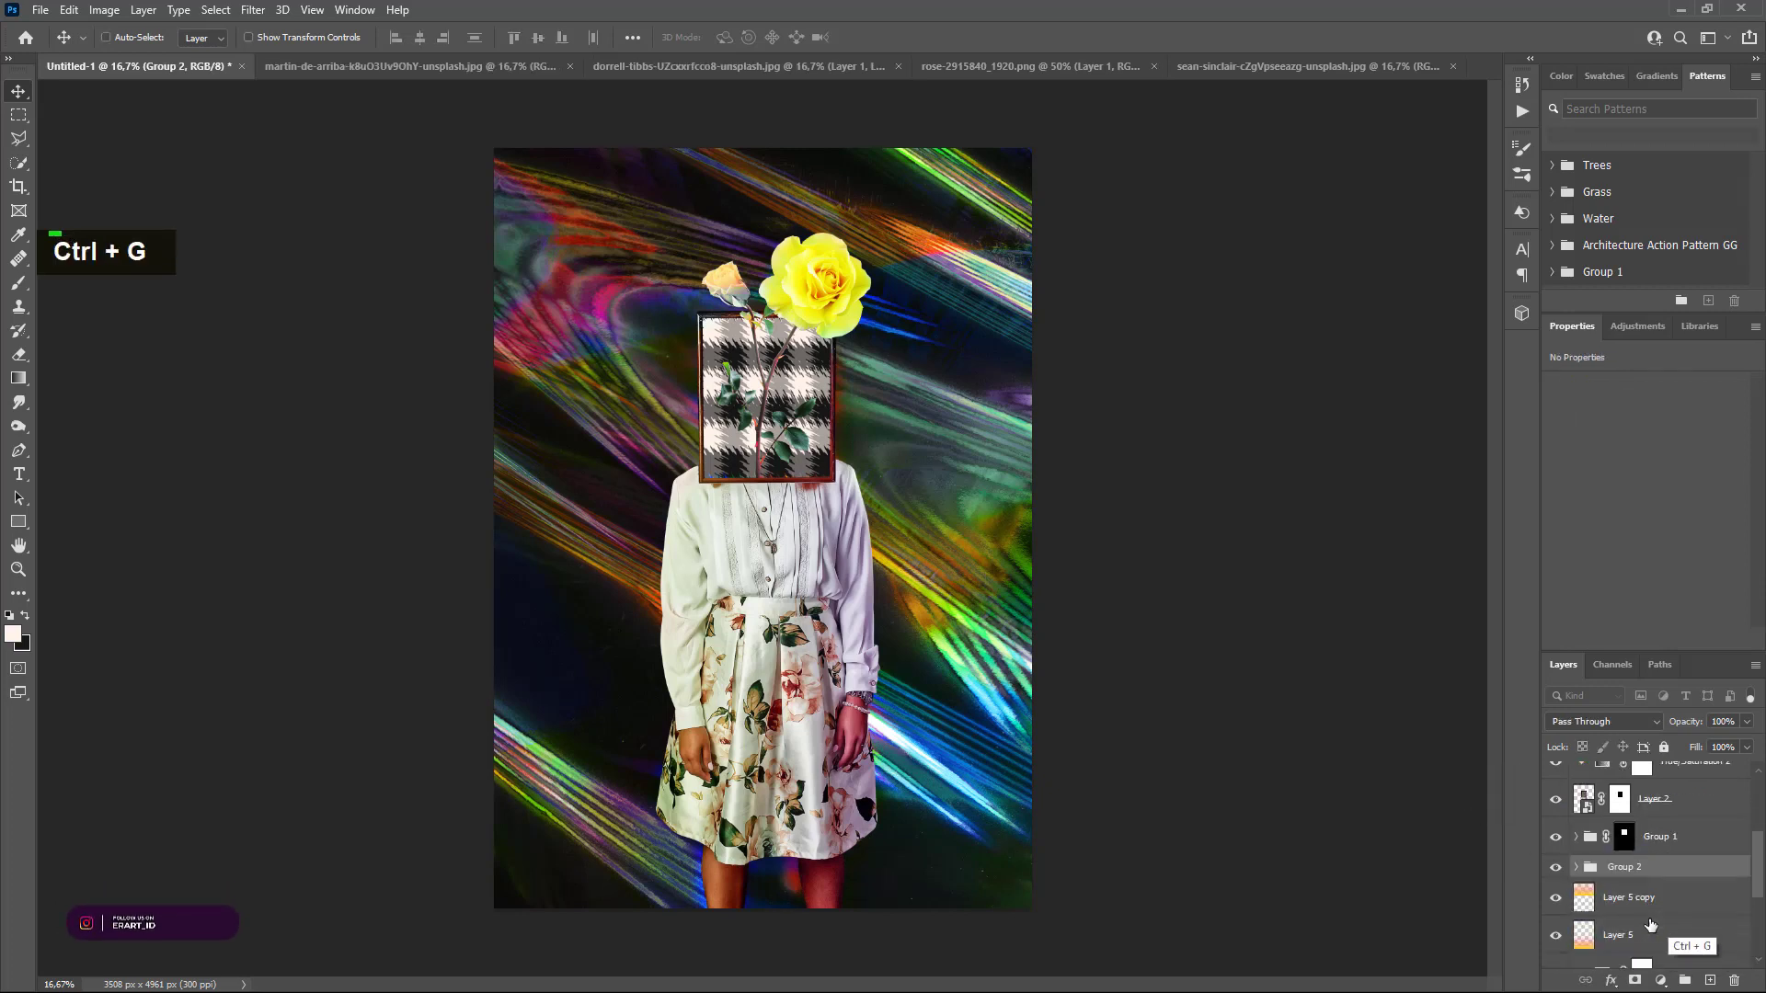
{"action": "left_click", "coordinate": [1635, 980]}
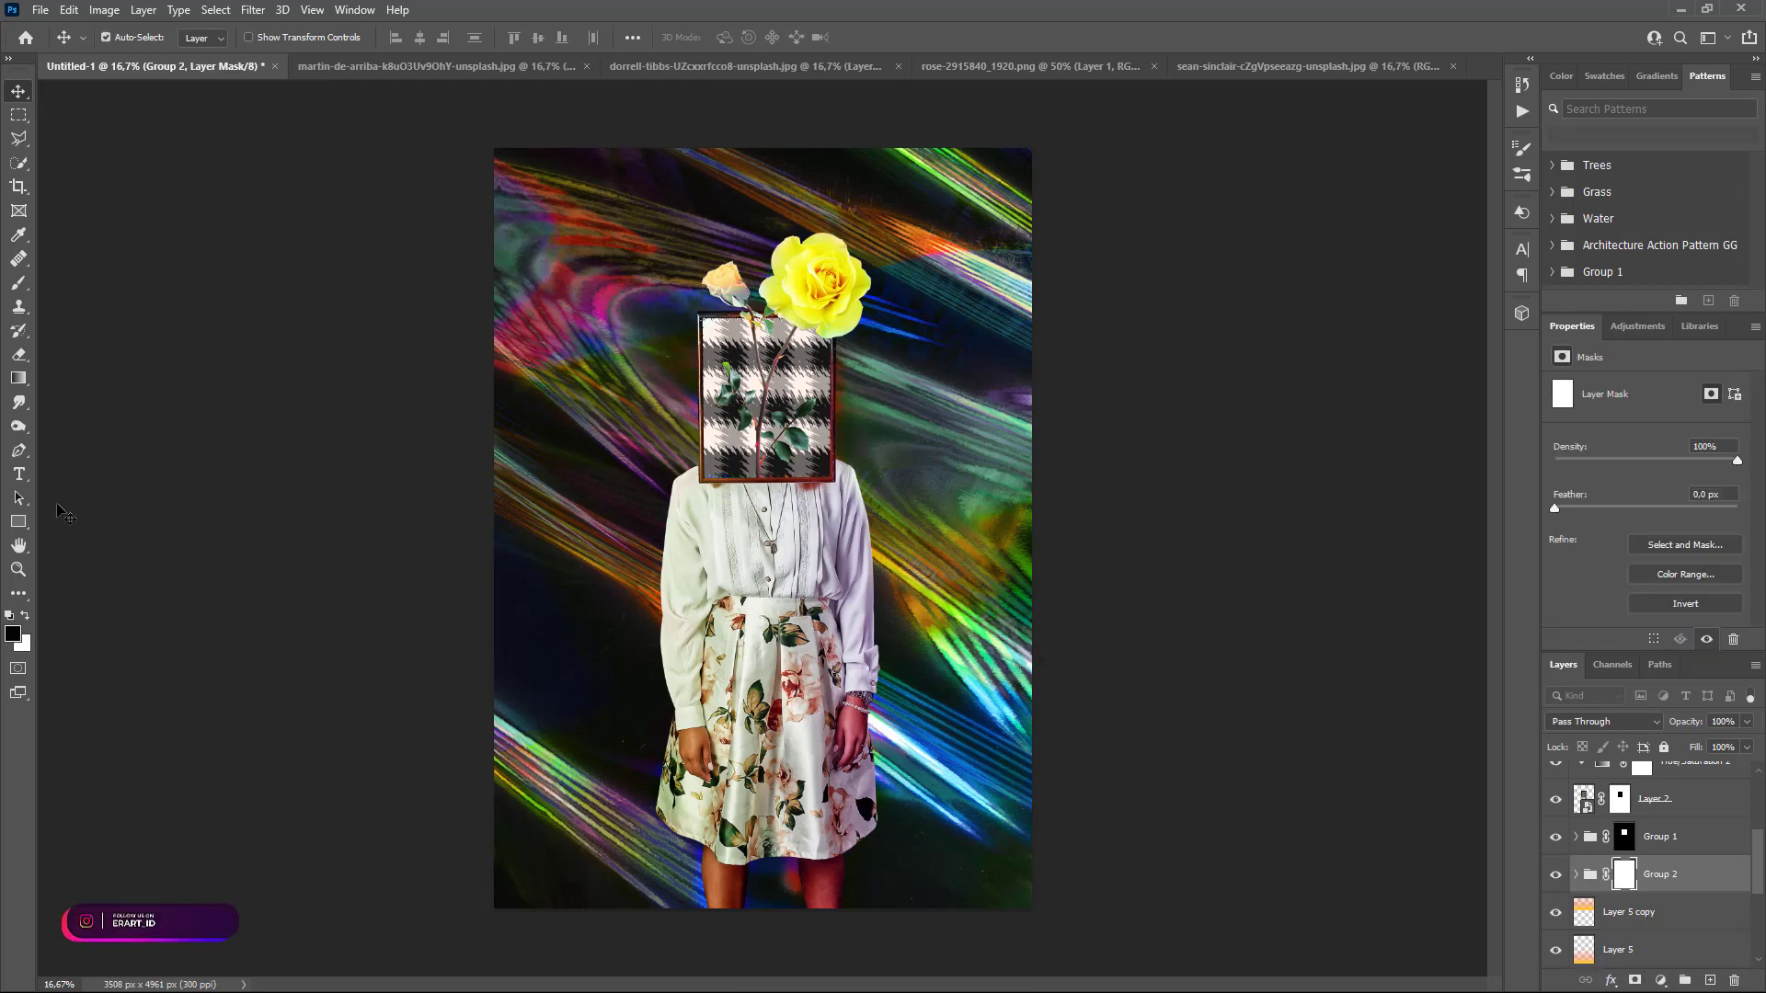
Paint black on Group 2's mask over the figure with the 300 px Brush to hide the rainbow light there
{"action": "double_click", "coordinate": [19, 281]}
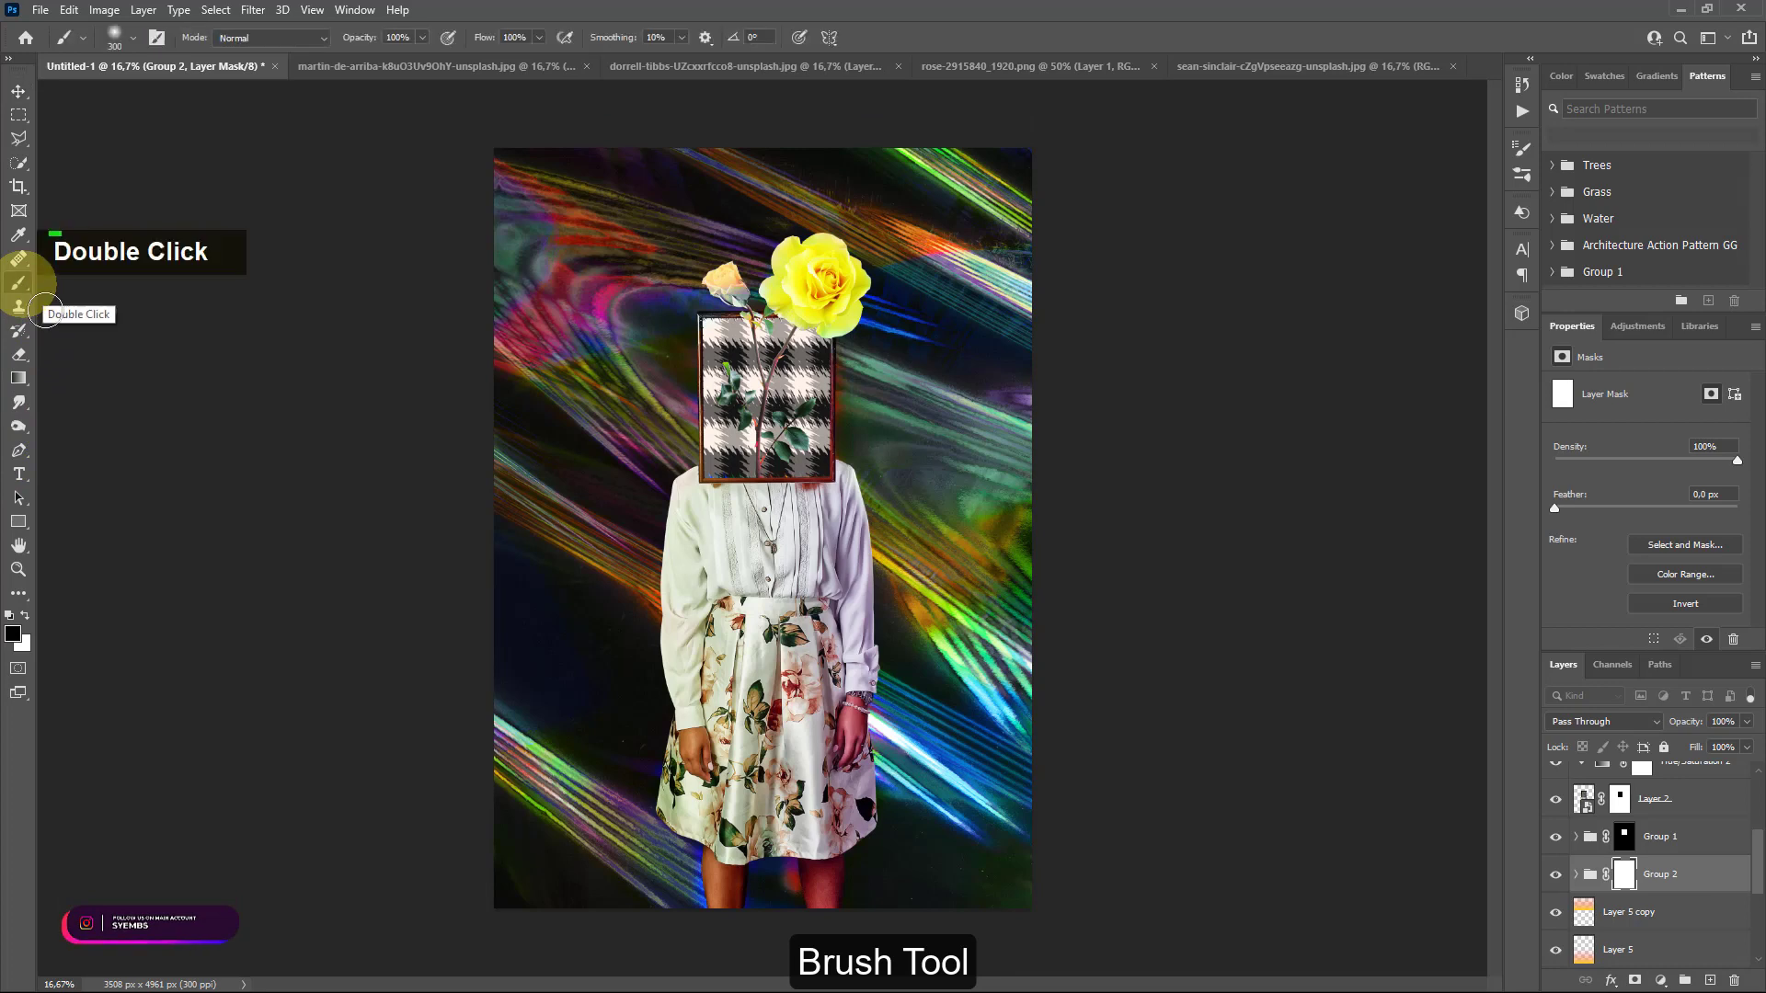
{"action": "double_click", "coordinate": [817, 281]}
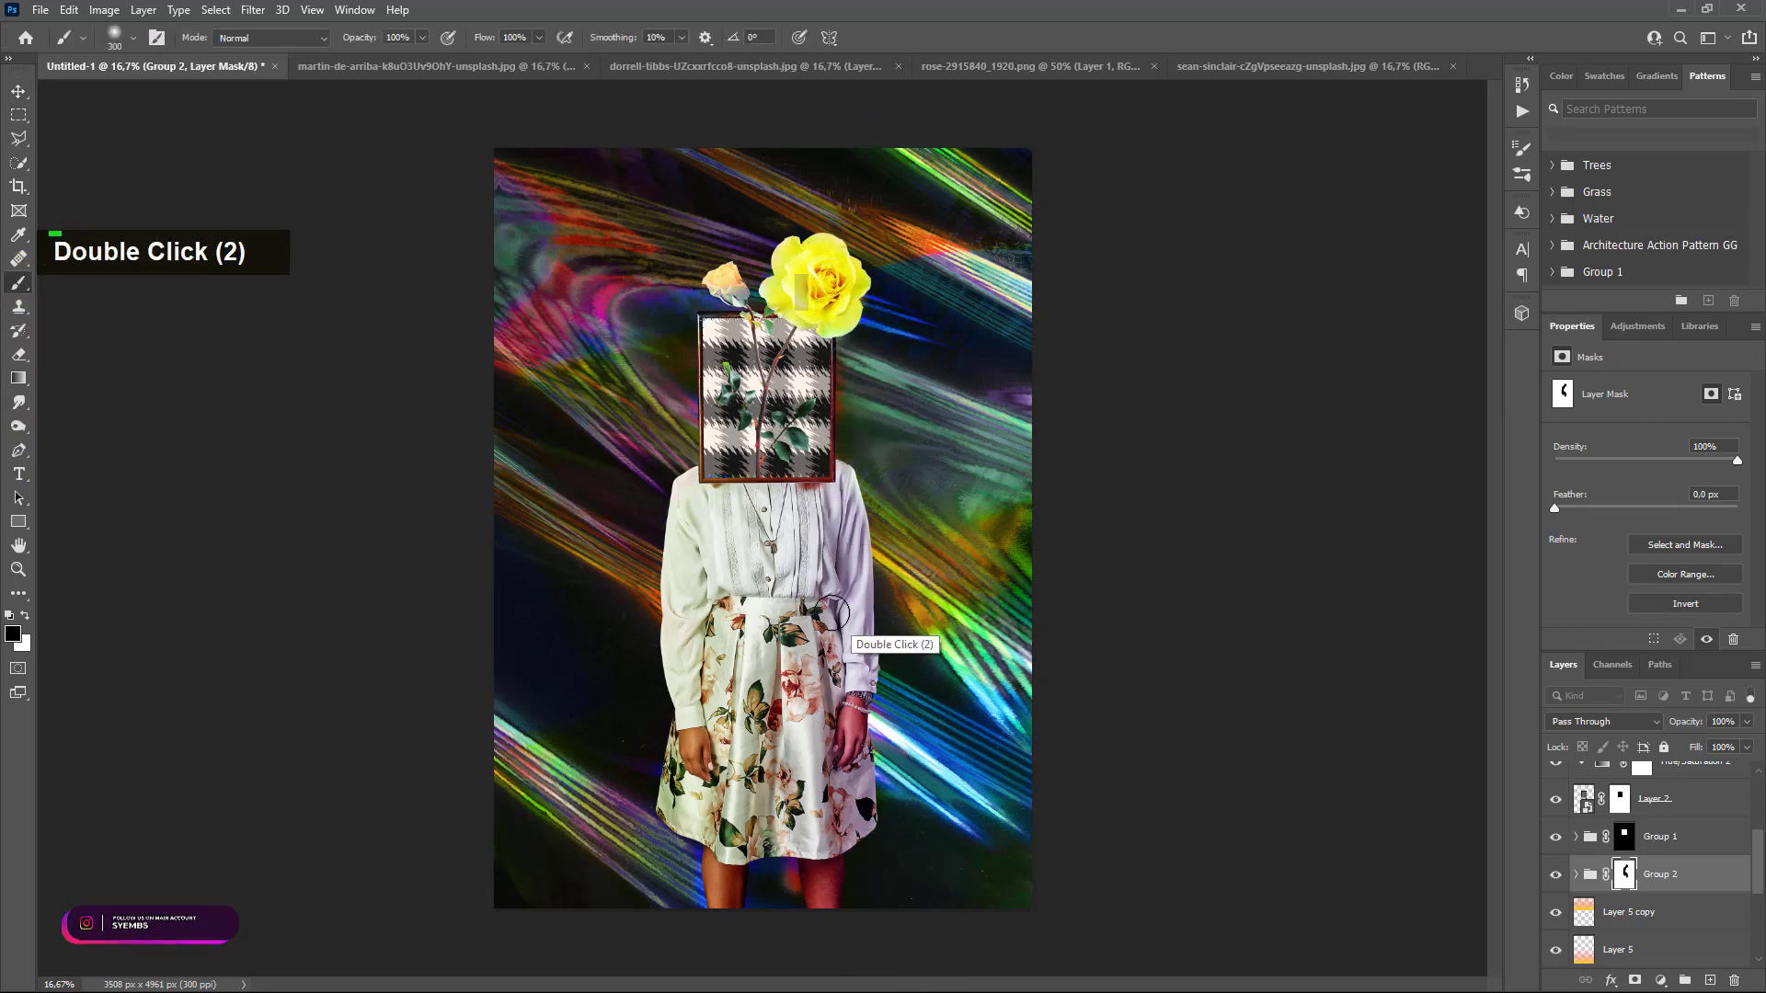
{"action": "key", "text": "ctrl+z"}
{"action": "double_click", "coordinate": [827, 703]}
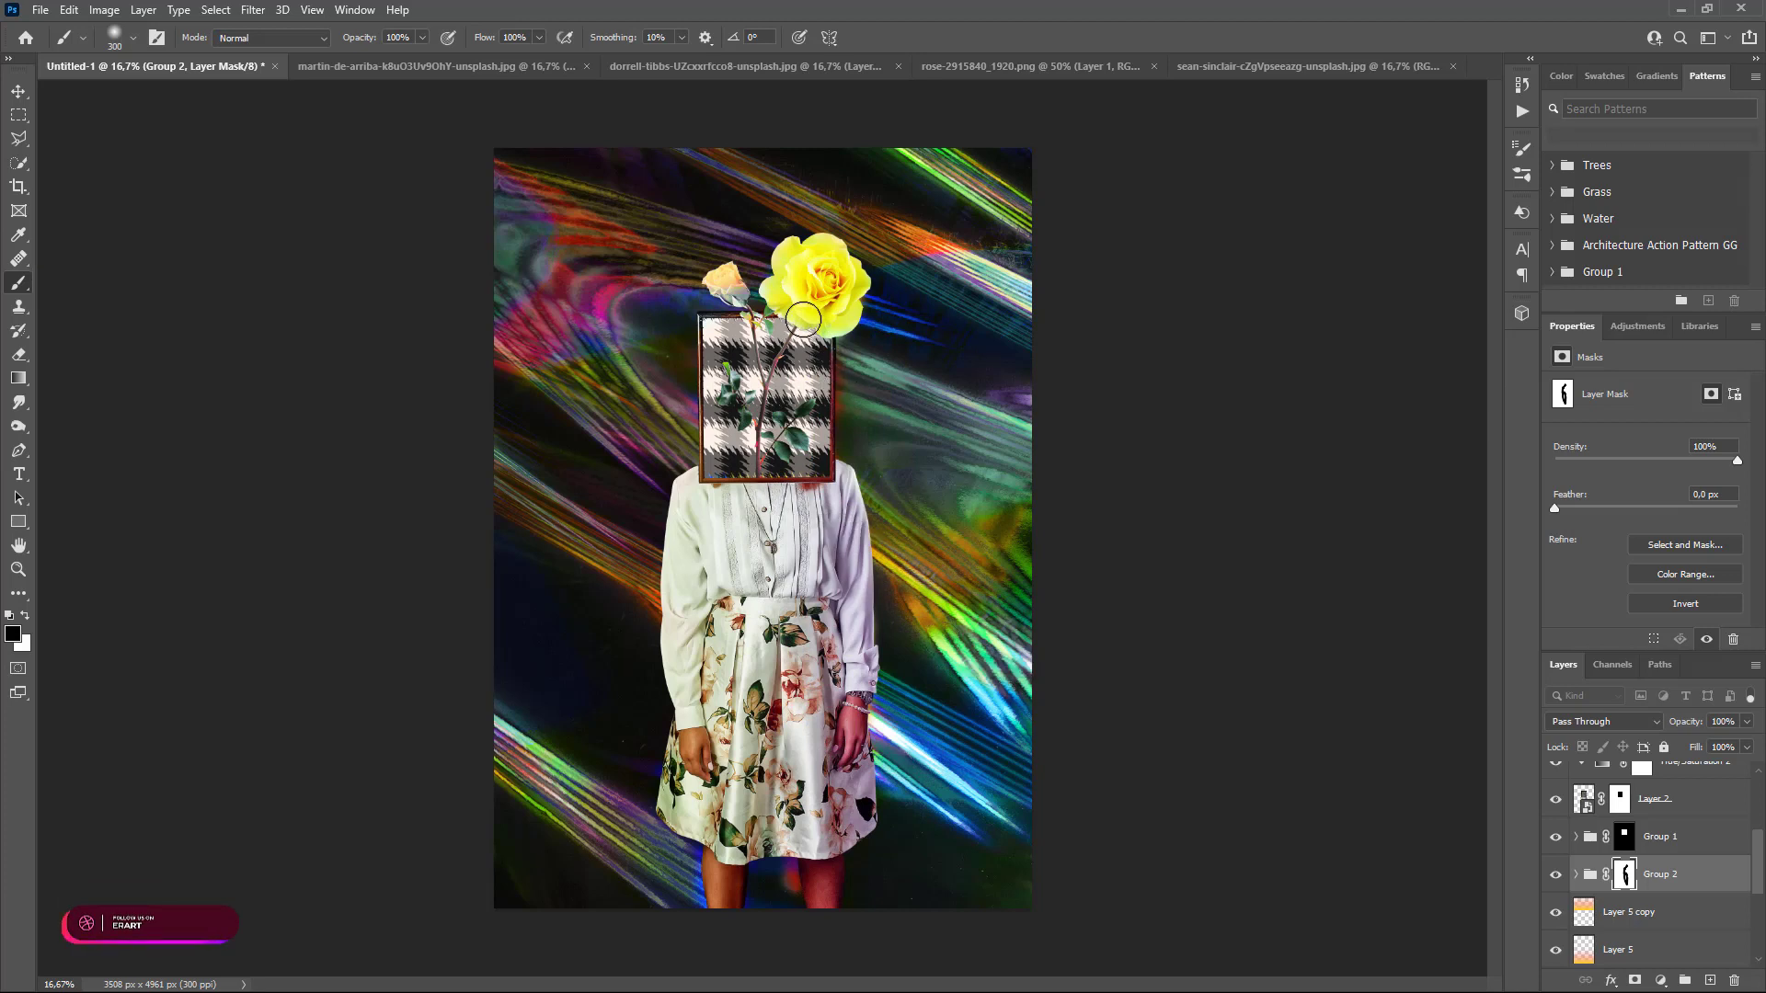
Paint black on Layer 4's mask over the small rosebud with the brush reduced to 175 px
{"action": "scroll", "coordinate": [1617, 865], "scroll_direction": "up", "scroll_amount": 5}
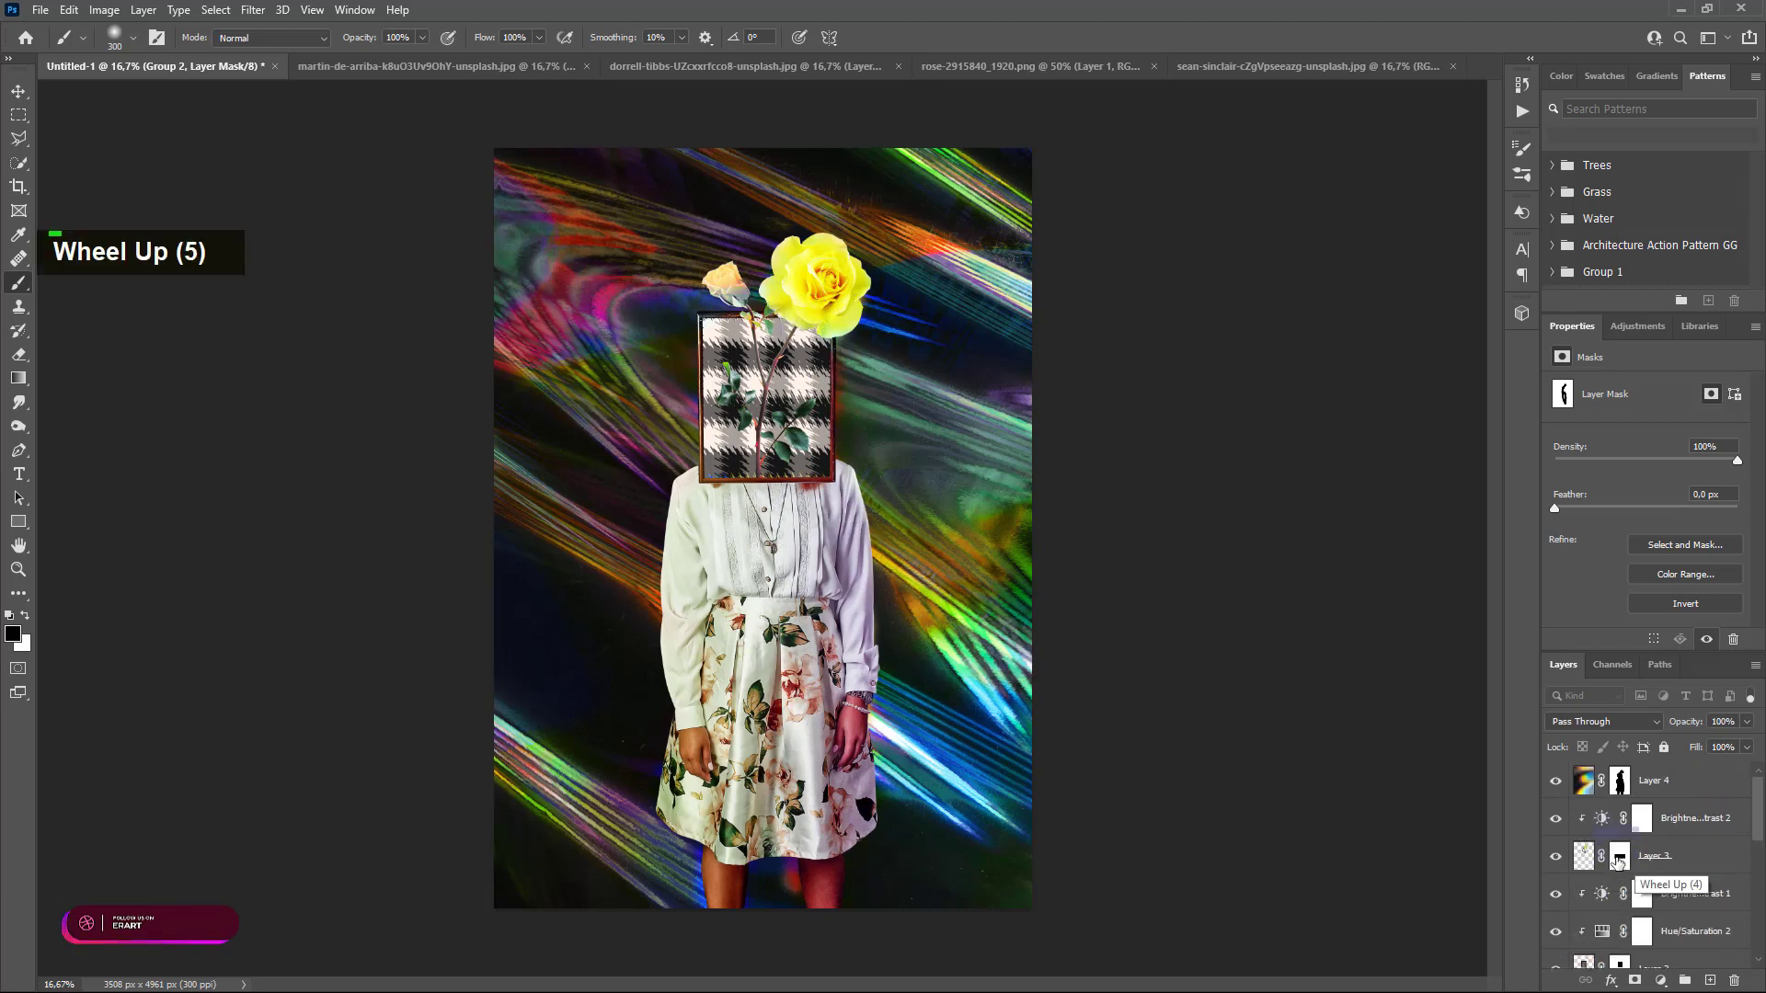
{"action": "left_click", "coordinate": [1611, 782]}
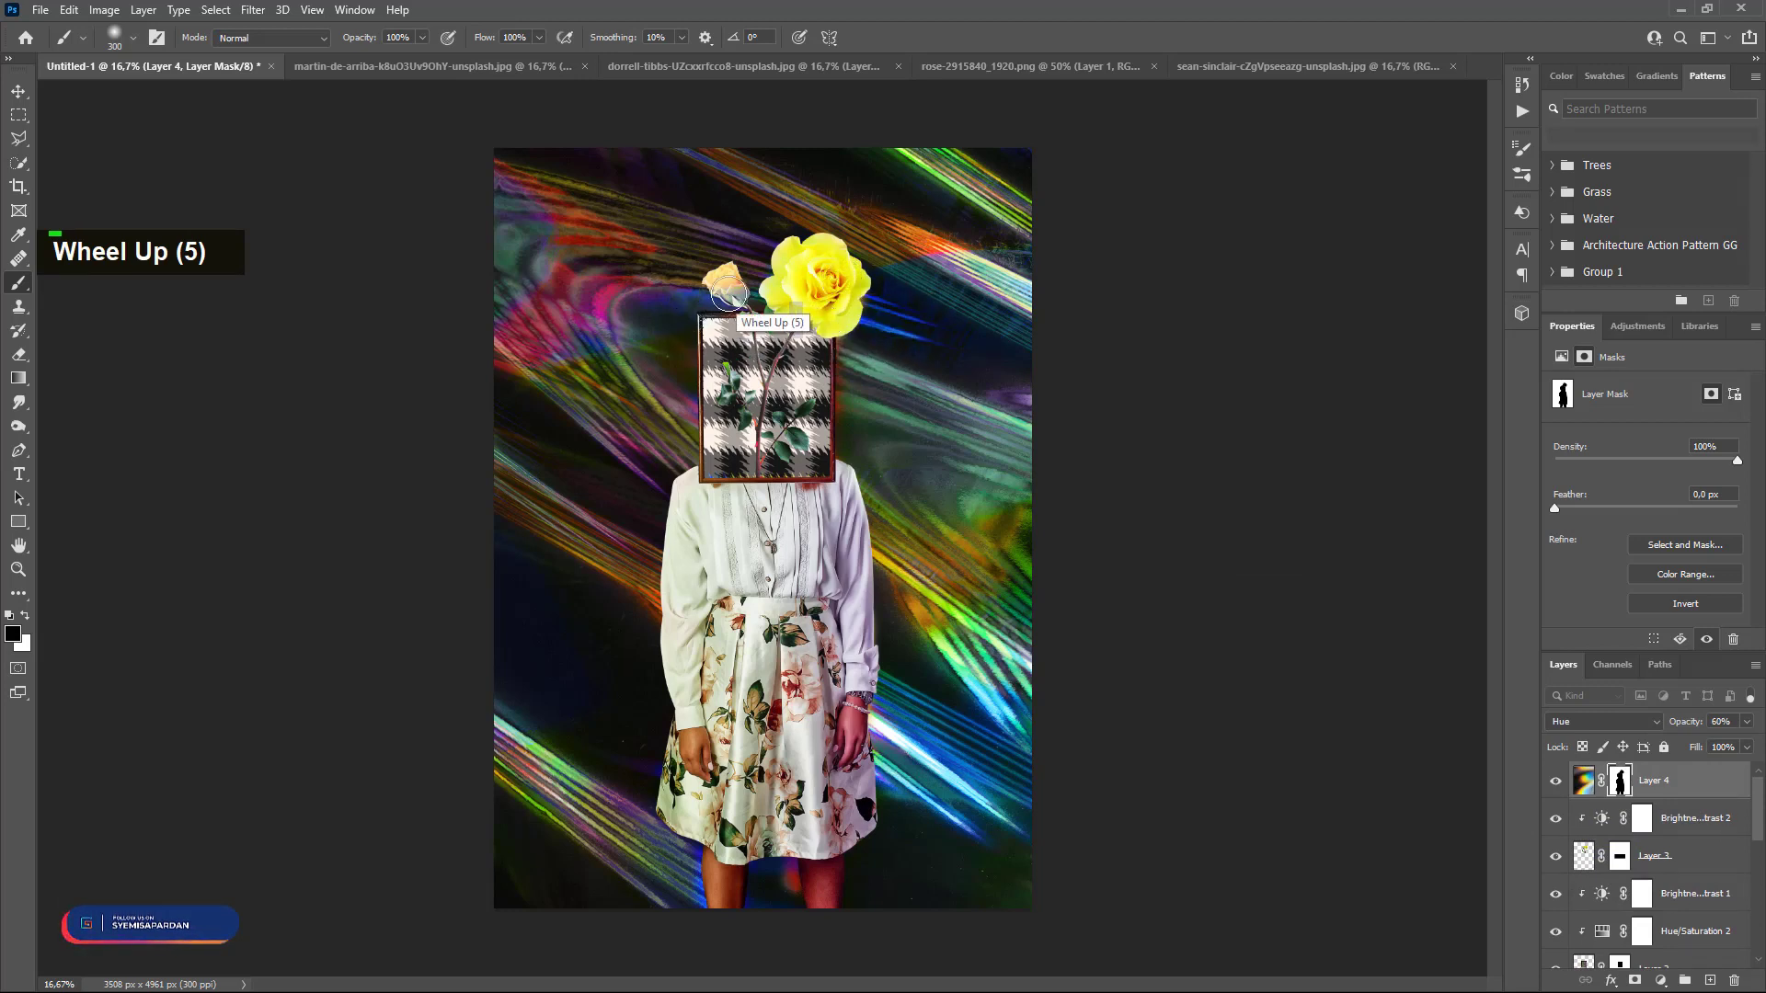
{"action": "key", "text": "bracketleft"}
{"action": "key", "text": "bracketleft"}
{"action": "key", "text": "bracketleft"}
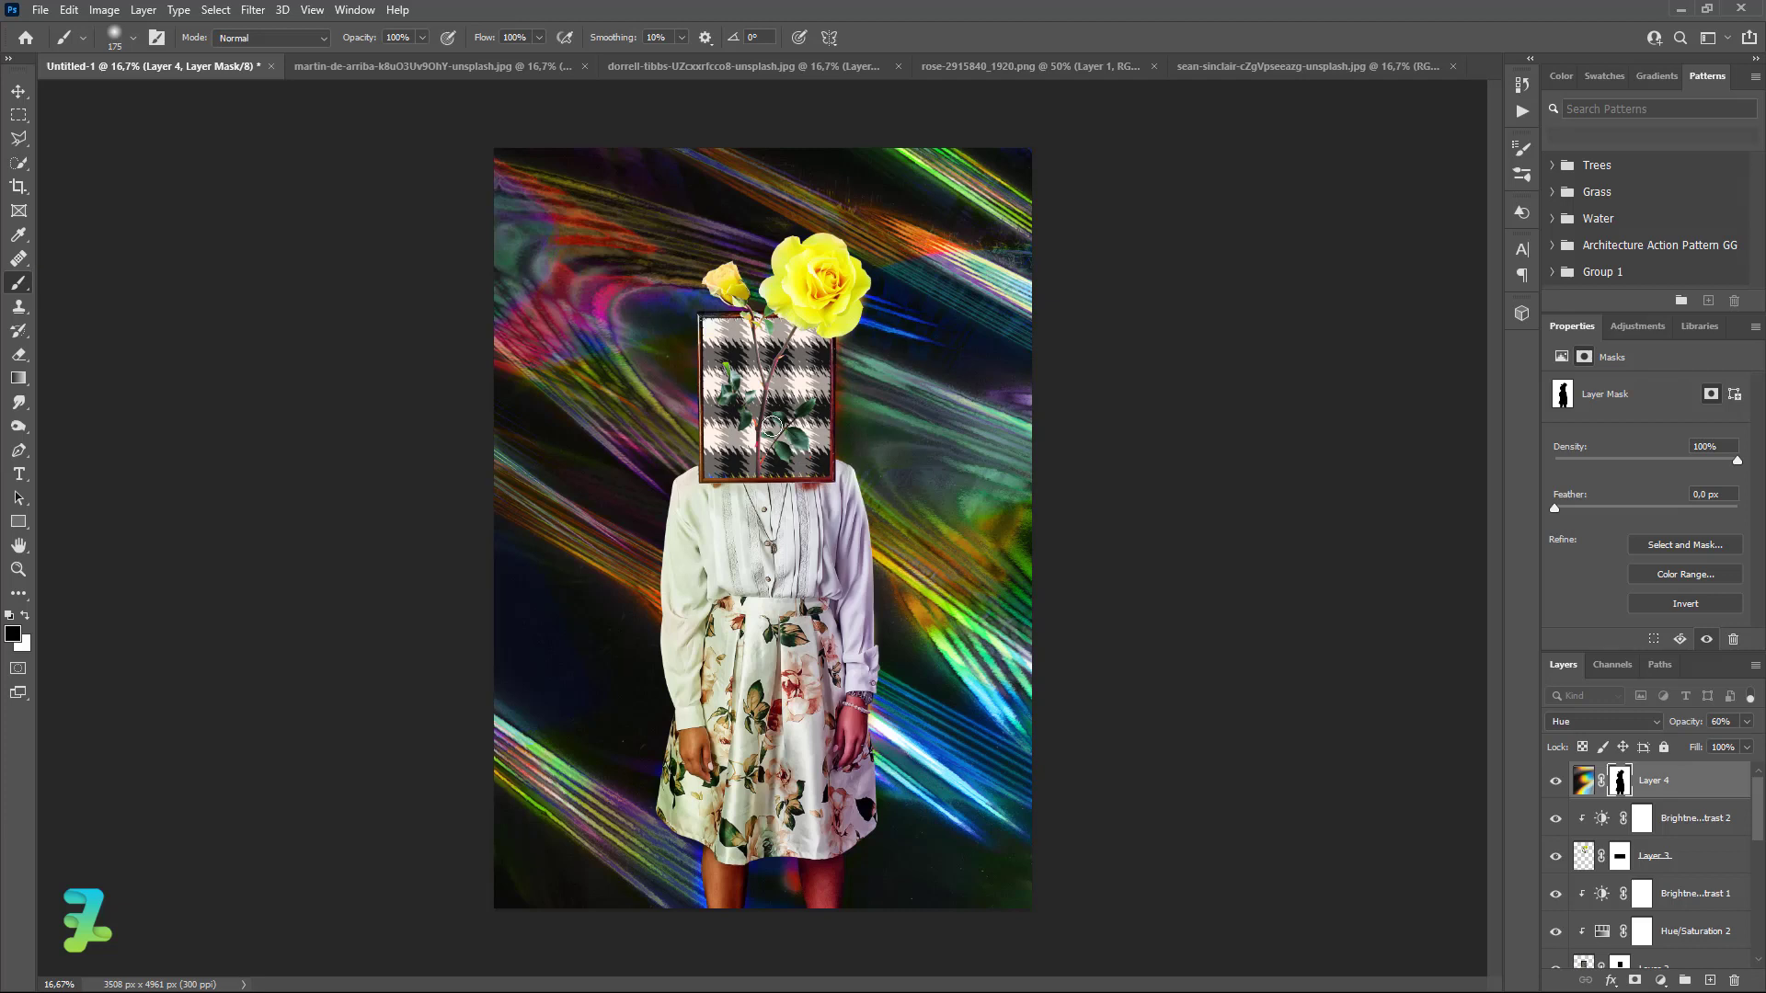
Create a layer above Group 1 and draw a black, unstroked circle about 2321 px in diameter behind the figure with the Ellipse tool
{"action": "scroll", "coordinate": [1647, 810], "scroll_direction": "down", "scroll_amount": 7}
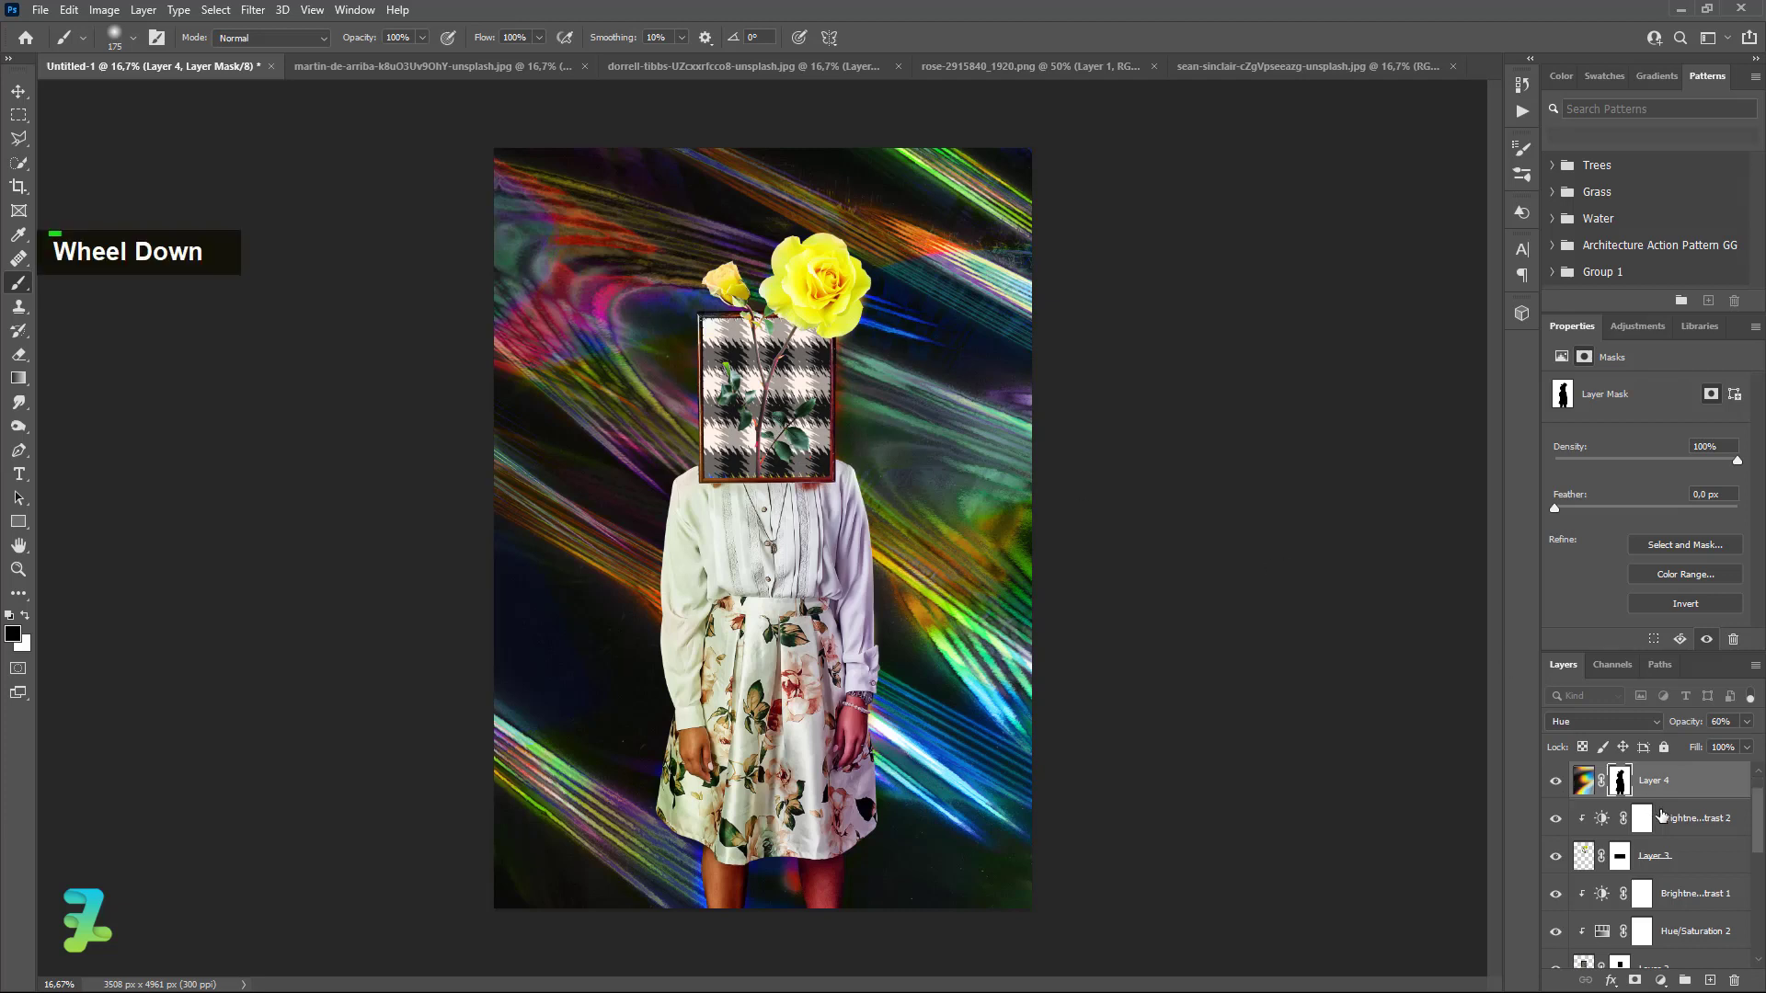
{"action": "scroll", "coordinate": [1676, 849], "scroll_direction": "down", "scroll_amount": 4}
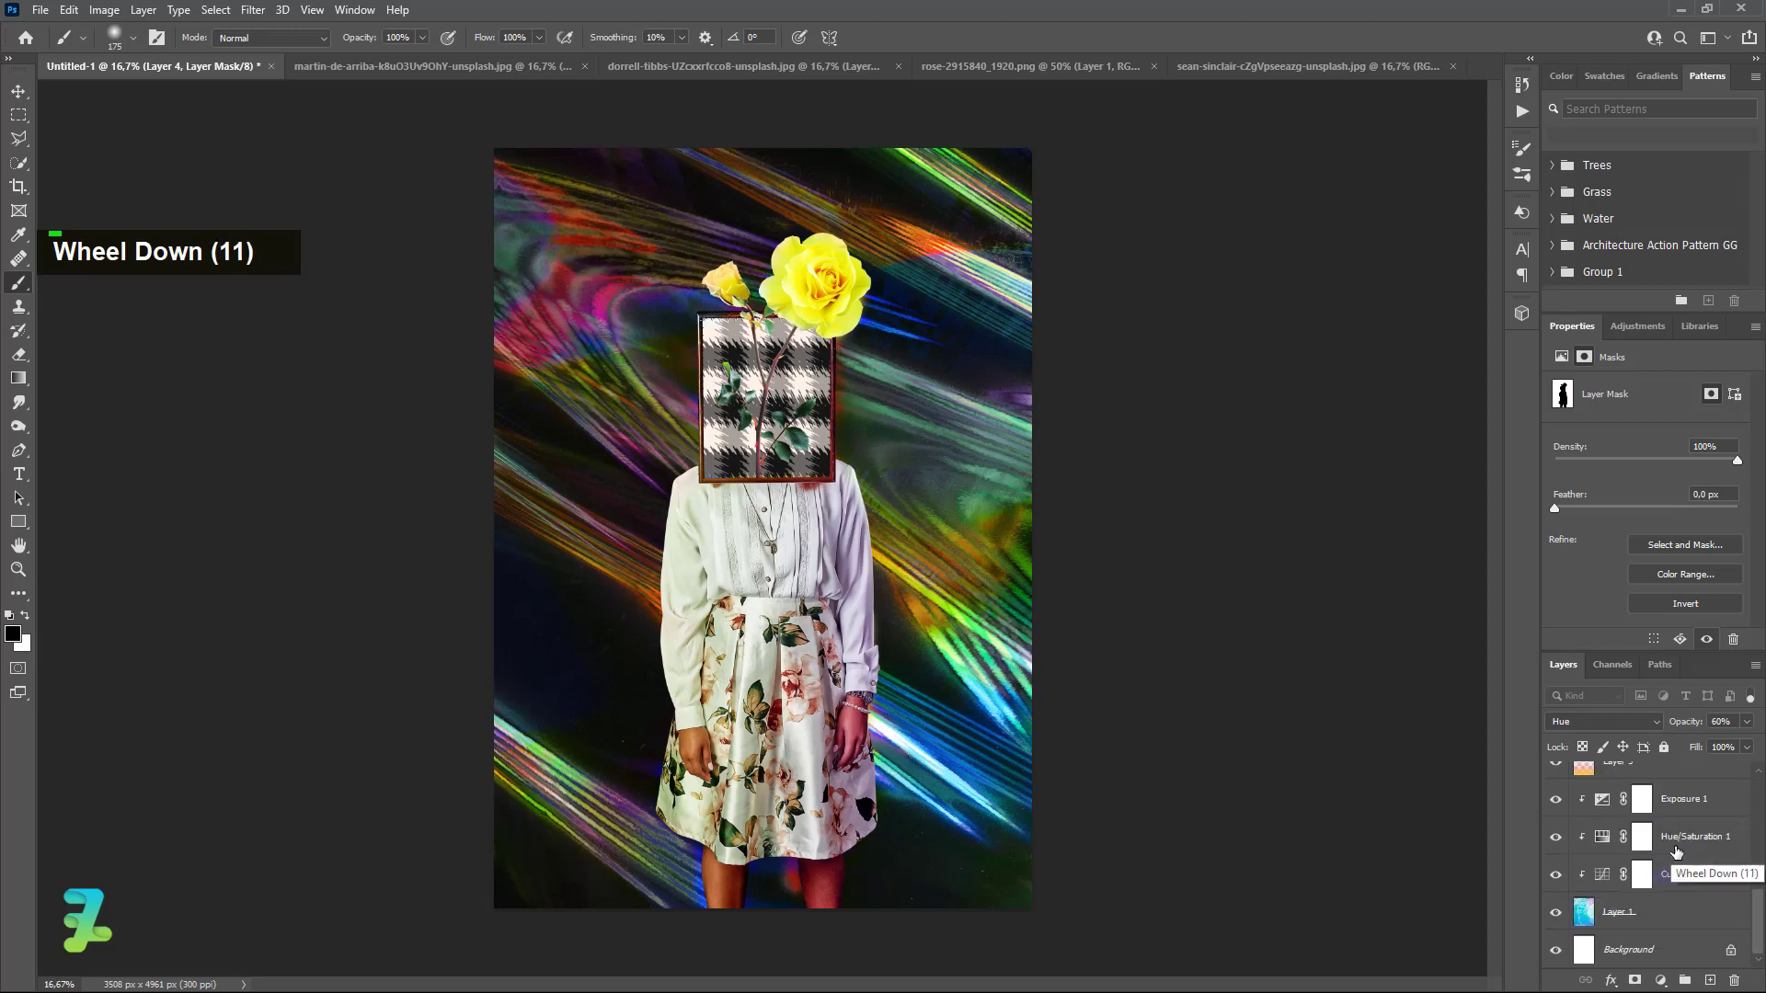
{"action": "scroll", "coordinate": [1669, 864], "scroll_direction": "up", "scroll_amount": 10}
{"action": "scroll", "coordinate": [1655, 887], "scroll_direction": "down", "scroll_amount": 3}
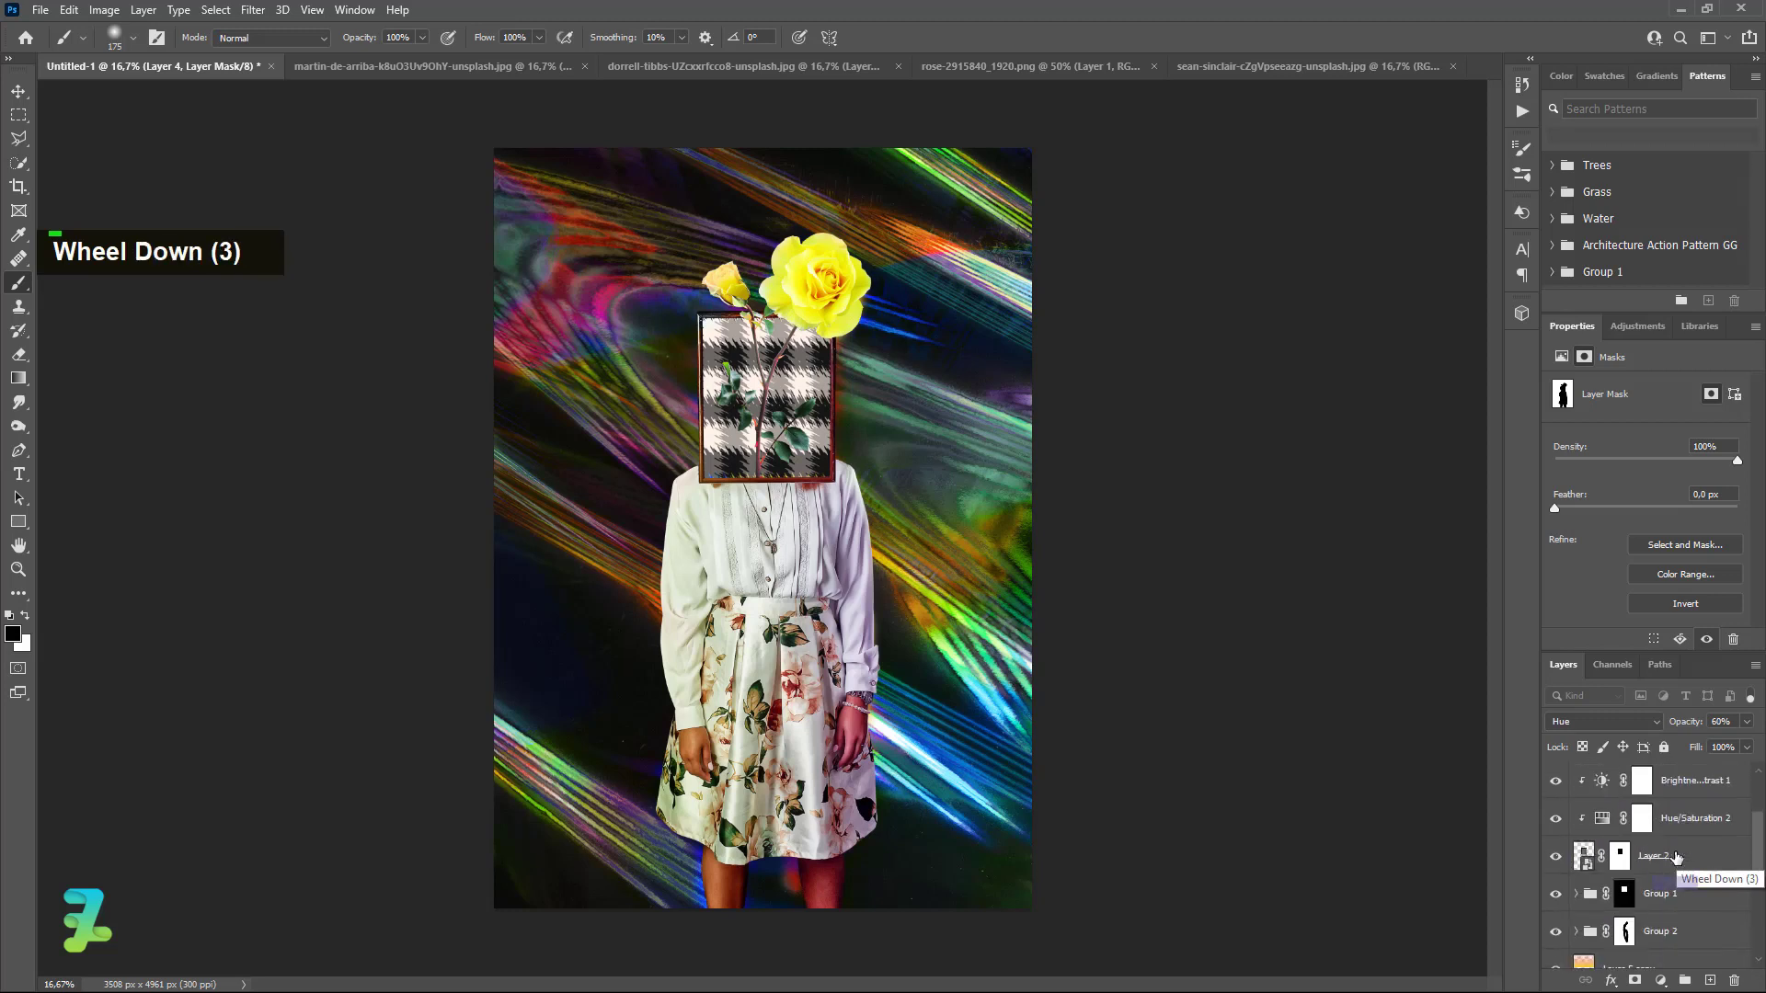
{"action": "left_click", "coordinate": [1682, 894]}
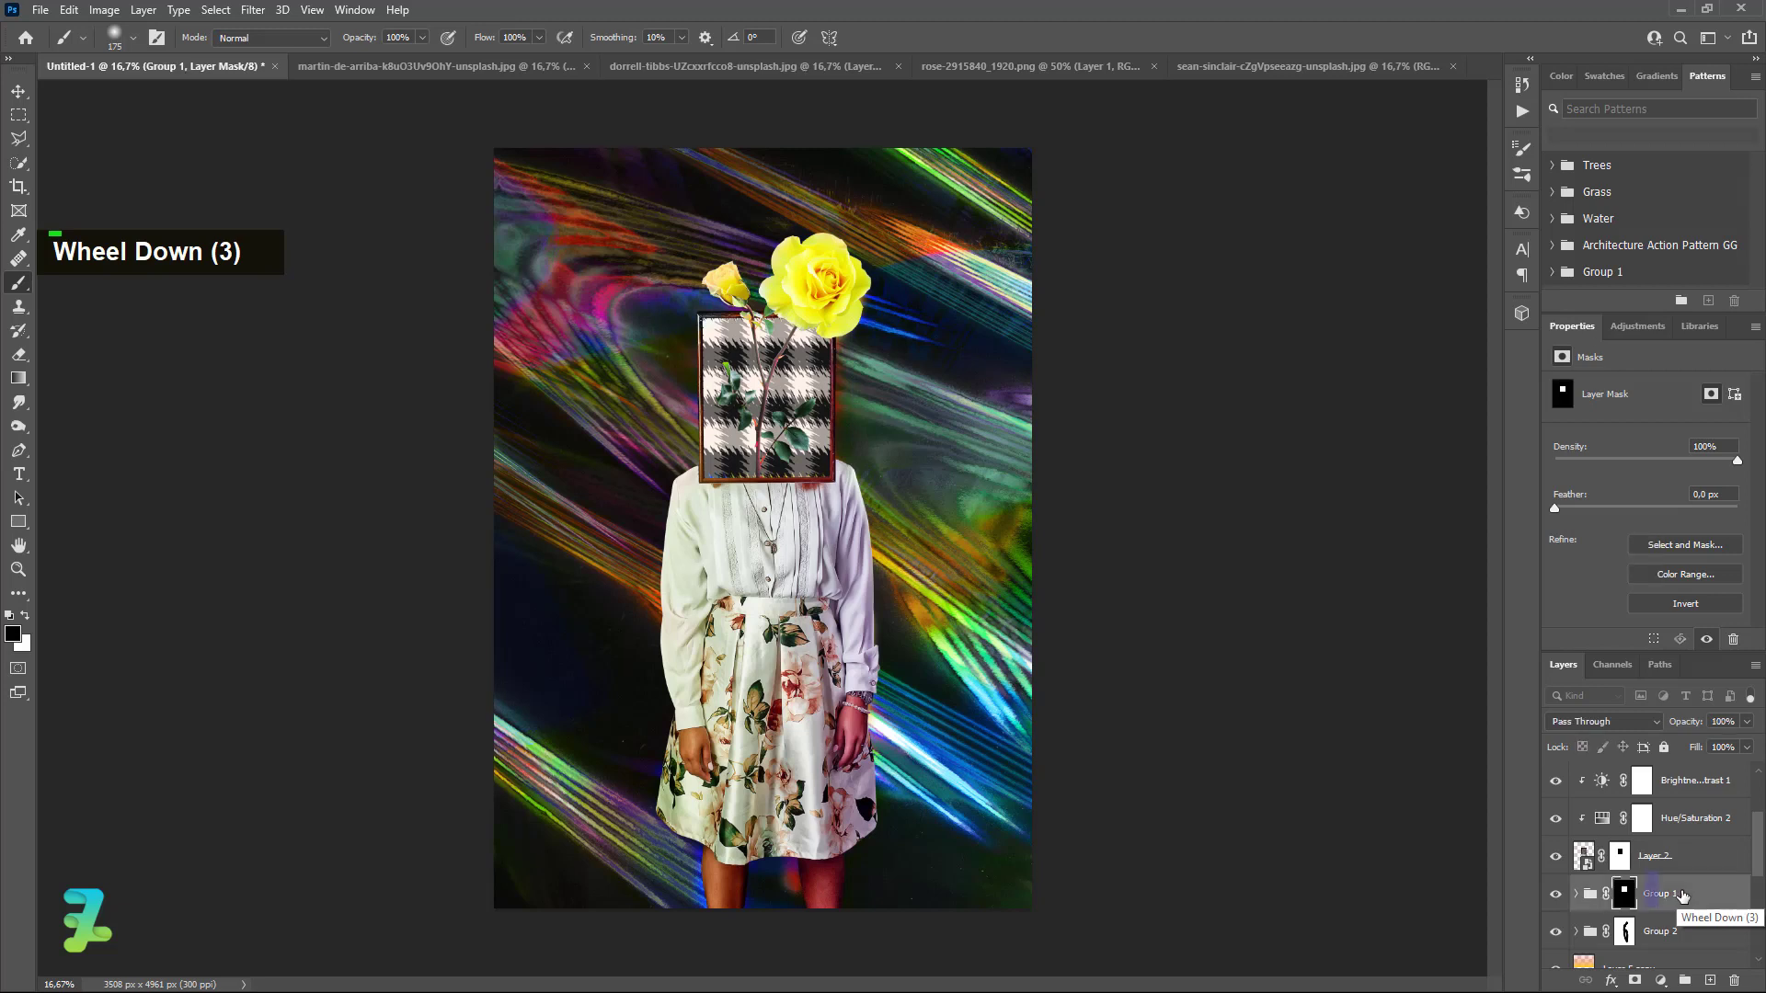
{"action": "left_click", "coordinate": [1709, 980]}
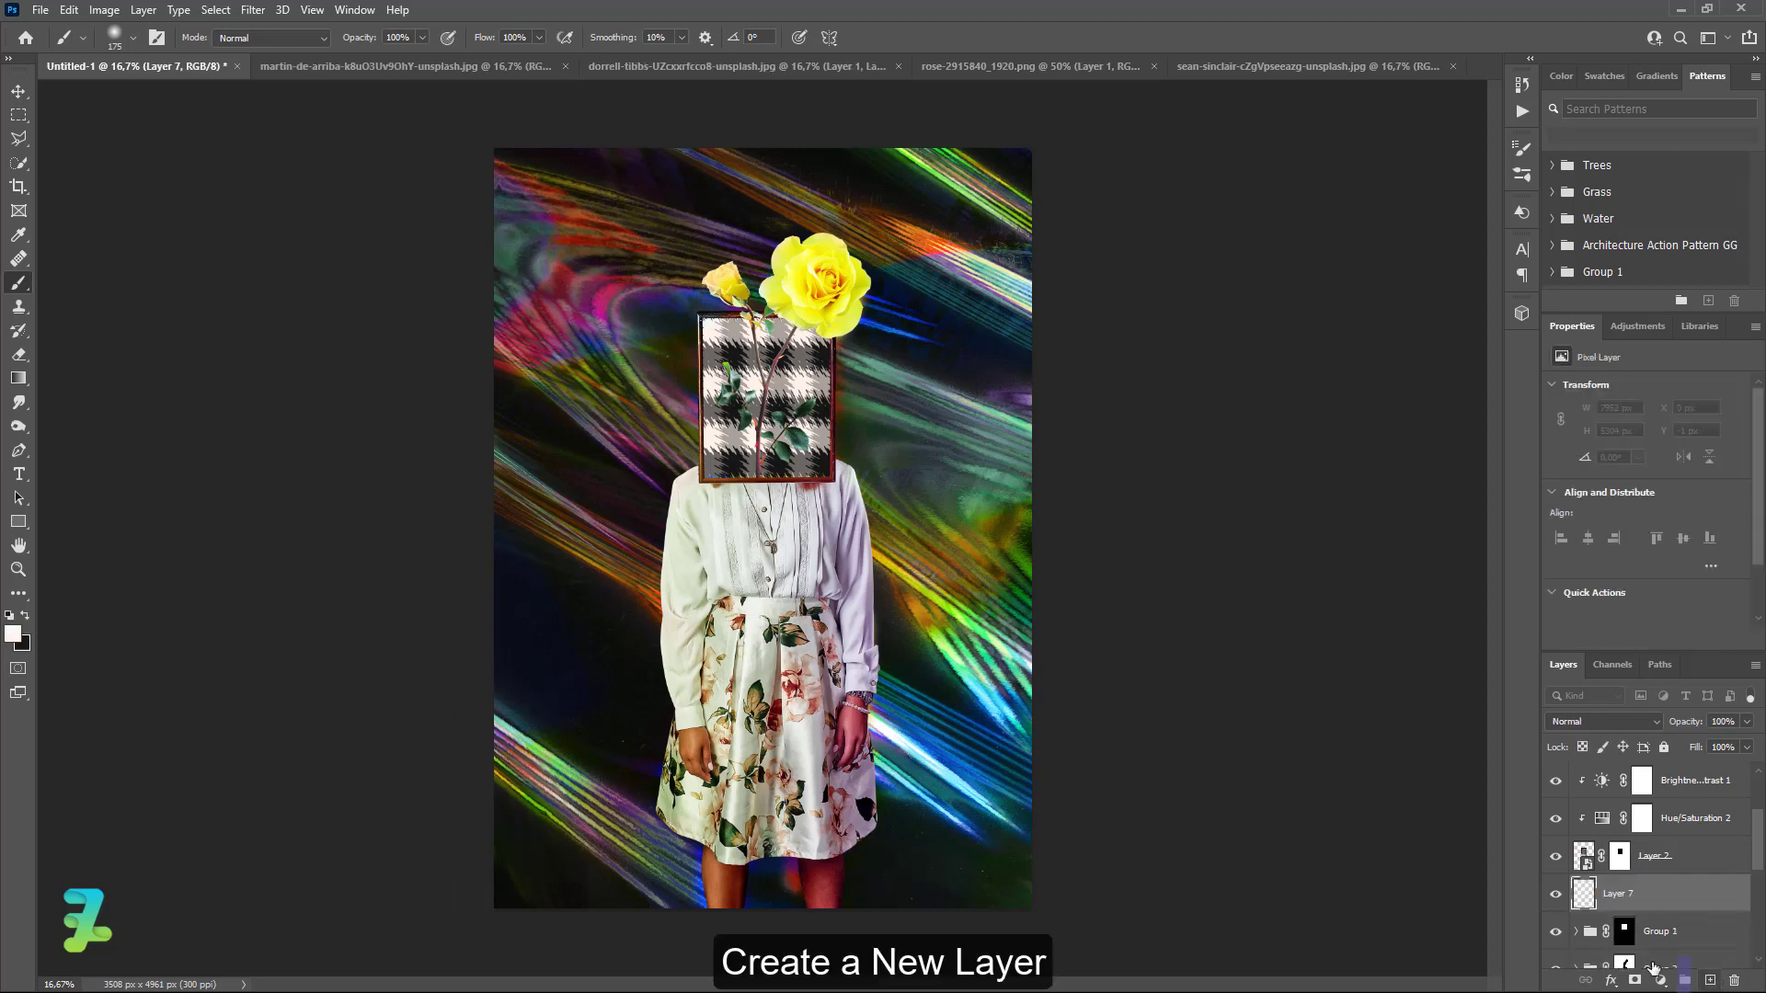
{"action": "right_click", "coordinate": [18, 522]}
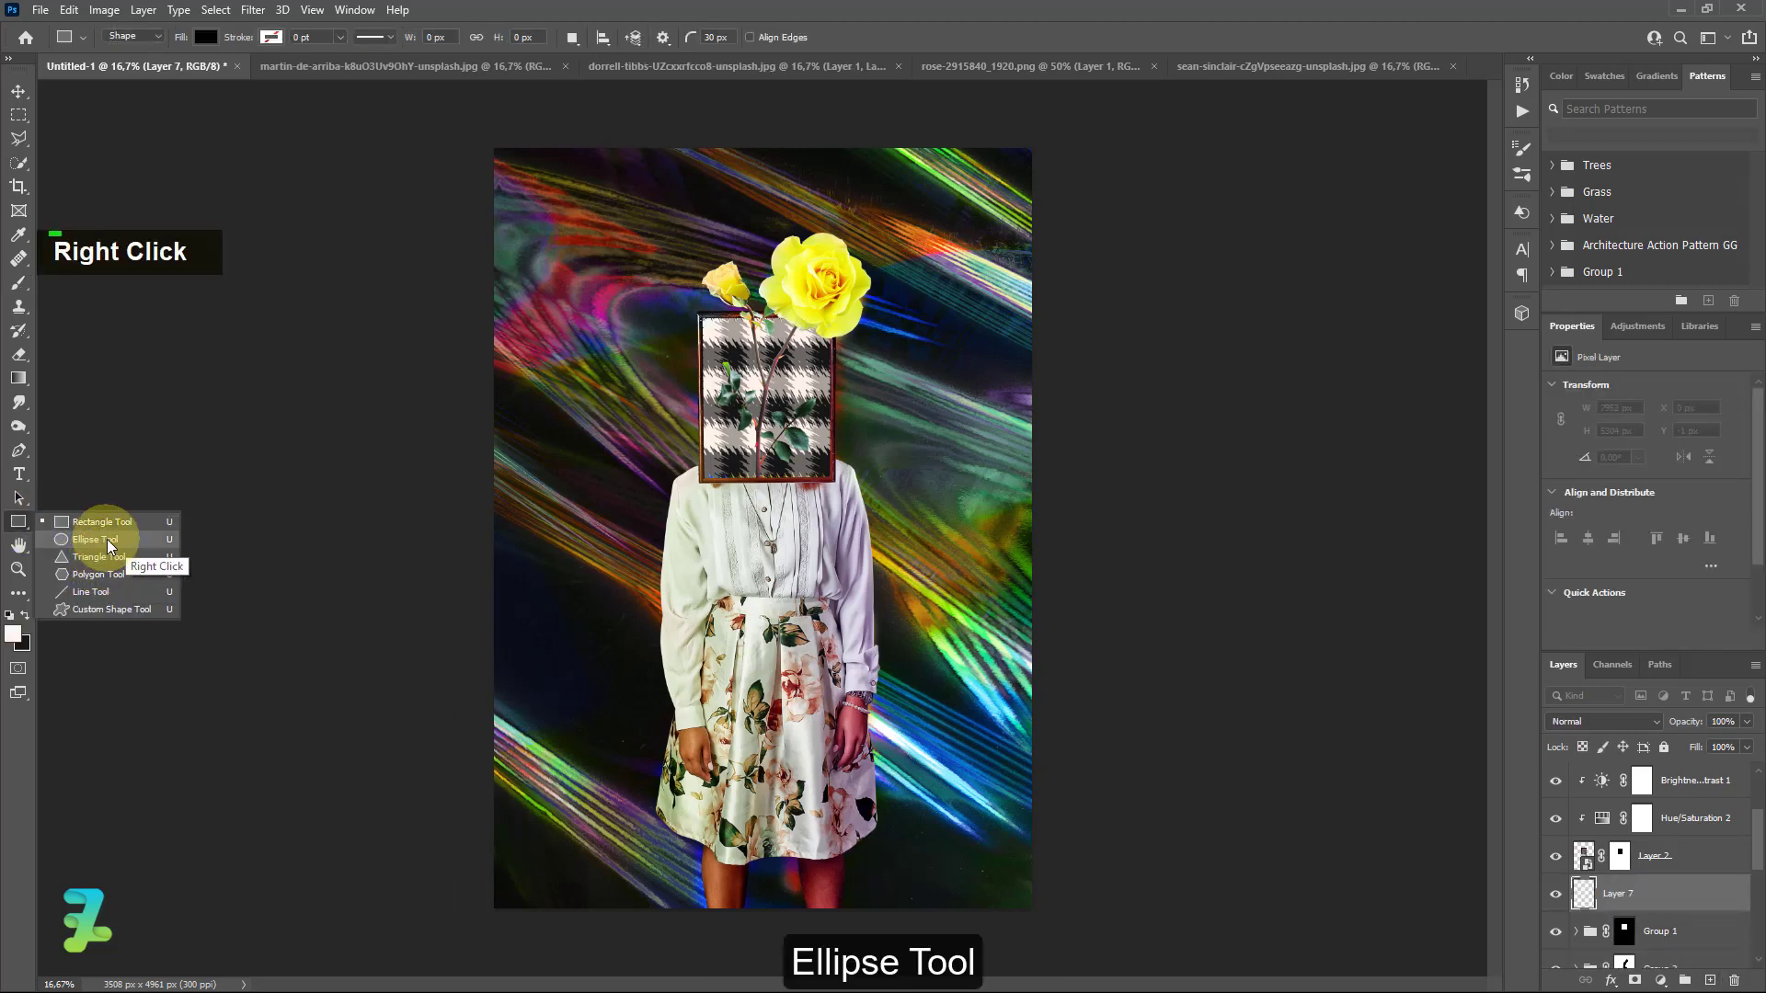
{"action": "left_click", "coordinate": [107, 539]}
{"action": "left_click_drag", "start_coordinate": [590, 256], "coordinate": [946, 610]}
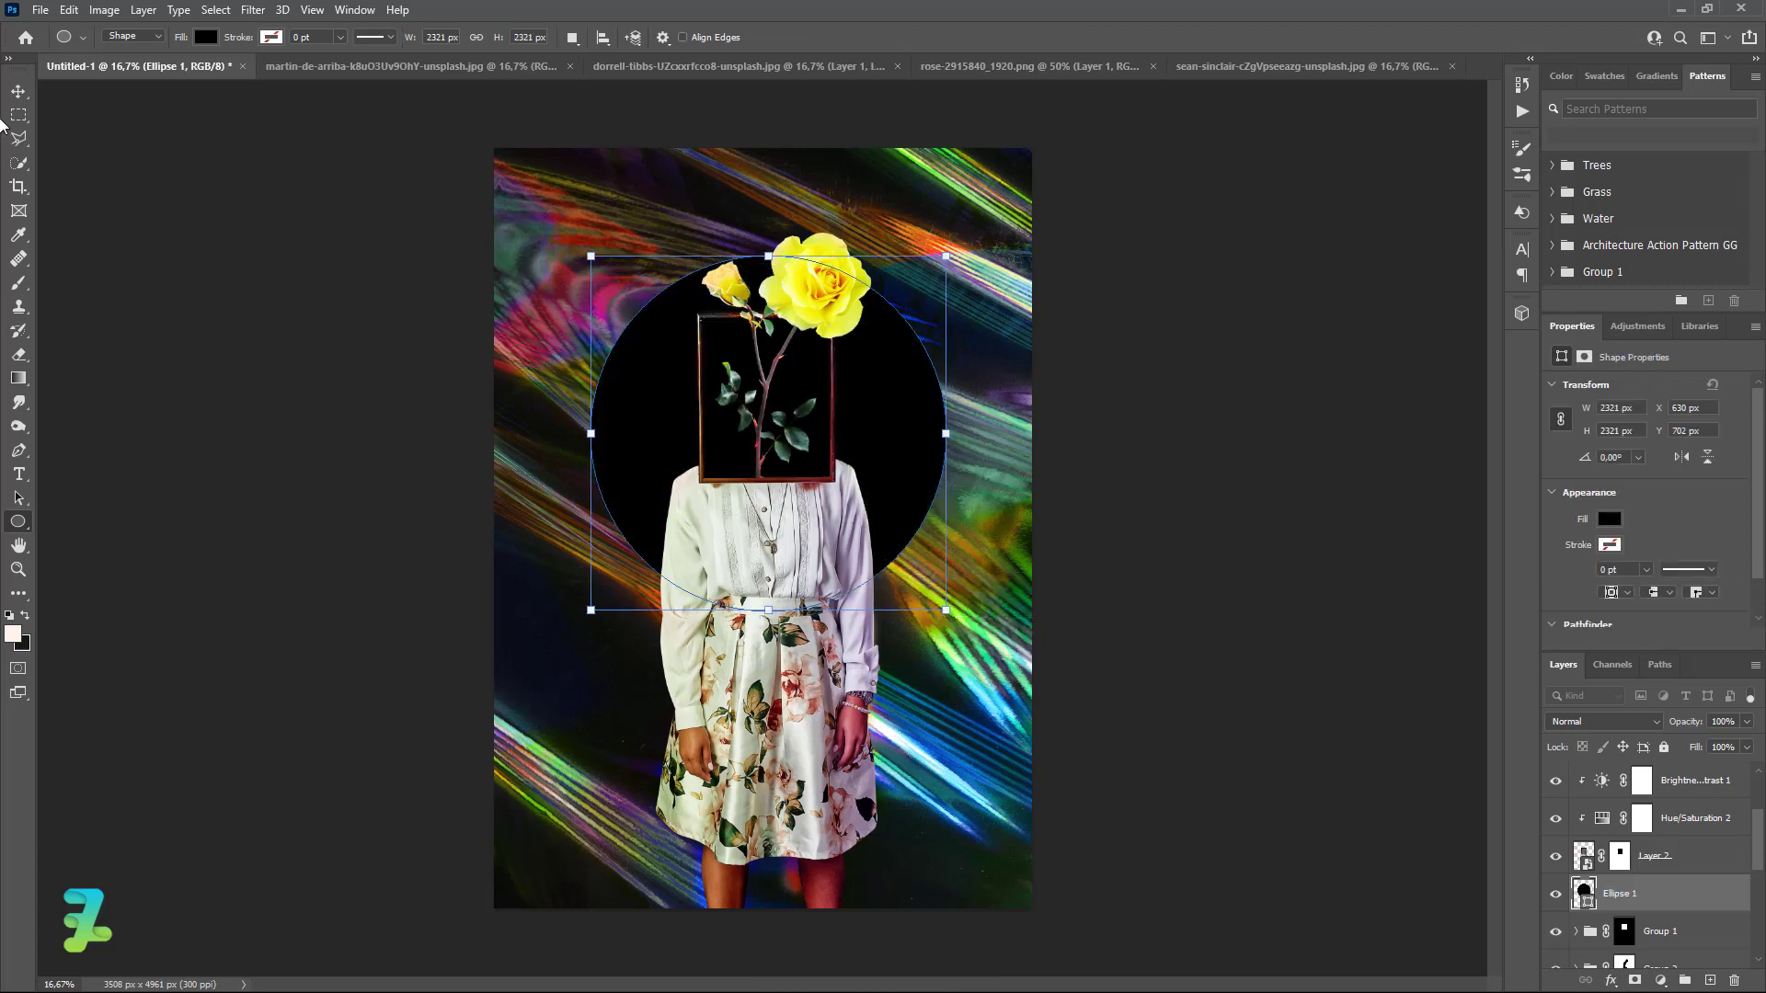
Move the circle layer between Group 1 and Group 2 and shift the circle up behind the frame to X 654 px, Y 324 px
{"action": "left_click", "coordinate": [17, 95]}
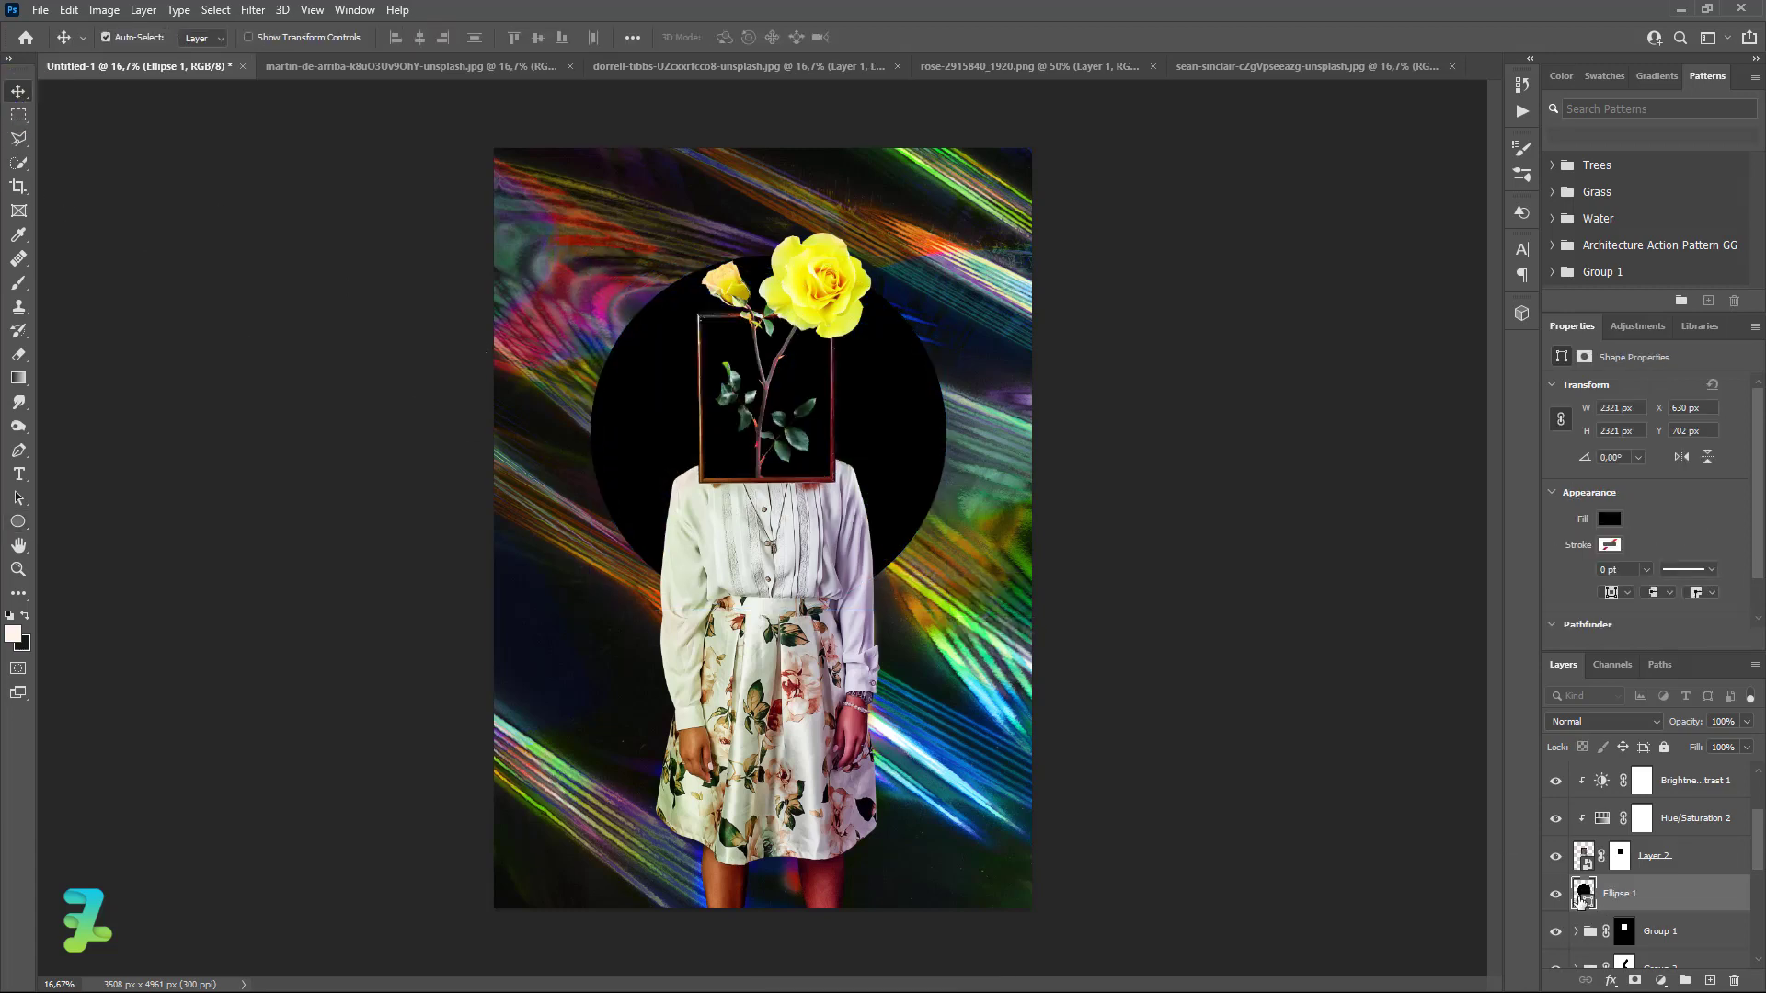
{"action": "scroll", "coordinate": [1580, 901], "scroll_direction": "down", "scroll_amount": 1}
{"action": "left_click_drag", "start_coordinate": [1581, 869], "coordinate": [1597, 913]}
{"action": "key", "text": "ctrl+z"}
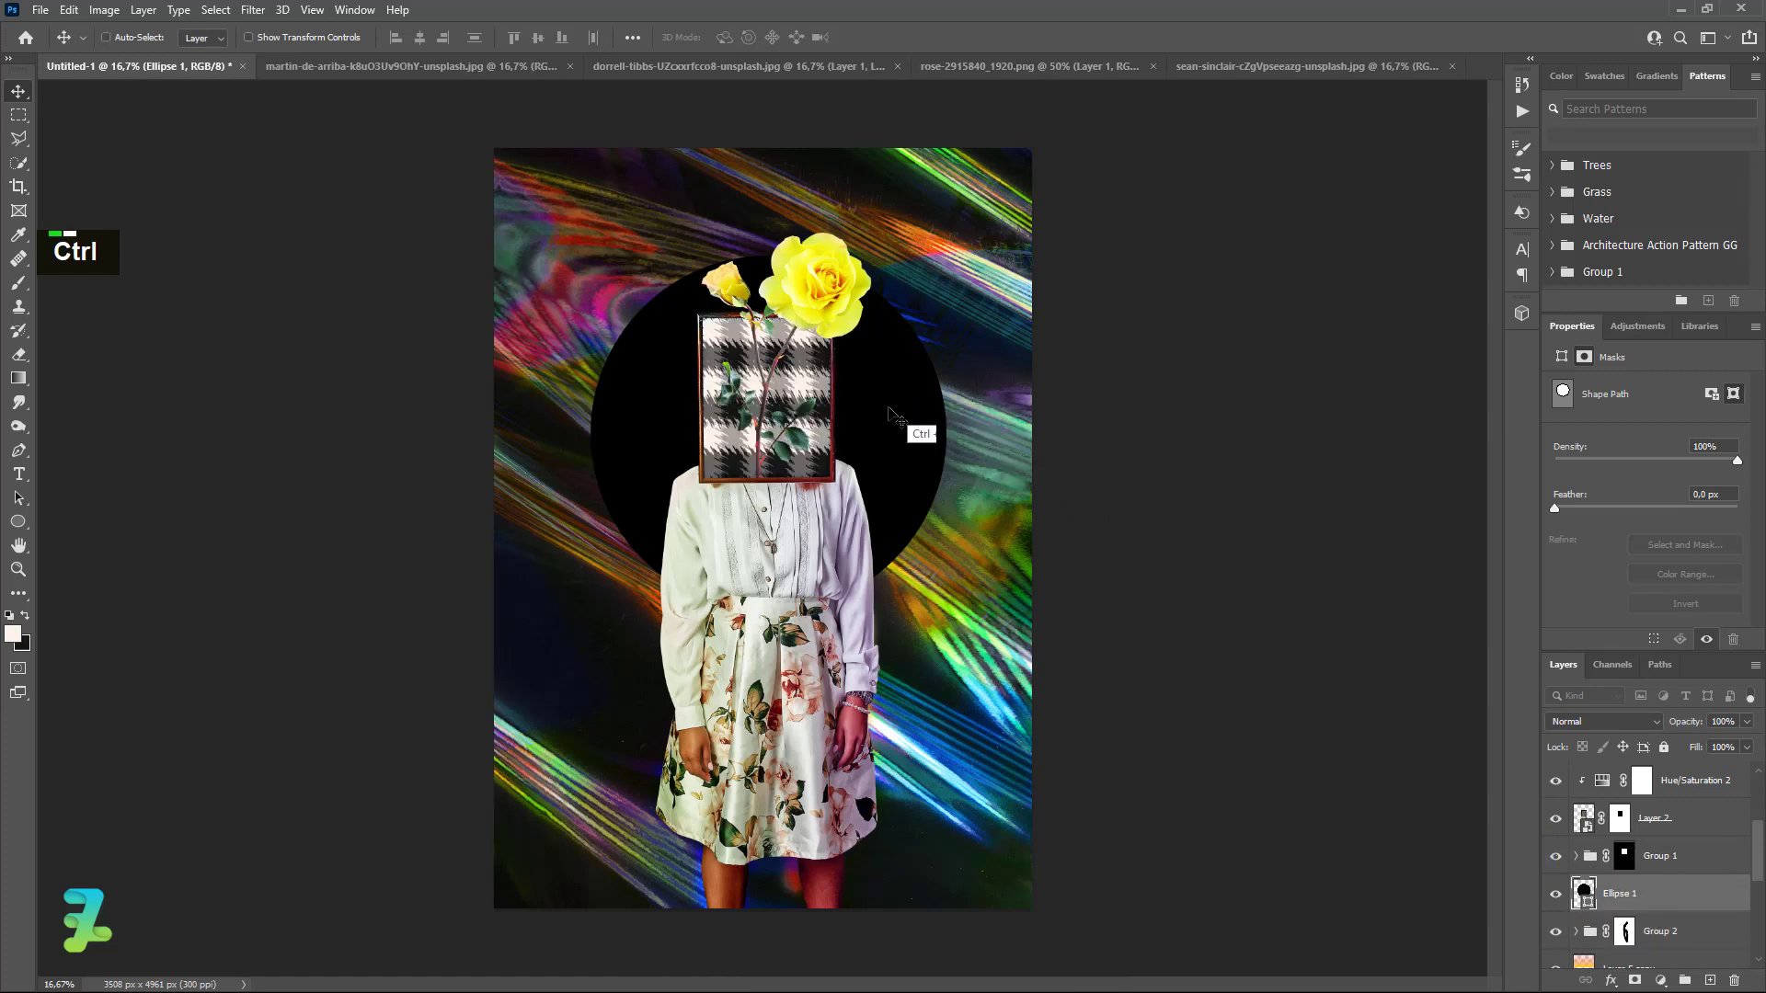
{"action": "left_click_drag", "start_coordinate": [888, 412], "coordinate": [893, 355]}
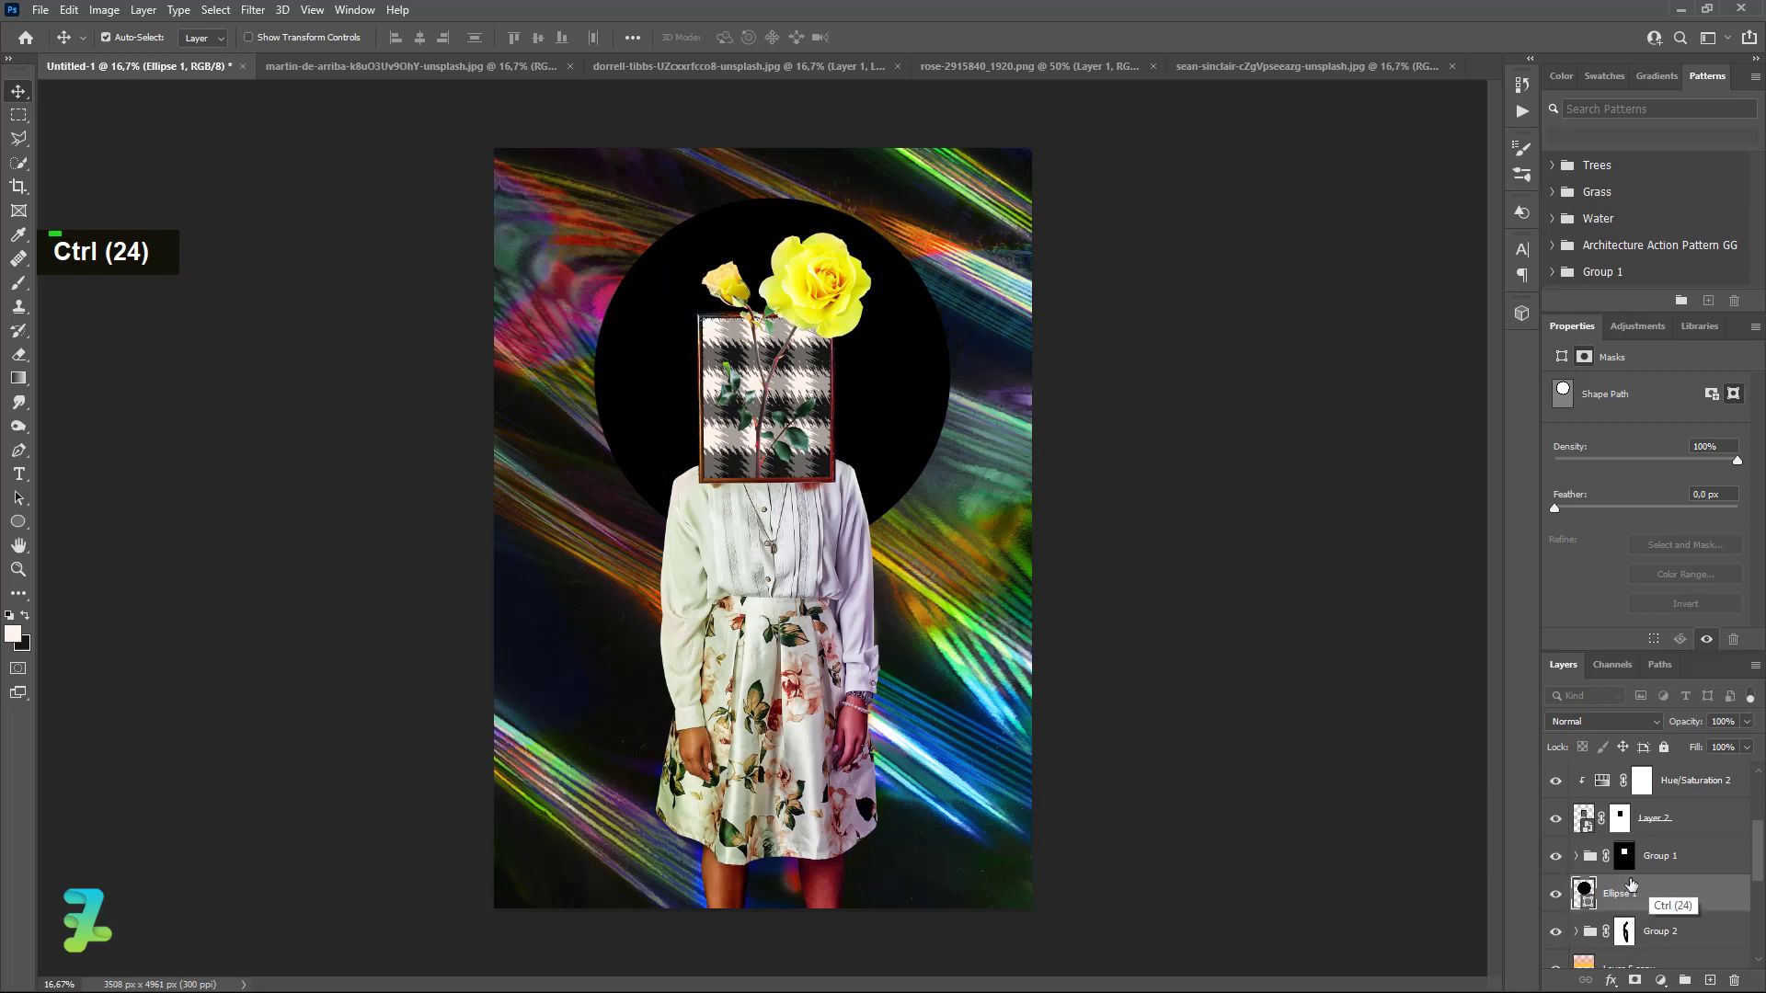
Change the circle's solid black fill to a linear gradient and open that gradient for editing
{"action": "double_click", "coordinate": [1584, 890]}
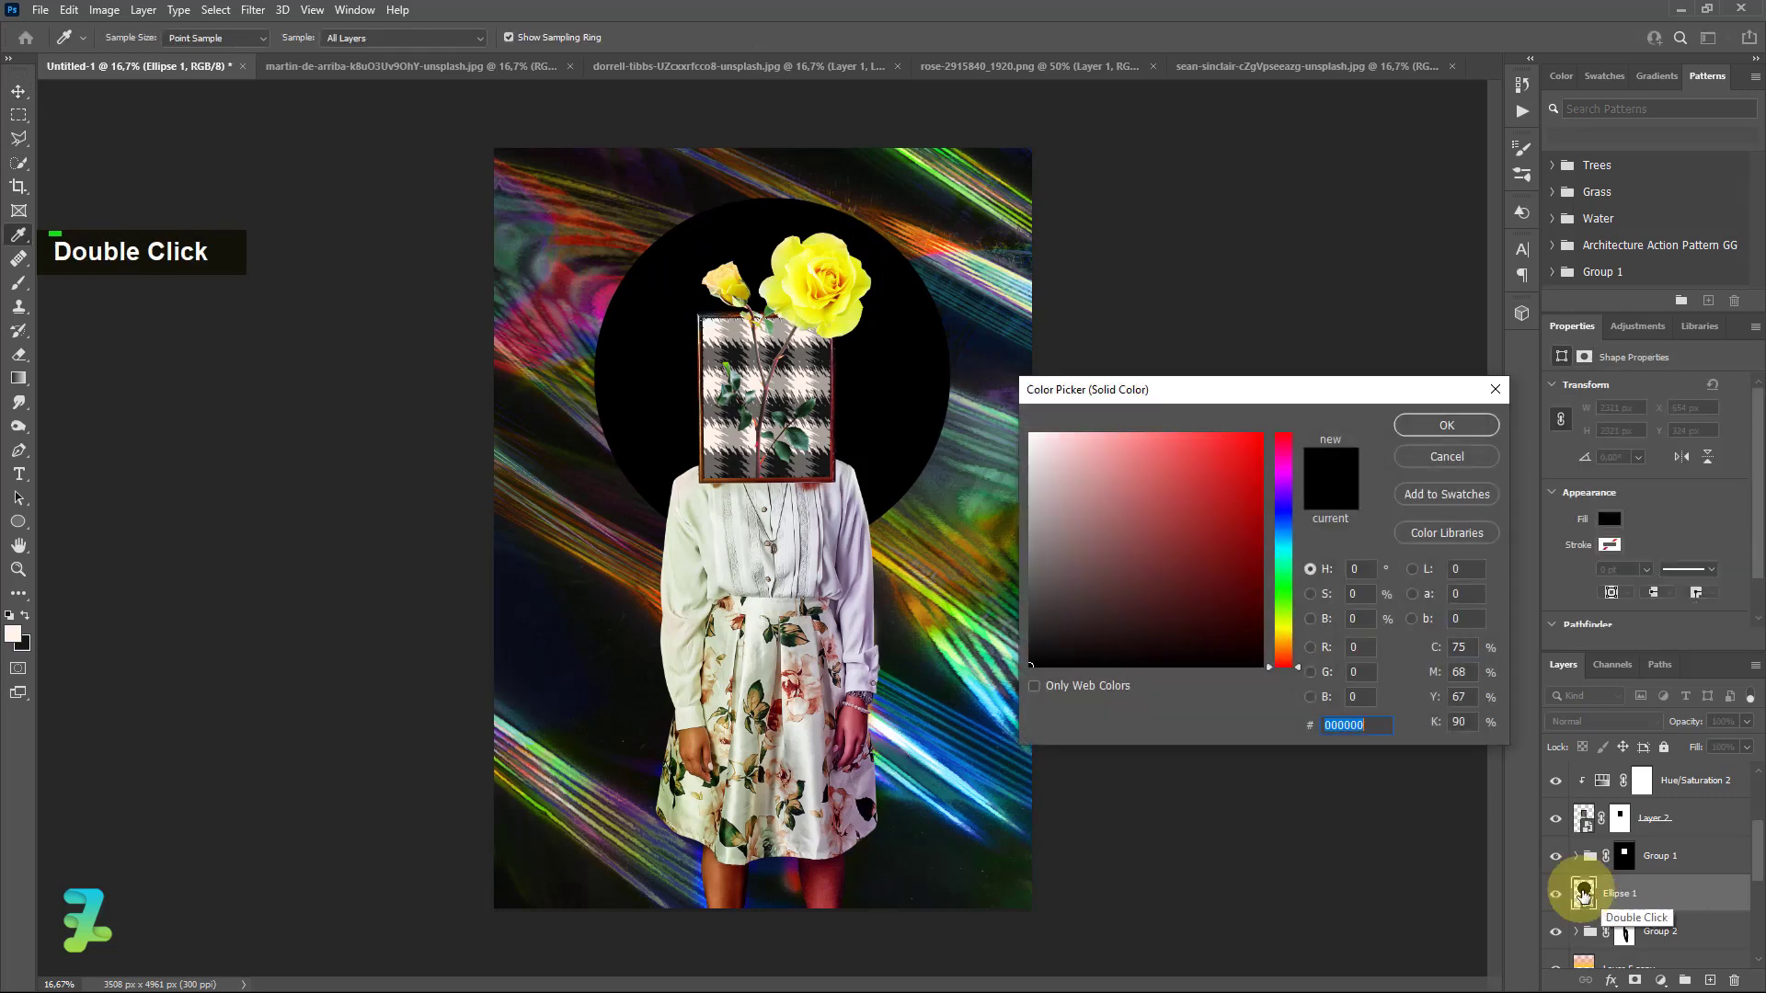
{"action": "left_click", "coordinate": [1612, 518]}
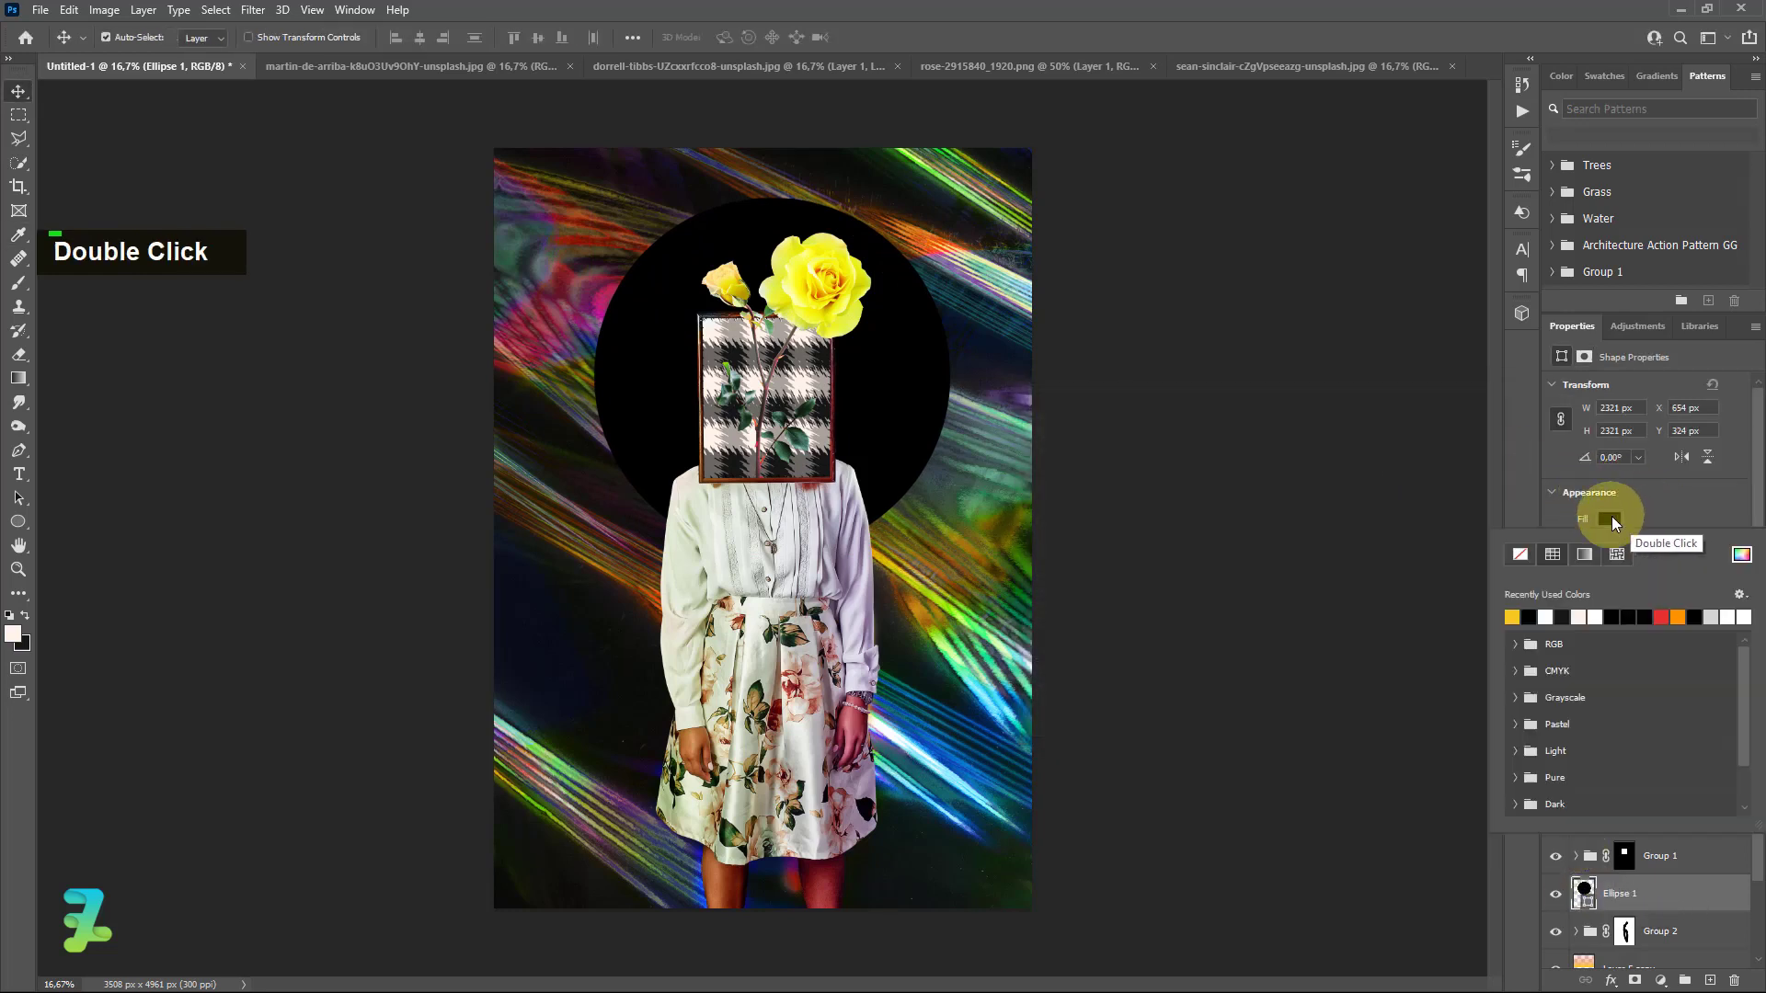
{"action": "left_click", "coordinate": [1589, 555]}
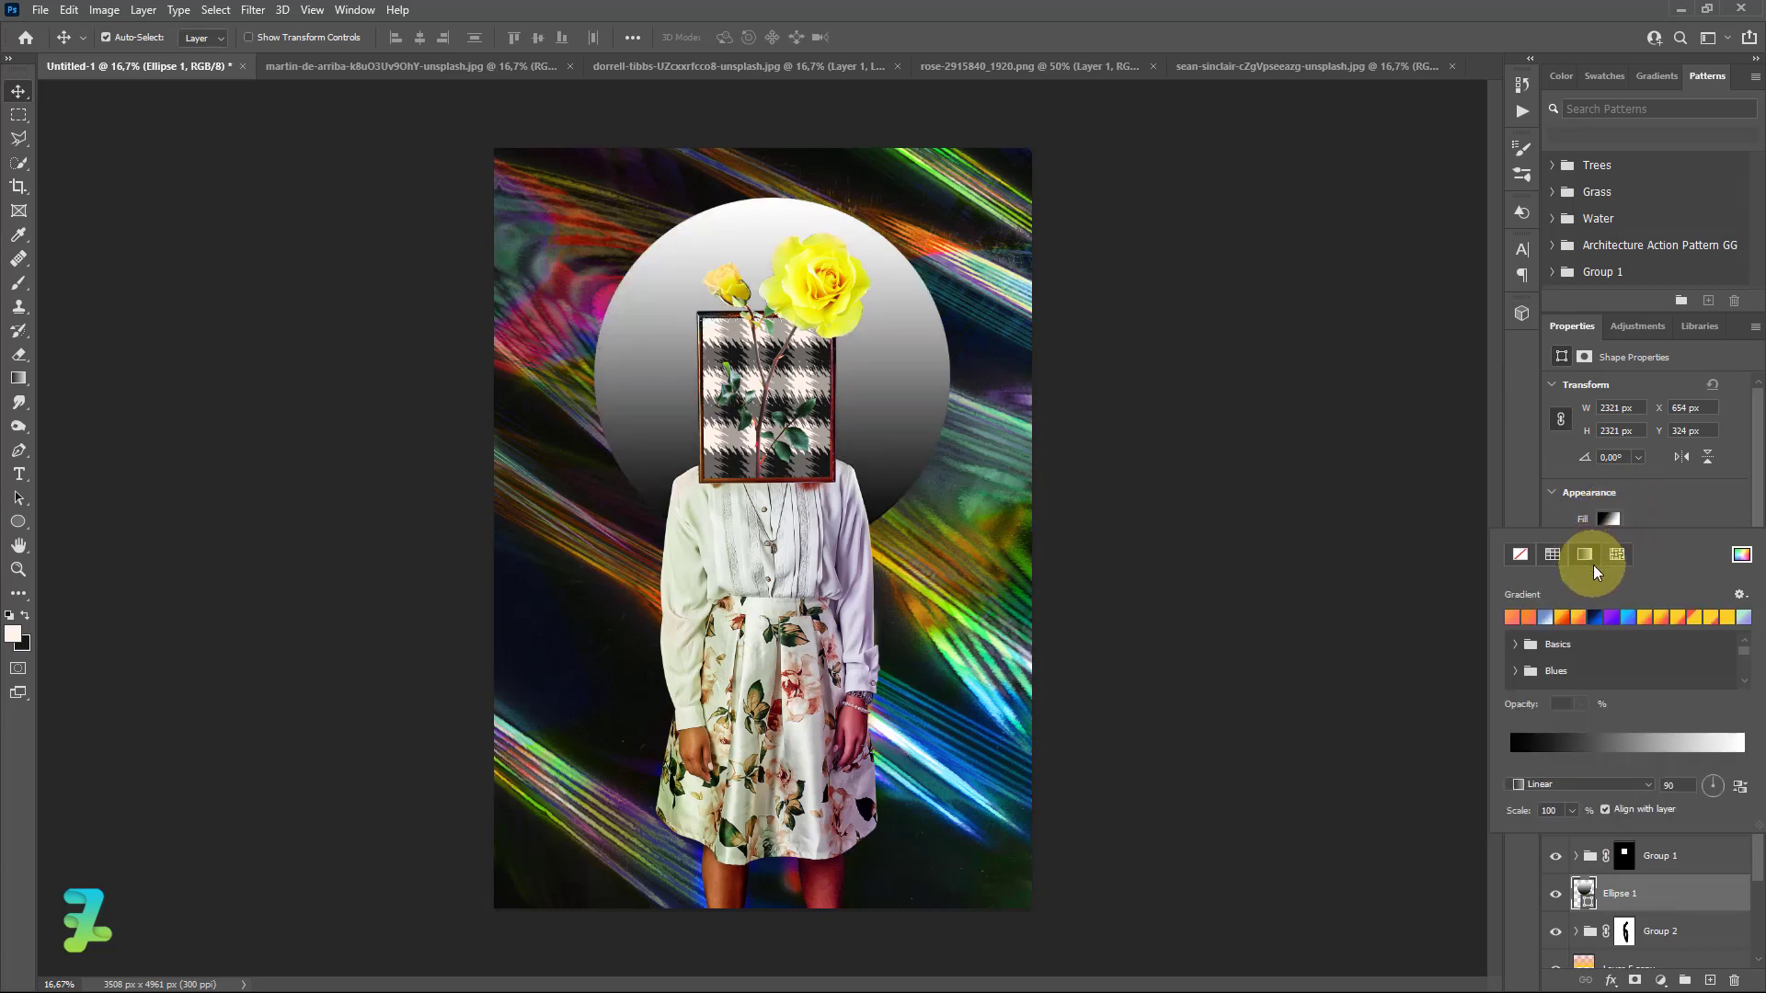
{"action": "left_click", "coordinate": [1524, 742]}
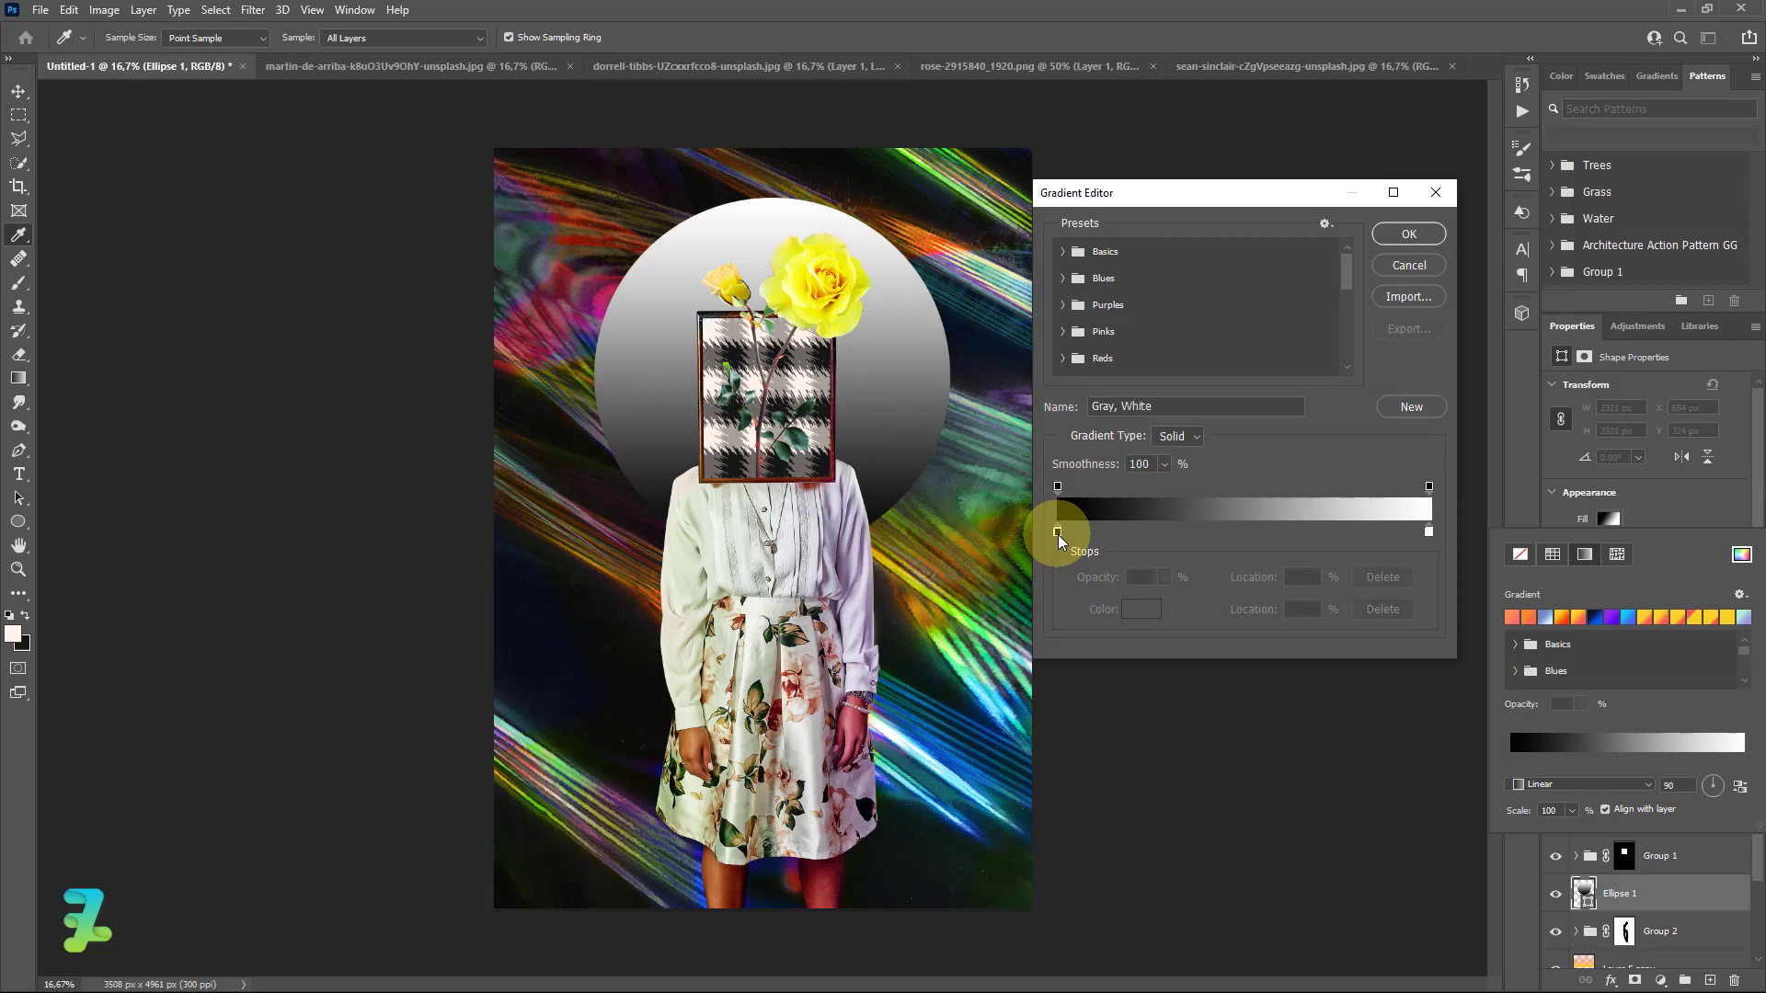
Set the starting color stop of the circle's gradient to orange #ff9102
{"action": "double_click", "coordinate": [1058, 534]}
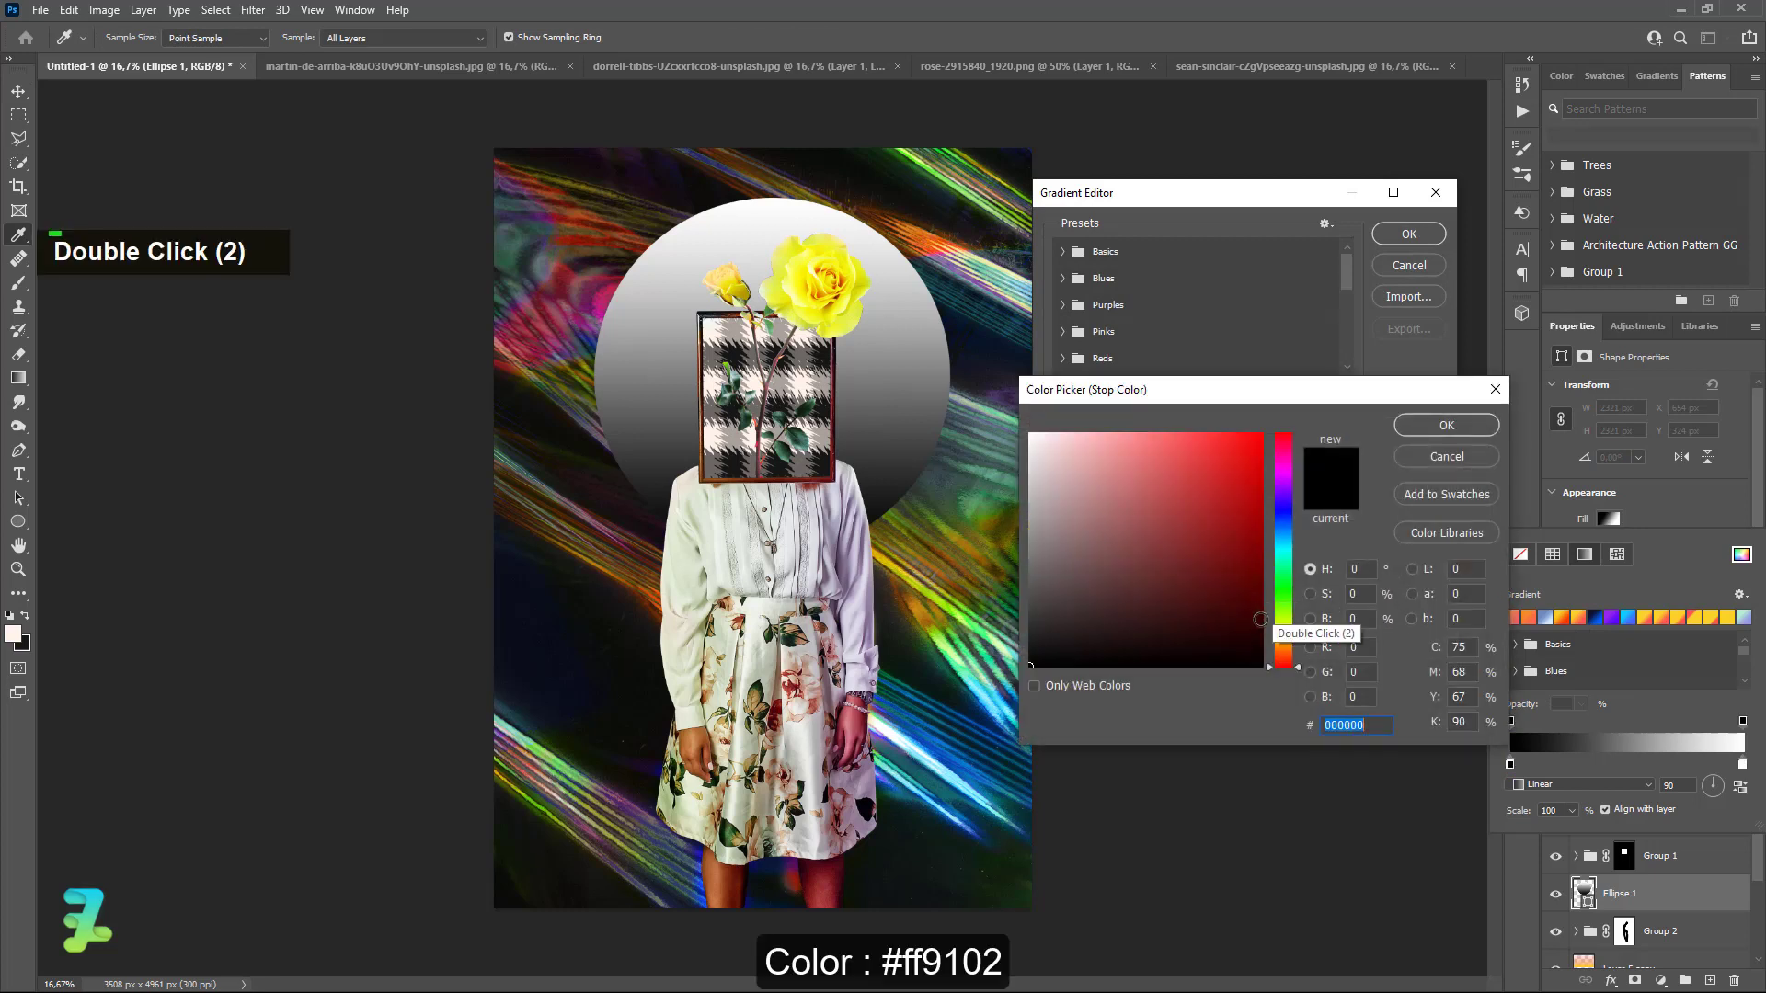
{"action": "left_click_drag", "start_coordinate": [1288, 649], "coordinate": [1288, 649]}
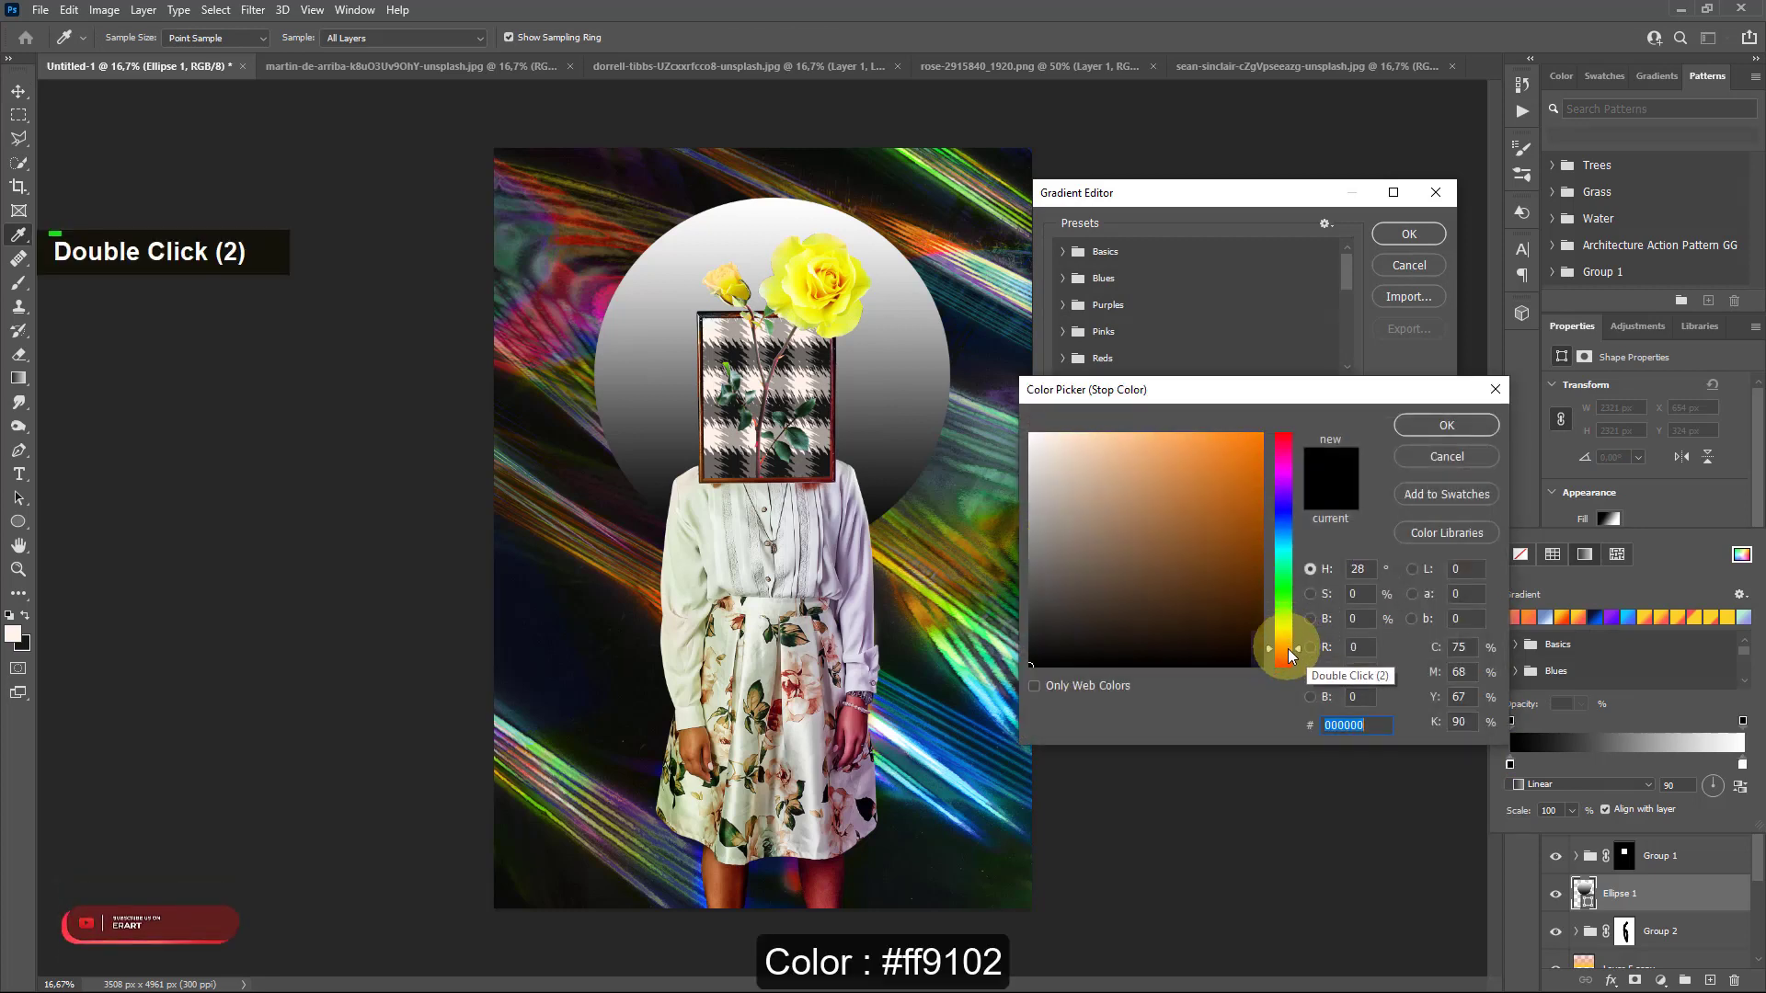
{"action": "left_click", "coordinate": [1260, 434]}
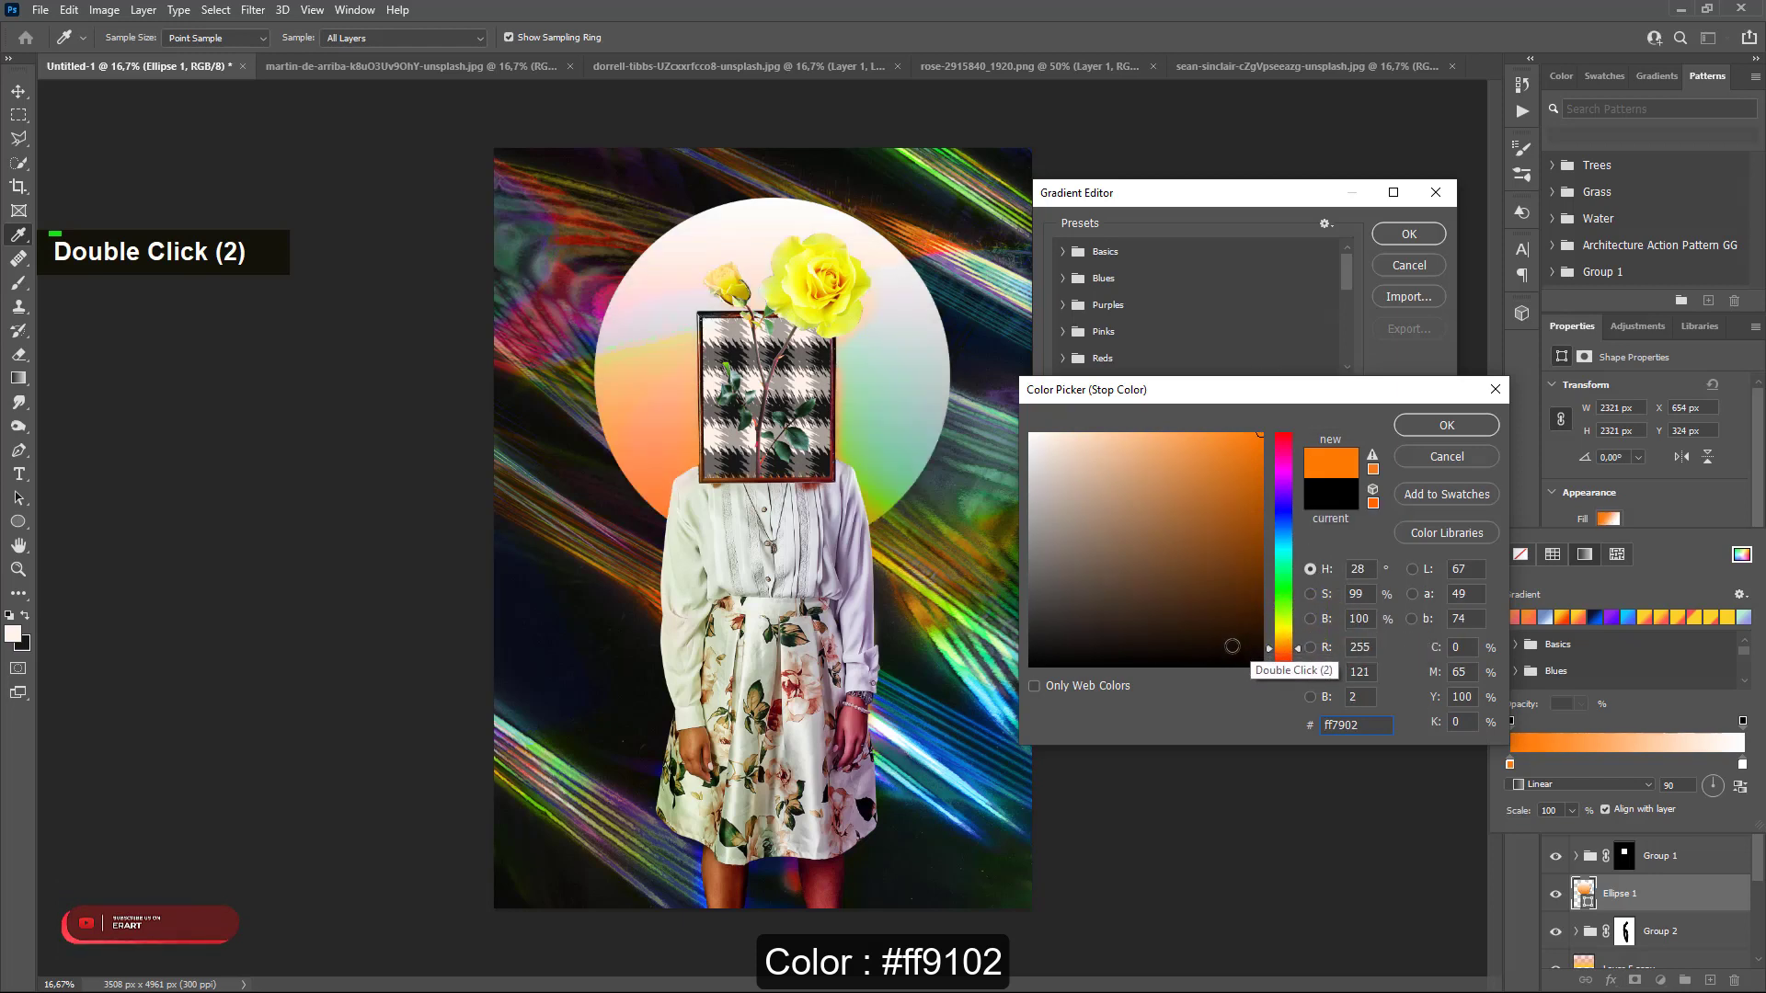
{"action": "left_click", "coordinate": [1285, 645]}
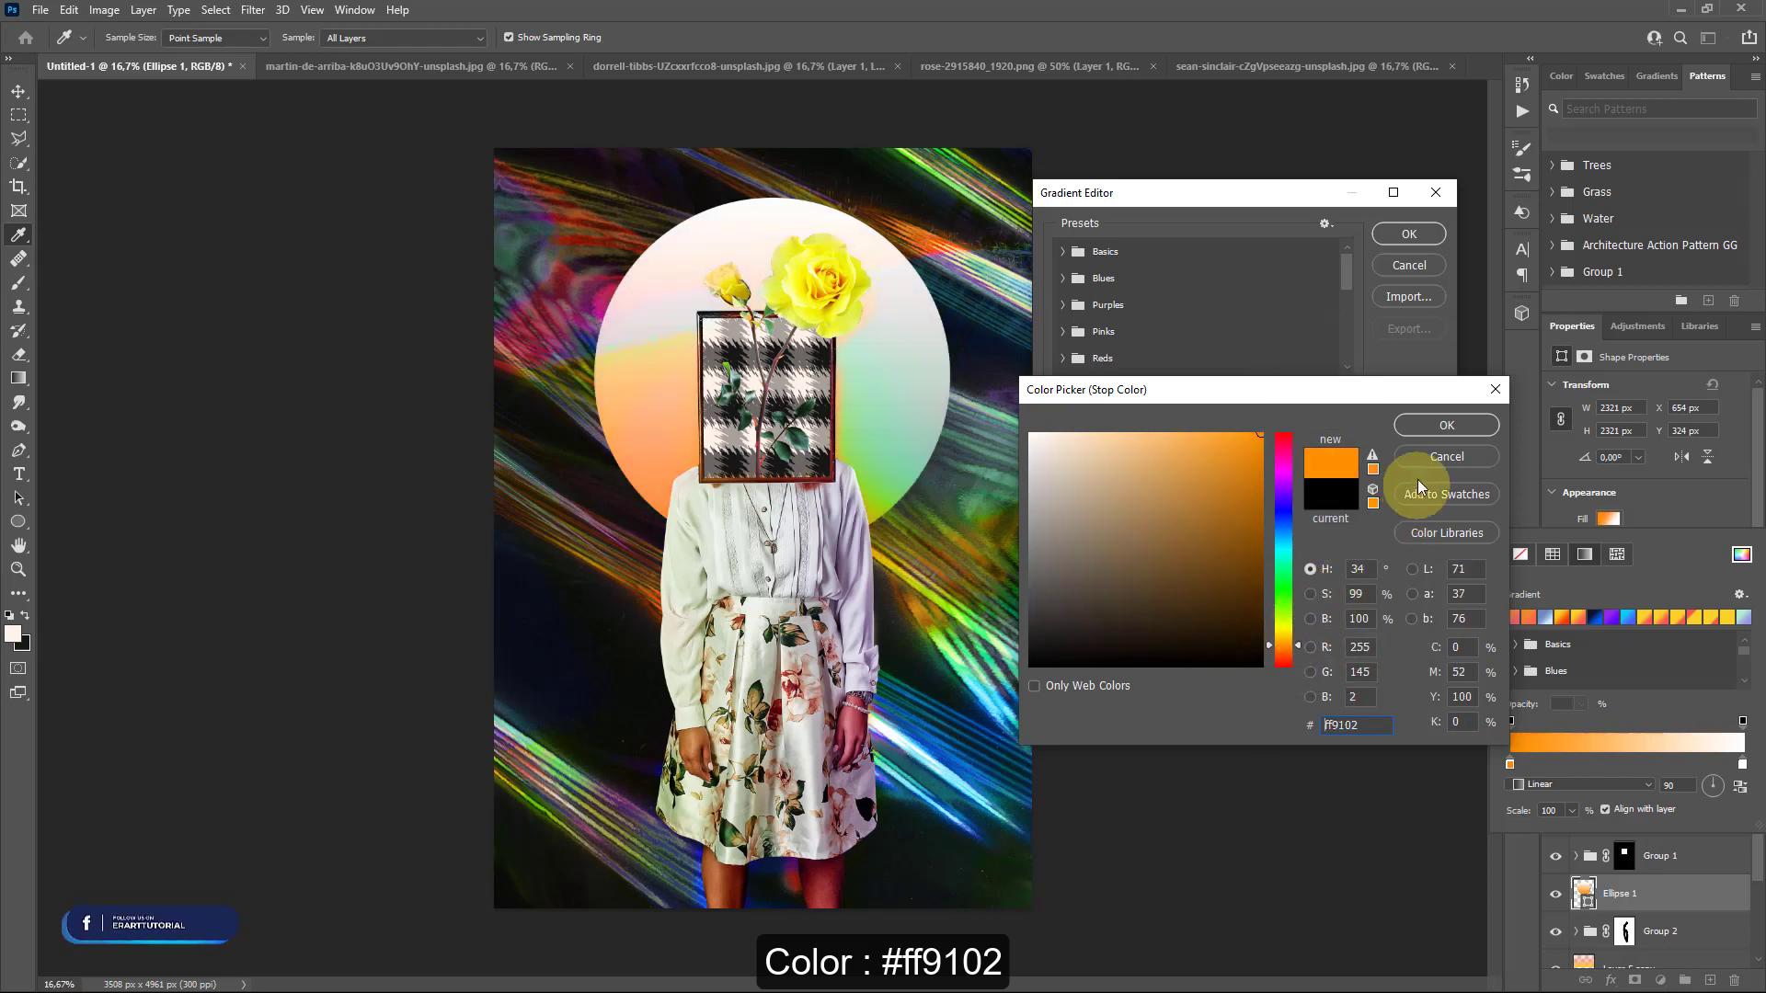
{"action": "left_click", "coordinate": [1428, 431]}
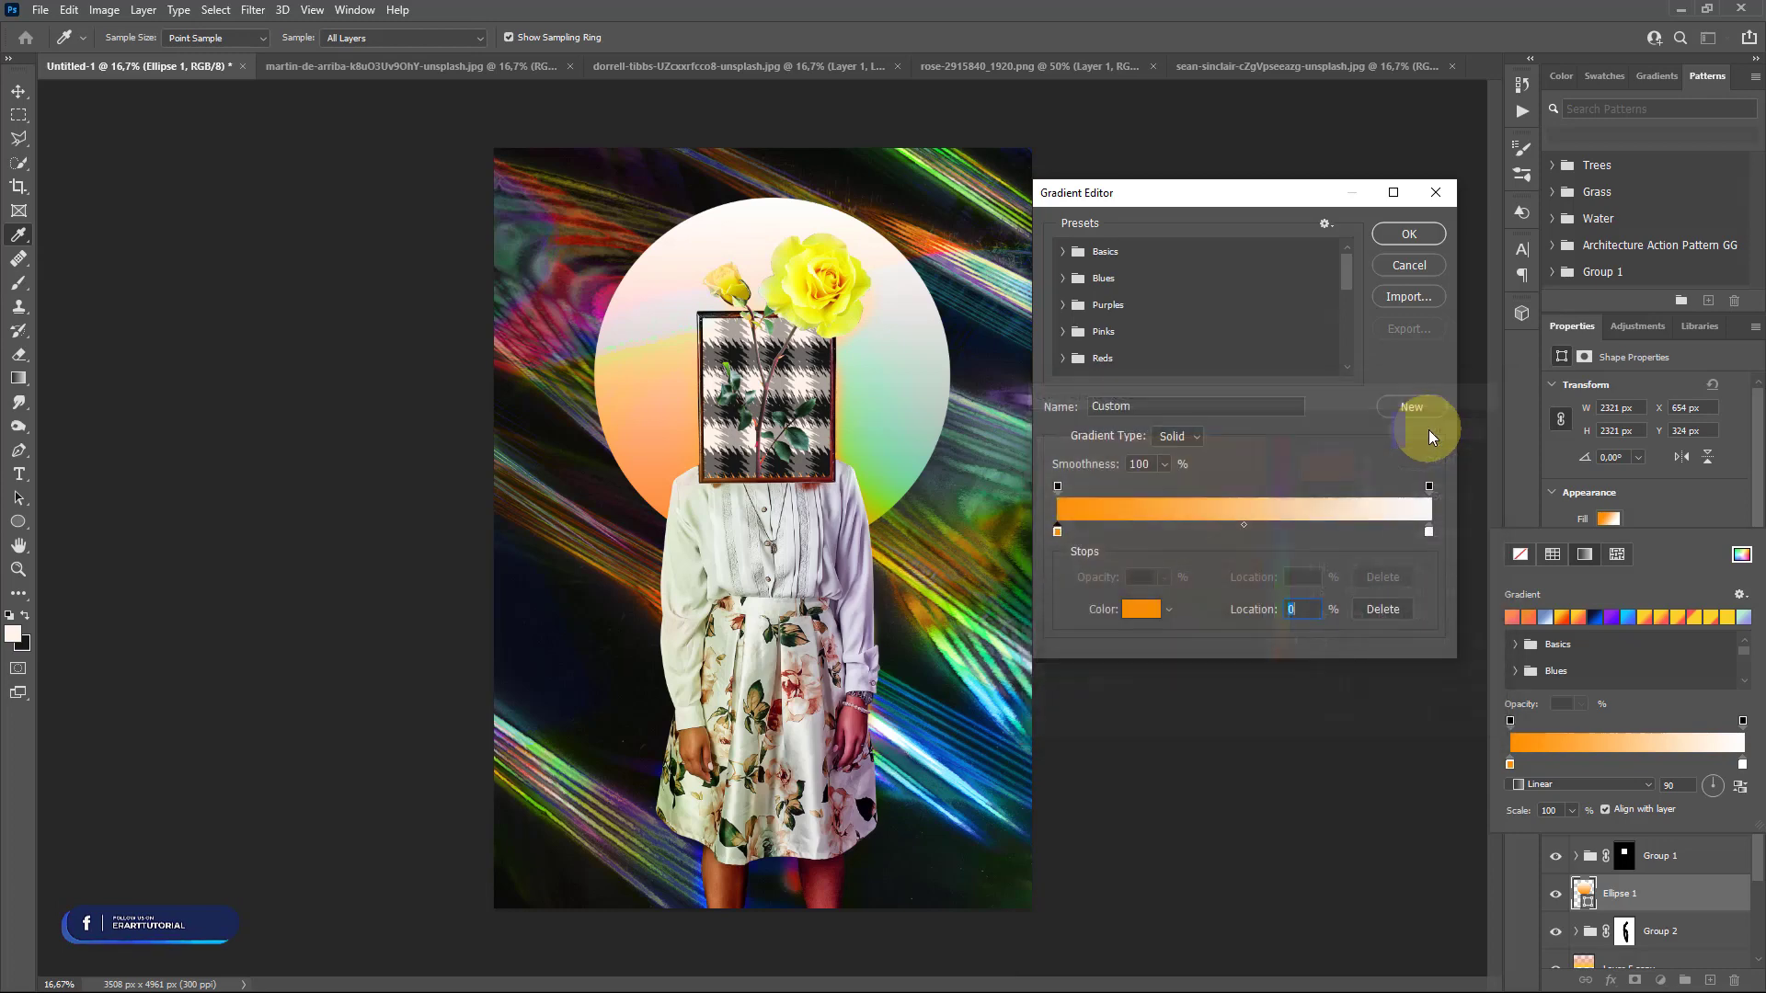
Set the end color stop of the circle's gradient to light green #bcfb61 and apply the edited gradient
{"action": "double_click", "coordinate": [1429, 533]}
{"action": "left_click", "coordinate": [1283, 598]}
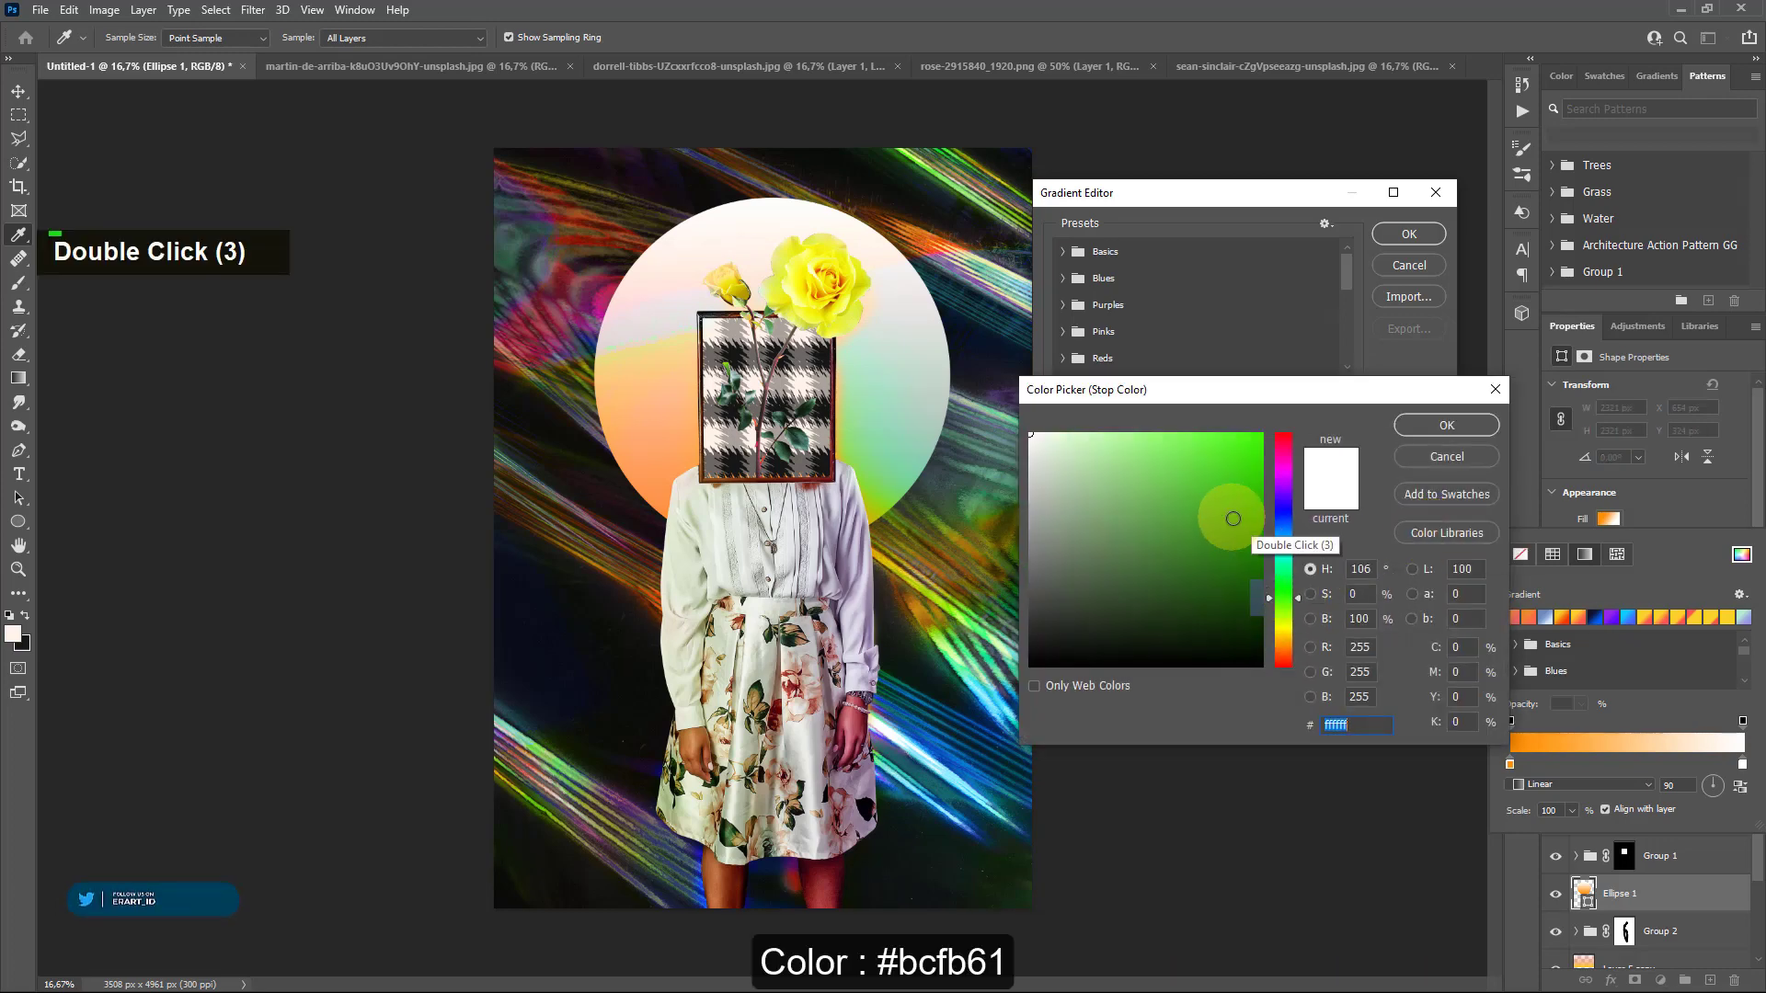
{"action": "left_click", "coordinate": [1233, 515]}
{"action": "left_click_drag", "start_coordinate": [1238, 479], "coordinate": [1145, 418]}
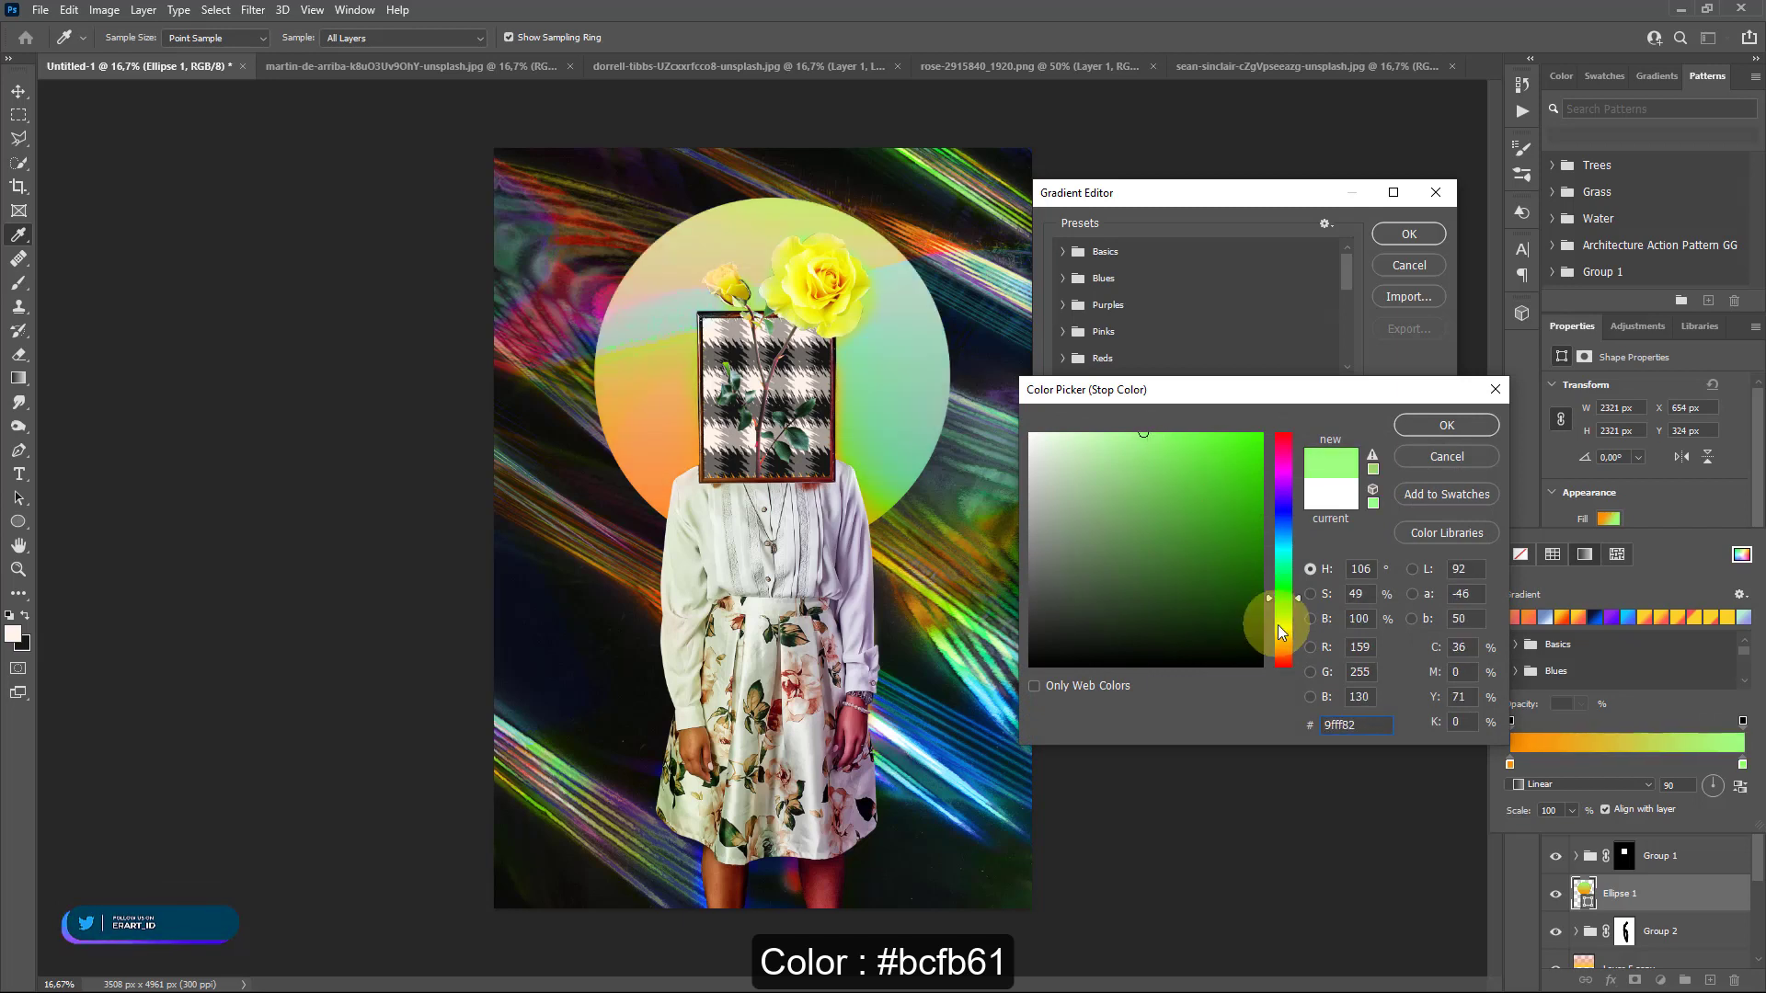
{"action": "left_click_drag", "start_coordinate": [1277, 626], "coordinate": [1289, 611]}
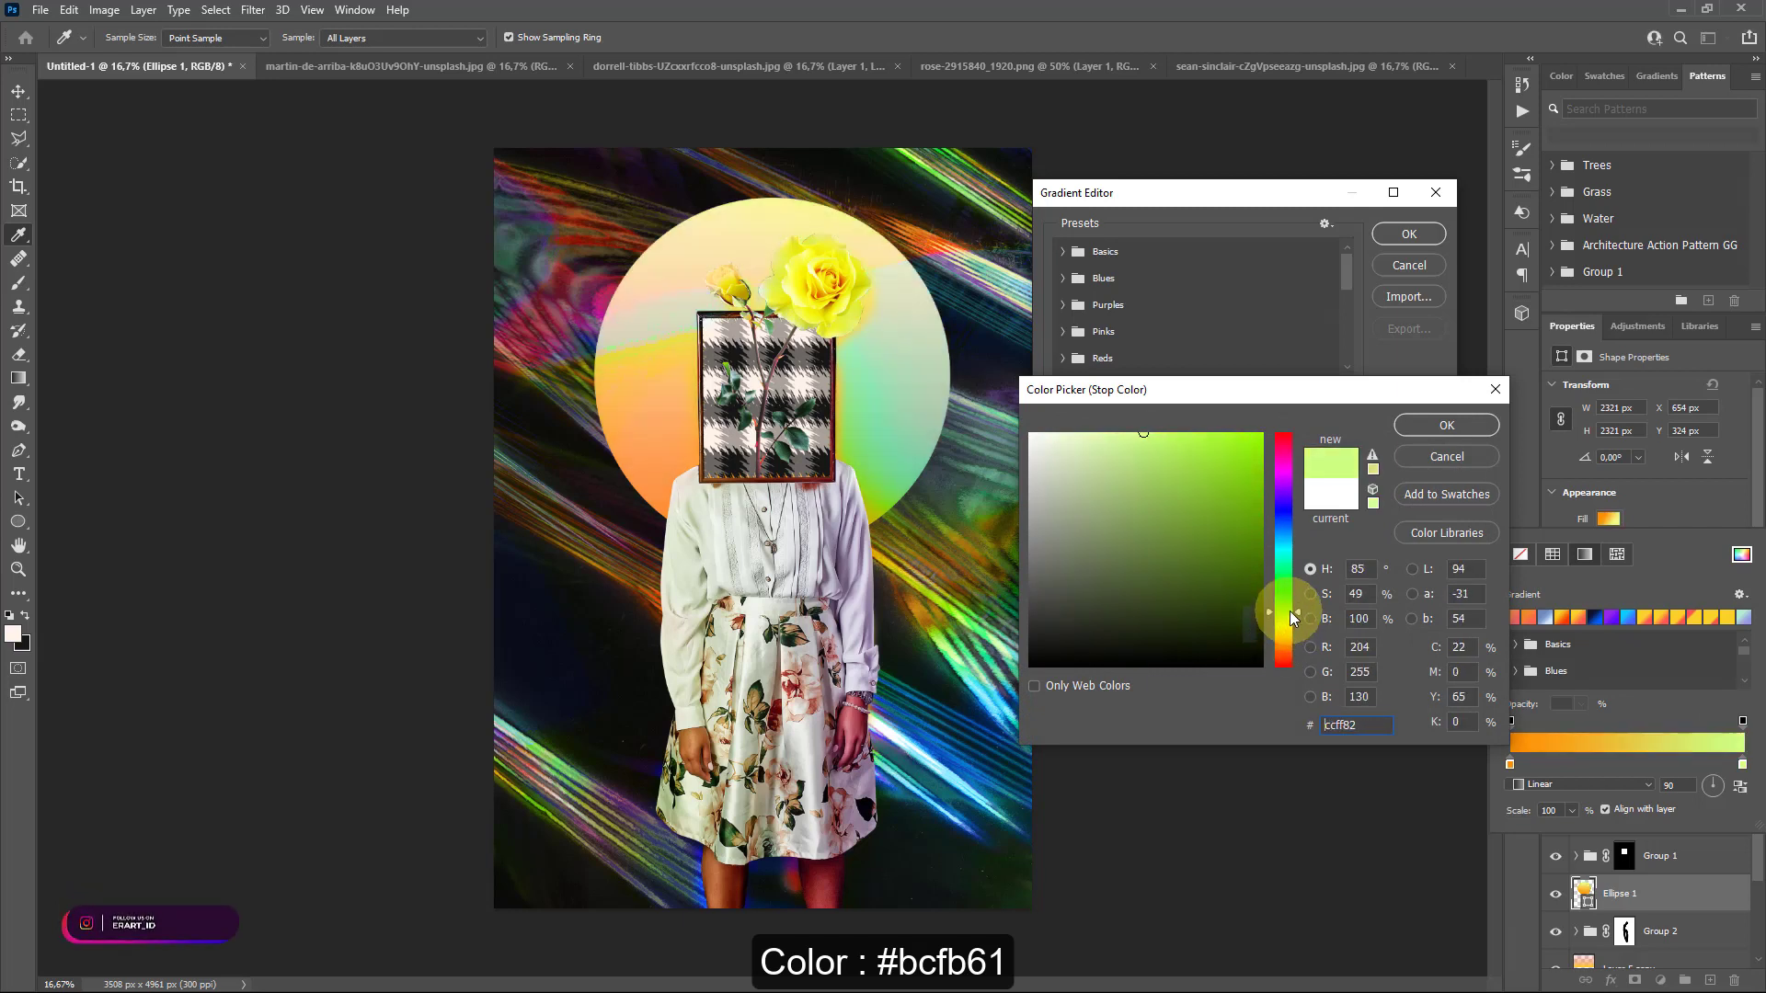
{"action": "double_click", "coordinate": [1119, 427]}
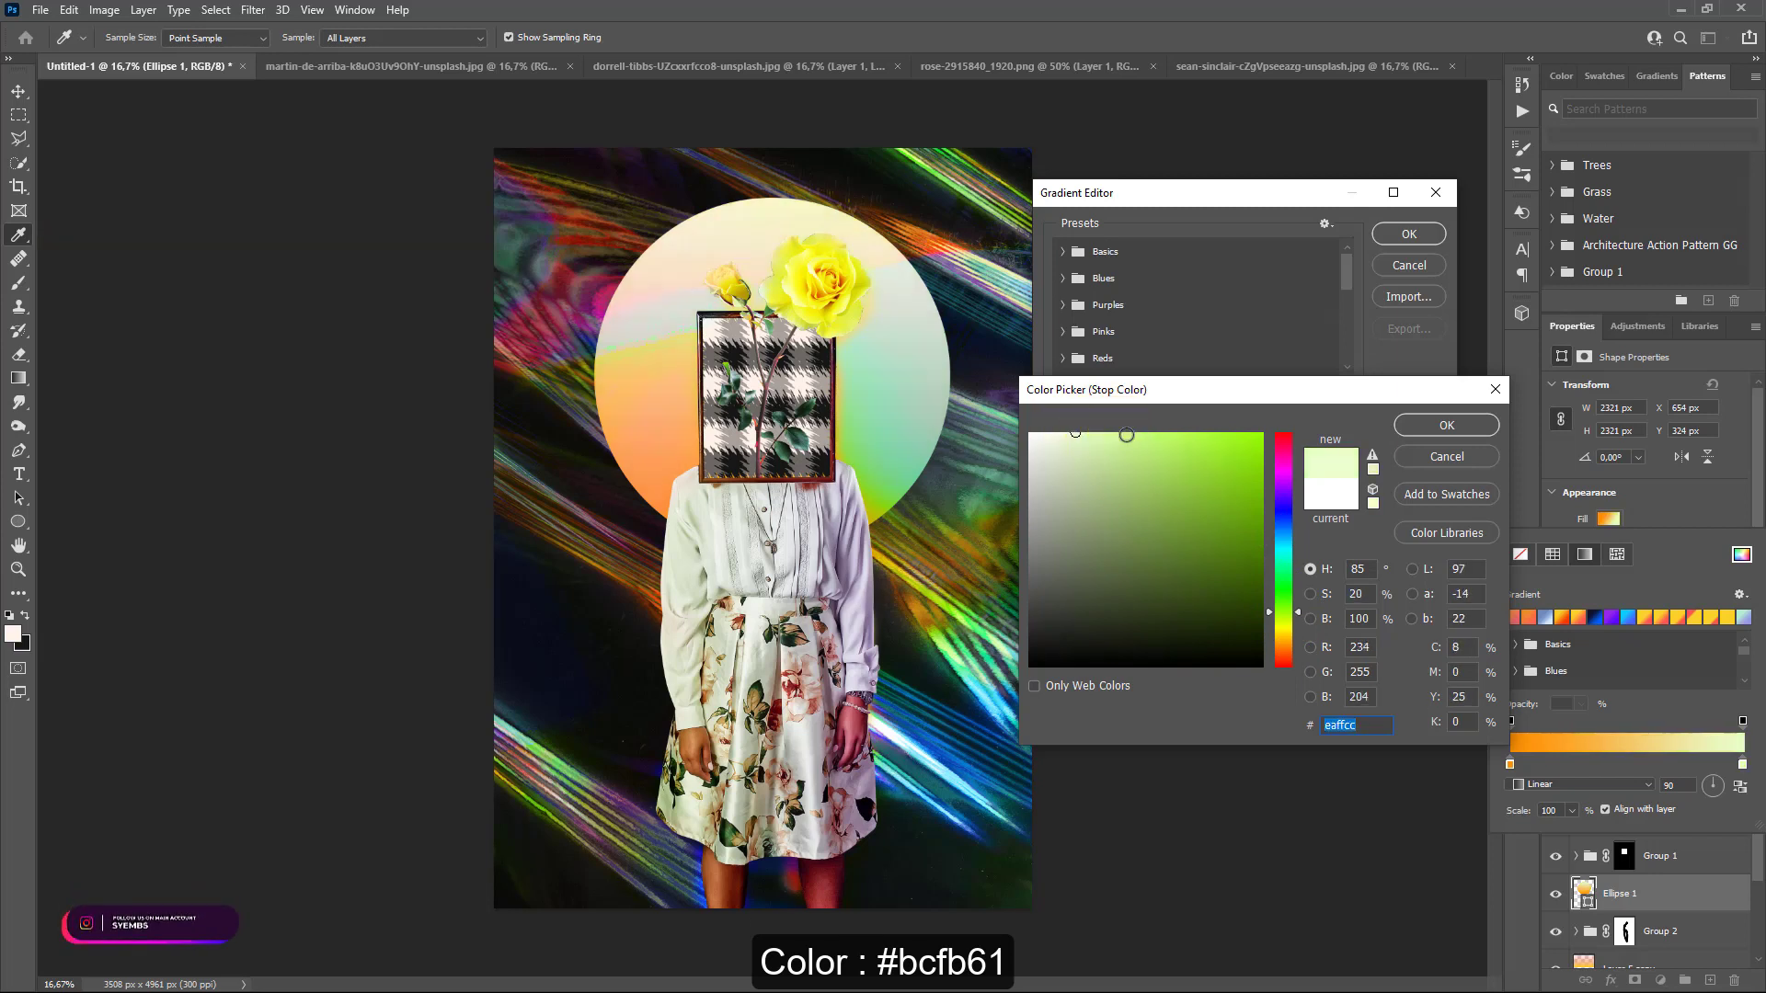
{"action": "left_click", "coordinate": [1172, 437]}
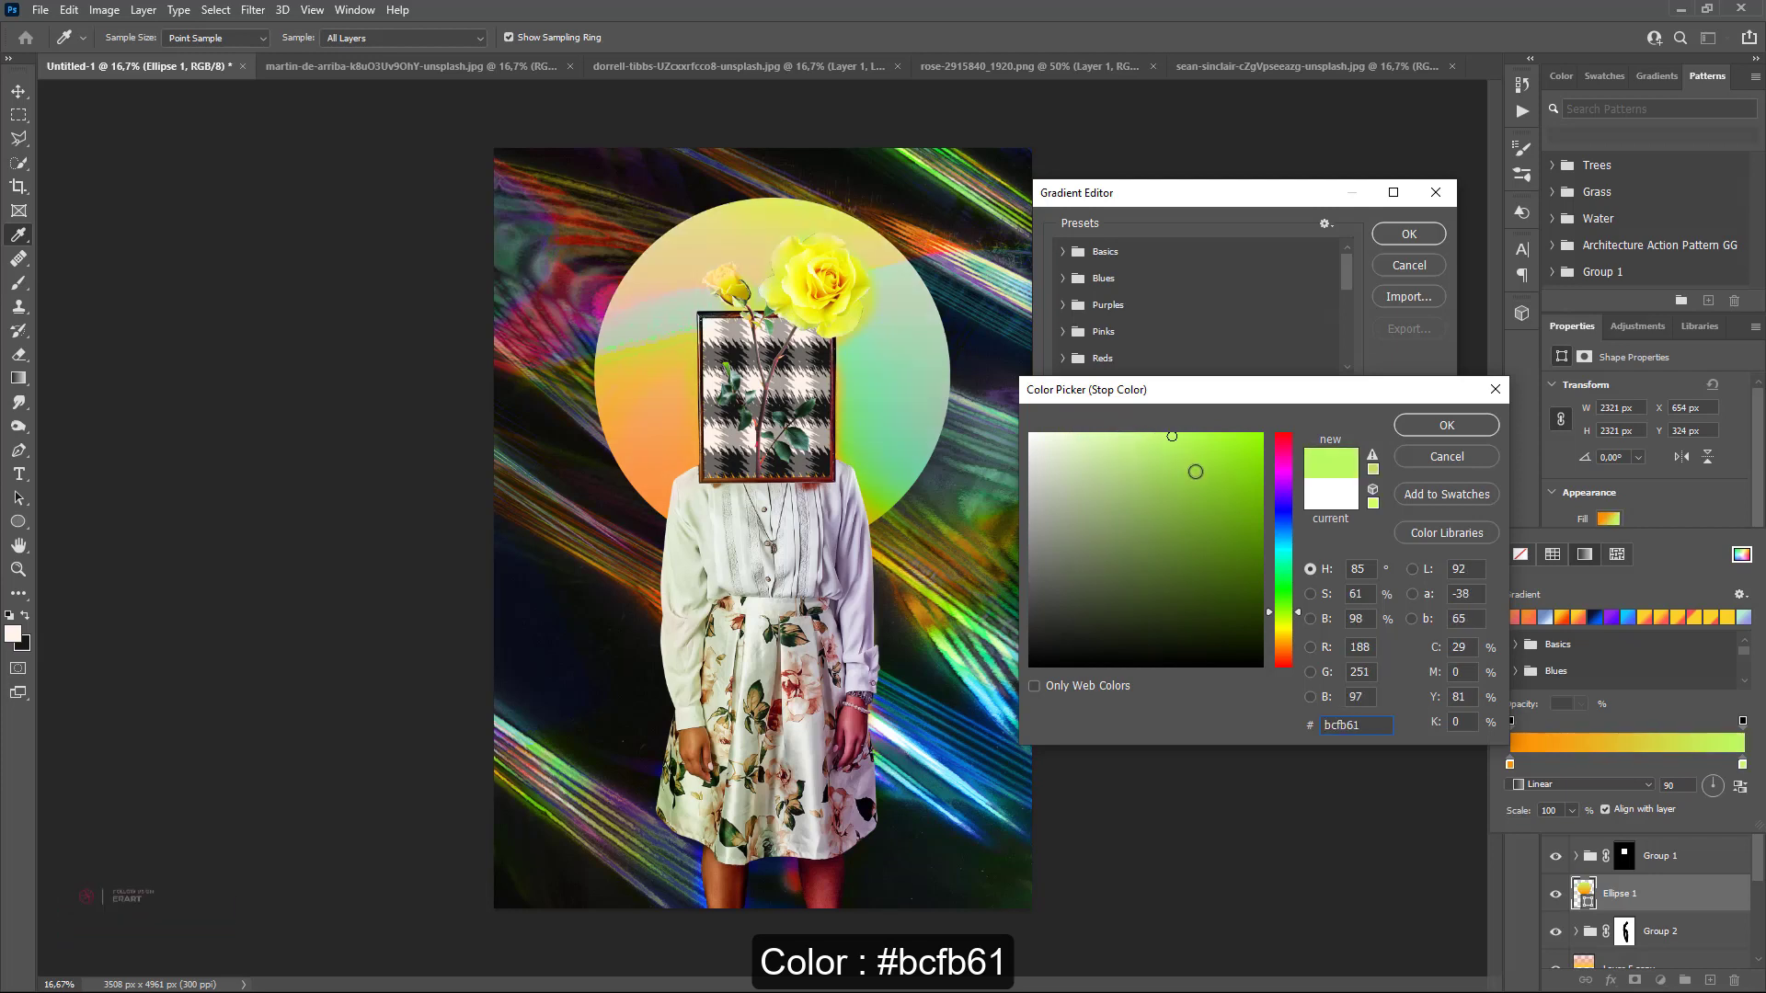
{"action": "left_click", "coordinate": [1444, 421]}
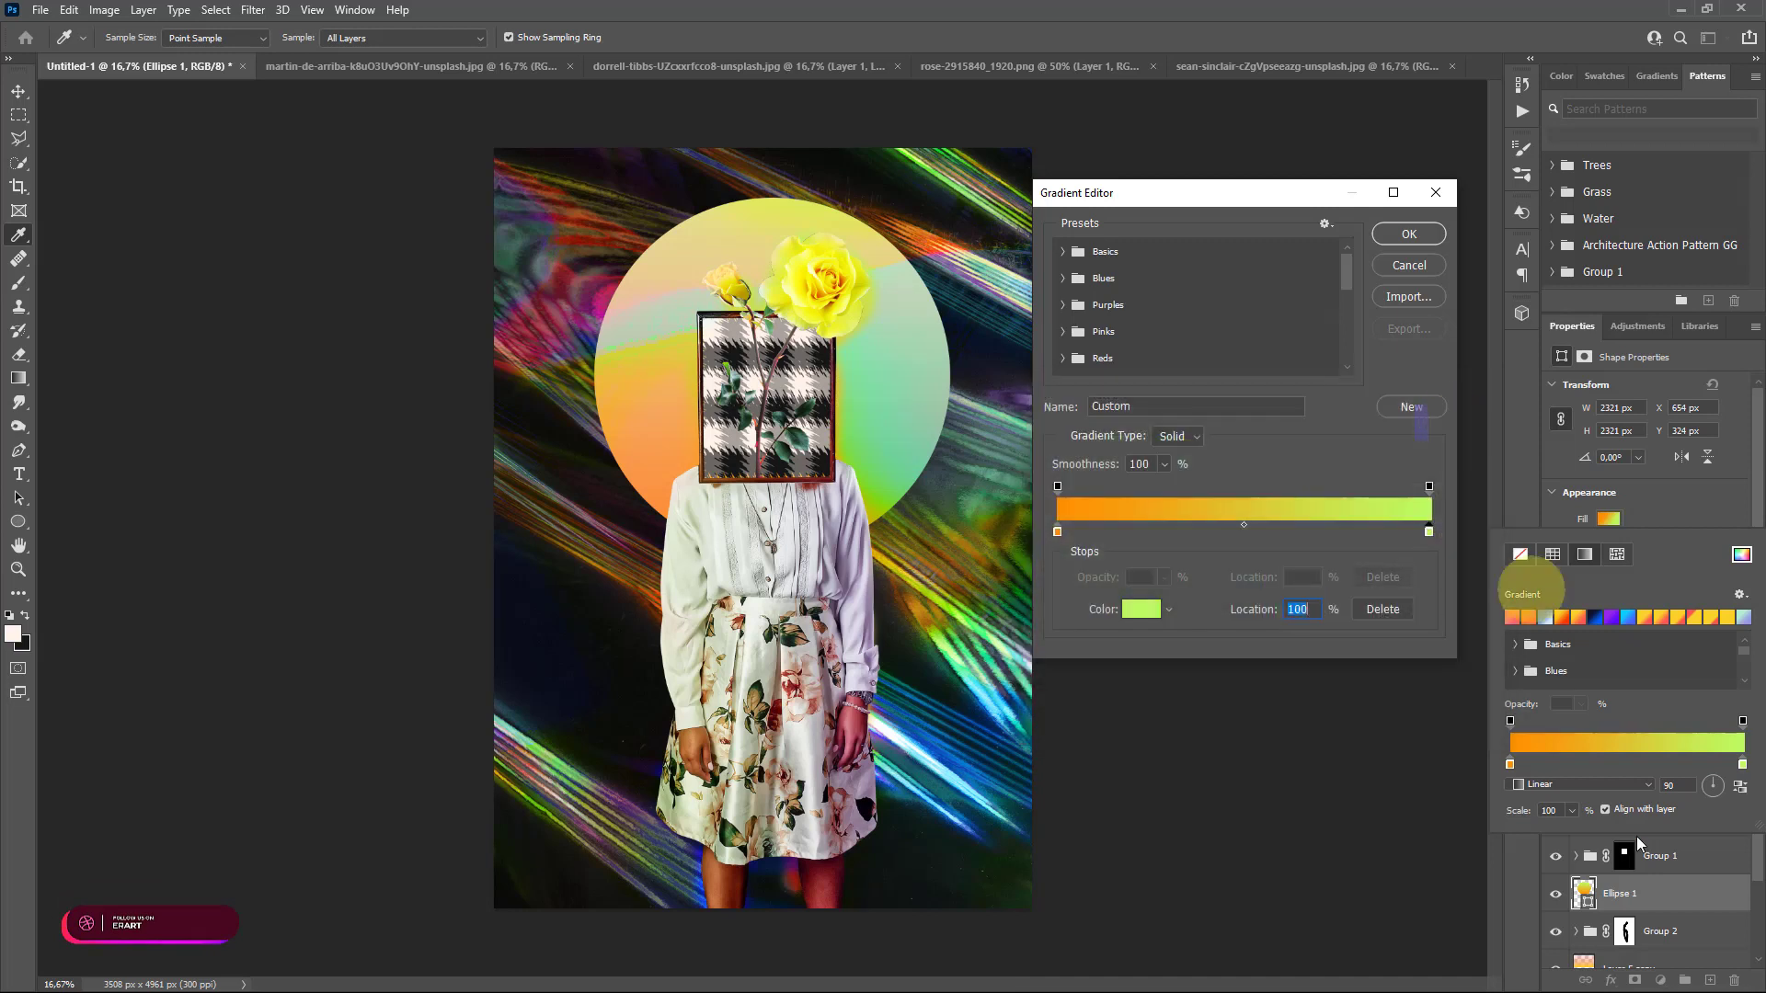
{"action": "left_click", "coordinate": [1404, 233]}
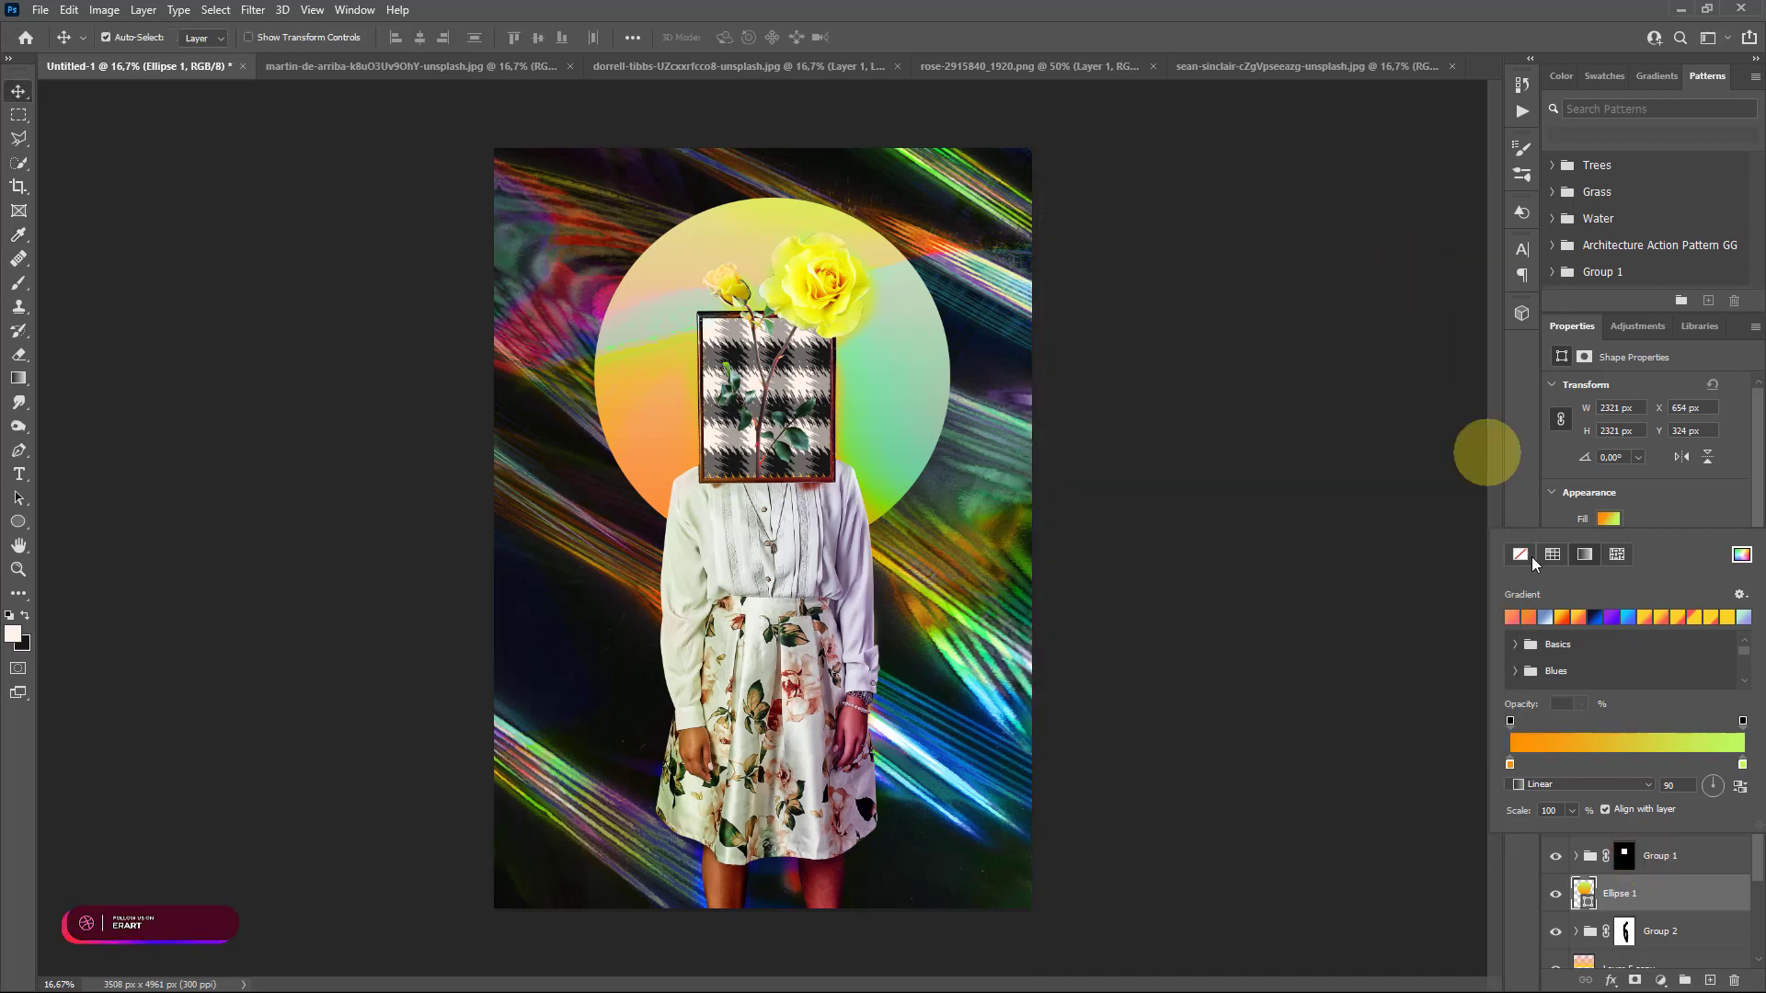
Add an Outer Glow to the circle layer with color #ffd884 and 45% opacity
{"action": "double_click", "coordinate": [1697, 907]}
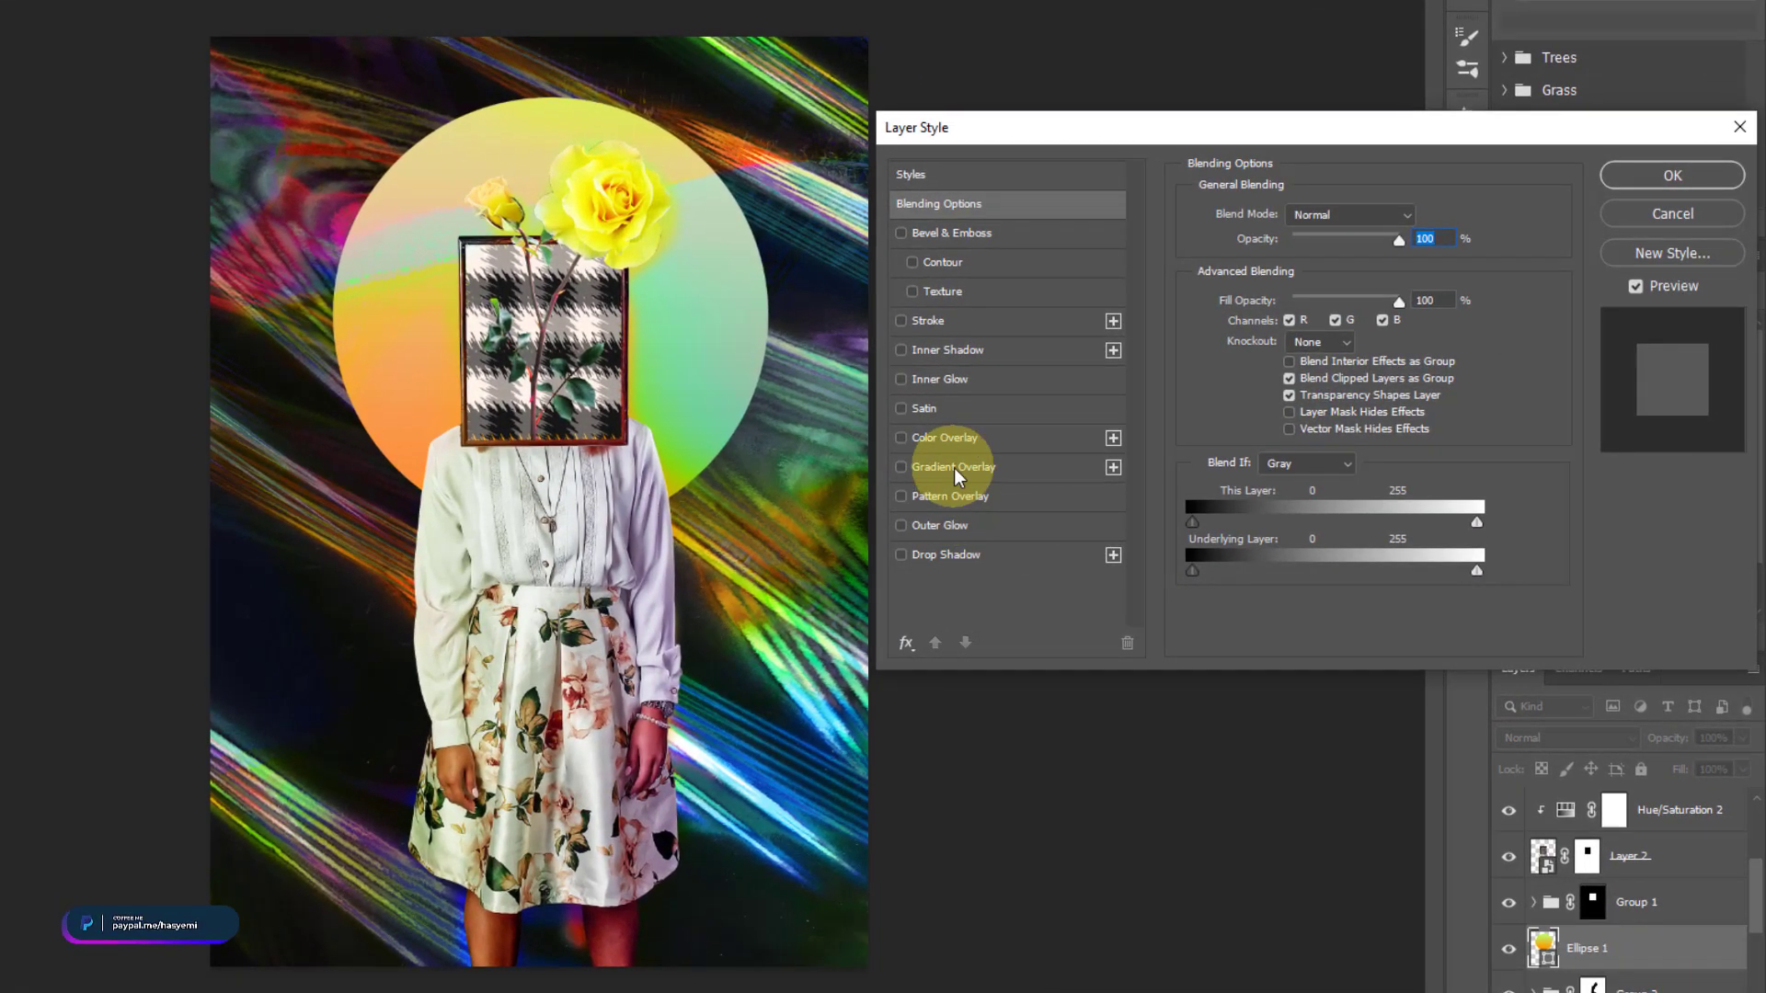
{"action": "left_click", "coordinate": [903, 520]}
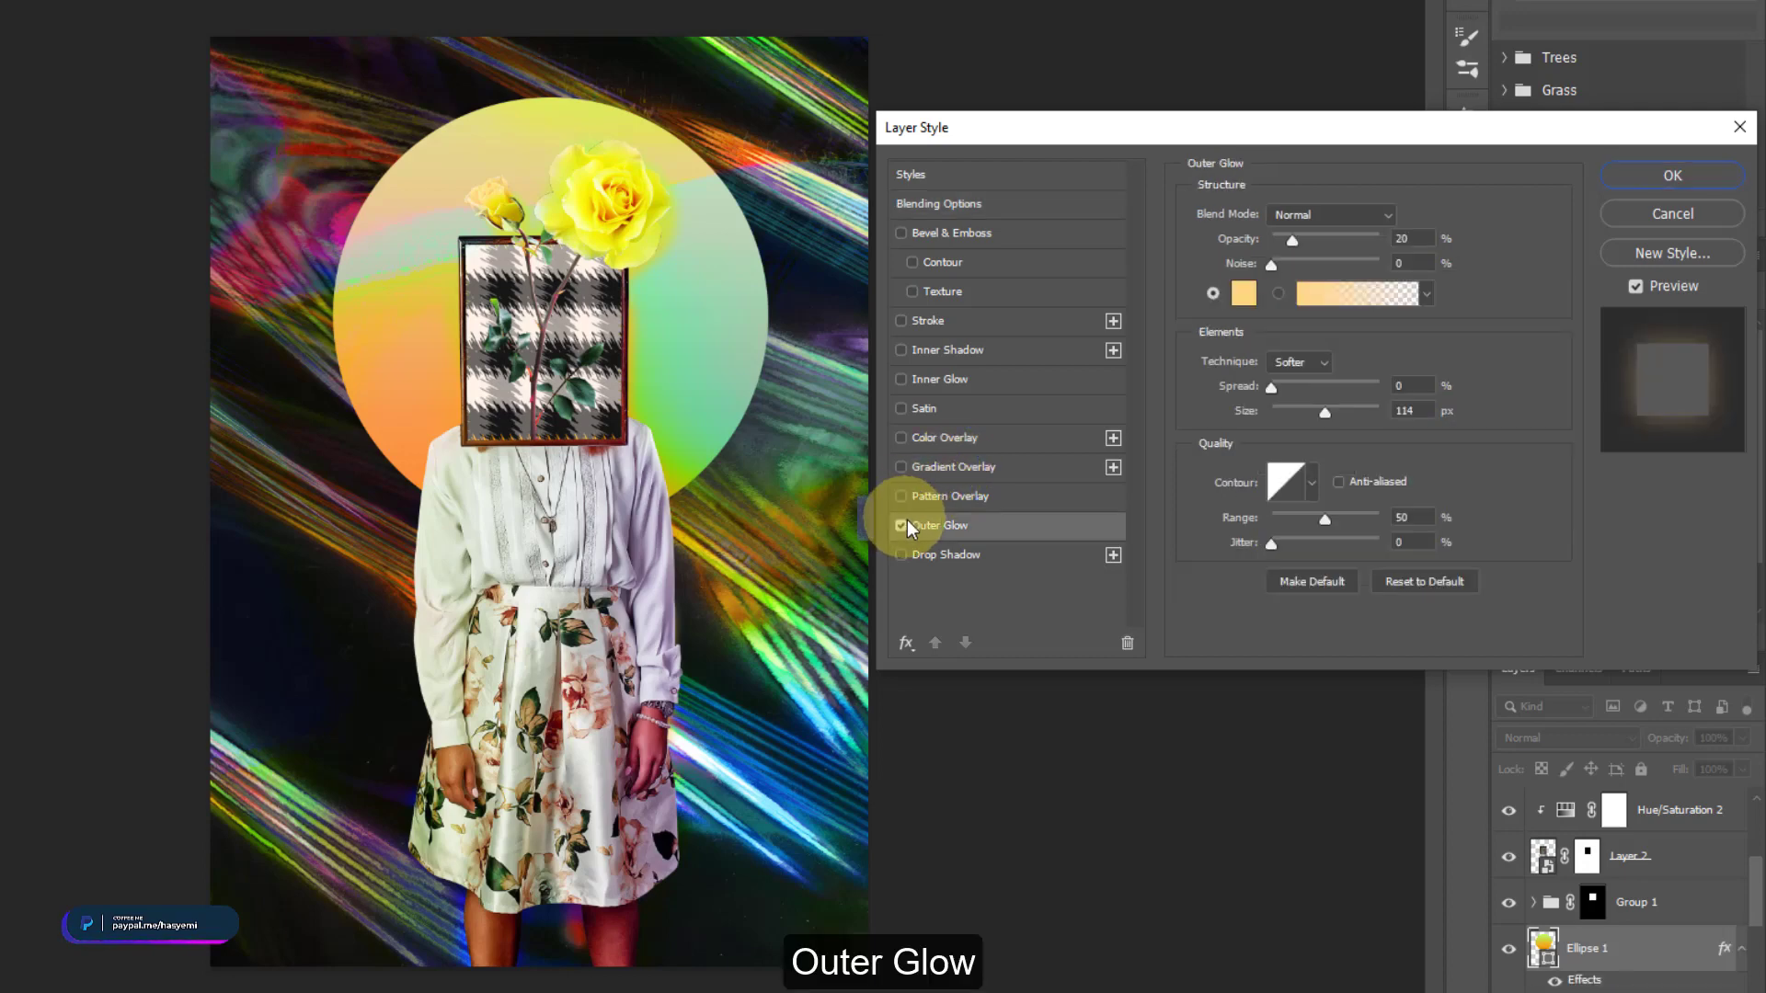
{"action": "left_click", "coordinate": [1246, 292]}
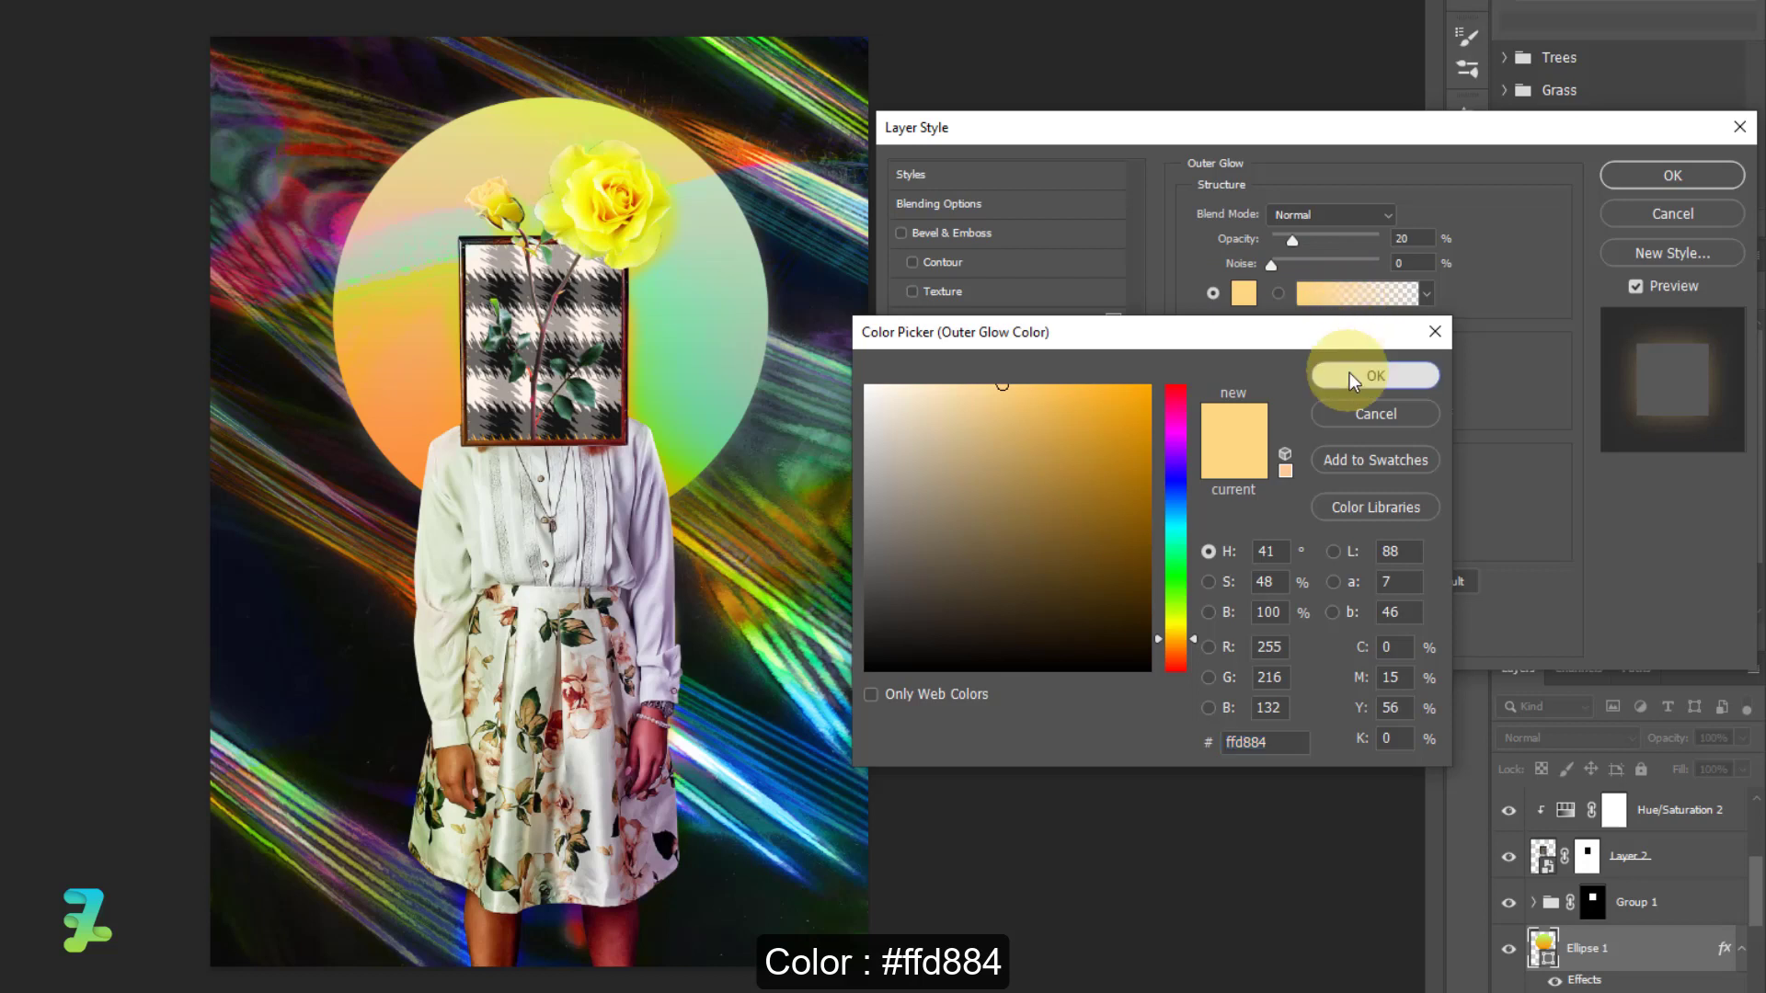
{"action": "left_click", "coordinate": [1349, 373]}
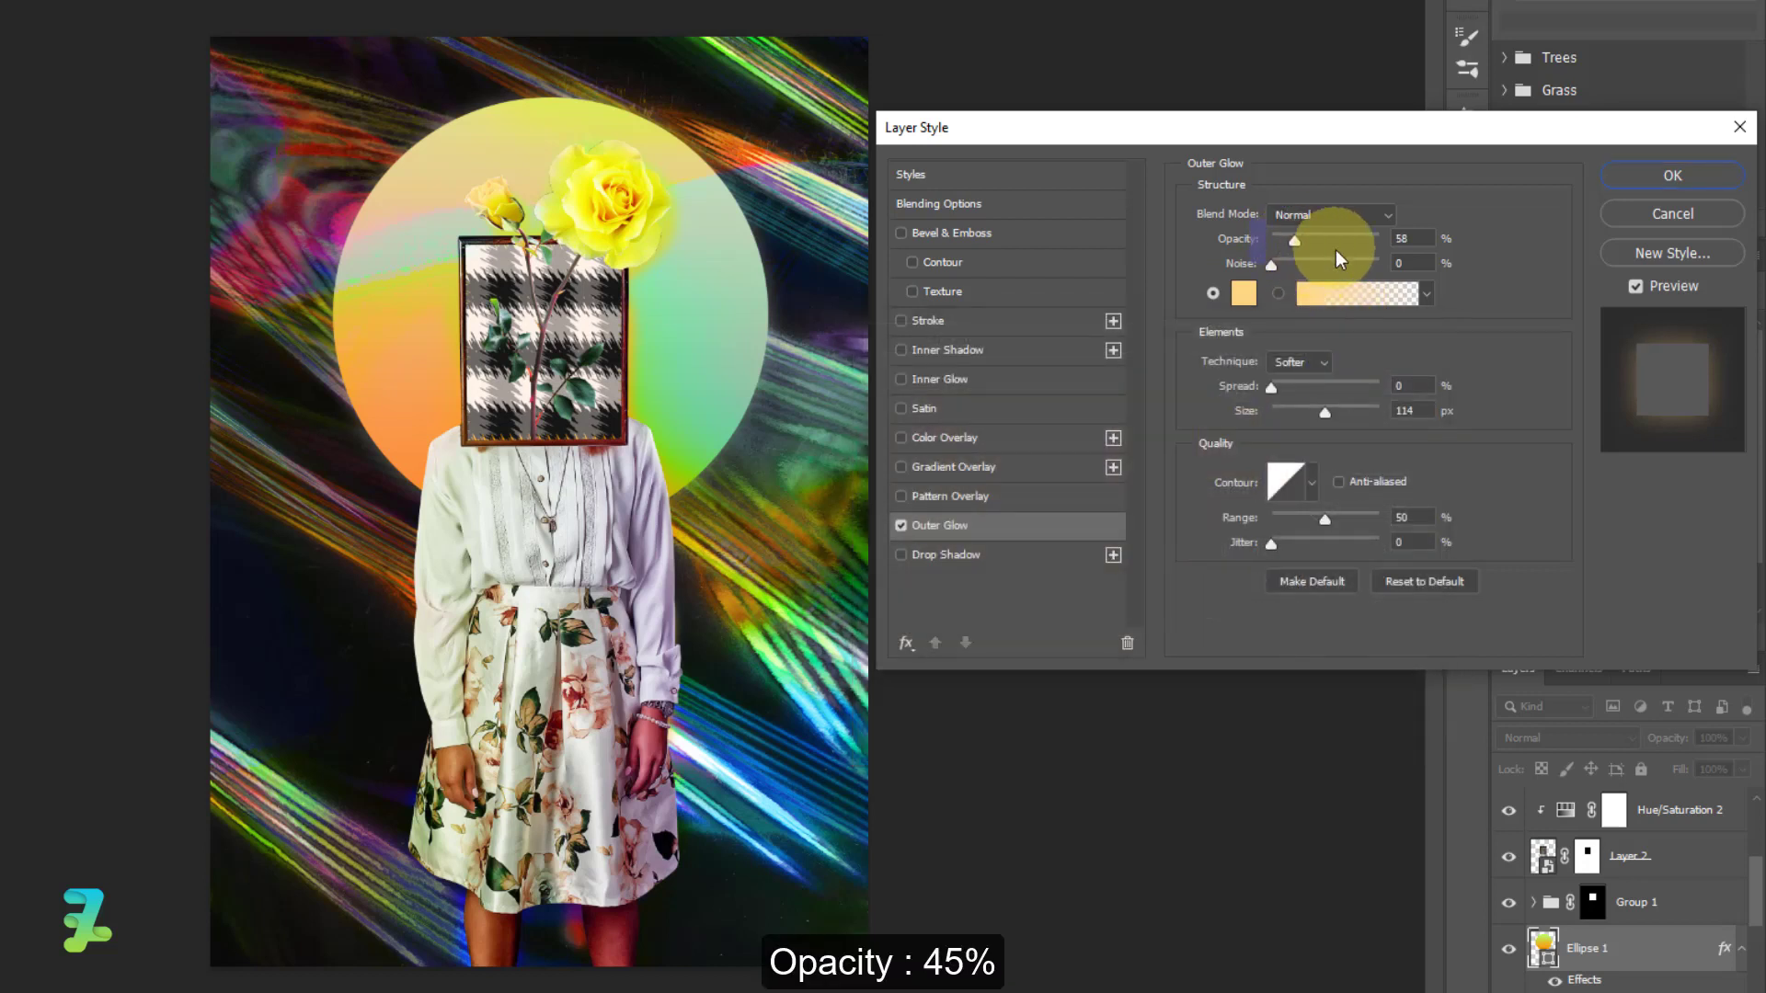
{"action": "left_click", "coordinate": [1321, 251]}
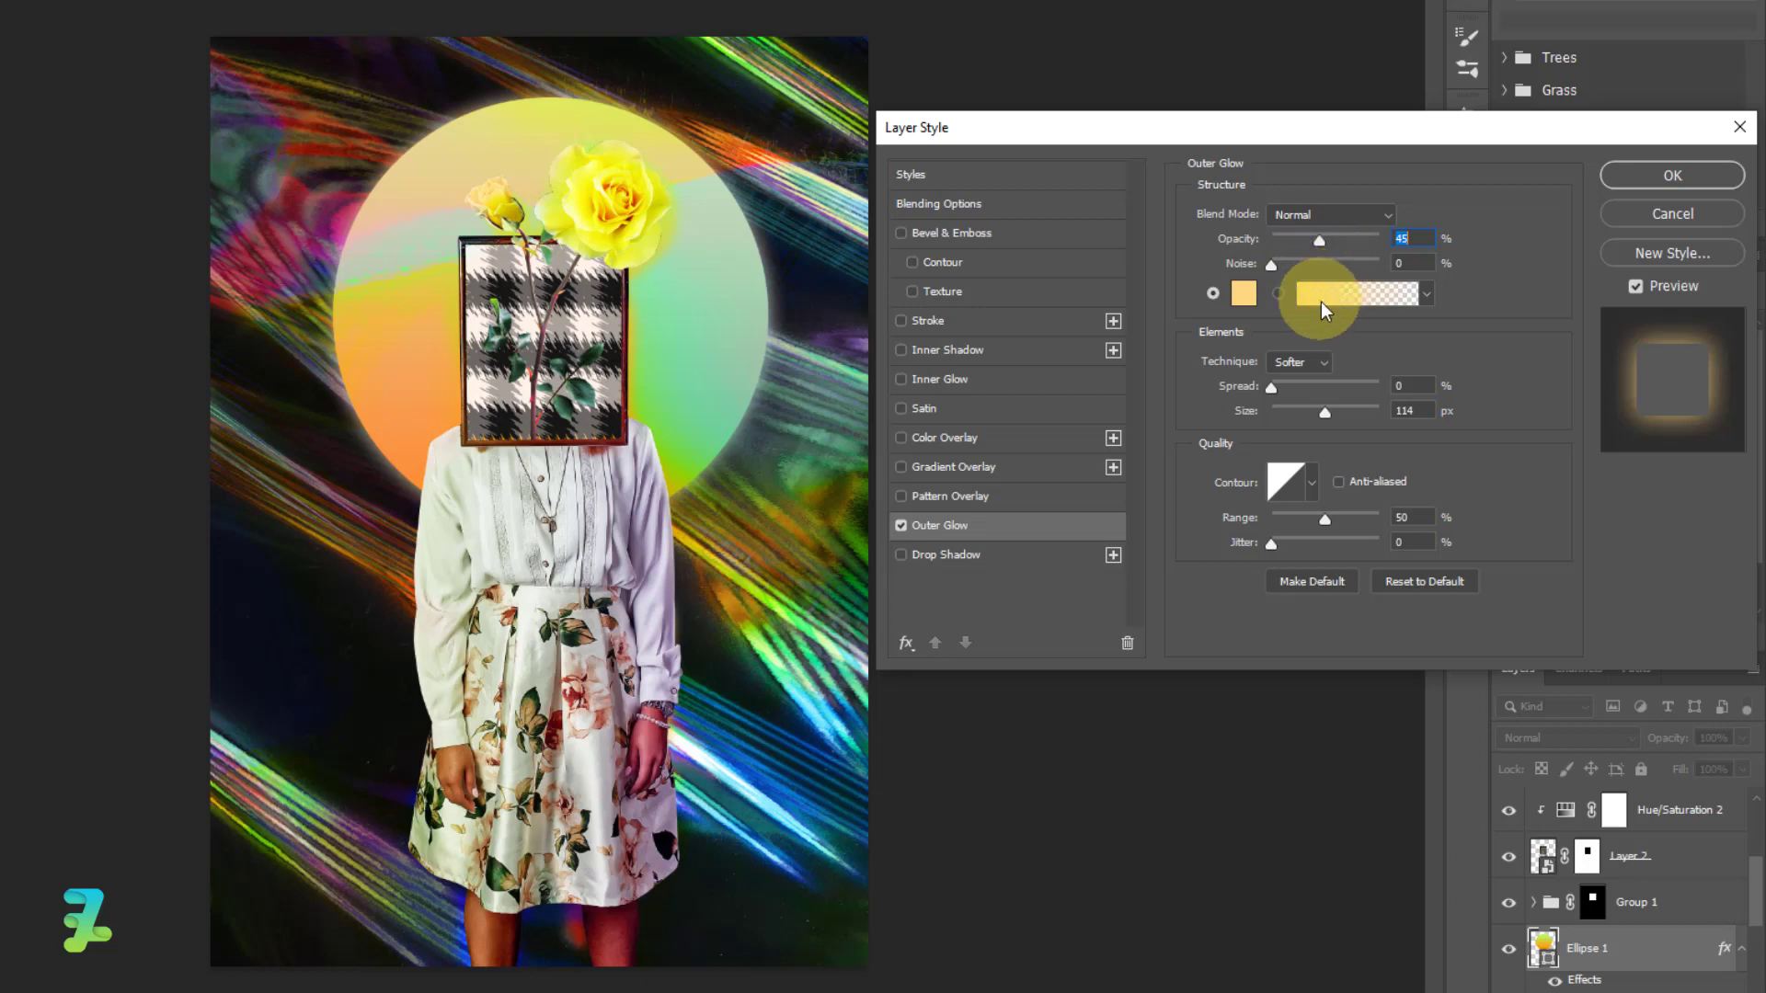
Set the Outer Glow size to 170 px, add slight jitter, and apply the layer style
{"action": "left_click", "coordinate": [1340, 413]}
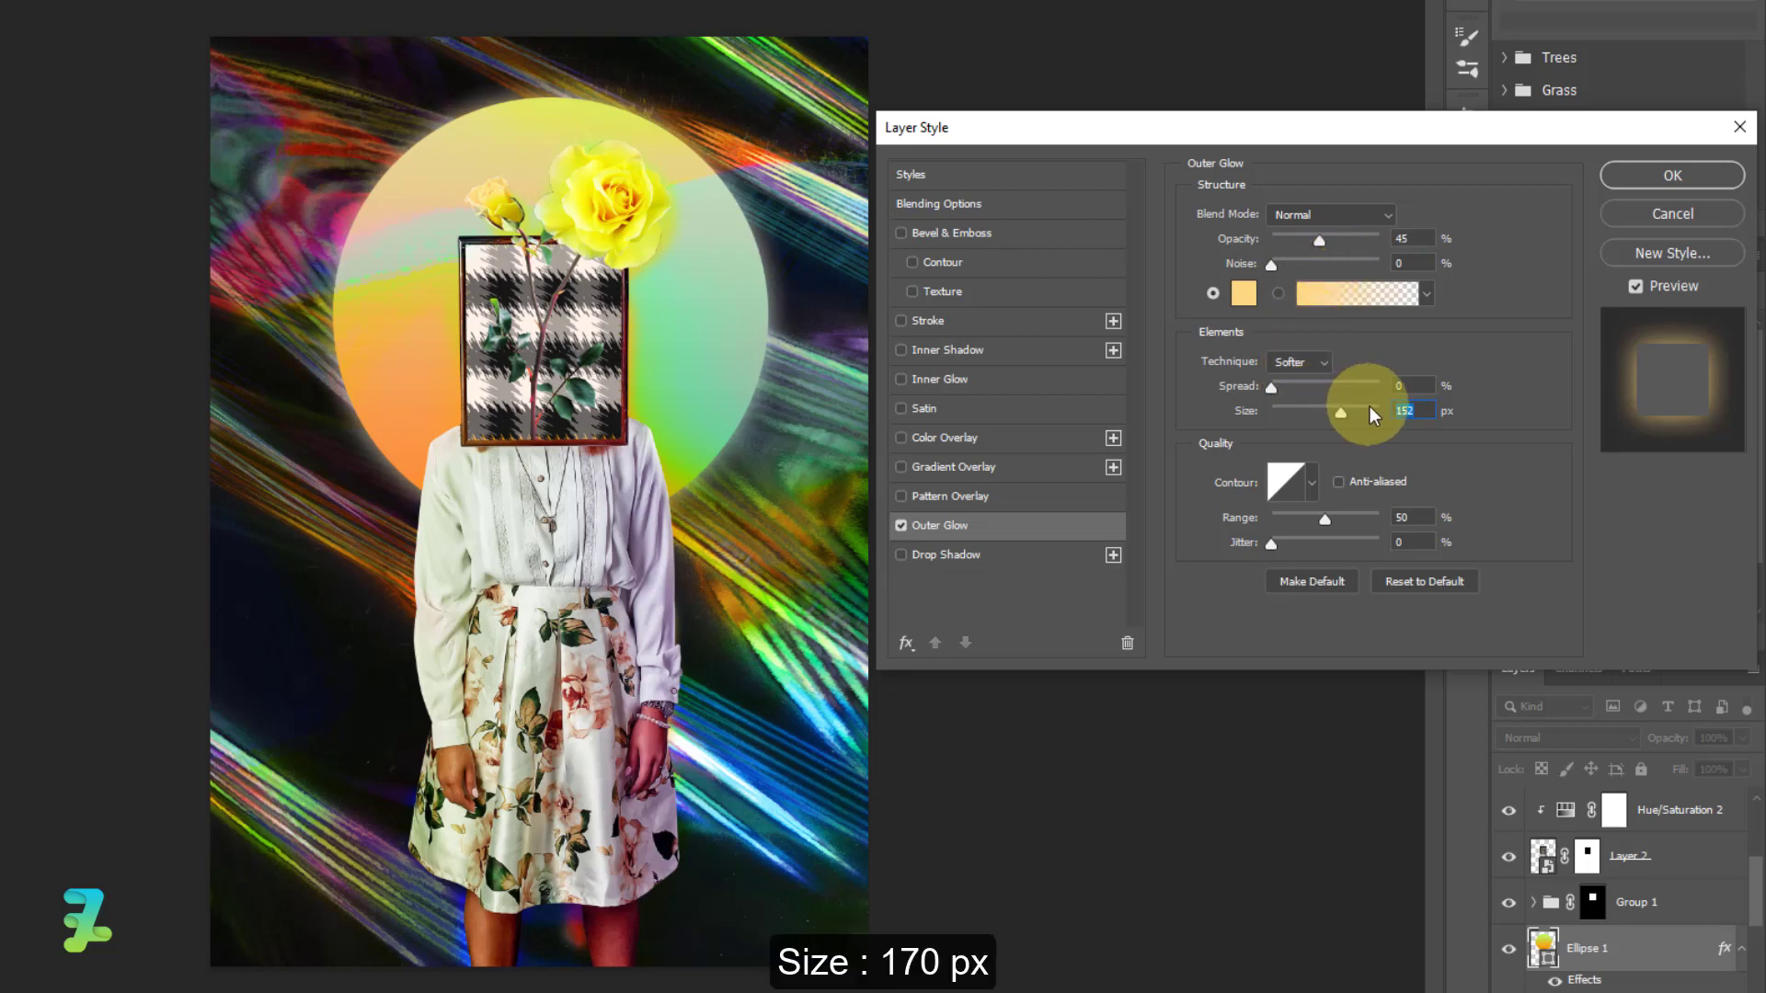
{"action": "type", "text": "170"}
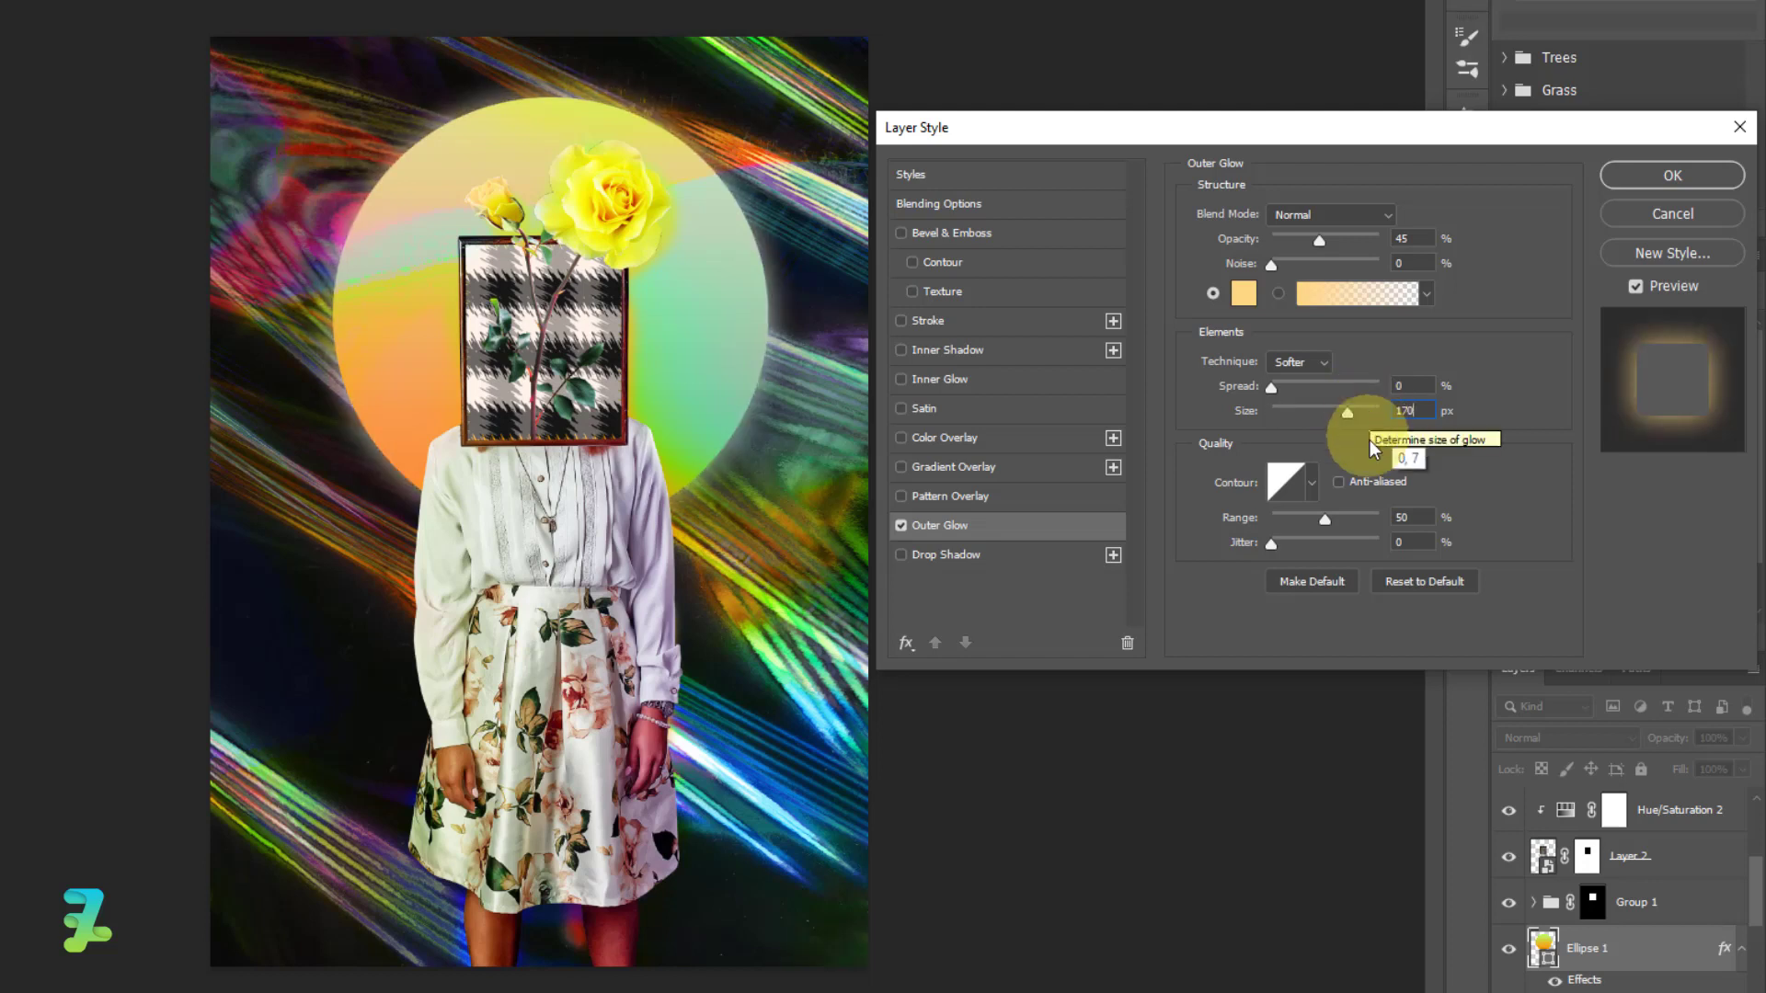
{"action": "left_click", "coordinate": [1295, 544]}
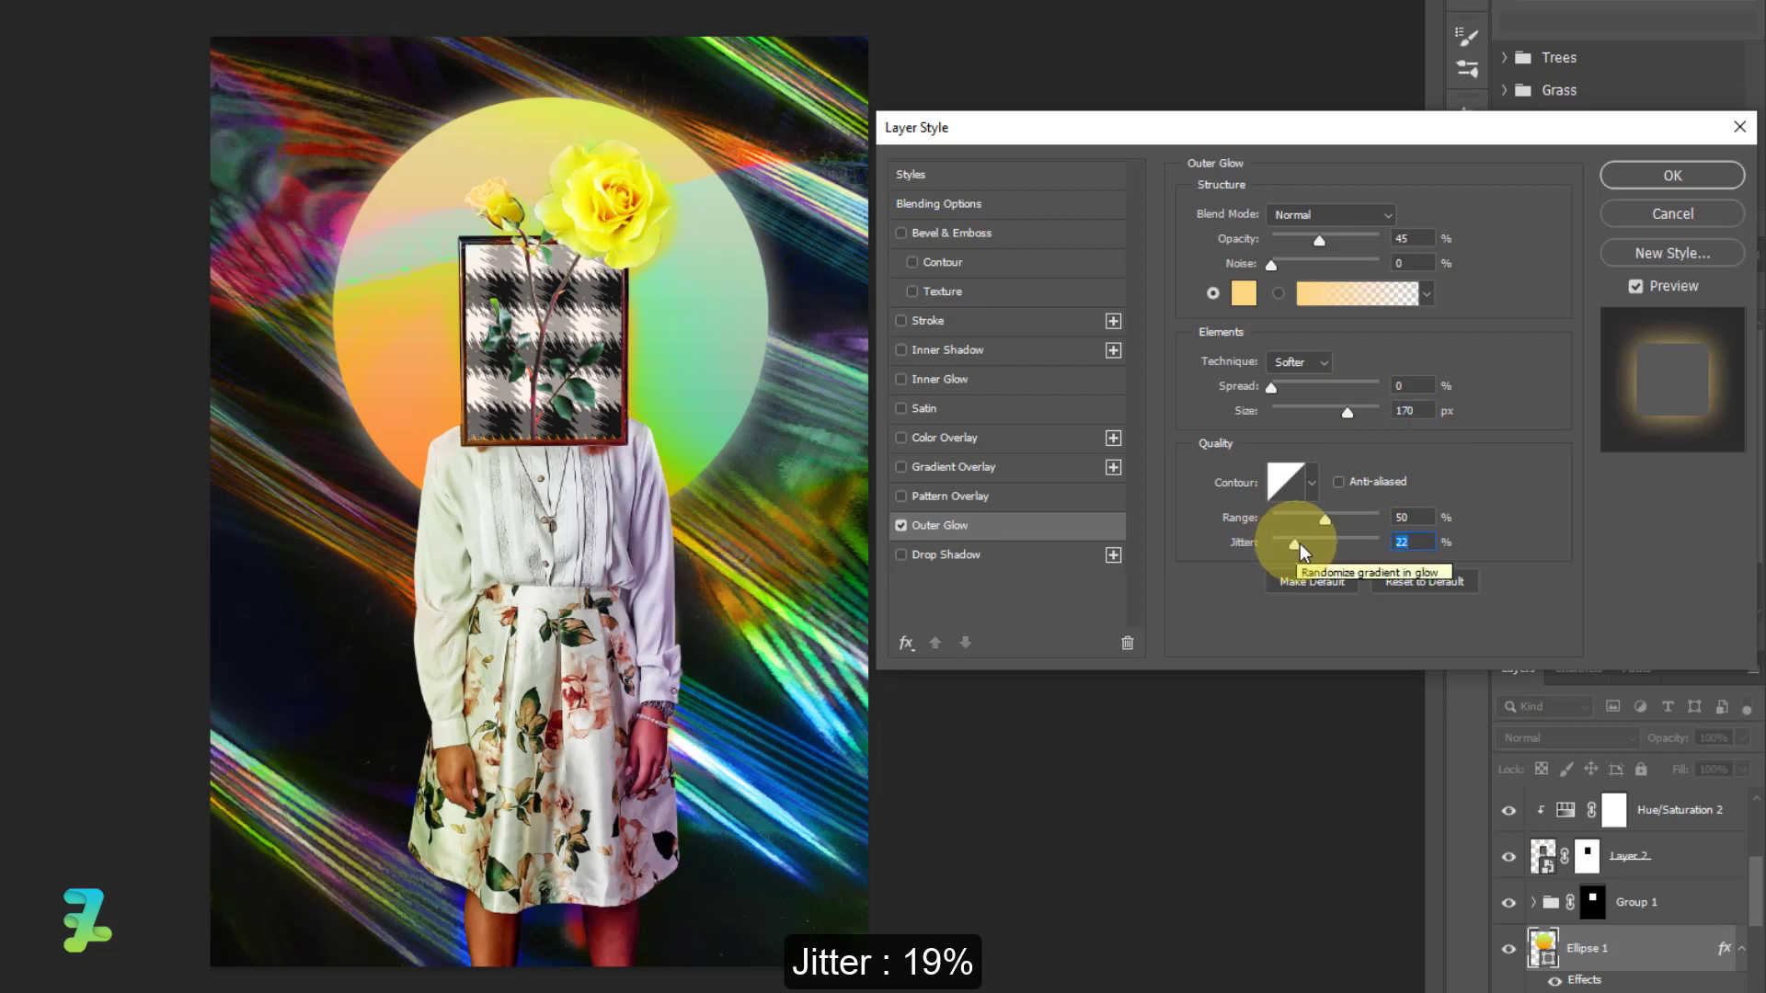
{"action": "left_click_drag", "start_coordinate": [1306, 543], "coordinate": [1276, 547]}
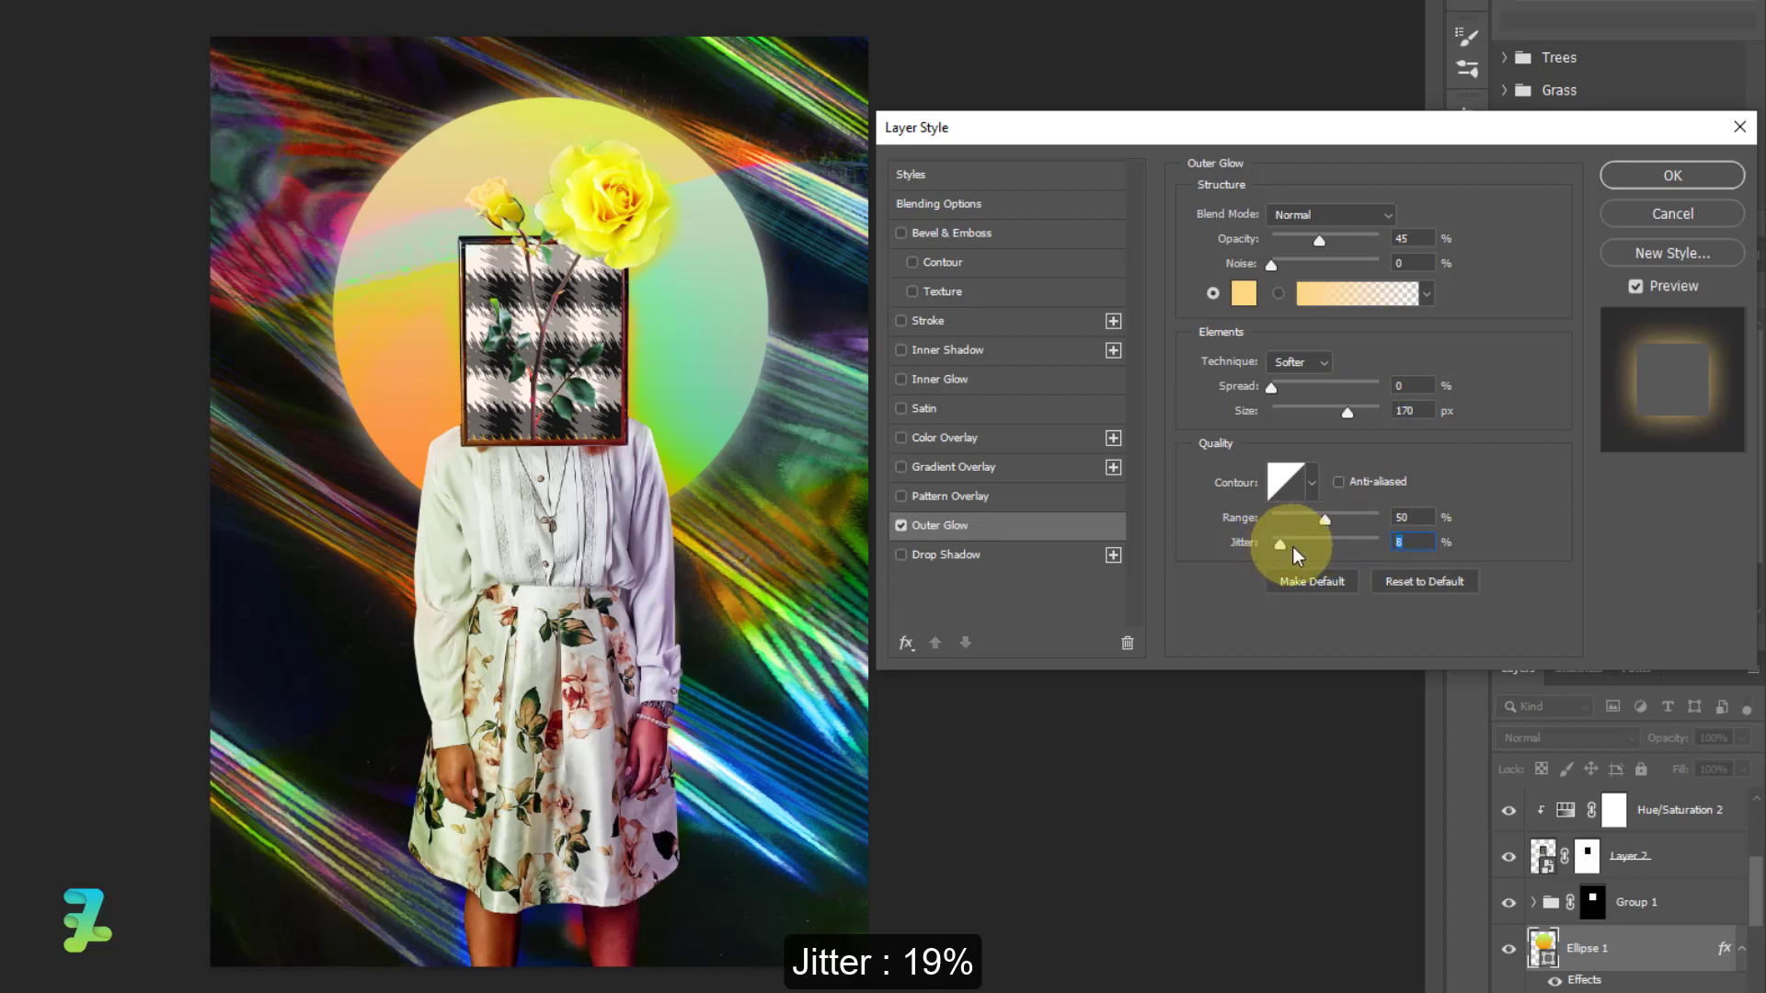
{"action": "left_click", "coordinate": [1672, 177]}
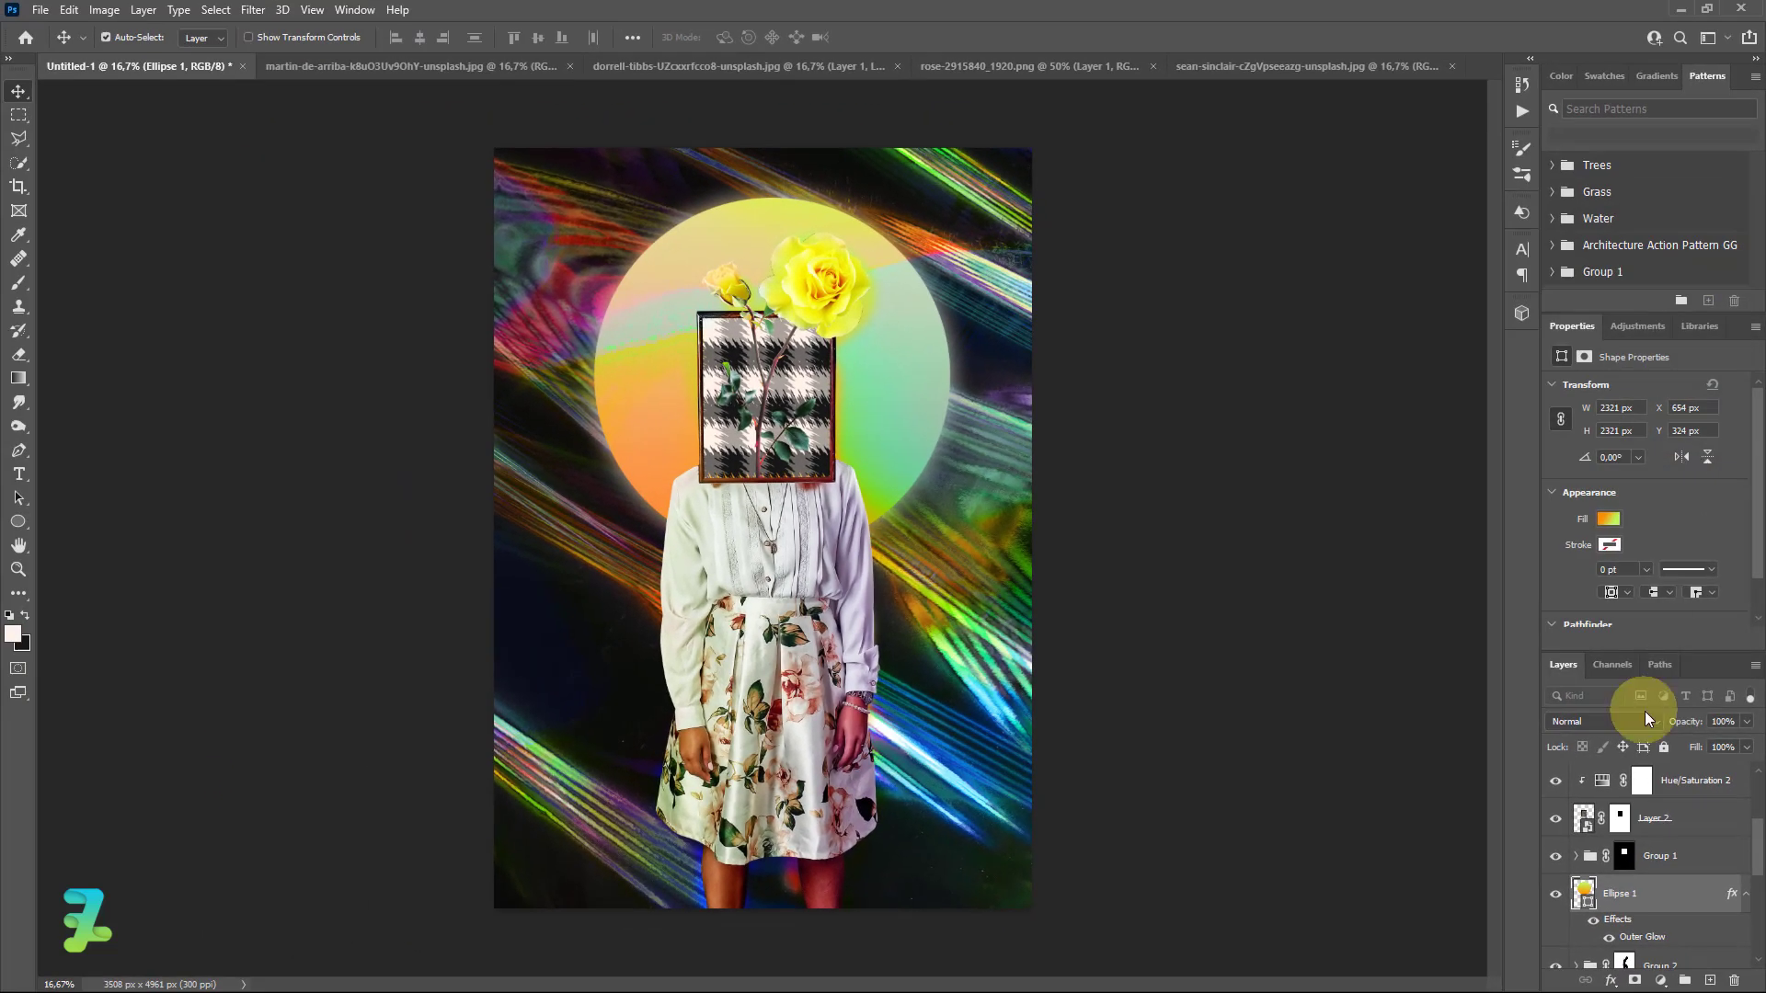
Stamp all visible layers onto a new layer above Hue/Saturation 2 and release its clipping mask
{"action": "scroll", "coordinate": [1692, 726], "scroll_direction": "up", "scroll_amount": 2}
{"action": "left_click", "coordinate": [1709, 781]}
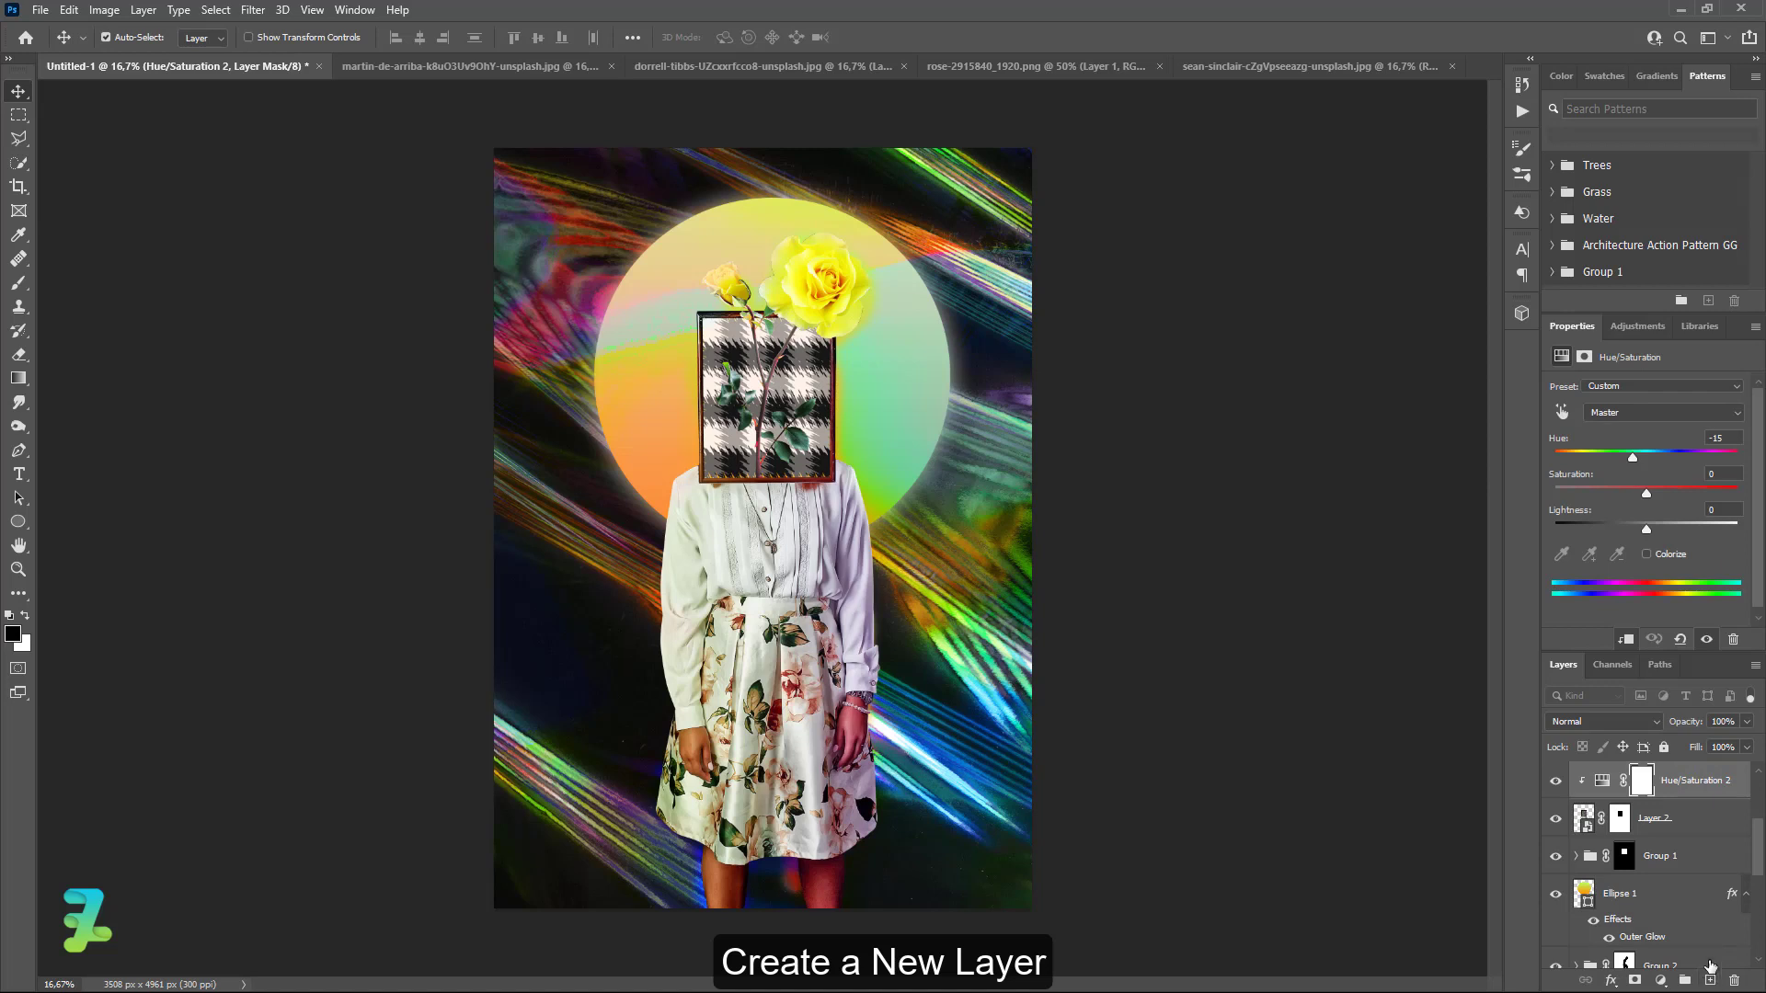
{"action": "left_click", "coordinate": [1712, 981]}
{"action": "key", "text": "ctrl+shift+alt+e"}
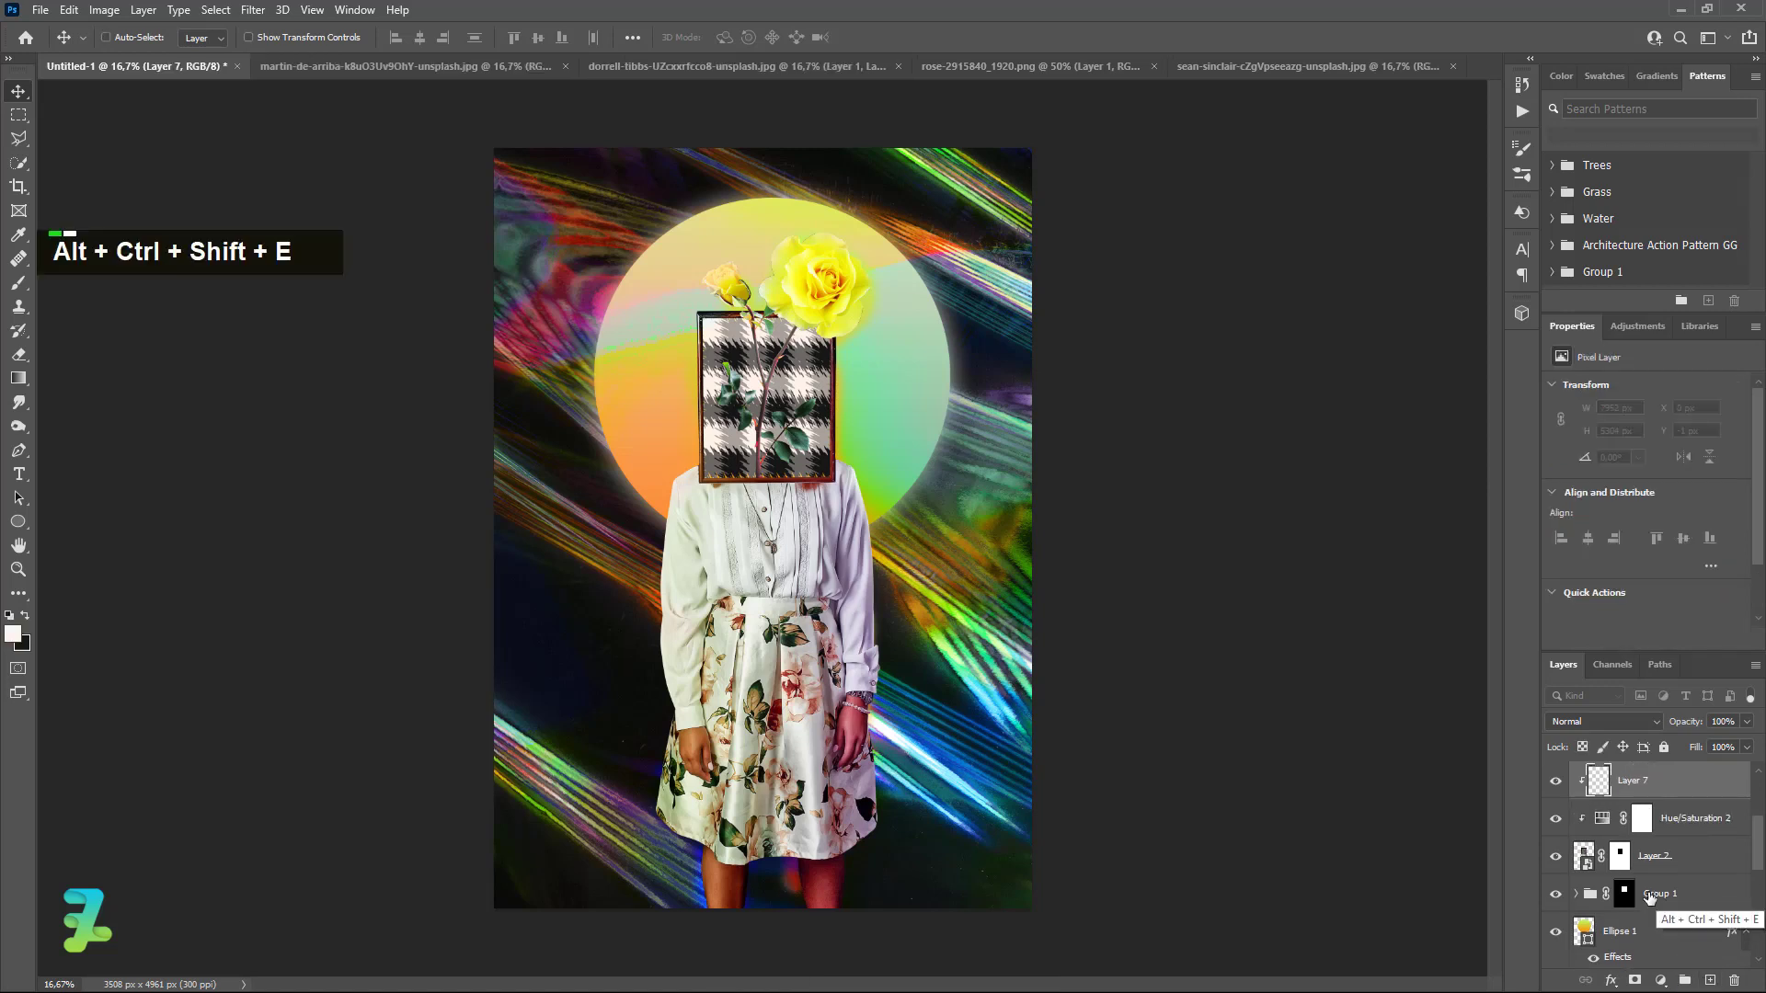
{"action": "right_click", "coordinate": [1676, 778]}
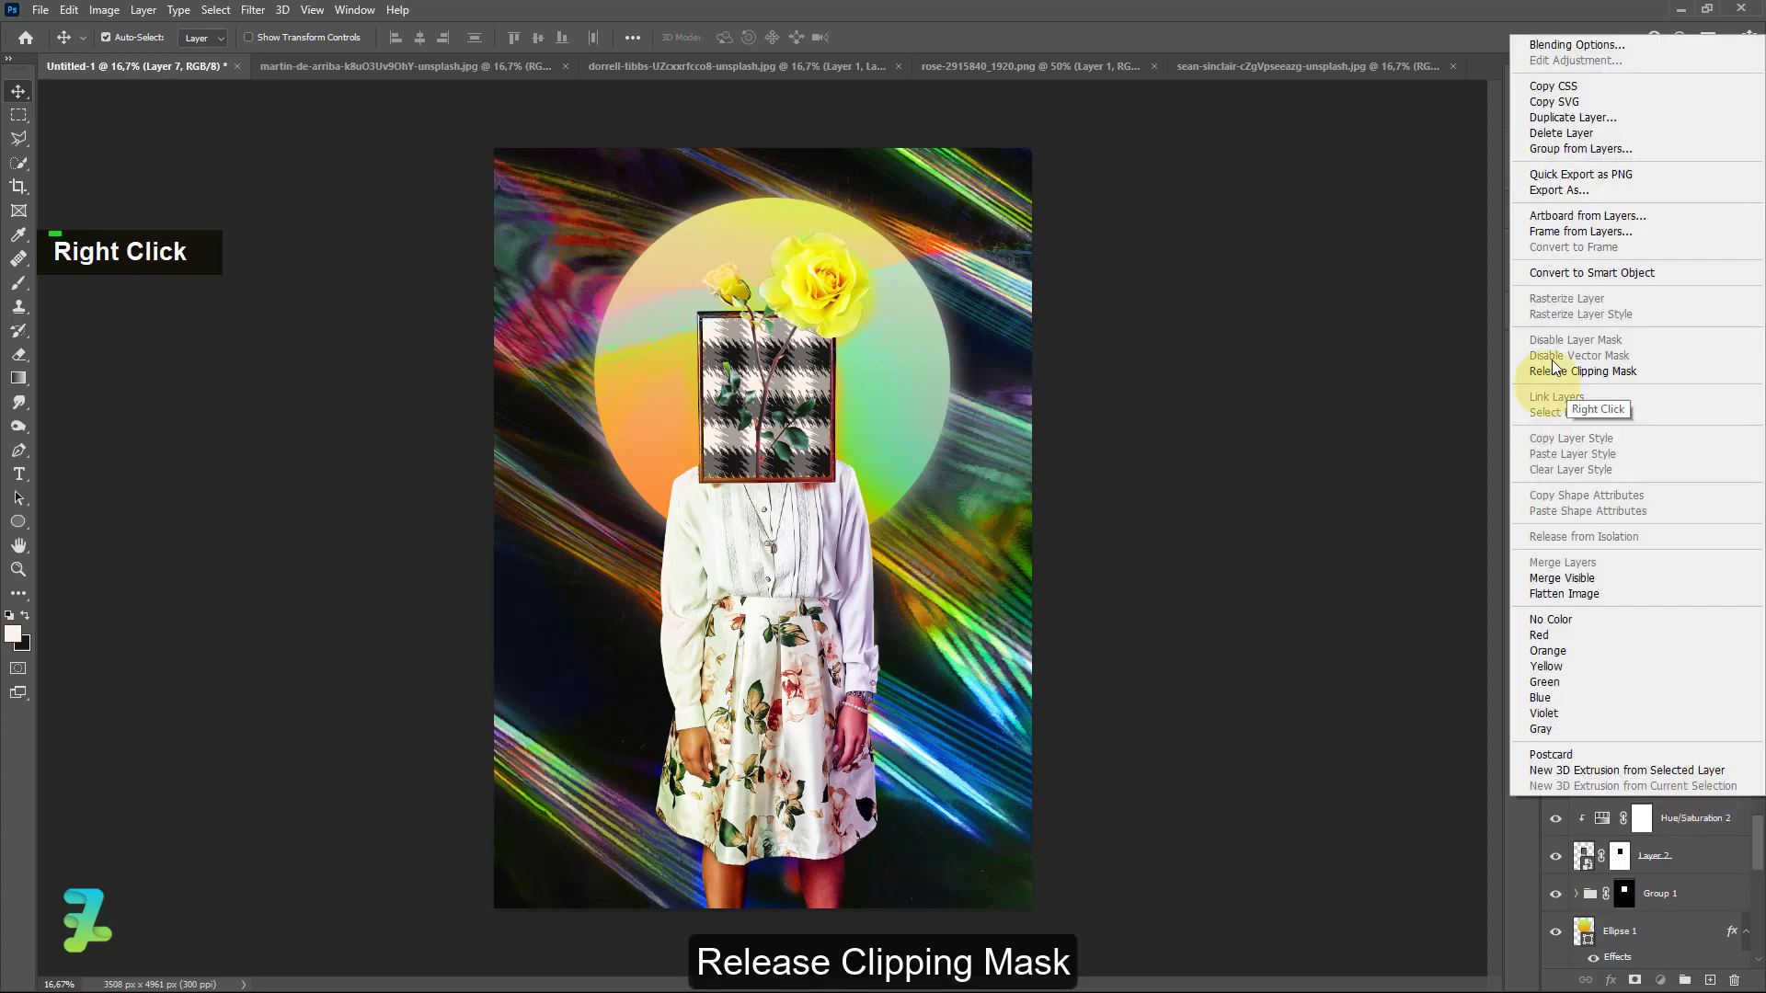
{"action": "left_click", "coordinate": [1572, 373]}
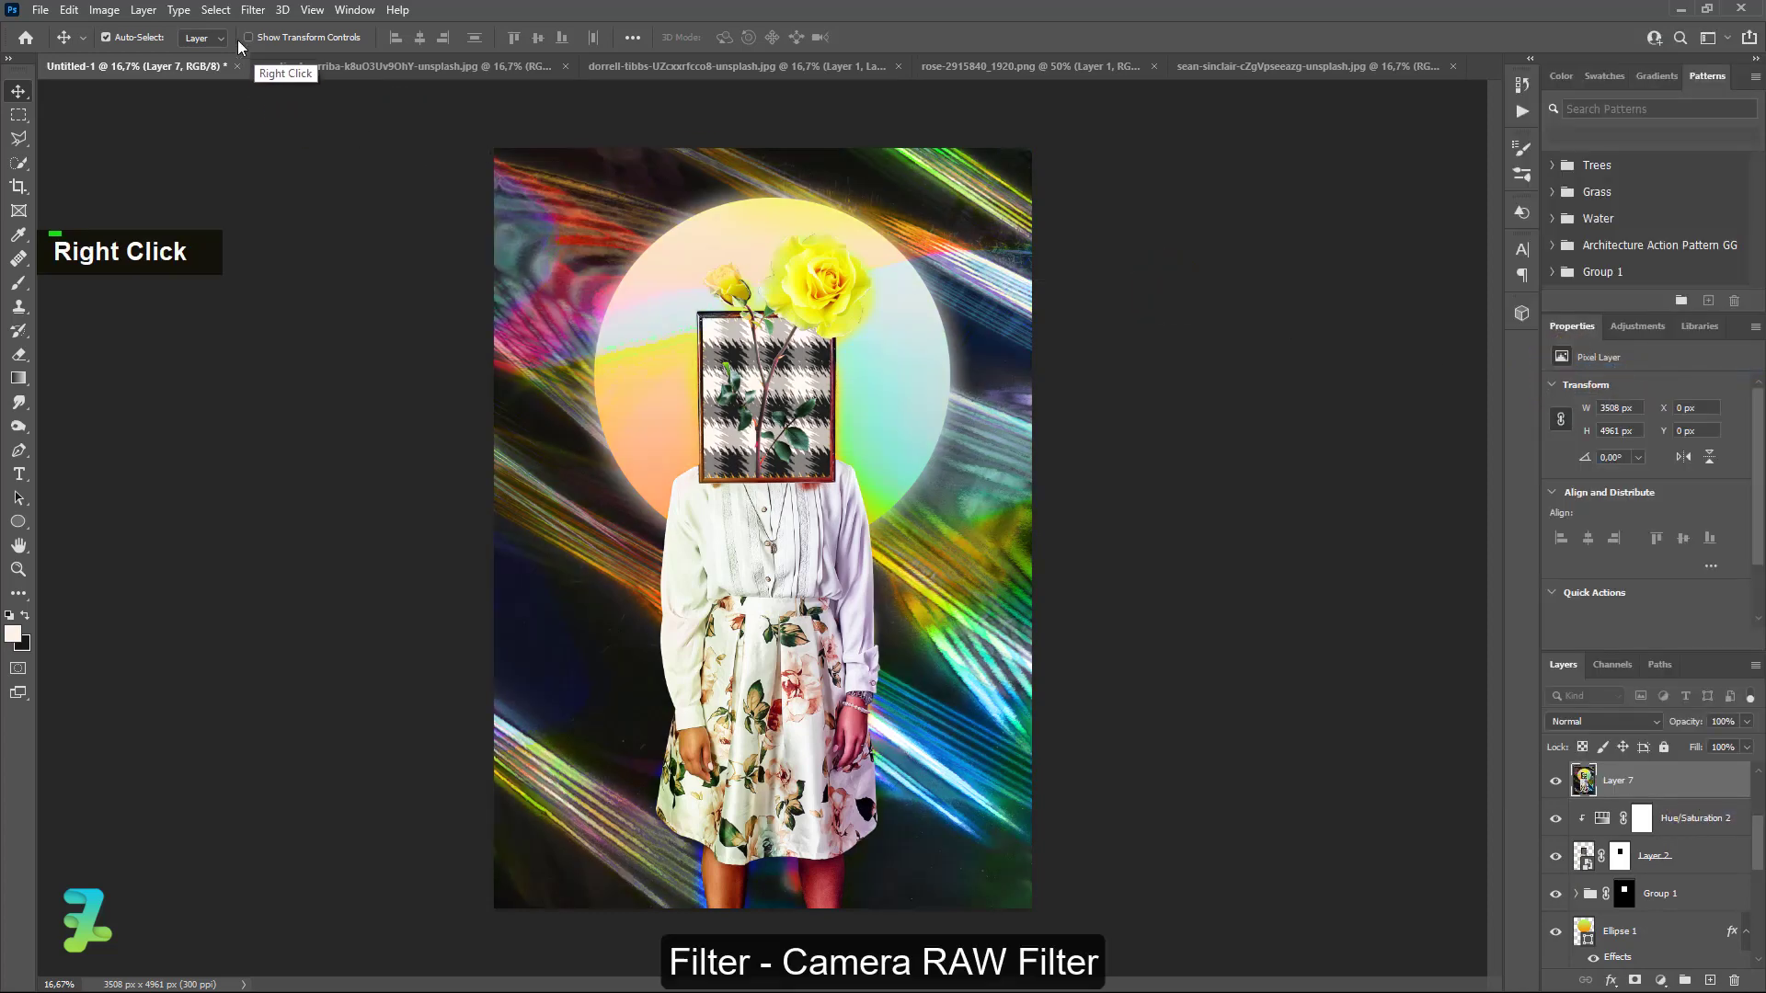
In a Camera Raw filter on the merged layer, set Temperature -7, Exposure -0.05, Contrast +9, Highlights +4, Shadows +3, Whites +6 and Blacks +8
{"action": "left_click", "coordinate": [254, 11]}
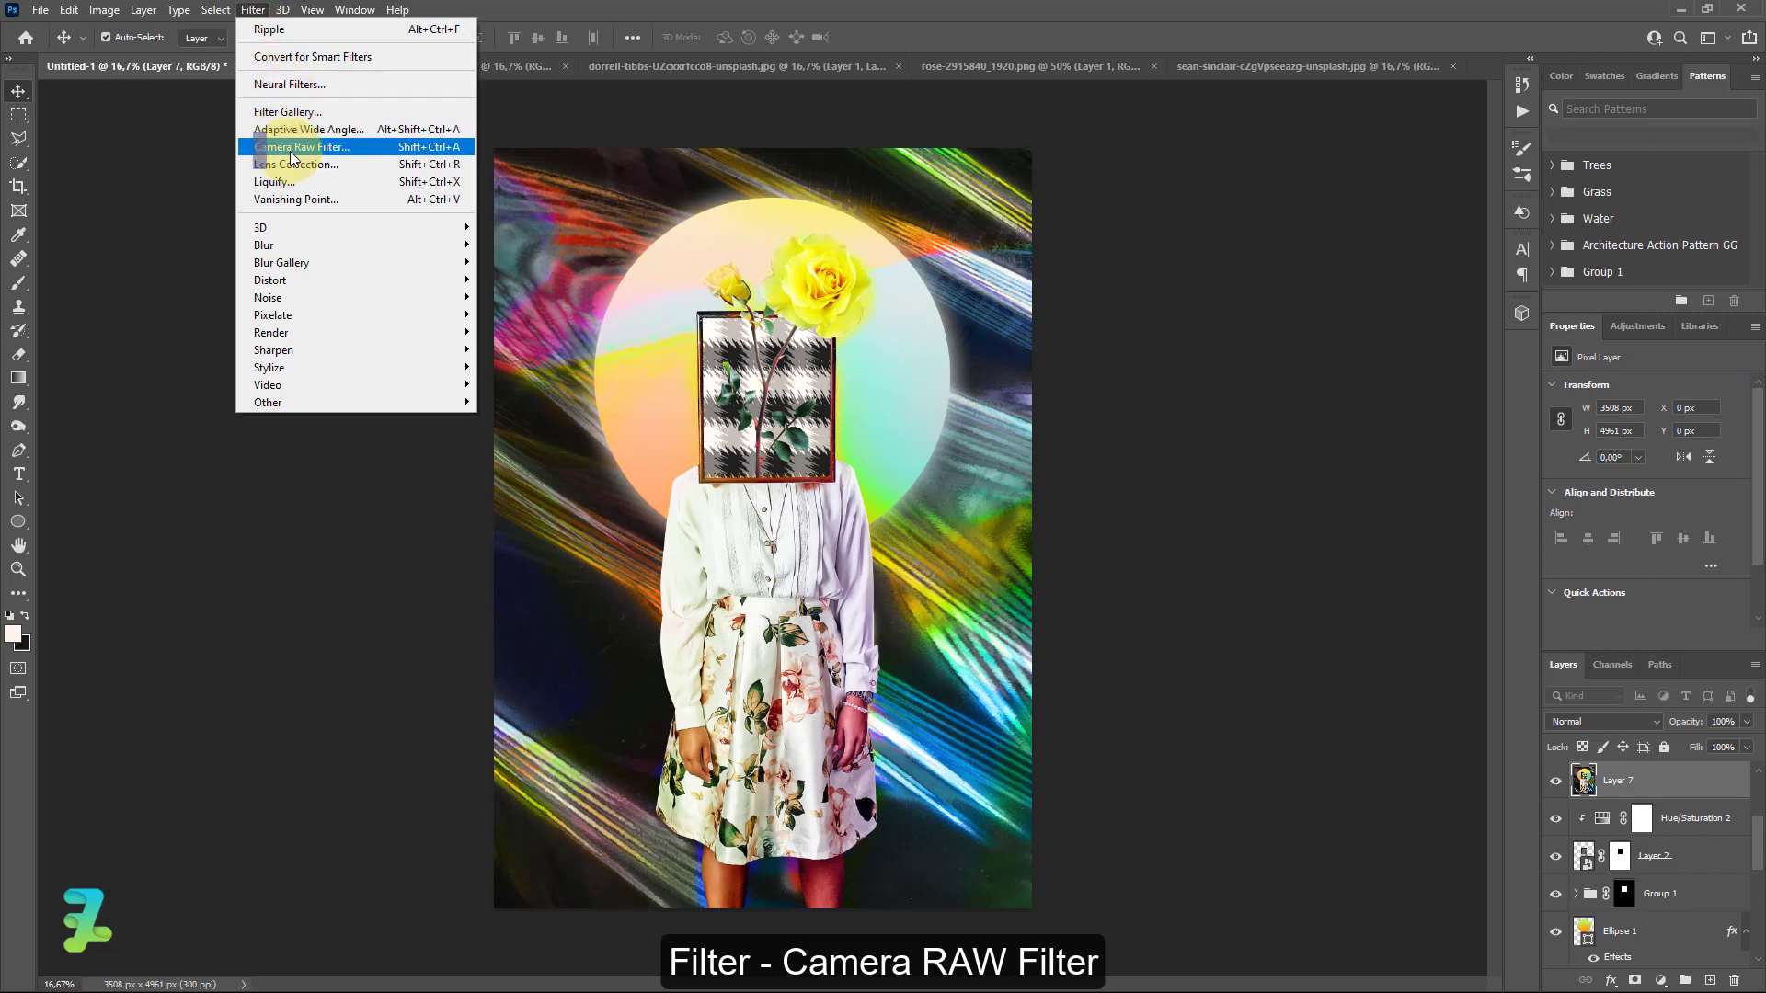
{"action": "left_click", "coordinate": [267, 147]}
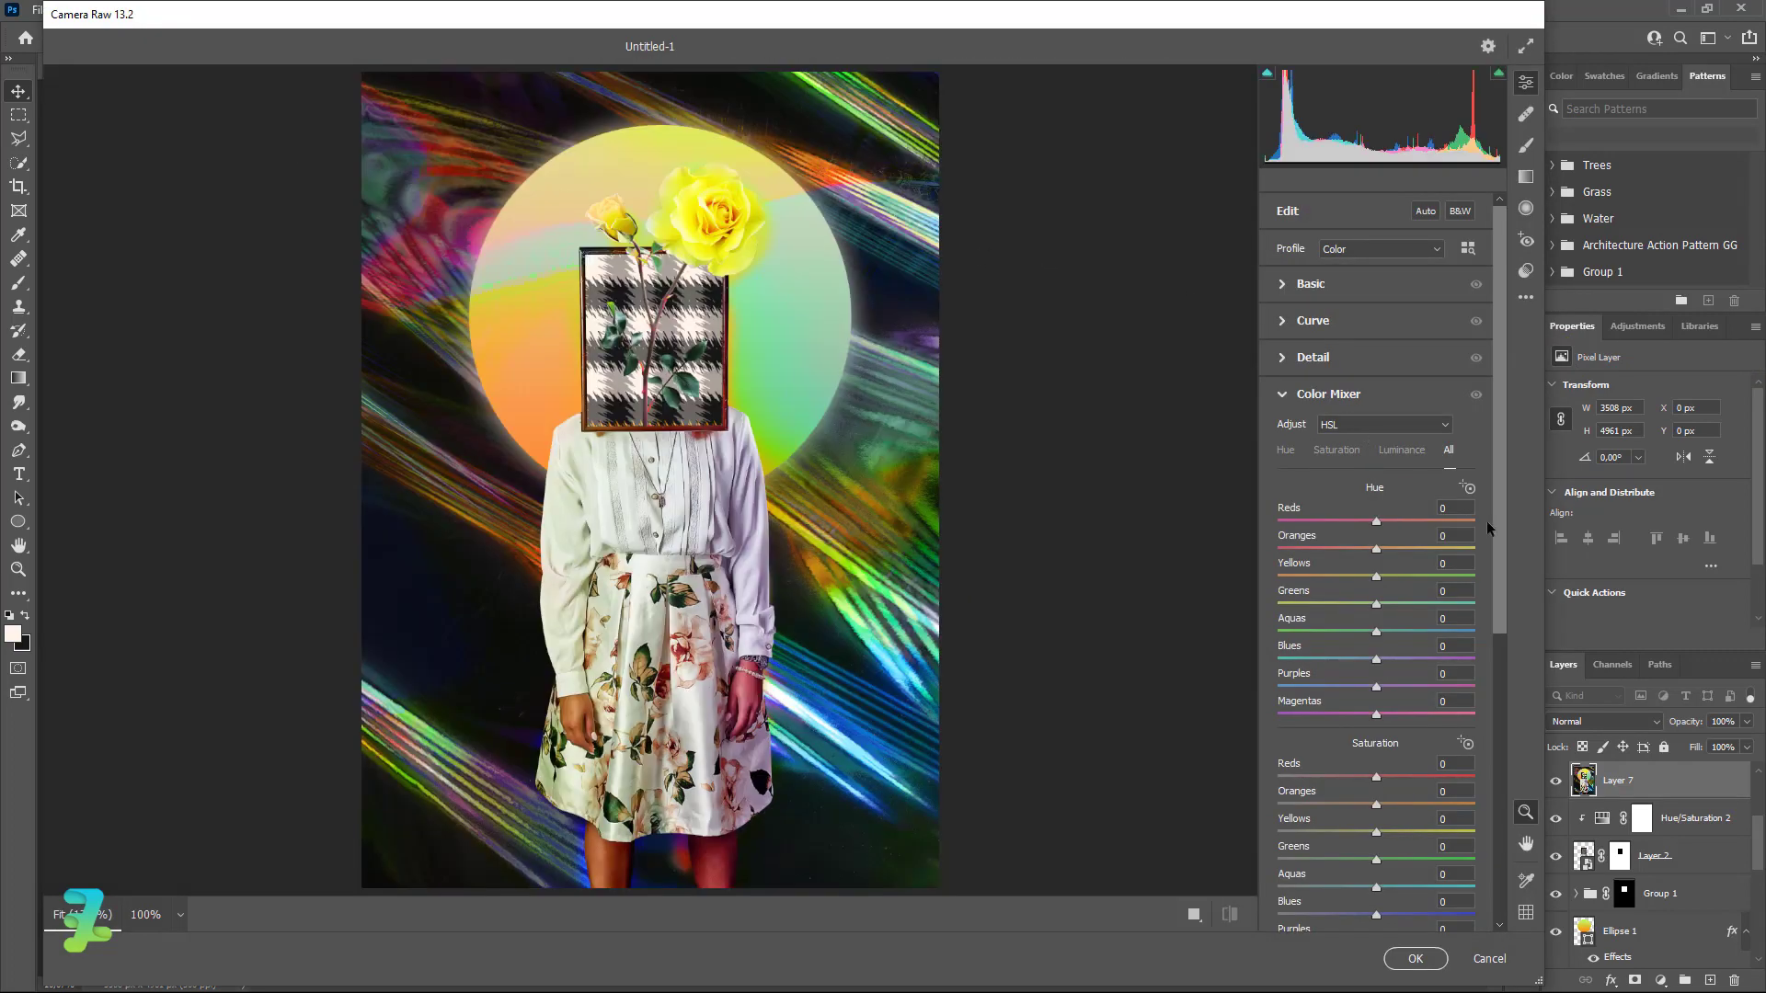
{"action": "left_click", "coordinate": [1283, 280]}
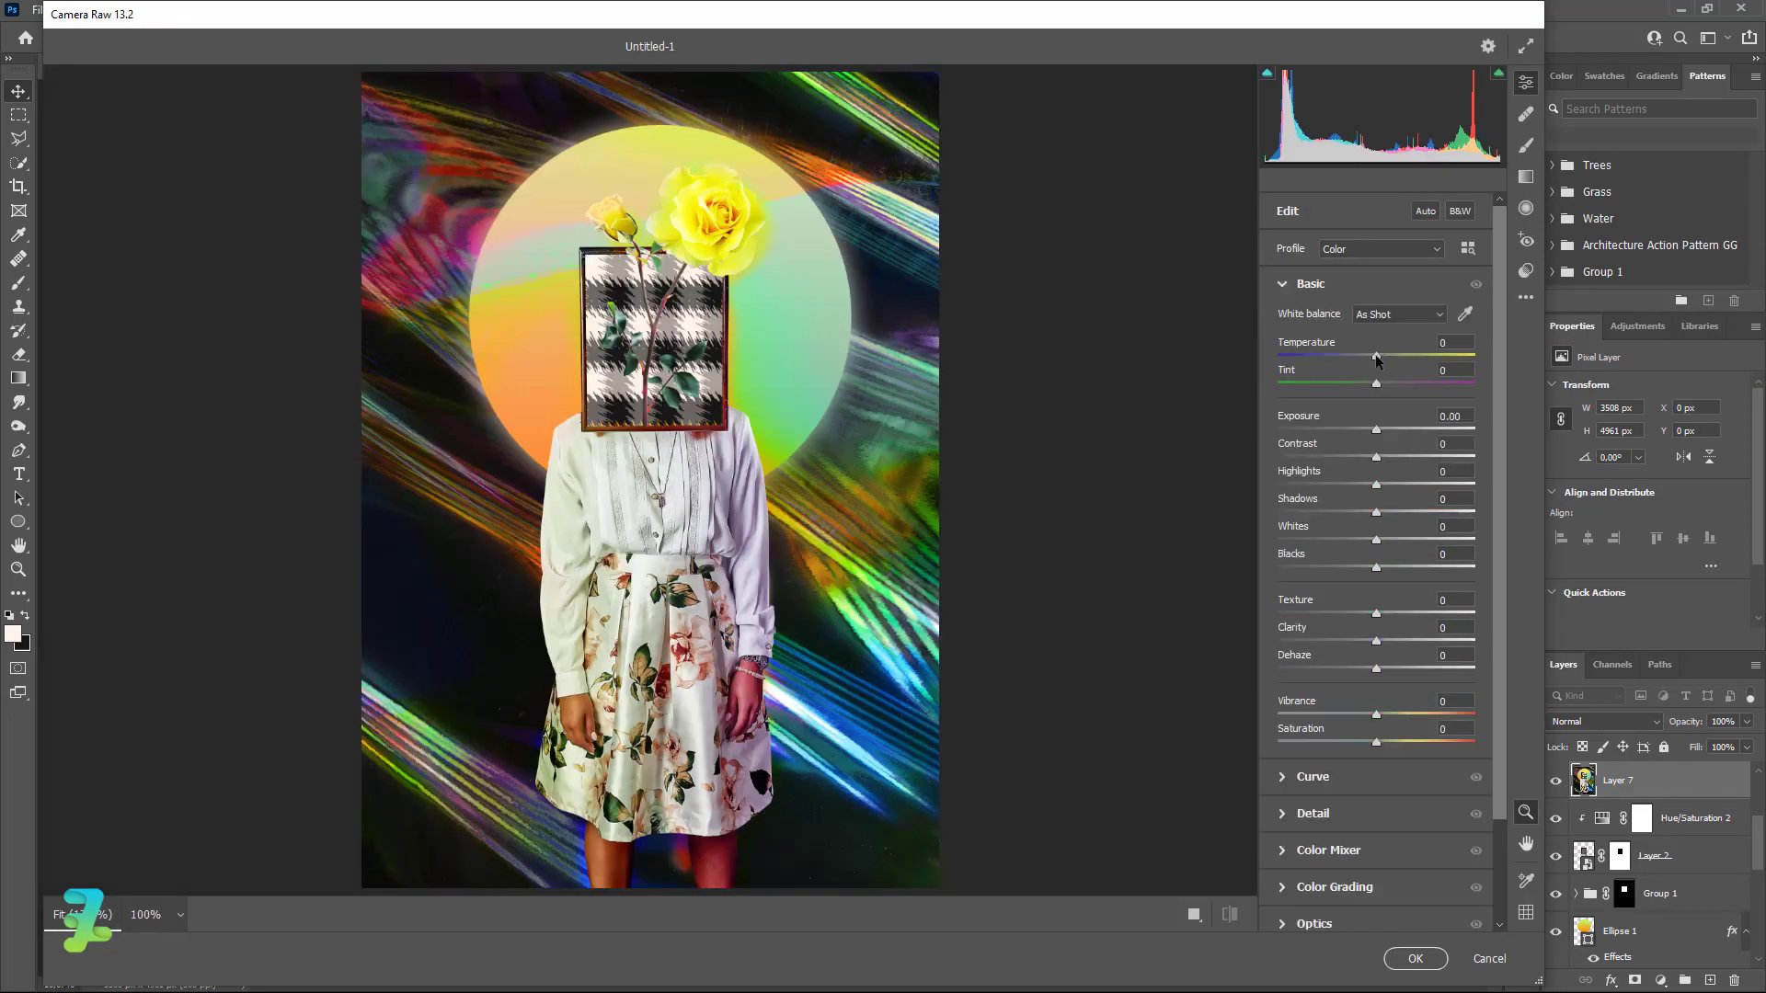
{"action": "left_click_drag", "start_coordinate": [1381, 362], "coordinate": [1370, 365]}
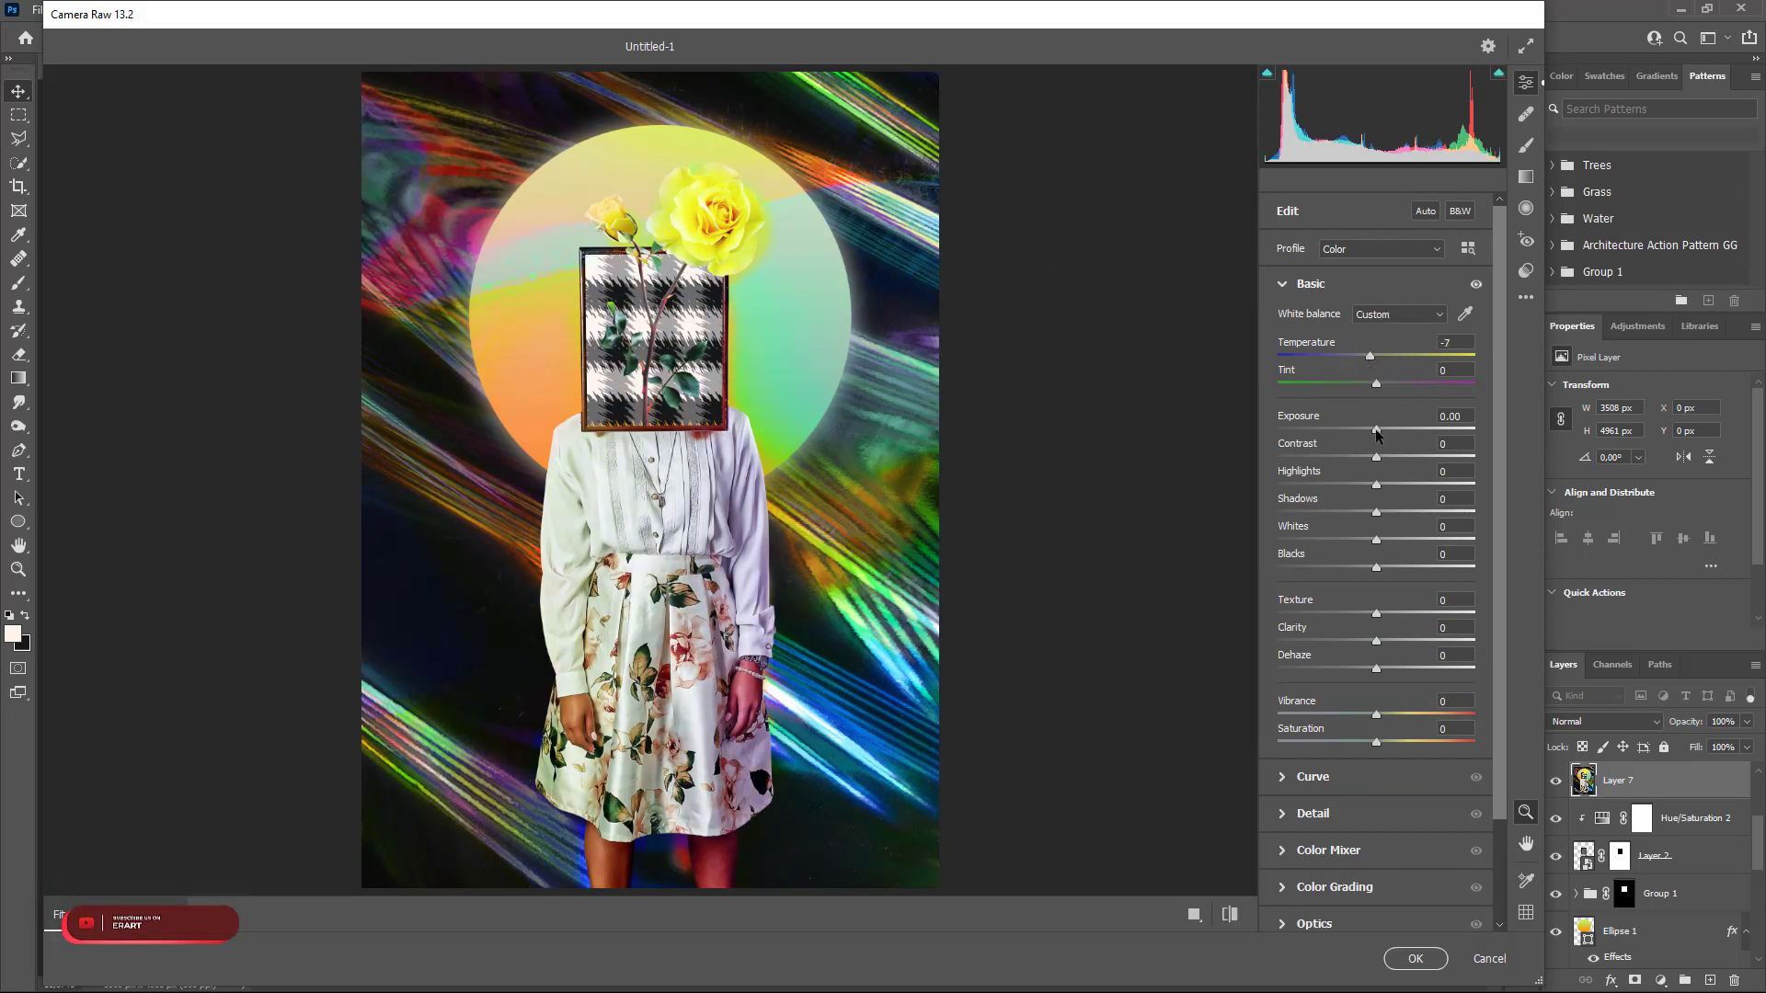
{"action": "left_click_drag", "start_coordinate": [1377, 433], "coordinate": [1383, 571]}
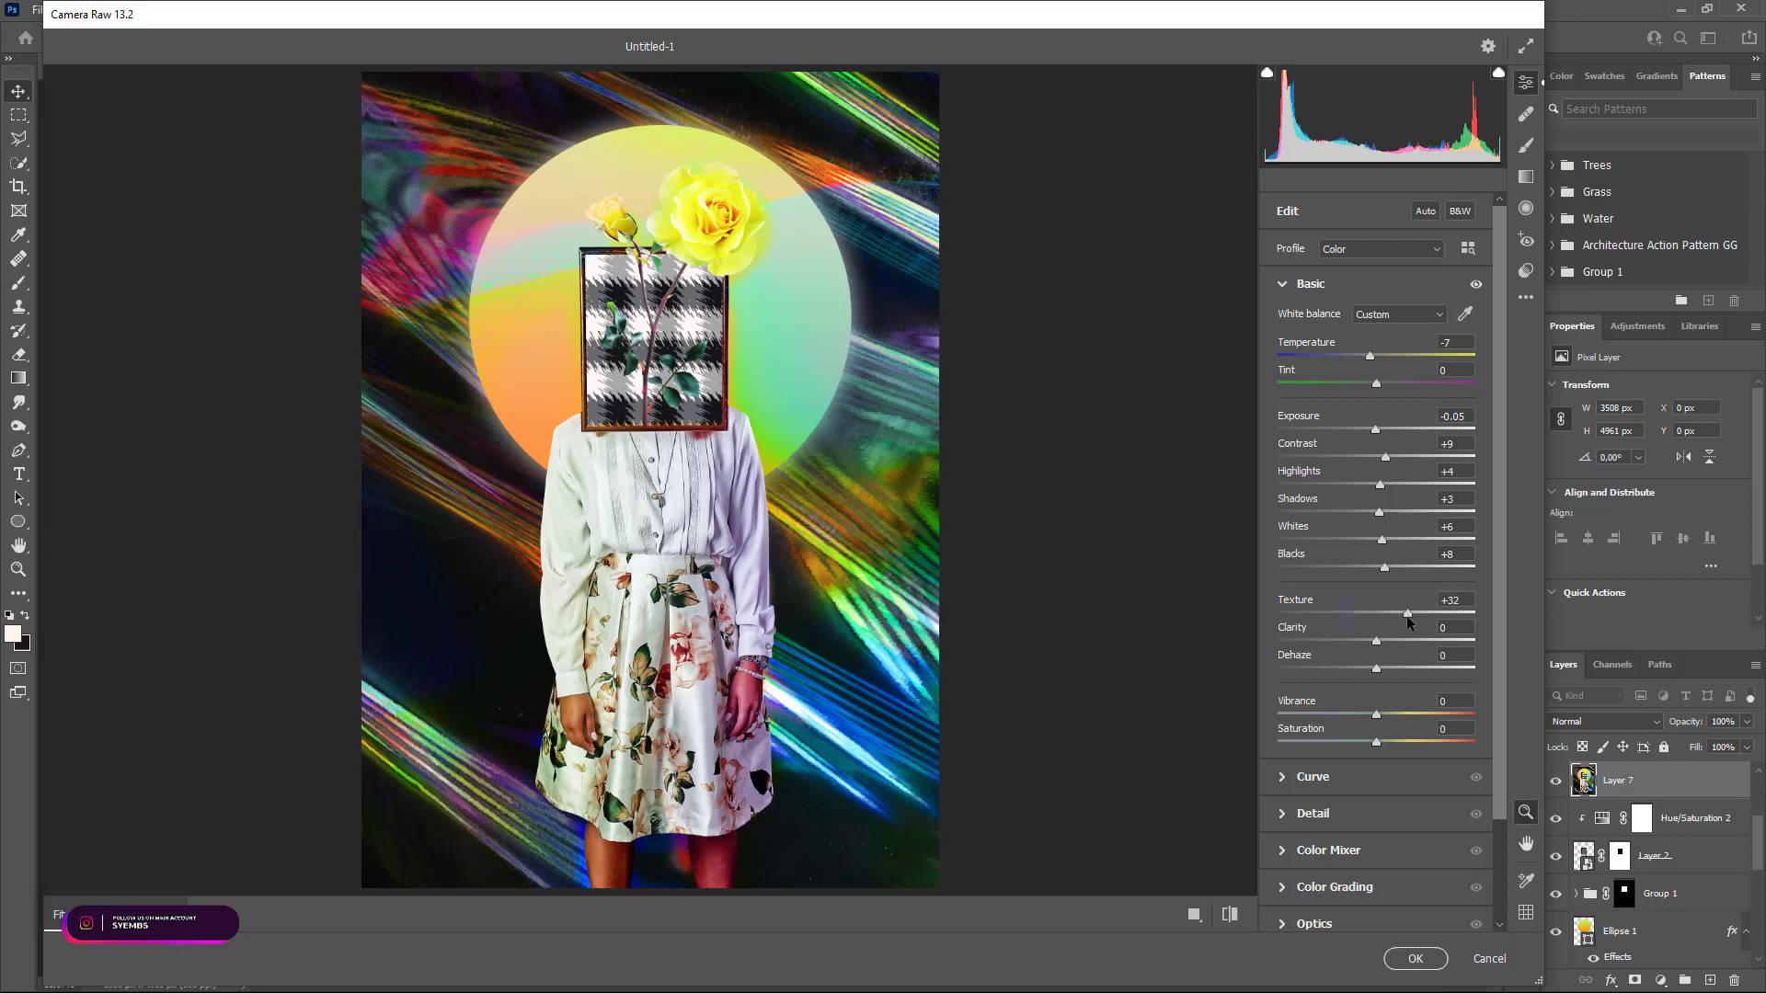
Set Texture to +10, Clarity to +5, Dehaze to -2 and Vibrance to +4, and apply the Camera Raw filter
{"action": "left_click_drag", "start_coordinate": [1403, 616], "coordinate": [1378, 724]}
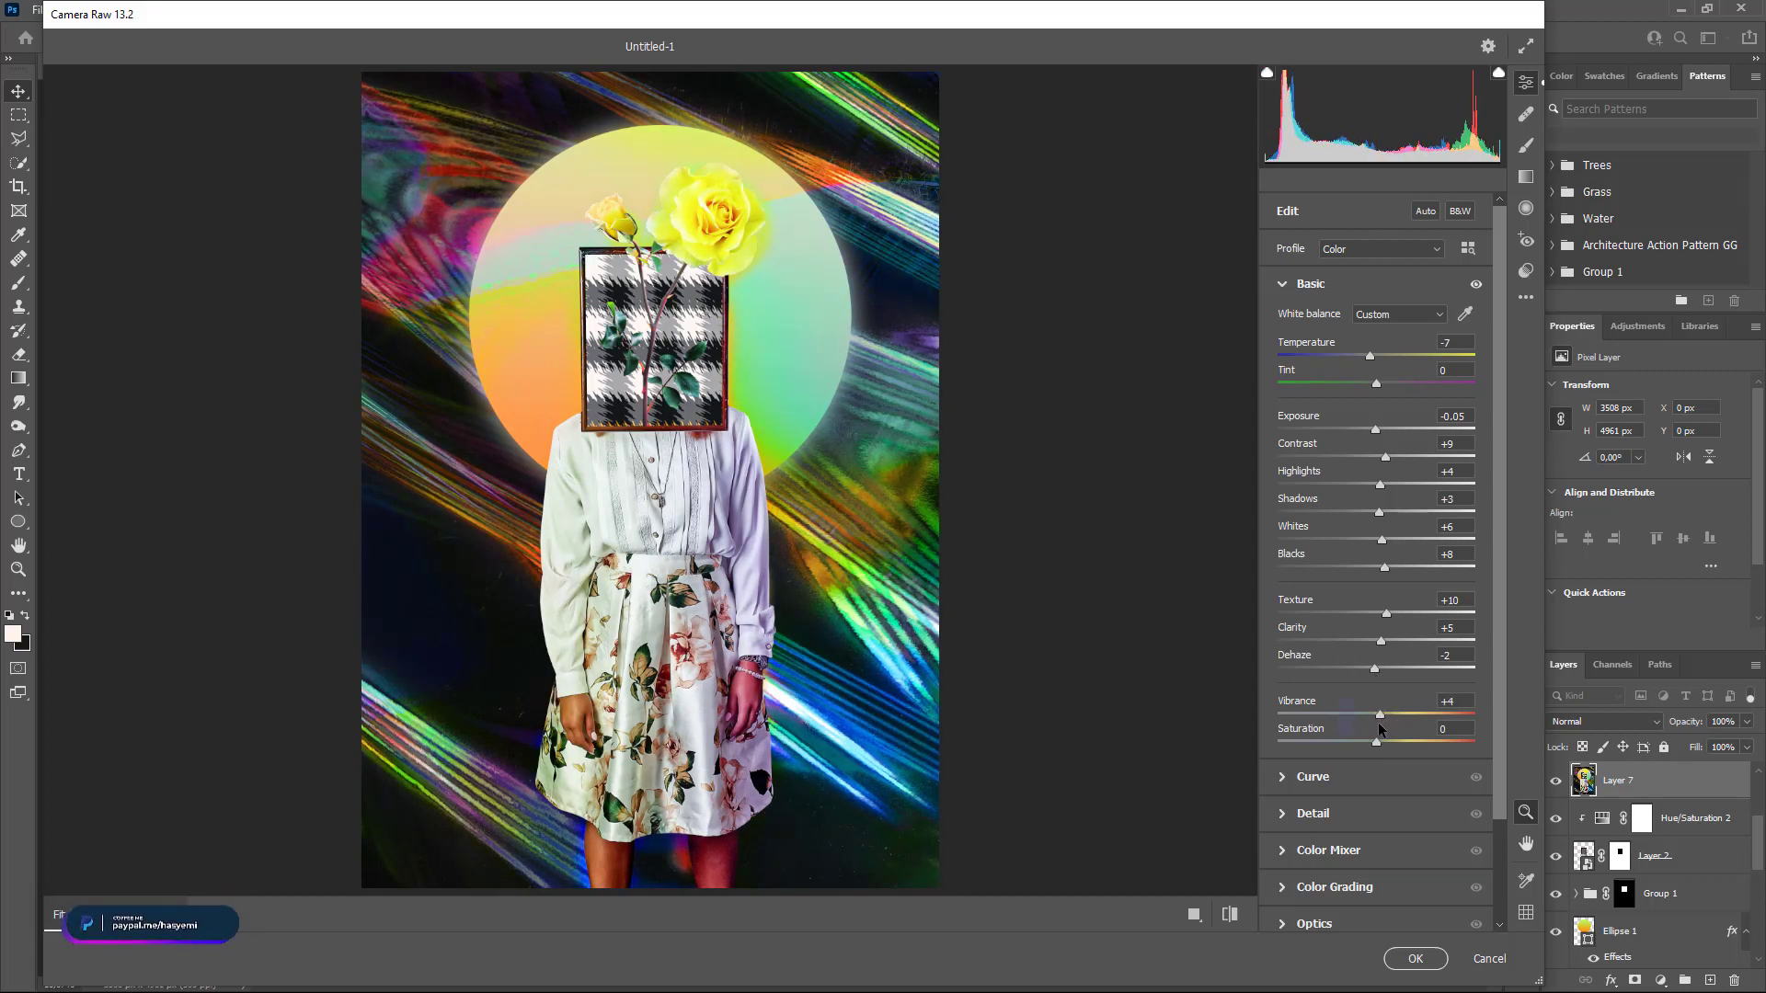
{"action": "left_click", "coordinate": [1414, 956]}
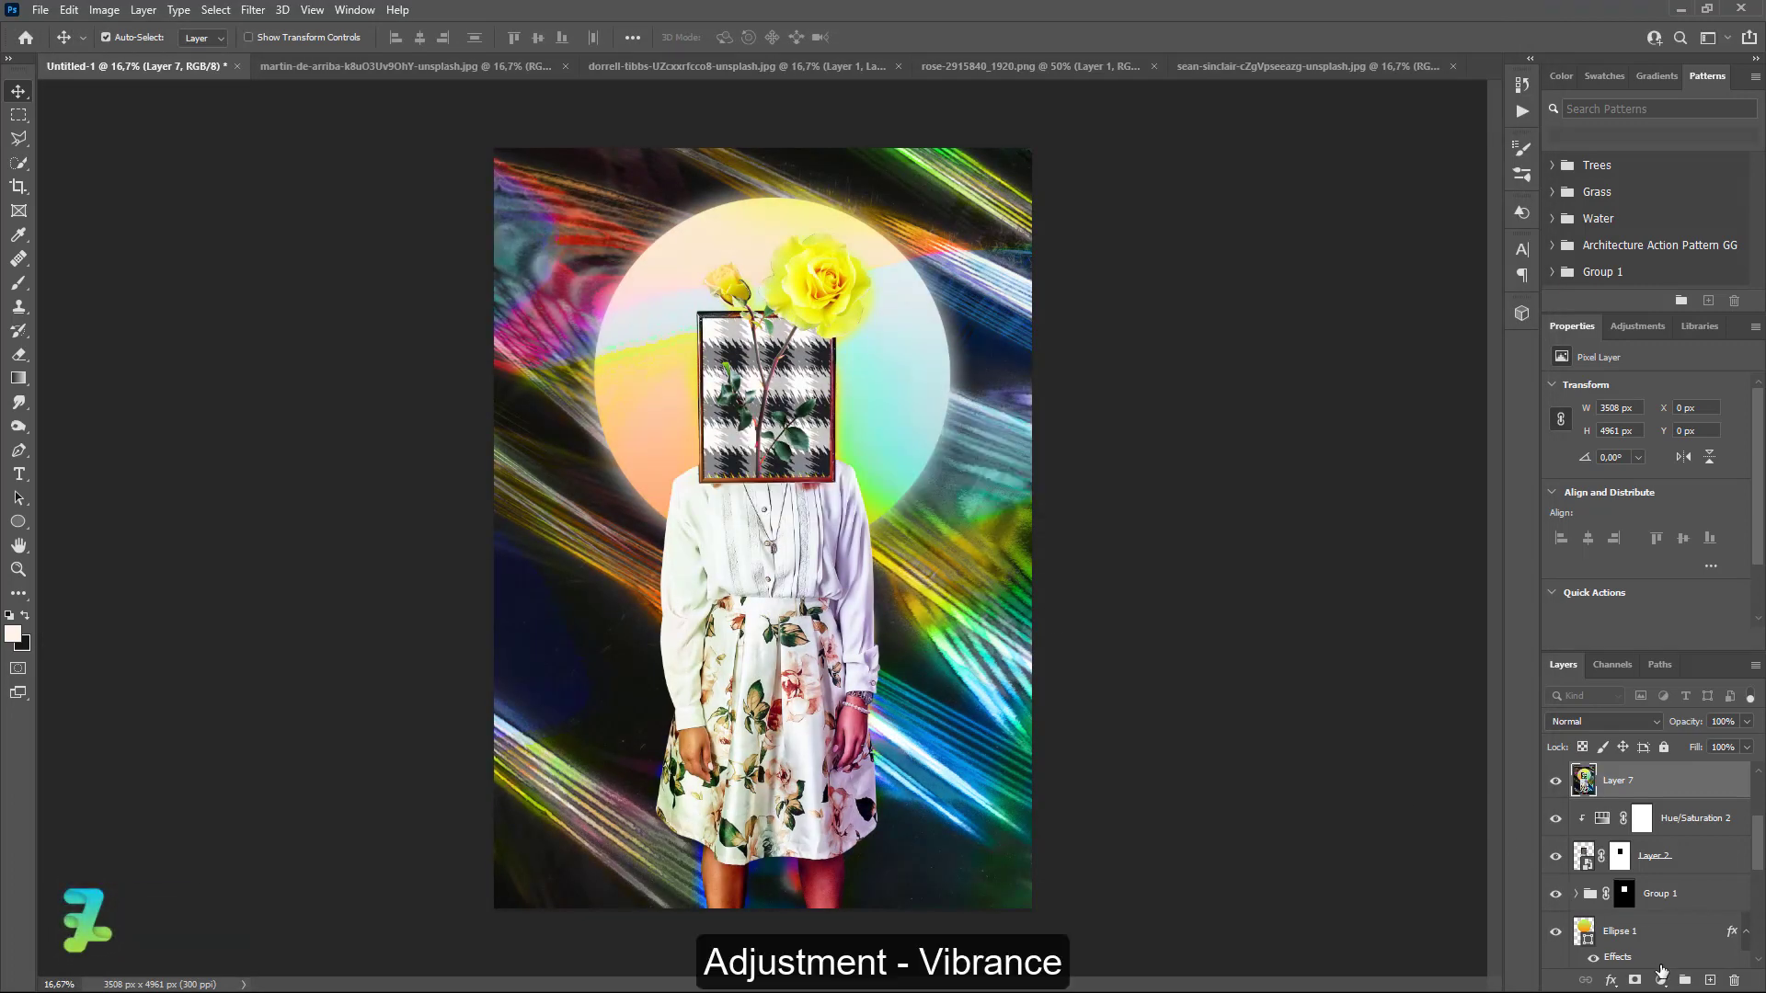
Add a Vibrance adjustment clipped to the merged layer, with Vibrance -2 and Saturation +3
{"action": "left_click", "coordinate": [1661, 981]}
{"action": "left_click", "coordinate": [1656, 785]}
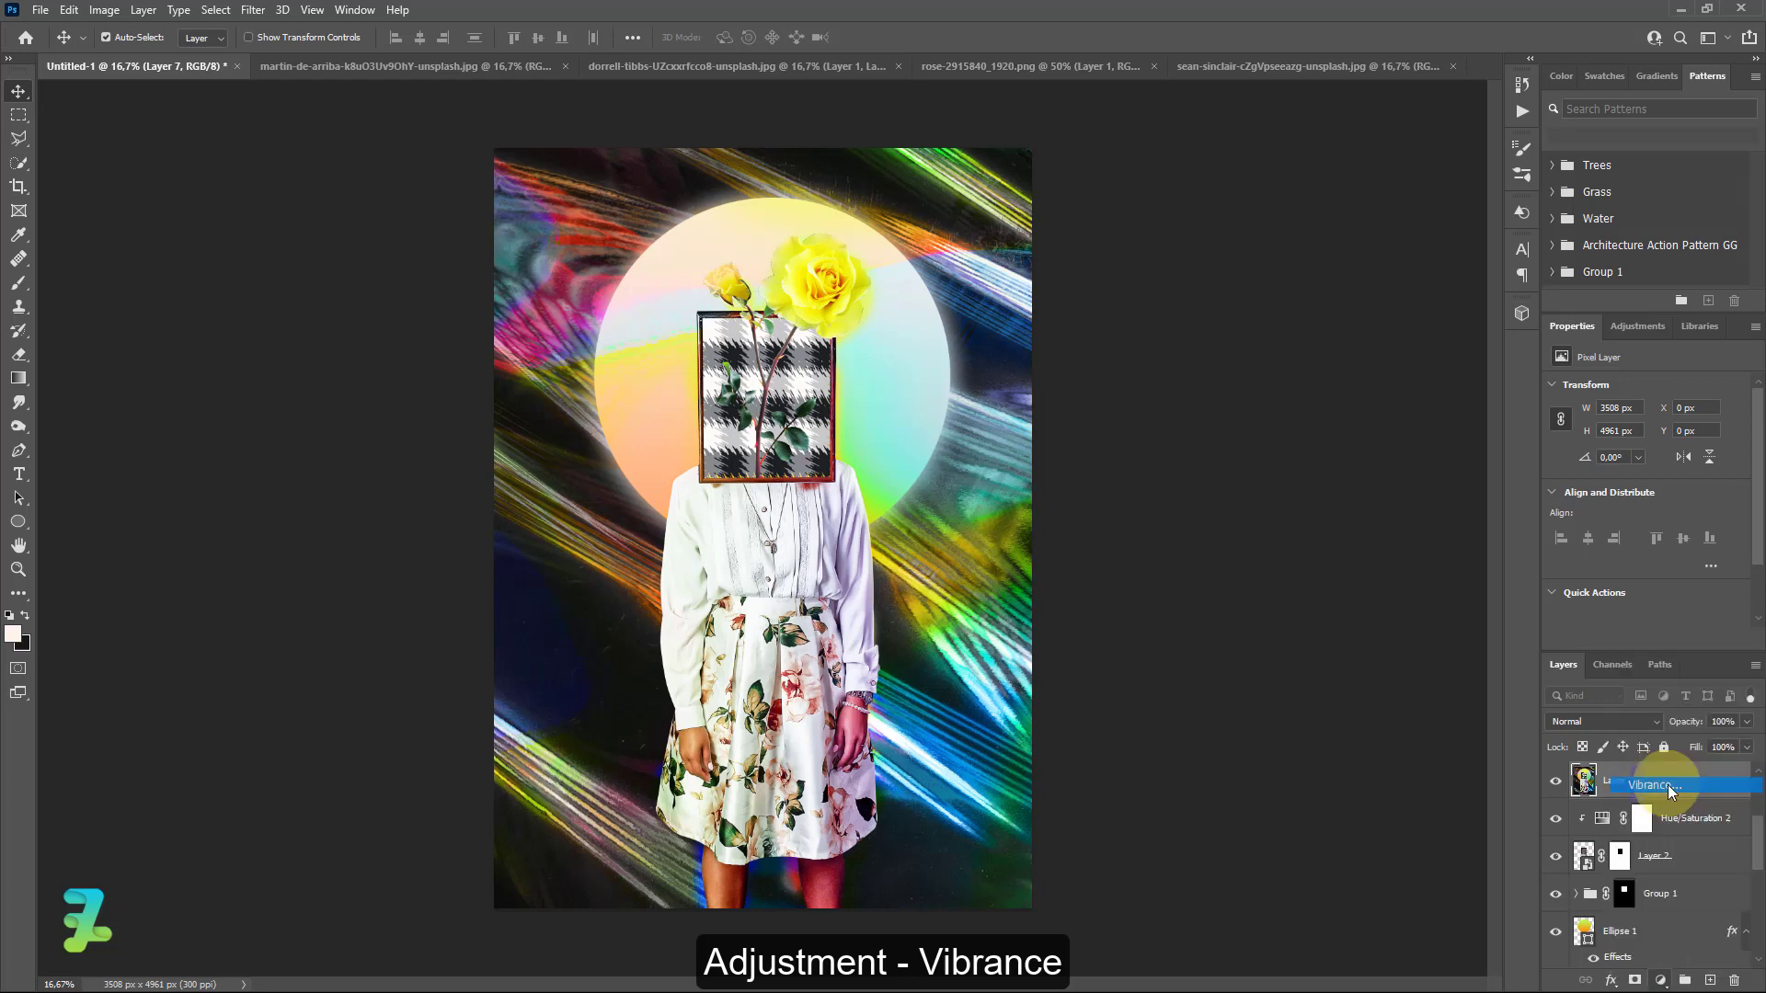
{"action": "left_click", "coordinate": [1626, 638]}
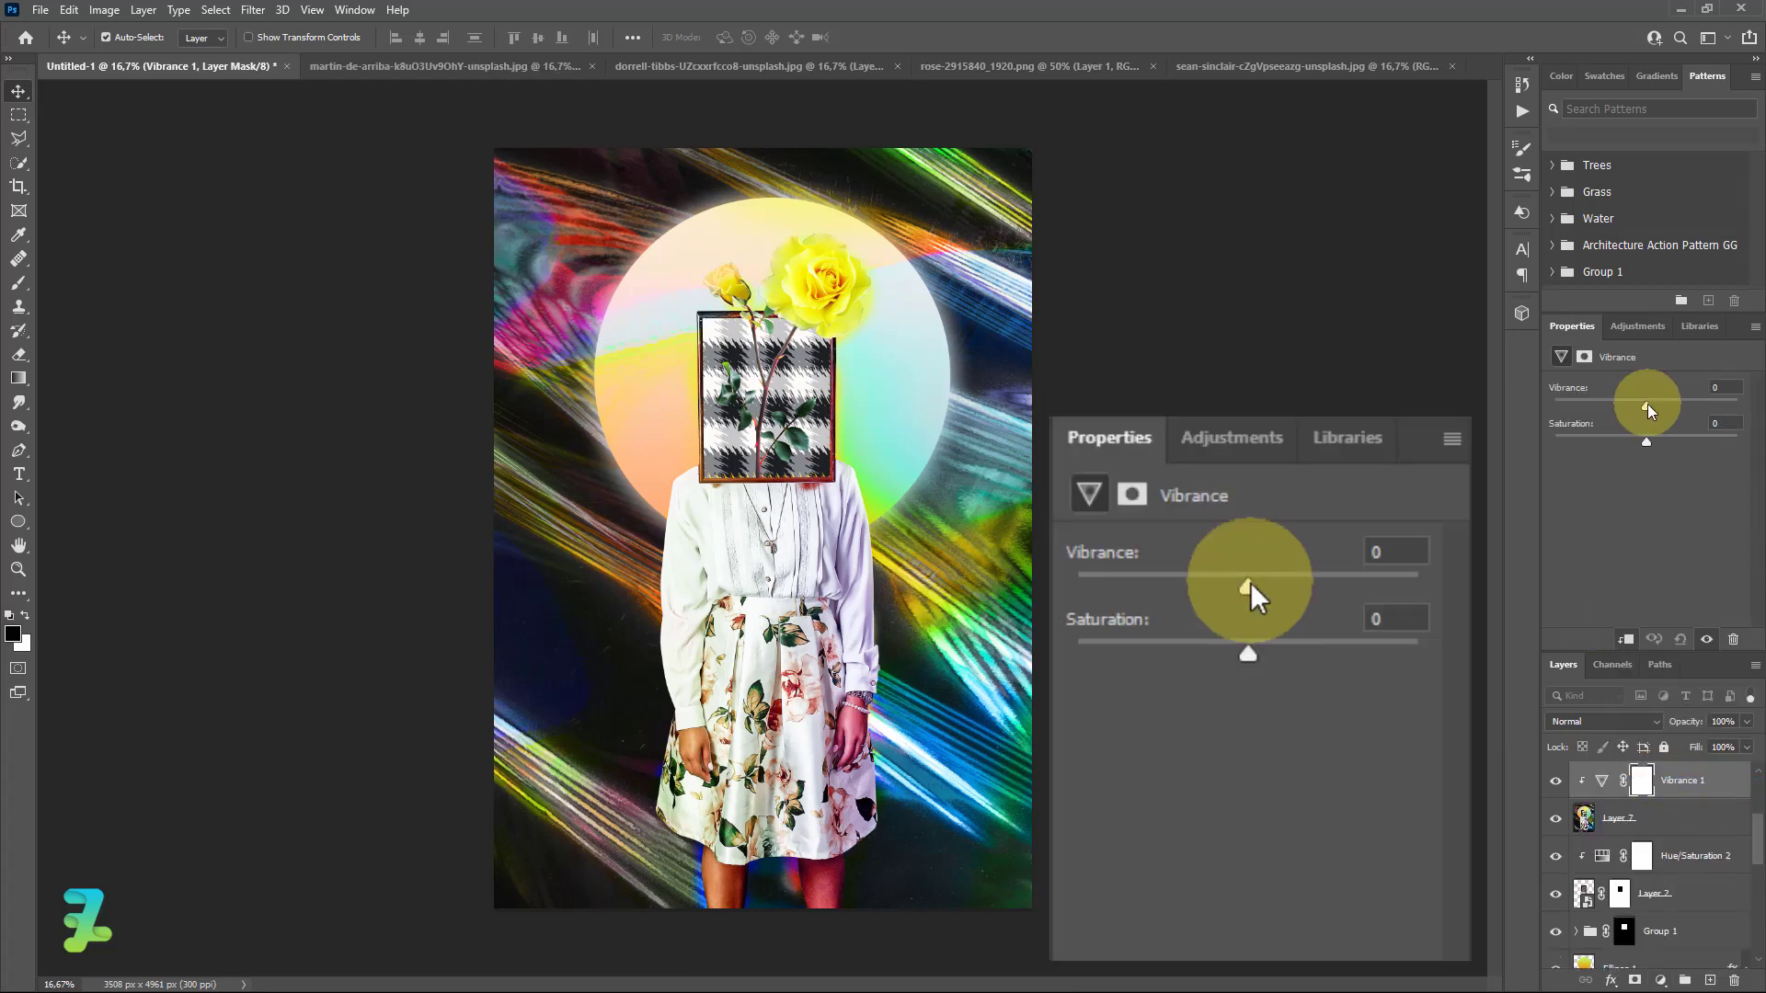
{"action": "left_click_drag", "start_coordinate": [1646, 405], "coordinate": [1649, 449]}
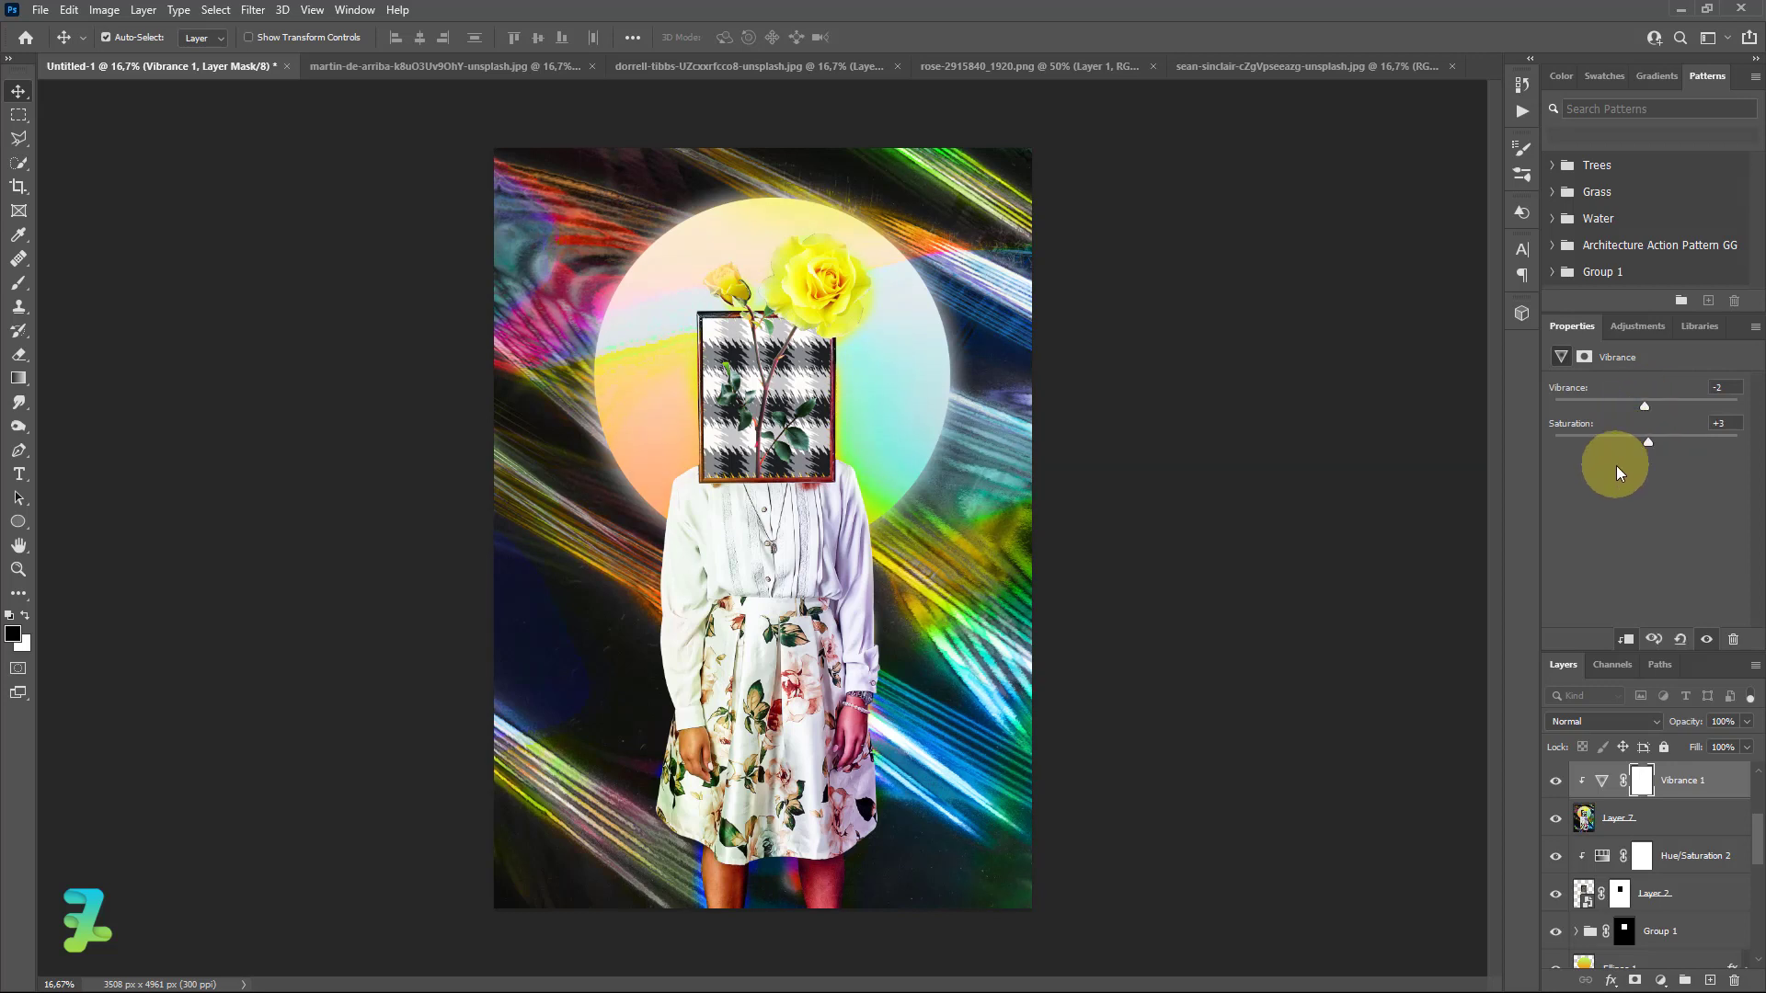
Add a clipped Exposure adjustment above the Vibrance layer with Offset +0.0015, and compare the image with and without it
{"action": "left_click", "coordinate": [1664, 980]}
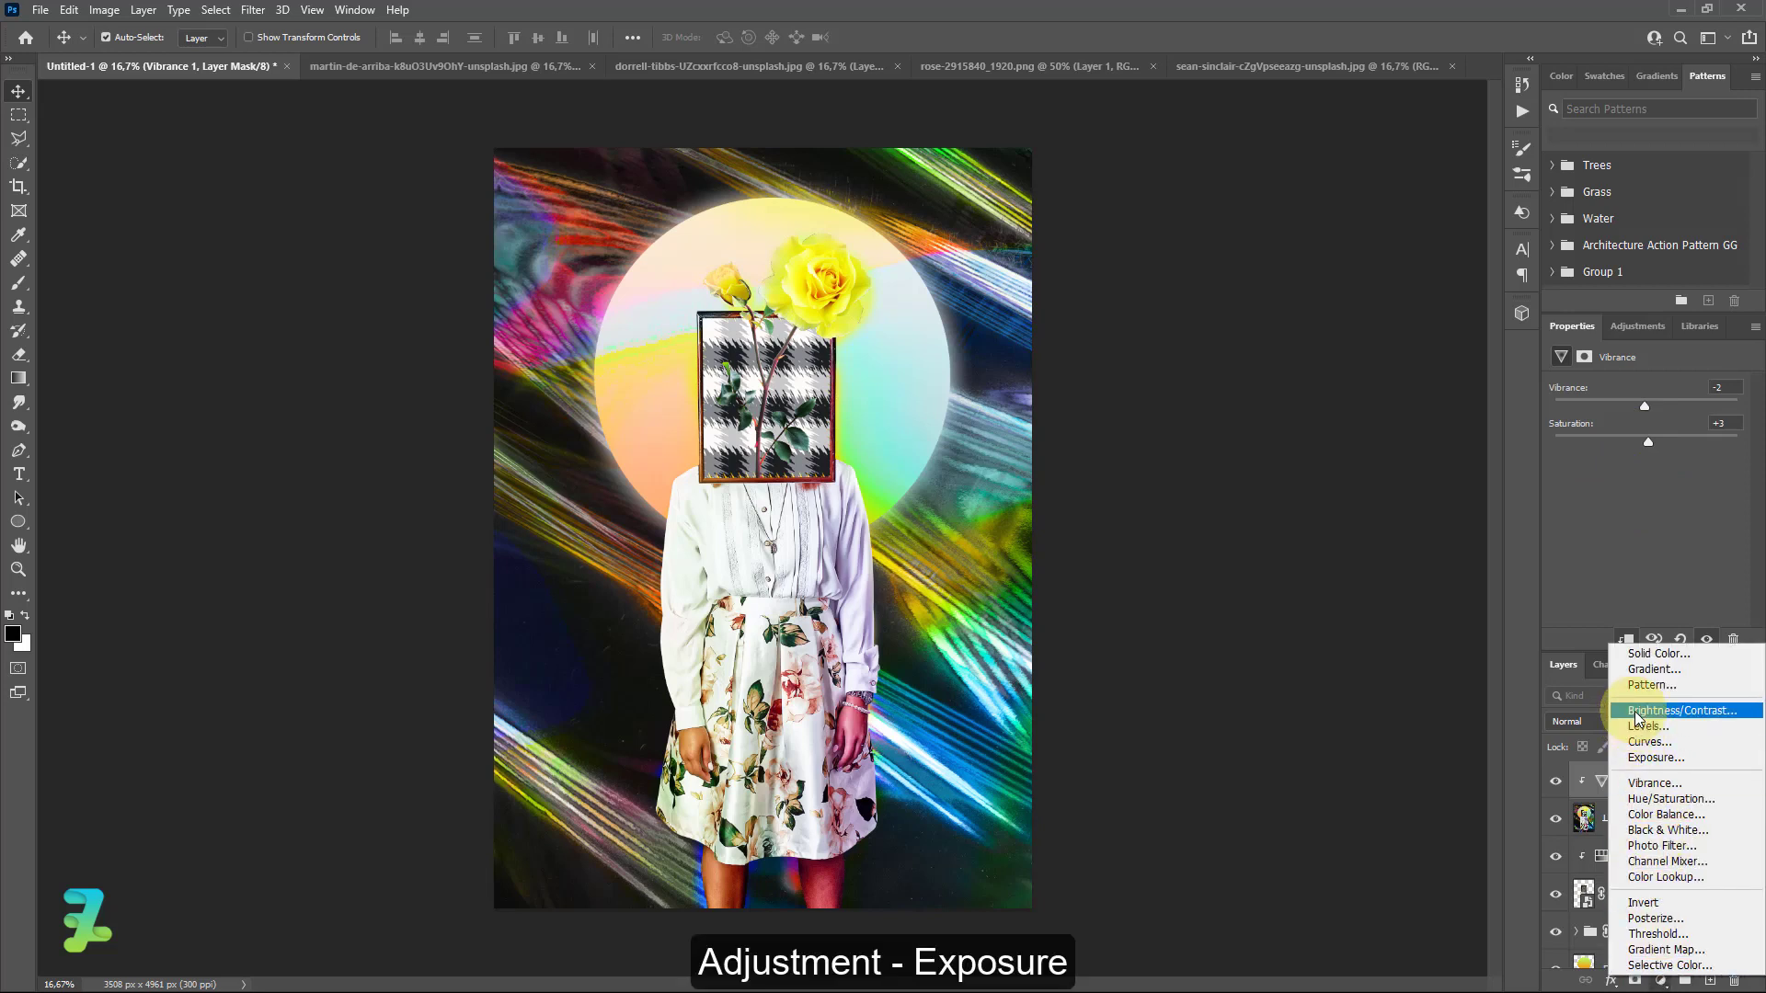
{"action": "left_click", "coordinate": [1654, 757]}
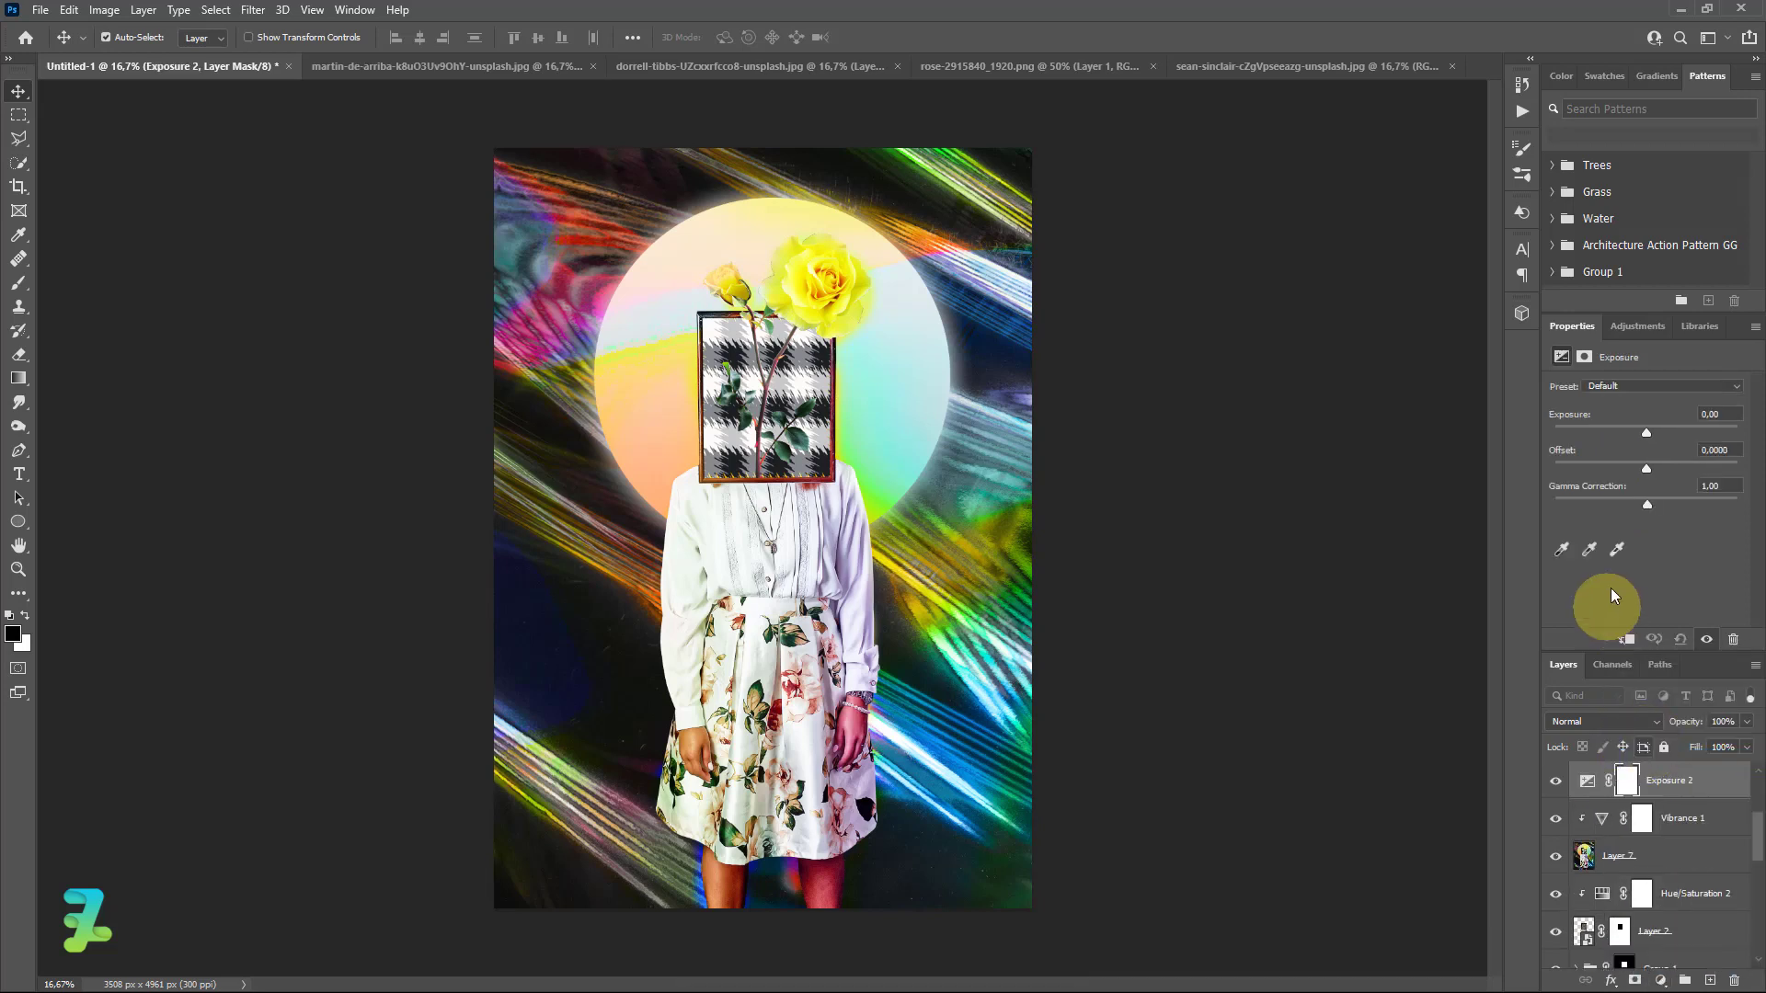
{"action": "left_click", "coordinate": [1625, 638]}
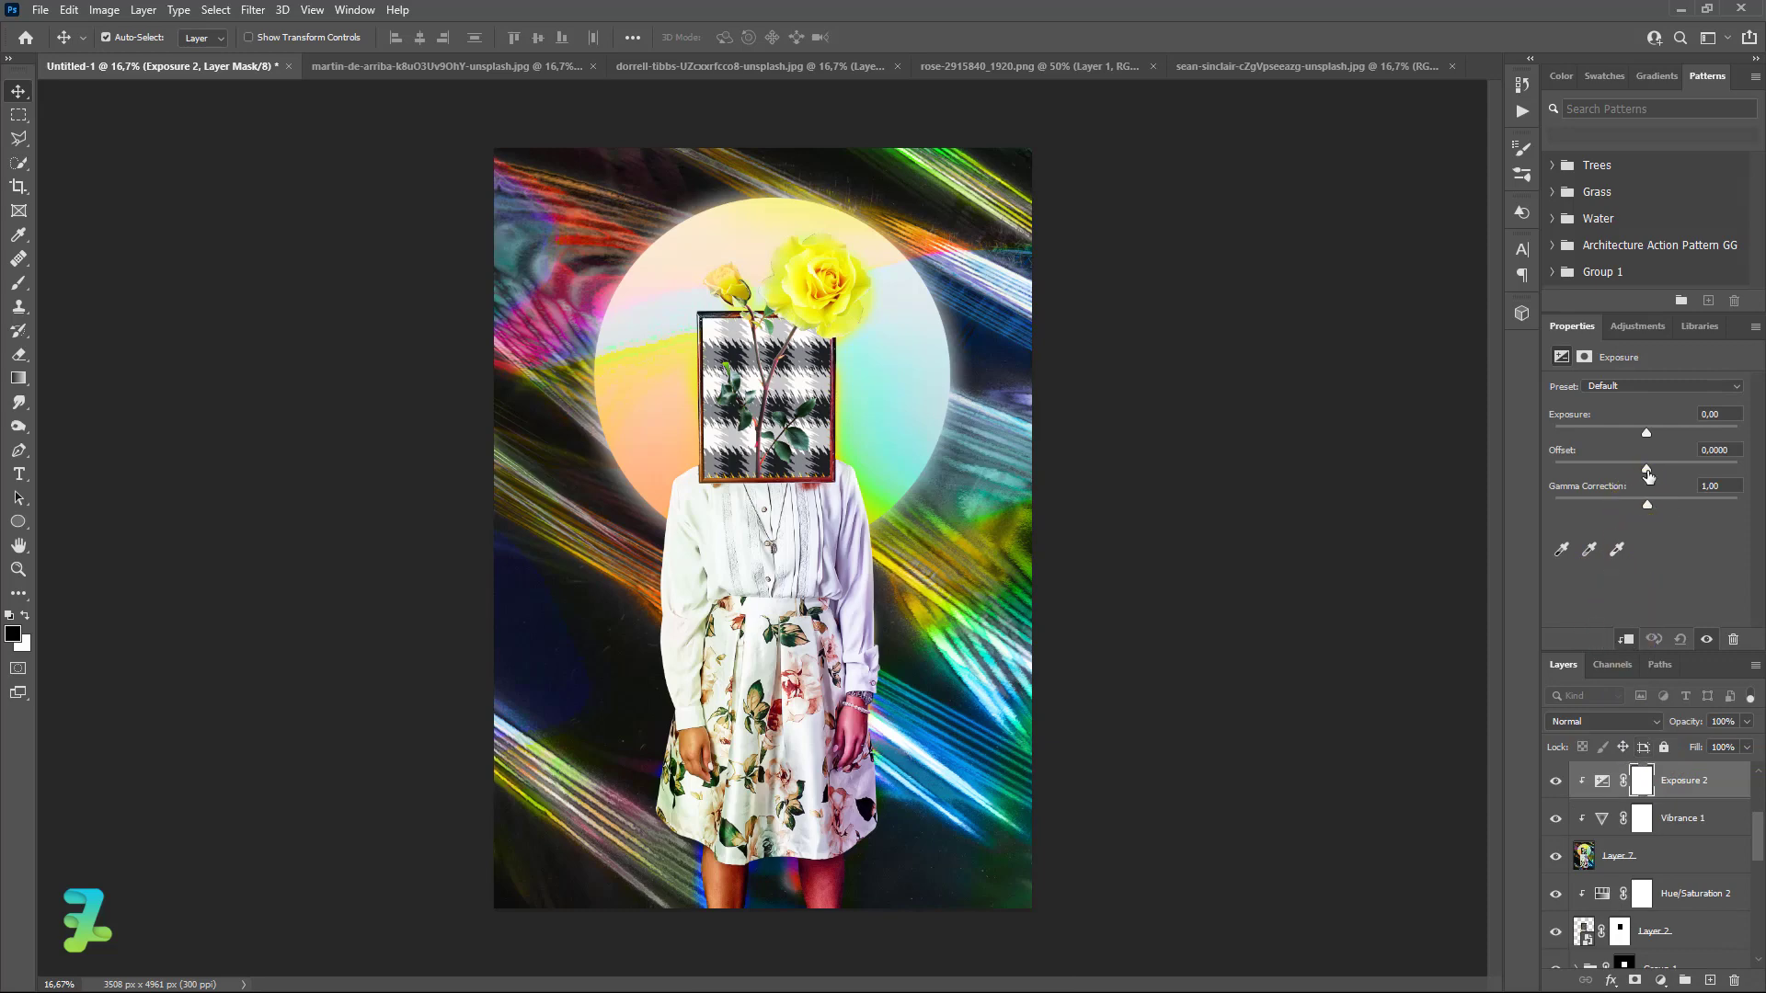
{"action": "left_click_drag", "start_coordinate": [1648, 473], "coordinate": [1649, 482]}
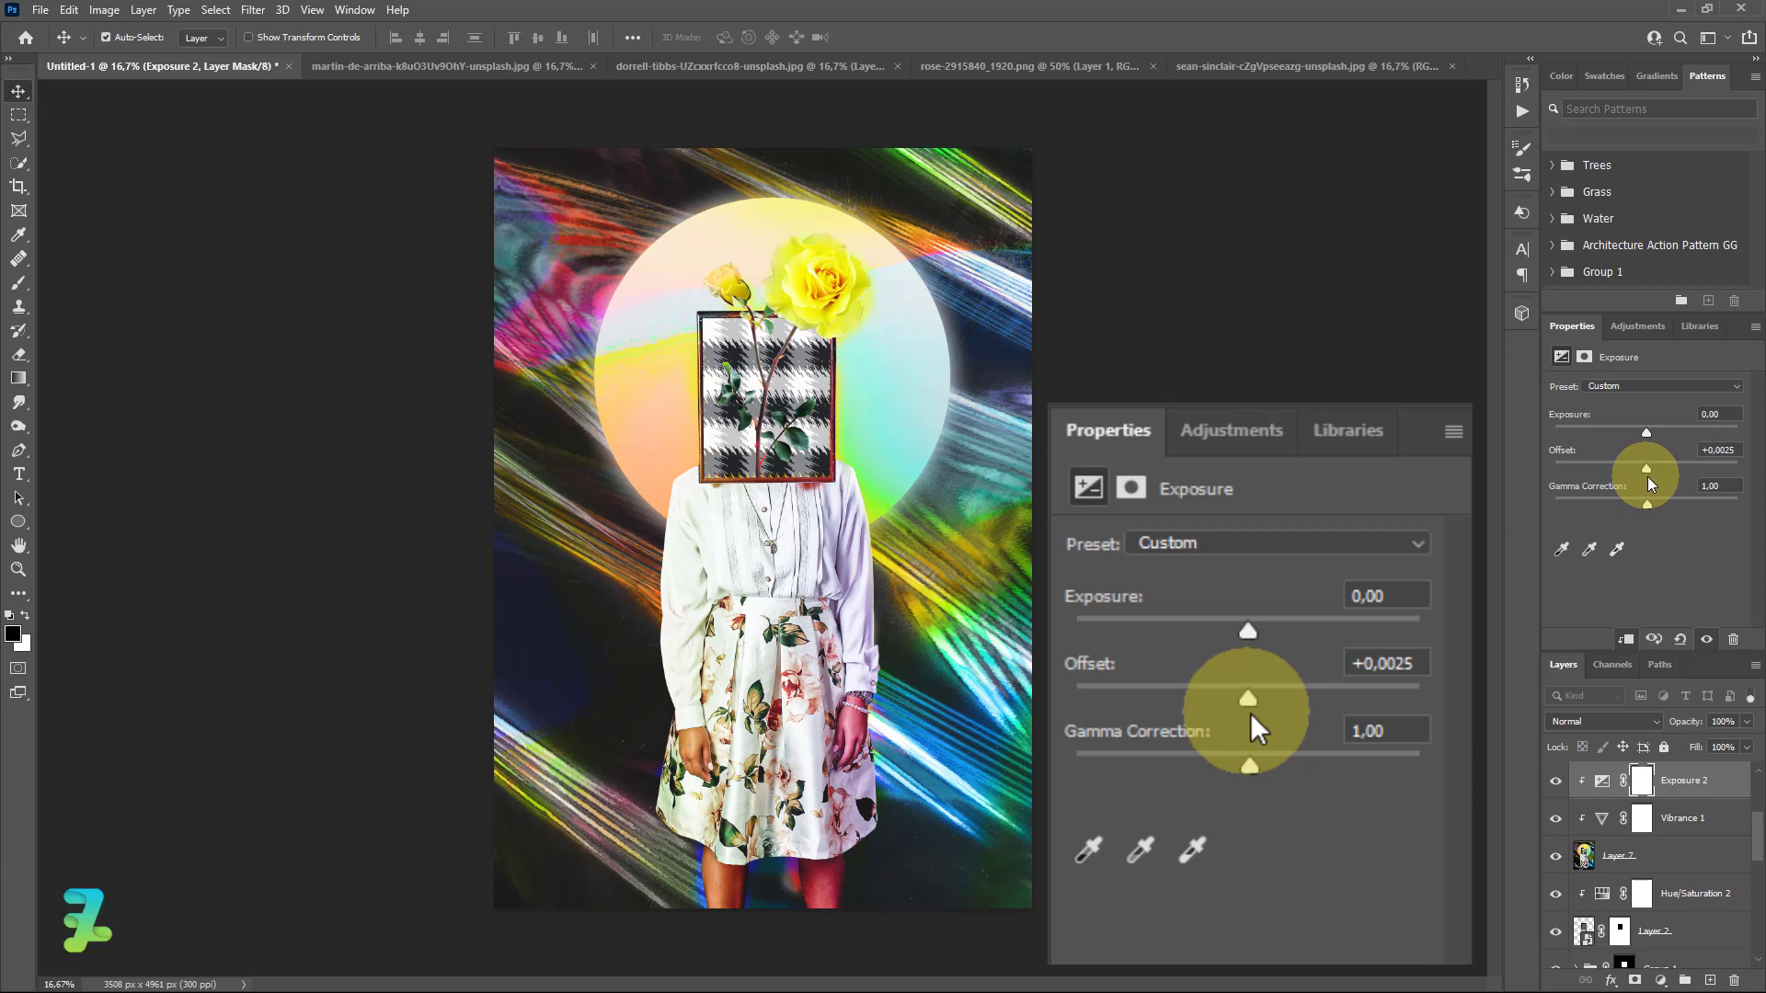
{"action": "left_click", "coordinate": [1727, 452]}
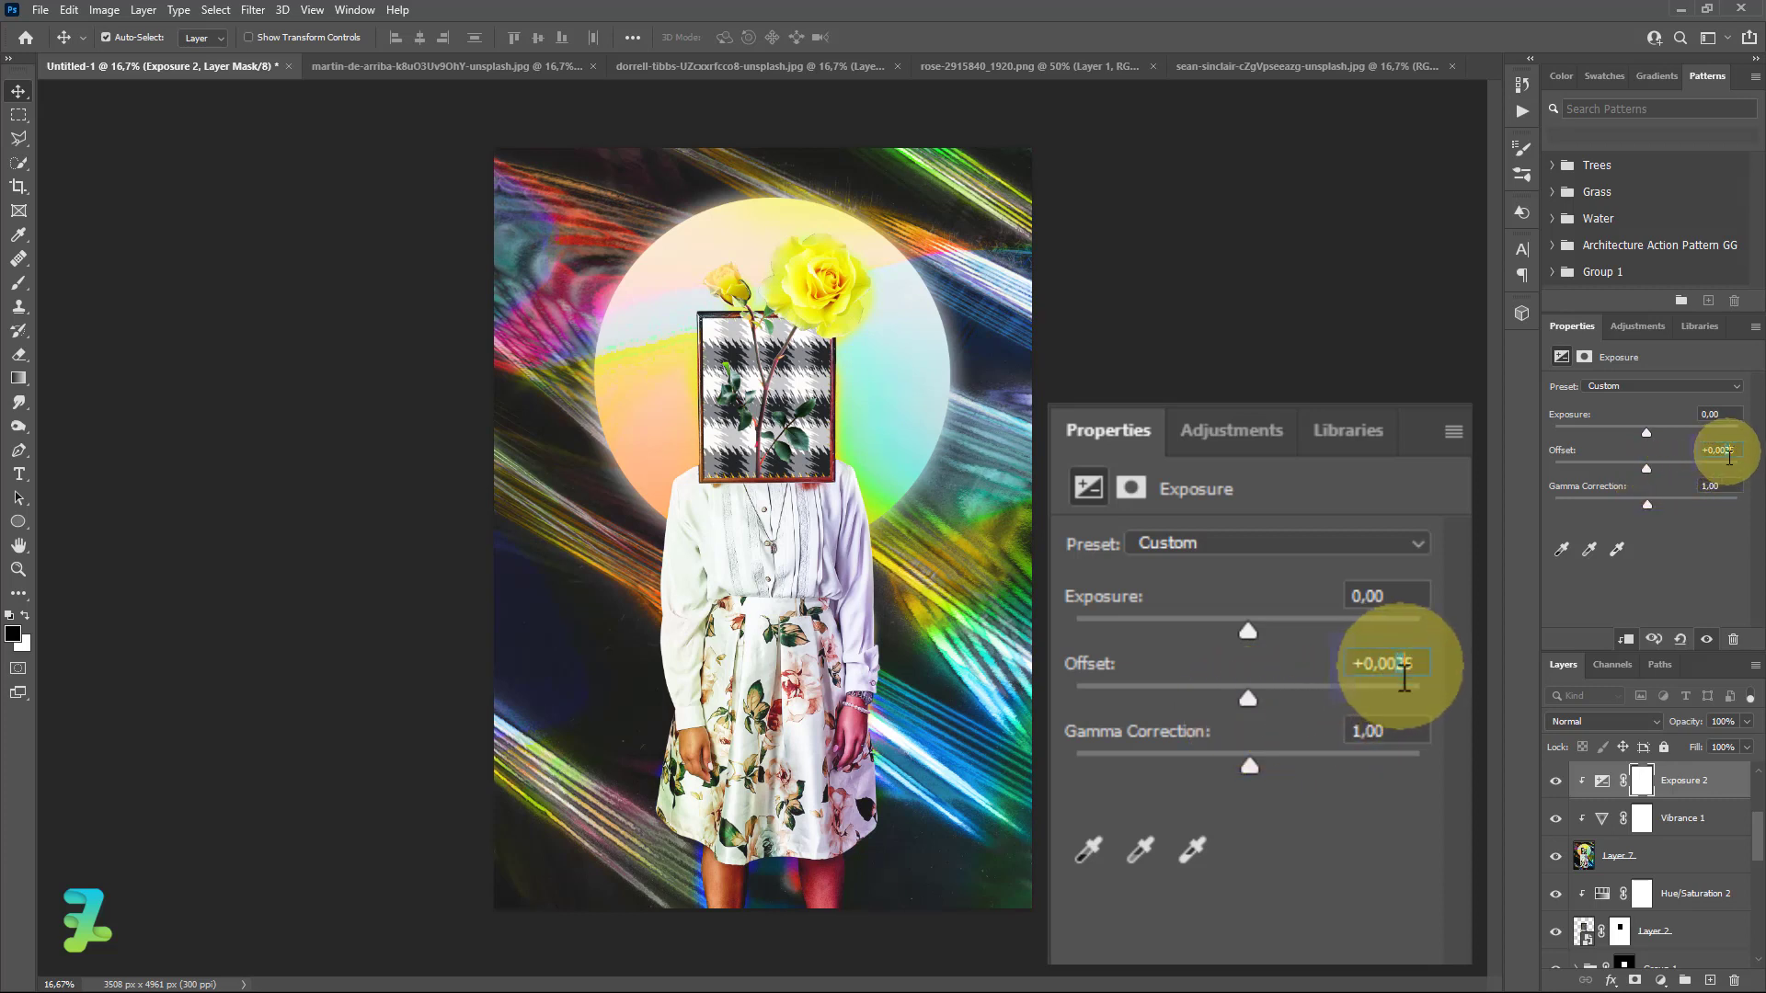
{"action": "type", "text": "1"}
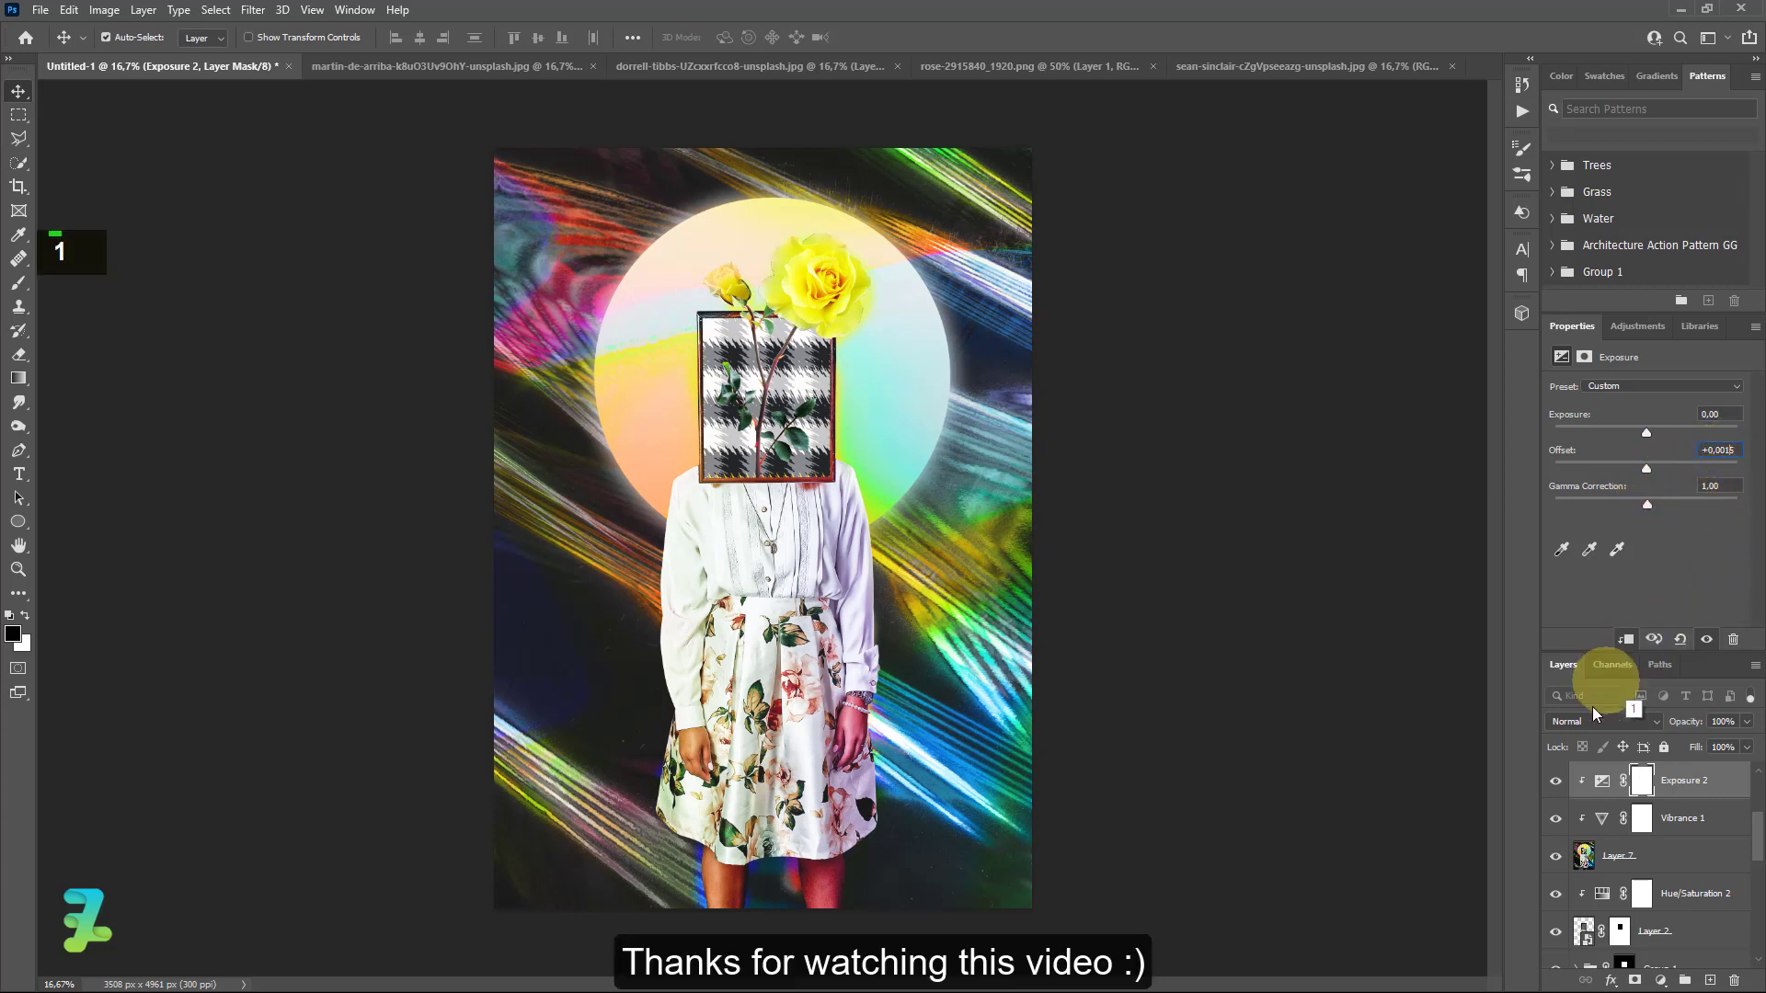
{"action": "left_click", "coordinate": [1555, 781]}
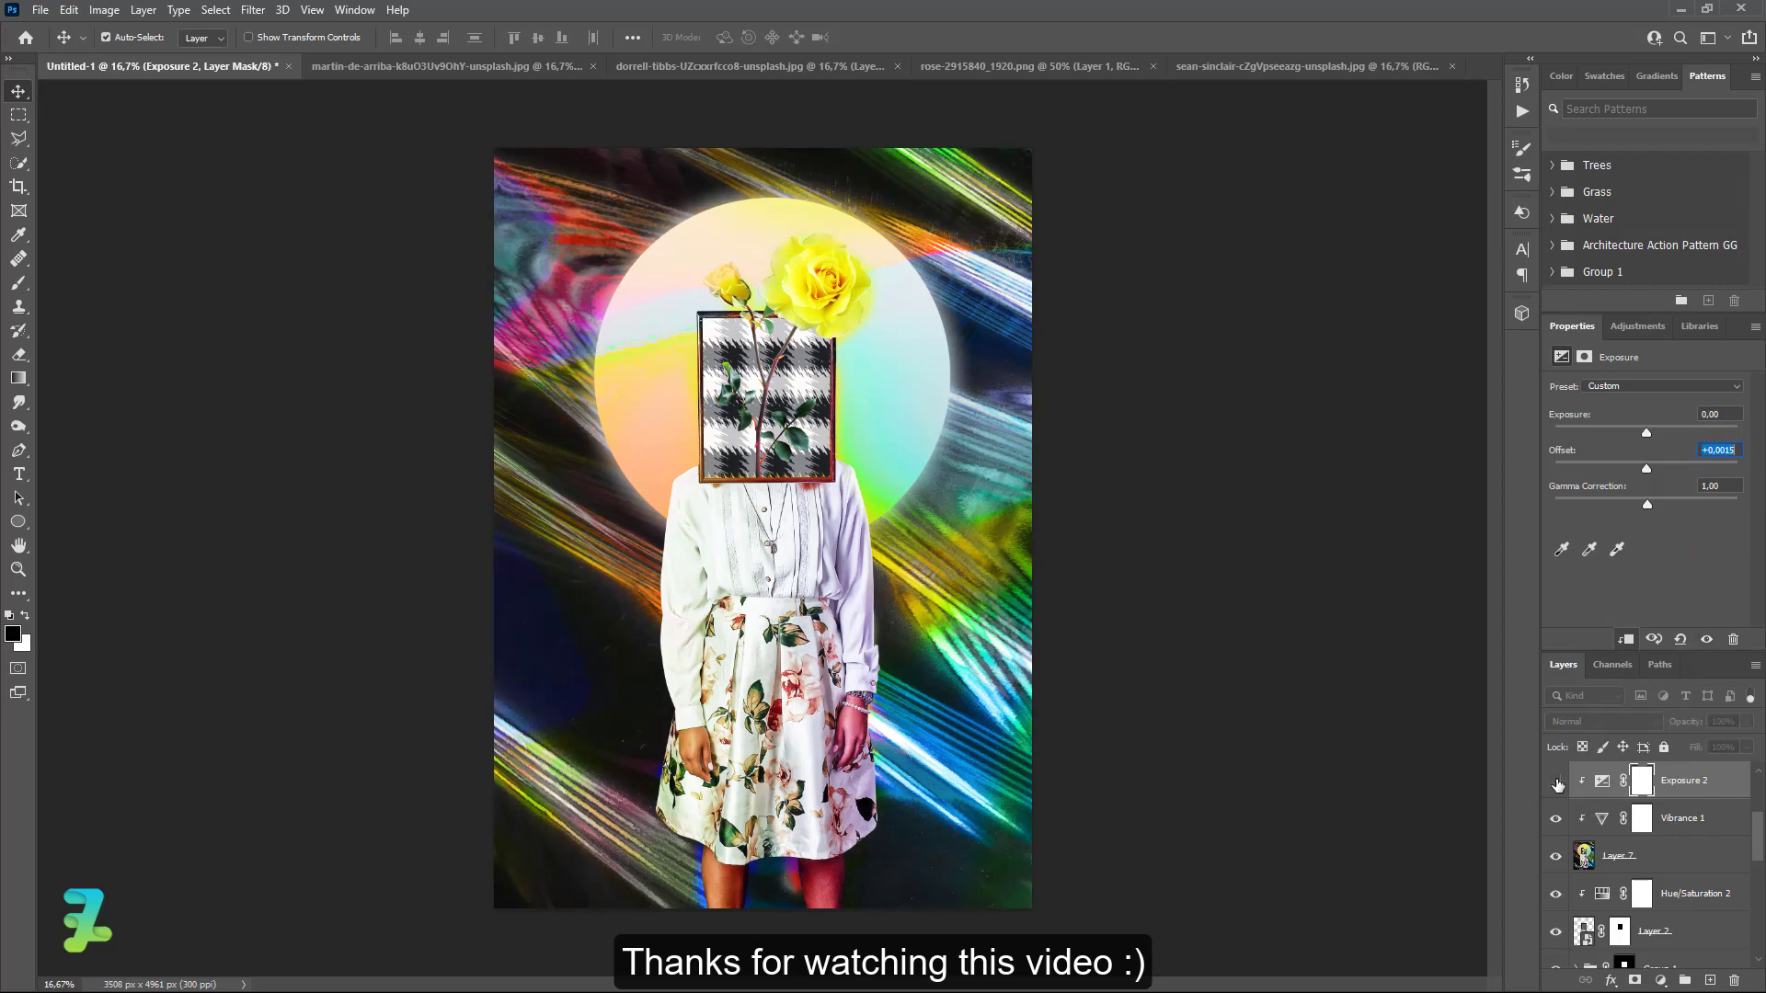
{"action": "left_click", "coordinate": [1555, 782]}
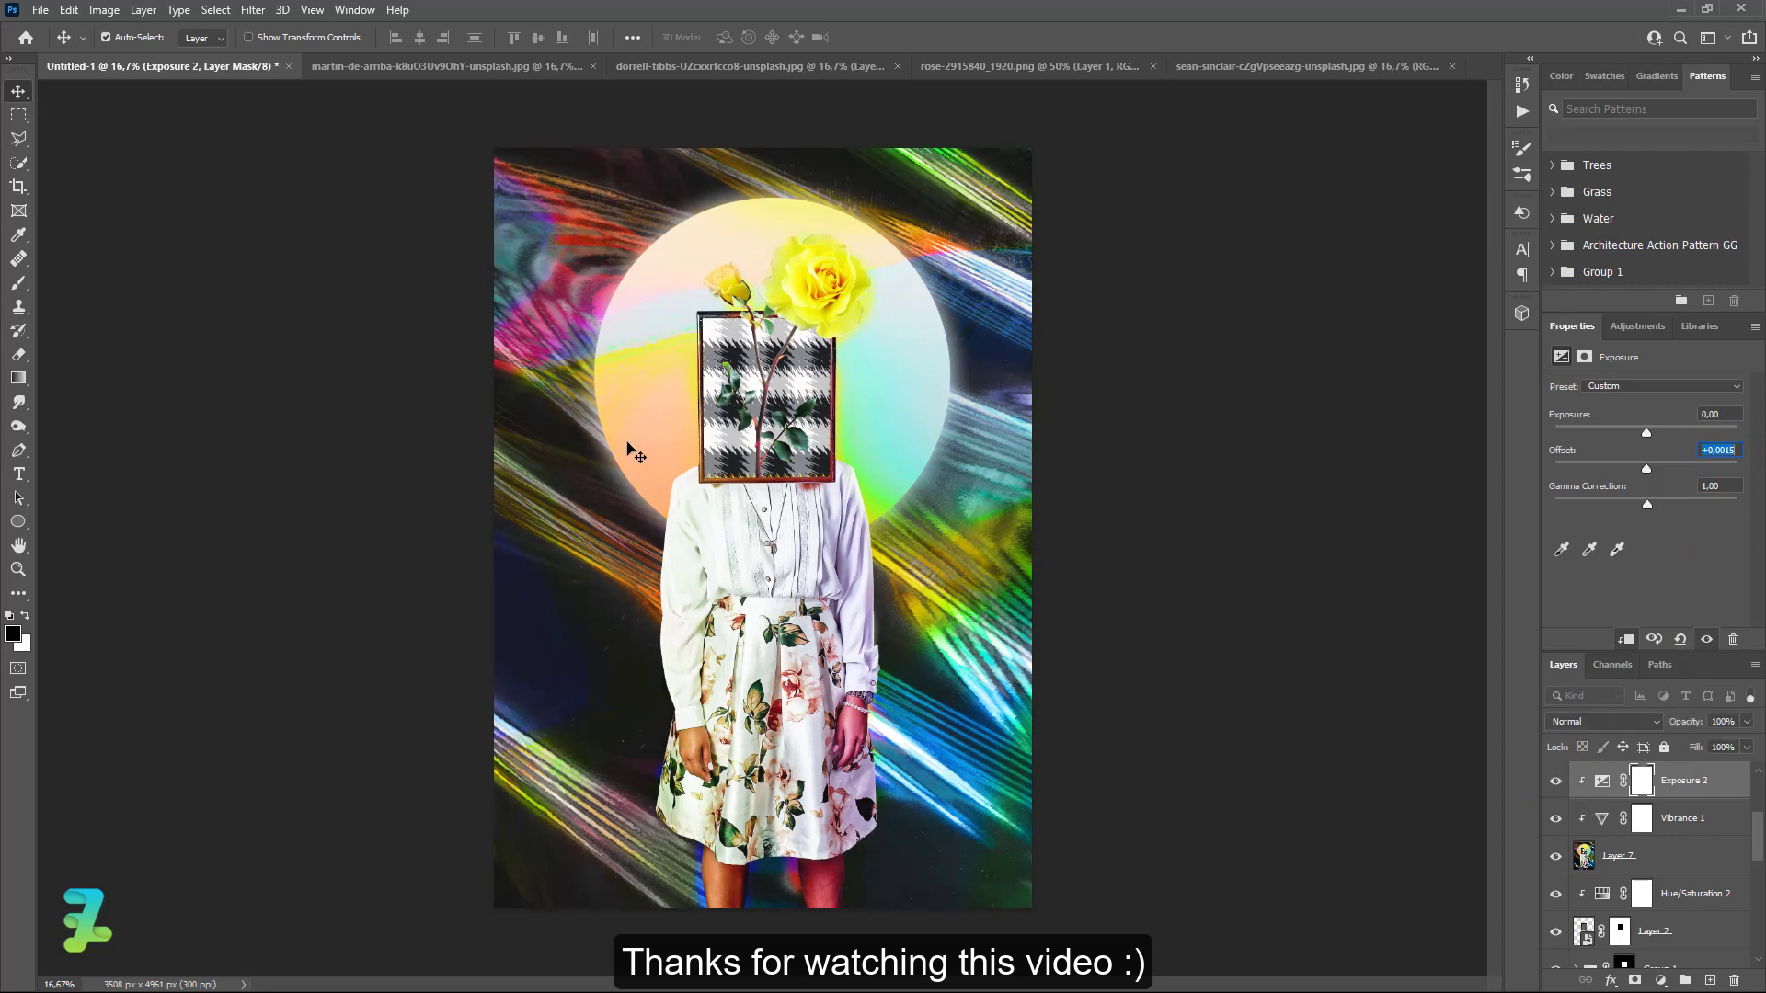